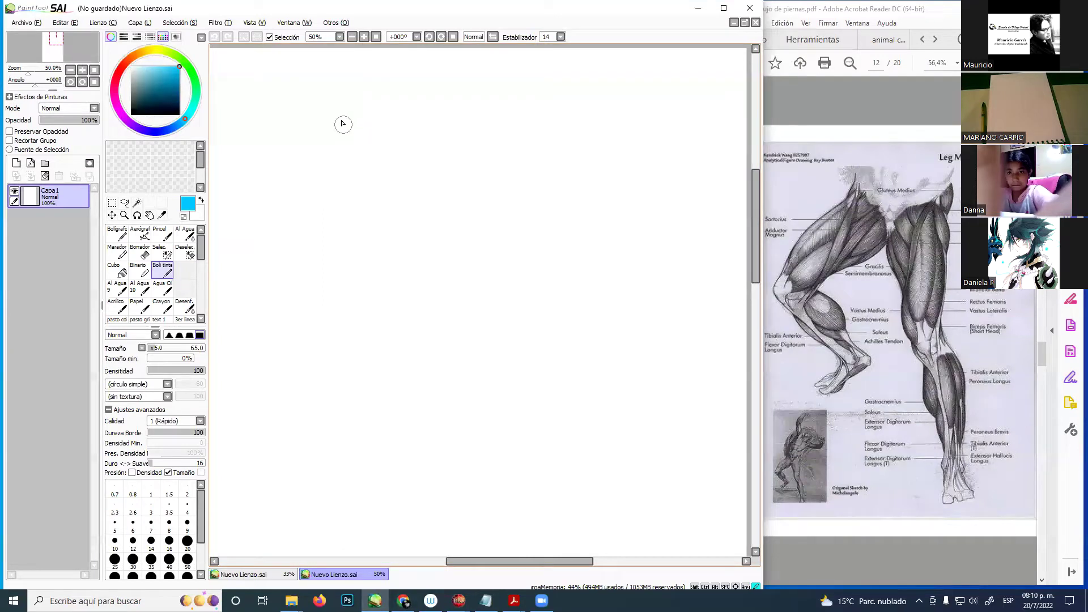
- Sketch the hip contour in light blue with a crossed oval at the crotch and a short inner line above it
{"action": "left_click_drag", "start_coordinate": [326, 101], "coordinate": [330, 118]}
{"action": "mouse_move", "coordinate": [349, 142]}
{"action": "left_mouse_down"}
{"action": "mouse_move", "coordinate": [377, 180]}
{"action": "mouse_move", "coordinate": [365, 168]}
{"action": "left_mouse_up"}
{"action": "mouse_move", "coordinate": [328, 93]}
{"action": "left_mouse_down"}
{"action": "mouse_move", "coordinate": [330, 119]}
{"action": "mouse_move", "coordinate": [351, 149]}
{"action": "mouse_move", "coordinate": [336, 133]}
{"action": "mouse_move", "coordinate": [372, 173]}
{"action": "left_mouse_up"}
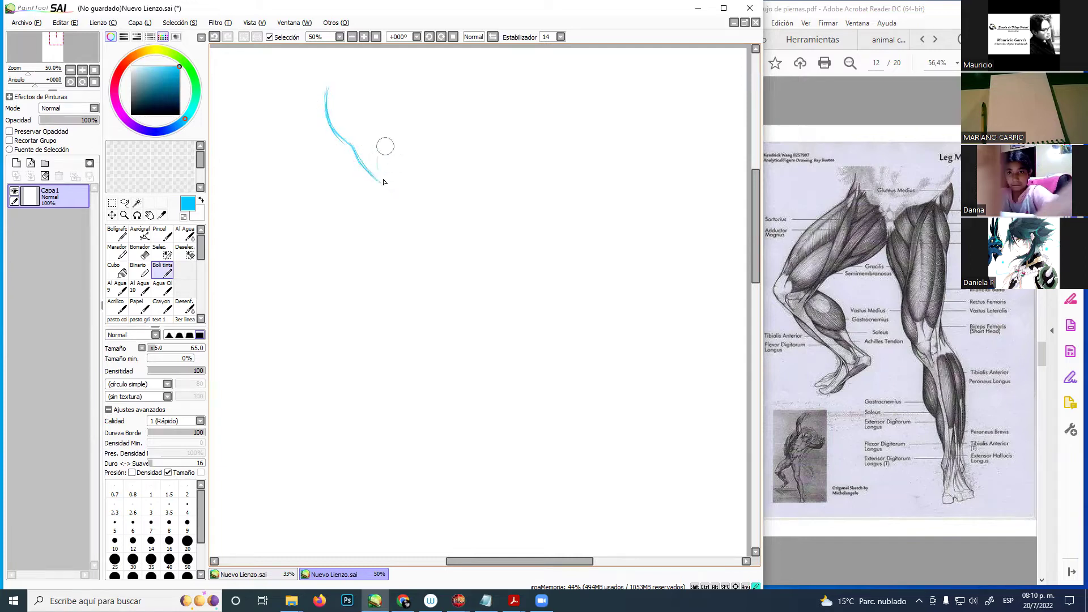
{"action": "left_click_drag", "start_coordinate": [382, 148], "coordinate": [386, 186]}
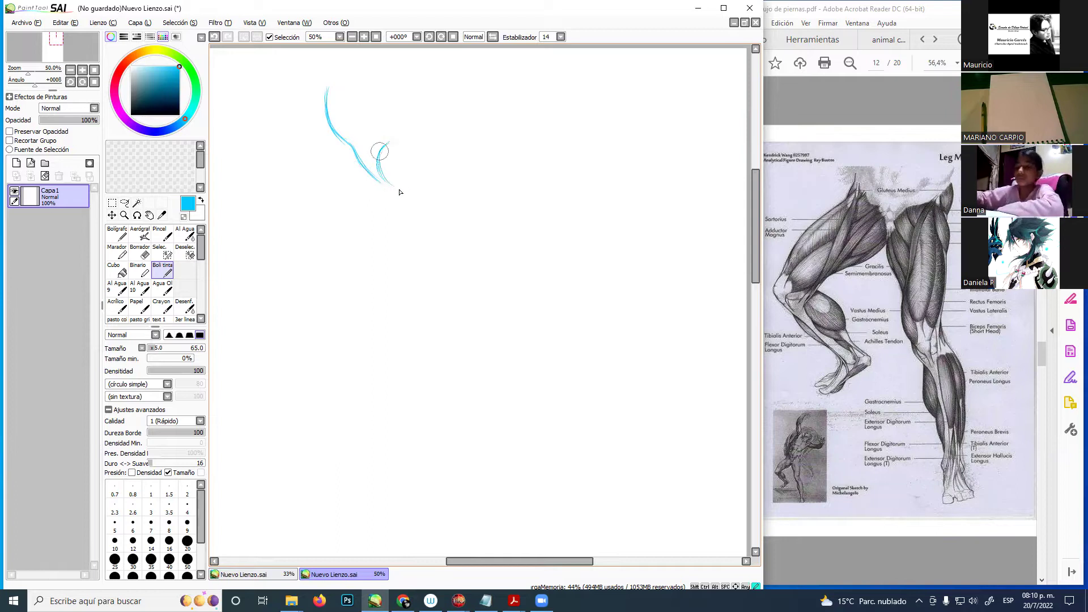
{"action": "left_click_drag", "start_coordinate": [387, 149], "coordinate": [404, 140]}
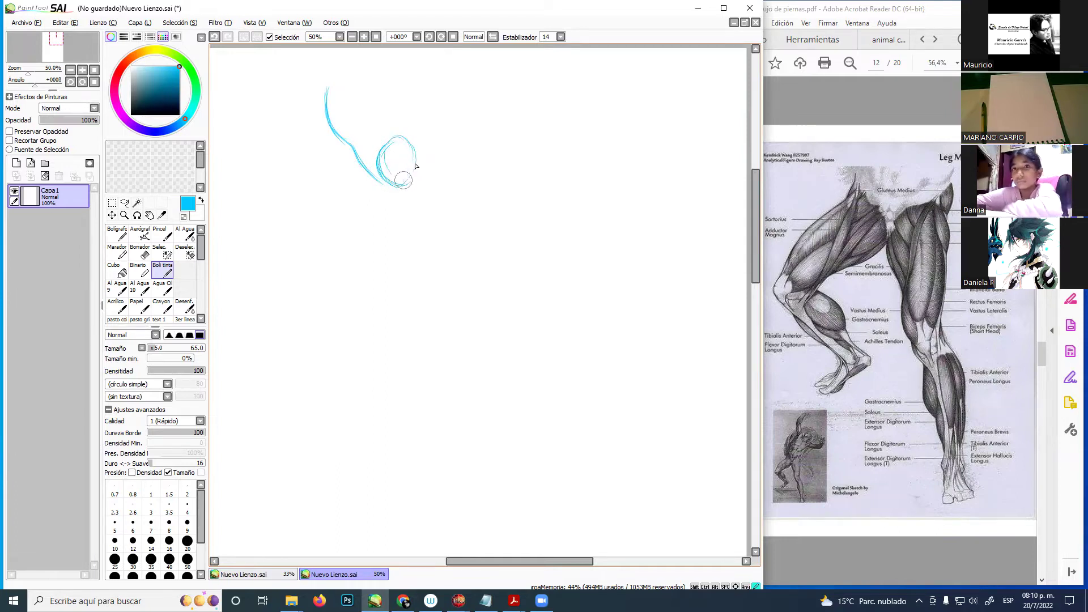
{"action": "mouse_move", "coordinate": [381, 154]}
{"action": "left_mouse_down"}
{"action": "mouse_move", "coordinate": [410, 150]}
{"action": "mouse_move", "coordinate": [395, 138]}
{"action": "mouse_move", "coordinate": [407, 176]}
{"action": "mouse_move", "coordinate": [411, 147]}
{"action": "mouse_move", "coordinate": [394, 185]}
{"action": "mouse_move", "coordinate": [376, 173]}
{"action": "mouse_move", "coordinate": [407, 183]}
{"action": "mouse_move", "coordinate": [397, 185]}
{"action": "mouse_move", "coordinate": [389, 146]}
{"action": "left_mouse_up"}
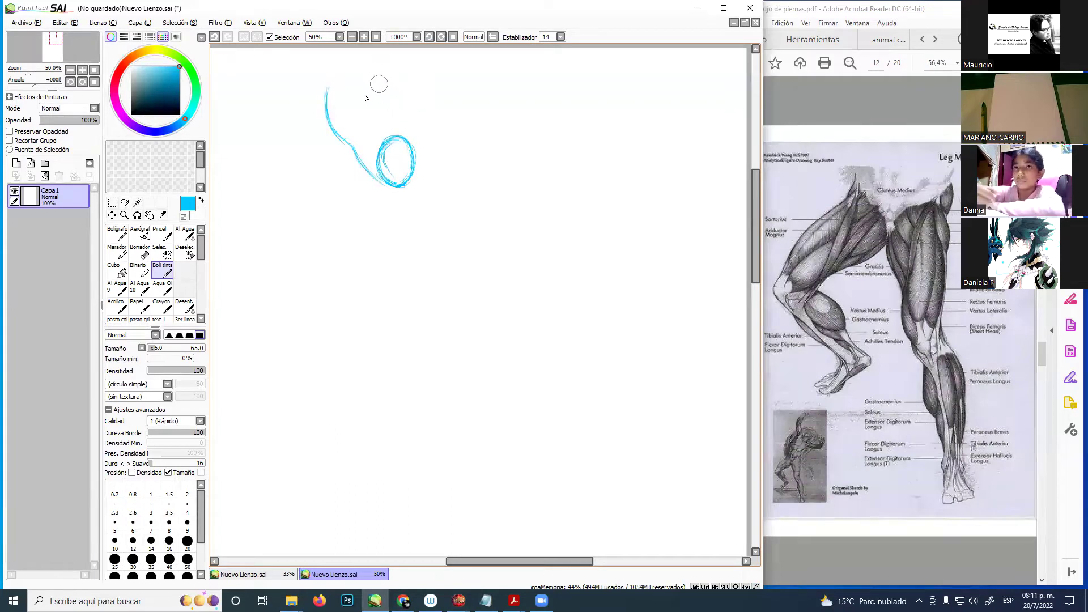
{"action": "mouse_move", "coordinate": [356, 101]}
{"action": "left_mouse_down"}
{"action": "mouse_move", "coordinate": [357, 125]}
{"action": "mouse_move", "coordinate": [356, 110]}
{"action": "mouse_move", "coordinate": [382, 136]}
{"action": "mouse_move", "coordinate": [367, 137]}
{"action": "mouse_move", "coordinate": [373, 145]}
{"action": "mouse_move", "coordinate": [408, 176]}
{"action": "mouse_move", "coordinate": [411, 149]}
{"action": "mouse_move", "coordinate": [400, 148]}
{"action": "mouse_move", "coordinate": [396, 167]}
{"action": "mouse_move", "coordinate": [394, 139]}
{"action": "mouse_move", "coordinate": [395, 177]}
{"action": "mouse_move", "coordinate": [376, 163]}
{"action": "mouse_move", "coordinate": [408, 163]}
{"action": "mouse_move", "coordinate": [377, 164]}
{"action": "mouse_move", "coordinate": [405, 165]}
{"action": "left_mouse_up"}
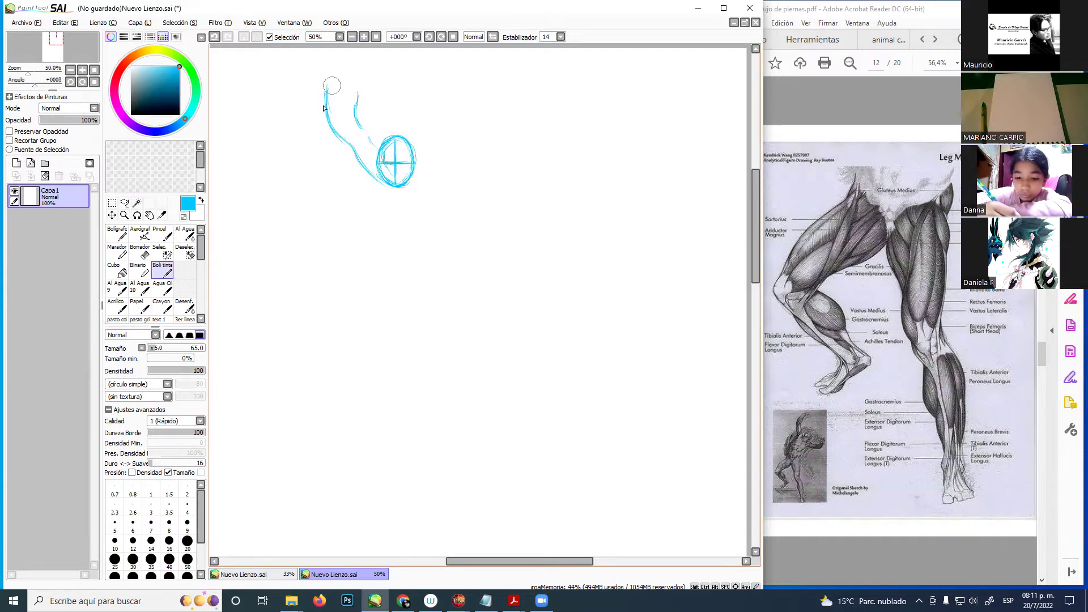
{"action": "left_click_drag", "start_coordinate": [324, 89], "coordinate": [328, 129]}
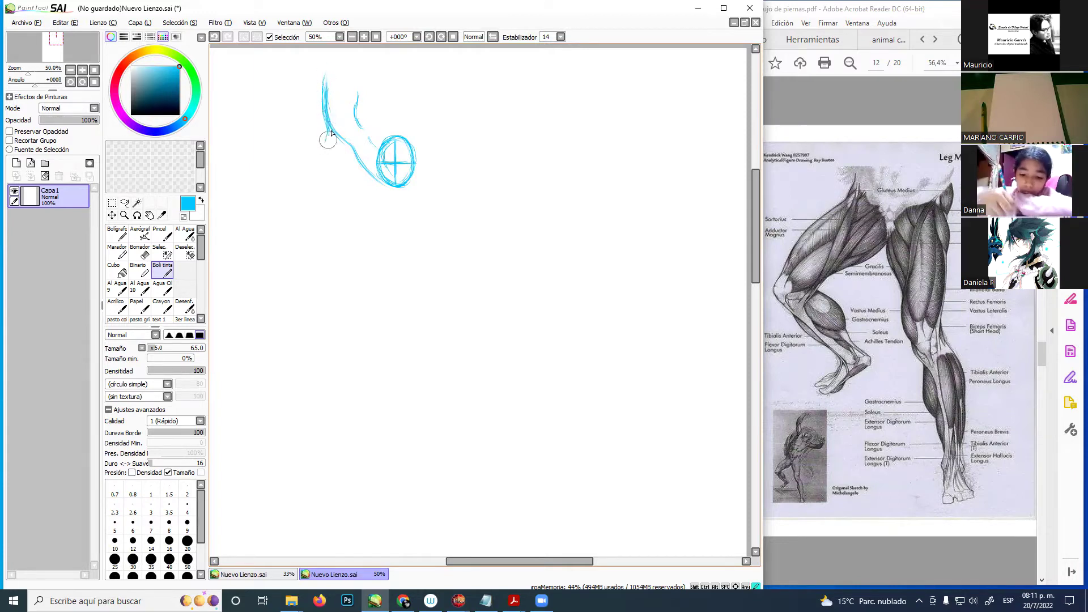
- Draw the thigh from hip to knee with both outer contours, a rounded lower end and the inner muscle division line
{"action": "mouse_move", "coordinate": [326, 147]}
{"action": "left_mouse_down"}
{"action": "mouse_move", "coordinate": [328, 142]}
{"action": "mouse_move", "coordinate": [316, 197]}
{"action": "mouse_move", "coordinate": [332, 131]}
{"action": "mouse_move", "coordinate": [318, 192]}
{"action": "mouse_move", "coordinate": [331, 140]}
{"action": "mouse_move", "coordinate": [318, 207]}
{"action": "mouse_move", "coordinate": [323, 178]}
{"action": "mouse_move", "coordinate": [317, 240]}
{"action": "mouse_move", "coordinate": [321, 197]}
{"action": "mouse_move", "coordinate": [321, 253]}
{"action": "mouse_move", "coordinate": [321, 193]}
{"action": "mouse_move", "coordinate": [326, 251]}
{"action": "mouse_move", "coordinate": [315, 242]}
{"action": "mouse_move", "coordinate": [320, 226]}
{"action": "mouse_move", "coordinate": [326, 298]}
{"action": "mouse_move", "coordinate": [316, 193]}
{"action": "mouse_move", "coordinate": [335, 313]}
{"action": "mouse_move", "coordinate": [317, 273]}
{"action": "mouse_move", "coordinate": [342, 338]}
{"action": "mouse_move", "coordinate": [323, 291]}
{"action": "mouse_move", "coordinate": [341, 335]}
{"action": "mouse_move", "coordinate": [359, 336]}
{"action": "mouse_move", "coordinate": [348, 309]}
{"action": "mouse_move", "coordinate": [351, 349]}
{"action": "mouse_move", "coordinate": [349, 332]}
{"action": "mouse_move", "coordinate": [358, 352]}
{"action": "mouse_move", "coordinate": [354, 340]}
{"action": "mouse_move", "coordinate": [373, 352]}
{"action": "mouse_move", "coordinate": [381, 301]}
{"action": "left_mouse_up"}
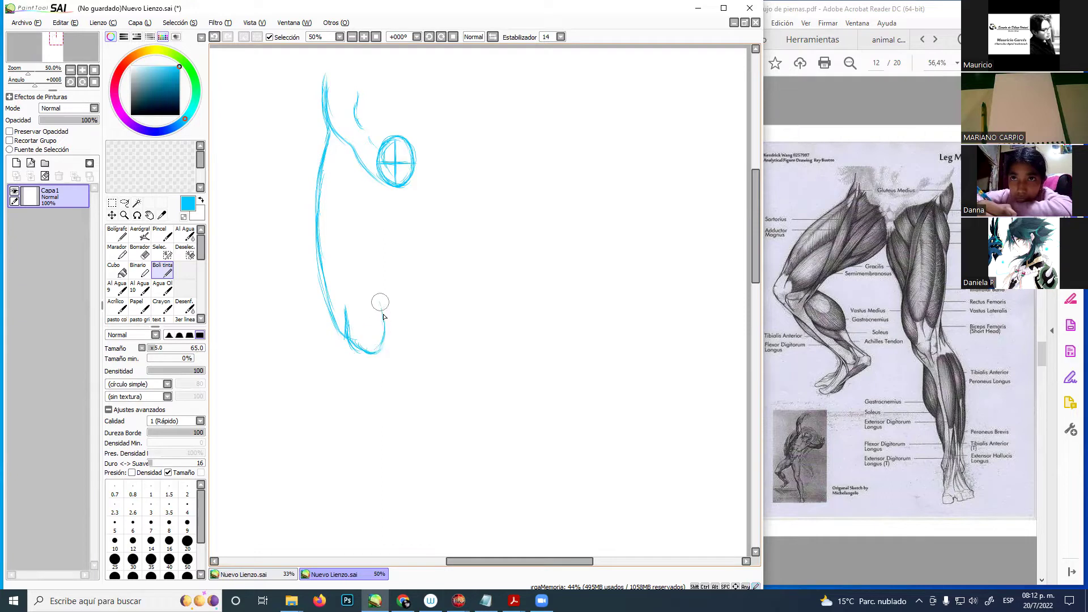
{"action": "left_click_drag", "start_coordinate": [379, 352], "coordinate": [379, 295]}
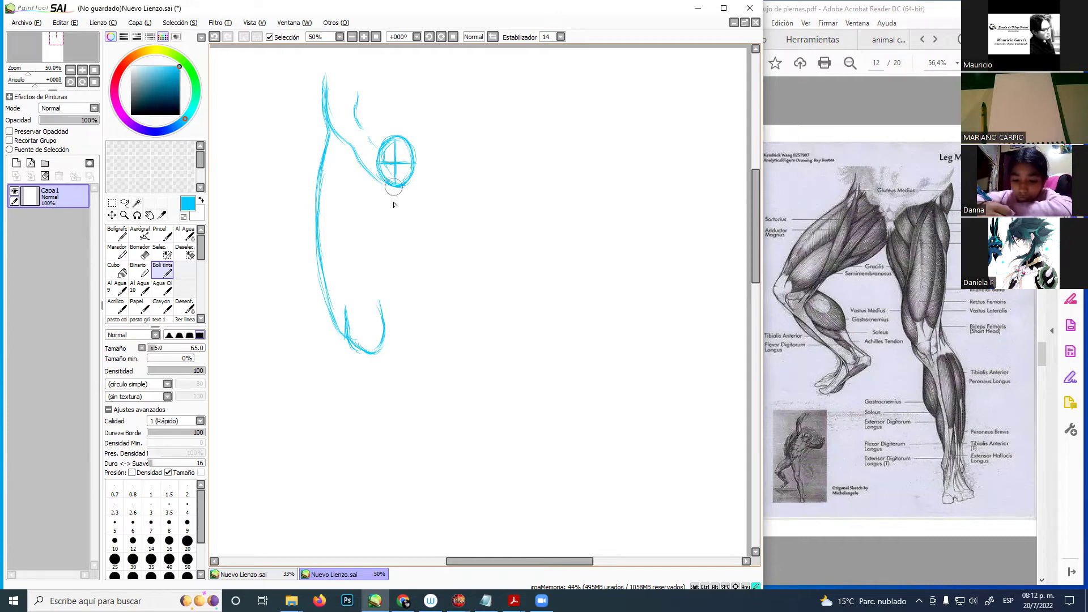
{"action": "left_click_drag", "start_coordinate": [396, 187], "coordinate": [383, 281]}
{"action": "left_click_drag", "start_coordinate": [393, 207], "coordinate": [382, 280]}
{"action": "left_click_drag", "start_coordinate": [395, 231], "coordinate": [378, 352]}
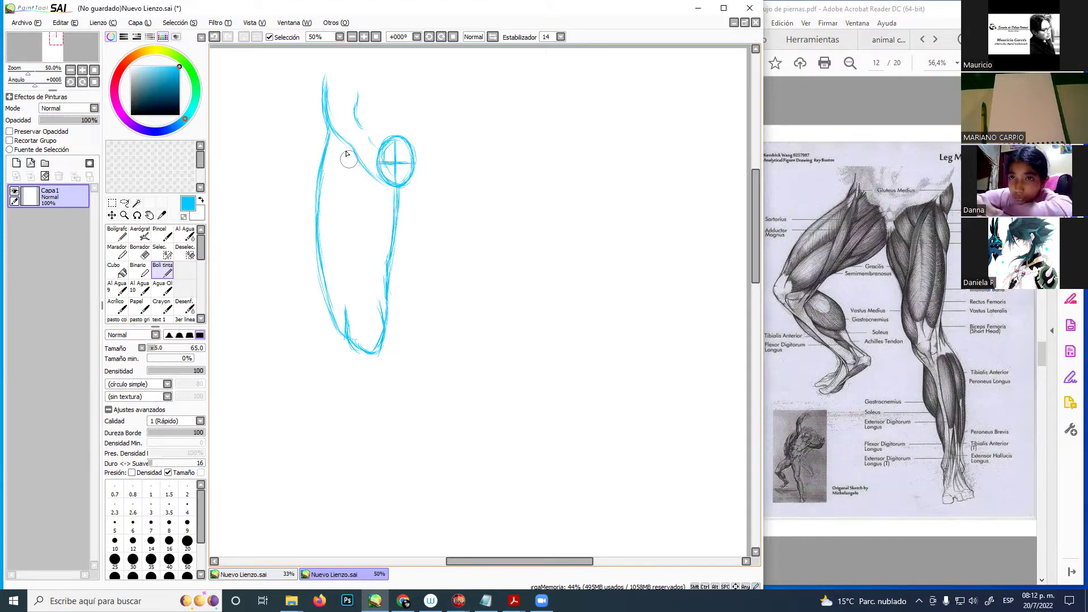
{"action": "mouse_move", "coordinate": [351, 152]}
{"action": "left_mouse_down"}
{"action": "mouse_move", "coordinate": [346, 215]}
{"action": "mouse_move", "coordinate": [352, 176]}
{"action": "mouse_move", "coordinate": [350, 224]}
{"action": "mouse_move", "coordinate": [350, 184]}
{"action": "mouse_move", "coordinate": [364, 256]}
{"action": "left_mouse_up"}
{"action": "left_click_drag", "start_coordinate": [351, 219], "coordinate": [381, 288]}
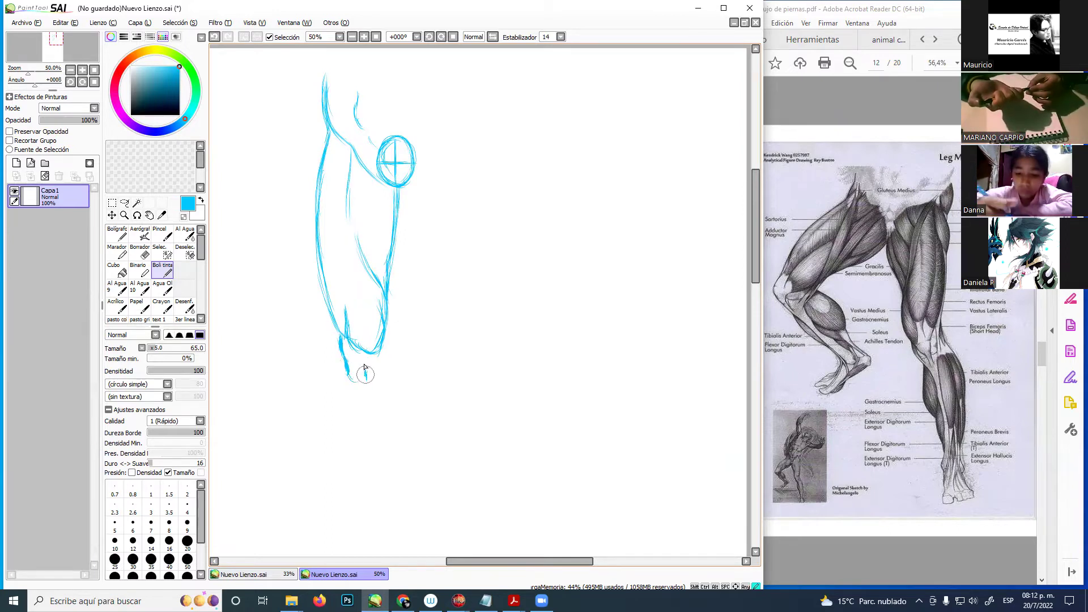
- Mark the kneecap below the thigh and draw both side contours of the lower leg down toward the ankle
{"action": "mouse_move", "coordinate": [365, 375]}
{"action": "left_mouse_down"}
{"action": "mouse_move", "coordinate": [368, 353]}
{"action": "mouse_move", "coordinate": [365, 372]}
{"action": "mouse_move", "coordinate": [361, 360]}
{"action": "left_mouse_up"}
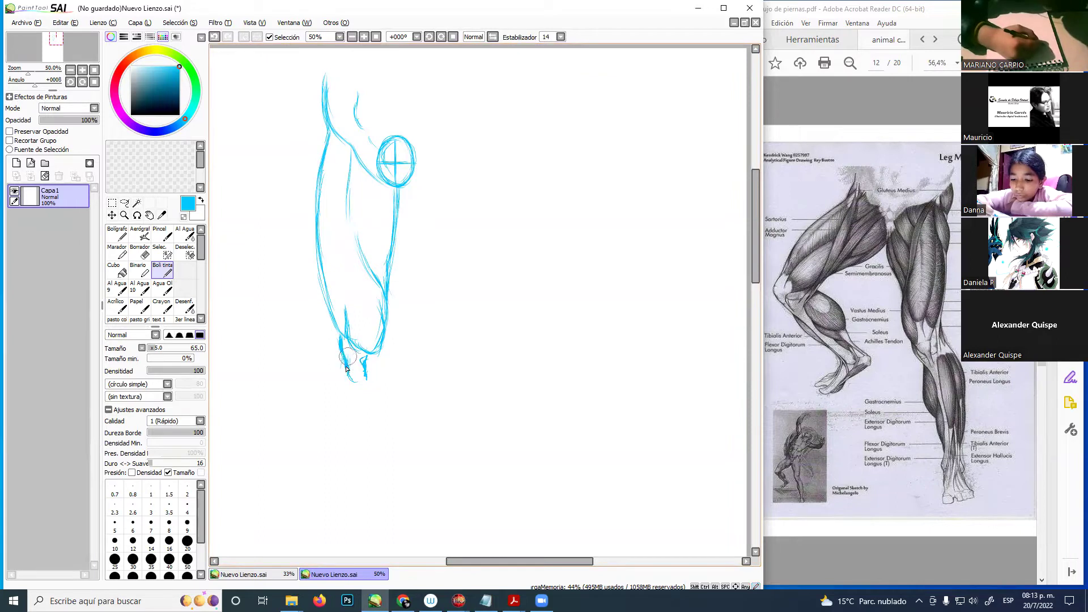
{"action": "mouse_move", "coordinate": [342, 346]}
{"action": "left_mouse_down"}
{"action": "mouse_move", "coordinate": [331, 398]}
{"action": "mouse_move", "coordinate": [334, 498]}
{"action": "left_mouse_up"}
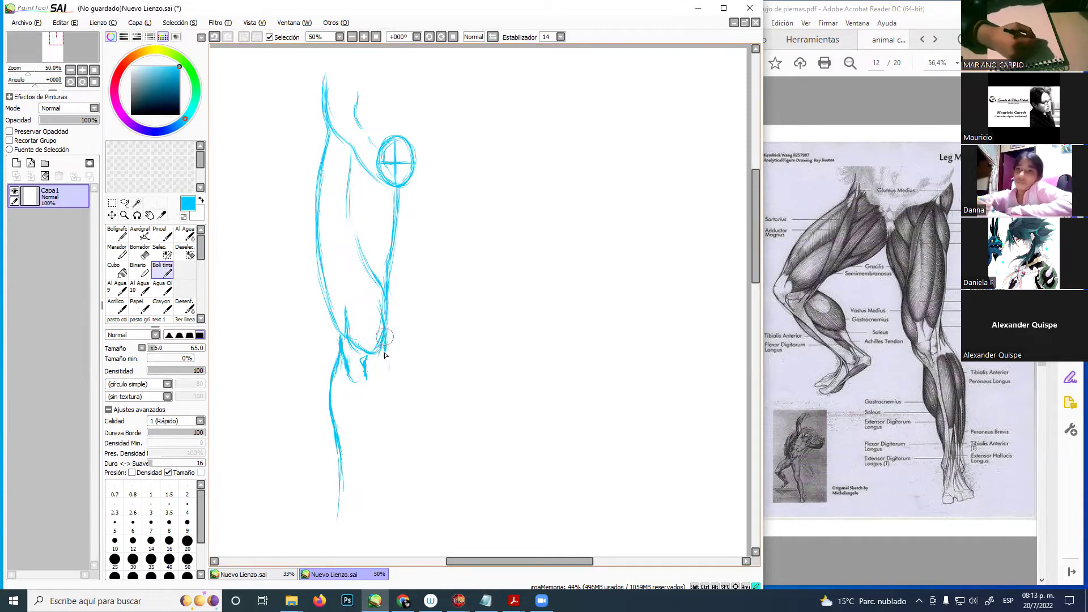
{"action": "left_click_drag", "start_coordinate": [384, 357], "coordinate": [366, 396]}
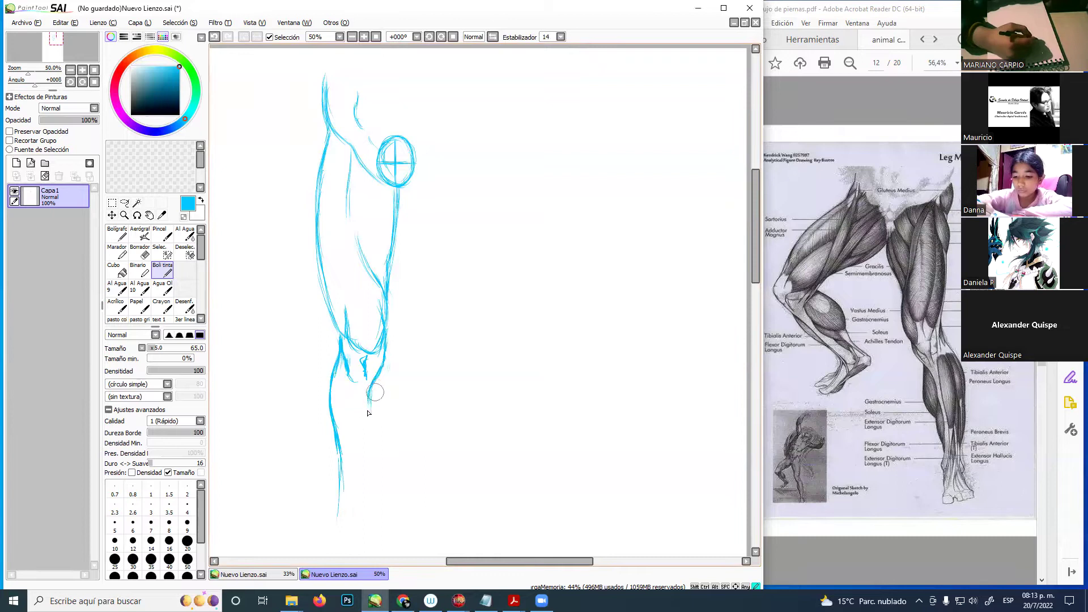
{"action": "left_click_drag", "start_coordinate": [368, 404], "coordinate": [371, 499]}
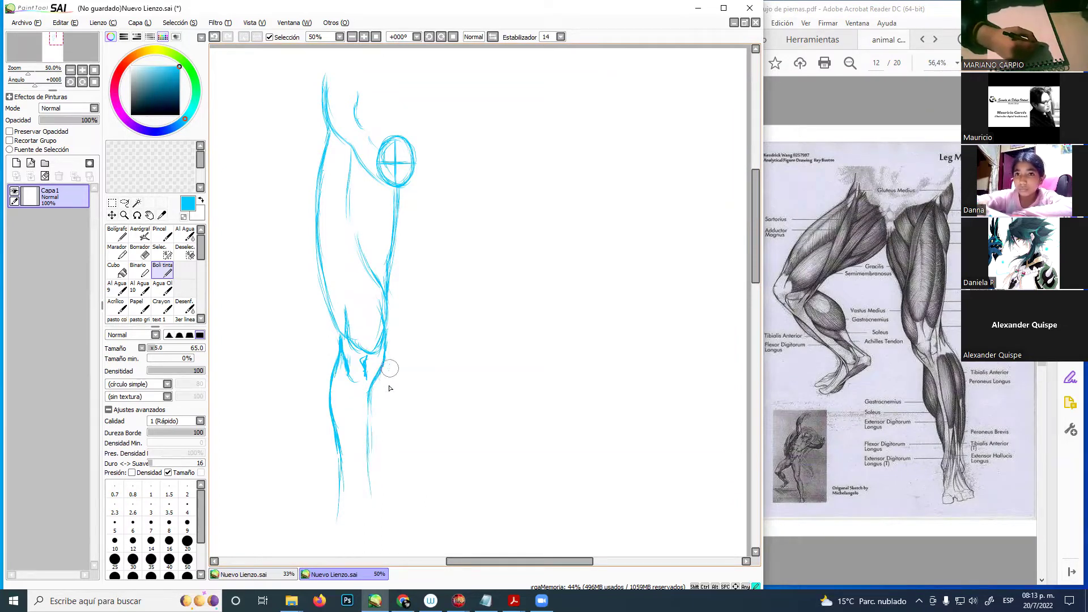
{"action": "left_click_drag", "start_coordinate": [384, 357], "coordinate": [390, 411]}
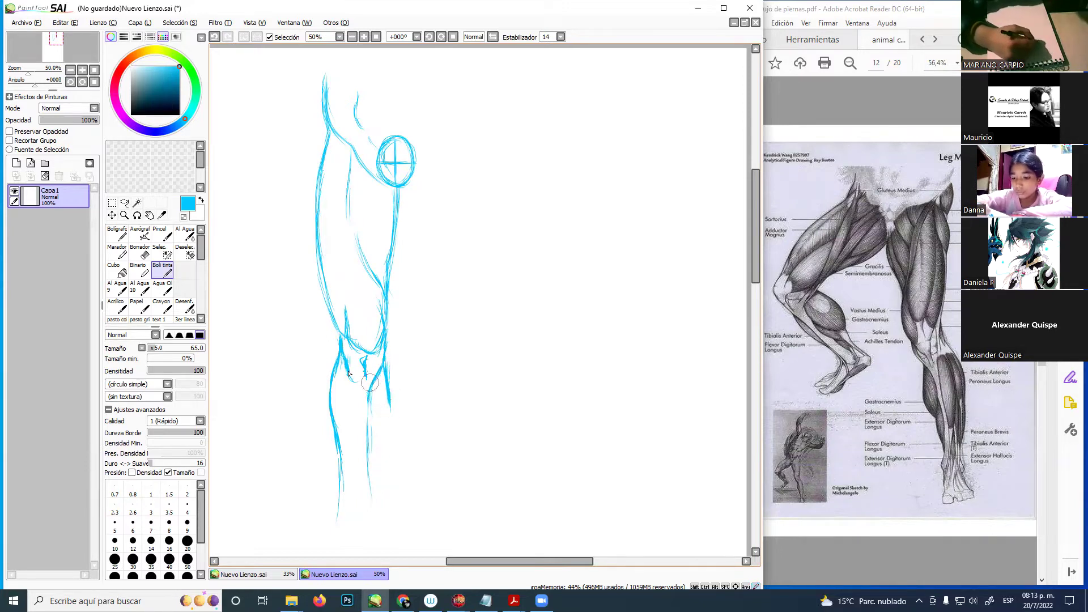
- Undo the extra strokes beside the knee, outline the calf bulges on both sides and close the shin with a rounded ankle
{"action": "mouse_move", "coordinate": [339, 340]}
{"action": "left_mouse_down"}
{"action": "mouse_move", "coordinate": [338, 411]}
{"action": "mouse_move", "coordinate": [341, 390]}
{"action": "mouse_move", "coordinate": [323, 367]}
{"action": "left_mouse_up"}
{"action": "key", "text": "ctrl+z"}
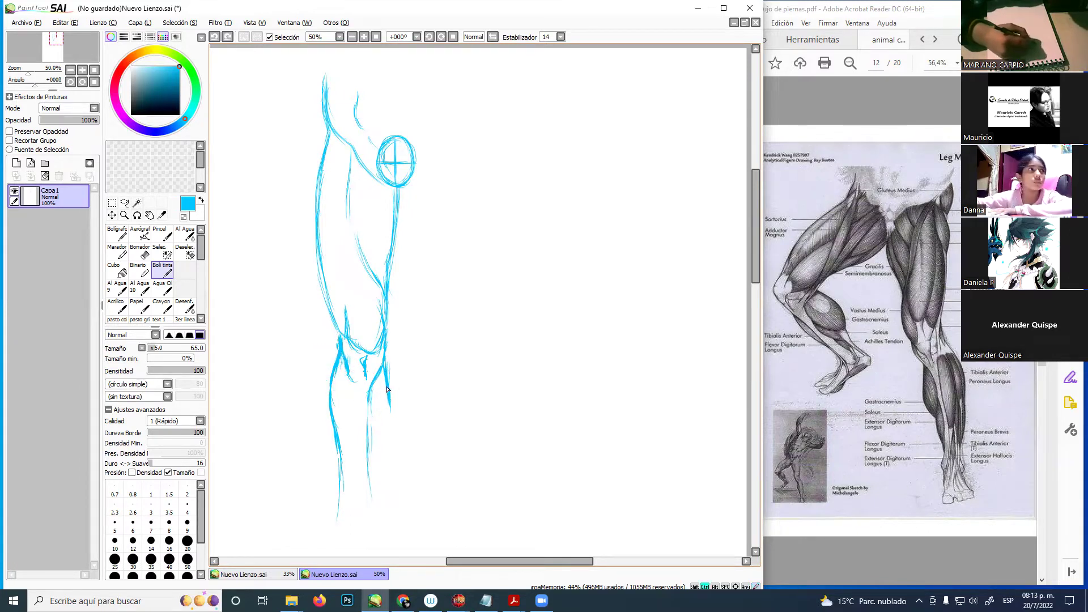
{"action": "key", "text": "ctrl+z"}
{"action": "mouse_move", "coordinate": [382, 370]}
{"action": "left_mouse_down"}
{"action": "mouse_move", "coordinate": [381, 437]}
{"action": "mouse_move", "coordinate": [374, 449]}
{"action": "mouse_move", "coordinate": [378, 440]}
{"action": "mouse_move", "coordinate": [356, 447]}
{"action": "mouse_move", "coordinate": [339, 433]}
{"action": "mouse_move", "coordinate": [350, 459]}
{"action": "left_mouse_up"}
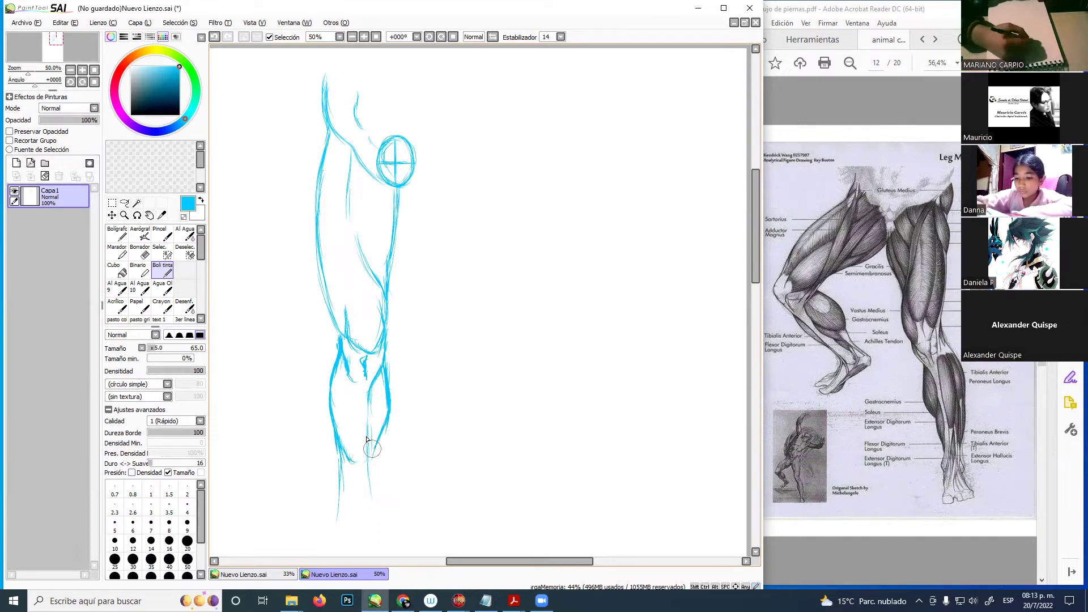
{"action": "mouse_move", "coordinate": [341, 445]}
{"action": "left_mouse_down"}
{"action": "mouse_move", "coordinate": [373, 453]}
{"action": "mouse_move", "coordinate": [368, 468]}
{"action": "mouse_move", "coordinate": [373, 454]}
{"action": "mouse_move", "coordinate": [370, 492]}
{"action": "mouse_move", "coordinate": [348, 457]}
{"action": "mouse_move", "coordinate": [346, 480]}
{"action": "mouse_move", "coordinate": [338, 446]}
{"action": "mouse_move", "coordinate": [342, 505]}
{"action": "mouse_move", "coordinate": [342, 464]}
{"action": "mouse_move", "coordinate": [343, 510]}
{"action": "mouse_move", "coordinate": [370, 513]}
{"action": "left_mouse_up"}
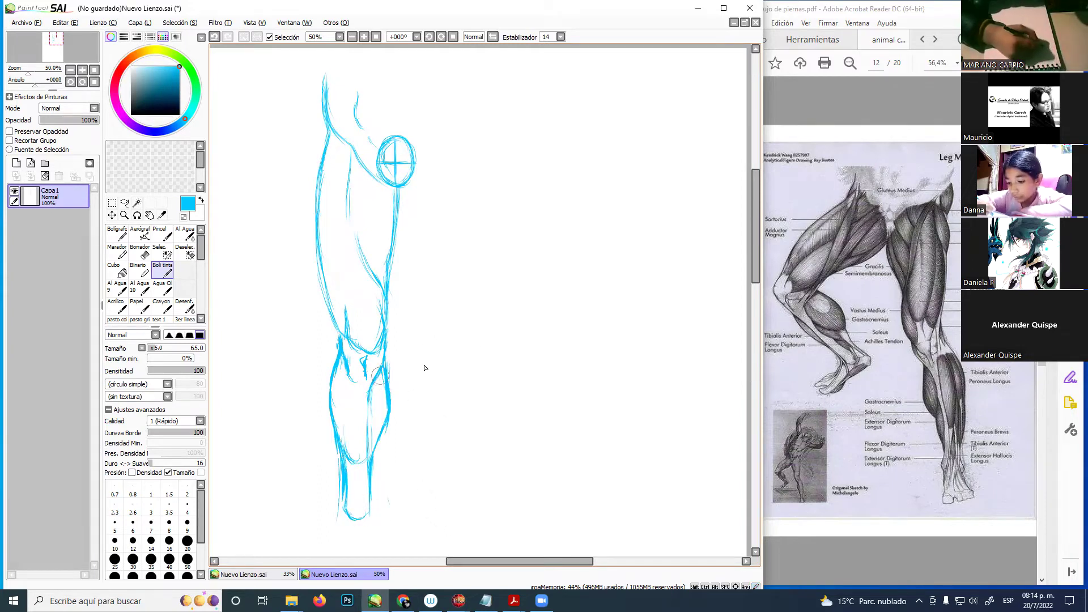
{"action": "mouse_move", "coordinate": [499, 284]}
{"action": "left_mouse_down"}
{"action": "mouse_move", "coordinate": [520, 381]}
{"action": "mouse_move", "coordinate": [545, 306]}
{"action": "mouse_move", "coordinate": [510, 281]}
{"action": "mouse_move", "coordinate": [502, 377]}
{"action": "mouse_move", "coordinate": [538, 307]}
{"action": "mouse_move", "coordinate": [488, 308]}
{"action": "mouse_move", "coordinate": [537, 364]}
{"action": "mouse_move", "coordinate": [485, 334]}
{"action": "mouse_move", "coordinate": [503, 413]}
{"action": "mouse_move", "coordinate": [504, 377]}
{"action": "mouse_move", "coordinate": [498, 469]}
{"action": "left_mouse_up"}
{"action": "left_click_drag", "start_coordinate": [522, 390], "coordinate": [527, 472]}
{"action": "left_click_drag", "start_coordinate": [504, 385], "coordinate": [501, 469]}
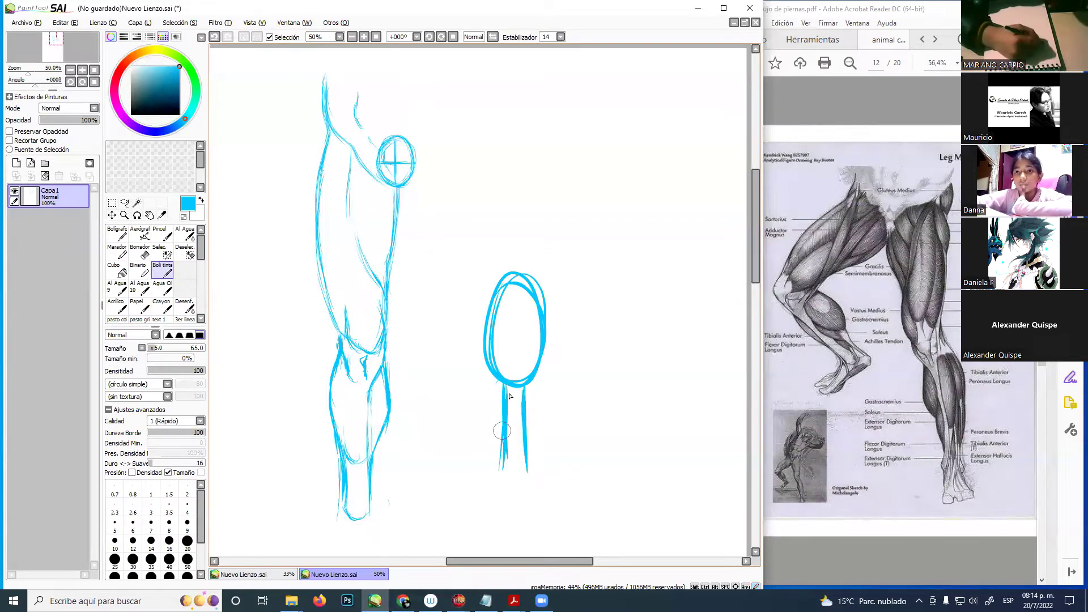
{"action": "left_click_drag", "start_coordinate": [525, 398], "coordinate": [526, 472]}
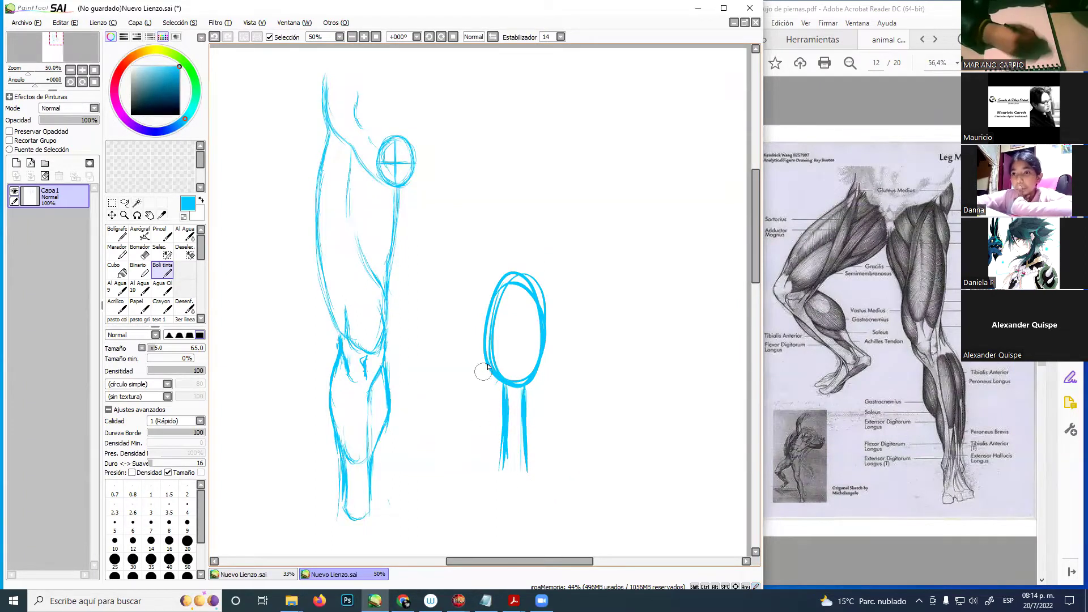
{"action": "left_click_drag", "start_coordinate": [486, 372], "coordinate": [405, 454]}
{"action": "mouse_move", "coordinate": [432, 397]}
{"action": "left_mouse_down"}
{"action": "mouse_move", "coordinate": [398, 447]}
{"action": "mouse_move", "coordinate": [442, 471]}
{"action": "left_mouse_up"}
{"action": "key", "text": "ctrl+z"}
{"action": "key", "text": "ctrl+z"}
{"action": "key", "text": "ctrl+z"}
{"action": "mouse_move", "coordinate": [494, 396]}
{"action": "left_mouse_down"}
{"action": "mouse_move", "coordinate": [432, 445]}
{"action": "mouse_move", "coordinate": [395, 445]}
{"action": "mouse_move", "coordinate": [456, 489]}
{"action": "left_mouse_up"}
{"action": "key", "text": "ctrl+z"}
{"action": "key", "text": "ctrl+z"}
{"action": "key", "text": "ctrl+z"}
{"action": "key", "text": "ctrl+z"}
{"action": "key", "text": "ctrl+z"}
{"action": "key", "text": "ctrl+z"}
{"action": "key", "text": "ctrl+z"}
{"action": "key", "text": "ctrl+z"}
{"action": "key", "text": "ctrl+z"}
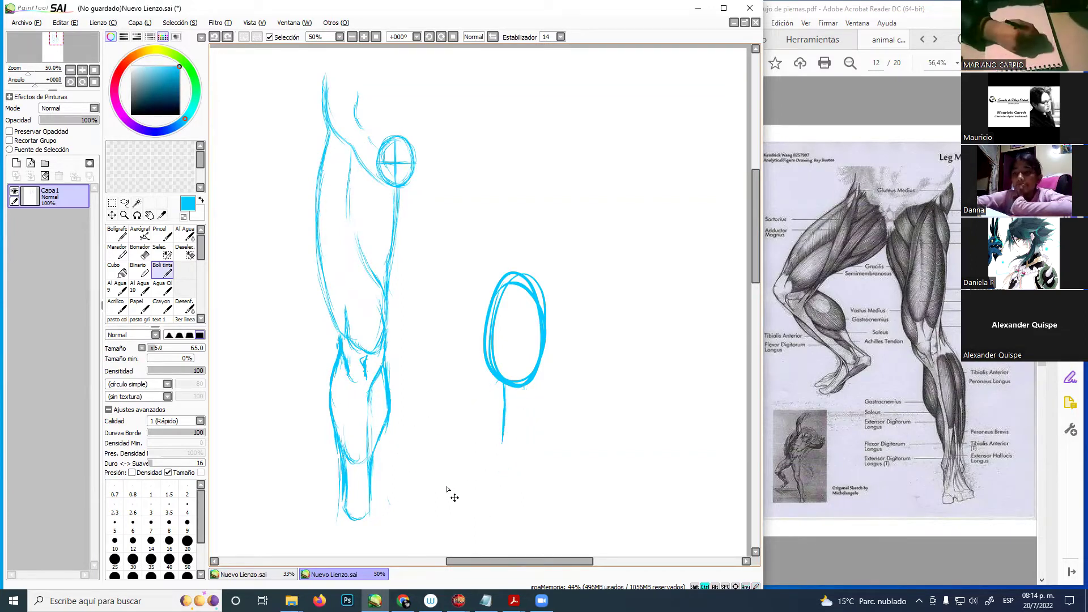
{"action": "key", "text": "ctrl+z"}
{"action": "key", "text": "ctrl+z"}
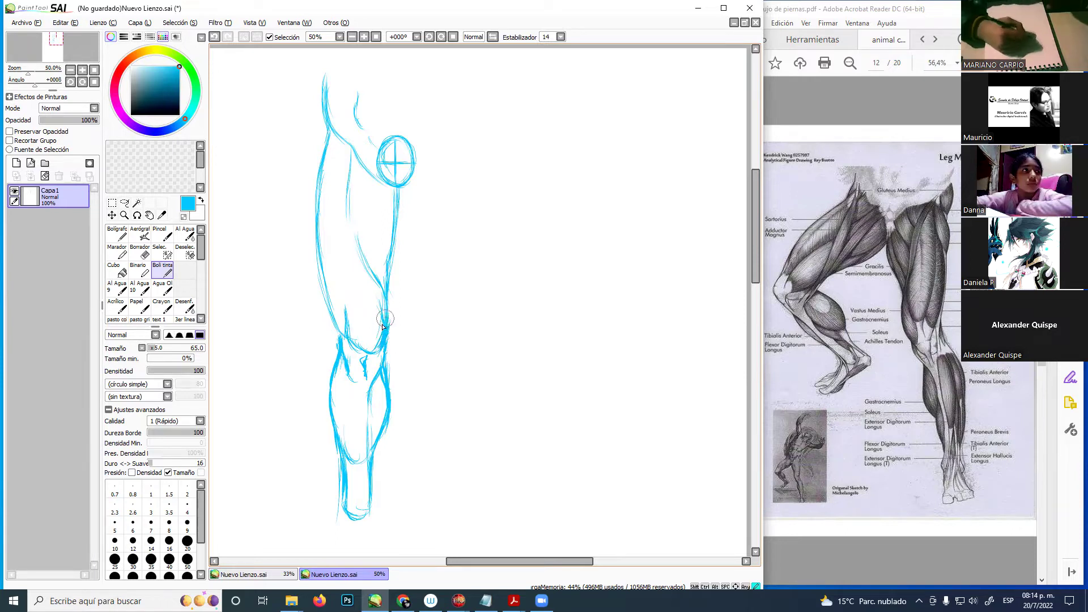
- Add inner-thigh muscle strokes, move the whole leg sketch to the canvas's left edge and clear the selection
{"action": "left_click_drag", "start_coordinate": [377, 278], "coordinate": [367, 246]}
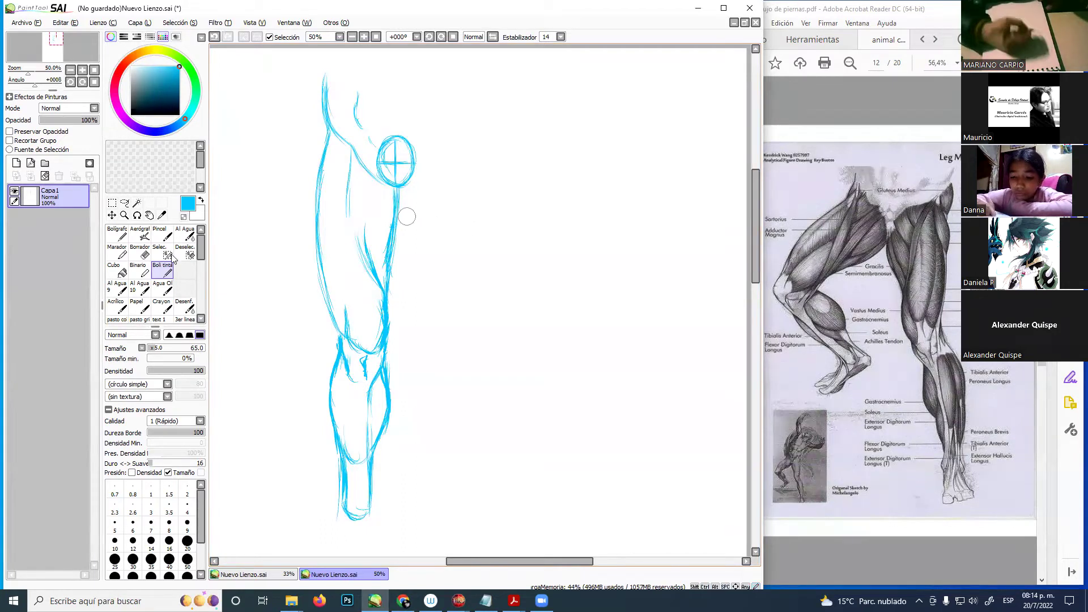
{"action": "left_click", "coordinate": [113, 214]}
{"action": "mouse_move", "coordinate": [290, 61]}
{"action": "left_mouse_down"}
{"action": "mouse_move", "coordinate": [406, 444]}
{"action": "mouse_move", "coordinate": [446, 528]}
{"action": "left_mouse_up"}
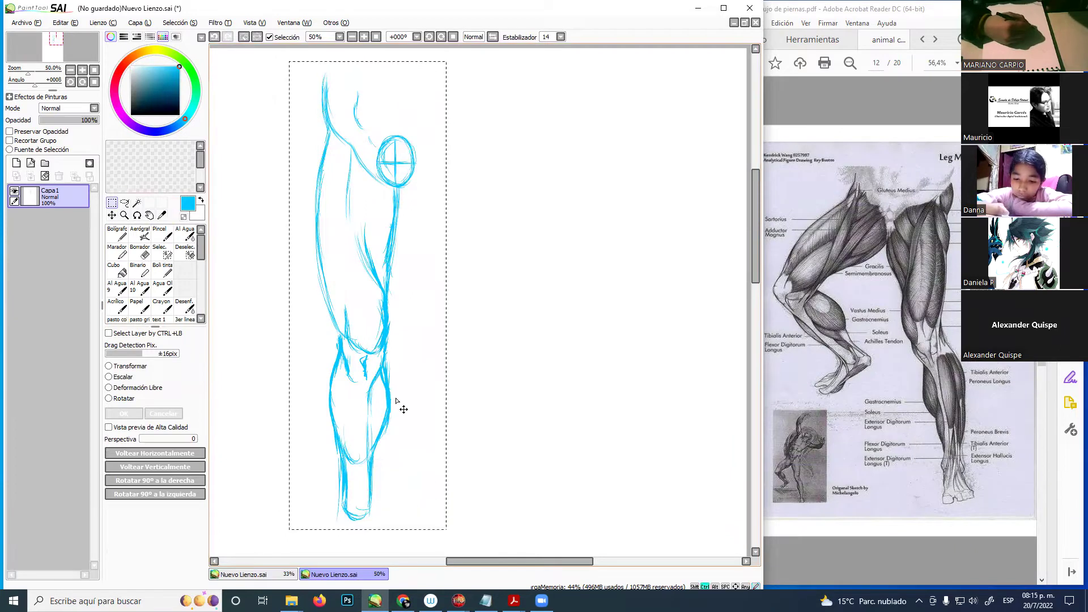
{"action": "key", "text": "ctrl+t"}
{"action": "left_click_drag", "start_coordinate": [360, 316], "coordinate": [274, 316]}
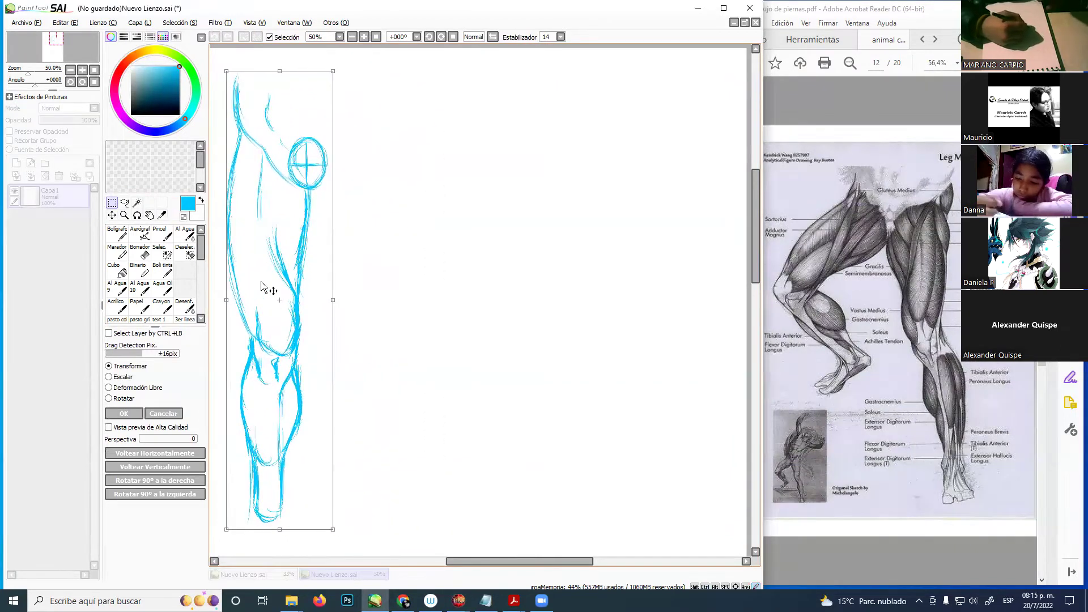
{"action": "key", "text": "Return"}
{"action": "key", "text": "ctrl+d"}
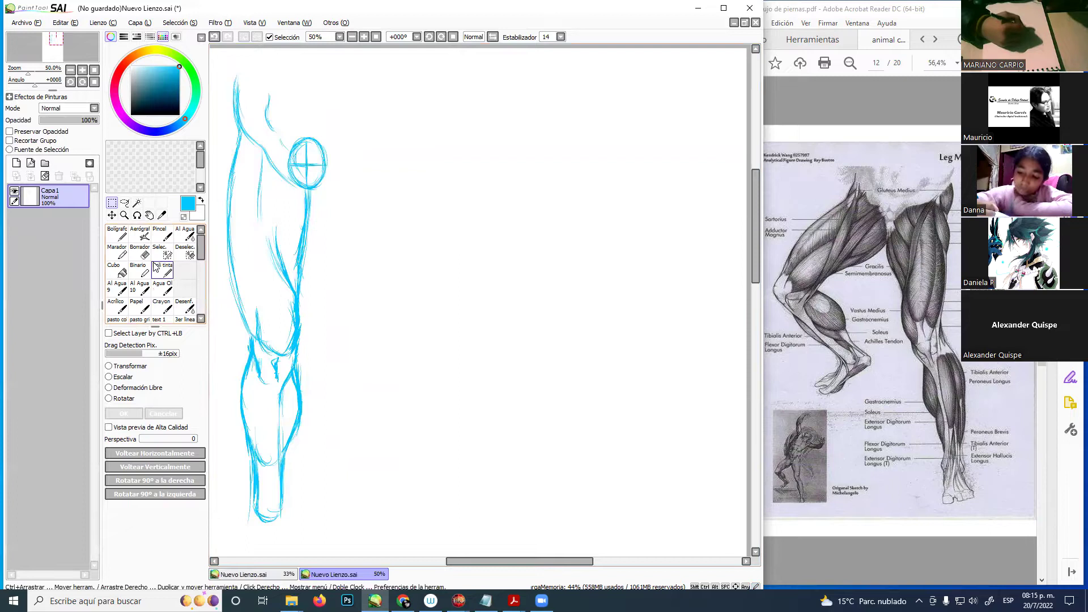
- With the Boli tinta brush in a darker blue, sketch a front-view pelvis as a short cylinder with a centre line and a crotch oval
{"action": "left_click", "coordinate": [161, 268]}
{"action": "left_click_drag", "start_coordinate": [156, 92], "coordinate": [131, 114]}
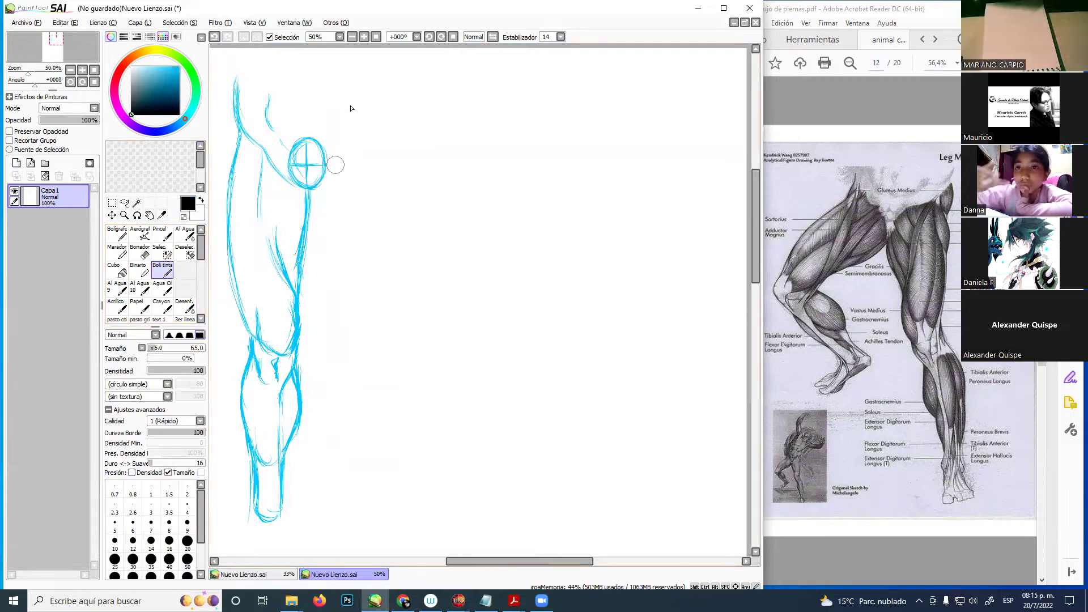
{"action": "left_click_drag", "start_coordinate": [177, 77], "coordinate": [179, 66]}
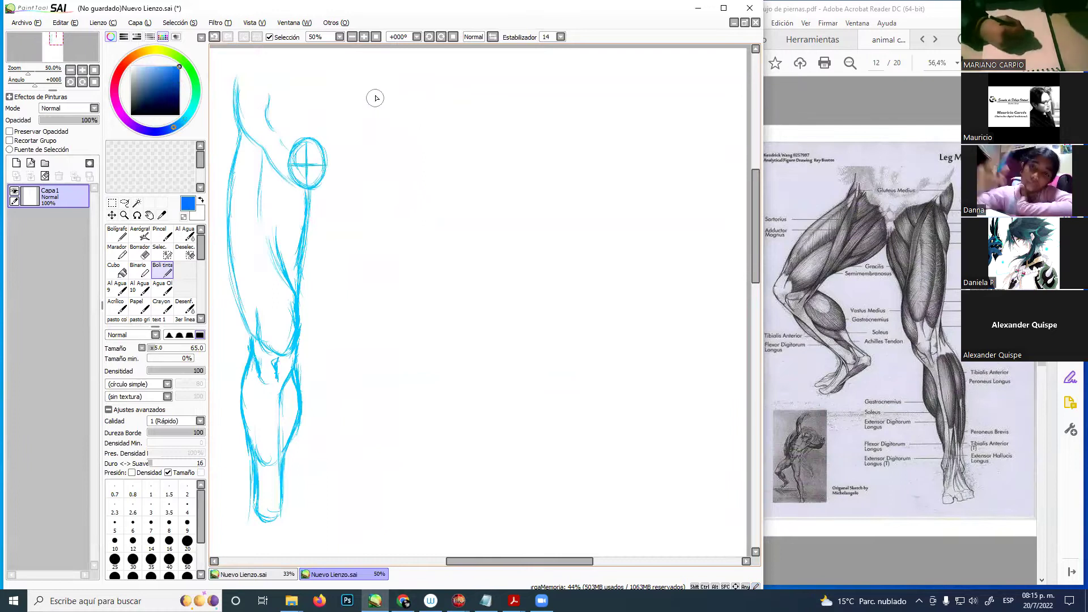
{"action": "left_click_drag", "start_coordinate": [375, 96], "coordinate": [377, 136]}
{"action": "mouse_move", "coordinate": [380, 90]}
{"action": "left_mouse_down"}
{"action": "mouse_move", "coordinate": [444, 100]}
{"action": "mouse_move", "coordinate": [397, 85]}
{"action": "mouse_move", "coordinate": [461, 90]}
{"action": "mouse_move", "coordinate": [419, 102]}
{"action": "mouse_move", "coordinate": [467, 90]}
{"action": "left_mouse_up"}
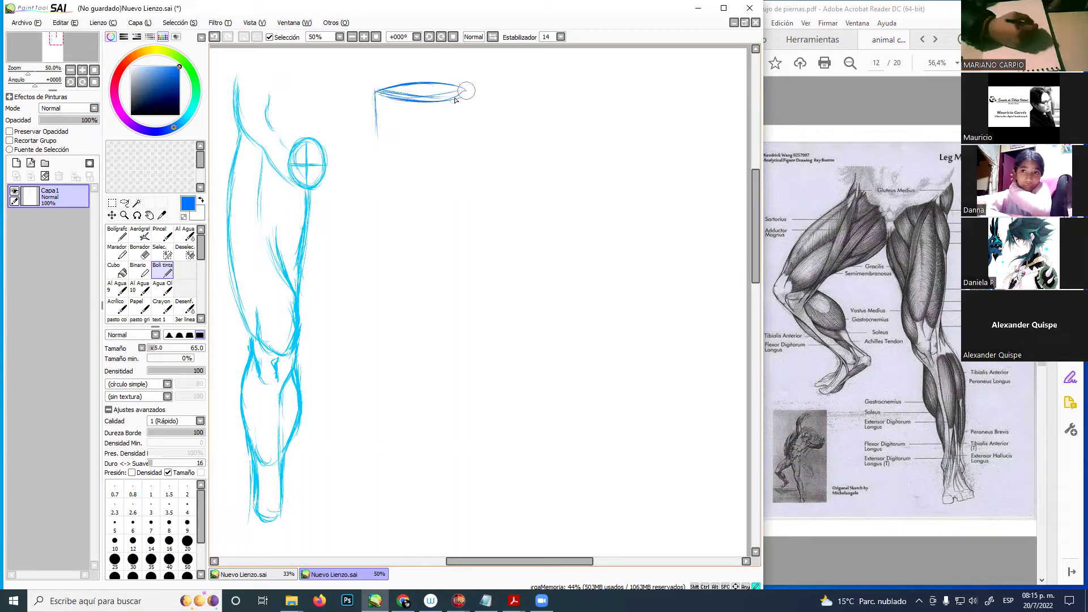
{"action": "mouse_move", "coordinate": [367, 96]}
{"action": "left_mouse_down"}
{"action": "mouse_move", "coordinate": [475, 93]}
{"action": "mouse_move", "coordinate": [393, 102]}
{"action": "mouse_move", "coordinate": [389, 92]}
{"action": "mouse_move", "coordinate": [433, 81]}
{"action": "mouse_move", "coordinate": [487, 99]}
{"action": "mouse_move", "coordinate": [393, 119]}
{"action": "mouse_move", "coordinate": [383, 103]}
{"action": "mouse_move", "coordinate": [368, 105]}
{"action": "mouse_move", "coordinate": [375, 96]}
{"action": "mouse_move", "coordinate": [375, 131]}
{"action": "mouse_move", "coordinate": [406, 145]}
{"action": "mouse_move", "coordinate": [392, 146]}
{"action": "mouse_move", "coordinate": [375, 132]}
{"action": "mouse_move", "coordinate": [462, 145]}
{"action": "mouse_move", "coordinate": [419, 150]}
{"action": "mouse_move", "coordinate": [488, 126]}
{"action": "mouse_move", "coordinate": [485, 94]}
{"action": "mouse_move", "coordinate": [490, 121]}
{"action": "mouse_move", "coordinate": [425, 96]}
{"action": "mouse_move", "coordinate": [427, 86]}
{"action": "mouse_move", "coordinate": [431, 131]}
{"action": "left_mouse_up"}
{"action": "left_click_drag", "start_coordinate": [430, 93], "coordinate": [433, 185]}
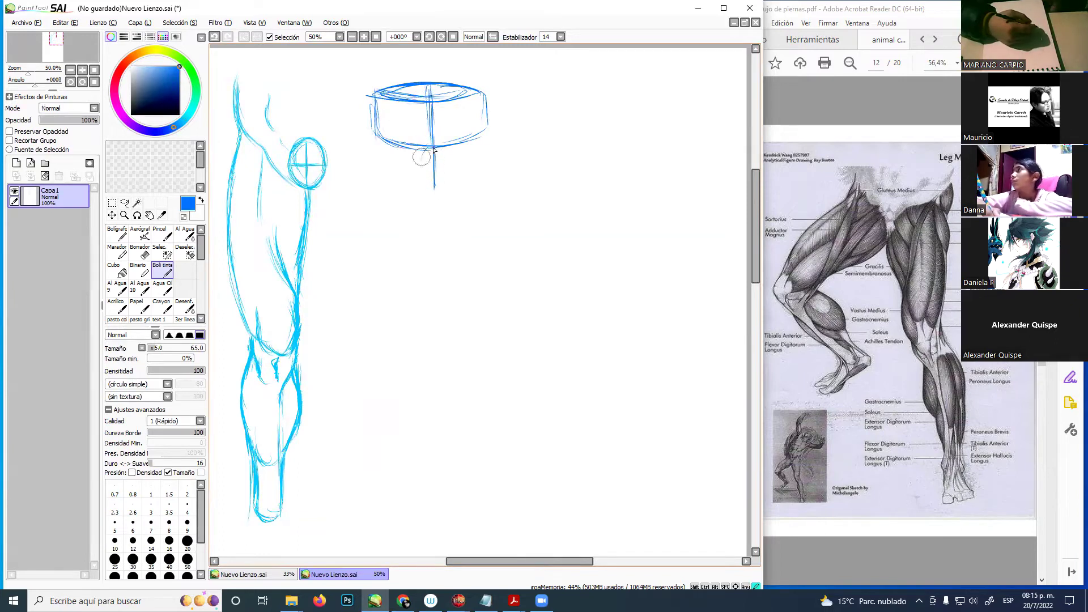
{"action": "mouse_move", "coordinate": [420, 173]}
{"action": "left_mouse_down"}
{"action": "mouse_move", "coordinate": [437, 188]}
{"action": "mouse_move", "coordinate": [430, 149]}
{"action": "mouse_move", "coordinate": [448, 158]}
{"action": "mouse_move", "coordinate": [438, 151]}
{"action": "mouse_move", "coordinate": [448, 181]}
{"action": "mouse_move", "coordinate": [433, 151]}
{"action": "mouse_move", "coordinate": [441, 190]}
{"action": "mouse_move", "coordinate": [430, 168]}
{"action": "left_mouse_up"}
{"action": "mouse_move", "coordinate": [447, 174]}
{"action": "left_mouse_down"}
{"action": "mouse_move", "coordinate": [426, 181]}
{"action": "mouse_move", "coordinate": [433, 172]}
{"action": "mouse_move", "coordinate": [448, 180]}
{"action": "mouse_move", "coordinate": [422, 162]}
{"action": "mouse_move", "coordinate": [430, 139]}
{"action": "mouse_move", "coordinate": [444, 146]}
{"action": "mouse_move", "coordinate": [424, 165]}
{"action": "mouse_move", "coordinate": [447, 201]}
{"action": "left_mouse_up"}
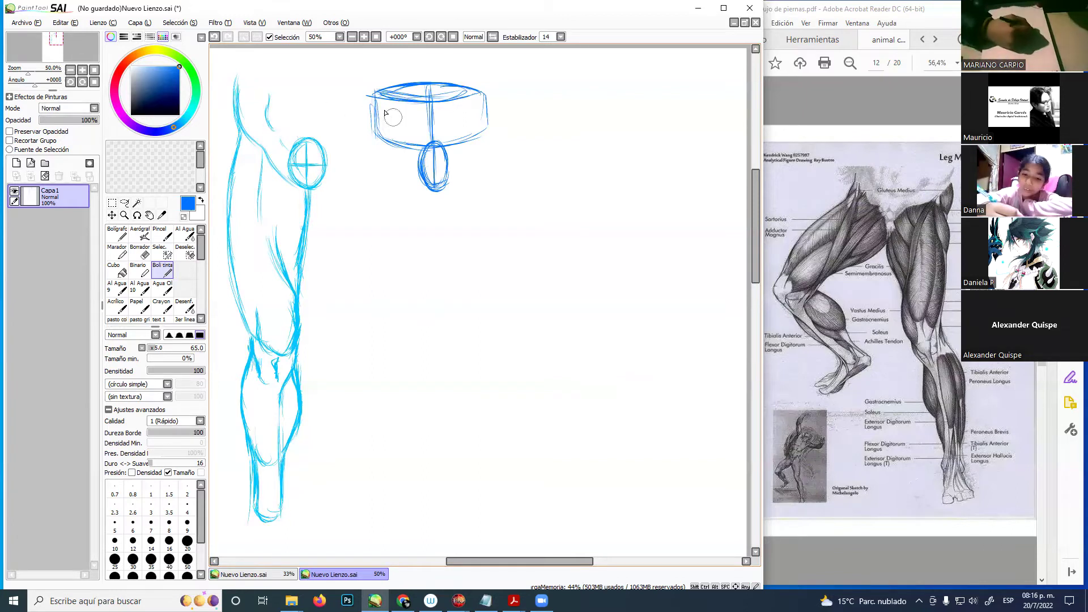
- Reinforce the pelvis cylinder's edges and add curved bands beneath it that meet around the crotch oval
{"action": "mouse_move", "coordinate": [374, 97]}
{"action": "left_mouse_down"}
{"action": "mouse_move", "coordinate": [378, 140]}
{"action": "mouse_move", "coordinate": [446, 149]}
{"action": "mouse_move", "coordinate": [428, 154]}
{"action": "mouse_move", "coordinate": [476, 142]}
{"action": "mouse_move", "coordinate": [448, 148]}
{"action": "mouse_move", "coordinate": [479, 138]}
{"action": "left_mouse_up"}
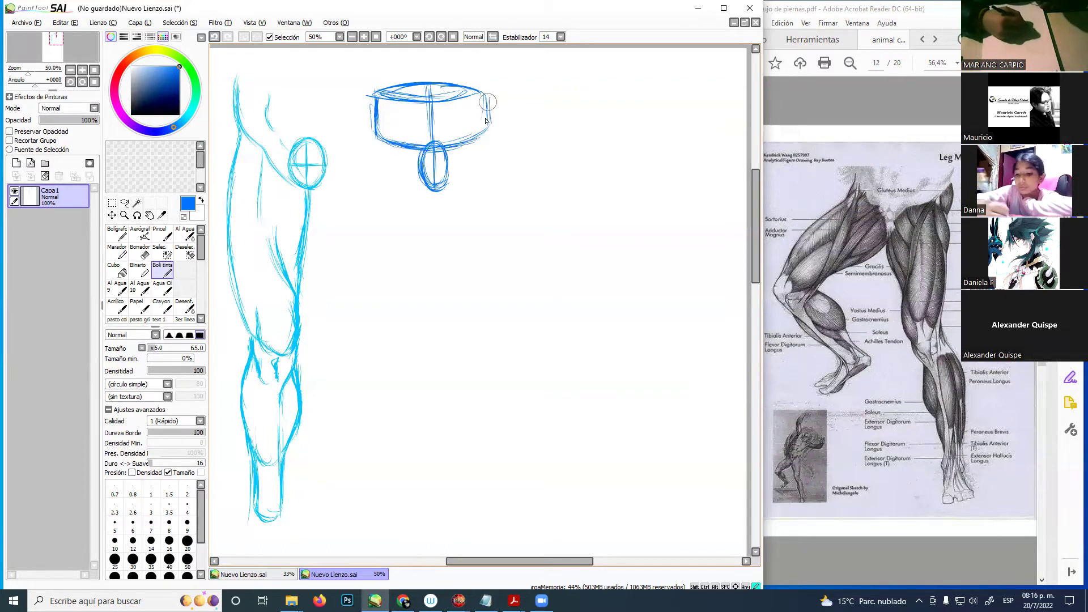
{"action": "left_click_drag", "start_coordinate": [481, 86], "coordinate": [491, 121]}
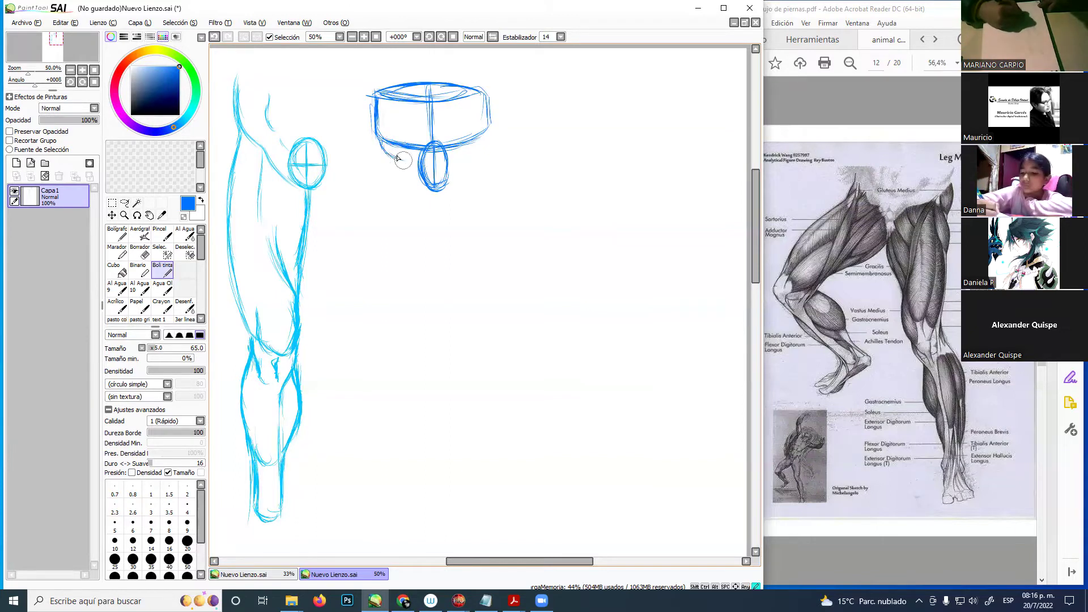
{"action": "mouse_move", "coordinate": [395, 159]}
{"action": "left_mouse_down"}
{"action": "mouse_move", "coordinate": [462, 164]}
{"action": "mouse_move", "coordinate": [438, 163]}
{"action": "mouse_move", "coordinate": [486, 141]}
{"action": "left_mouse_up"}
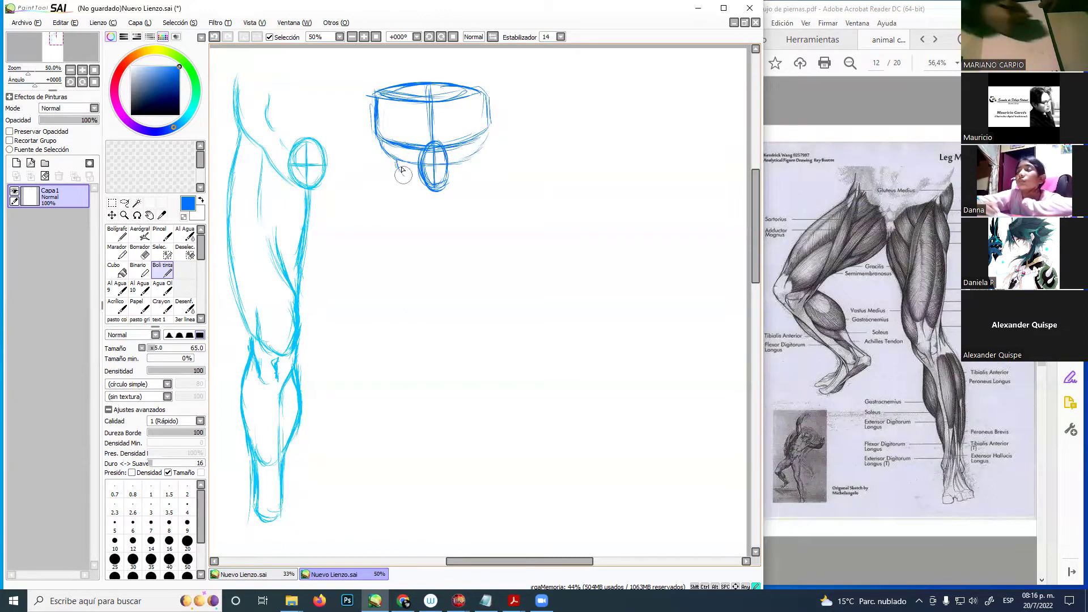
{"action": "mouse_move", "coordinate": [409, 174]}
{"action": "left_mouse_down"}
{"action": "mouse_move", "coordinate": [431, 191]}
{"action": "mouse_move", "coordinate": [418, 186]}
{"action": "mouse_move", "coordinate": [465, 175]}
{"action": "mouse_move", "coordinate": [449, 186]}
{"action": "mouse_move", "coordinate": [473, 167]}
{"action": "mouse_move", "coordinate": [468, 176]}
{"action": "mouse_move", "coordinate": [480, 149]}
{"action": "left_mouse_up"}
{"action": "key", "text": "ctrl+z"}
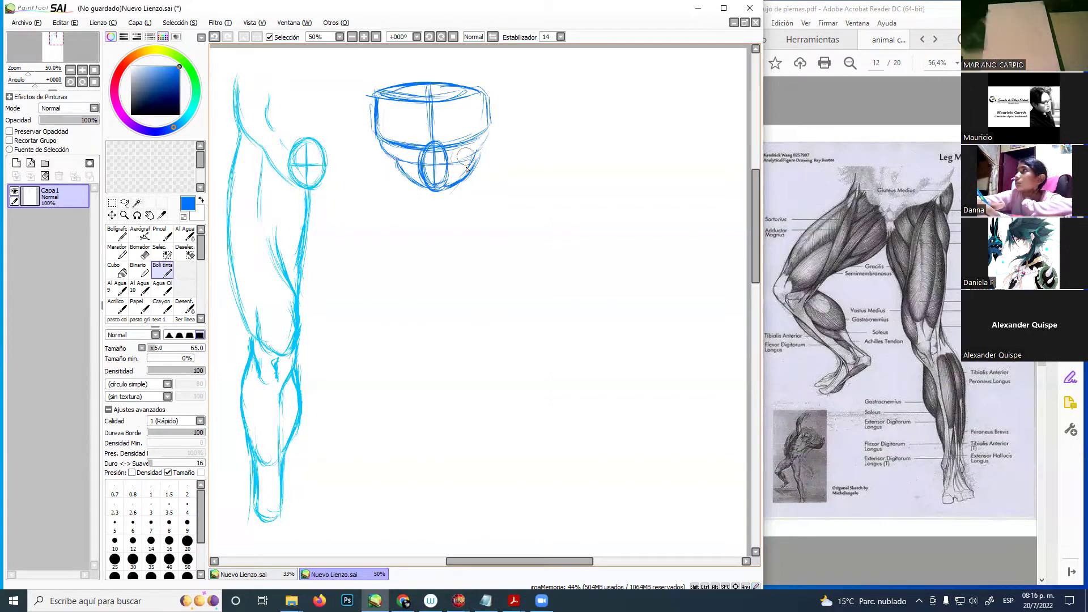
- Sketch slanted hip ovals on both sides of the crotch oval and outline the left-hand thigh as a tapered cylinder with a rounded end
{"action": "mouse_move", "coordinate": [382, 161]}
{"action": "left_mouse_down"}
{"action": "mouse_move", "coordinate": [403, 186]}
{"action": "mouse_move", "coordinate": [381, 178]}
{"action": "mouse_move", "coordinate": [408, 182]}
{"action": "mouse_move", "coordinate": [376, 175]}
{"action": "mouse_move", "coordinate": [419, 189]}
{"action": "mouse_move", "coordinate": [393, 173]}
{"action": "mouse_move", "coordinate": [387, 187]}
{"action": "mouse_move", "coordinate": [419, 194]}
{"action": "mouse_move", "coordinate": [409, 179]}
{"action": "mouse_move", "coordinate": [371, 171]}
{"action": "mouse_move", "coordinate": [419, 192]}
{"action": "mouse_move", "coordinate": [393, 171]}
{"action": "mouse_move", "coordinate": [370, 182]}
{"action": "mouse_move", "coordinate": [420, 192]}
{"action": "mouse_move", "coordinate": [384, 174]}
{"action": "mouse_move", "coordinate": [478, 186]}
{"action": "mouse_move", "coordinate": [467, 176]}
{"action": "mouse_move", "coordinate": [477, 199]}
{"action": "mouse_move", "coordinate": [470, 191]}
{"action": "mouse_move", "coordinate": [495, 176]}
{"action": "mouse_move", "coordinate": [466, 184]}
{"action": "mouse_move", "coordinate": [505, 175]}
{"action": "mouse_move", "coordinate": [466, 180]}
{"action": "mouse_move", "coordinate": [482, 193]}
{"action": "mouse_move", "coordinate": [501, 169]}
{"action": "mouse_move", "coordinate": [467, 191]}
{"action": "mouse_move", "coordinate": [508, 167]}
{"action": "mouse_move", "coordinate": [466, 183]}
{"action": "mouse_move", "coordinate": [495, 185]}
{"action": "mouse_move", "coordinate": [497, 165]}
{"action": "mouse_move", "coordinate": [474, 191]}
{"action": "mouse_move", "coordinate": [512, 165]}
{"action": "mouse_move", "coordinate": [462, 192]}
{"action": "left_mouse_up"}
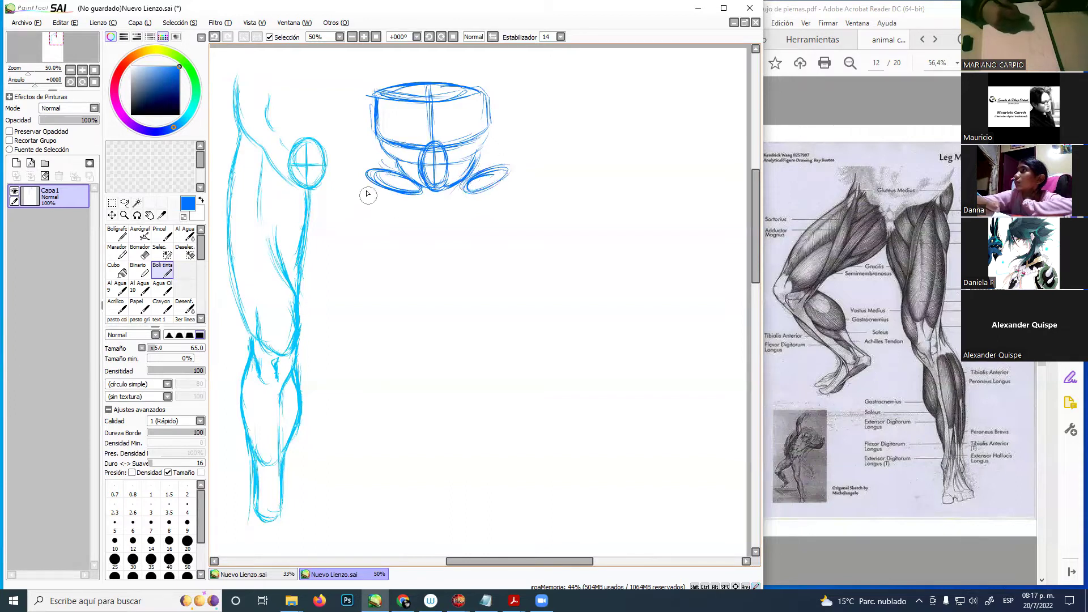
{"action": "mouse_move", "coordinate": [370, 210]}
{"action": "left_mouse_down"}
{"action": "mouse_move", "coordinate": [368, 294]}
{"action": "mouse_move", "coordinate": [359, 193]}
{"action": "mouse_move", "coordinate": [375, 343]}
{"action": "mouse_move", "coordinate": [372, 283]}
{"action": "left_mouse_up"}
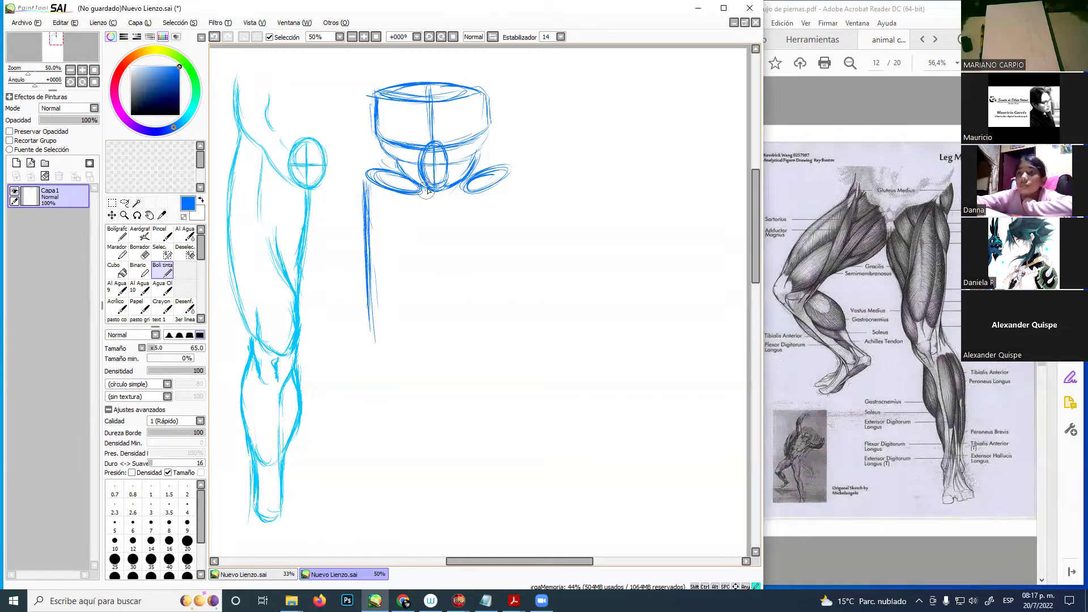
{"action": "left_click_drag", "start_coordinate": [430, 193], "coordinate": [417, 343]}
{"action": "left_click_drag", "start_coordinate": [432, 220], "coordinate": [417, 301]}
{"action": "left_click_drag", "start_coordinate": [434, 194], "coordinate": [410, 322]}
{"action": "left_click_drag", "start_coordinate": [426, 216], "coordinate": [405, 330]}
{"action": "mouse_move", "coordinate": [425, 269]}
{"action": "left_mouse_down"}
{"action": "mouse_move", "coordinate": [404, 346]}
{"action": "mouse_move", "coordinate": [372, 325]}
{"action": "mouse_move", "coordinate": [377, 343]}
{"action": "mouse_move", "coordinate": [402, 347]}
{"action": "left_mouse_up"}
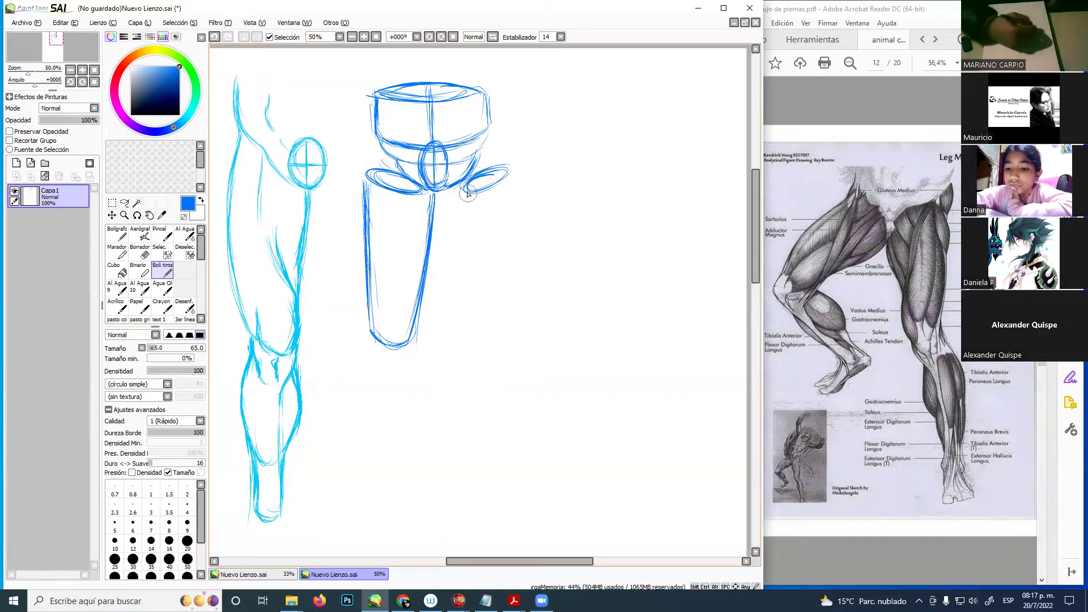
- Outline the right-hand thigh as an outward-slanting tapered cylinder, rule a level line under both thighs and reinforce the right-hand hip oval
{"action": "mouse_move", "coordinate": [454, 193]}
{"action": "left_mouse_down"}
{"action": "mouse_move", "coordinate": [483, 188]}
{"action": "mouse_move", "coordinate": [466, 195]}
{"action": "mouse_move", "coordinate": [483, 169]}
{"action": "mouse_move", "coordinate": [447, 191]}
{"action": "mouse_move", "coordinate": [469, 262]}
{"action": "left_mouse_up"}
{"action": "left_click_drag", "start_coordinate": [453, 219], "coordinate": [492, 326]}
{"action": "left_click_drag", "start_coordinate": [462, 250], "coordinate": [500, 340]}
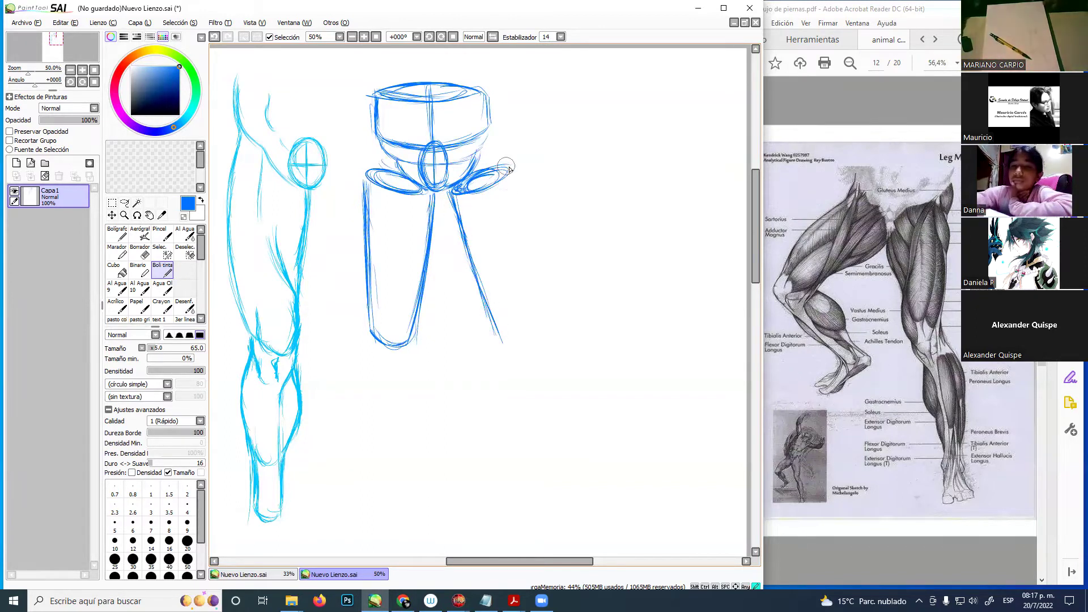
{"action": "left_click_drag", "start_coordinate": [513, 173], "coordinate": [528, 281]}
{"action": "left_click_drag", "start_coordinate": [518, 196], "coordinate": [531, 298]}
{"action": "left_click_drag", "start_coordinate": [520, 212], "coordinate": [536, 342]}
{"action": "left_click_drag", "start_coordinate": [524, 240], "coordinate": [534, 337]}
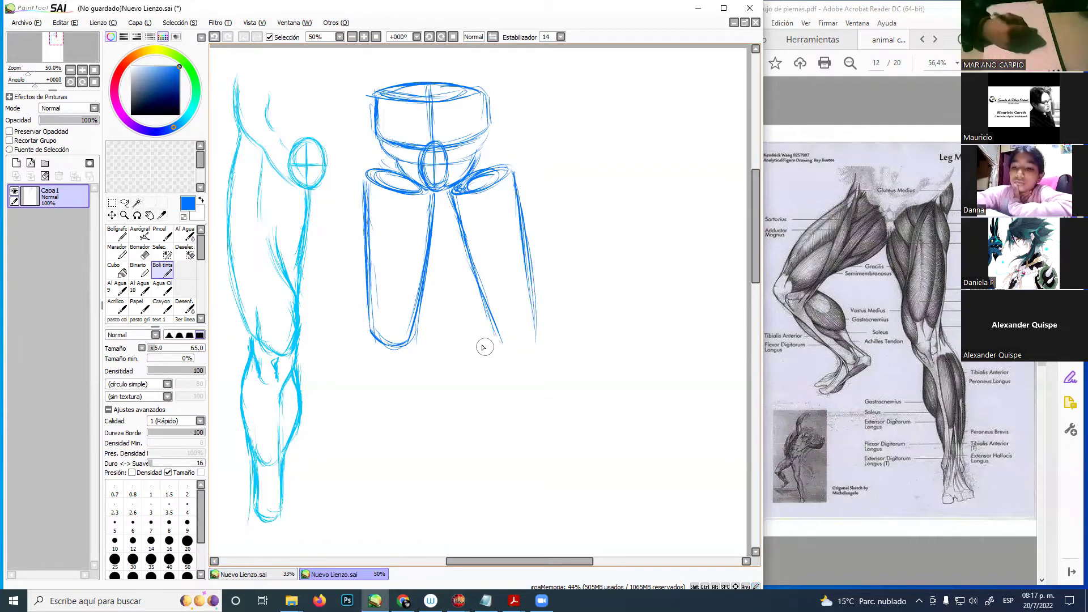
{"action": "mouse_move", "coordinate": [369, 343]}
{"action": "left_mouse_down"}
{"action": "mouse_move", "coordinate": [485, 355]}
{"action": "mouse_move", "coordinate": [409, 348]}
{"action": "mouse_move", "coordinate": [507, 347]}
{"action": "mouse_move", "coordinate": [375, 346]}
{"action": "mouse_move", "coordinate": [527, 342]}
{"action": "mouse_move", "coordinate": [492, 327]}
{"action": "mouse_move", "coordinate": [516, 344]}
{"action": "mouse_move", "coordinate": [494, 336]}
{"action": "mouse_move", "coordinate": [526, 334]}
{"action": "mouse_move", "coordinate": [535, 322]}
{"action": "mouse_move", "coordinate": [519, 346]}
{"action": "left_mouse_up"}
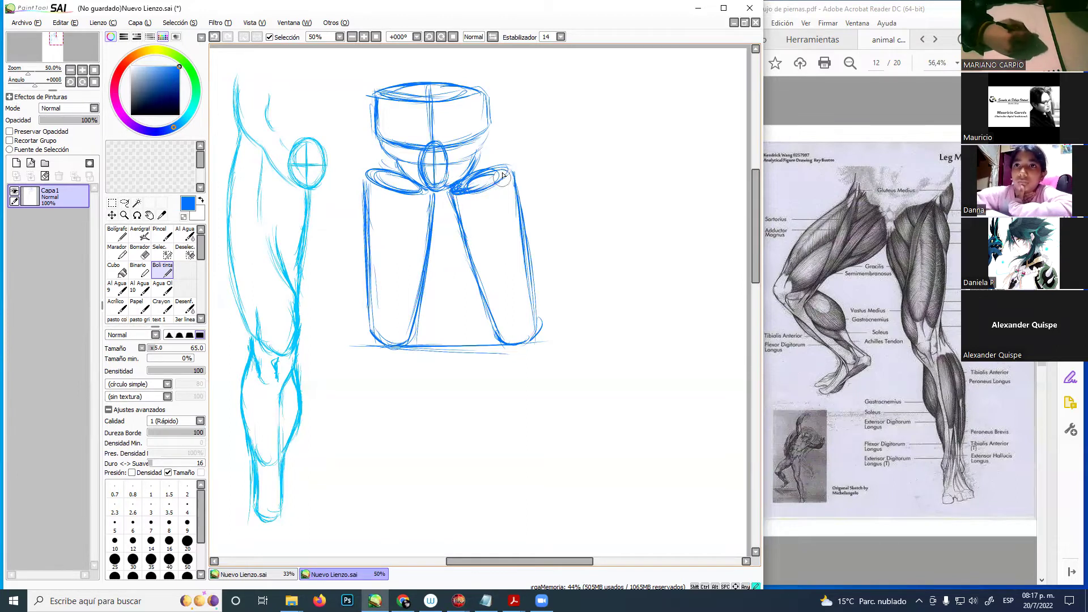
{"action": "mouse_move", "coordinate": [507, 174]}
{"action": "left_mouse_down"}
{"action": "mouse_move", "coordinate": [499, 170]}
{"action": "mouse_move", "coordinate": [517, 172]}
{"action": "left_mouse_up"}
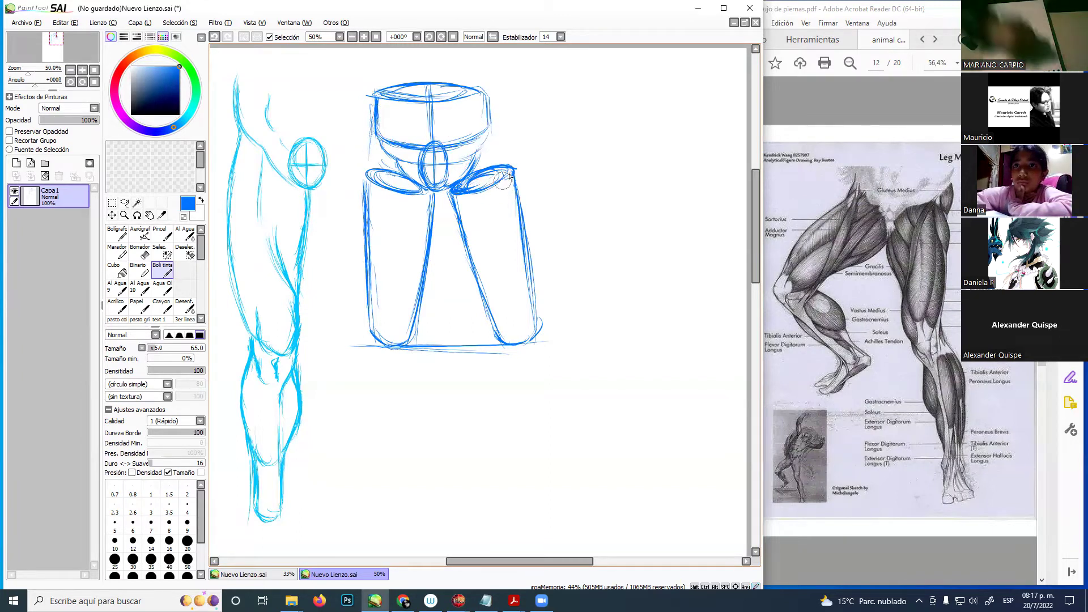
{"action": "mouse_move", "coordinate": [509, 172]}
{"action": "left_mouse_down"}
{"action": "mouse_move", "coordinate": [519, 267]}
{"action": "mouse_move", "coordinate": [538, 309]}
{"action": "left_mouse_up"}
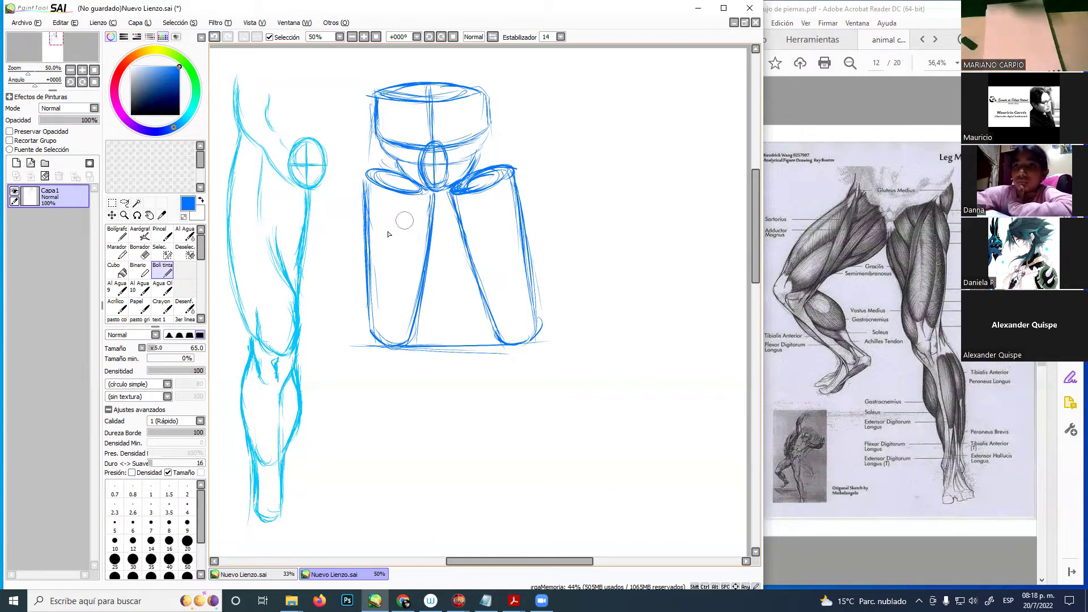
- Select the left-hand thigh with its hip oval freehand and shift them slightly outward from the pelvis
{"action": "left_click", "coordinate": [124, 203]}
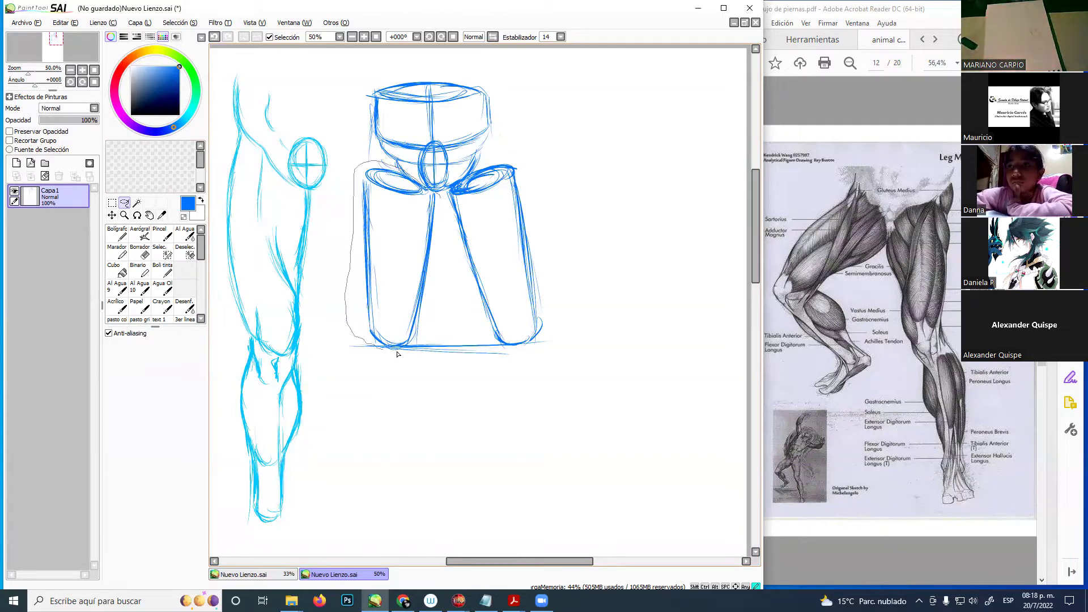
{"action": "left_click_drag", "start_coordinate": [444, 208], "coordinate": [443, 204]}
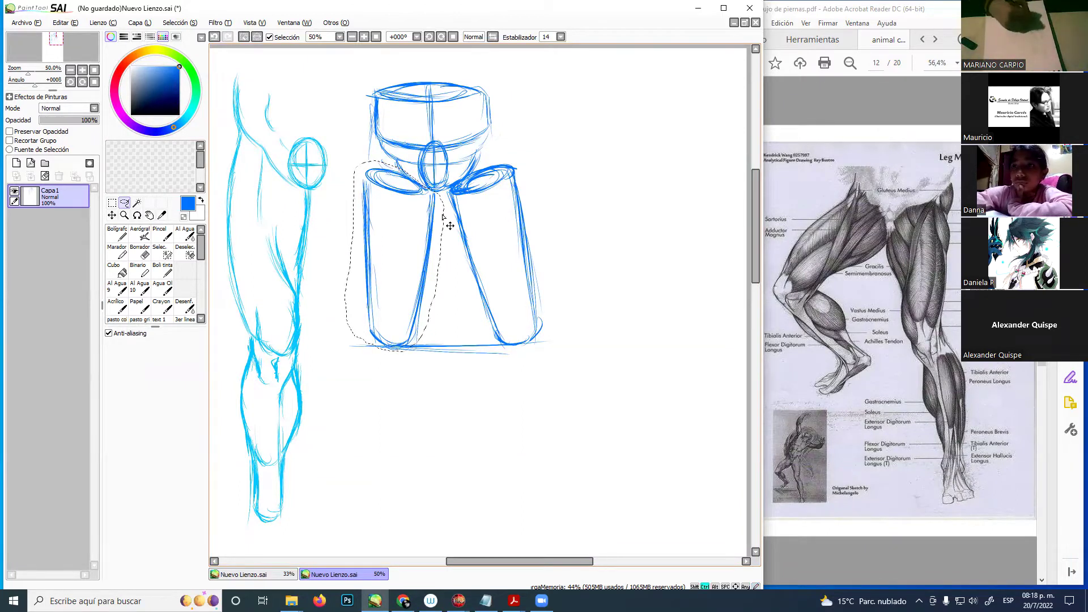
{"action": "key", "text": "ctrl+t"}
{"action": "left_click_drag", "start_coordinate": [433, 245], "coordinate": [413, 254]}
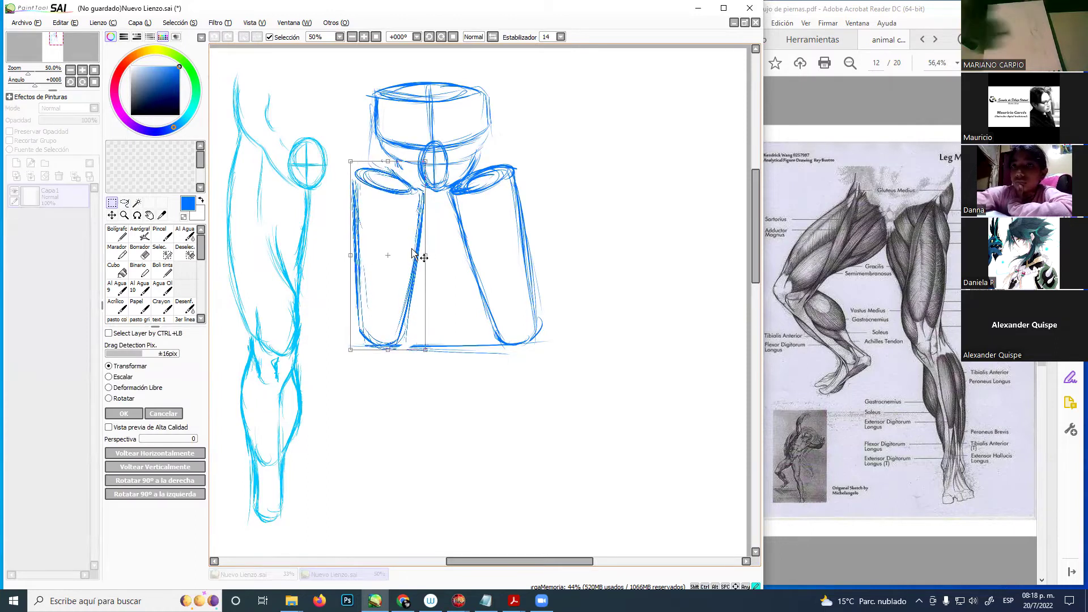
{"action": "key", "text": "Return"}
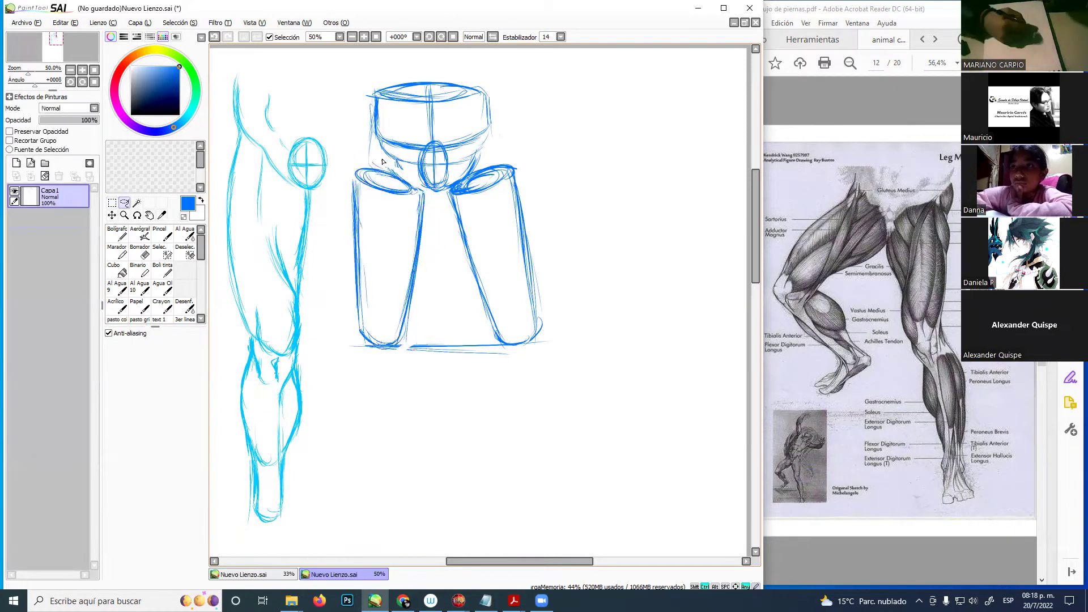
- With the Boli tinta brush, redraw the lower pelvis curve and the hip oval edge where the moved thigh left gaps
{"action": "left_click", "coordinate": [163, 270]}
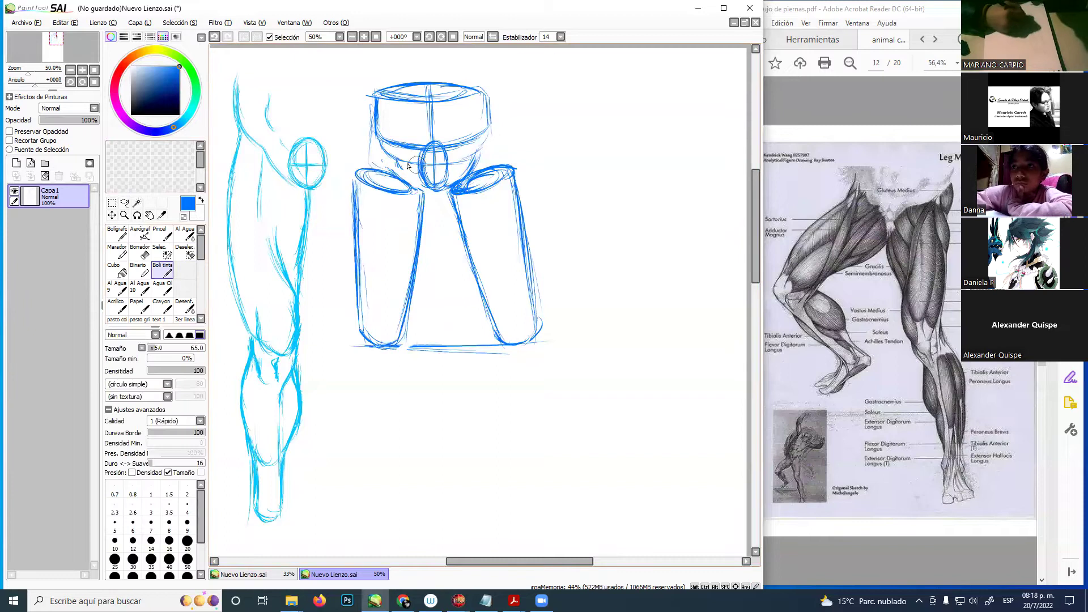
{"action": "left_click_drag", "start_coordinate": [400, 163], "coordinate": [430, 188]}
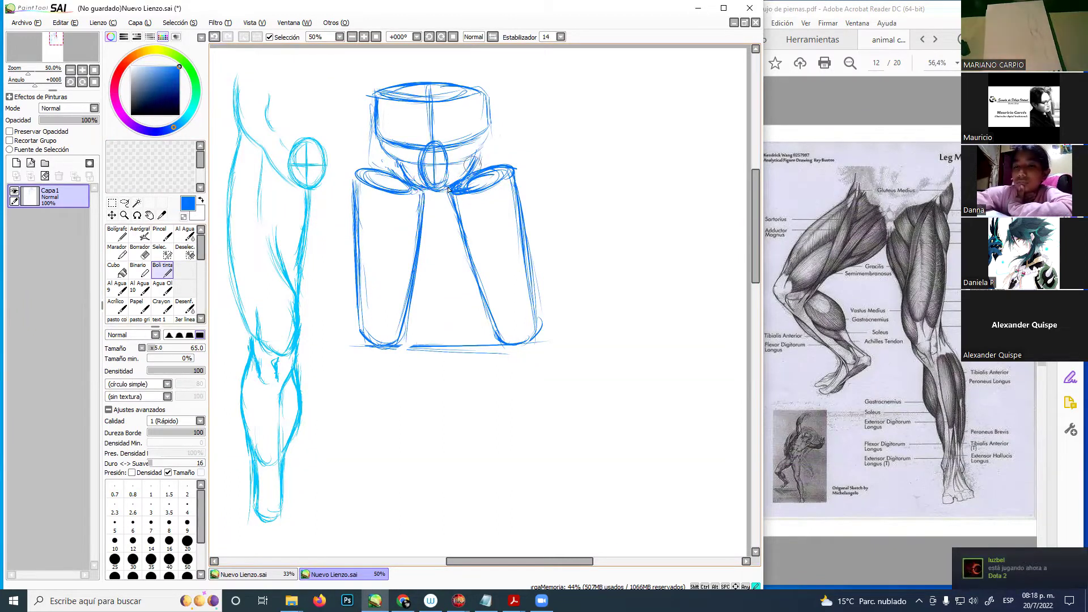
{"action": "left_click_drag", "start_coordinate": [397, 159], "coordinate": [417, 186]}
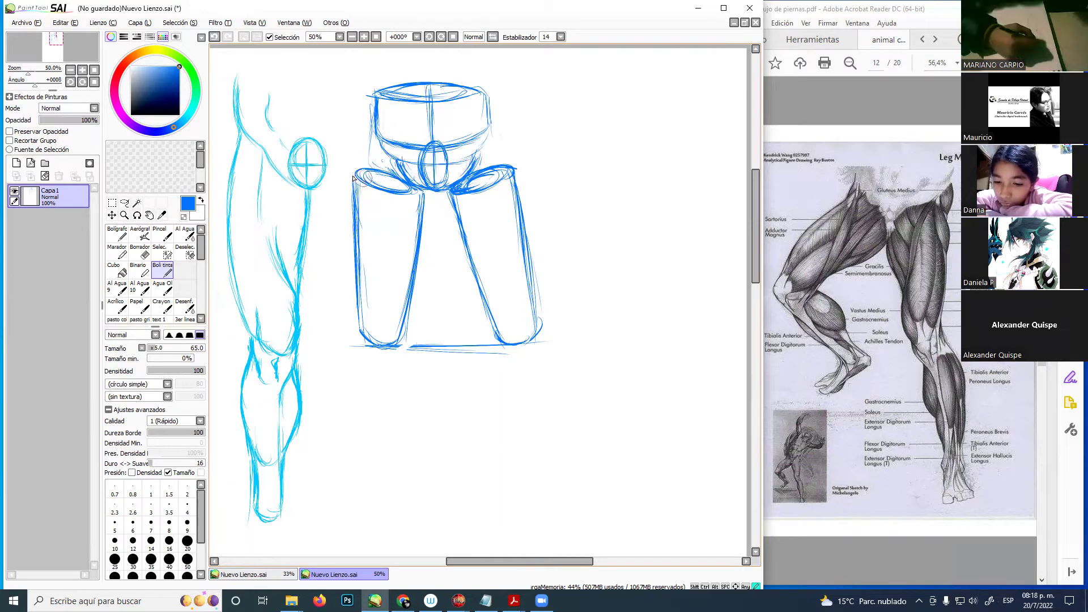
{"action": "left_click_drag", "start_coordinate": [378, 184], "coordinate": [416, 193]}
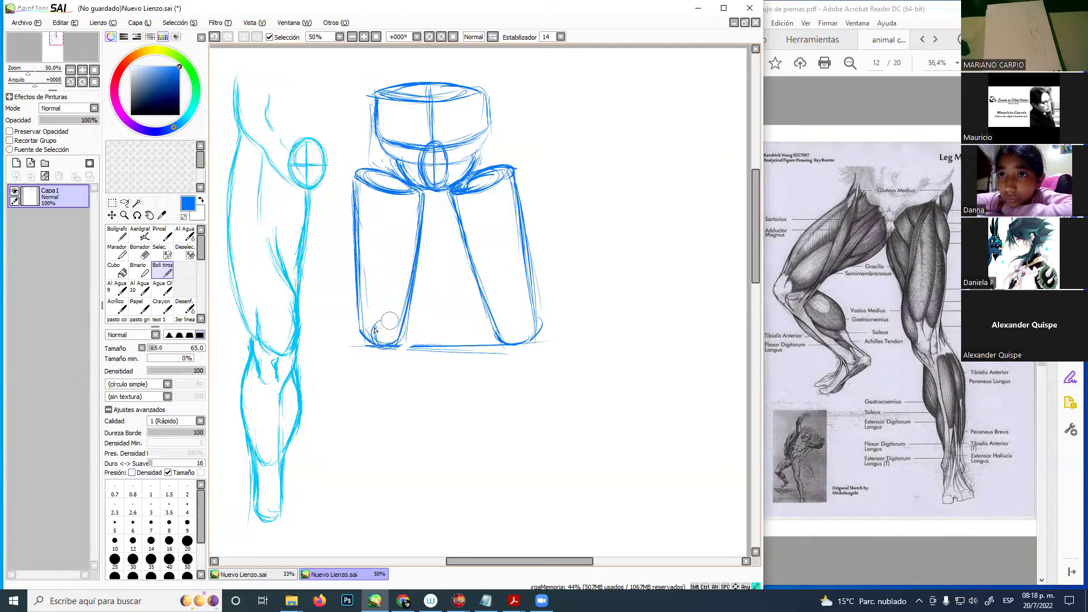
- Sketch a knee circle at each thigh's end, add a smaller oval below each and rule a second level line beneath them
{"action": "left_click_drag", "start_coordinate": [384, 318], "coordinate": [382, 344]}
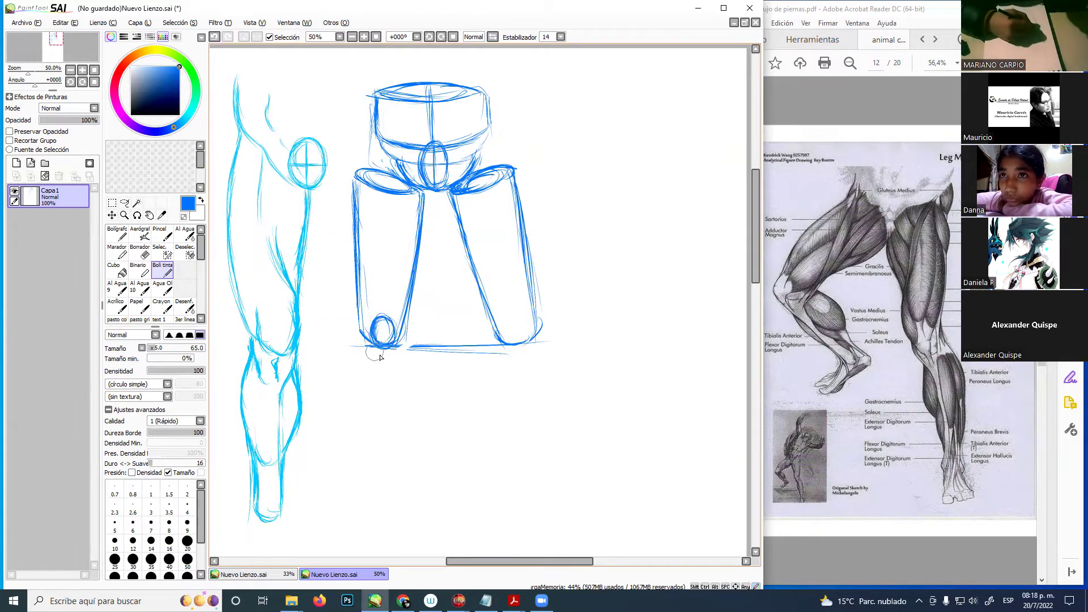
{"action": "mouse_move", "coordinate": [377, 349]}
{"action": "left_mouse_down"}
{"action": "mouse_move", "coordinate": [390, 355]}
{"action": "mouse_move", "coordinate": [378, 363]}
{"action": "mouse_move", "coordinate": [394, 351]}
{"action": "left_mouse_up"}
{"action": "mouse_move", "coordinate": [500, 334]}
{"action": "left_mouse_down"}
{"action": "mouse_move", "coordinate": [513, 341]}
{"action": "mouse_move", "coordinate": [510, 327]}
{"action": "mouse_move", "coordinate": [507, 343]}
{"action": "mouse_move", "coordinate": [516, 318]}
{"action": "mouse_move", "coordinate": [527, 336]}
{"action": "mouse_move", "coordinate": [513, 339]}
{"action": "mouse_move", "coordinate": [530, 324]}
{"action": "mouse_move", "coordinate": [511, 341]}
{"action": "mouse_move", "coordinate": [527, 339]}
{"action": "mouse_move", "coordinate": [521, 359]}
{"action": "left_mouse_up"}
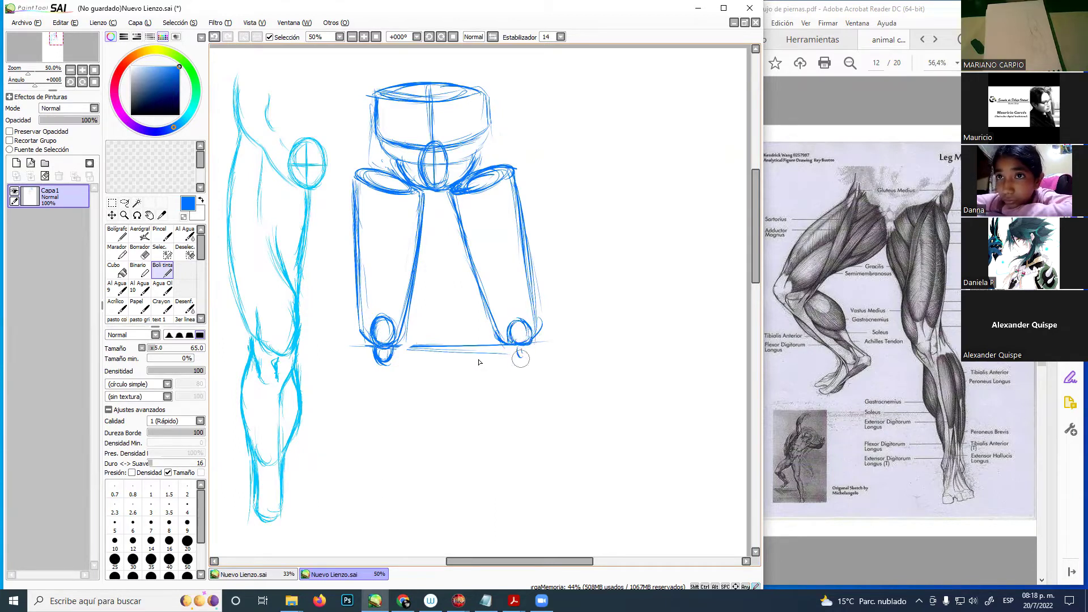
{"action": "mouse_move", "coordinate": [354, 365]}
{"action": "left_mouse_down"}
{"action": "mouse_move", "coordinate": [546, 363]}
{"action": "mouse_move", "coordinate": [513, 351]}
{"action": "mouse_move", "coordinate": [533, 343]}
{"action": "mouse_move", "coordinate": [520, 364]}
{"action": "left_mouse_up"}
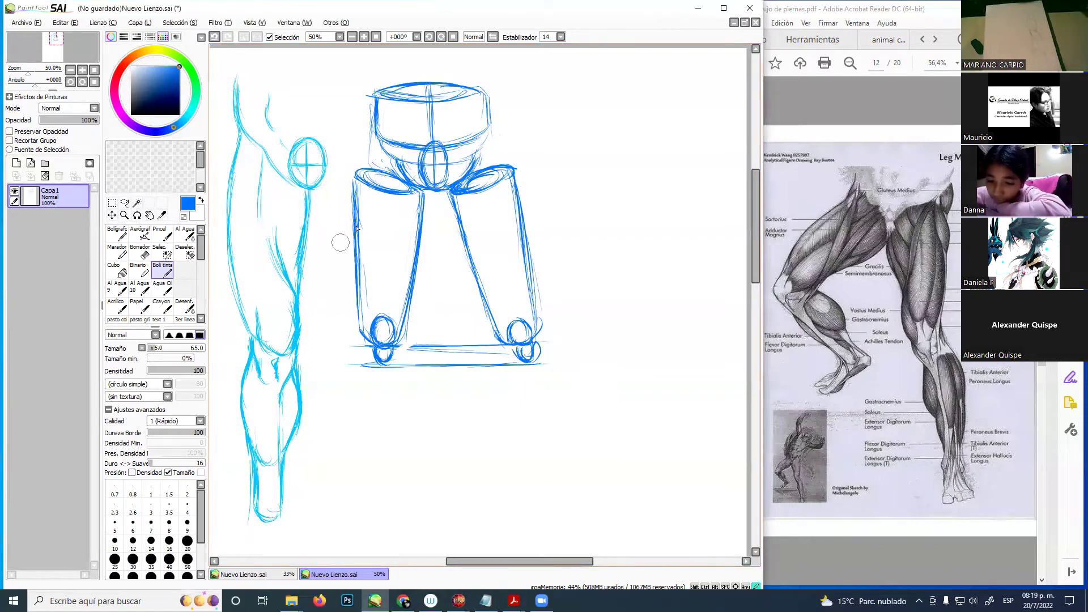
- Try curved rings wrapping around the middle of both thighs
{"action": "mouse_move", "coordinate": [339, 235]}
{"action": "left_mouse_down"}
{"action": "mouse_move", "coordinate": [448, 260]}
{"action": "mouse_move", "coordinate": [412, 244]}
{"action": "left_mouse_up"}
{"action": "left_click_drag", "start_coordinate": [463, 281], "coordinate": [510, 243]}
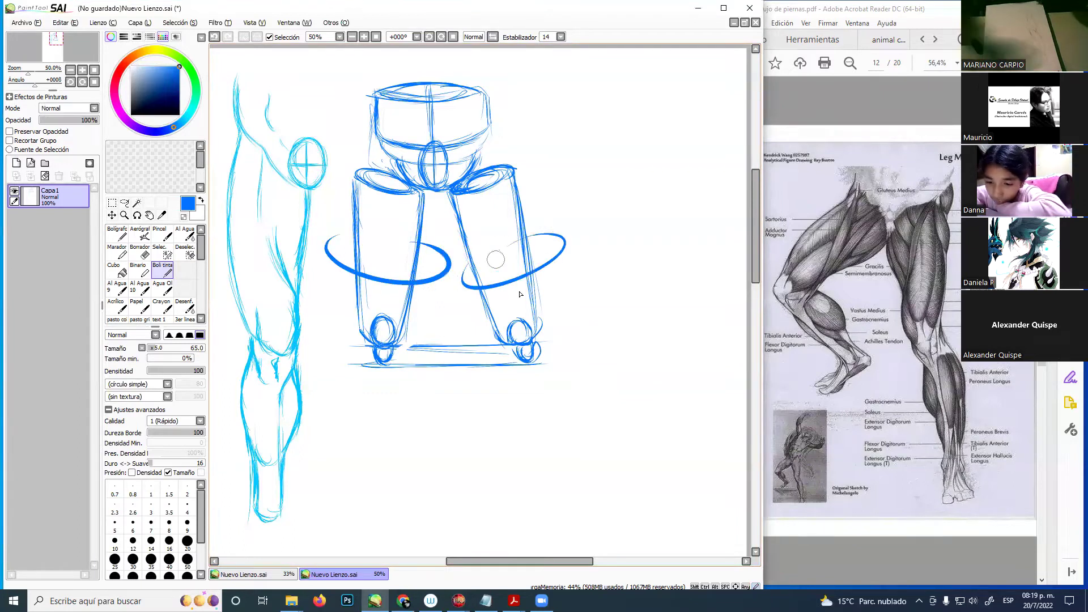
{"action": "key", "text": "ctrl+z"}
{"action": "key", "text": "ctrl+z"}
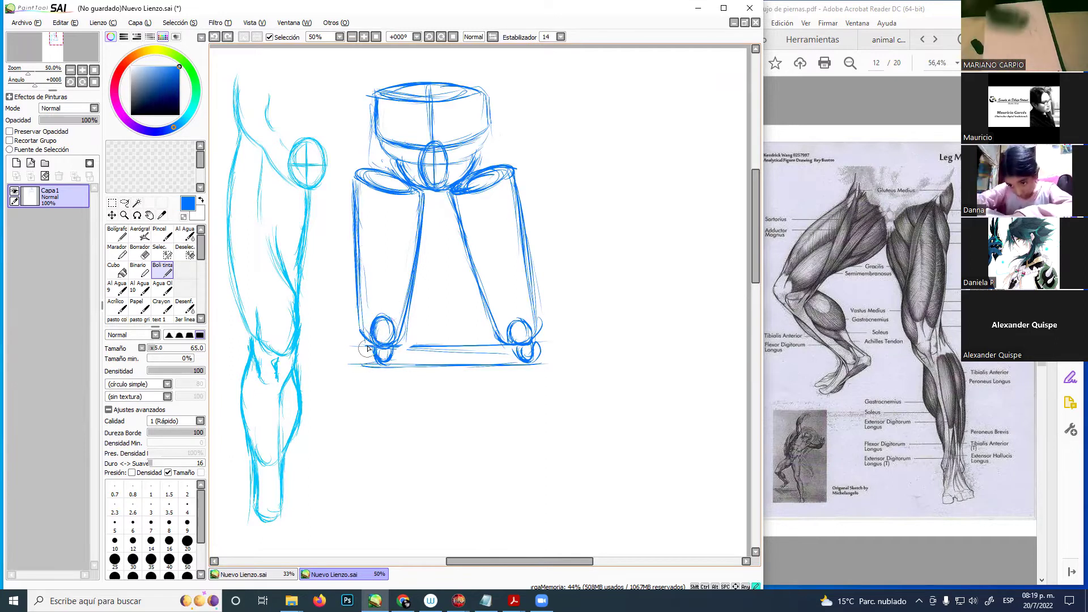
- Try a bulging calf outline that tapers to a bone-like ankle below the left-hand knee
{"action": "left_click_drag", "start_coordinate": [375, 343], "coordinate": [388, 454]}
{"action": "mouse_move", "coordinate": [397, 343]}
{"action": "left_mouse_down"}
{"action": "mouse_move", "coordinate": [410, 412]}
{"action": "mouse_move", "coordinate": [369, 493]}
{"action": "left_mouse_up"}
{"action": "left_click_drag", "start_coordinate": [397, 444], "coordinate": [387, 507]}
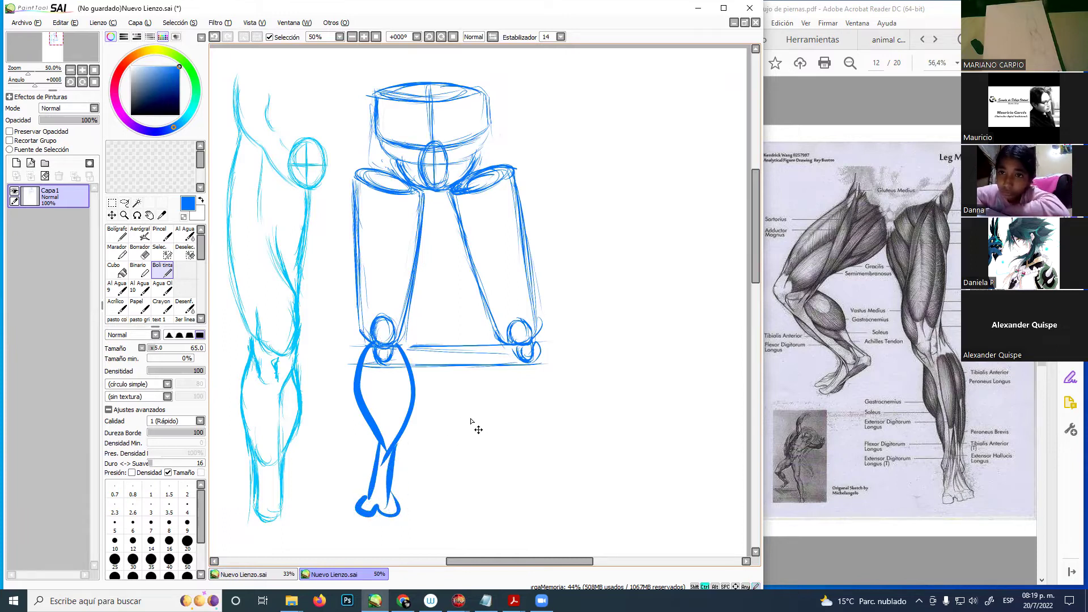
{"action": "key", "text": "ctrl+z"}
{"action": "key", "text": "ctrl+z"}
{"action": "key", "text": "ctrl+z"}
{"action": "key", "text": "ctrl+z"}
{"action": "key", "text": "ctrl+z"}
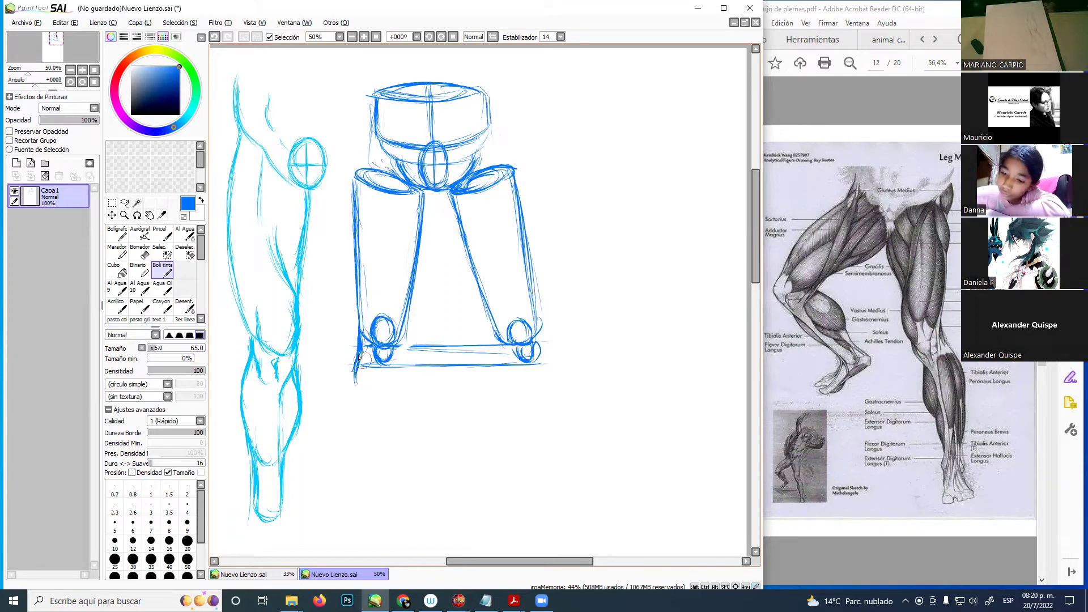
{"action": "key", "text": "ctrl+z"}
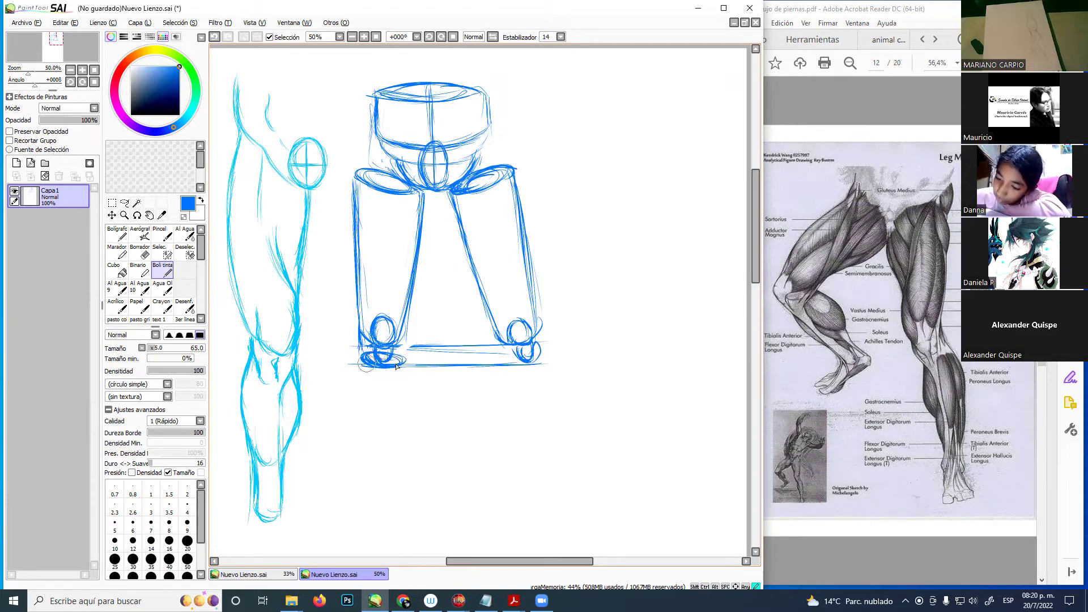
- Redo the flat disc under the left-hand knee and outline the shin below it as a tapered cylinder with a rounded end
{"action": "key", "text": "ctrl+z"}
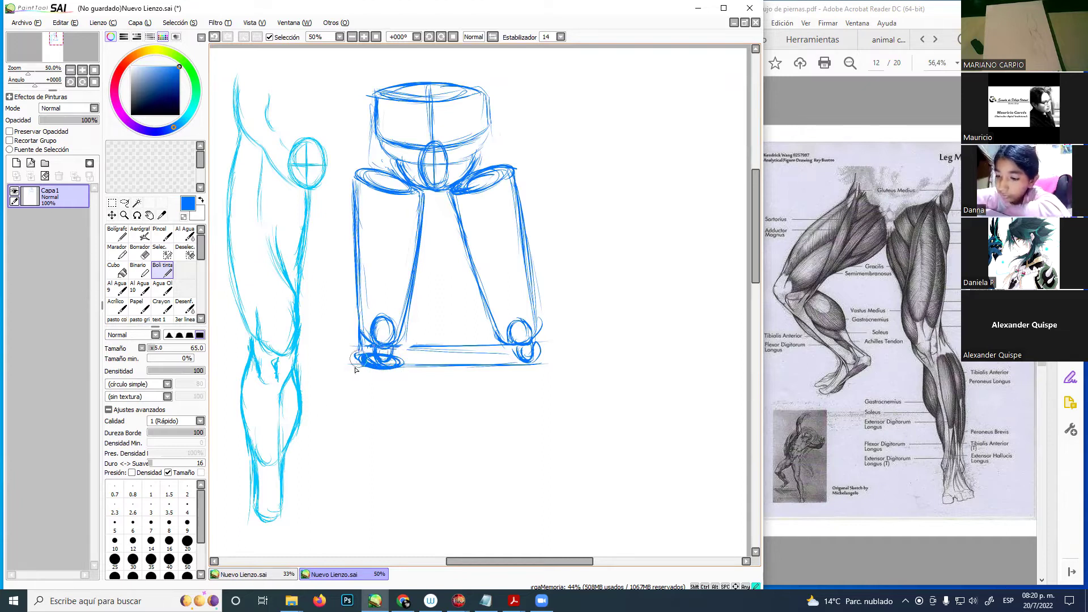
{"action": "left_click_drag", "start_coordinate": [352, 361], "coordinate": [356, 435]}
{"action": "left_click_drag", "start_coordinate": [355, 392], "coordinate": [365, 484]}
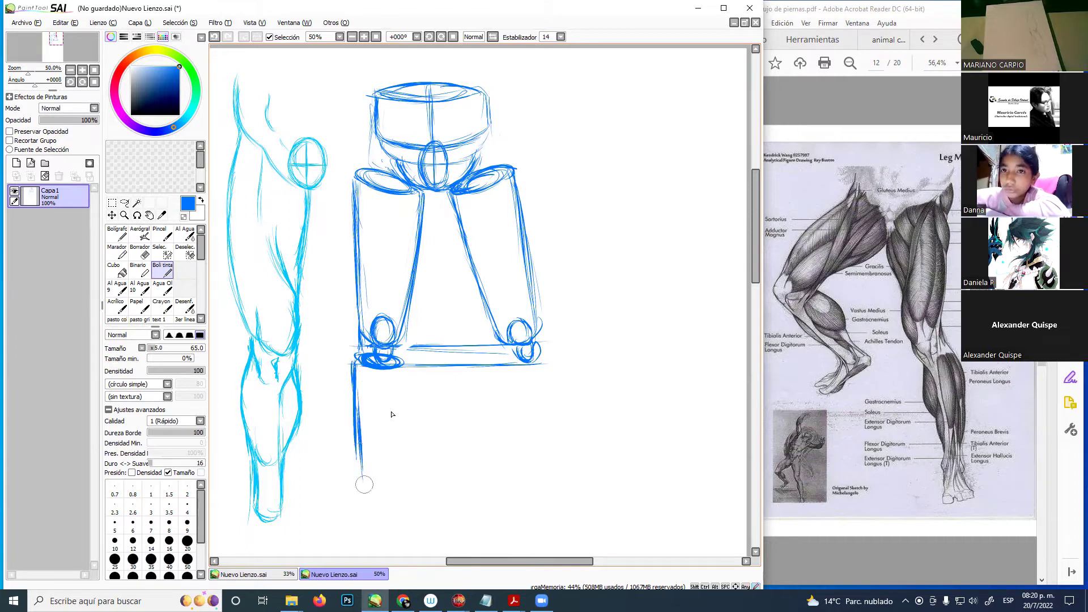
{"action": "left_click_drag", "start_coordinate": [406, 369], "coordinate": [377, 474]}
{"action": "left_click_drag", "start_coordinate": [352, 378], "coordinate": [362, 474]}
{"action": "mouse_move", "coordinate": [356, 414]}
{"action": "left_mouse_down"}
{"action": "mouse_move", "coordinate": [364, 485]}
{"action": "mouse_move", "coordinate": [376, 473]}
{"action": "left_mouse_up"}
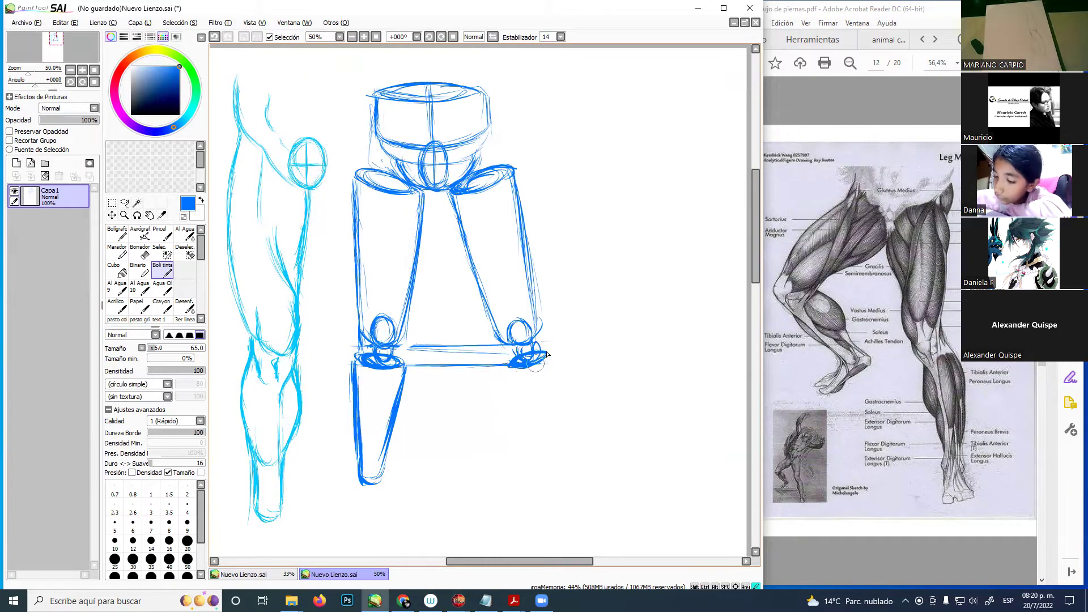
- Outline the right-hand shin as a tapered cylinder below its knee disc and rule a level line across both ankles
{"action": "mouse_move", "coordinate": [507, 372]}
{"action": "left_mouse_down"}
{"action": "mouse_move", "coordinate": [517, 374]}
{"action": "mouse_move", "coordinate": [530, 462]}
{"action": "mouse_move", "coordinate": [519, 434]}
{"action": "mouse_move", "coordinate": [528, 432]}
{"action": "mouse_move", "coordinate": [528, 448]}
{"action": "left_mouse_up"}
{"action": "left_click_drag", "start_coordinate": [515, 404], "coordinate": [539, 471]}
{"action": "mouse_move", "coordinate": [538, 364]}
{"action": "left_mouse_down"}
{"action": "mouse_move", "coordinate": [546, 356]}
{"action": "mouse_move", "coordinate": [555, 453]}
{"action": "left_mouse_up"}
{"action": "left_click_drag", "start_coordinate": [551, 385], "coordinate": [555, 481]}
{"action": "left_click_drag", "start_coordinate": [553, 418], "coordinate": [556, 488]}
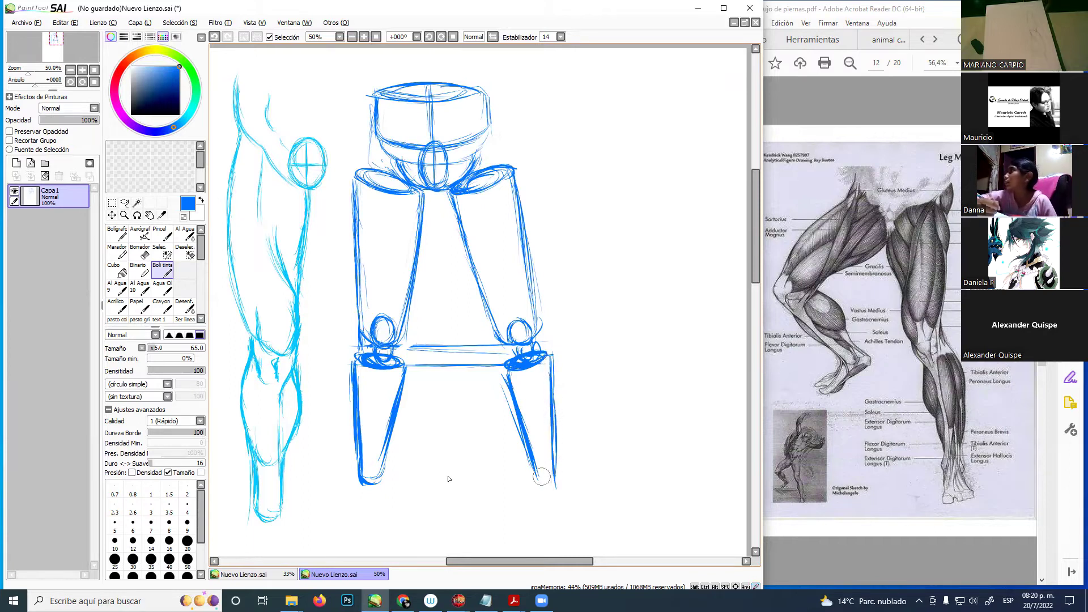
{"action": "mouse_move", "coordinate": [335, 484]}
{"action": "left_mouse_down"}
{"action": "mouse_move", "coordinate": [564, 481]}
{"action": "mouse_move", "coordinate": [549, 481]}
{"action": "mouse_move", "coordinate": [553, 473]}
{"action": "left_mouse_up"}
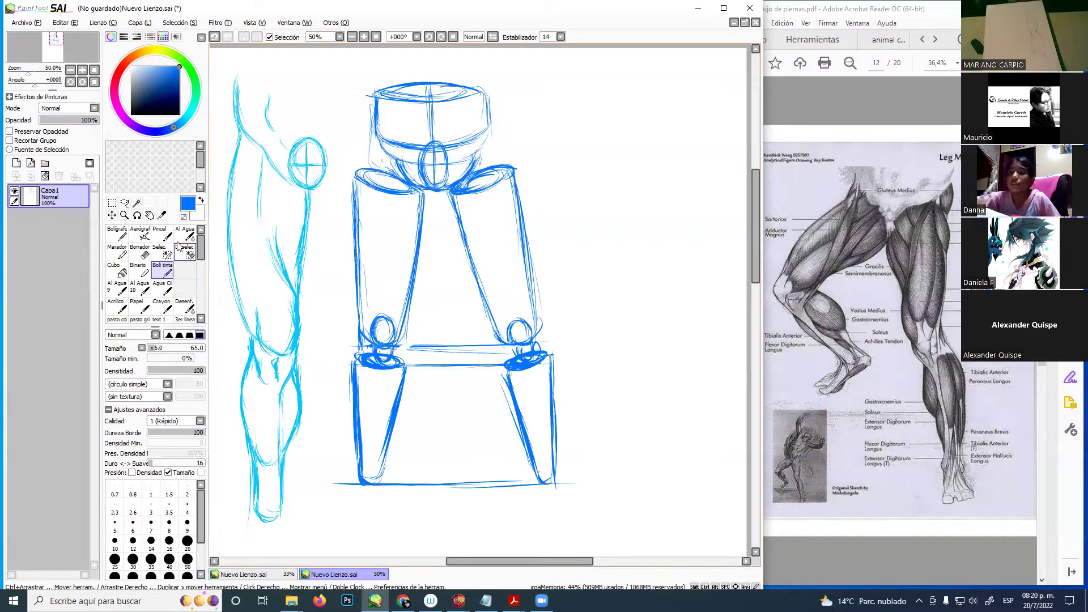
{"action": "left_click", "coordinate": [137, 203]}
{"action": "left_click", "coordinate": [420, 74]}
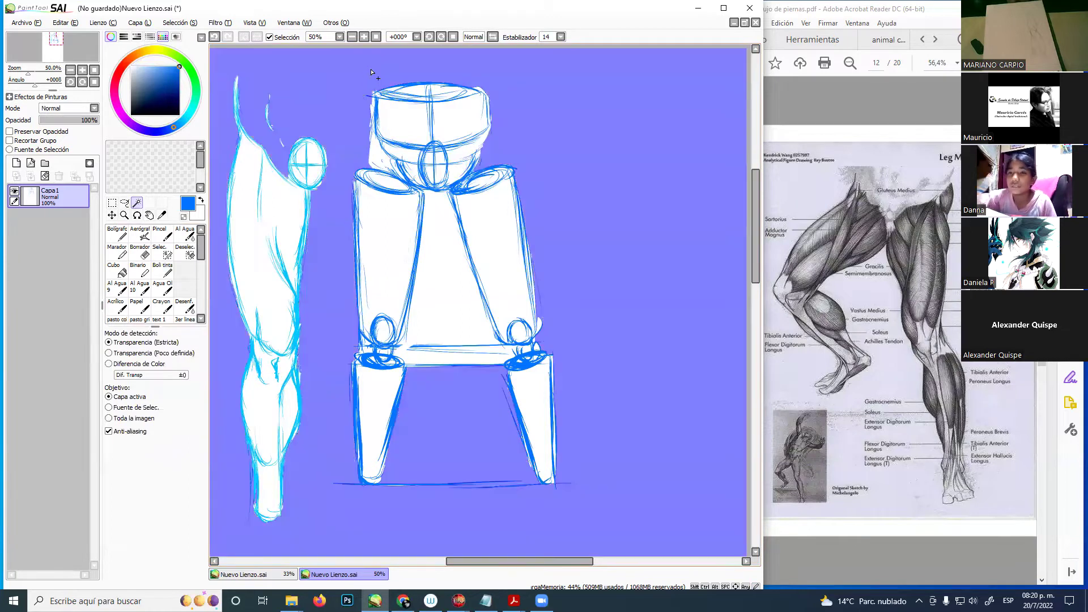
{"action": "key", "text": "ctrl+d"}
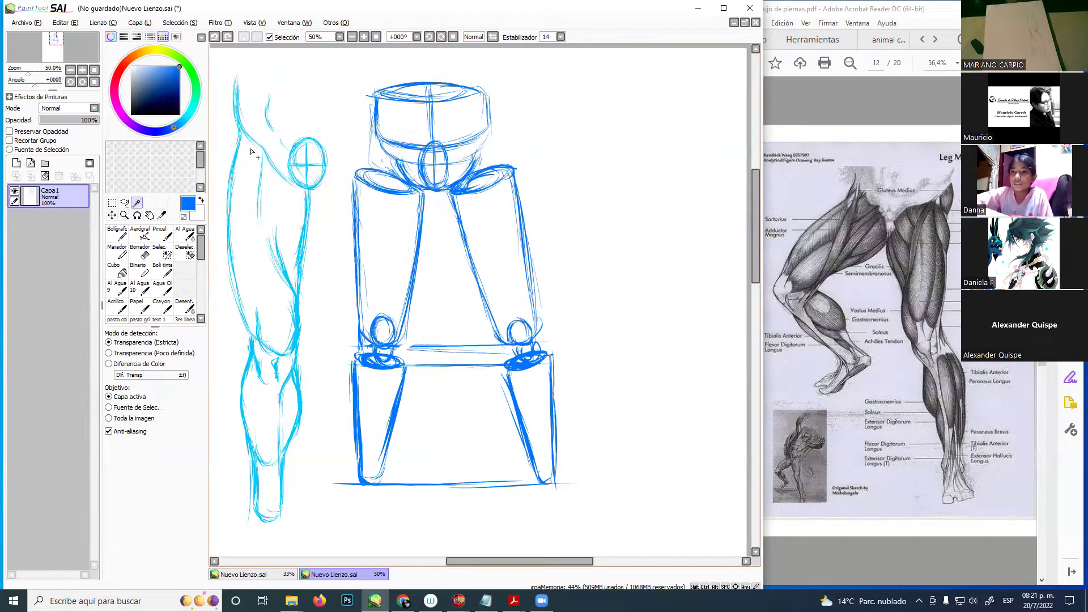
- Select the whole front-view pelvis and legs freehand and move them to the right, away from the single leg sketch
{"action": "key", "text": "a"}
{"action": "left_click_drag", "start_coordinate": [329, 235], "coordinate": [326, 492]}
{"action": "mouse_move", "coordinate": [509, 516]}
{"action": "left_mouse_down"}
{"action": "mouse_move", "coordinate": [597, 435]}
{"action": "mouse_move", "coordinate": [538, 153]}
{"action": "mouse_move", "coordinate": [489, 86]}
{"action": "mouse_move", "coordinate": [362, 72]}
{"action": "left_mouse_up"}
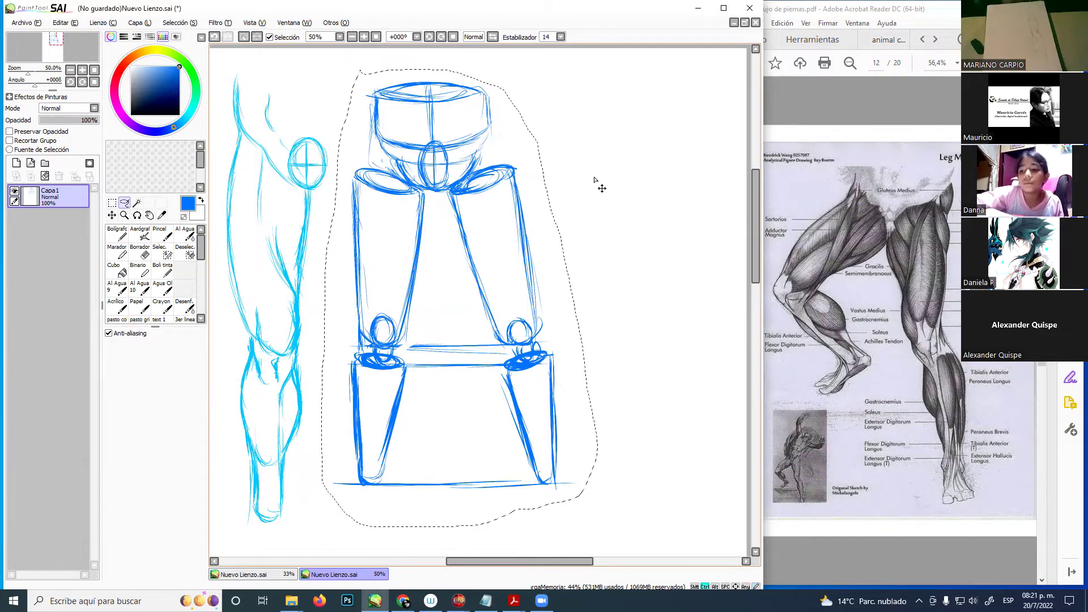
{"action": "key", "text": "ctrl+t"}
{"action": "mouse_move", "coordinate": [576, 146]}
{"action": "left_mouse_down"}
{"action": "mouse_move", "coordinate": [637, 155]}
{"action": "mouse_move", "coordinate": [596, 163]}
{"action": "mouse_move", "coordinate": [597, 145]}
{"action": "left_mouse_up"}
{"action": "key", "text": "Return"}
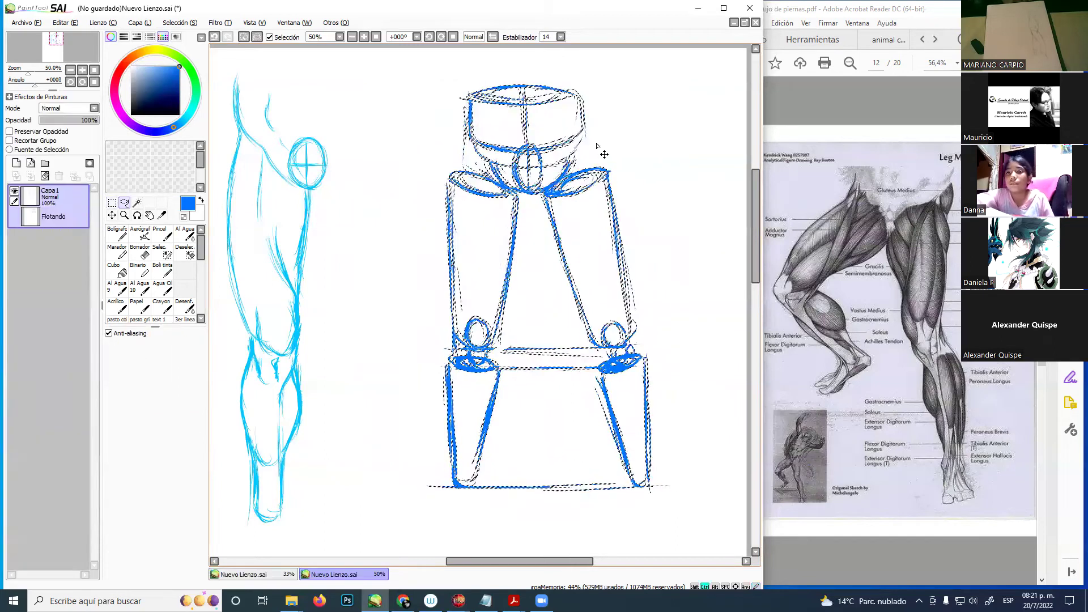
- Erase the level guide lines between the knees and clean up stray strokes around the knees, outer thigh and pelvis edge
{"action": "key", "text": "e"}
{"action": "left_click_drag", "start_coordinate": [543, 374], "coordinate": [559, 374]}
{"action": "mouse_move", "coordinate": [539, 352]}
{"action": "left_mouse_down"}
{"action": "mouse_move", "coordinate": [509, 357]}
{"action": "mouse_move", "coordinate": [542, 350]}
{"action": "mouse_move", "coordinate": [530, 365]}
{"action": "mouse_move", "coordinate": [582, 355]}
{"action": "mouse_move", "coordinate": [582, 364]}
{"action": "mouse_move", "coordinate": [587, 345]}
{"action": "mouse_move", "coordinate": [573, 344]}
{"action": "mouse_move", "coordinate": [560, 366]}
{"action": "mouse_move", "coordinate": [603, 412]}
{"action": "mouse_move", "coordinate": [616, 462]}
{"action": "left_mouse_up"}
{"action": "mouse_move", "coordinate": [475, 356]}
{"action": "left_mouse_down"}
{"action": "mouse_move", "coordinate": [606, 355]}
{"action": "mouse_move", "coordinate": [498, 337]}
{"action": "mouse_move", "coordinate": [474, 346]}
{"action": "mouse_move", "coordinate": [474, 337]}
{"action": "mouse_move", "coordinate": [496, 365]}
{"action": "mouse_move", "coordinate": [474, 362]}
{"action": "mouse_move", "coordinate": [478, 335]}
{"action": "mouse_move", "coordinate": [456, 350]}
{"action": "left_mouse_up"}
{"action": "key", "text": "ctrl+z"}
{"action": "key", "text": "ctrl+z"}
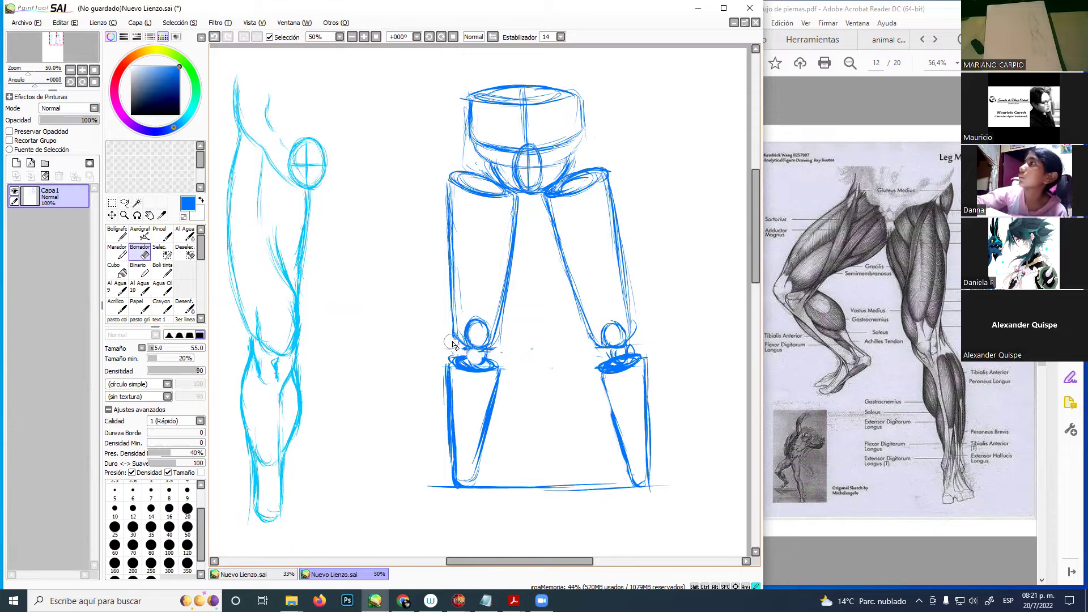
{"action": "mouse_move", "coordinate": [599, 357]}
{"action": "left_mouse_down"}
{"action": "mouse_move", "coordinate": [623, 361]}
{"action": "mouse_move", "coordinate": [633, 346]}
{"action": "mouse_move", "coordinate": [638, 284]}
{"action": "left_mouse_up"}
{"action": "mouse_move", "coordinate": [477, 161]}
{"action": "left_mouse_down"}
{"action": "mouse_move", "coordinate": [461, 146]}
{"action": "mouse_move", "coordinate": [455, 106]}
{"action": "mouse_move", "coordinate": [466, 132]}
{"action": "left_mouse_up"}
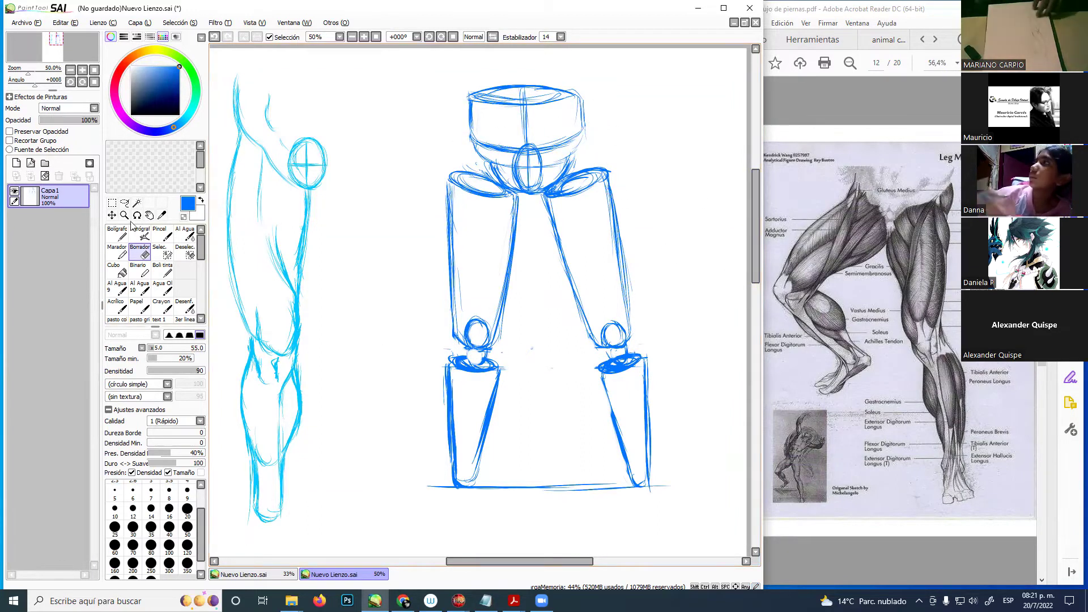
- Fade the blue sketch layer to 62% opacity, add a new layer above it and set up the Boli tinta pen in black
{"action": "mouse_move", "coordinate": [94, 121]}
{"action": "left_mouse_down"}
{"action": "mouse_move", "coordinate": [63, 121]}
{"action": "mouse_move", "coordinate": [95, 122]}
{"action": "mouse_move", "coordinate": [76, 121]}
{"action": "left_mouse_up"}
{"action": "left_click", "coordinate": [81, 122]}
{"action": "left_click", "coordinate": [16, 163]}
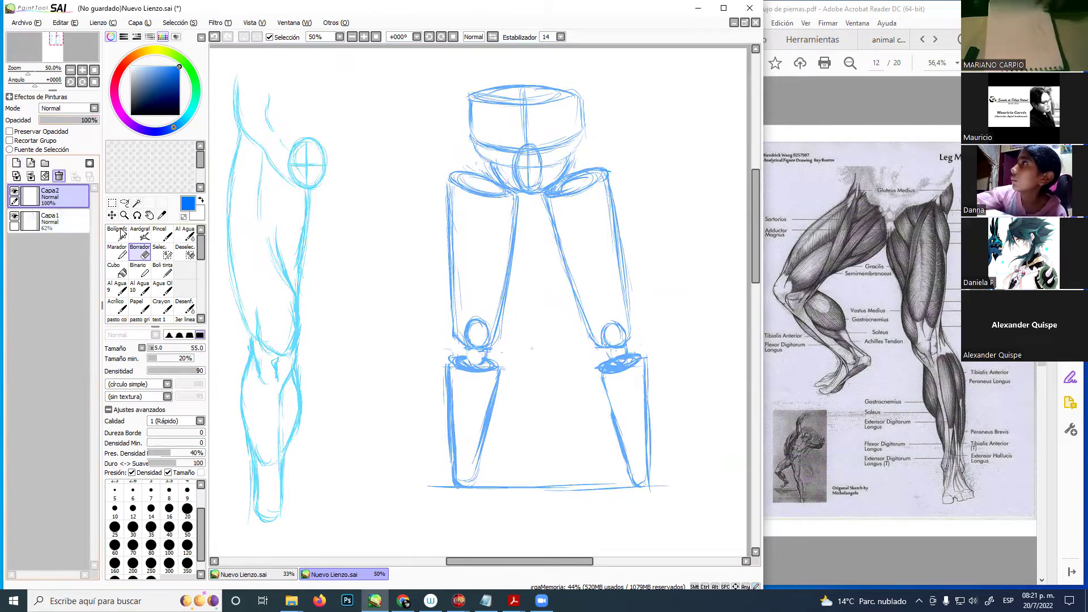
{"action": "left_click", "coordinate": [163, 271]}
{"action": "left_click", "coordinate": [131, 115]}
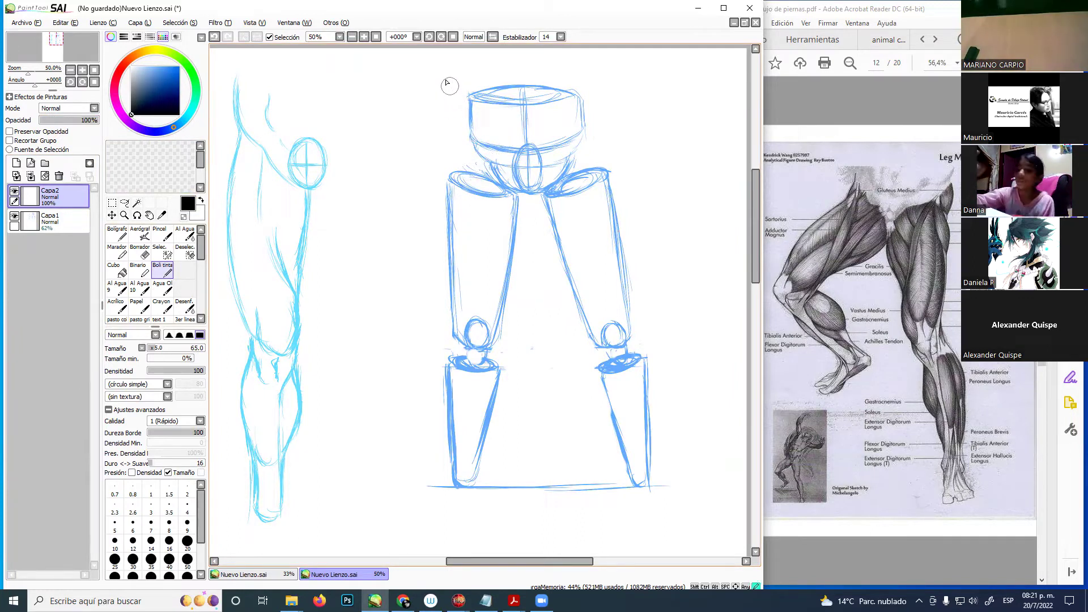
- Ink the hip contours curving down from both sides of the waist to the crotch and outline the oval at the pelvis centre
{"action": "left_click_drag", "start_coordinate": [450, 78], "coordinate": [463, 139]}
{"action": "mouse_move", "coordinate": [451, 101]}
{"action": "left_mouse_down"}
{"action": "mouse_move", "coordinate": [476, 152]}
{"action": "mouse_move", "coordinate": [456, 129]}
{"action": "mouse_move", "coordinate": [502, 165]}
{"action": "mouse_move", "coordinate": [477, 153]}
{"action": "mouse_move", "coordinate": [503, 190]}
{"action": "mouse_move", "coordinate": [488, 178]}
{"action": "mouse_move", "coordinate": [525, 196]}
{"action": "mouse_move", "coordinate": [516, 157]}
{"action": "mouse_move", "coordinate": [541, 152]}
{"action": "mouse_move", "coordinate": [514, 180]}
{"action": "mouse_move", "coordinate": [534, 197]}
{"action": "mouse_move", "coordinate": [515, 186]}
{"action": "mouse_move", "coordinate": [533, 199]}
{"action": "left_mouse_up"}
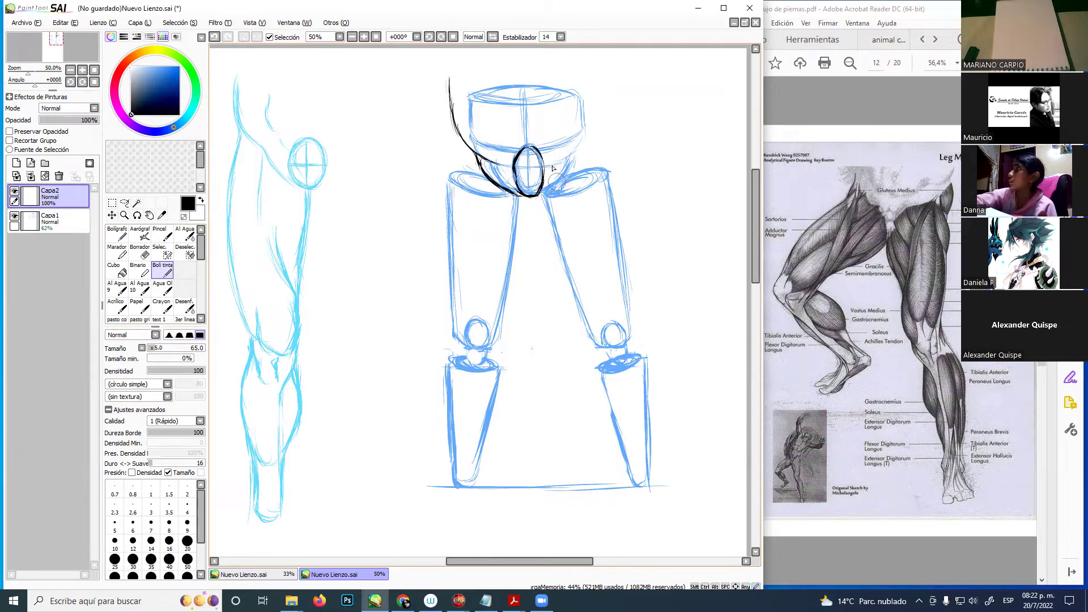
{"action": "mouse_move", "coordinate": [590, 74]}
{"action": "left_mouse_down"}
{"action": "mouse_move", "coordinate": [591, 128]}
{"action": "mouse_move", "coordinate": [589, 80]}
{"action": "mouse_move", "coordinate": [581, 150]}
{"action": "mouse_move", "coordinate": [591, 125]}
{"action": "mouse_move", "coordinate": [565, 161]}
{"action": "mouse_move", "coordinate": [579, 150]}
{"action": "mouse_move", "coordinate": [568, 160]}
{"action": "mouse_move", "coordinate": [584, 158]}
{"action": "mouse_move", "coordinate": [580, 148]}
{"action": "mouse_move", "coordinate": [578, 169]}
{"action": "mouse_move", "coordinate": [578, 159]}
{"action": "mouse_move", "coordinate": [548, 188]}
{"action": "mouse_move", "coordinate": [575, 175]}
{"action": "mouse_move", "coordinate": [549, 193]}
{"action": "left_mouse_up"}
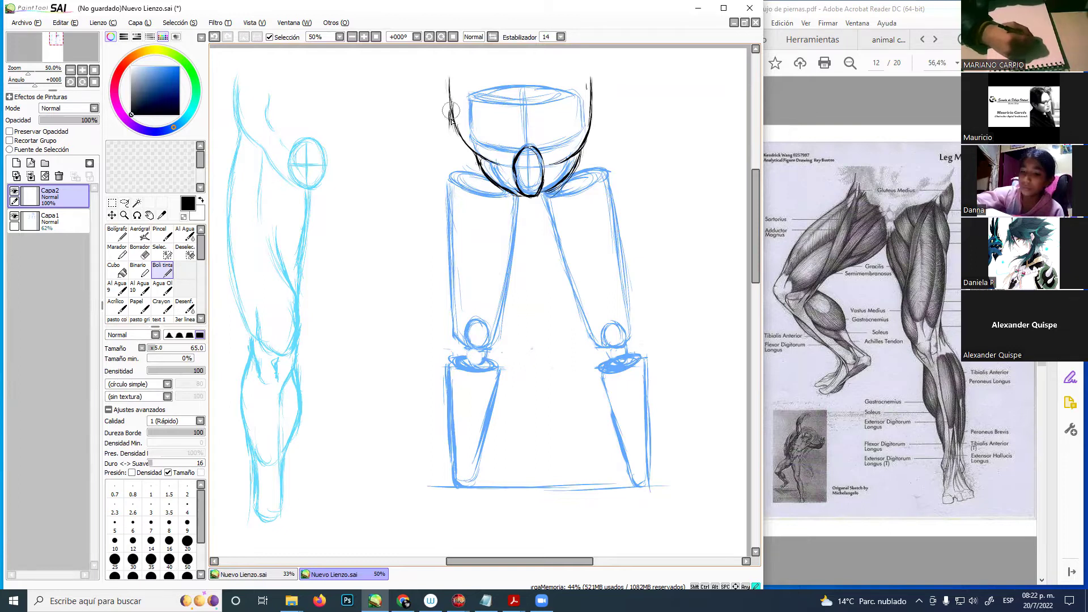
{"action": "left_click_drag", "start_coordinate": [451, 114], "coordinate": [443, 206]}
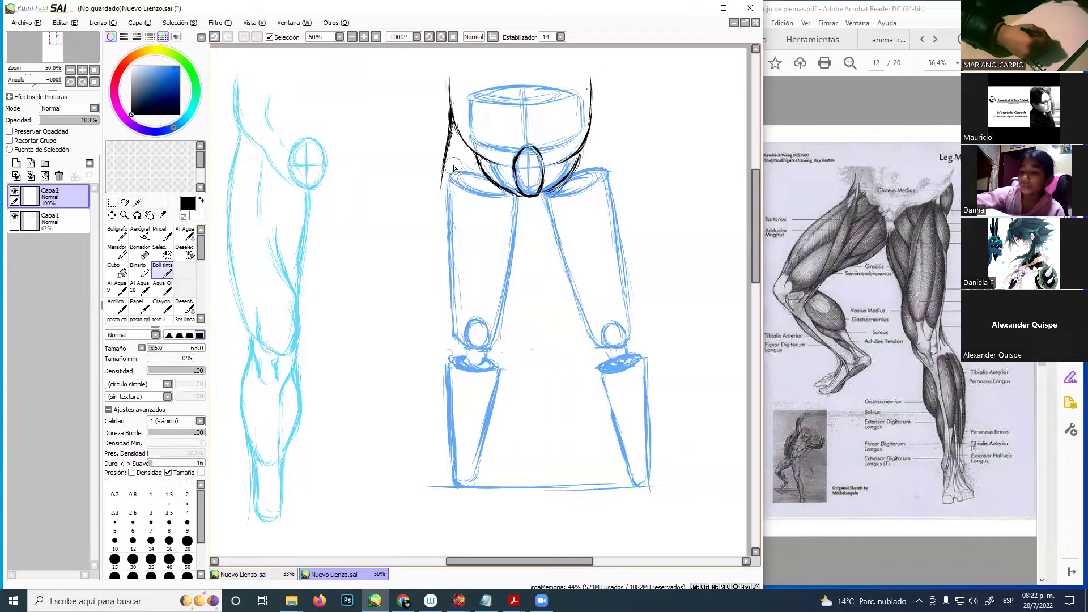
{"action": "mouse_move", "coordinate": [447, 168]}
{"action": "left_mouse_down"}
{"action": "mouse_move", "coordinate": [439, 208]}
{"action": "mouse_move", "coordinate": [443, 157]}
{"action": "left_mouse_up"}
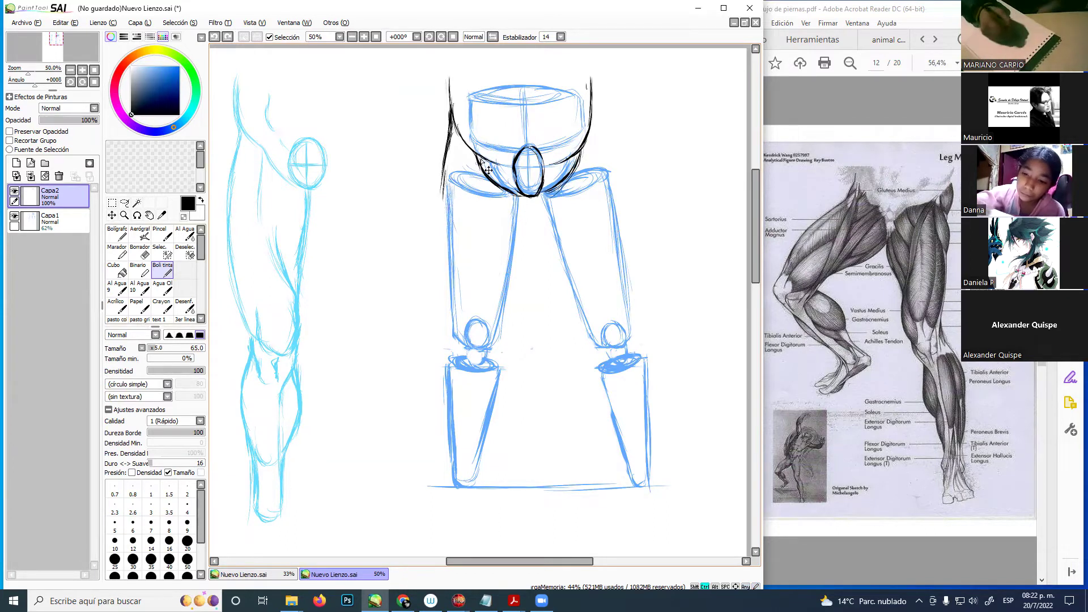
{"action": "key", "text": "ctrl+z"}
{"action": "key", "text": "ctrl+z"}
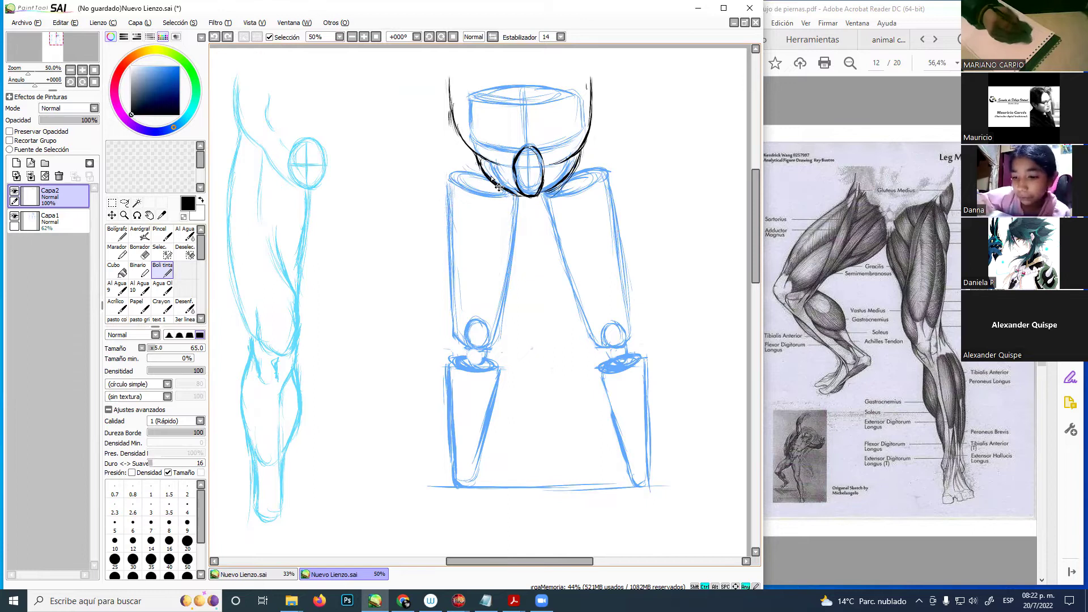
- Ink the outer contours of both thighs as curves bulging past the blue cylinders, from the hips down to the knees
{"action": "left_click_drag", "start_coordinate": [453, 132], "coordinate": [438, 250]}
{"action": "left_click_drag", "start_coordinate": [437, 200], "coordinate": [443, 268]}
{"action": "left_click_drag", "start_coordinate": [441, 198], "coordinate": [444, 296]}
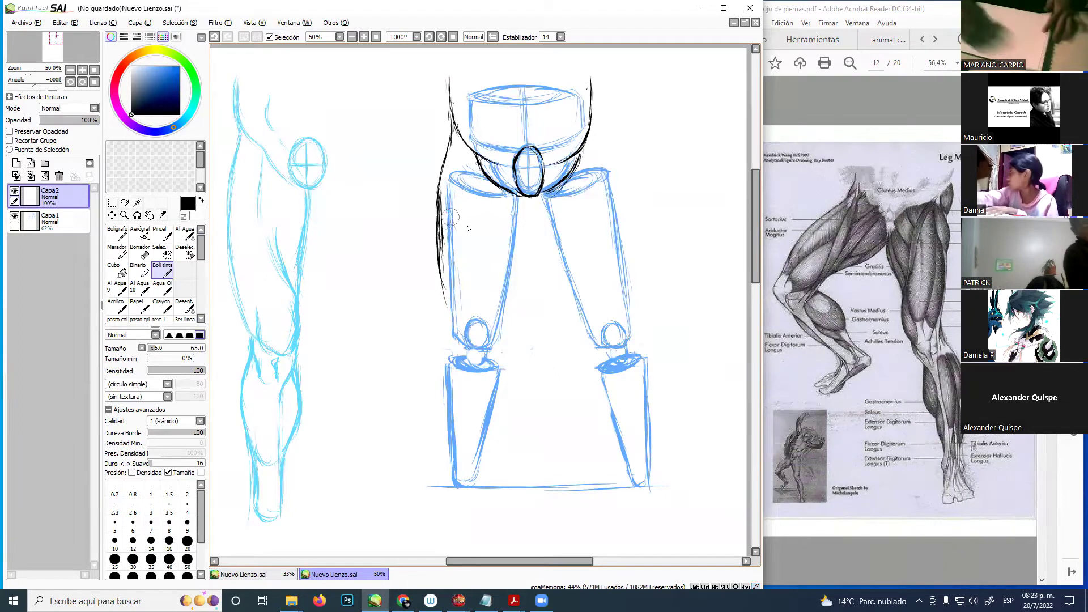
{"action": "mouse_move", "coordinate": [440, 262]}
{"action": "left_mouse_down"}
{"action": "mouse_move", "coordinate": [453, 326]}
{"action": "mouse_move", "coordinate": [448, 304]}
{"action": "mouse_move", "coordinate": [481, 355]}
{"action": "left_mouse_up"}
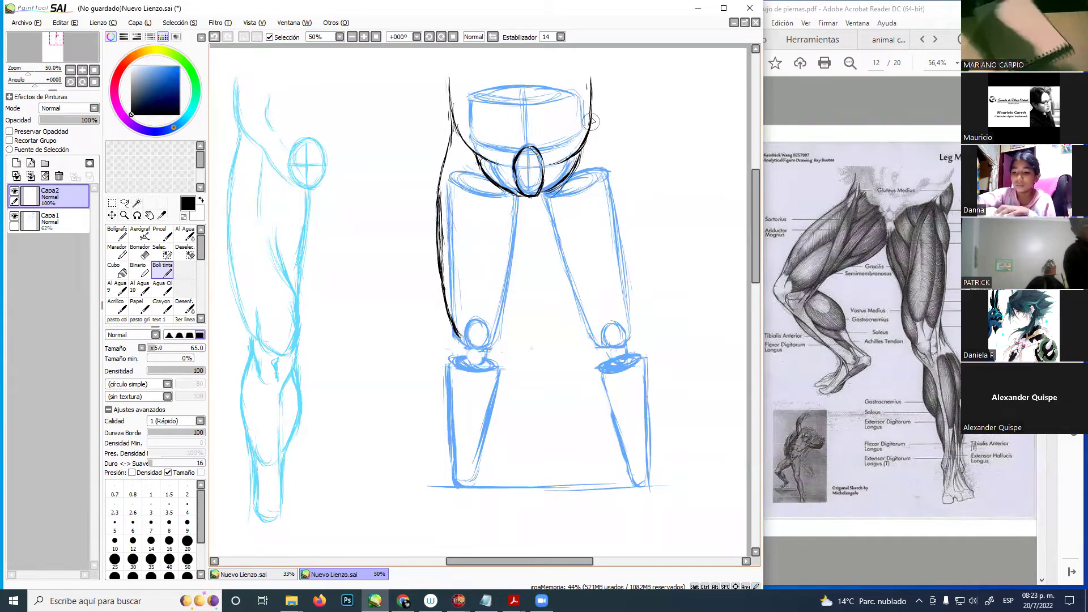
{"action": "left_click_drag", "start_coordinate": [593, 108], "coordinate": [632, 265]}
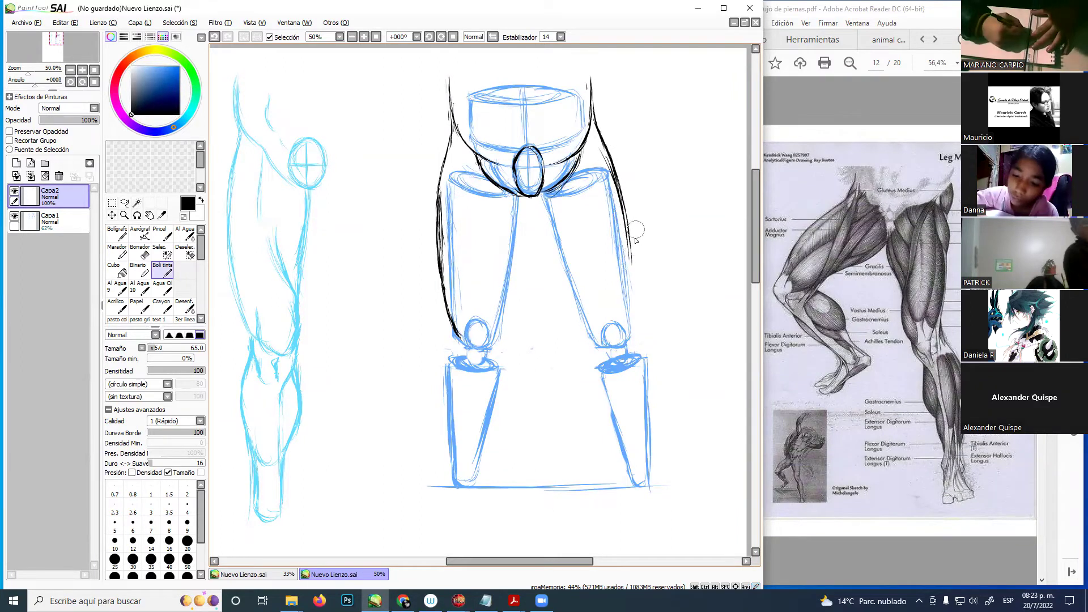
{"action": "mouse_move", "coordinate": [626, 227]}
{"action": "left_mouse_down"}
{"action": "mouse_move", "coordinate": [634, 300]}
{"action": "mouse_move", "coordinate": [630, 262]}
{"action": "mouse_move", "coordinate": [624, 339]}
{"action": "mouse_move", "coordinate": [634, 304]}
{"action": "mouse_move", "coordinate": [630, 320]}
{"action": "mouse_move", "coordinate": [622, 225]}
{"action": "mouse_move", "coordinate": [628, 343]}
{"action": "left_mouse_up"}
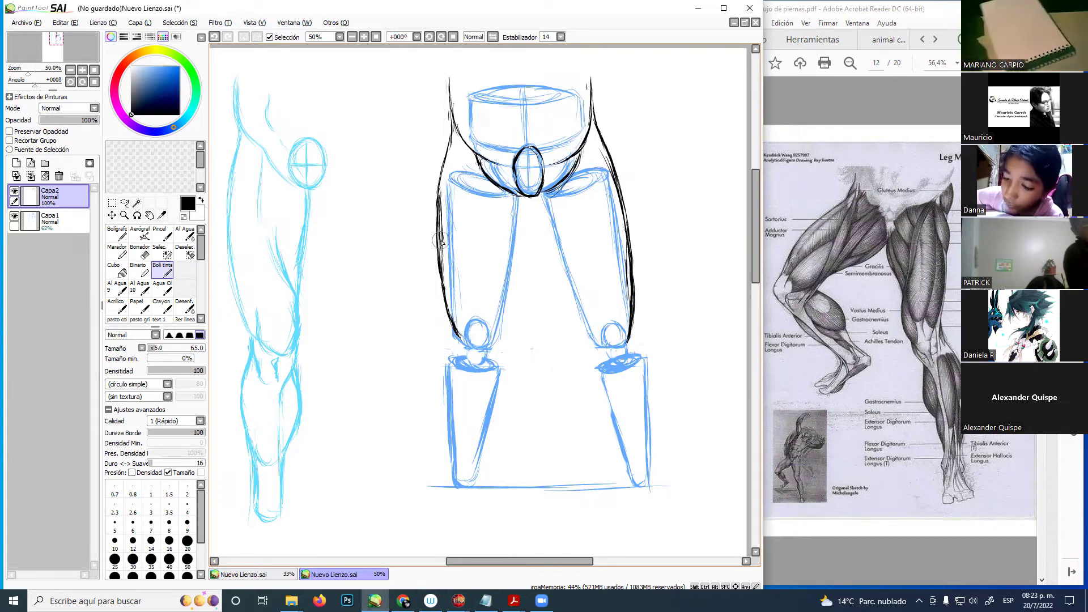
{"action": "key", "text": "XF86AudioRaiseVolume"}
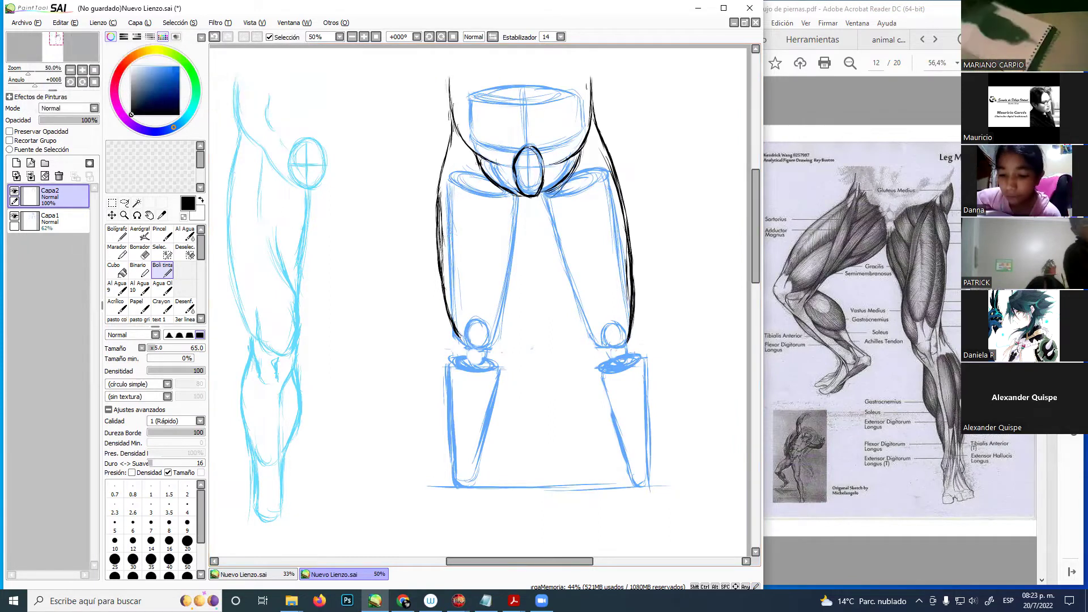
{"action": "left_click", "coordinate": [403, 601]}
{"action": "mouse_move", "coordinate": [844, 215]}
{"action": "left_mouse_down"}
{"action": "mouse_move", "coordinate": [817, 270]}
{"action": "mouse_move", "coordinate": [892, 257]}
{"action": "mouse_move", "coordinate": [843, 267]}
{"action": "mouse_move", "coordinate": [678, 132]}
{"action": "mouse_move", "coordinate": [672, 87]}
{"action": "left_mouse_up"}
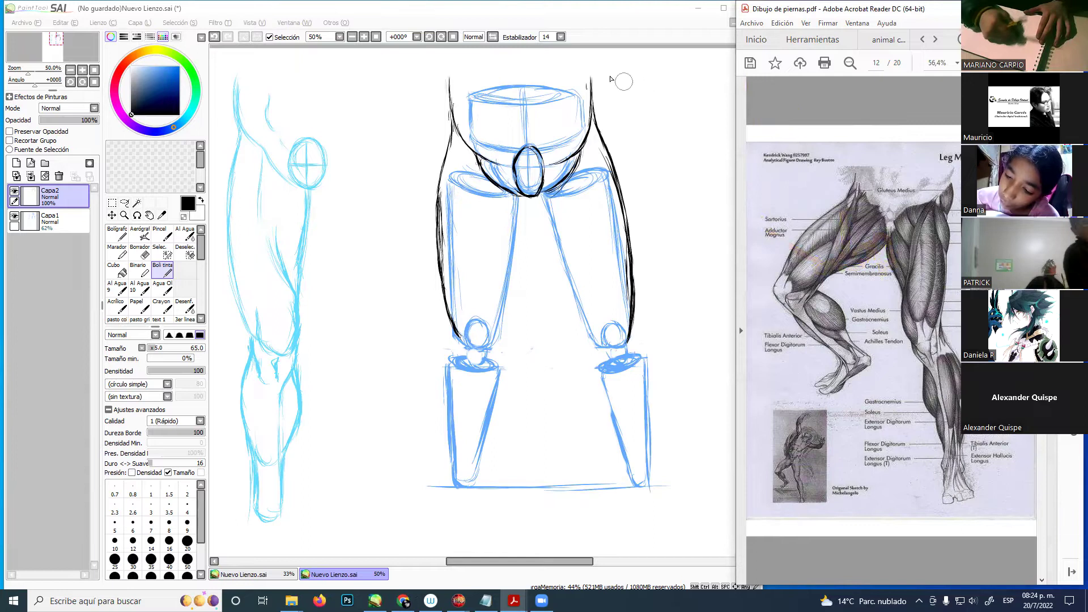
{"action": "left_click", "coordinate": [522, 51]}
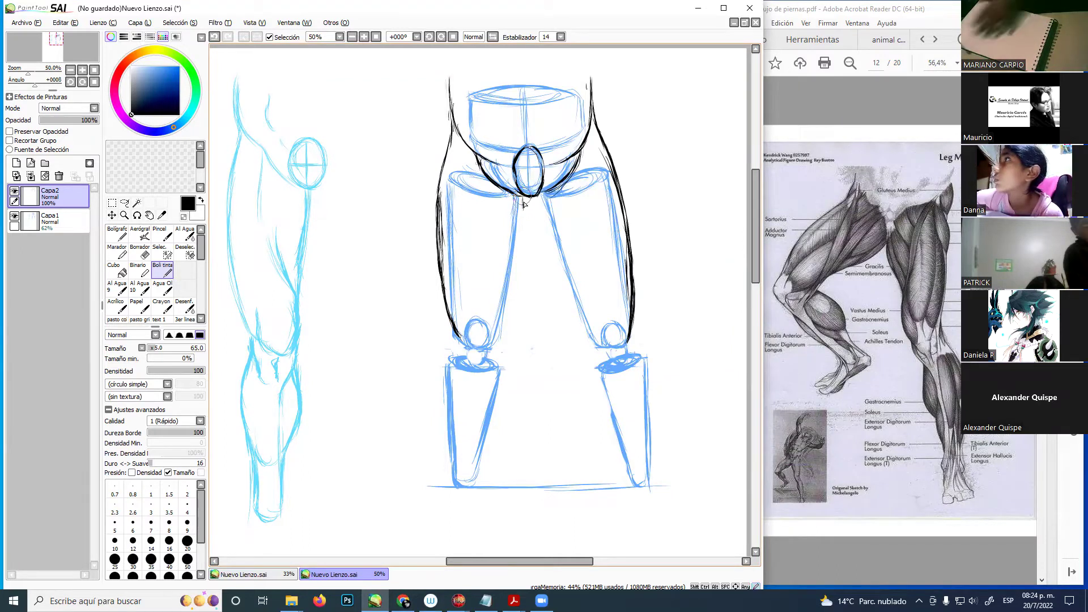
- Draw a cross inside the pelvis oval and ink the inner contours of both thighs from the crotch toward the knees
{"action": "mouse_move", "coordinate": [527, 149]}
{"action": "left_mouse_down"}
{"action": "mouse_move", "coordinate": [530, 198]}
{"action": "mouse_move", "coordinate": [517, 175]}
{"action": "mouse_move", "coordinate": [545, 173]}
{"action": "left_mouse_up"}
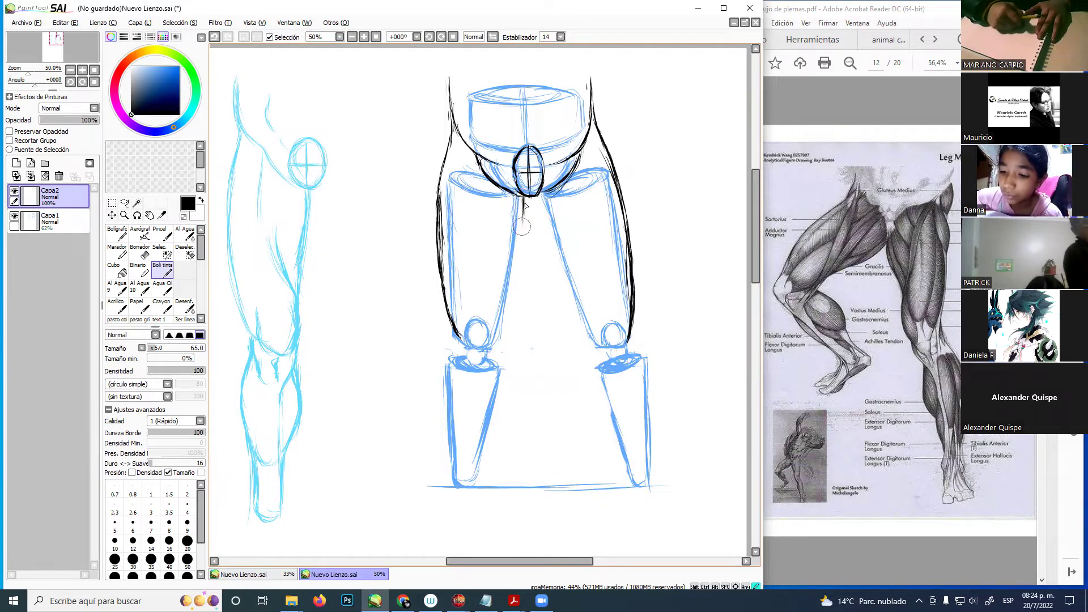
{"action": "left_click_drag", "start_coordinate": [524, 211], "coordinate": [515, 272]}
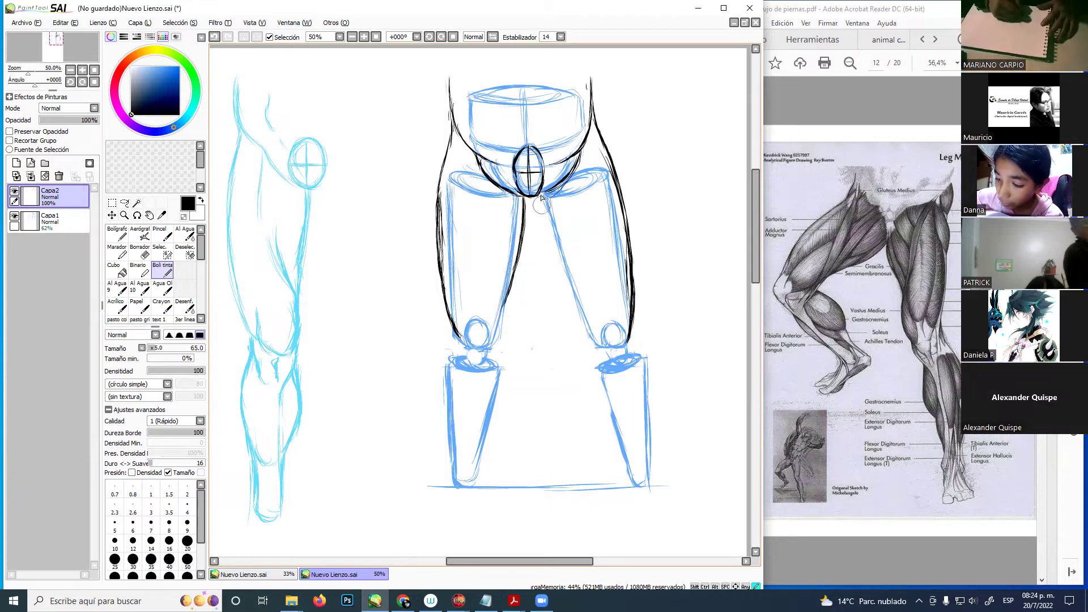
{"action": "mouse_move", "coordinate": [541, 195]}
{"action": "left_mouse_down"}
{"action": "mouse_move", "coordinate": [545, 225]}
{"action": "mouse_move", "coordinate": [541, 194]}
{"action": "mouse_move", "coordinate": [579, 308]}
{"action": "left_mouse_up"}
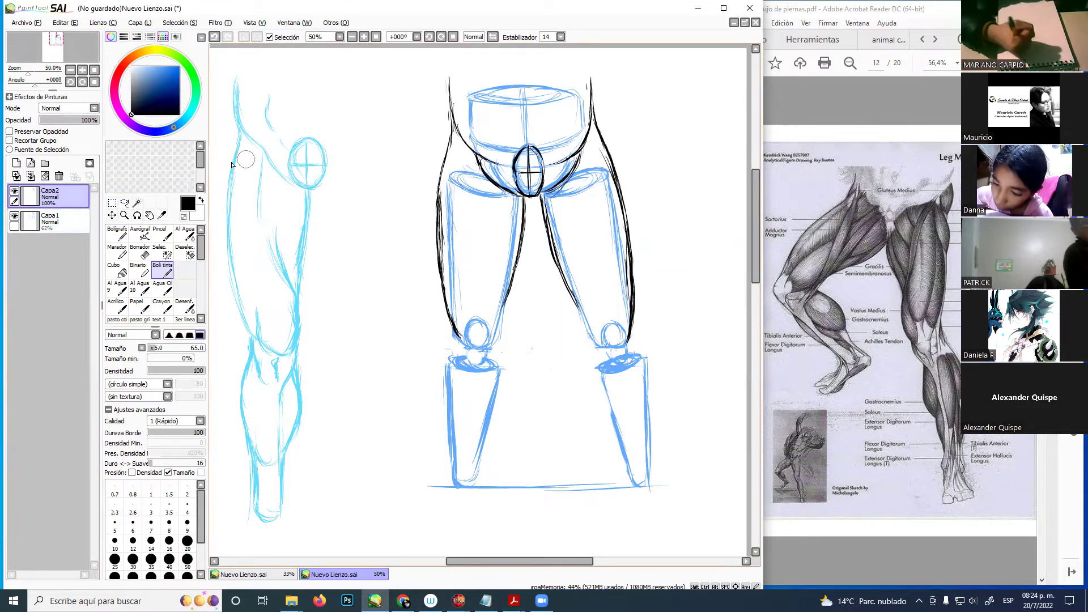
- Duplicate the blue construction sketch layer Capa1
{"action": "left_click", "coordinate": [17, 219]}
{"action": "left_click", "coordinate": [18, 219]}
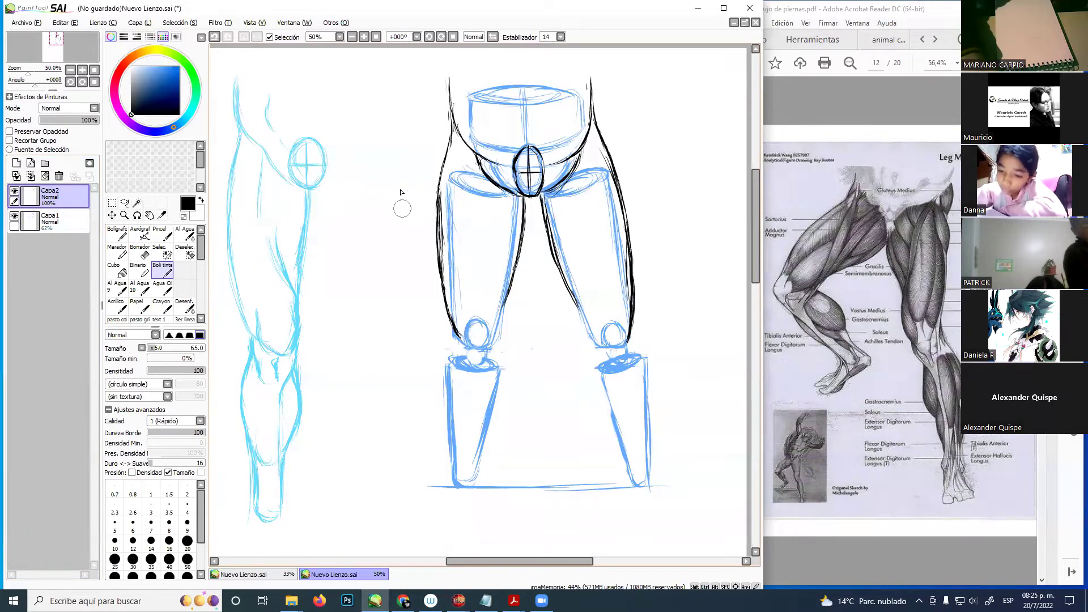
{"action": "left_click", "coordinate": [48, 221]}
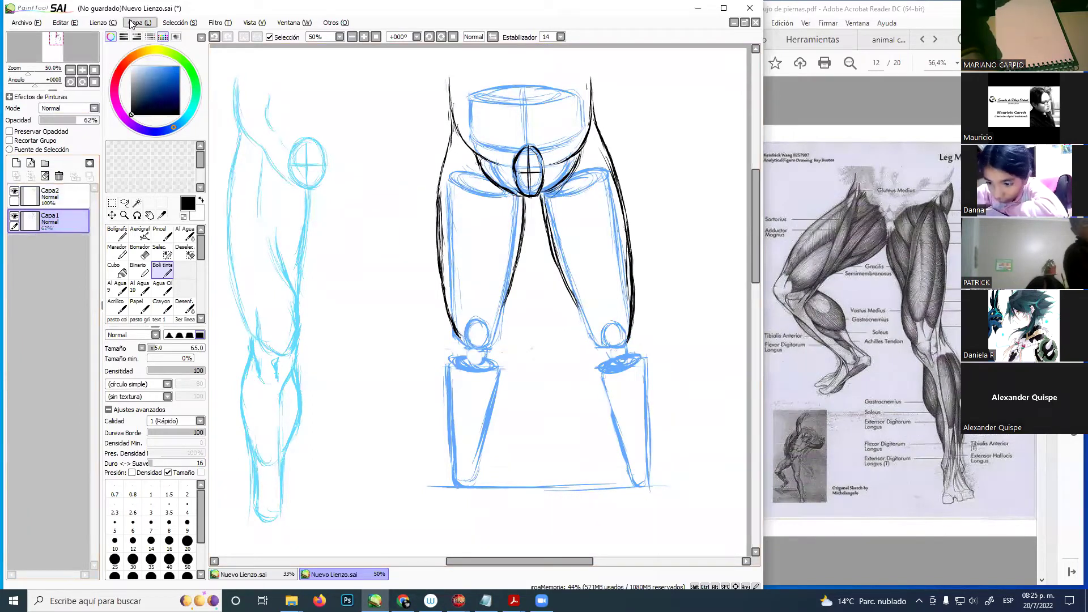
{"action": "left_click", "coordinate": [140, 23]}
{"action": "left_click", "coordinate": [159, 71]}
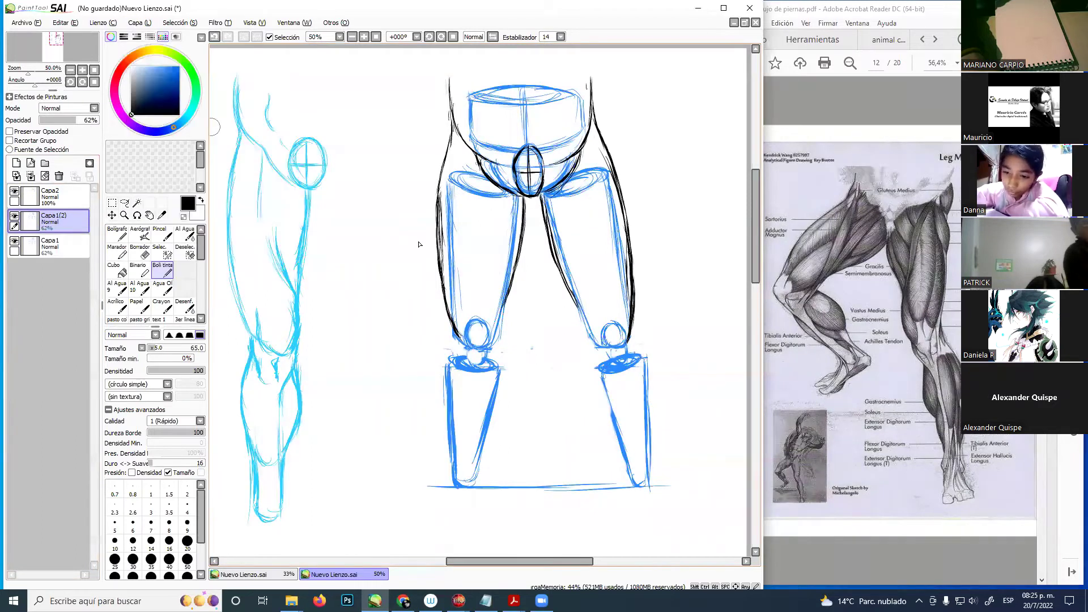
- Restore the ink layer Capa2 after removing it by mistake, and delete the duplicated sketch layer Capa1(2)
{"action": "left_click", "coordinate": [127, 215]}
{"action": "scroll", "coordinate": [552, 266], "scroll_direction": "down", "scroll_amount": 1}
{"action": "left_click_drag", "start_coordinate": [566, 270], "coordinate": [675, 238]}
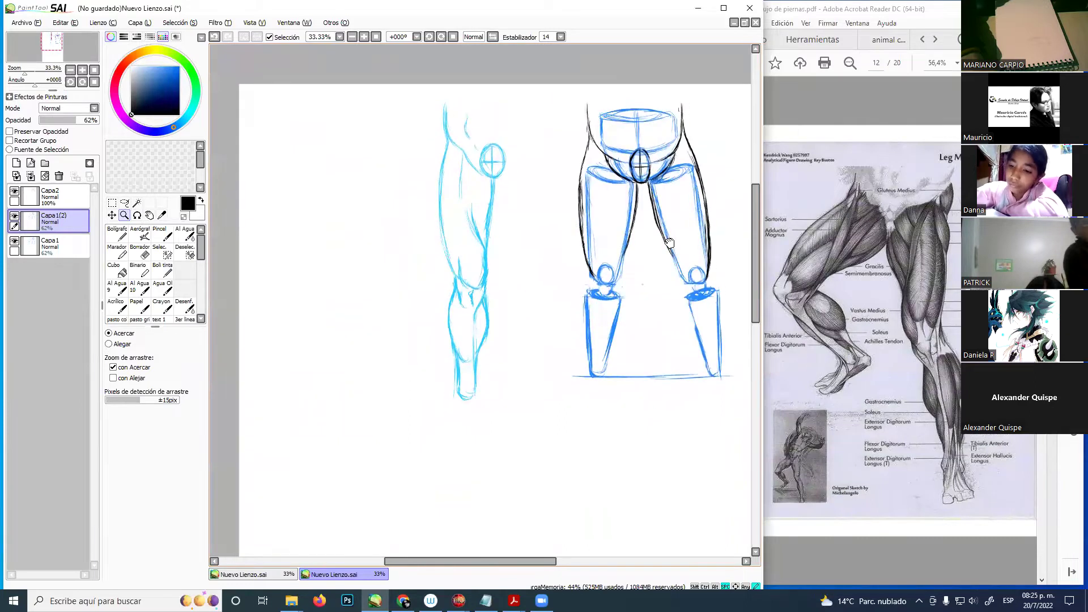
{"action": "left_click_drag", "start_coordinate": [564, 245], "coordinate": [497, 257]}
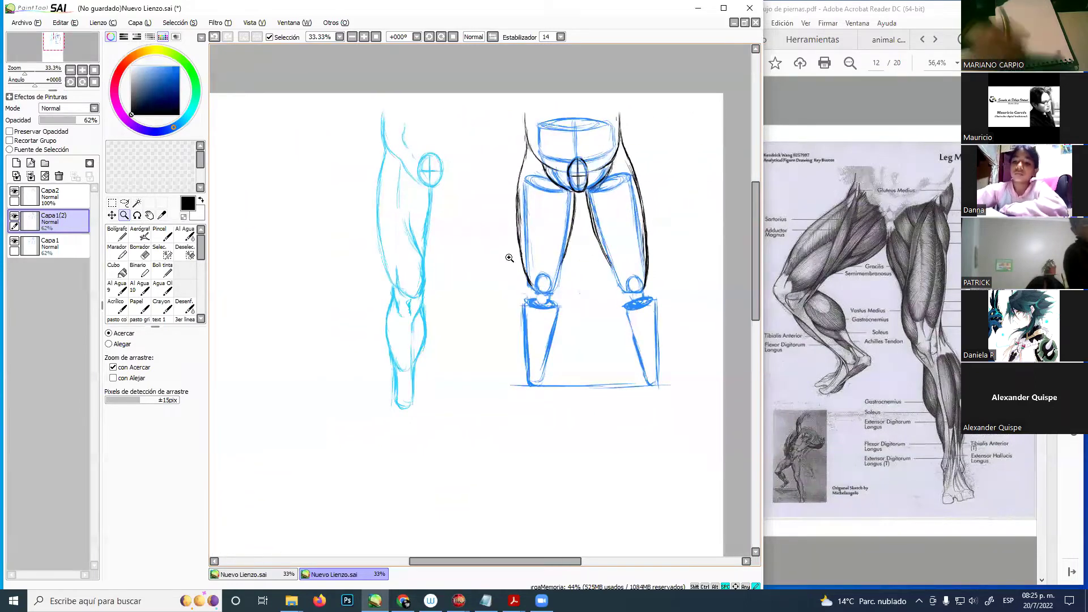
{"action": "left_click_drag", "start_coordinate": [417, 259], "coordinate": [269, 250]}
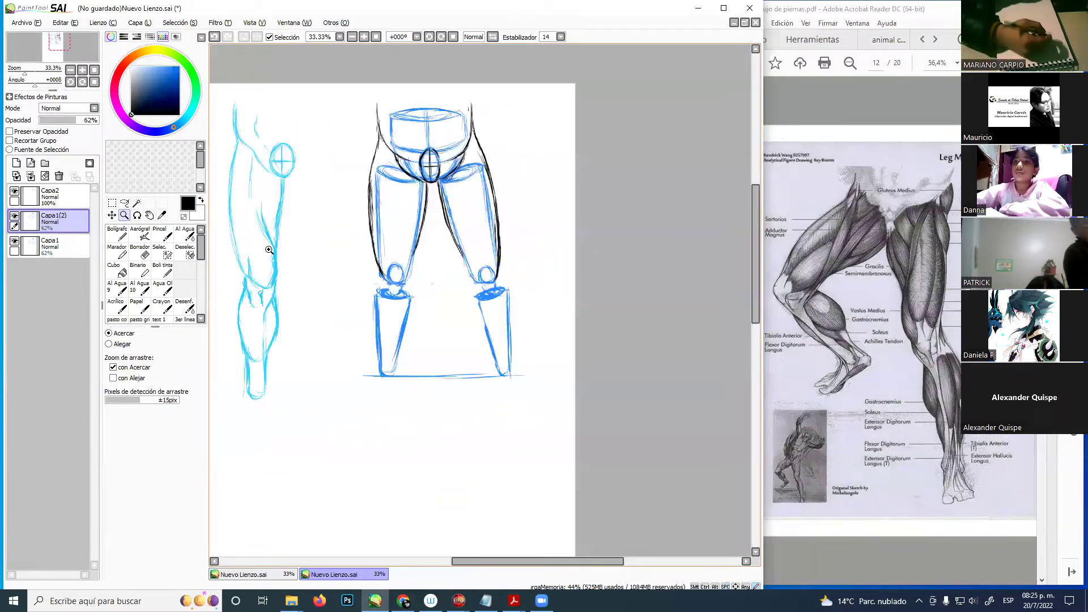
{"action": "left_click", "coordinate": [456, 261]}
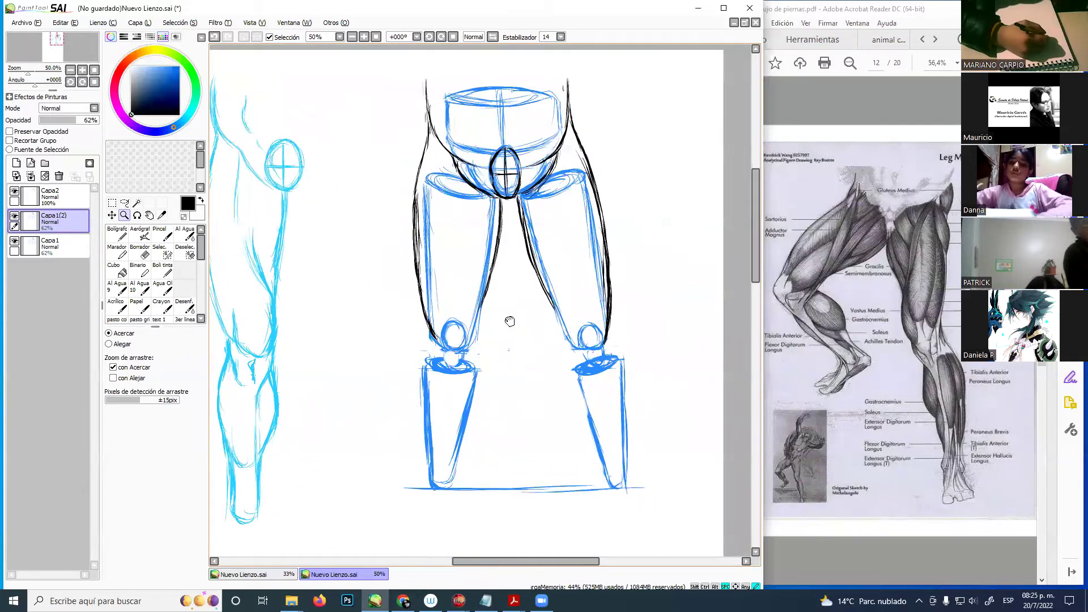
{"action": "left_click_drag", "start_coordinate": [500, 298], "coordinate": [517, 293]}
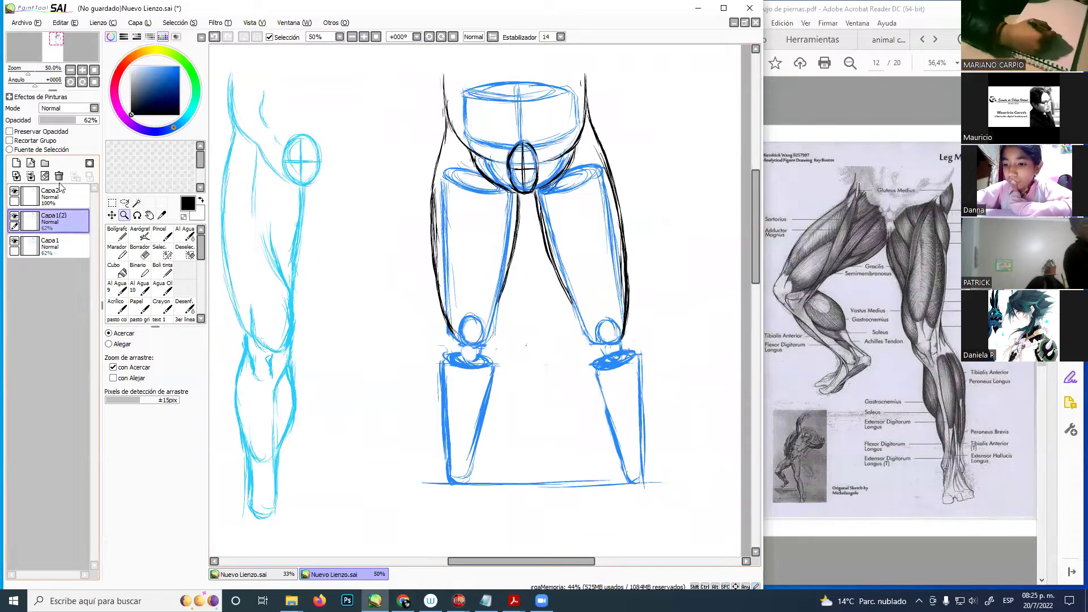
{"action": "key", "text": "ctrl+z"}
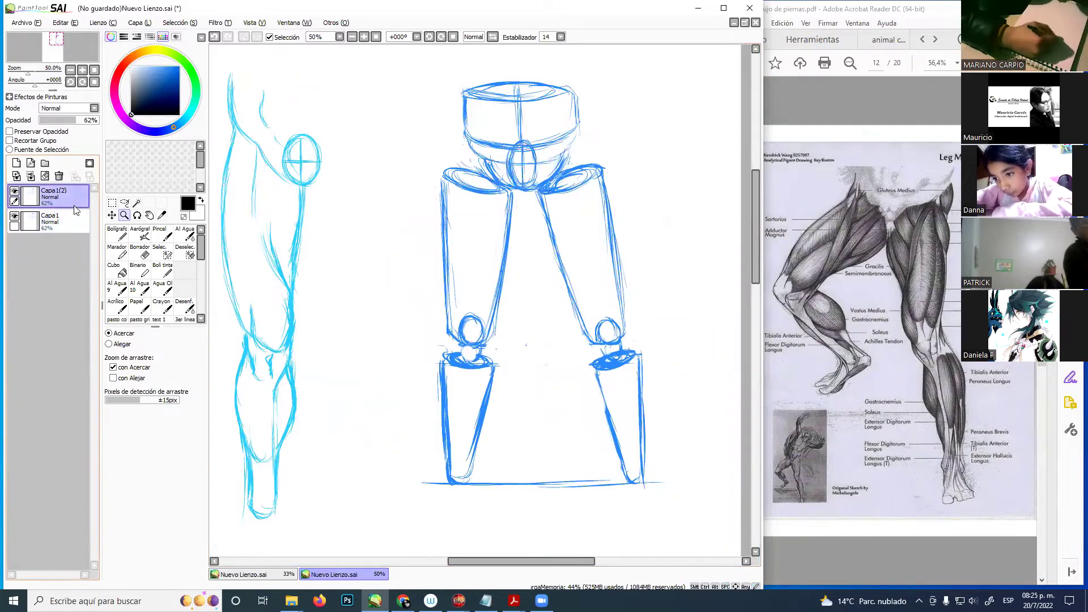
{"action": "key", "text": "ctrl+y"}
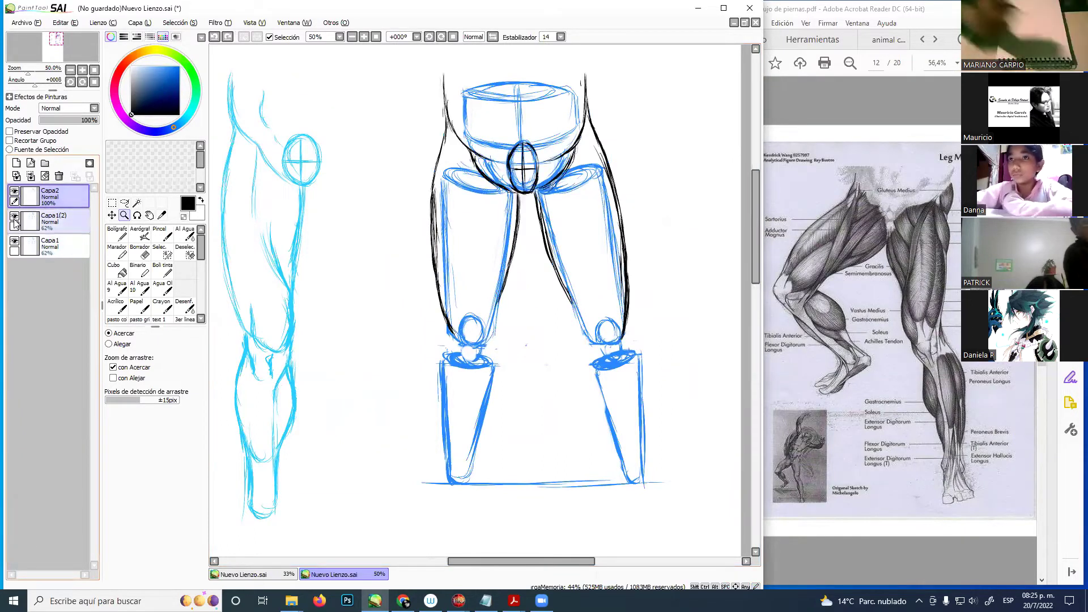
{"action": "left_click", "coordinate": [15, 222]}
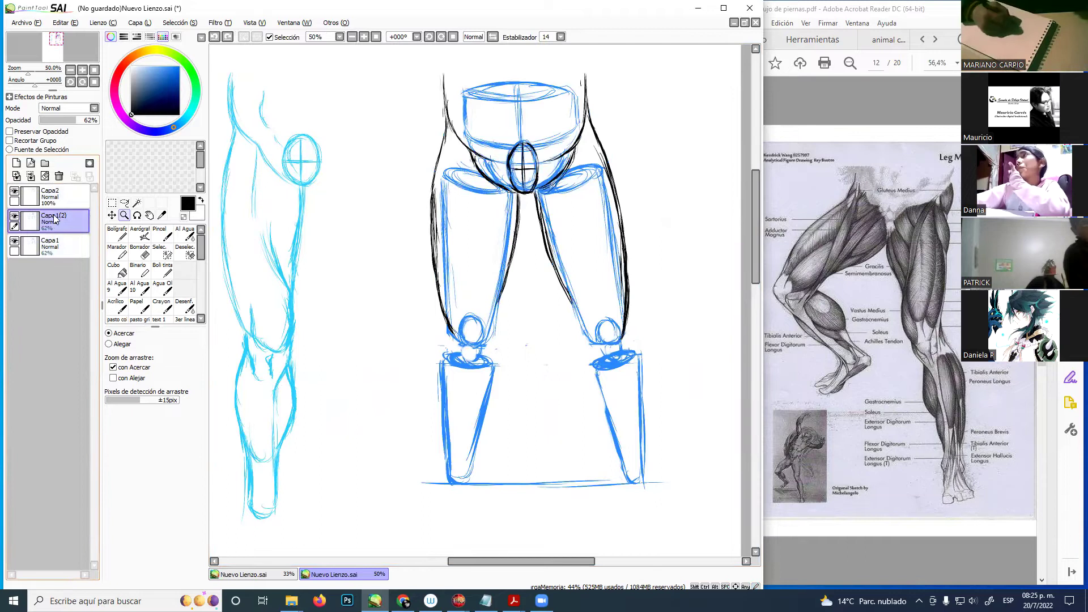
{"action": "left_click", "coordinate": [52, 179]}
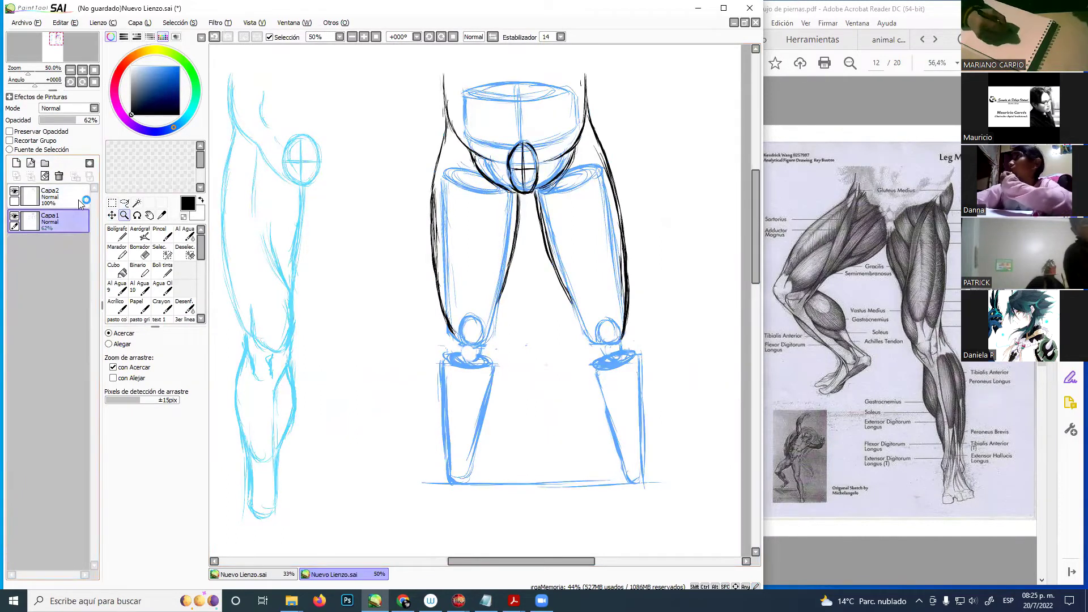
- On layer Capa2, ink a diagonal inner muscle line down each thigh and carry the inner contours past the knees in small hooks
{"action": "left_click", "coordinate": [57, 197]}
{"action": "left_click", "coordinate": [163, 270]}
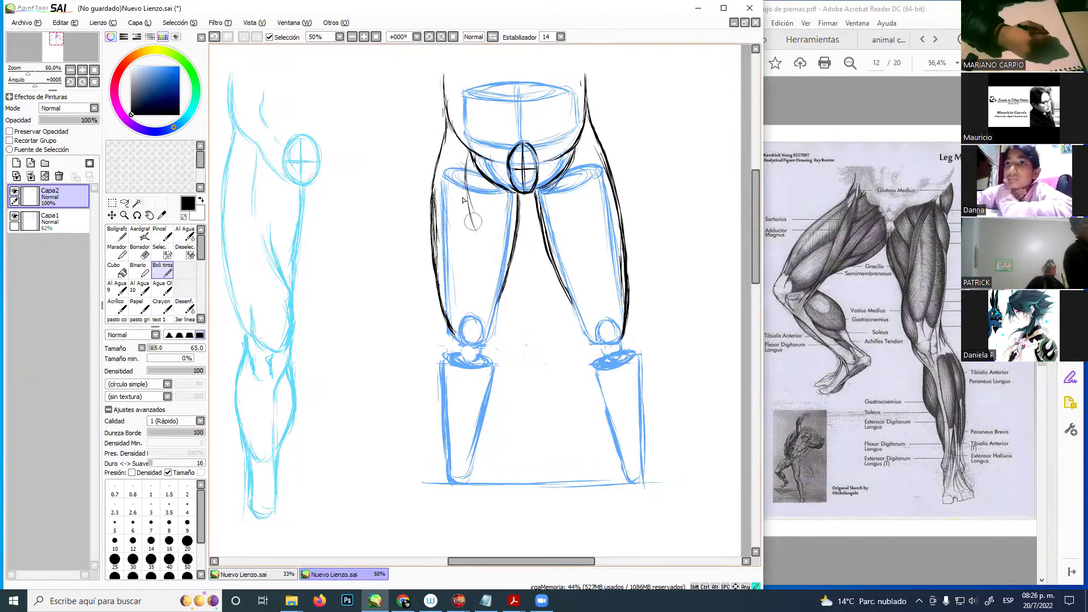
{"action": "left_click_drag", "start_coordinate": [468, 203], "coordinate": [486, 258]}
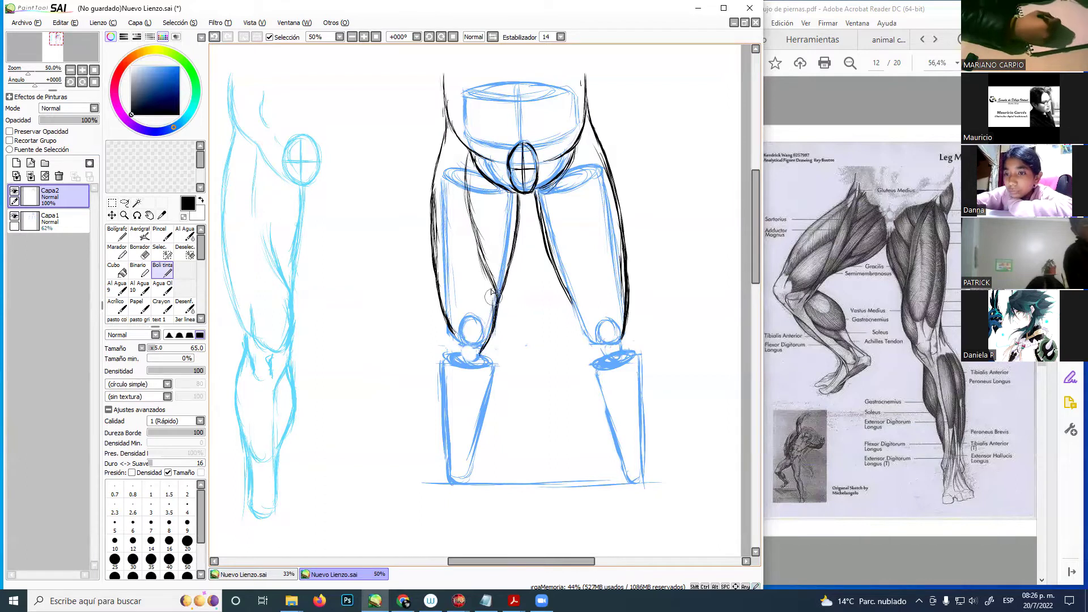
{"action": "left_click_drag", "start_coordinate": [493, 333], "coordinate": [478, 359]}
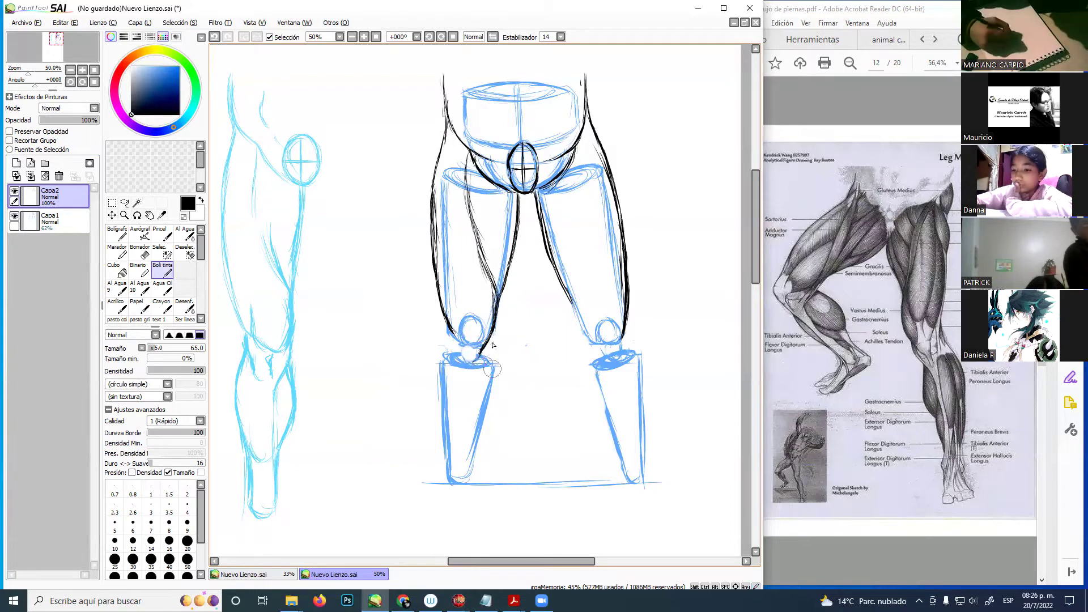
{"action": "mouse_move", "coordinate": [484, 353]}
{"action": "left_mouse_down"}
{"action": "mouse_move", "coordinate": [490, 338]}
{"action": "mouse_move", "coordinate": [475, 369]}
{"action": "mouse_move", "coordinate": [496, 331]}
{"action": "left_mouse_up"}
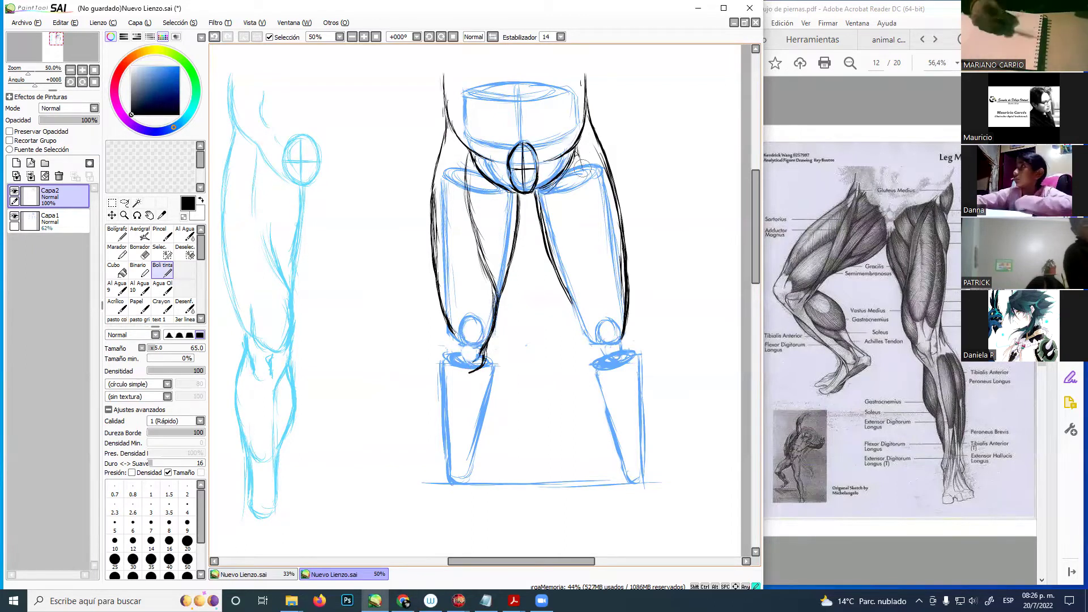
{"action": "mouse_move", "coordinate": [576, 156]}
{"action": "left_mouse_down"}
{"action": "mouse_move", "coordinate": [585, 216]}
{"action": "mouse_move", "coordinate": [577, 183]}
{"action": "mouse_move", "coordinate": [578, 263]}
{"action": "mouse_move", "coordinate": [584, 223]}
{"action": "mouse_move", "coordinate": [570, 294]}
{"action": "mouse_move", "coordinate": [574, 265]}
{"action": "mouse_move", "coordinate": [582, 329]}
{"action": "mouse_move", "coordinate": [570, 301]}
{"action": "mouse_move", "coordinate": [602, 363]}
{"action": "left_mouse_up"}
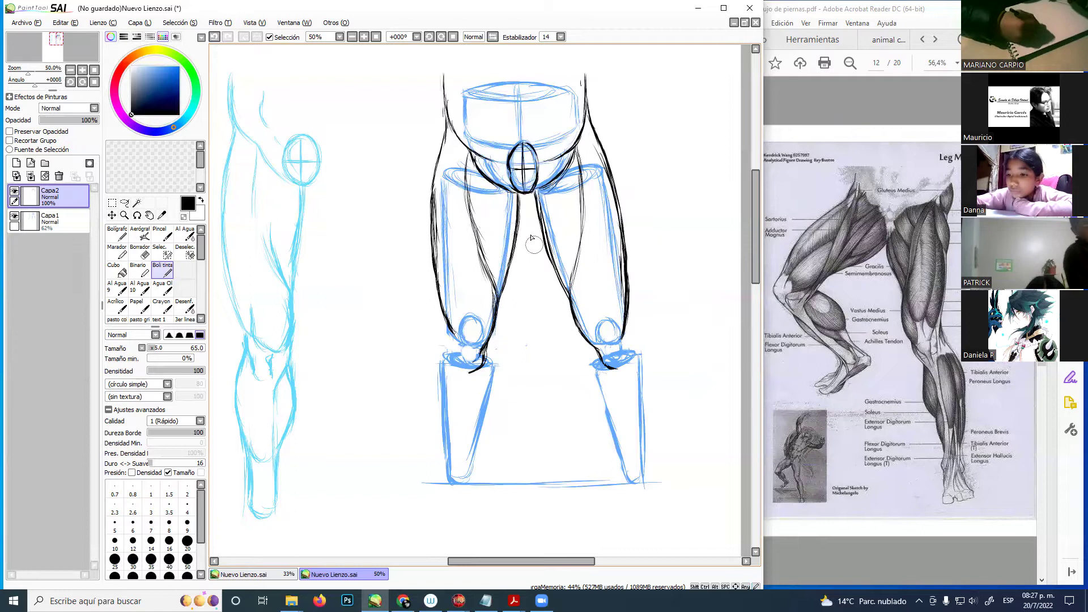
- Try erasing parts of the diagonal inner muscle lines on both thighs
{"action": "key", "text": "e"}
{"action": "mouse_move", "coordinate": [474, 218]}
{"action": "left_mouse_down"}
{"action": "mouse_move", "coordinate": [486, 261]}
{"action": "mouse_move", "coordinate": [513, 264]}
{"action": "left_mouse_up"}
{"action": "mouse_move", "coordinate": [588, 202]}
{"action": "left_mouse_down"}
{"action": "mouse_move", "coordinate": [572, 261]}
{"action": "mouse_move", "coordinate": [574, 232]}
{"action": "left_mouse_up"}
{"action": "key", "text": "ctrl+z"}
{"action": "key", "text": "ctrl+z"}
{"action": "key", "text": "ctrl+z"}
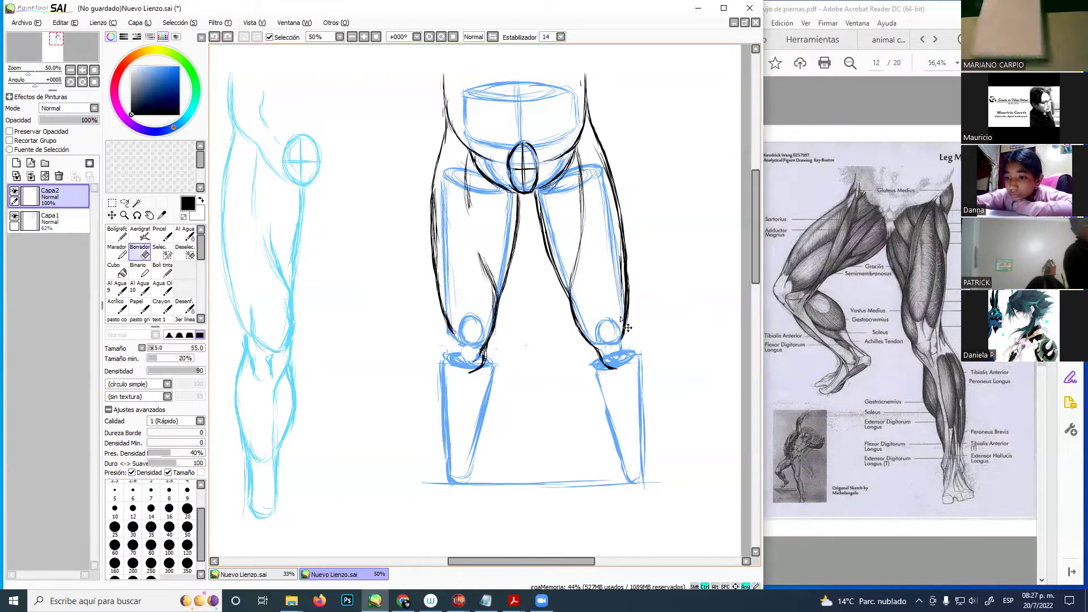
- With the ink pen, extend the outer contours of both thighs around the knees and draw a horizontal guide line across both kneecaps
{"action": "left_click", "coordinate": [170, 271]}
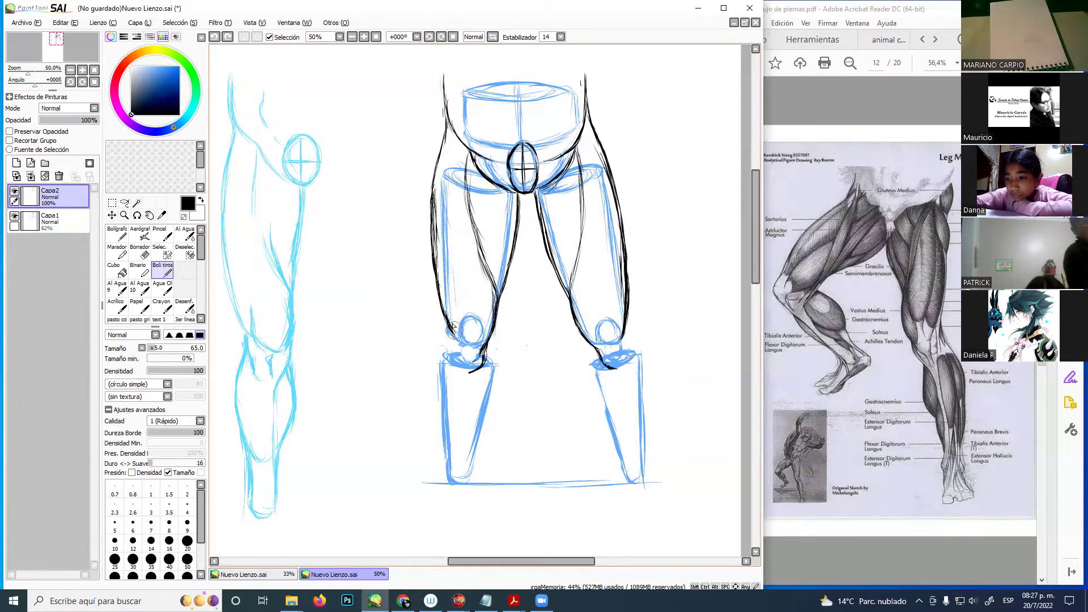
{"action": "left_click_drag", "start_coordinate": [450, 325], "coordinate": [460, 335]}
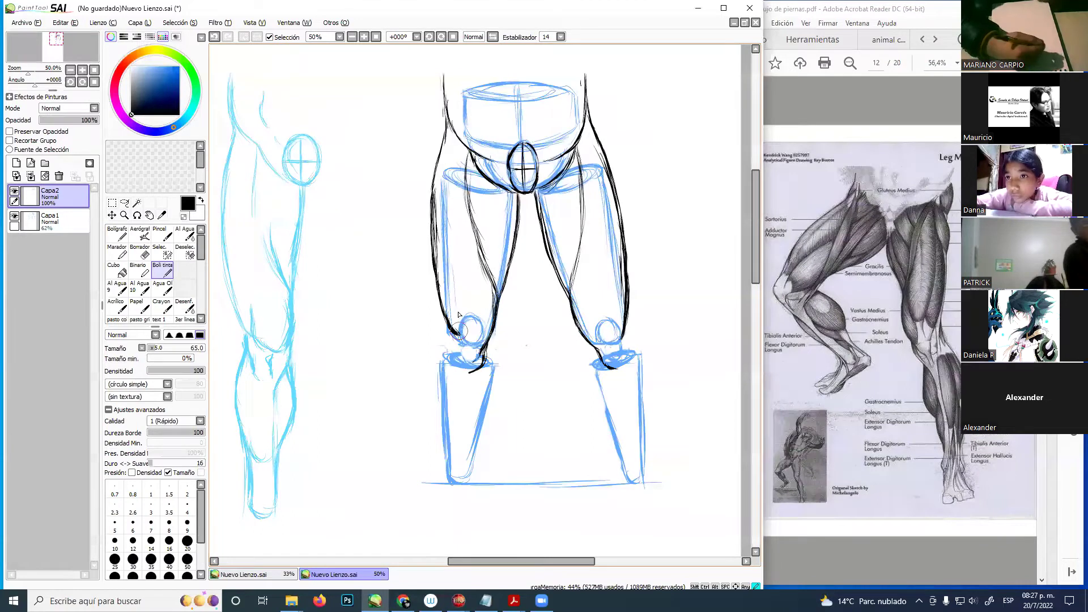
{"action": "left_click_drag", "start_coordinate": [459, 316], "coordinate": [461, 337]}
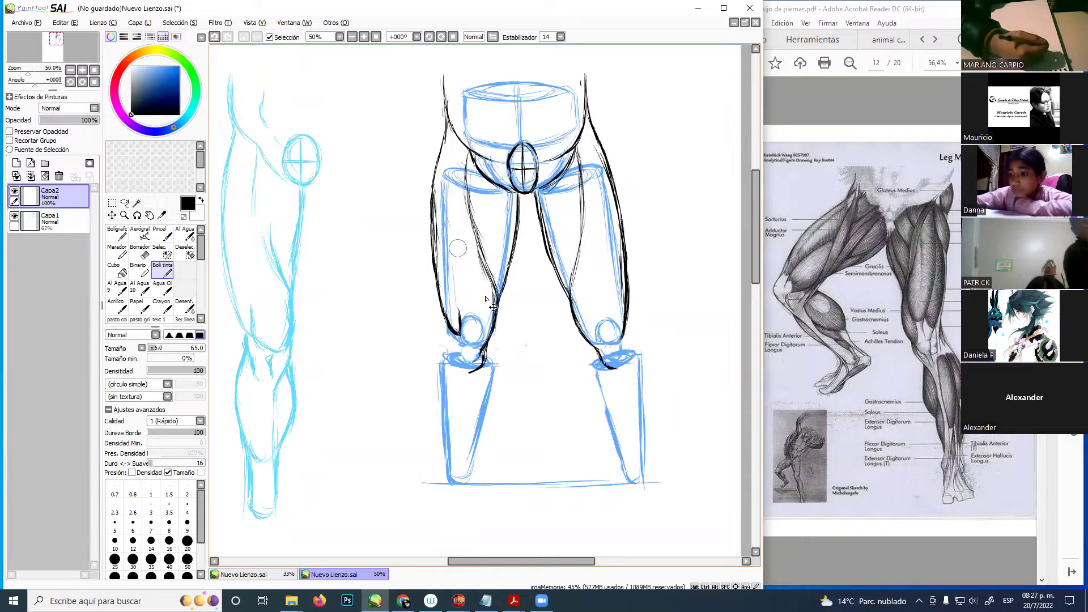
{"action": "key", "text": "ctrl+z"}
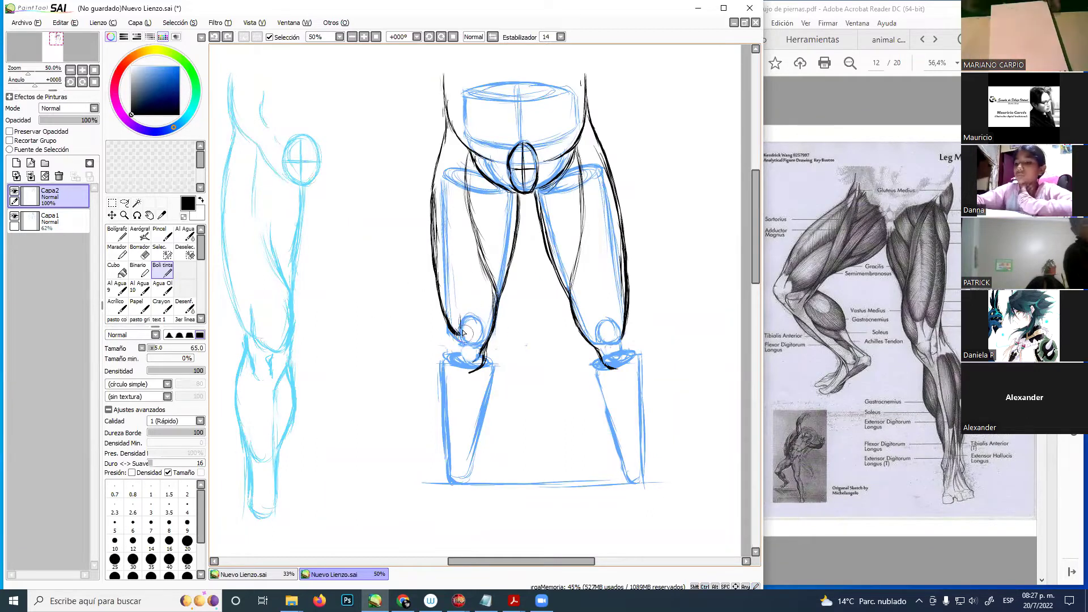
{"action": "mouse_move", "coordinate": [464, 332]}
{"action": "left_mouse_down"}
{"action": "mouse_move", "coordinate": [470, 318]}
{"action": "mouse_move", "coordinate": [484, 326]}
{"action": "left_mouse_up"}
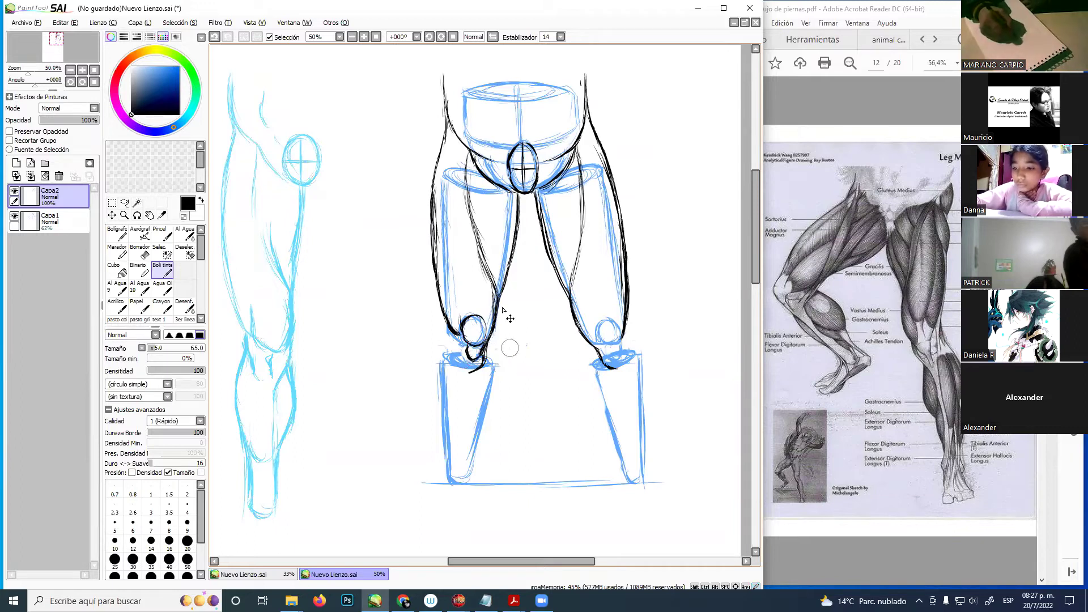
{"action": "key", "text": "ctrl+z"}
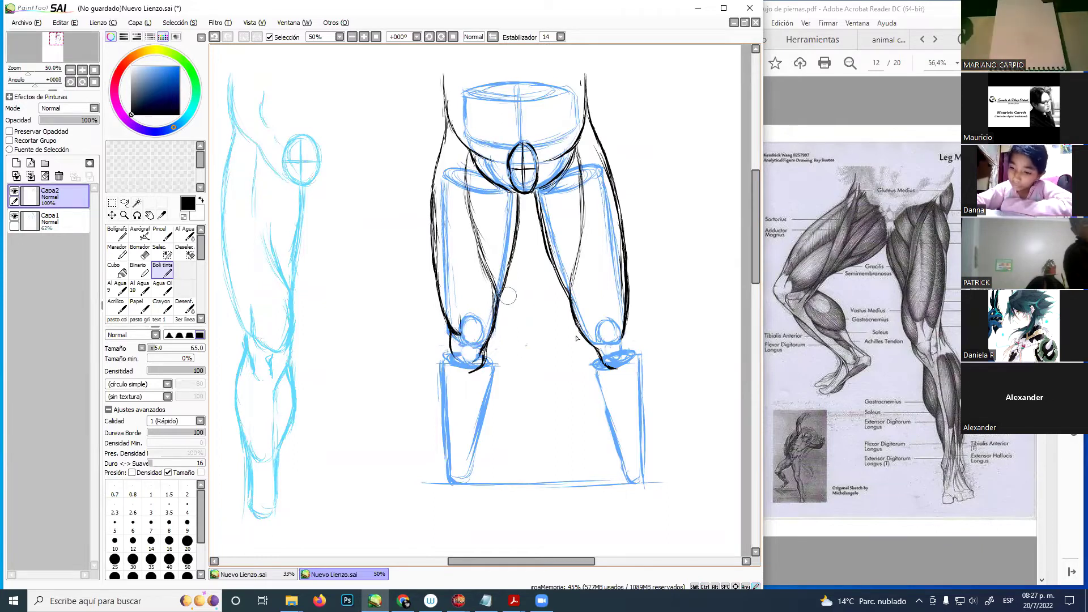
{"action": "left_click_drag", "start_coordinate": [442, 335], "coordinate": [635, 334]}
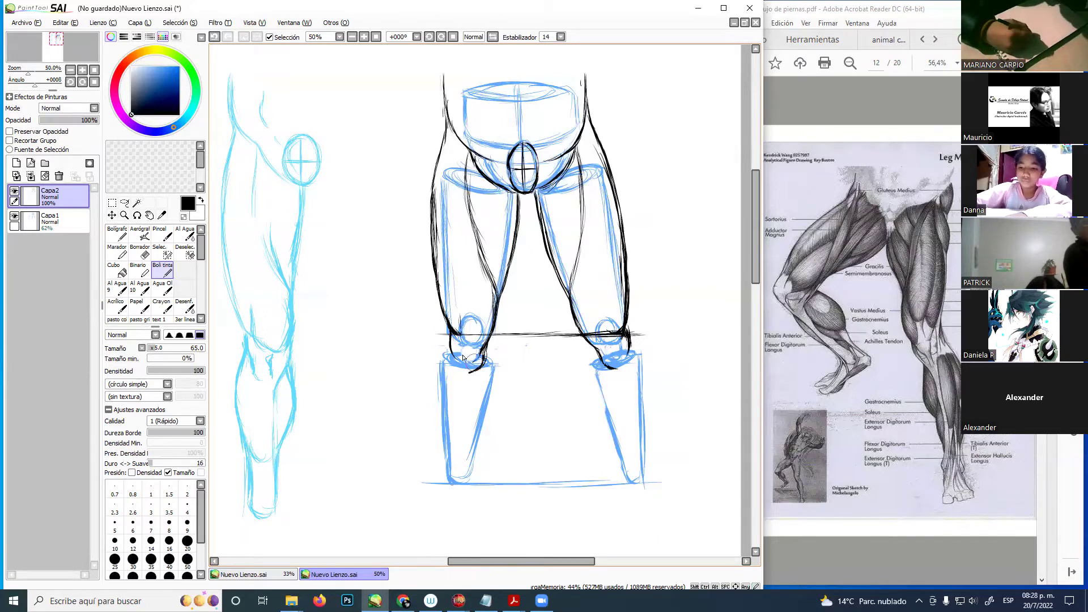
- Ink short outer hooks below both knees, at the top of each lower leg
{"action": "left_click_drag", "start_coordinate": [453, 359], "coordinate": [455, 371]}
{"action": "left_click_drag", "start_coordinate": [454, 360], "coordinate": [456, 374]}
{"action": "left_click_drag", "start_coordinate": [454, 364], "coordinate": [457, 383]}
{"action": "left_click_drag", "start_coordinate": [627, 350], "coordinate": [626, 371]}
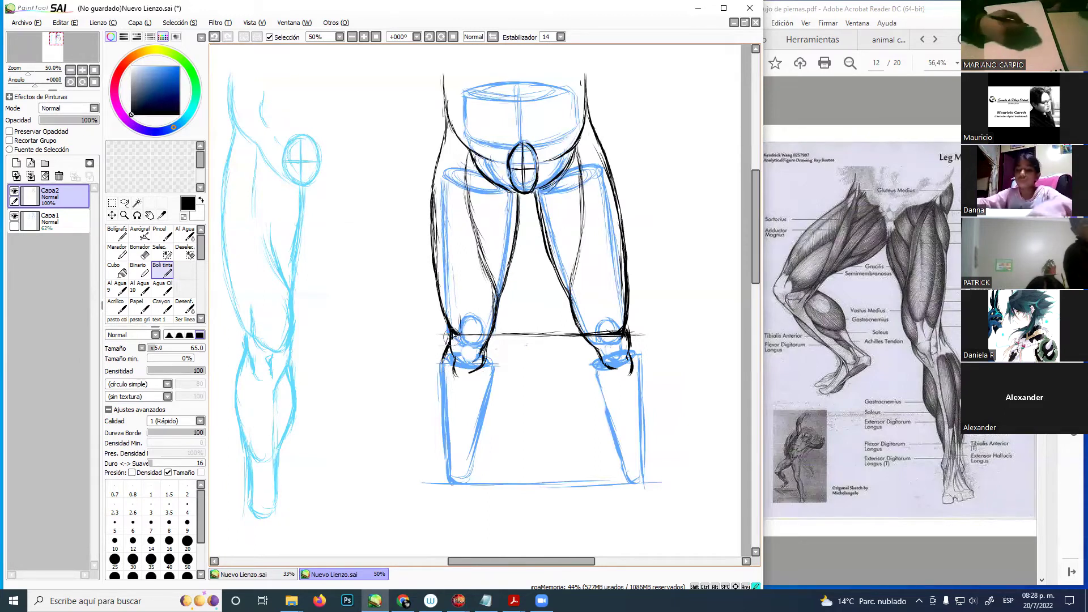
- Try inking the left lower leg as a closed oval calf below the knee
{"action": "left_click_drag", "start_coordinate": [446, 355], "coordinate": [447, 413]}
{"action": "mouse_move", "coordinate": [440, 374]}
{"action": "left_mouse_down"}
{"action": "mouse_move", "coordinate": [444, 425]}
{"action": "mouse_move", "coordinate": [457, 441]}
{"action": "mouse_move", "coordinate": [476, 430]}
{"action": "mouse_move", "coordinate": [465, 446]}
{"action": "mouse_move", "coordinate": [489, 395]}
{"action": "mouse_move", "coordinate": [487, 369]}
{"action": "mouse_move", "coordinate": [442, 366]}
{"action": "mouse_move", "coordinate": [438, 397]}
{"action": "mouse_move", "coordinate": [463, 441]}
{"action": "mouse_move", "coordinate": [483, 433]}
{"action": "mouse_move", "coordinate": [496, 338]}
{"action": "left_mouse_up"}
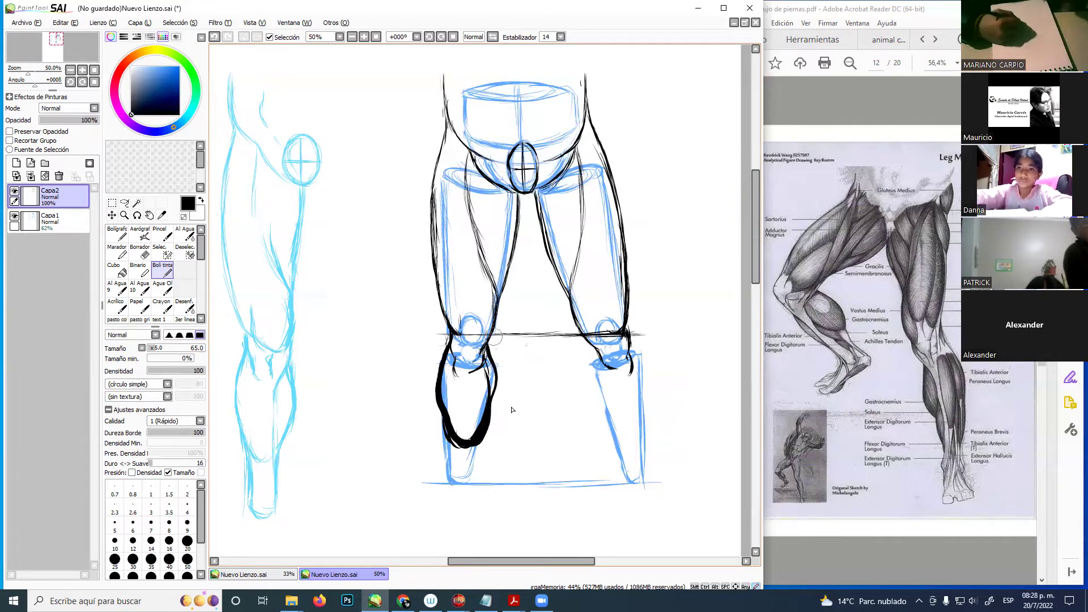
{"action": "key", "text": "ctrl+z"}
{"action": "key", "text": "ctrl+z"}
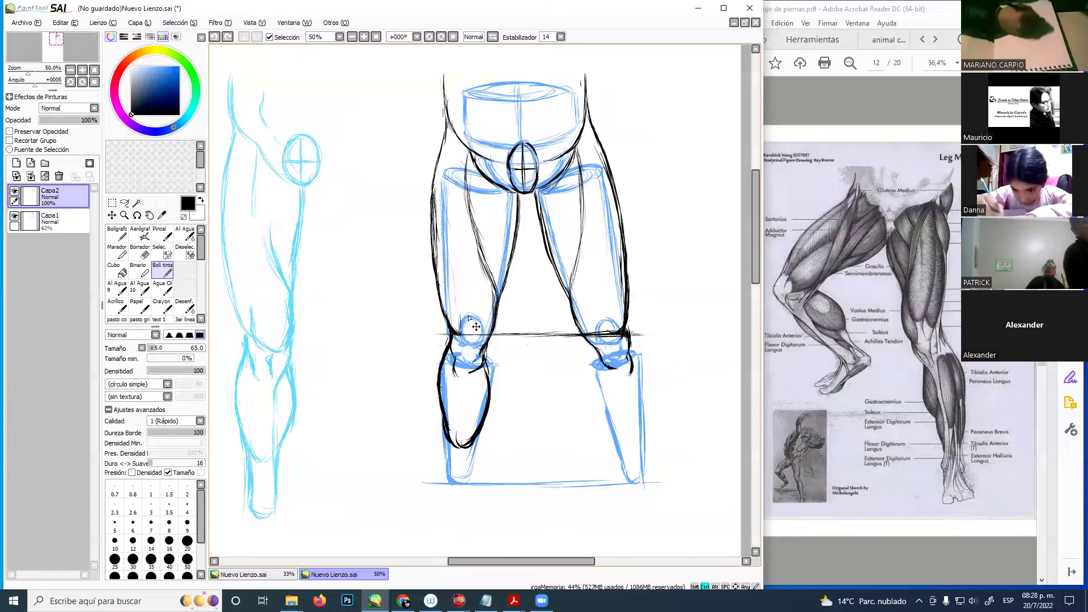
{"action": "key", "text": "ctrl+z"}
- Try thick wavy side contours on the left lower leg, crossed out with a diagonal stroke
{"action": "mouse_move", "coordinate": [452, 326]}
{"action": "left_mouse_down"}
{"action": "mouse_move", "coordinate": [438, 371]}
{"action": "mouse_move", "coordinate": [445, 472]}
{"action": "left_mouse_up"}
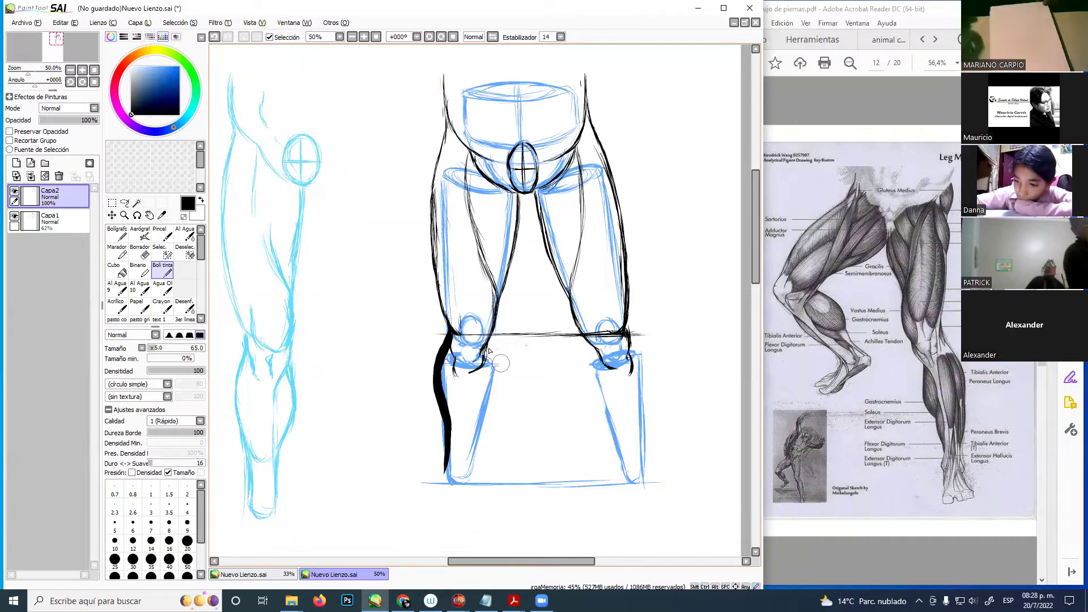
{"action": "left_click_drag", "start_coordinate": [488, 357], "coordinate": [472, 456]}
{"action": "left_click_drag", "start_coordinate": [424, 346], "coordinate": [552, 434]}
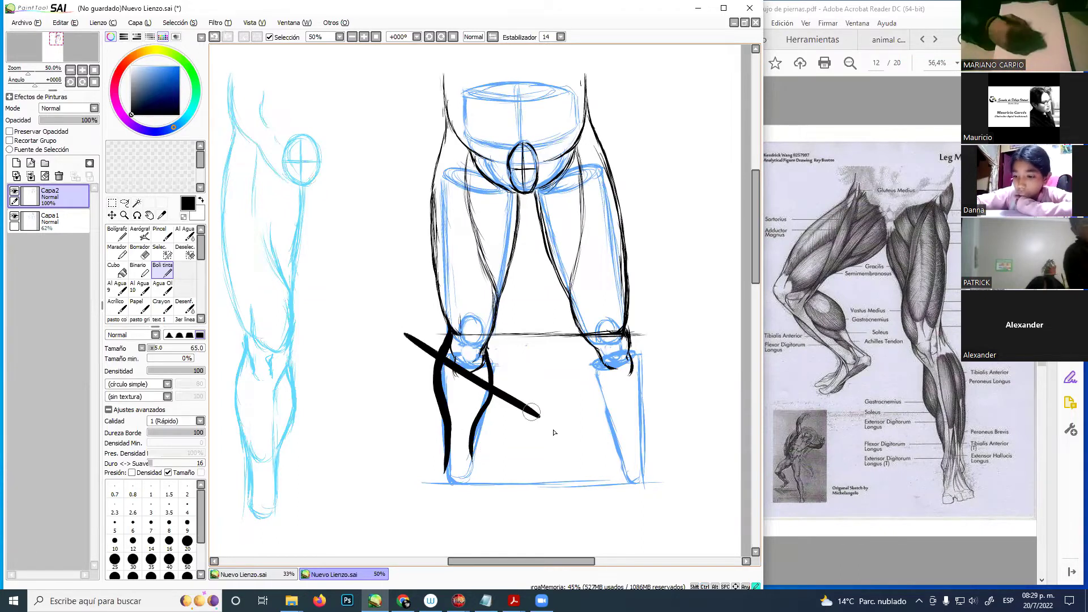
{"action": "key", "text": "ctrl+z"}
{"action": "key", "text": "ctrl+z"}
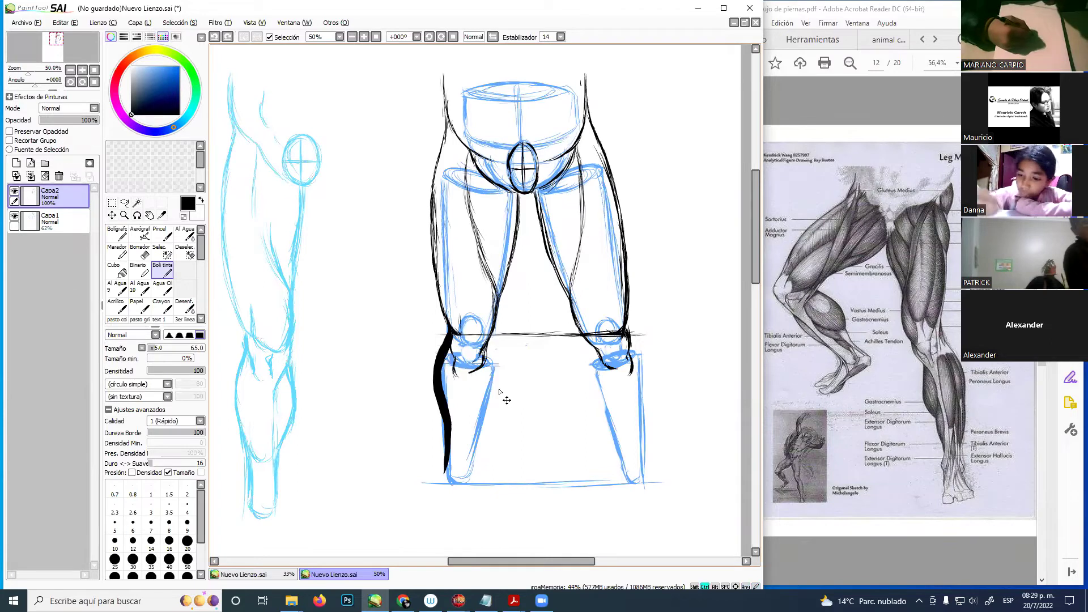
{"action": "key", "text": "ctrl+z"}
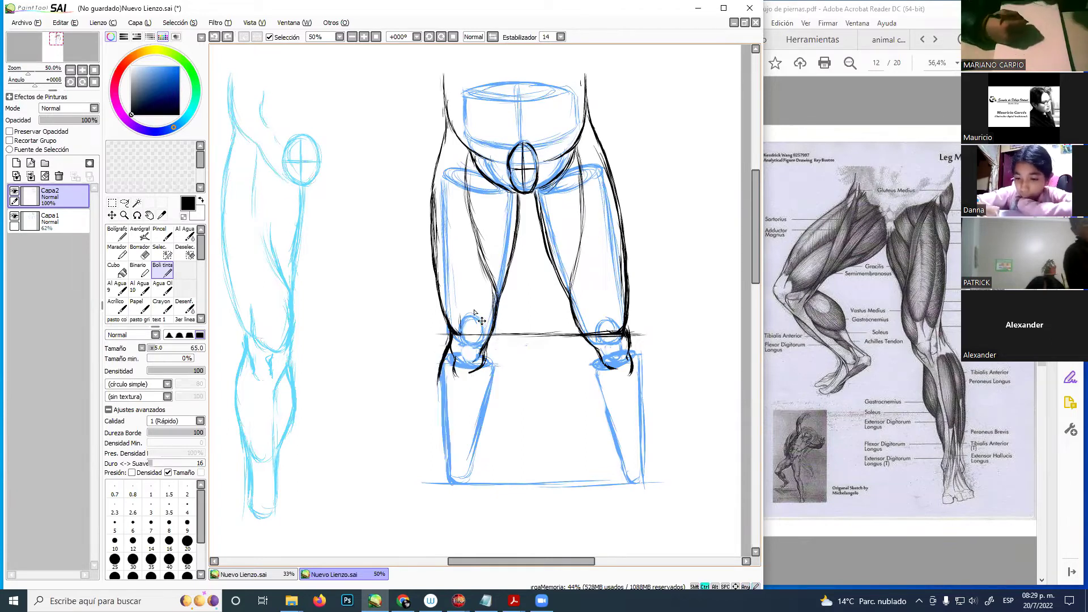
- Try an exaggerated, strongly bulging calf outline in thick strokes on the left lower leg, marked with a cross beside it
{"action": "mouse_move", "coordinate": [452, 330]}
{"action": "left_mouse_down"}
{"action": "mouse_move", "coordinate": [437, 371]}
{"action": "mouse_move", "coordinate": [456, 460]}
{"action": "left_mouse_up"}
{"action": "left_click_drag", "start_coordinate": [498, 335], "coordinate": [504, 379]}
{"action": "left_click_drag", "start_coordinate": [484, 446], "coordinate": [472, 463]}
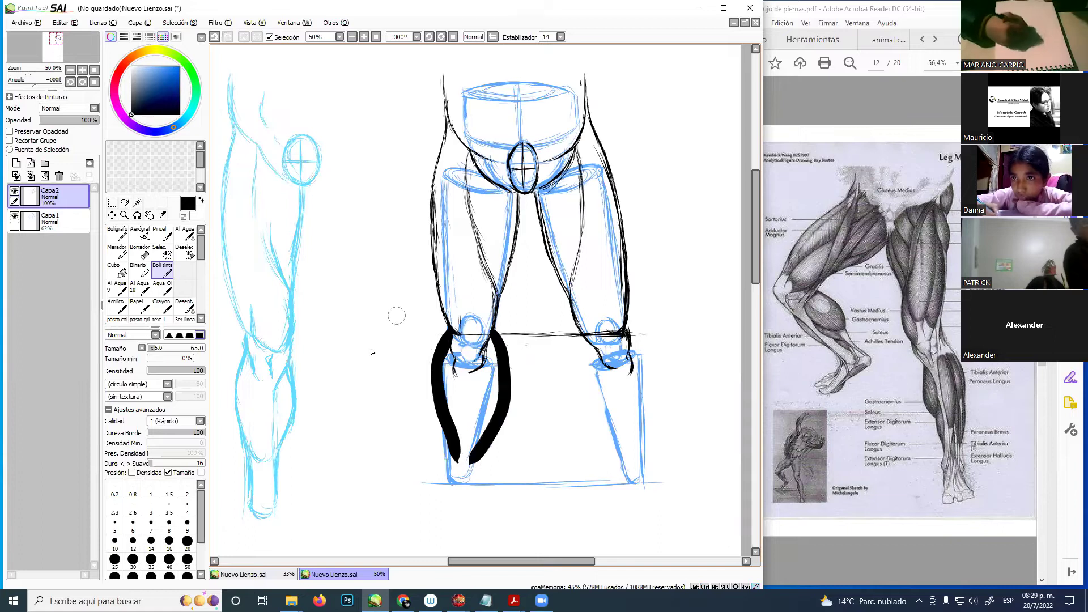
{"action": "left_click_drag", "start_coordinate": [407, 310], "coordinate": [358, 361]}
{"action": "left_click_drag", "start_coordinate": [357, 310], "coordinate": [431, 377]}
{"action": "key", "text": "ctrl+z"}
{"action": "key", "text": "ctrl+z"}
{"action": "key", "text": "ctrl+z"}
{"action": "key", "text": "ctrl+z"}
{"action": "key", "text": "ctrl+z"}
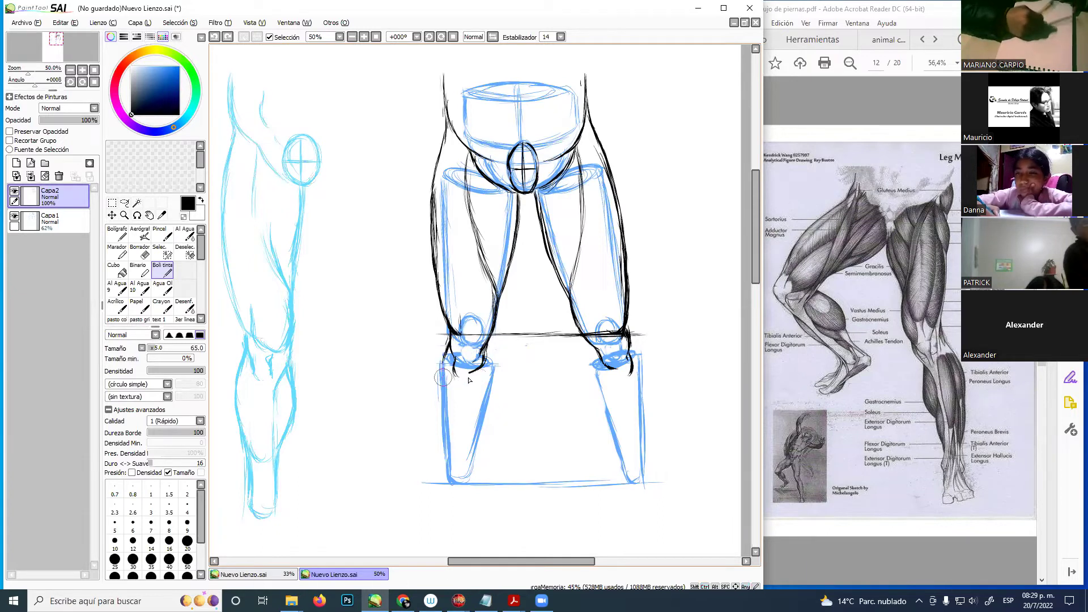
- Try a second horizontal guide line across both legs just below the knees
{"action": "left_click_drag", "start_coordinate": [432, 376], "coordinate": [644, 376]}
{"action": "left_click_drag", "start_coordinate": [530, 379], "coordinate": [645, 375]}
{"action": "key", "text": "ctrl+z"}
{"action": "key", "text": "ctrl+z"}
{"action": "left_click_drag", "start_coordinate": [508, 377], "coordinate": [668, 370]}
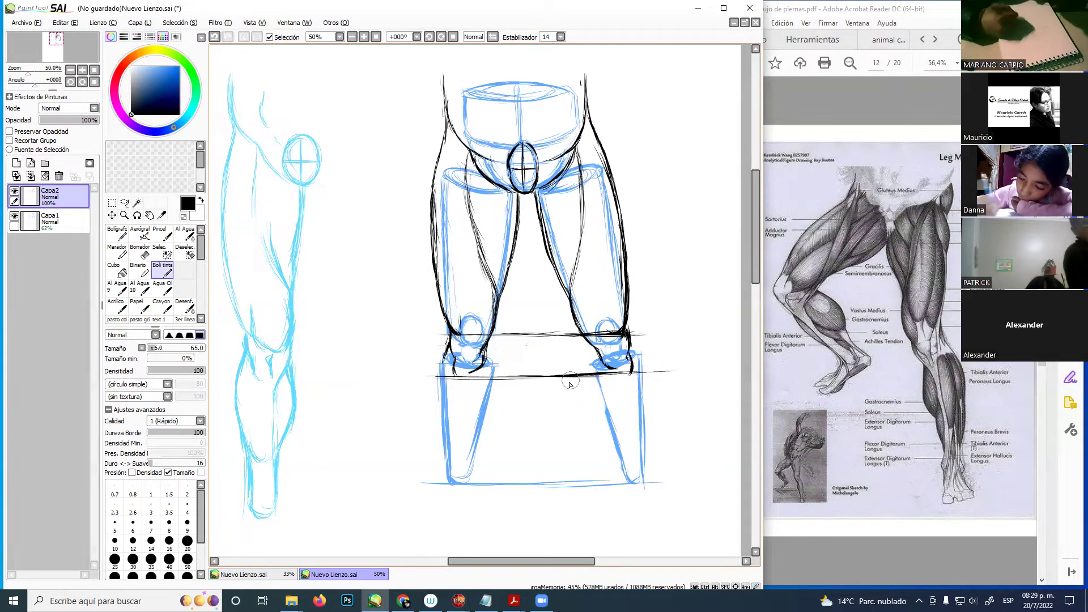
{"action": "key", "text": "ctrl+z"}
{"action": "key", "text": "ctrl+z"}
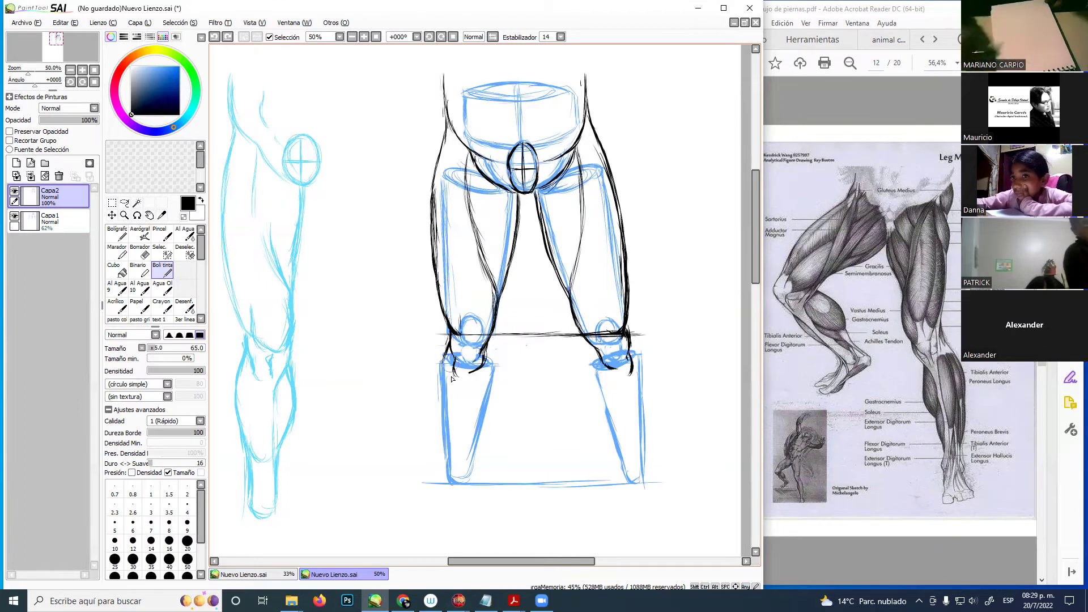
- Try marking over the lower-leg blocks of both legs between the knees and the ankles
{"action": "mouse_move", "coordinate": [443, 364]}
{"action": "left_mouse_down"}
{"action": "mouse_move", "coordinate": [470, 375]}
{"action": "mouse_move", "coordinate": [494, 362]}
{"action": "mouse_move", "coordinate": [446, 360]}
{"action": "mouse_move", "coordinate": [488, 367]}
{"action": "mouse_move", "coordinate": [442, 370]}
{"action": "left_mouse_up"}
{"action": "mouse_move", "coordinate": [465, 478]}
{"action": "left_mouse_down"}
{"action": "mouse_move", "coordinate": [450, 475]}
{"action": "mouse_move", "coordinate": [470, 473]}
{"action": "mouse_move", "coordinate": [460, 476]}
{"action": "left_mouse_up"}
{"action": "left_click_drag", "start_coordinate": [601, 363], "coordinate": [647, 354]}
{"action": "mouse_move", "coordinate": [637, 474]}
{"action": "left_mouse_down"}
{"action": "mouse_move", "coordinate": [626, 478]}
{"action": "mouse_move", "coordinate": [649, 479]}
{"action": "left_mouse_up"}
{"action": "key", "text": "ctrl+z"}
{"action": "key", "text": "ctrl+z"}
{"action": "key", "text": "ctrl+z"}
{"action": "key", "text": "ctrl+z"}
{"action": "key", "text": "ctrl+z"}
{"action": "key", "text": "ctrl+z"}
{"action": "key", "text": "ctrl+z"}
{"action": "key", "text": "ctrl+z"}
{"action": "key", "text": "ctrl+z"}
{"action": "key", "text": "ctrl+z"}
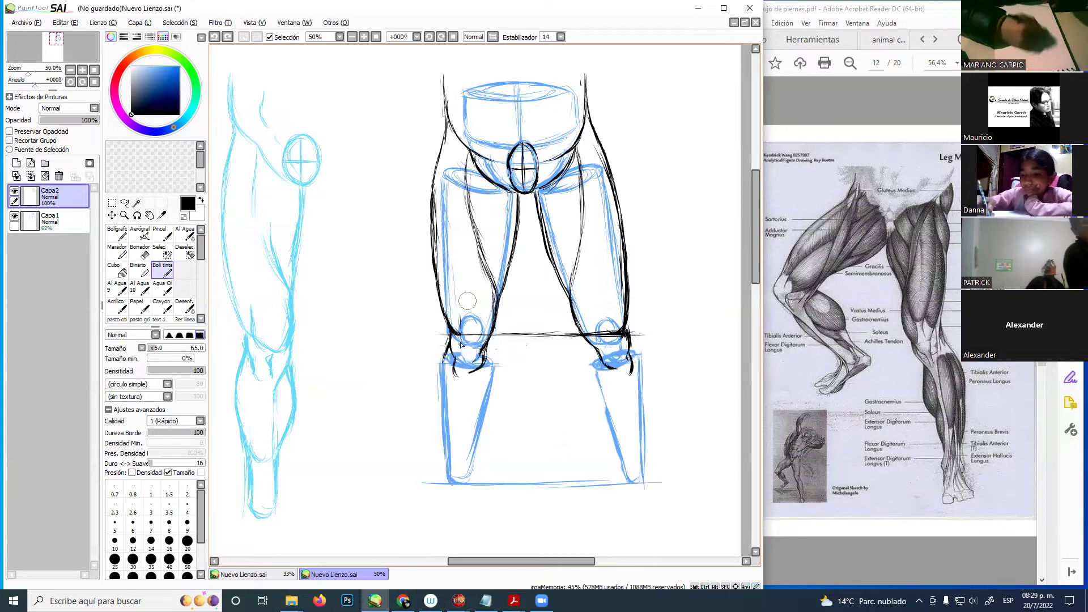
- Ink the outer and inner calf contours of the left leg, tapering them into a narrow rounded ankle
{"action": "left_click_drag", "start_coordinate": [444, 355], "coordinate": [451, 347]}
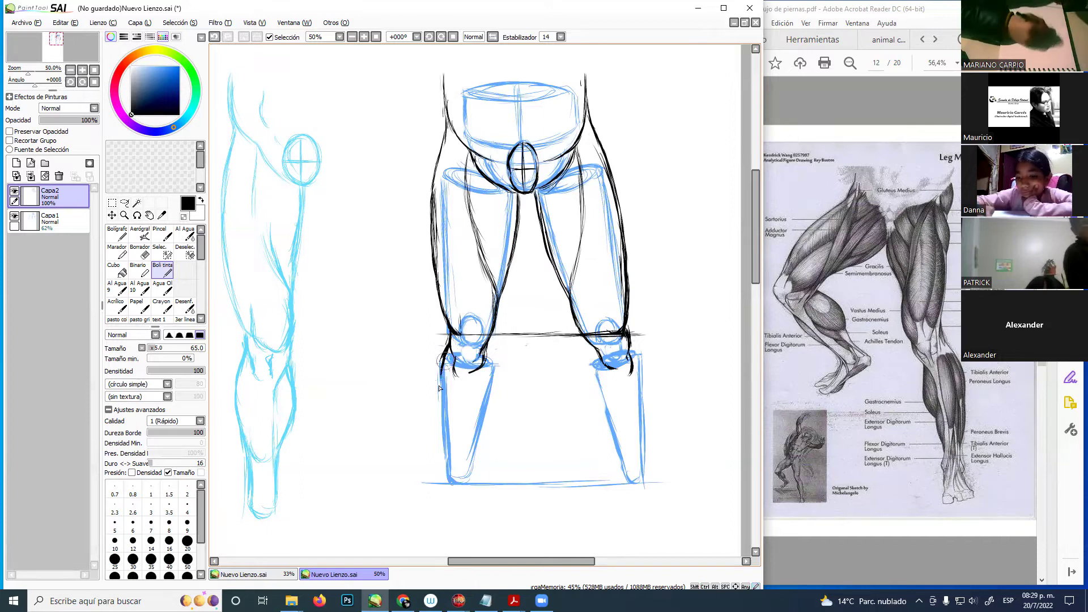
{"action": "left_click_drag", "start_coordinate": [441, 364], "coordinate": [443, 417]}
{"action": "left_click_drag", "start_coordinate": [451, 357], "coordinate": [448, 441]}
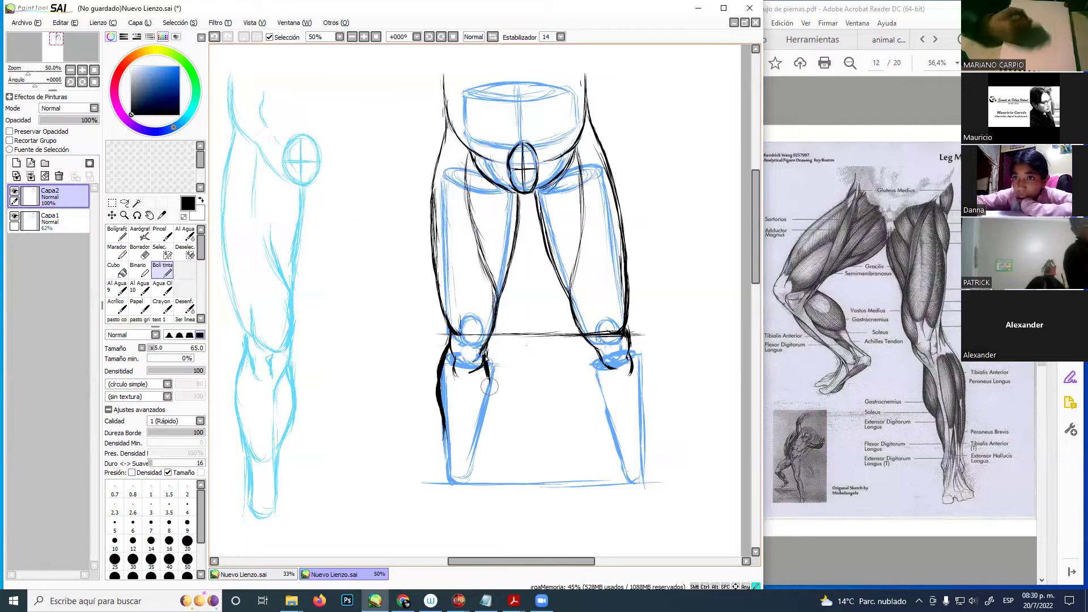
{"action": "mouse_move", "coordinate": [484, 357]}
{"action": "left_mouse_down"}
{"action": "mouse_move", "coordinate": [489, 388]}
{"action": "mouse_move", "coordinate": [469, 450]}
{"action": "left_mouse_up"}
{"action": "mouse_move", "coordinate": [487, 410]}
{"action": "left_mouse_down"}
{"action": "mouse_move", "coordinate": [473, 443]}
{"action": "mouse_move", "coordinate": [486, 431]}
{"action": "mouse_move", "coordinate": [439, 409]}
{"action": "mouse_move", "coordinate": [476, 461]}
{"action": "mouse_move", "coordinate": [478, 438]}
{"action": "mouse_move", "coordinate": [468, 452]}
{"action": "mouse_move", "coordinate": [446, 438]}
{"action": "left_mouse_up"}
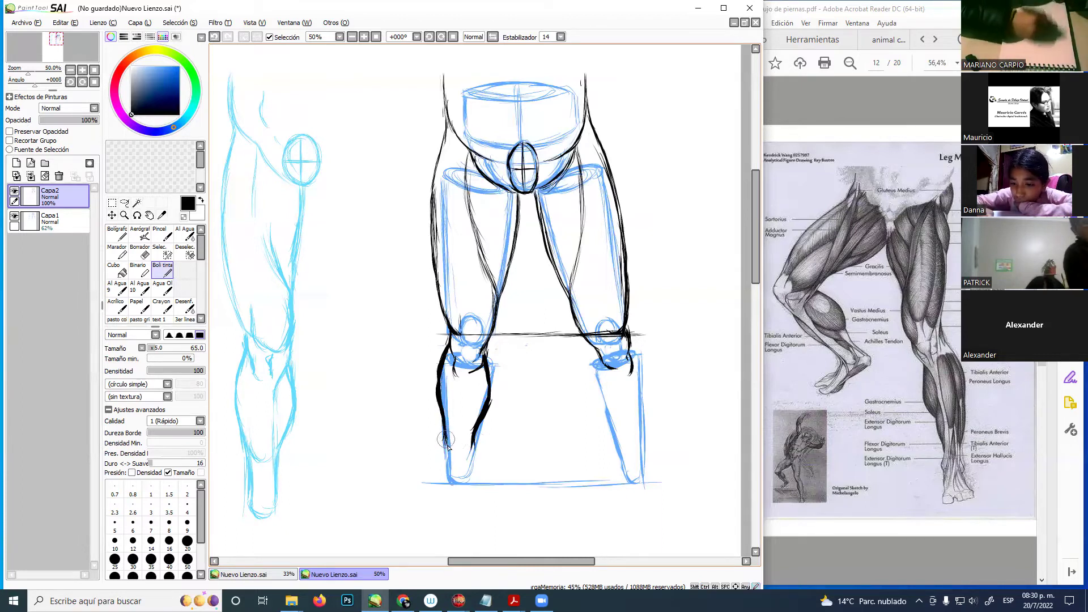
{"action": "mouse_move", "coordinate": [450, 439]}
{"action": "left_mouse_down"}
{"action": "mouse_move", "coordinate": [472, 446]}
{"action": "mouse_move", "coordinate": [451, 449]}
{"action": "mouse_move", "coordinate": [468, 442]}
{"action": "mouse_move", "coordinate": [451, 468]}
{"action": "mouse_move", "coordinate": [447, 448]}
{"action": "mouse_move", "coordinate": [447, 479]}
{"action": "mouse_move", "coordinate": [446, 449]}
{"action": "mouse_move", "coordinate": [447, 482]}
{"action": "mouse_move", "coordinate": [448, 446]}
{"action": "mouse_move", "coordinate": [457, 472]}
{"action": "mouse_move", "coordinate": [476, 444]}
{"action": "mouse_move", "coordinate": [469, 472]}
{"action": "mouse_move", "coordinate": [477, 437]}
{"action": "mouse_move", "coordinate": [469, 486]}
{"action": "mouse_move", "coordinate": [452, 453]}
{"action": "mouse_move", "coordinate": [468, 485]}
{"action": "left_mouse_up"}
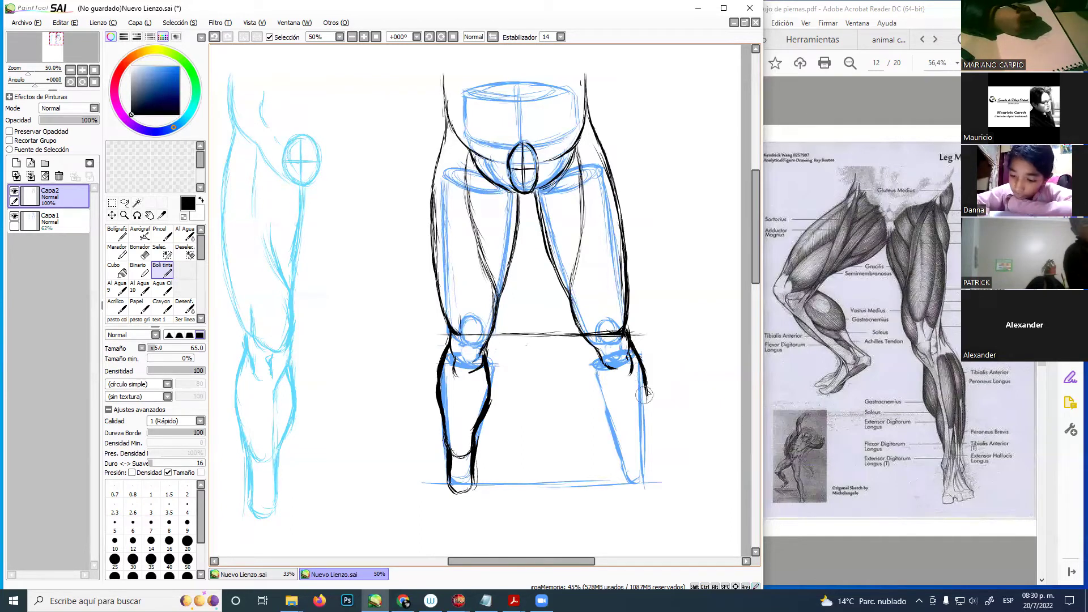
- Ink the outer and inner calf contours of the right leg, curving from the knee toward the ankle
{"action": "left_click_drag", "start_coordinate": [646, 381], "coordinate": [644, 451]}
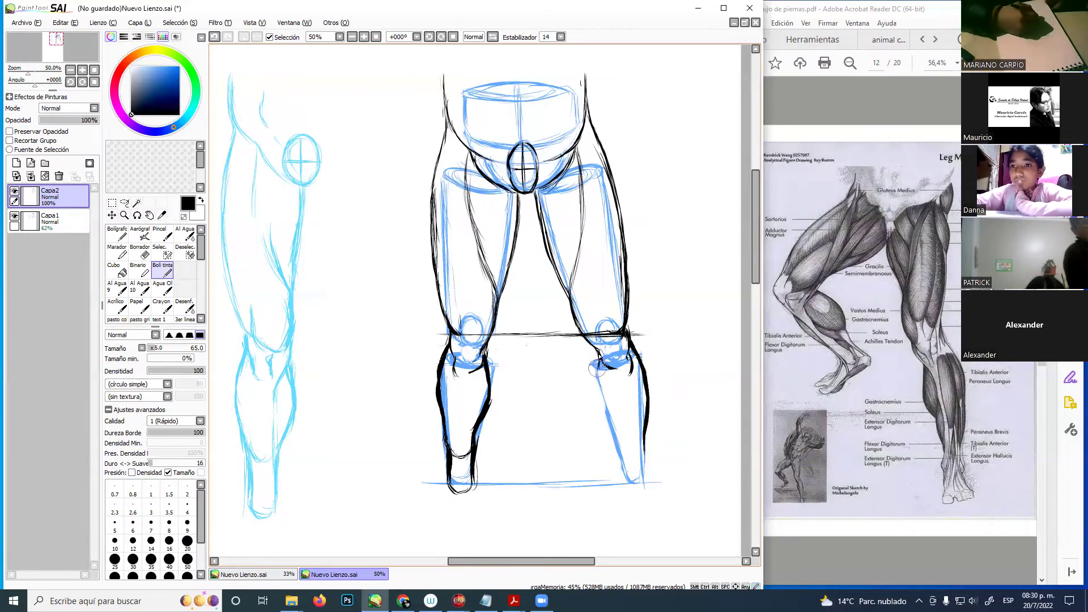
{"action": "left_click_drag", "start_coordinate": [601, 379], "coordinate": [615, 428]}
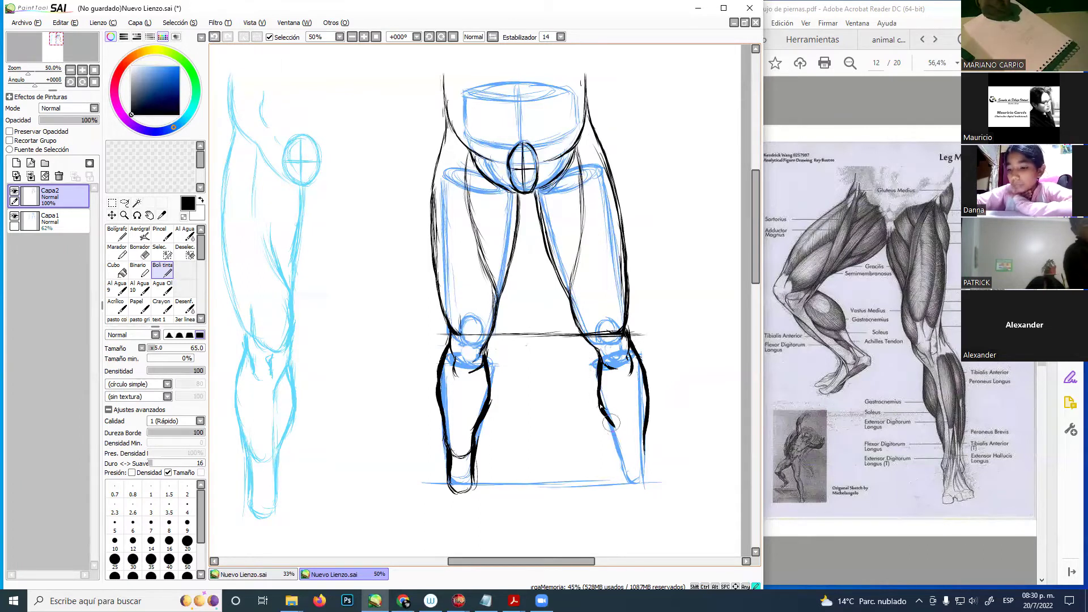
{"action": "left_click_drag", "start_coordinate": [599, 389], "coordinate": [623, 455]}
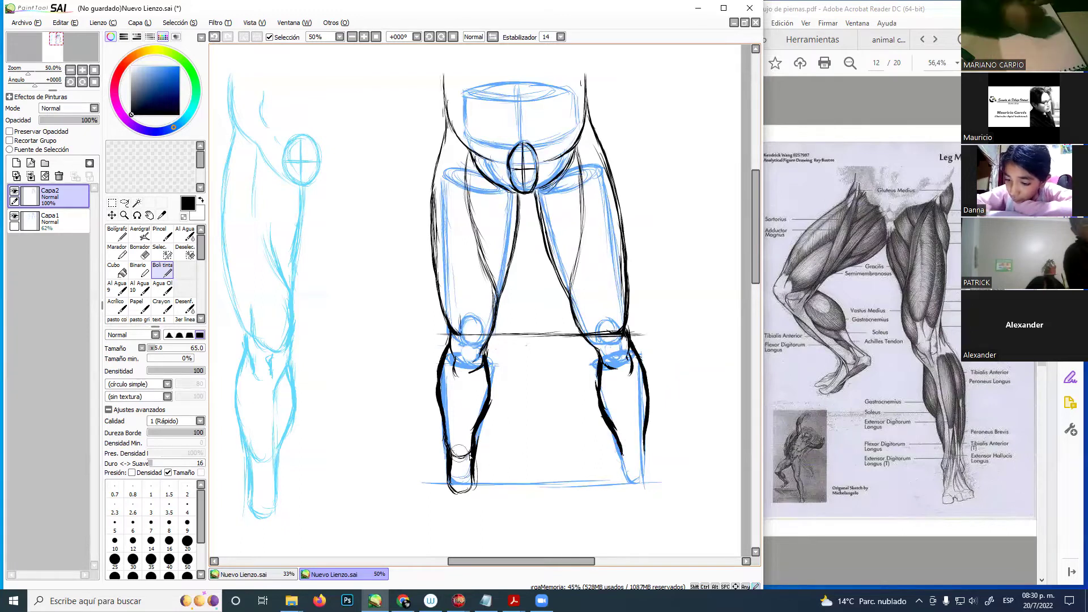
- Draw a horizontal guide line across both lower legs where the calves end, and ink the rounded ankle ends of both legs
{"action": "mouse_move", "coordinate": [432, 454]}
{"action": "left_mouse_down"}
{"action": "mouse_move", "coordinate": [691, 456]}
{"action": "mouse_move", "coordinate": [618, 448]}
{"action": "mouse_move", "coordinate": [640, 452]}
{"action": "mouse_move", "coordinate": [643, 437]}
{"action": "mouse_move", "coordinate": [624, 478]}
{"action": "left_mouse_up"}
{"action": "mouse_move", "coordinate": [622, 461]}
{"action": "left_mouse_down"}
{"action": "mouse_move", "coordinate": [623, 487]}
{"action": "mouse_move", "coordinate": [645, 442]}
{"action": "mouse_move", "coordinate": [648, 486]}
{"action": "mouse_move", "coordinate": [623, 483]}
{"action": "mouse_move", "coordinate": [649, 489]}
{"action": "left_mouse_up"}
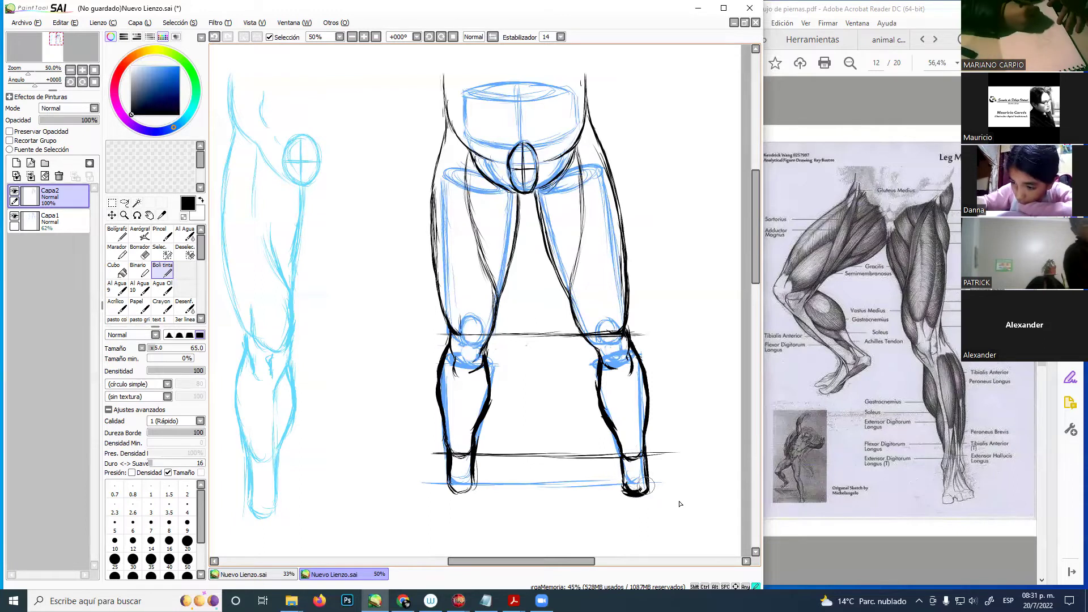
{"action": "mouse_move", "coordinate": [456, 486]}
{"action": "left_mouse_down"}
{"action": "mouse_move", "coordinate": [451, 494]}
{"action": "mouse_move", "coordinate": [474, 489]}
{"action": "mouse_move", "coordinate": [453, 485]}
{"action": "mouse_move", "coordinate": [471, 489]}
{"action": "mouse_move", "coordinate": [453, 492]}
{"action": "mouse_move", "coordinate": [463, 496]}
{"action": "left_mouse_up"}
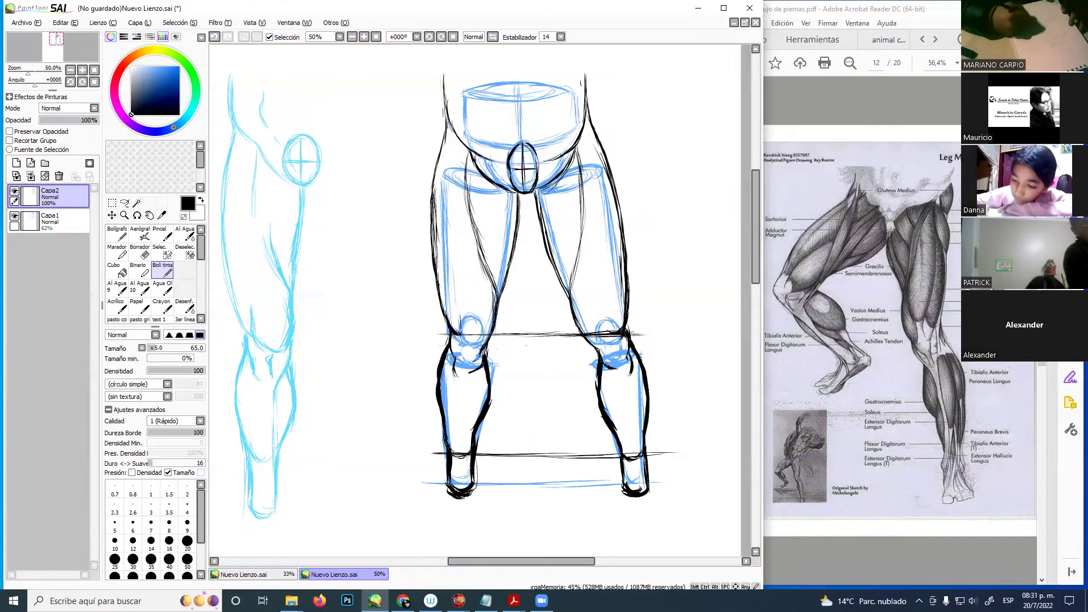
{"action": "left_click", "coordinate": [404, 601]}
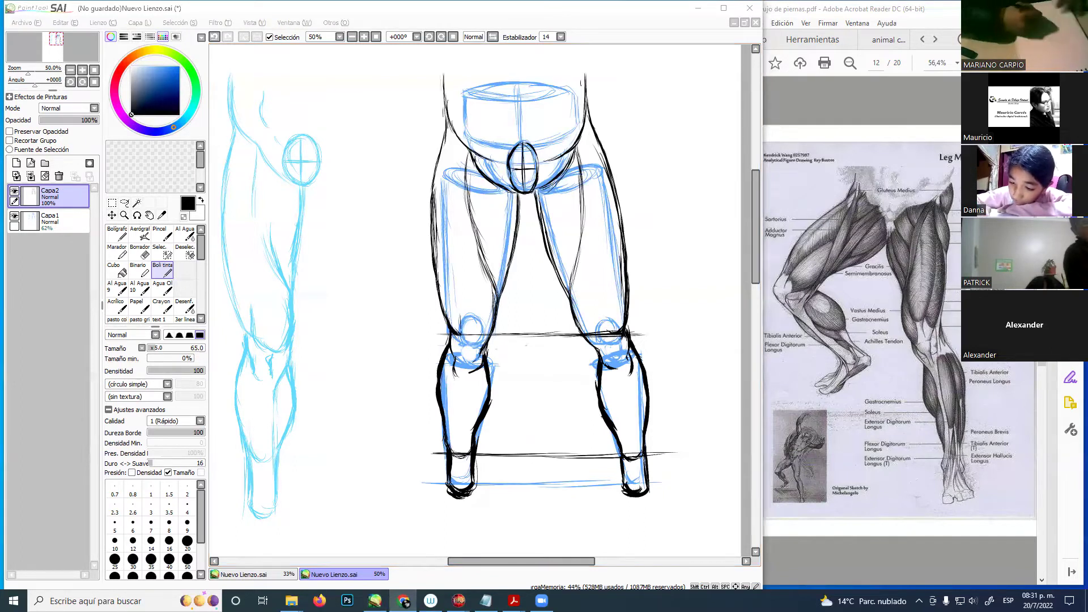
{"action": "left_click", "coordinate": [645, 16]}
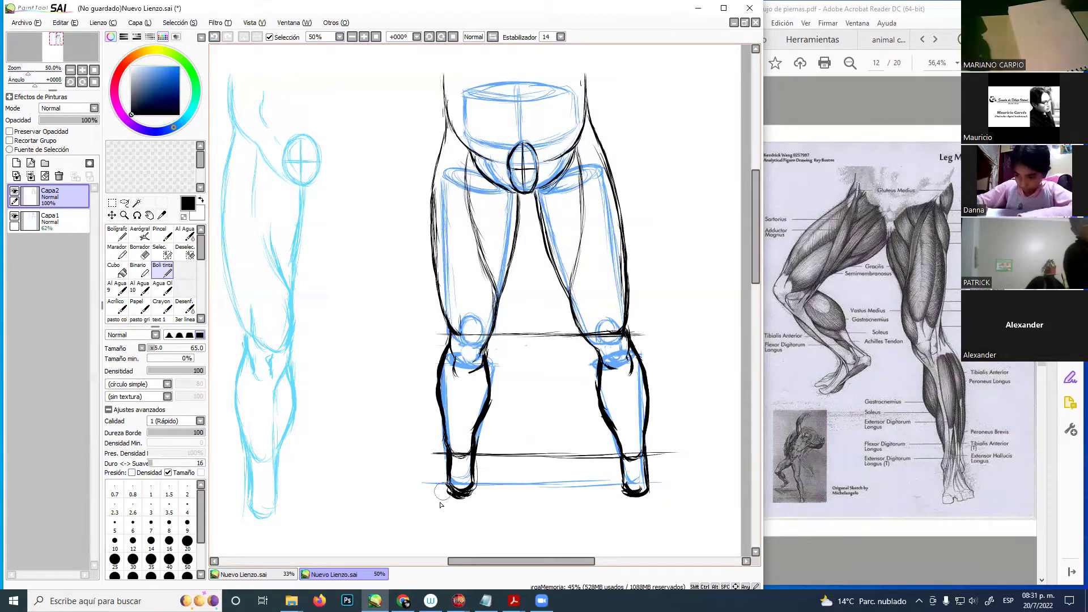
- Ink short flaring side lines below the left ankle to start the foot
{"action": "left_click_drag", "start_coordinate": [443, 506], "coordinate": [448, 486]}
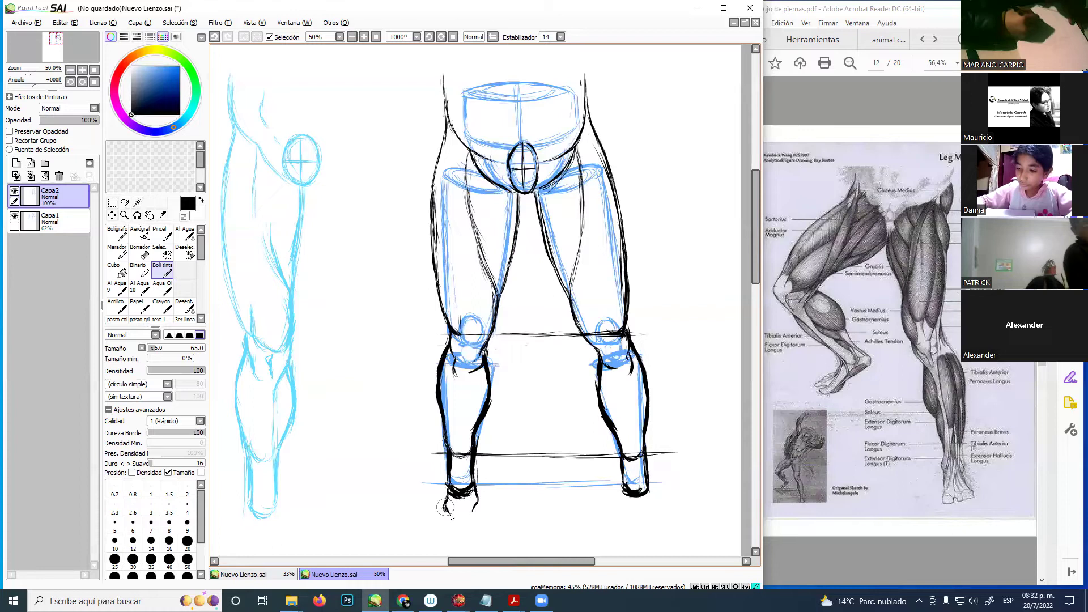
- Try a diagonal line across the left ankle to show its slant, and a second slanted stroke across the calf
{"action": "left_click_drag", "start_coordinate": [452, 507], "coordinate": [491, 491]}
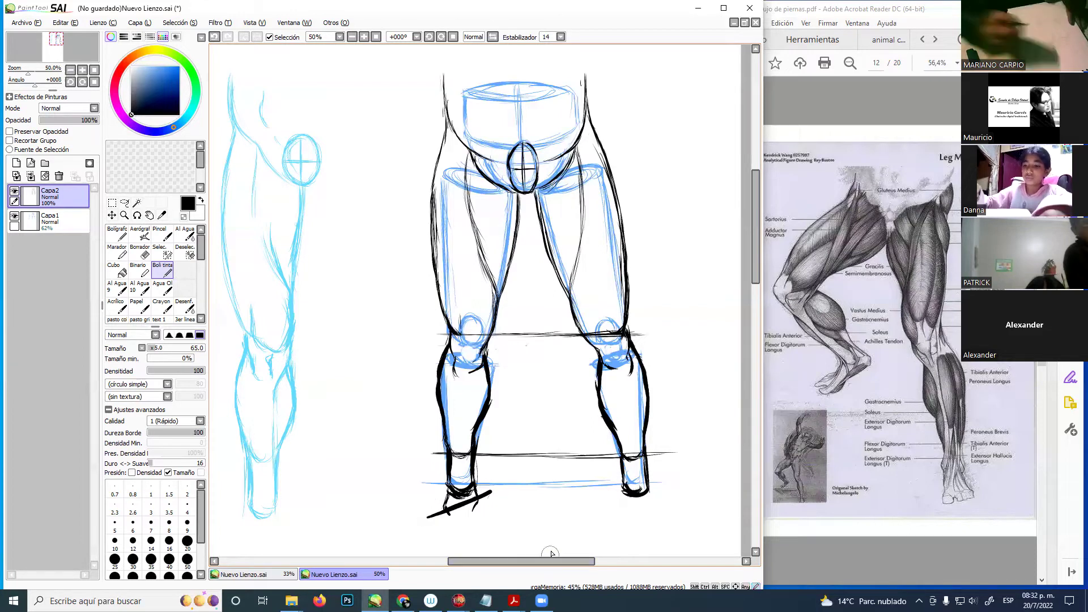
{"action": "left_click_drag", "start_coordinate": [413, 348], "coordinate": [511, 414]}
{"action": "left_click_drag", "start_coordinate": [492, 491], "coordinate": [425, 517]}
{"action": "key", "text": "ctrl+z"}
{"action": "key", "text": "ctrl+z"}
{"action": "key", "text": "ctrl+z"}
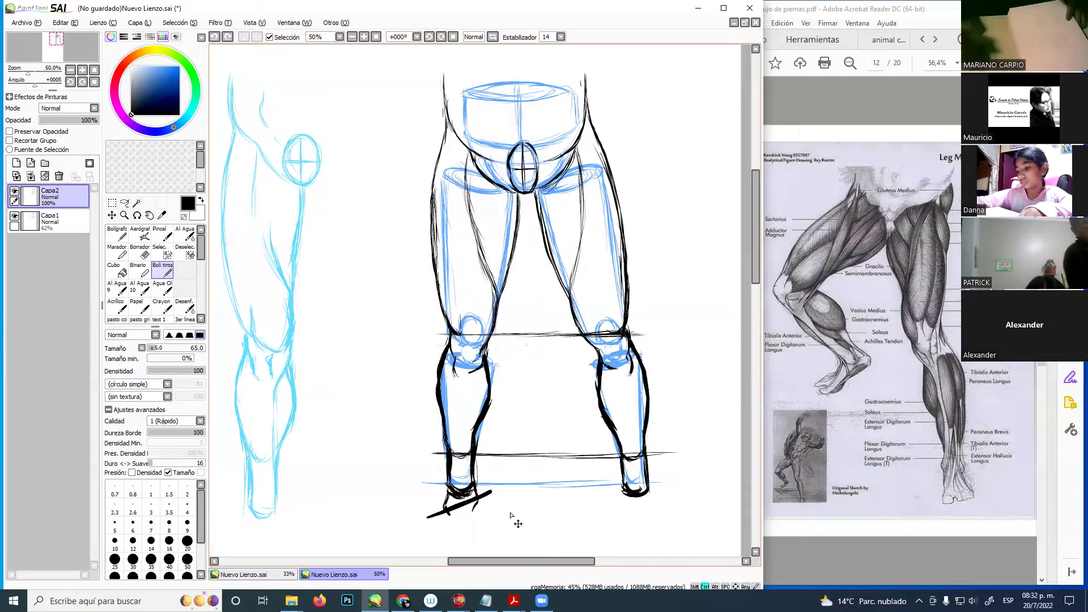
- Ink short flaring side lines below the right ankle
{"action": "mouse_move", "coordinate": [627, 492]}
{"action": "left_mouse_down"}
{"action": "mouse_move", "coordinate": [626, 513]}
{"action": "mouse_move", "coordinate": [649, 500]}
{"action": "mouse_move", "coordinate": [646, 516]}
{"action": "left_mouse_up"}
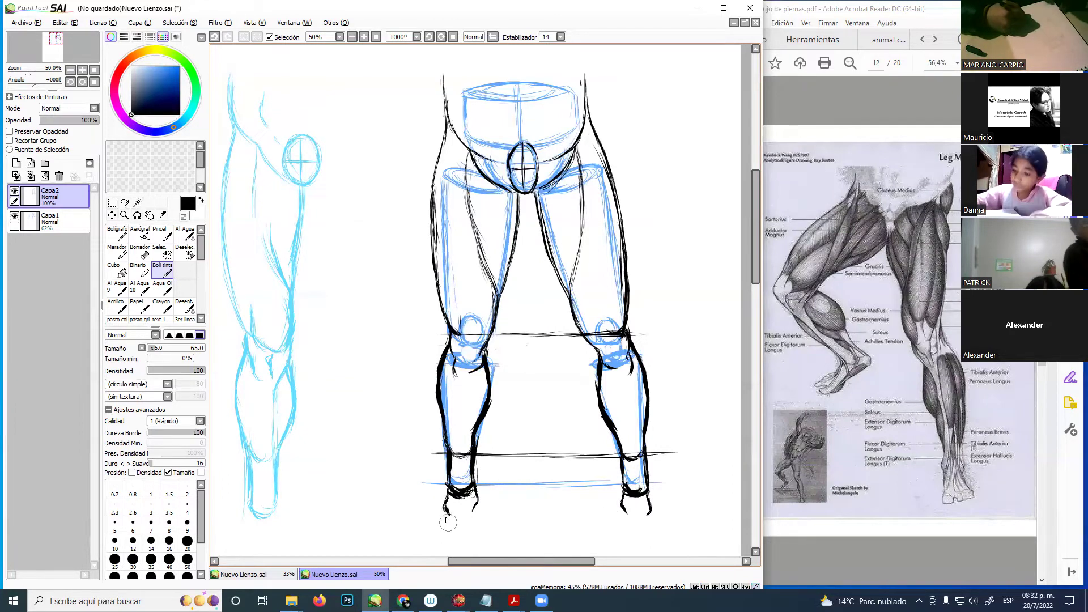
- Ink the wedge-shaped outline of the left foot below its ankle, widening towards the toes
{"action": "left_click_drag", "start_coordinate": [449, 513], "coordinate": [433, 549]}
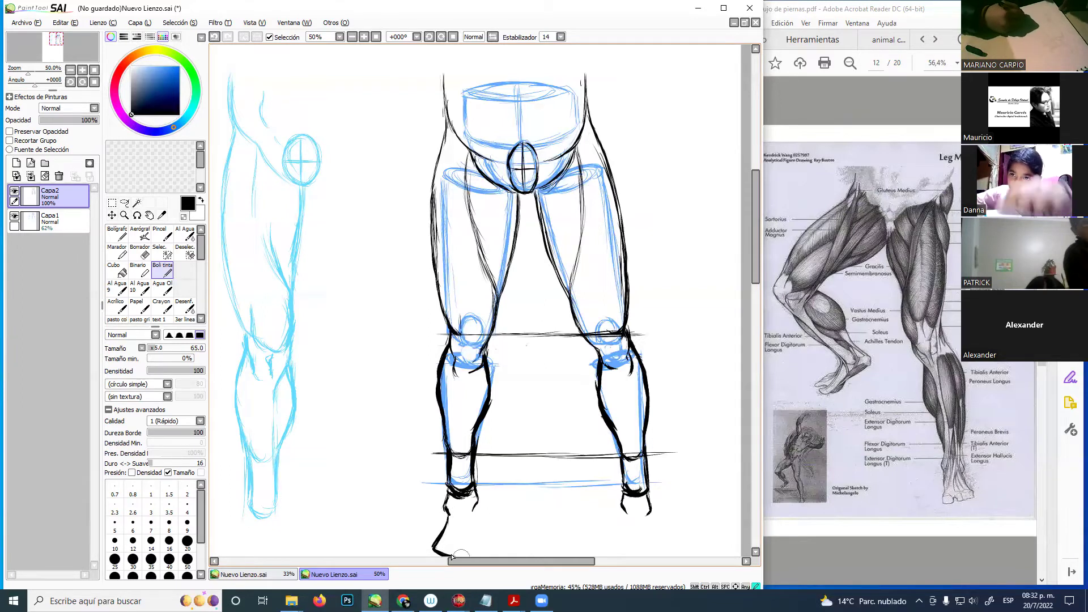
{"action": "left_click_drag", "start_coordinate": [574, 481], "coordinate": [590, 449]}
{"action": "left_click_drag", "start_coordinate": [507, 516], "coordinate": [510, 514]}
{"action": "mouse_move", "coordinate": [445, 527]}
{"action": "left_mouse_down"}
{"action": "mouse_move", "coordinate": [479, 542]}
{"action": "mouse_move", "coordinate": [483, 510]}
{"action": "mouse_move", "coordinate": [483, 539]}
{"action": "mouse_move", "coordinate": [484, 483]}
{"action": "mouse_move", "coordinate": [482, 517]}
{"action": "left_mouse_up"}
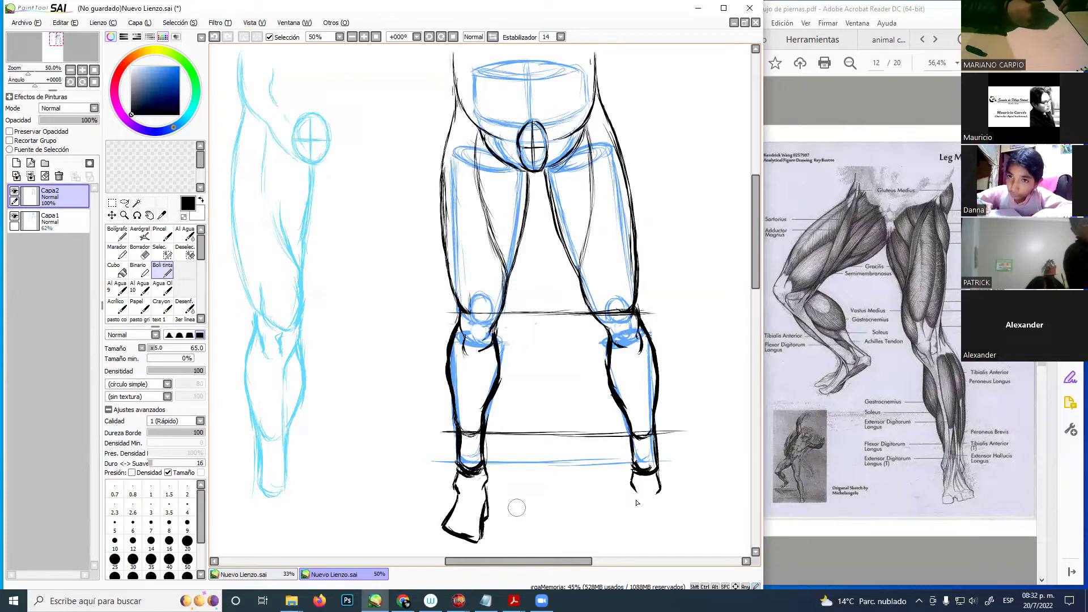
- Draw a horizontal ground line under both feet and ink the right foot's flaring outline down to it
{"action": "mouse_move", "coordinate": [634, 502]}
{"action": "left_mouse_down"}
{"action": "mouse_move", "coordinate": [633, 488]}
{"action": "mouse_move", "coordinate": [627, 503]}
{"action": "left_mouse_up"}
{"action": "left_click_drag", "start_coordinate": [430, 545], "coordinate": [567, 546]}
{"action": "left_click_drag", "start_coordinate": [466, 548], "coordinate": [572, 546]}
{"action": "left_click_drag", "start_coordinate": [498, 547], "coordinate": [680, 546]}
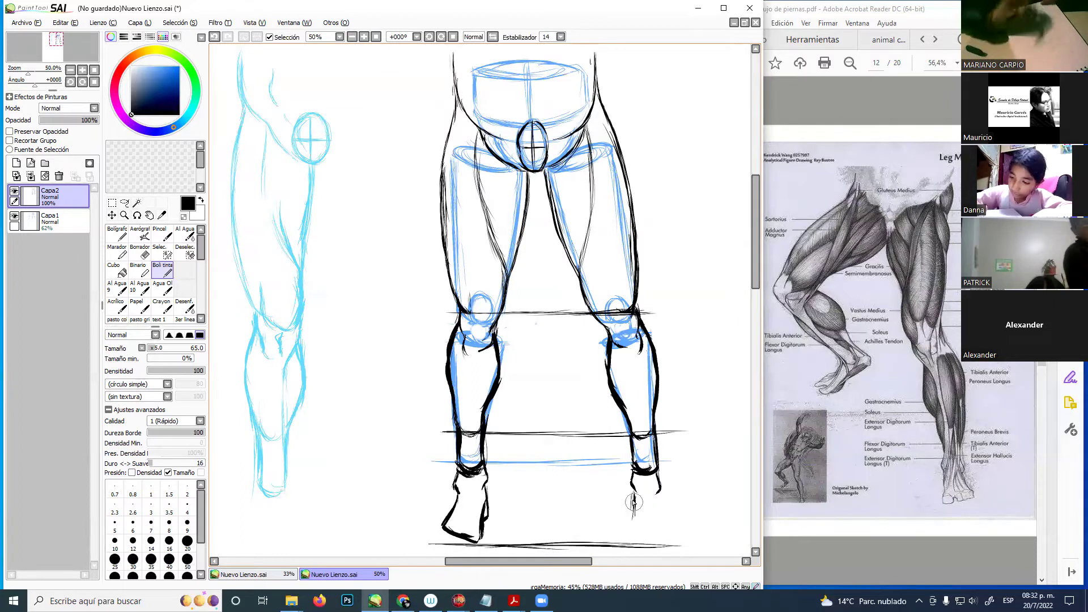
{"action": "mouse_move", "coordinate": [658, 487]}
{"action": "left_mouse_down"}
{"action": "mouse_move", "coordinate": [683, 530]}
{"action": "mouse_move", "coordinate": [647, 544]}
{"action": "mouse_move", "coordinate": [638, 535]}
{"action": "mouse_move", "coordinate": [655, 545]}
{"action": "mouse_move", "coordinate": [678, 533]}
{"action": "mouse_move", "coordinate": [633, 533]}
{"action": "mouse_move", "coordinate": [635, 499]}
{"action": "mouse_move", "coordinate": [635, 539]}
{"action": "left_mouse_up"}
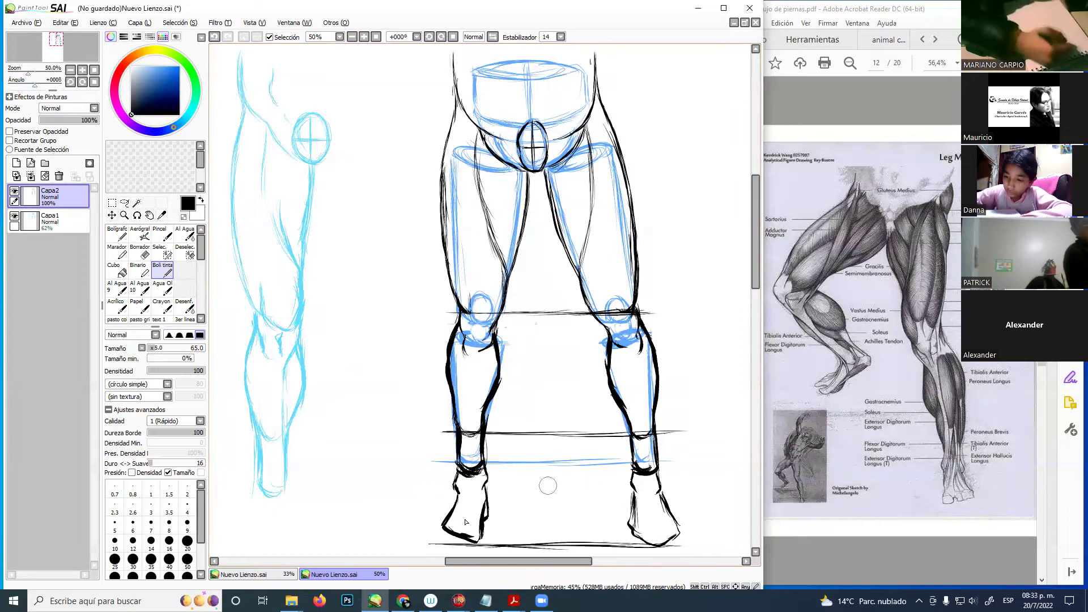
- Reinforce the left foot's outer and lower contour in black and erase the excess ink inside it
{"action": "mouse_move", "coordinate": [453, 504]}
{"action": "left_mouse_down"}
{"action": "mouse_move", "coordinate": [440, 529]}
{"action": "mouse_move", "coordinate": [477, 541]}
{"action": "mouse_move", "coordinate": [453, 543]}
{"action": "mouse_move", "coordinate": [479, 539]}
{"action": "left_mouse_up"}
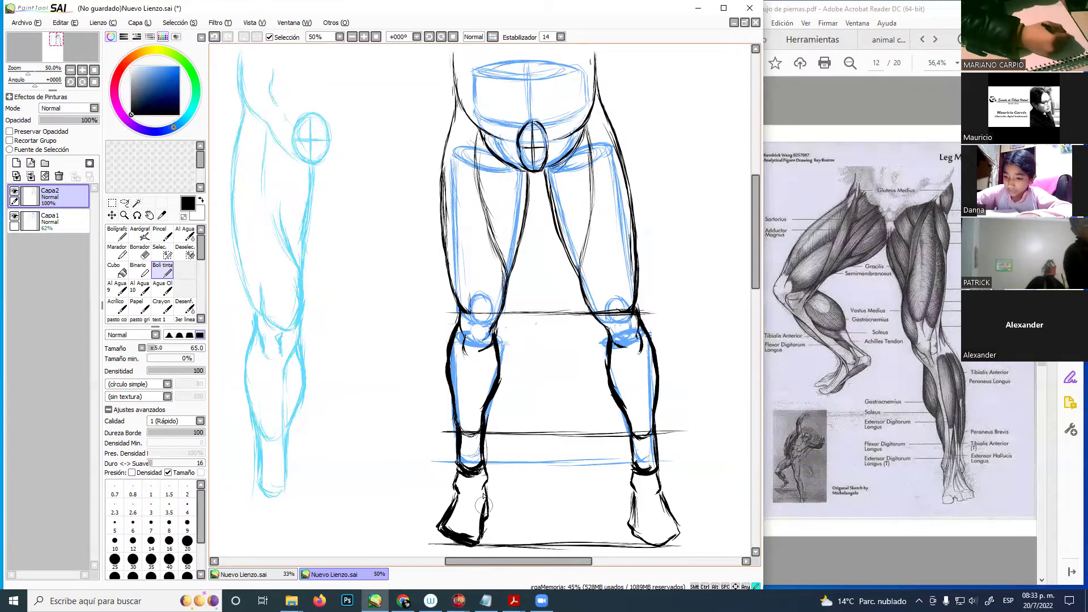
{"action": "key", "text": "e"}
{"action": "mouse_move", "coordinate": [463, 523]}
{"action": "left_mouse_down"}
{"action": "mouse_move", "coordinate": [452, 528]}
{"action": "mouse_move", "coordinate": [467, 538]}
{"action": "mouse_move", "coordinate": [459, 502]}
{"action": "left_mouse_up"}
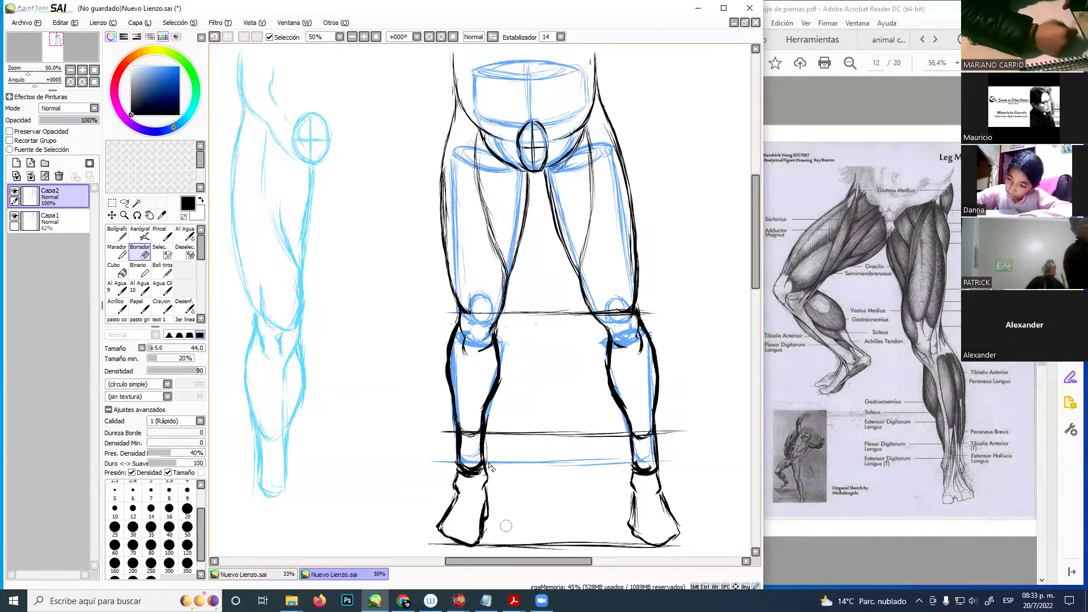
- Centre both leg drawings in view and capture them in a screen snip
{"action": "left_click_drag", "start_coordinate": [570, 321], "coordinate": [583, 318]}
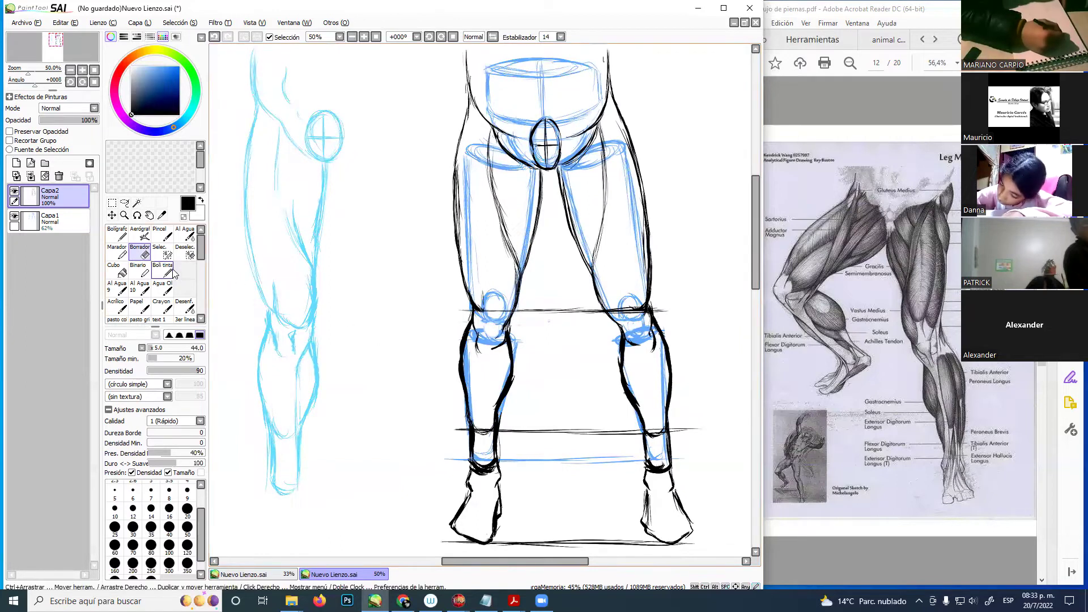
{"action": "scroll", "coordinate": [607, 277], "scroll_direction": "left", "scroll_amount": 2}
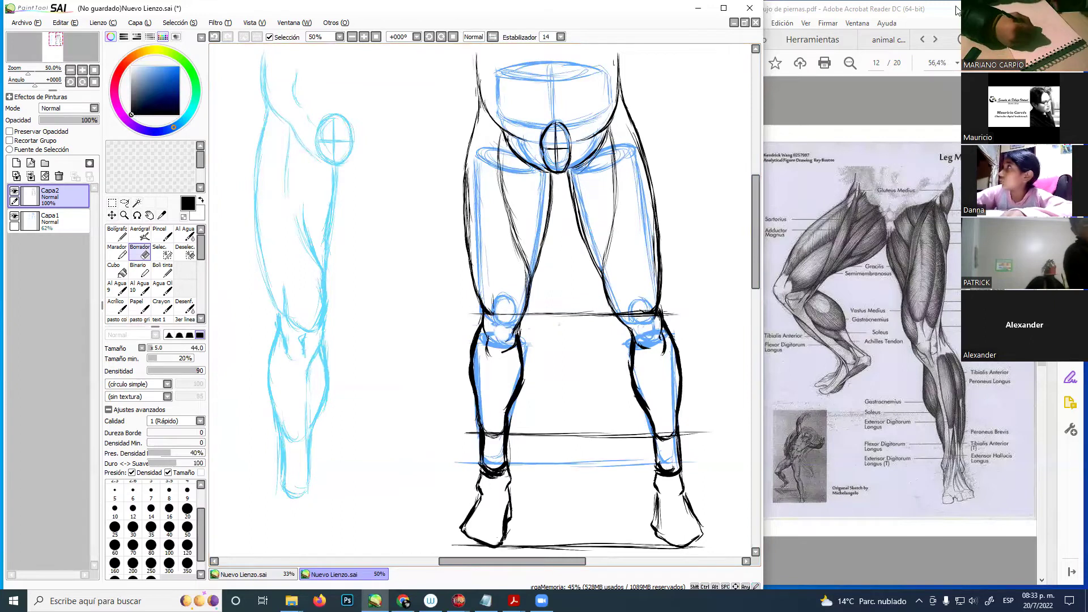
{"action": "key", "text": "super+shift+s"}
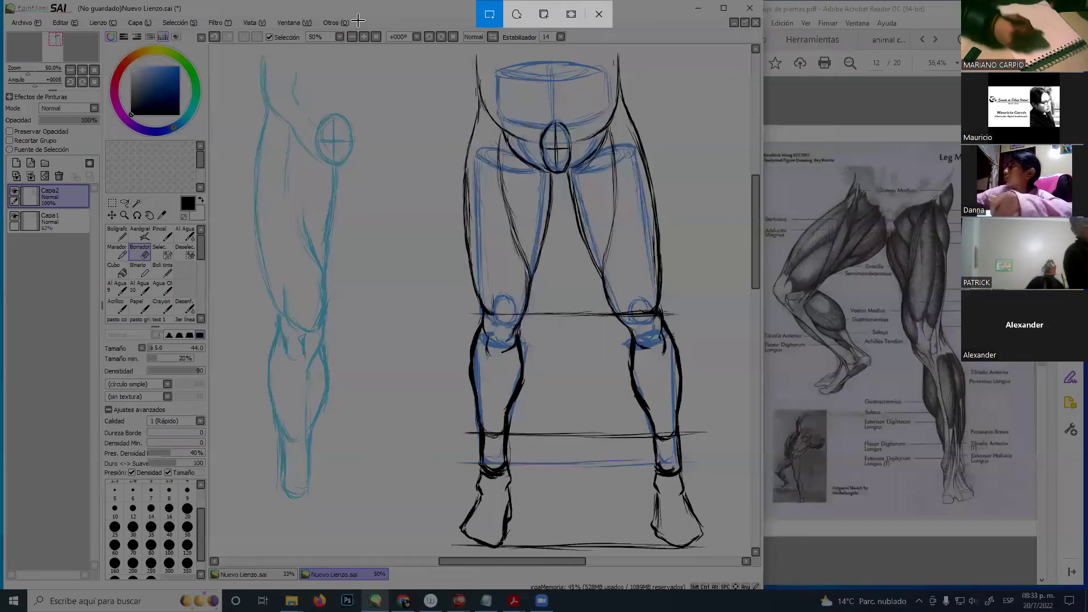
{"action": "left_click_drag", "start_coordinate": [798, 347], "coordinate": [1056, 563]}
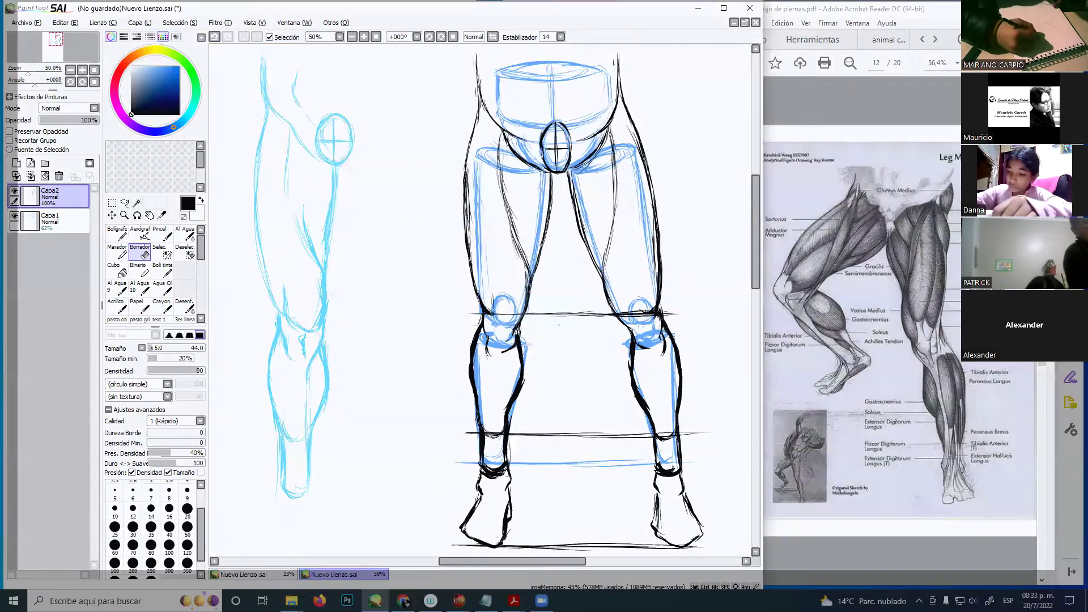
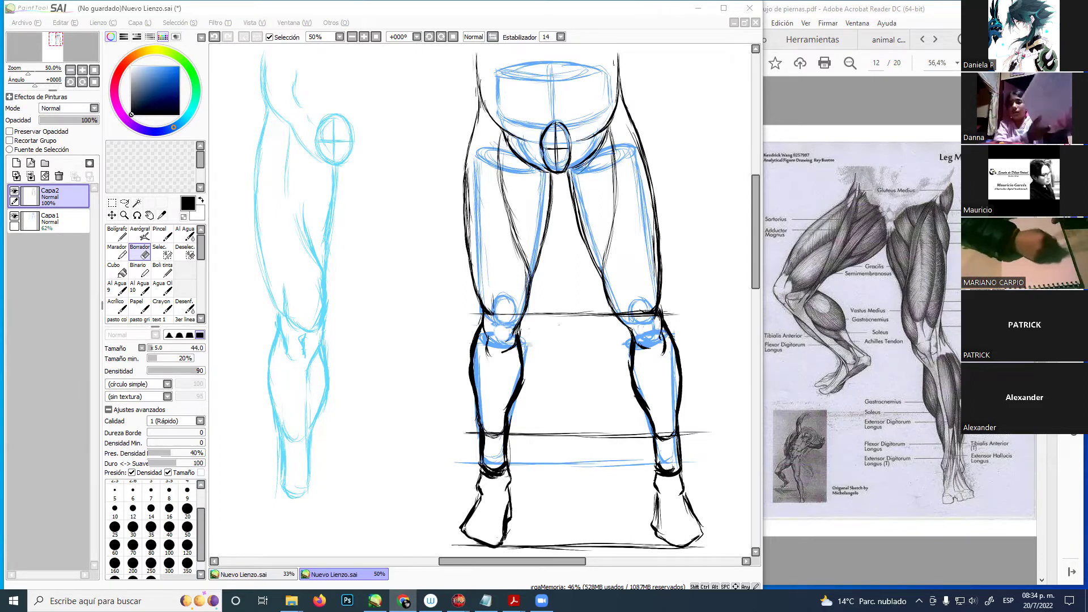
- Try long orange Boli tinta strokes along the outer and inner sides of the left leg to show its rhythm, and undo them
{"action": "left_click", "coordinate": [507, 369]}
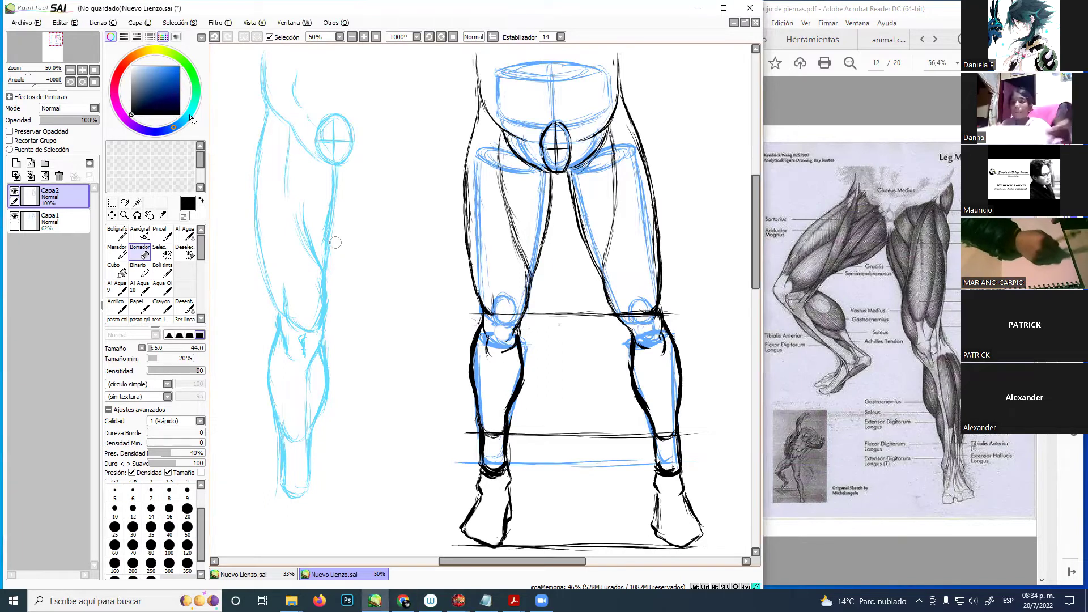
{"action": "left_click", "coordinate": [134, 57]}
{"action": "left_click_drag", "start_coordinate": [164, 86], "coordinate": [179, 66]}
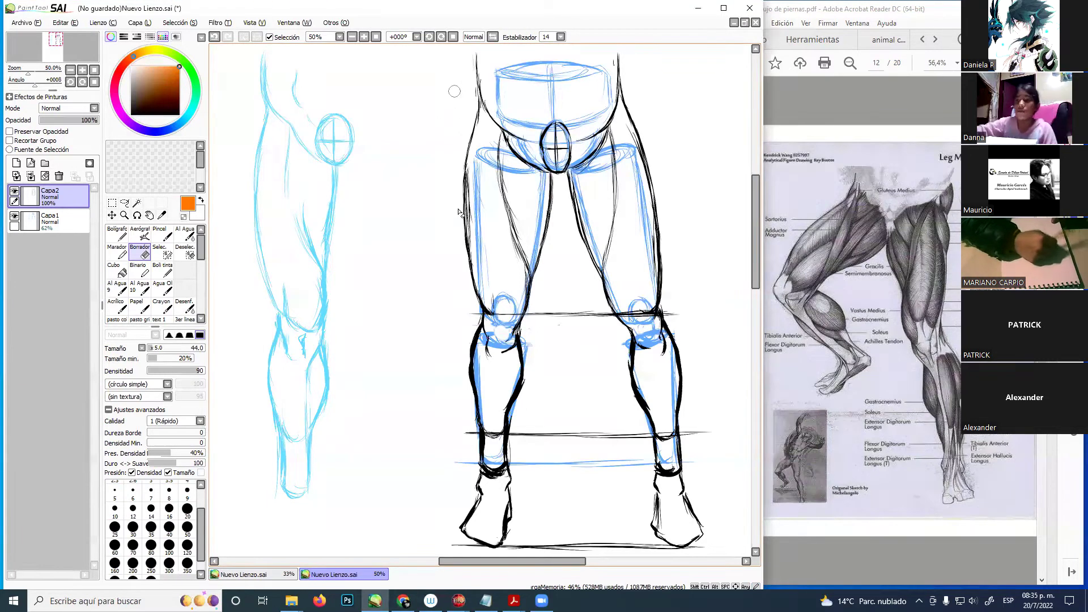
{"action": "left_click", "coordinate": [166, 270]}
{"action": "mouse_move", "coordinate": [462, 76]}
{"action": "left_mouse_down"}
{"action": "mouse_move", "coordinate": [454, 116]}
{"action": "mouse_move", "coordinate": [461, 390]}
{"action": "mouse_move", "coordinate": [479, 460]}
{"action": "left_mouse_up"}
{"action": "key", "text": "ctrl+z"}
{"action": "mouse_move", "coordinate": [460, 97]}
{"action": "left_mouse_down"}
{"action": "mouse_move", "coordinate": [446, 198]}
{"action": "mouse_move", "coordinate": [468, 482]}
{"action": "left_mouse_up"}
{"action": "mouse_move", "coordinate": [561, 190]}
{"action": "left_mouse_down"}
{"action": "mouse_move", "coordinate": [520, 425]}
{"action": "mouse_move", "coordinate": [522, 480]}
{"action": "left_mouse_up"}
{"action": "key", "text": "ctrl+z"}
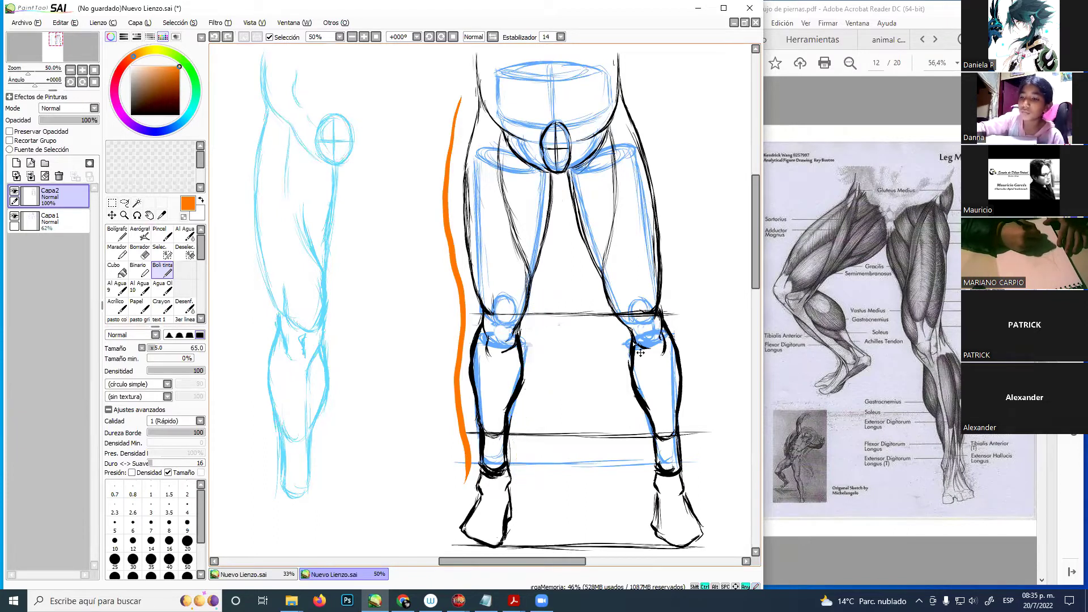
{"action": "key", "text": "ctrl+z"}
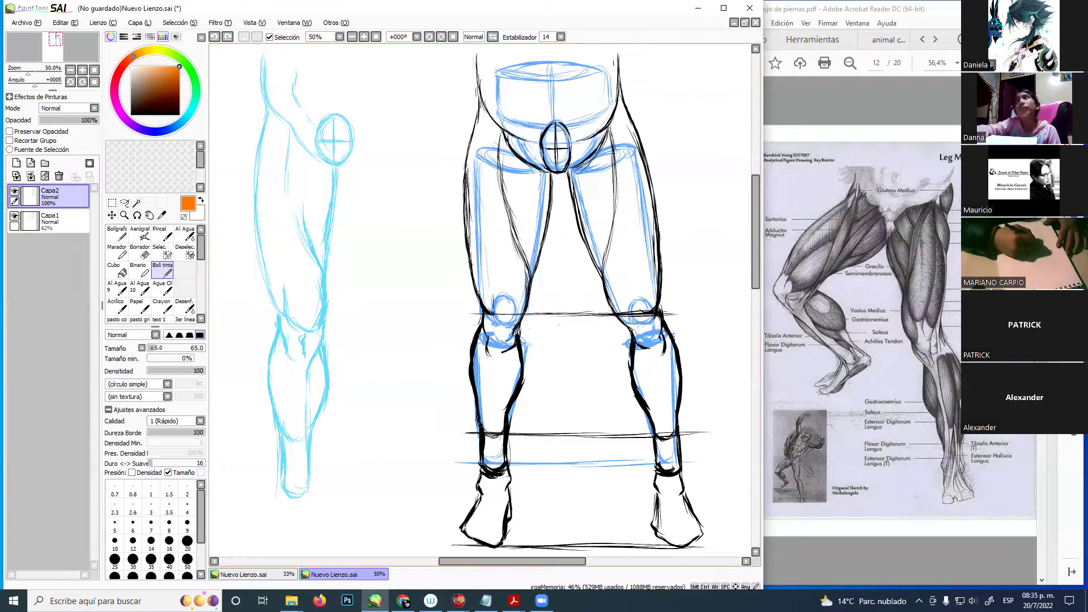
{"action": "key", "text": "alt+Tab"}
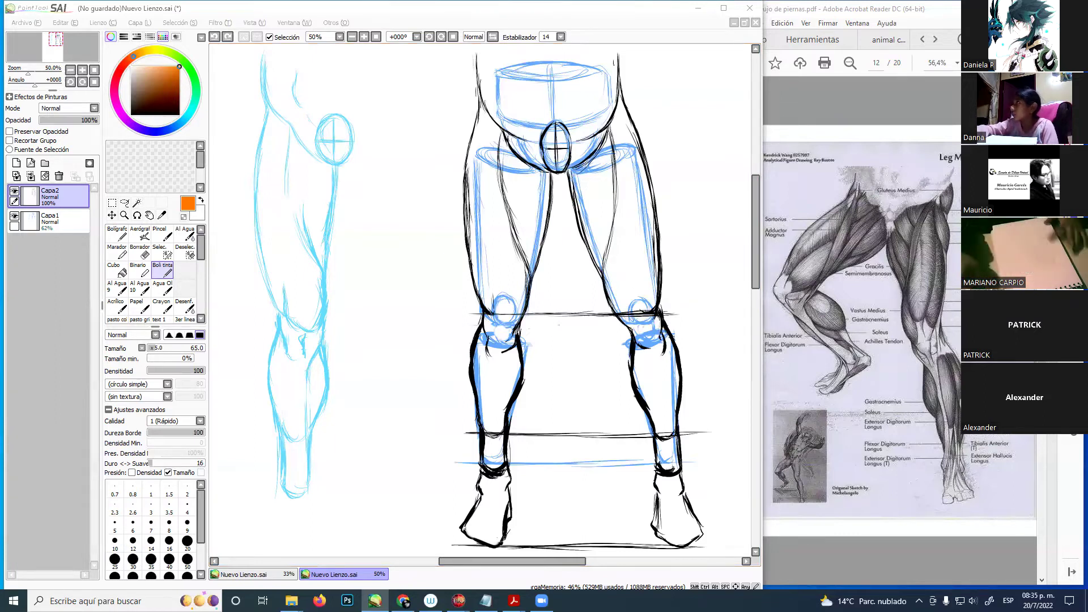
{"action": "left_click", "coordinate": [60, 305]}
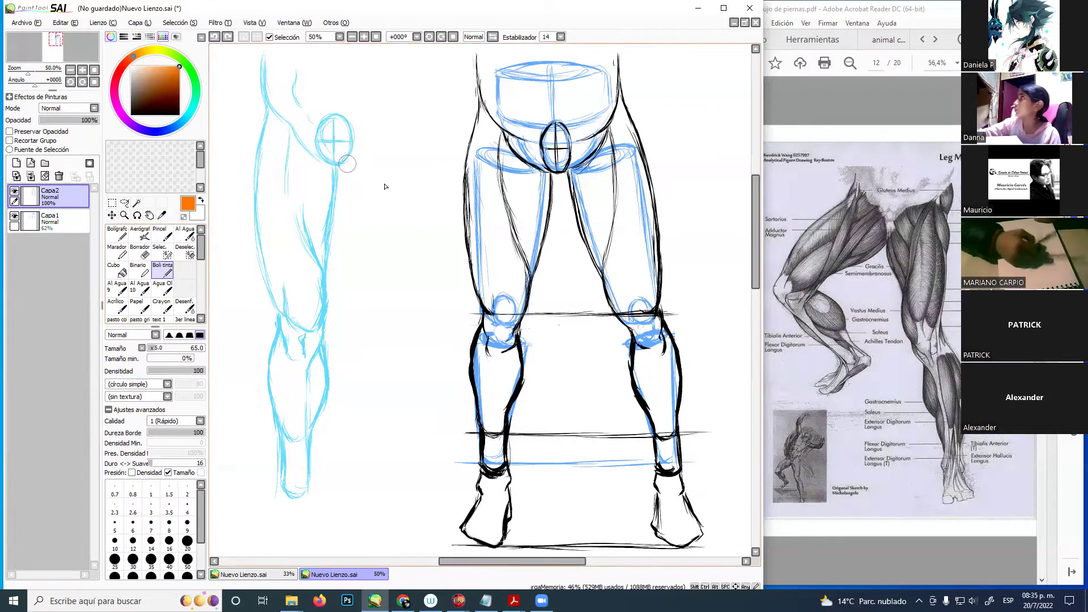
- Try orange S-curves running from each hip down across the thigh to the inner knee, and undo both
{"action": "mouse_move", "coordinate": [502, 128]}
{"action": "left_mouse_down"}
{"action": "mouse_move", "coordinate": [498, 198]}
{"action": "mouse_move", "coordinate": [533, 278]}
{"action": "mouse_move", "coordinate": [510, 328]}
{"action": "left_mouse_up"}
{"action": "mouse_move", "coordinate": [612, 126]}
{"action": "left_mouse_down"}
{"action": "mouse_move", "coordinate": [620, 166]}
{"action": "mouse_move", "coordinate": [604, 296]}
{"action": "left_mouse_up"}
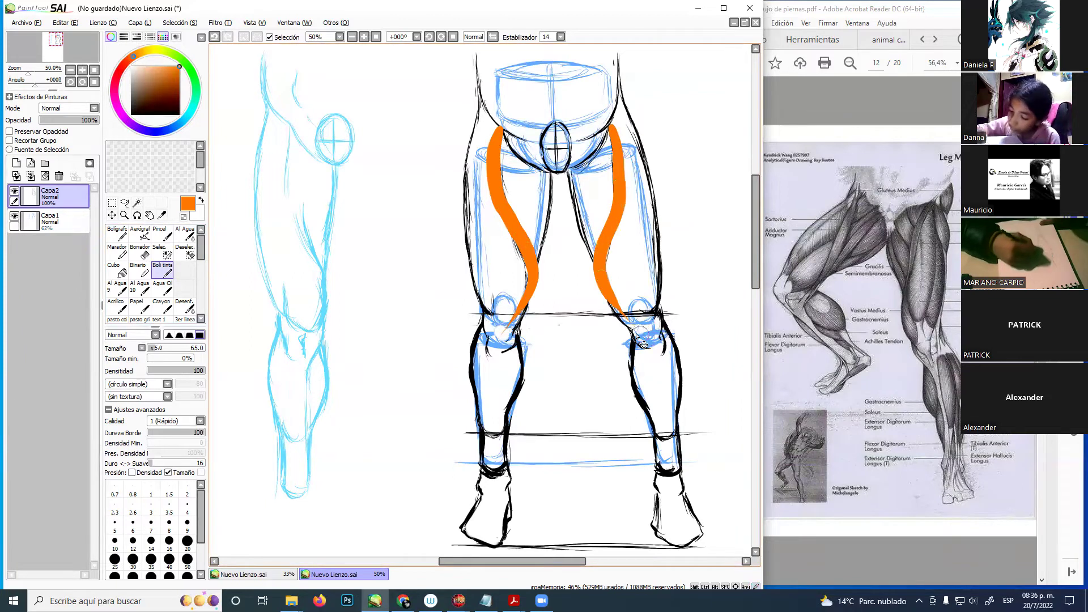
{"action": "key", "text": "ctrl+z"}
{"action": "key", "text": "ctrl+z"}
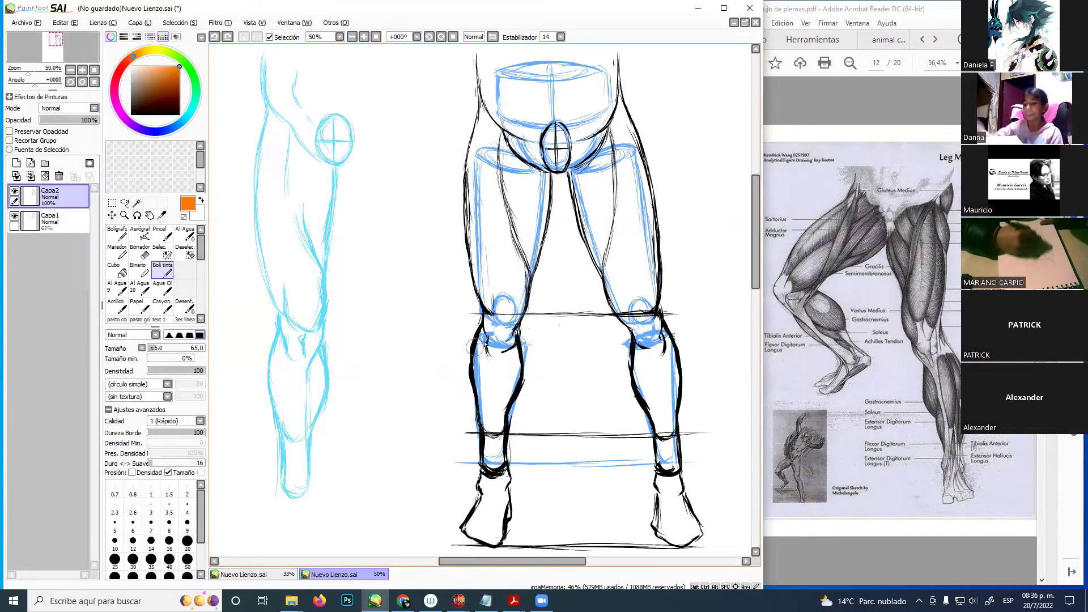
- Try orange strokes from the left knee down the shin to the ankle, and undo them
{"action": "mouse_move", "coordinate": [485, 338]}
{"action": "left_mouse_down"}
{"action": "mouse_move", "coordinate": [482, 422]}
{"action": "mouse_move", "coordinate": [483, 381]}
{"action": "mouse_move", "coordinate": [486, 418]}
{"action": "left_mouse_up"}
{"action": "mouse_move", "coordinate": [479, 343]}
{"action": "left_mouse_down"}
{"action": "mouse_move", "coordinate": [479, 388]}
{"action": "mouse_move", "coordinate": [514, 348]}
{"action": "mouse_move", "coordinate": [508, 399]}
{"action": "mouse_move", "coordinate": [516, 346]}
{"action": "mouse_move", "coordinate": [511, 400]}
{"action": "mouse_move", "coordinate": [517, 341]}
{"action": "mouse_move", "coordinate": [504, 459]}
{"action": "left_mouse_up"}
{"action": "key", "text": "ctrl+z"}
{"action": "key", "text": "ctrl+z"}
{"action": "key", "text": "ctrl+z"}
{"action": "key", "text": "ctrl+z"}
{"action": "key", "text": "ctrl+z"}
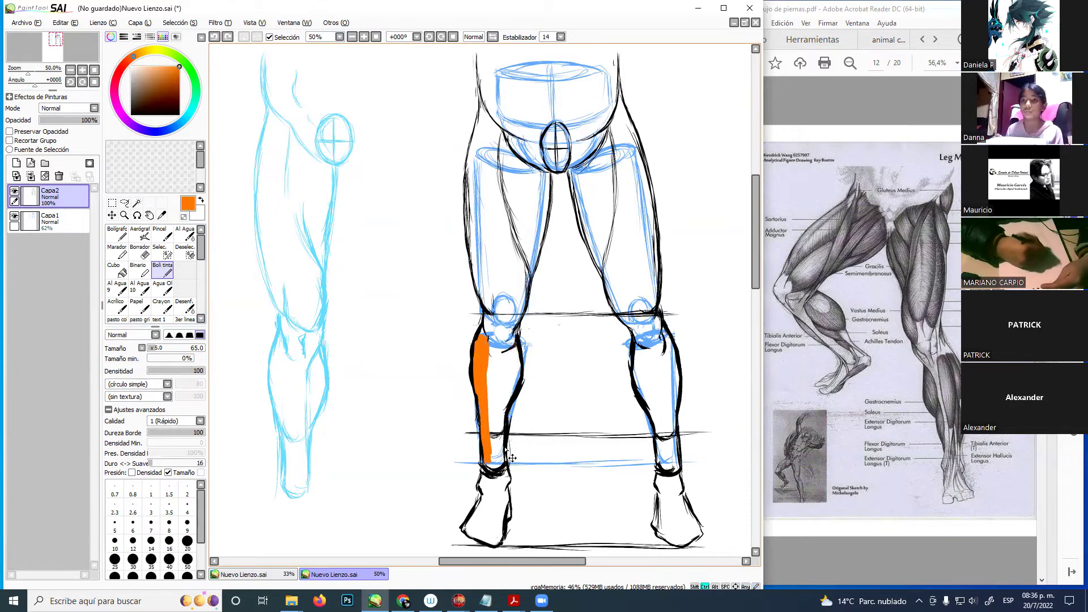
{"action": "key", "text": "ctrl+z"}
{"action": "key", "text": "ctrl+z"}
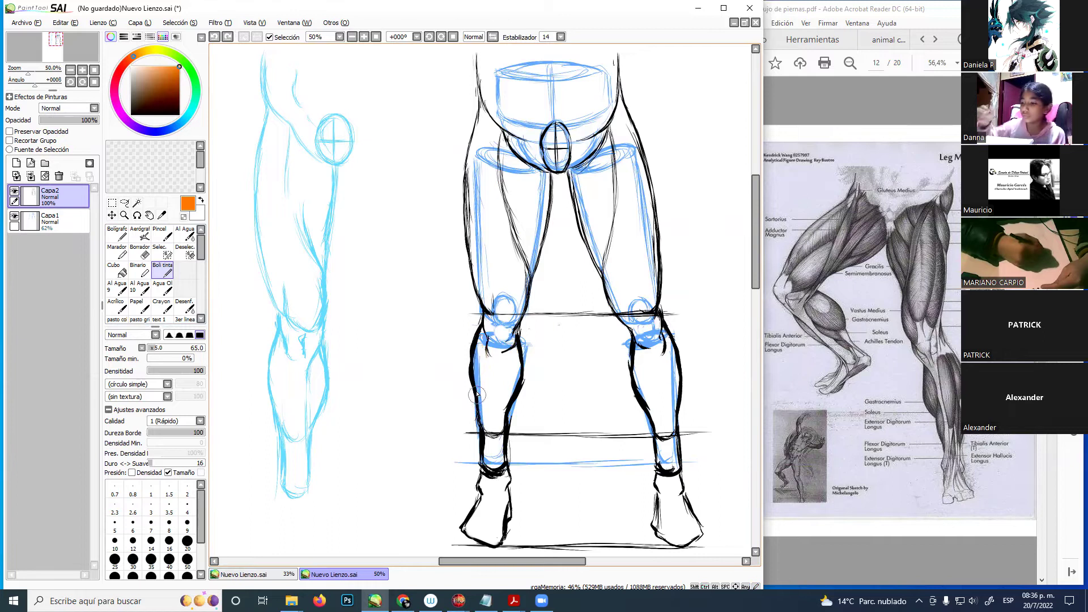
- Try orange strokes on both sides of the left lower leg from mid-calf to ankle, and undo them
{"action": "left_click_drag", "start_coordinate": [477, 375], "coordinate": [481, 461]}
{"action": "mouse_move", "coordinate": [512, 420]}
{"action": "left_mouse_down"}
{"action": "mouse_move", "coordinate": [511, 453]}
{"action": "mouse_move", "coordinate": [516, 395]}
{"action": "left_mouse_up"}
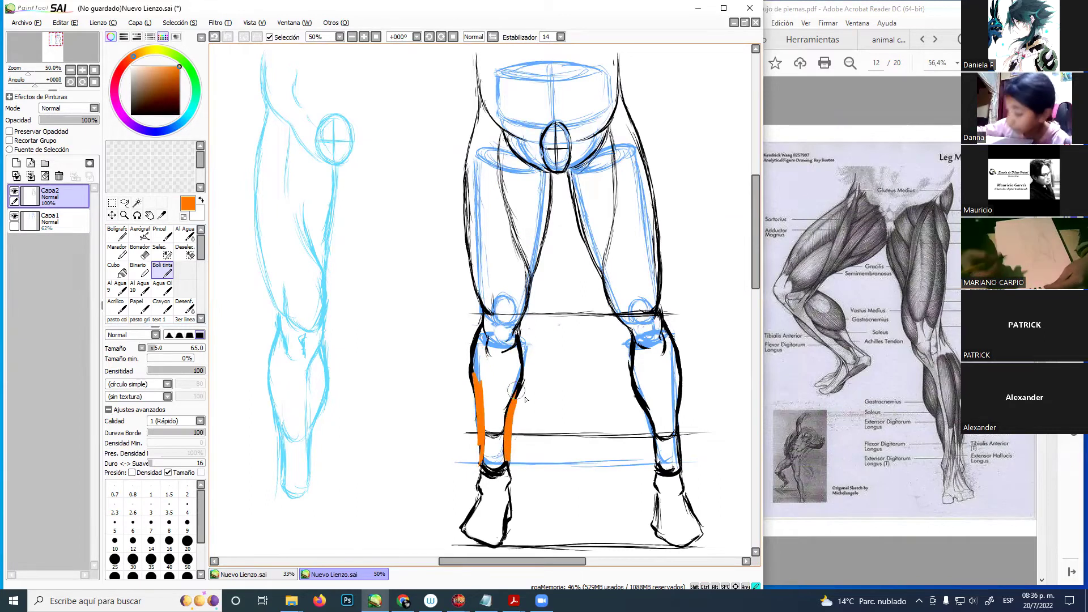
{"action": "key", "text": "ctrl+z"}
{"action": "key", "text": "ctrl+z"}
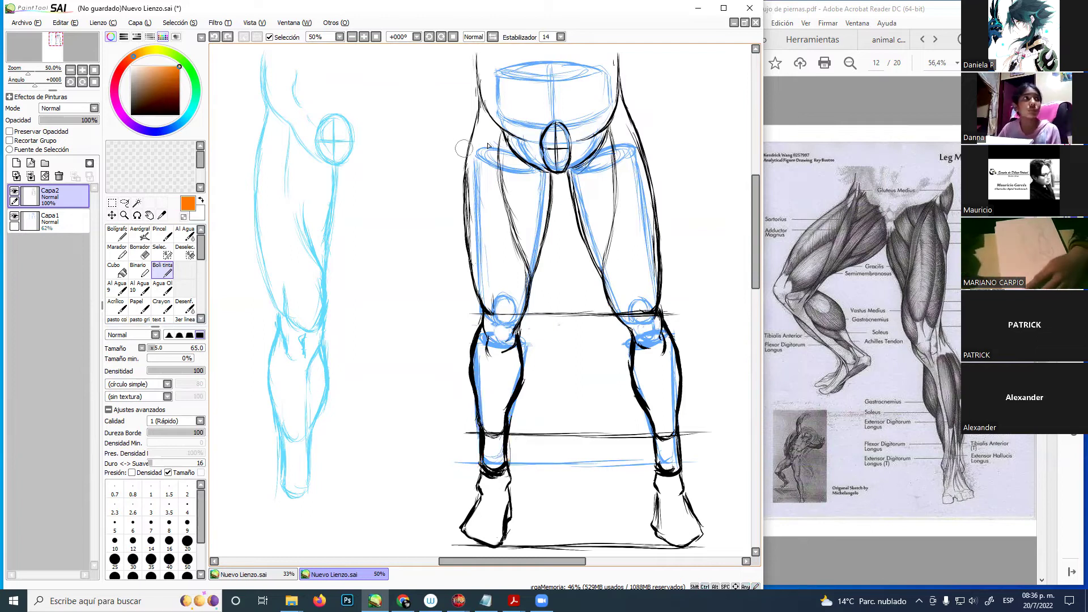
- Try short orange marks in the gap between the thighs just below the crotch oval, and undo them
{"action": "left_click_drag", "start_coordinate": [553, 187], "coordinate": [563, 185]}
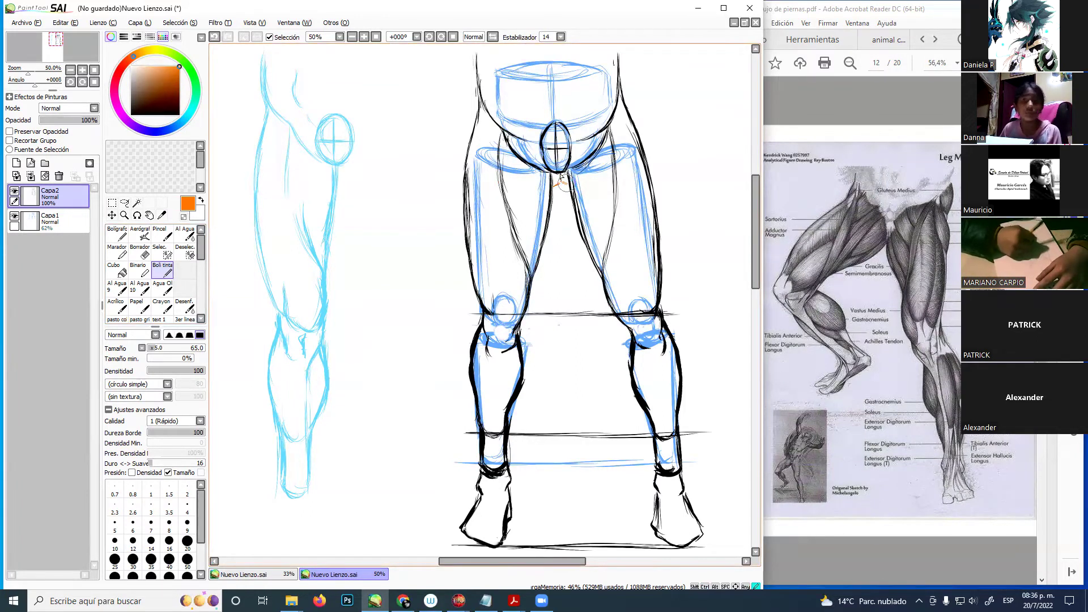
{"action": "key", "text": "ctrl+z"}
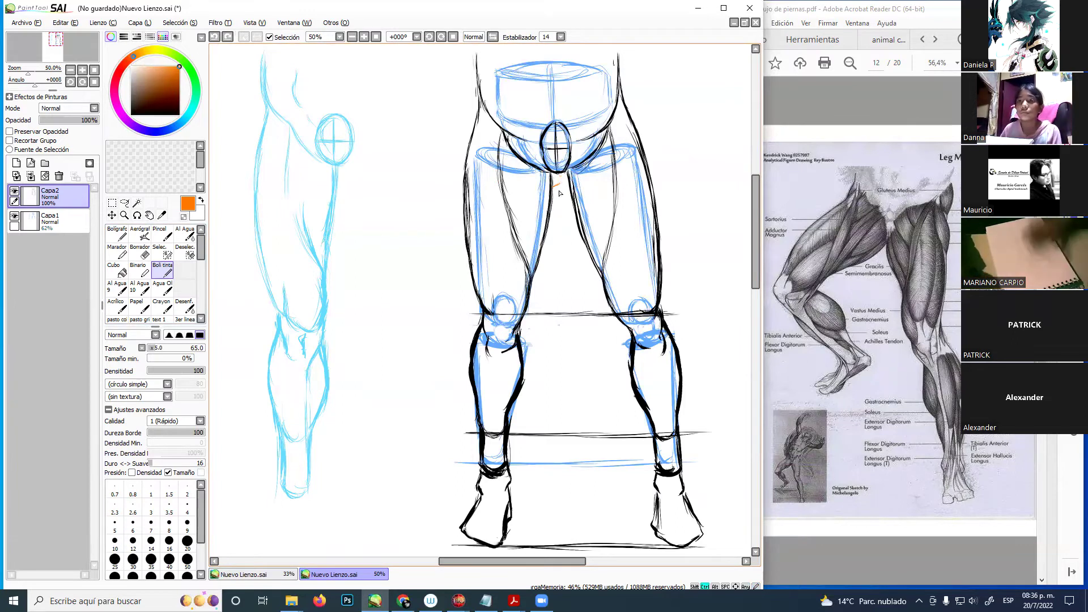
{"action": "left_click_drag", "start_coordinate": [560, 178], "coordinate": [553, 186]}
{"action": "key", "text": "ctrl+z"}
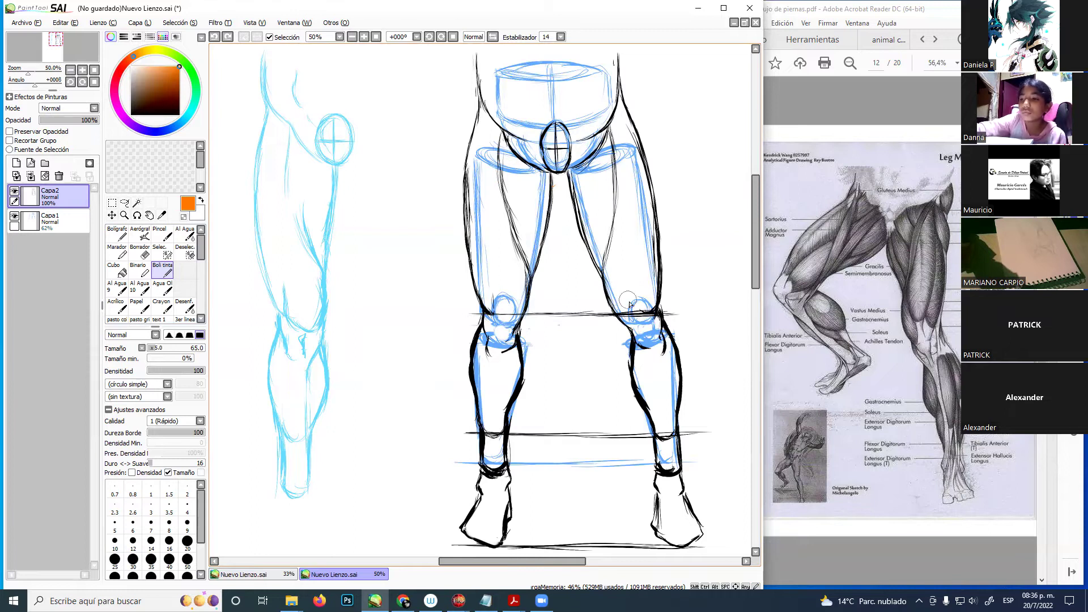
- Try orange outlines of the front thigh muscle from the knee up to the hip on each leg, and undo them
{"action": "mouse_move", "coordinate": [629, 302]}
{"action": "left_mouse_down"}
{"action": "mouse_move", "coordinate": [611, 272]}
{"action": "mouse_move", "coordinate": [606, 221]}
{"action": "left_mouse_up"}
{"action": "key", "text": "ctrl+z"}
{"action": "mouse_move", "coordinate": [633, 301]}
{"action": "left_mouse_down"}
{"action": "mouse_move", "coordinate": [615, 262]}
{"action": "mouse_move", "coordinate": [617, 135]}
{"action": "mouse_move", "coordinate": [653, 266]}
{"action": "mouse_move", "coordinate": [634, 290]}
{"action": "mouse_move", "coordinate": [629, 204]}
{"action": "left_mouse_up"}
{"action": "key", "text": "ctrl+z"}
{"action": "key", "text": "ctrl+z"}
{"action": "mouse_move", "coordinate": [496, 291]}
{"action": "left_mouse_down"}
{"action": "mouse_move", "coordinate": [496, 308]}
{"action": "mouse_move", "coordinate": [469, 214]}
{"action": "mouse_move", "coordinate": [494, 122]}
{"action": "mouse_move", "coordinate": [517, 256]}
{"action": "left_mouse_up"}
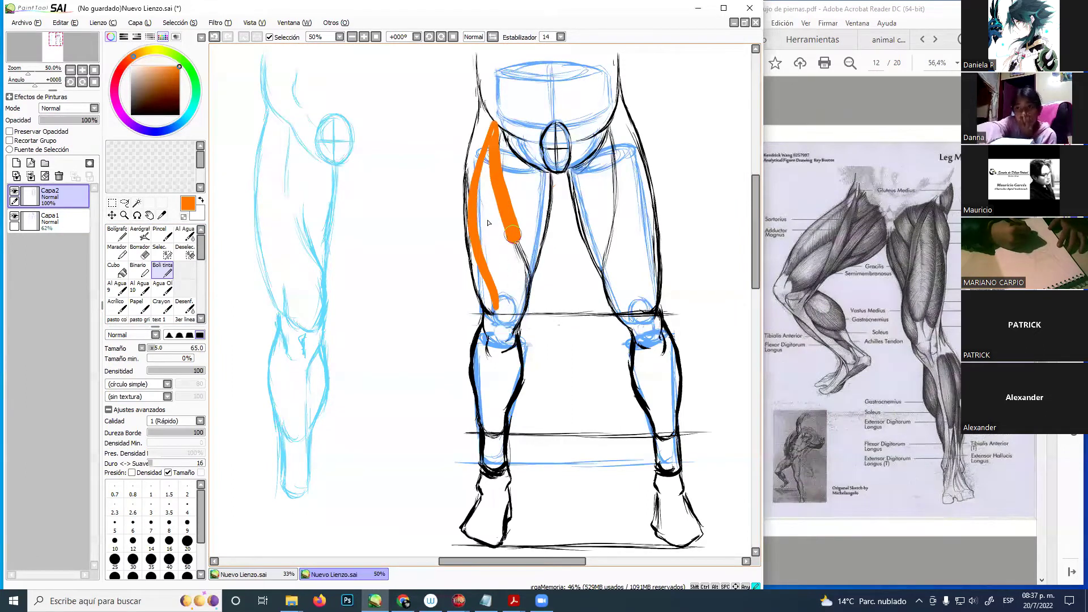
{"action": "key", "text": "ctrl+z"}
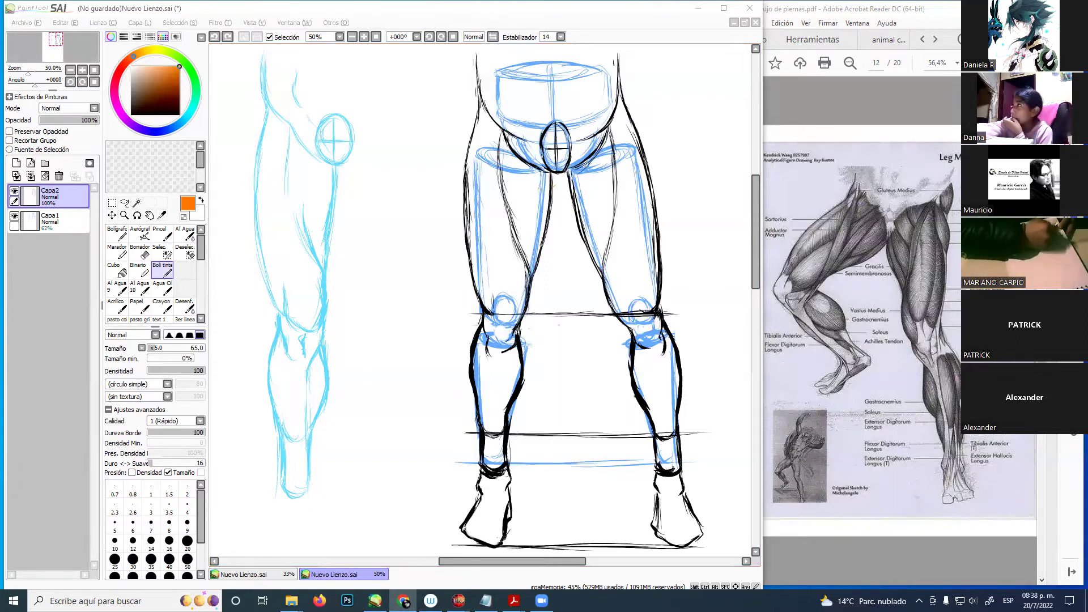
- Sketch a short, flat blue cylinder for a new pelvis in the blank area below the finished legs
{"action": "left_click", "coordinate": [426, 19]}
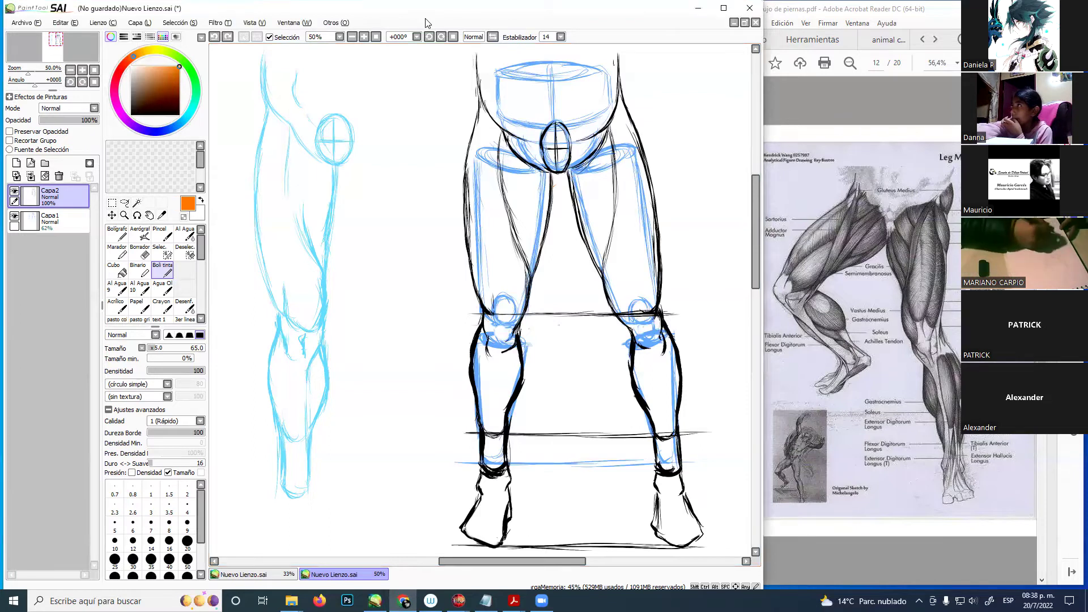
{"action": "key", "text": "space"}
{"action": "scroll", "coordinate": [569, 217], "scroll_direction": "down", "scroll_amount": 10}
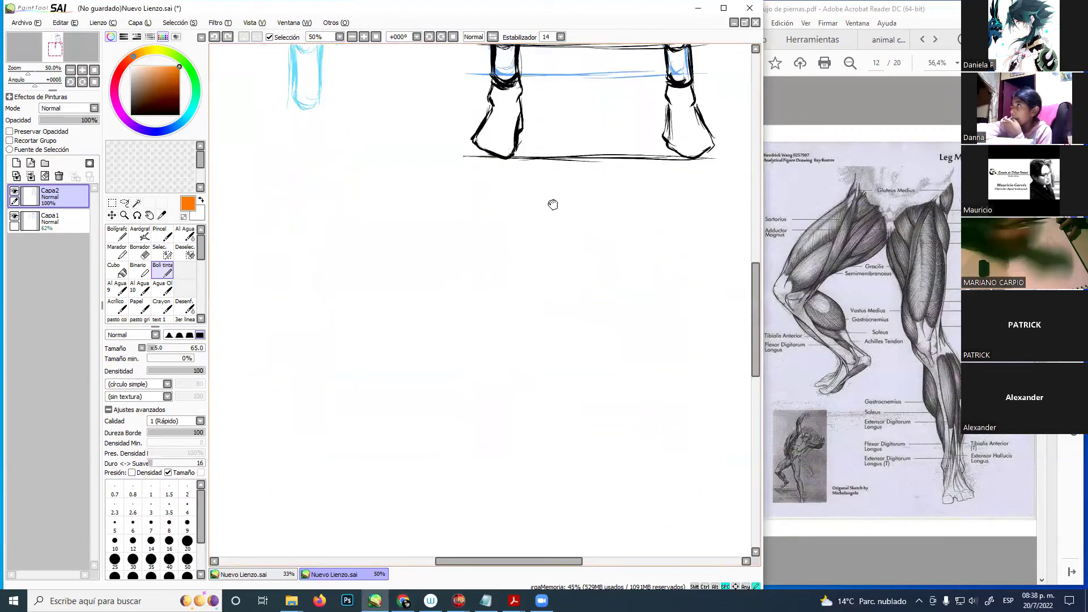
{"action": "left_click_drag", "start_coordinate": [556, 120], "coordinate": [559, 114]}
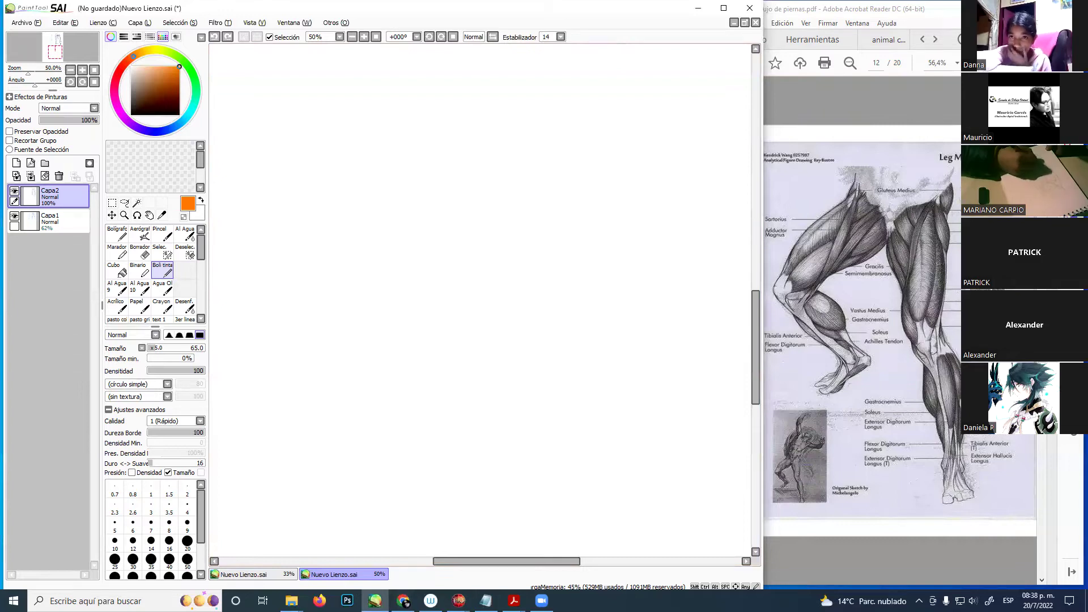
{"action": "key", "text": "alt+Tab"}
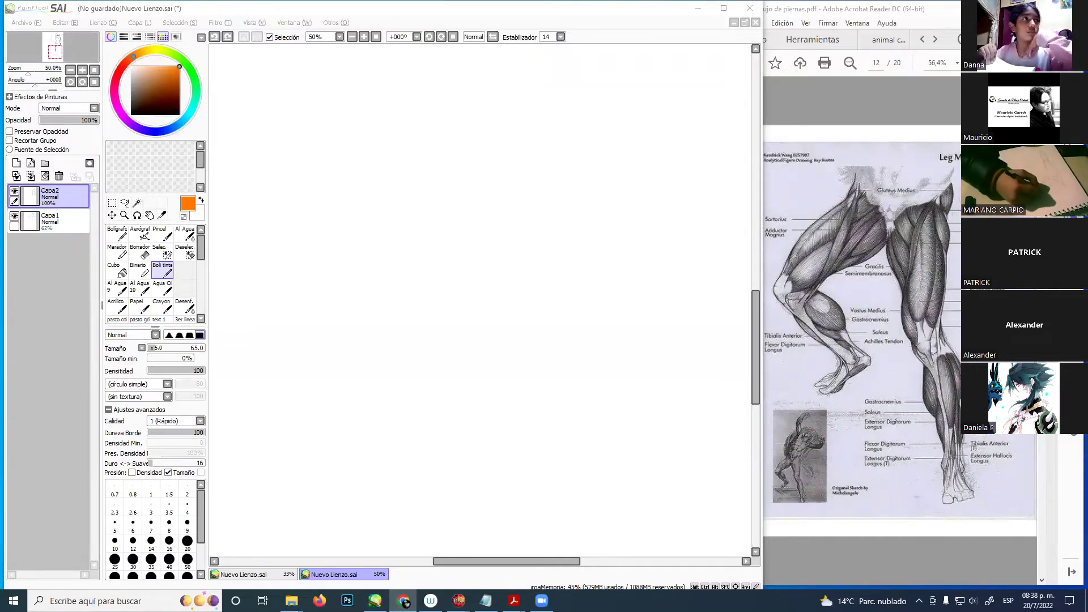
{"action": "left_click", "coordinate": [528, 8]}
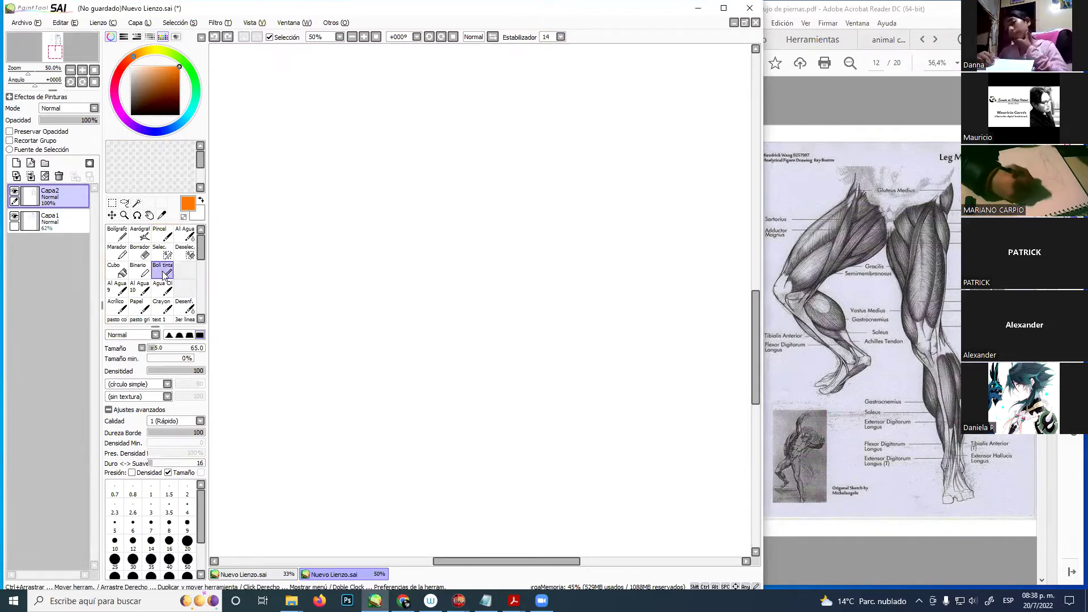
{"action": "left_click", "coordinate": [161, 131]}
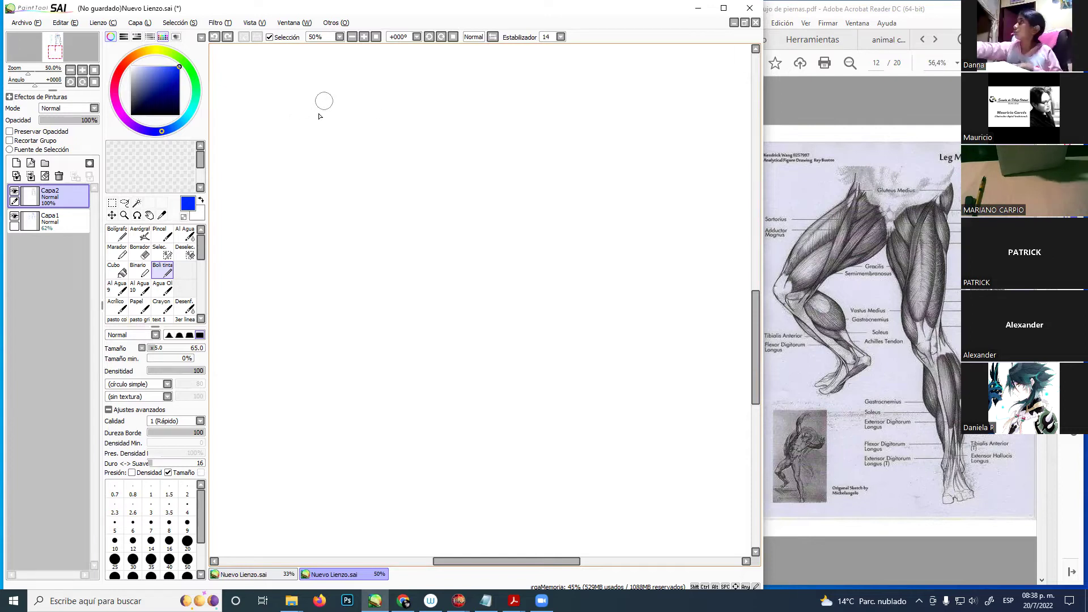
{"action": "mouse_move", "coordinate": [315, 130]}
{"action": "left_mouse_down"}
{"action": "mouse_move", "coordinate": [318, 104]}
{"action": "mouse_move", "coordinate": [316, 127]}
{"action": "mouse_move", "coordinate": [324, 102]}
{"action": "mouse_move", "coordinate": [340, 106]}
{"action": "mouse_move", "coordinate": [318, 102]}
{"action": "mouse_move", "coordinate": [424, 100]}
{"action": "left_mouse_up"}
{"action": "mouse_move", "coordinate": [323, 101]}
{"action": "left_mouse_down"}
{"action": "mouse_move", "coordinate": [413, 95]}
{"action": "mouse_move", "coordinate": [435, 105]}
{"action": "left_mouse_up"}
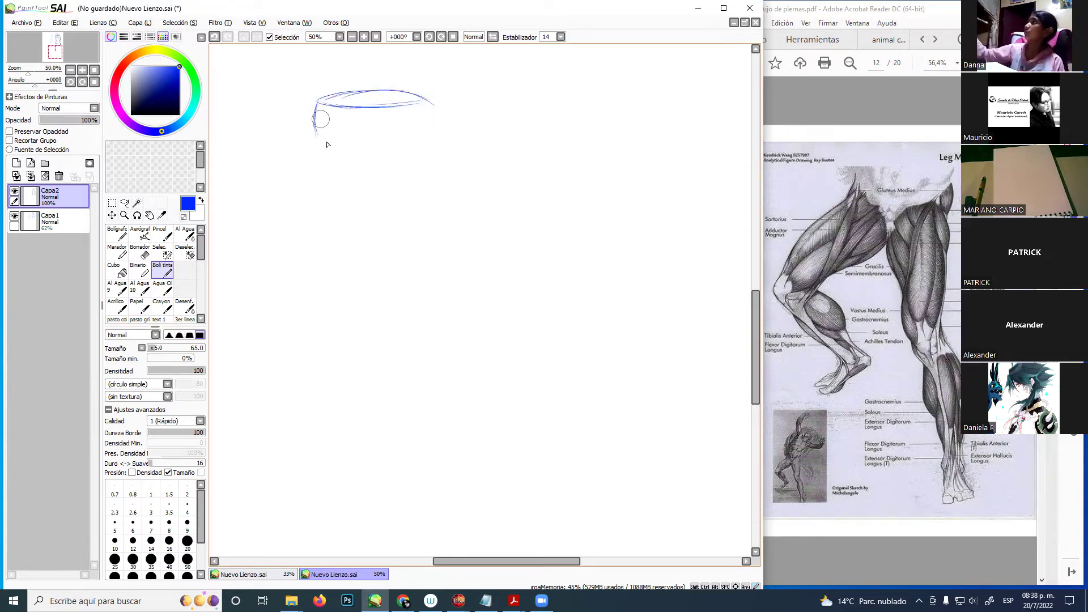
{"action": "mouse_move", "coordinate": [316, 105]}
{"action": "left_mouse_down"}
{"action": "mouse_move", "coordinate": [320, 149]}
{"action": "mouse_move", "coordinate": [360, 162]}
{"action": "mouse_move", "coordinate": [319, 146]}
{"action": "mouse_move", "coordinate": [422, 151]}
{"action": "mouse_move", "coordinate": [373, 154]}
{"action": "mouse_move", "coordinate": [436, 134]}
{"action": "mouse_move", "coordinate": [428, 101]}
{"action": "mouse_move", "coordinate": [428, 146]}
{"action": "mouse_move", "coordinate": [430, 113]}
{"action": "left_mouse_up"}
{"action": "left_click_drag", "start_coordinate": [335, 110], "coordinate": [426, 101]}
{"action": "mouse_move", "coordinate": [326, 98]}
{"action": "left_mouse_down"}
{"action": "mouse_move", "coordinate": [366, 89]}
{"action": "mouse_move", "coordinate": [351, 93]}
{"action": "mouse_move", "coordinate": [432, 102]}
{"action": "mouse_move", "coordinate": [394, 93]}
{"action": "mouse_move", "coordinate": [417, 101]}
{"action": "mouse_move", "coordinate": [436, 115]}
{"action": "left_mouse_up"}
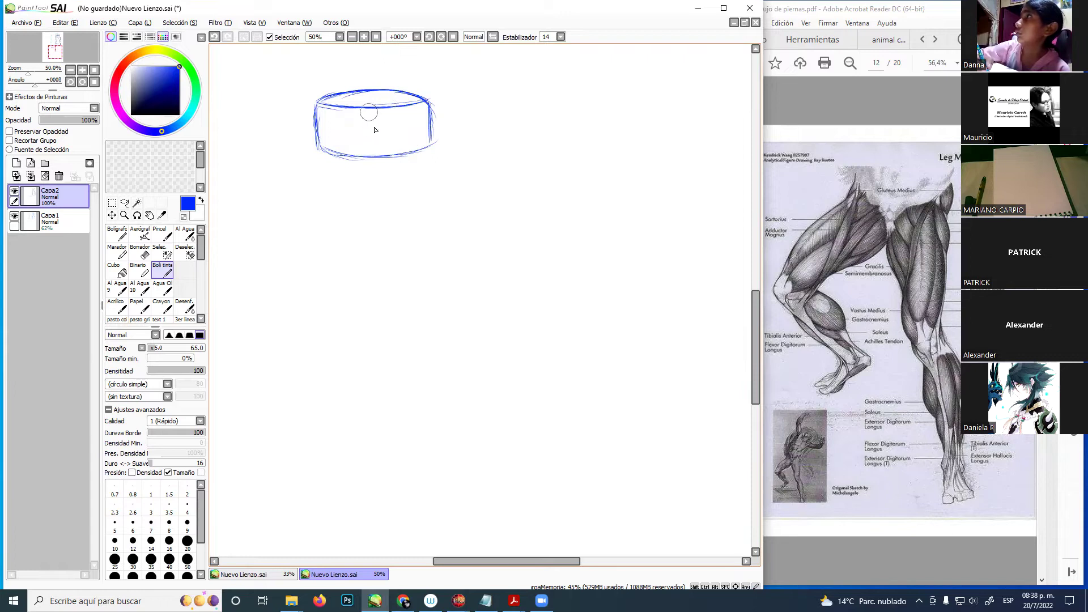
- Add a blue vertical centre line to the pelvis cylinder and a crotch oval beneath it
{"action": "left_click_drag", "start_coordinate": [371, 111], "coordinate": [375, 191]}
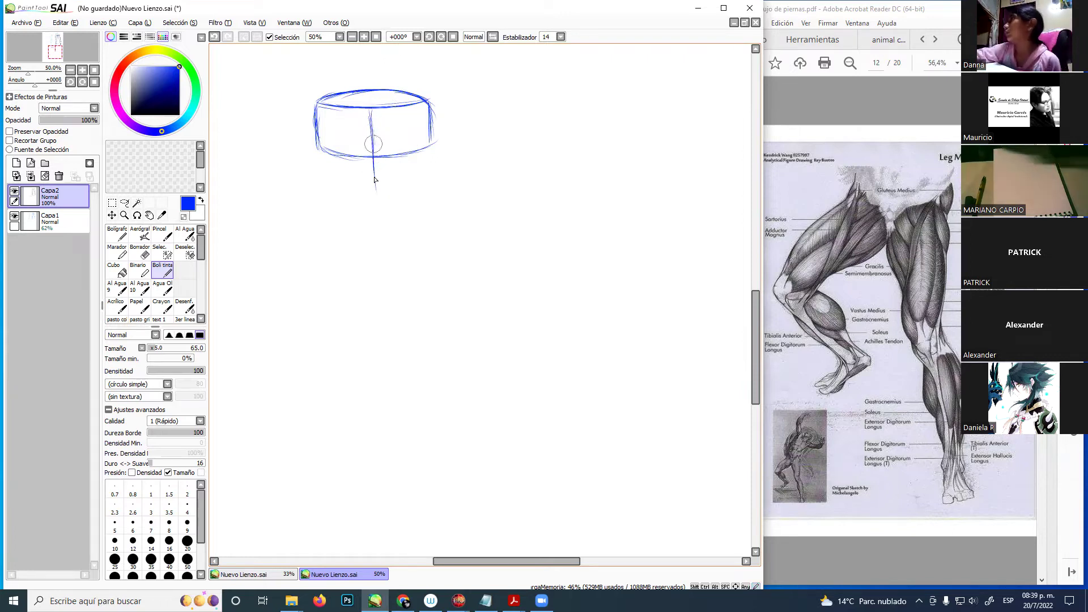
{"action": "left_click_drag", "start_coordinate": [372, 122], "coordinate": [373, 200]}
{"action": "left_click_drag", "start_coordinate": [373, 147], "coordinate": [378, 201]}
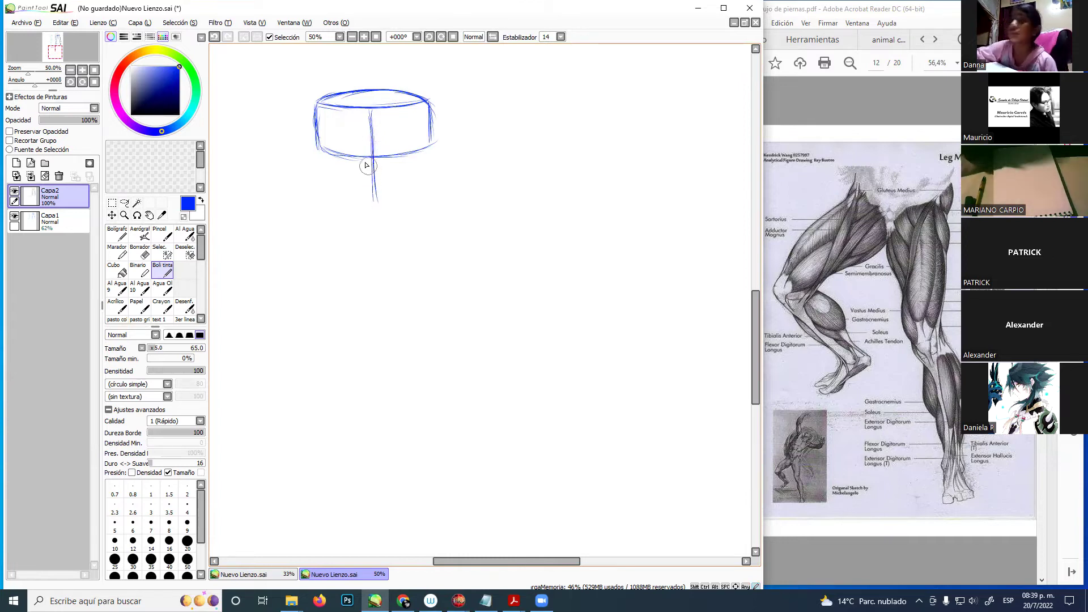
{"action": "left_click_drag", "start_coordinate": [371, 157], "coordinate": [377, 201]}
{"action": "mouse_move", "coordinate": [380, 158]}
{"action": "left_mouse_down"}
{"action": "mouse_move", "coordinate": [384, 193]}
{"action": "mouse_move", "coordinate": [385, 161]}
{"action": "mouse_move", "coordinate": [381, 195]}
{"action": "mouse_move", "coordinate": [359, 184]}
{"action": "mouse_move", "coordinate": [383, 204]}
{"action": "mouse_move", "coordinate": [370, 199]}
{"action": "mouse_move", "coordinate": [389, 194]}
{"action": "mouse_move", "coordinate": [361, 199]}
{"action": "mouse_move", "coordinate": [366, 165]}
{"action": "mouse_move", "coordinate": [386, 198]}
{"action": "left_mouse_up"}
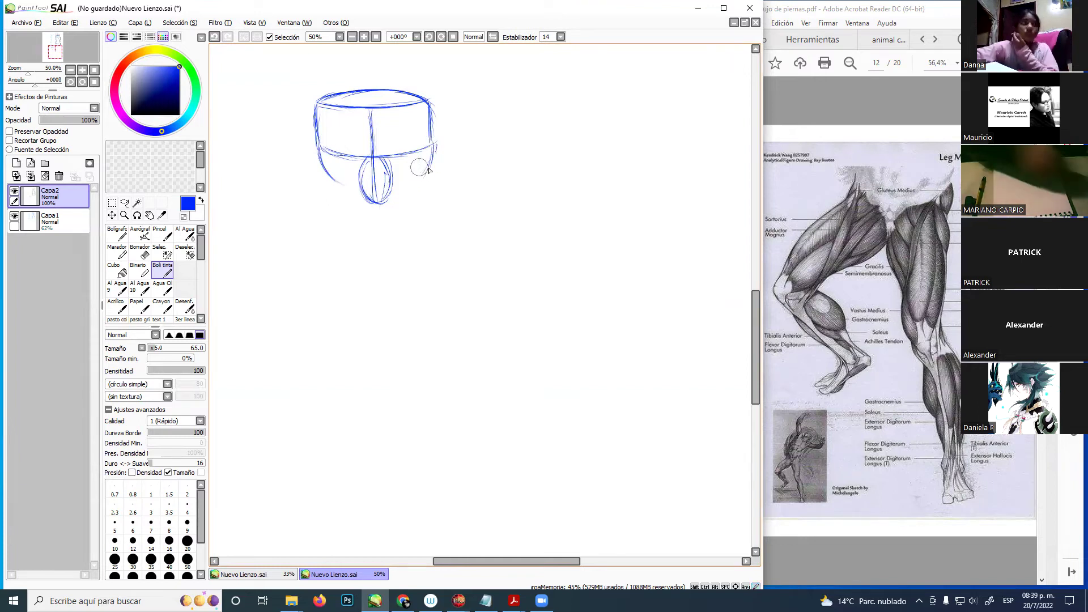
- Sketch the rounded lower contour of the pelvis around the crotch oval and move the whole drawing slightly up
{"action": "left_click_drag", "start_coordinate": [413, 176], "coordinate": [437, 144]}
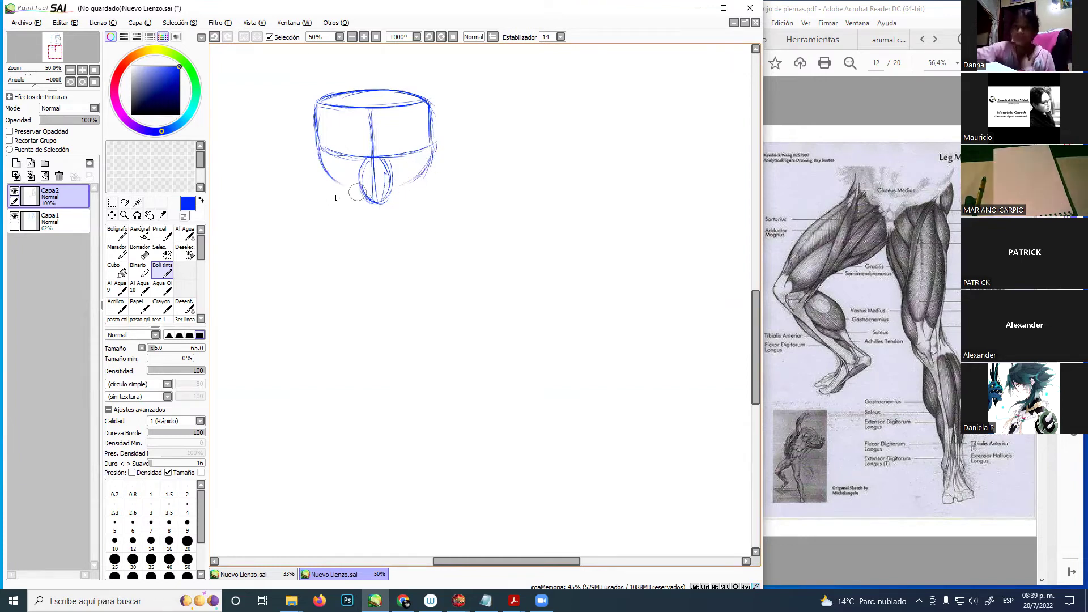
{"action": "mouse_move", "coordinate": [343, 189]}
{"action": "left_mouse_down"}
{"action": "mouse_move", "coordinate": [372, 206]}
{"action": "mouse_move", "coordinate": [417, 176]}
{"action": "mouse_move", "coordinate": [397, 199]}
{"action": "left_mouse_up"}
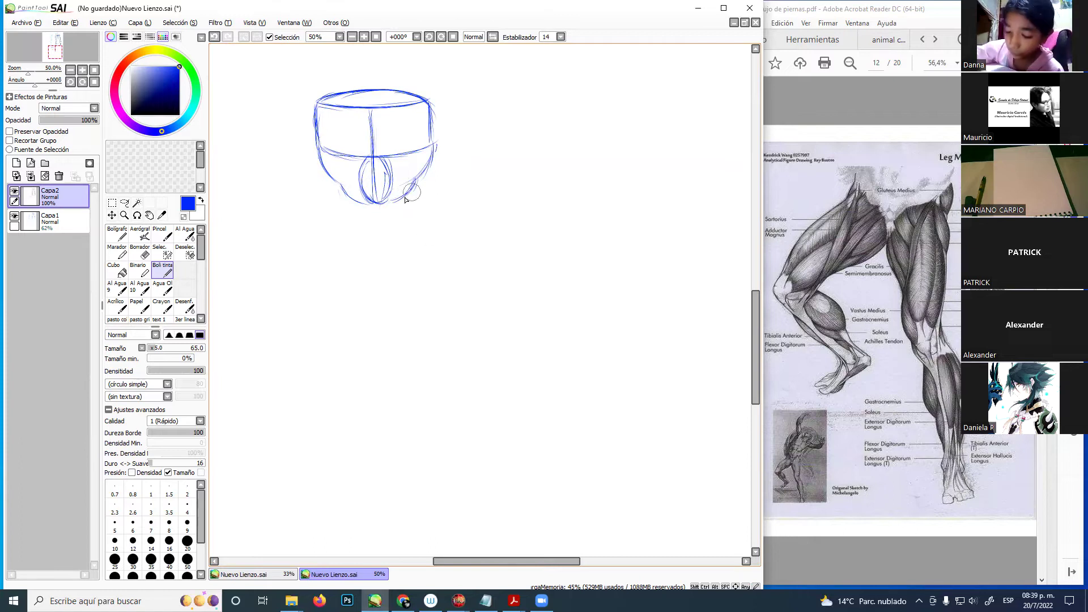
{"action": "key", "text": "ctrl+t"}
{"action": "mouse_move", "coordinate": [400, 154]}
{"action": "left_mouse_down"}
{"action": "mouse_move", "coordinate": [408, 129]}
{"action": "mouse_move", "coordinate": [393, 127]}
{"action": "left_mouse_up"}
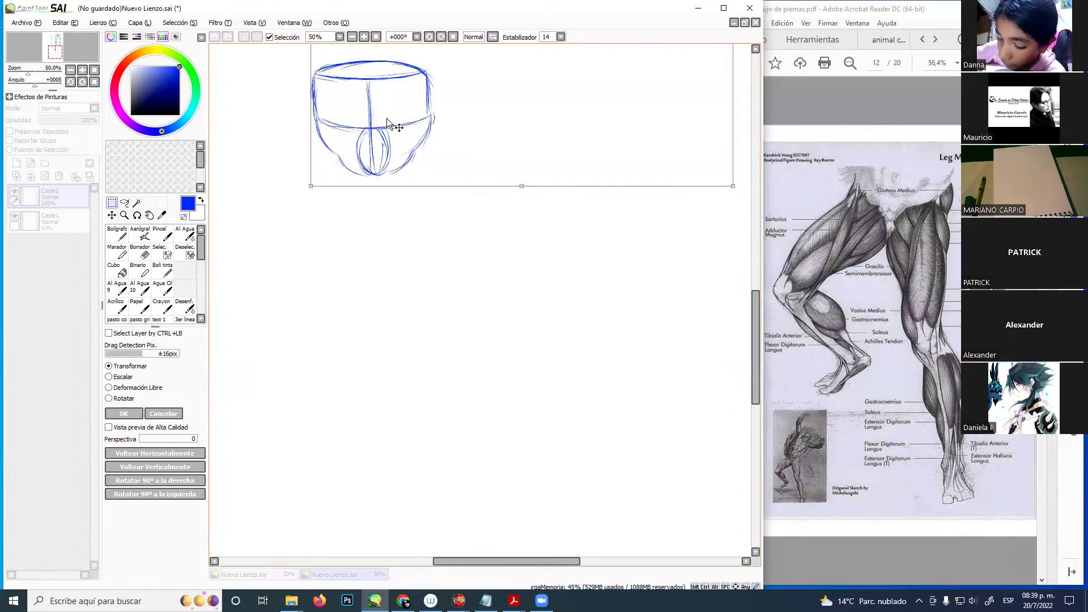
{"action": "key", "text": "Return"}
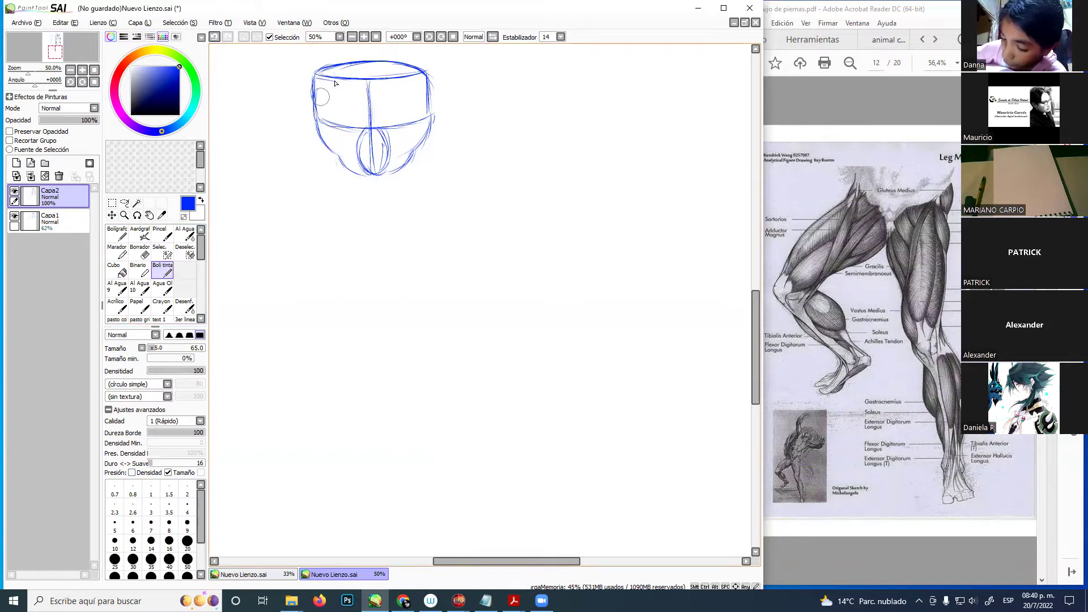
- Draw black hip curves beside both sides of the pelvis and extend the left one down the outer thigh
{"action": "left_click_drag", "start_coordinate": [149, 95], "coordinate": [131, 115]}
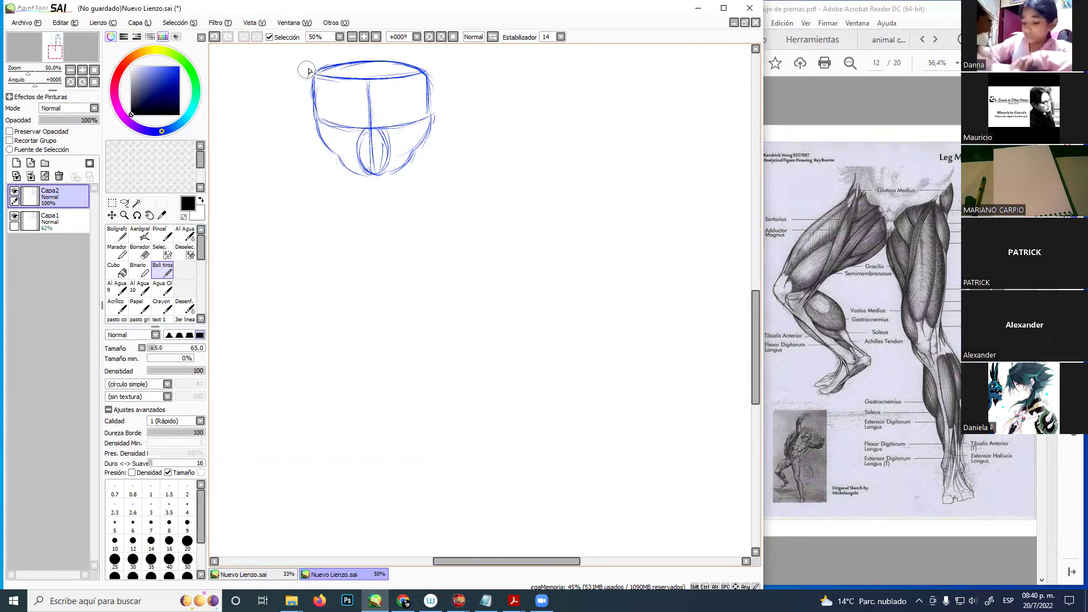
{"action": "left_click_drag", "start_coordinate": [309, 68], "coordinate": [298, 107]}
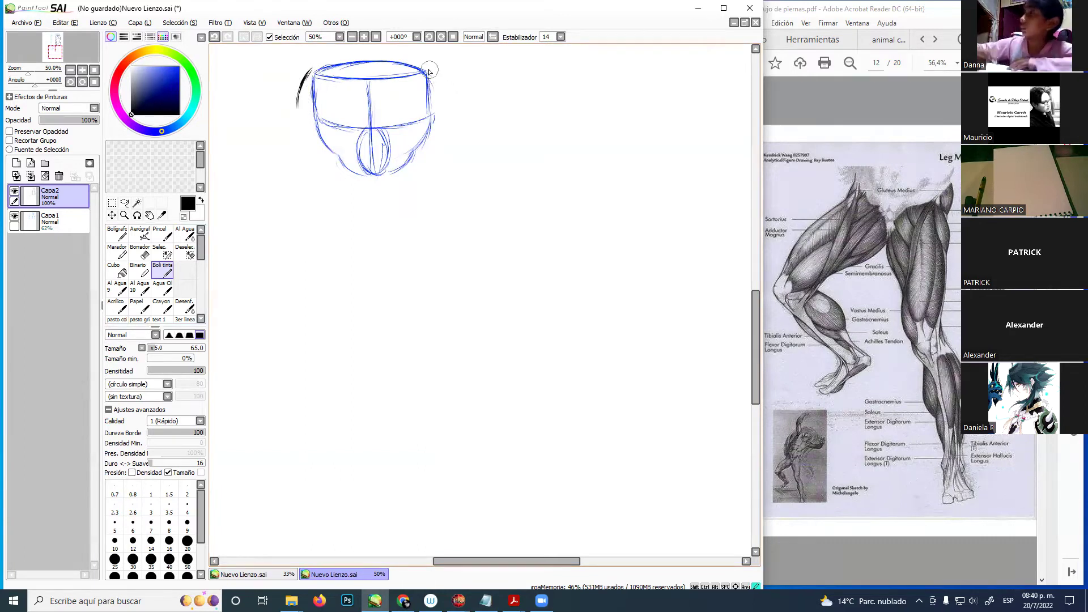
{"action": "left_click_drag", "start_coordinate": [432, 72], "coordinate": [447, 102]}
{"action": "left_click_drag", "start_coordinate": [312, 72], "coordinate": [300, 107]}
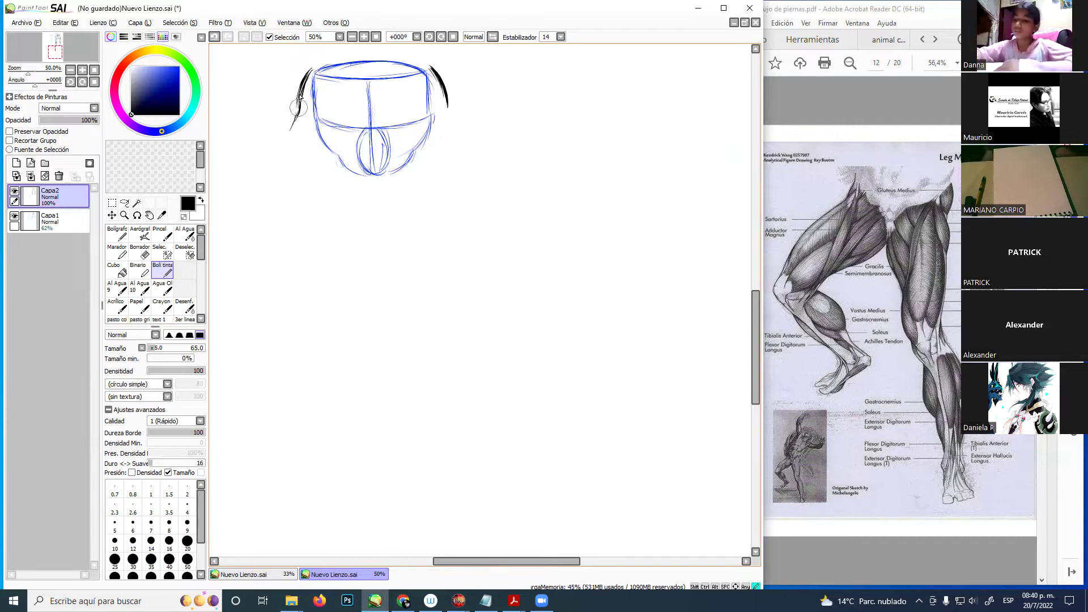
{"action": "left_click_drag", "start_coordinate": [300, 103], "coordinate": [282, 170]}
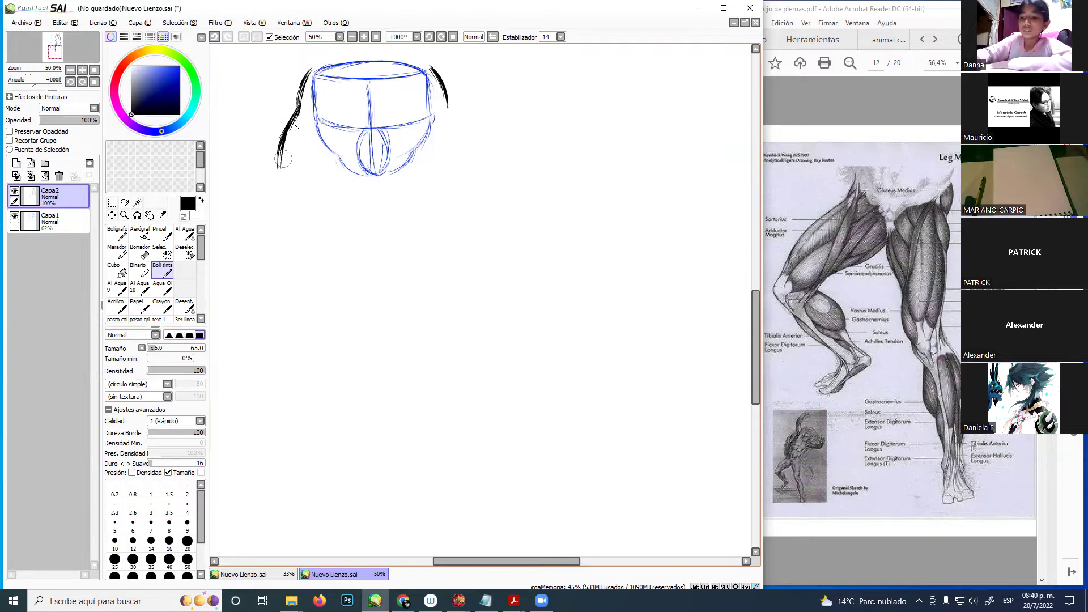
{"action": "left_click_drag", "start_coordinate": [298, 121], "coordinate": [276, 194]}
{"action": "mouse_move", "coordinate": [281, 141]}
{"action": "left_mouse_down"}
{"action": "mouse_move", "coordinate": [287, 227]}
{"action": "mouse_move", "coordinate": [272, 192]}
{"action": "mouse_move", "coordinate": [292, 215]}
{"action": "mouse_move", "coordinate": [292, 255]}
{"action": "left_mouse_up"}
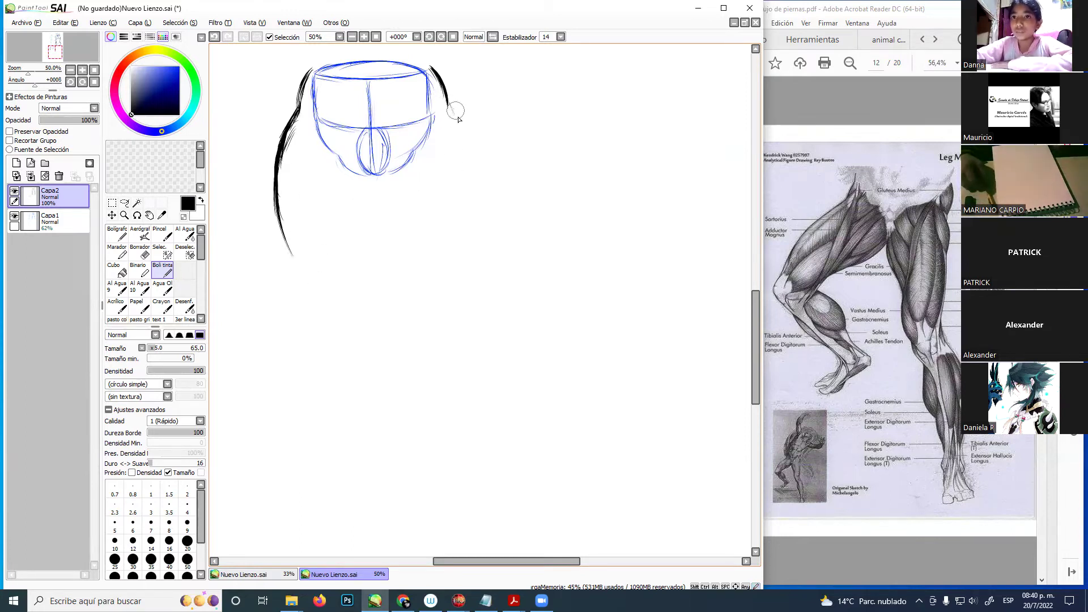
- Draw the right outer thigh contour in black down toward the knee and reinforce the lower left thigh contour
{"action": "mouse_move", "coordinate": [448, 101]}
{"action": "left_mouse_down"}
{"action": "mouse_move", "coordinate": [474, 138]}
{"action": "mouse_move", "coordinate": [458, 122]}
{"action": "mouse_move", "coordinate": [483, 189]}
{"action": "mouse_move", "coordinate": [469, 260]}
{"action": "left_mouse_up"}
{"action": "left_click_drag", "start_coordinate": [479, 190], "coordinate": [465, 264]}
{"action": "left_click_drag", "start_coordinate": [284, 220], "coordinate": [307, 270]}
{"action": "left_click", "coordinate": [179, 66]}
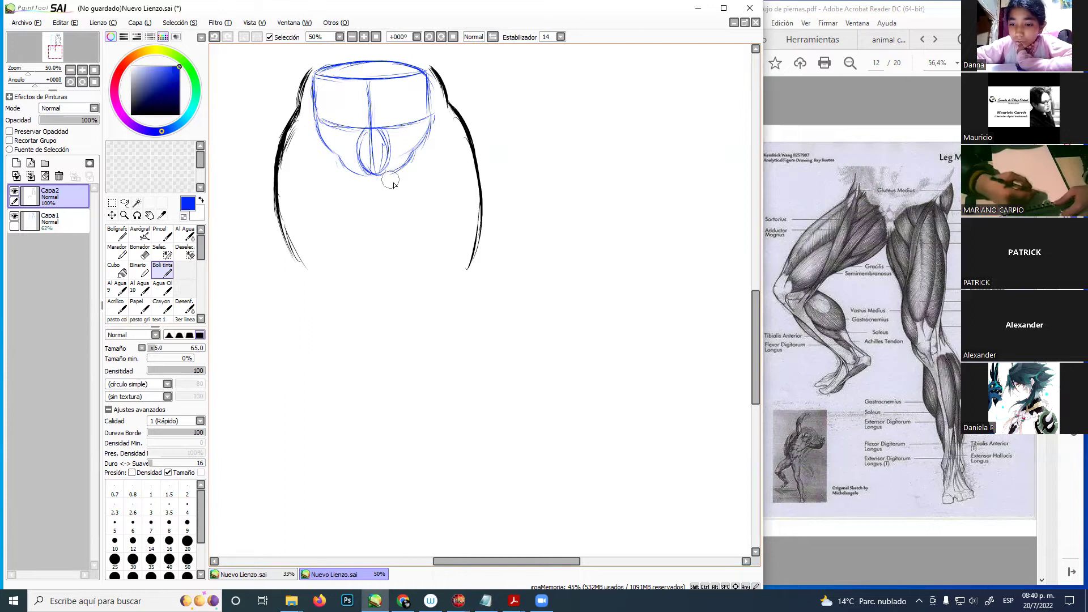
{"action": "left_click_drag", "start_coordinate": [136, 115], "coordinate": [130, 115]}
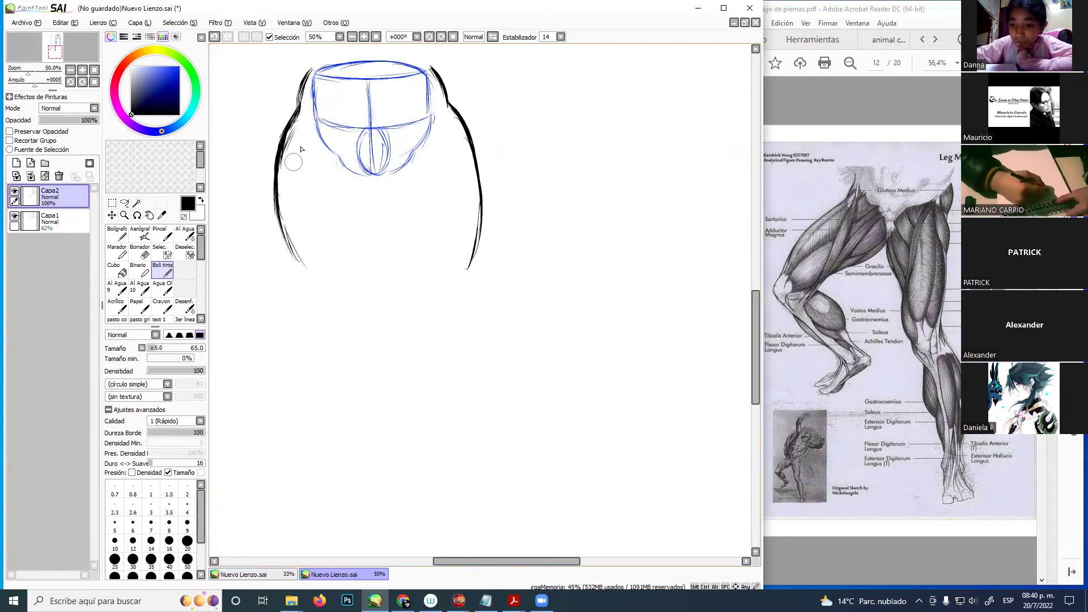
{"action": "left_click_drag", "start_coordinate": [274, 187], "coordinate": [300, 273]}
{"action": "left_click_drag", "start_coordinate": [282, 228], "coordinate": [300, 272]}
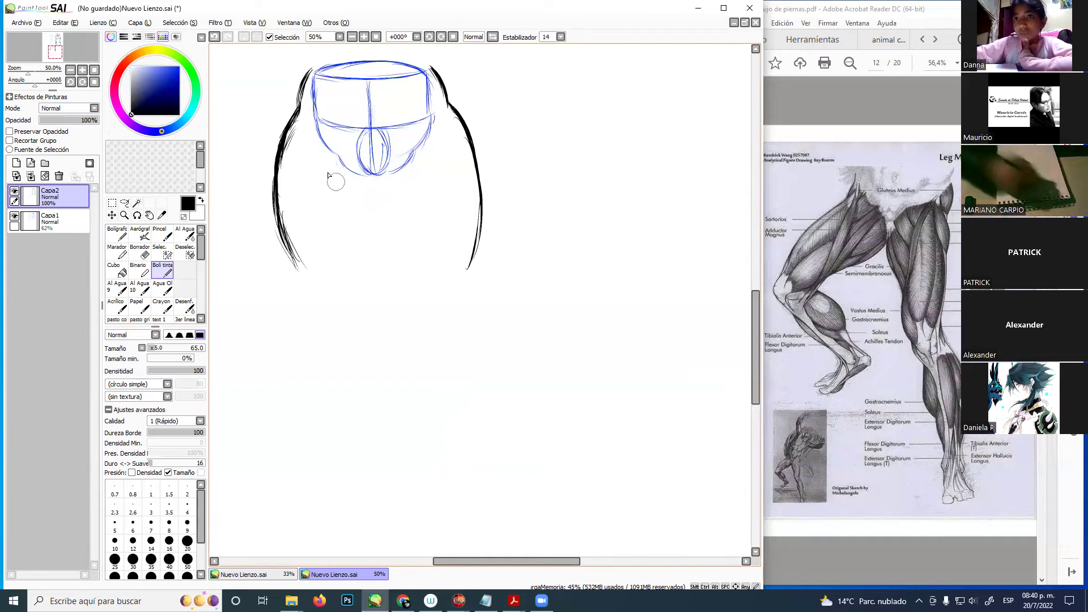
- Draw thick blue curved rims from each outer hip to the crotch as the tops of the thighs
{"action": "left_click_drag", "start_coordinate": [319, 155], "coordinate": [352, 176]}
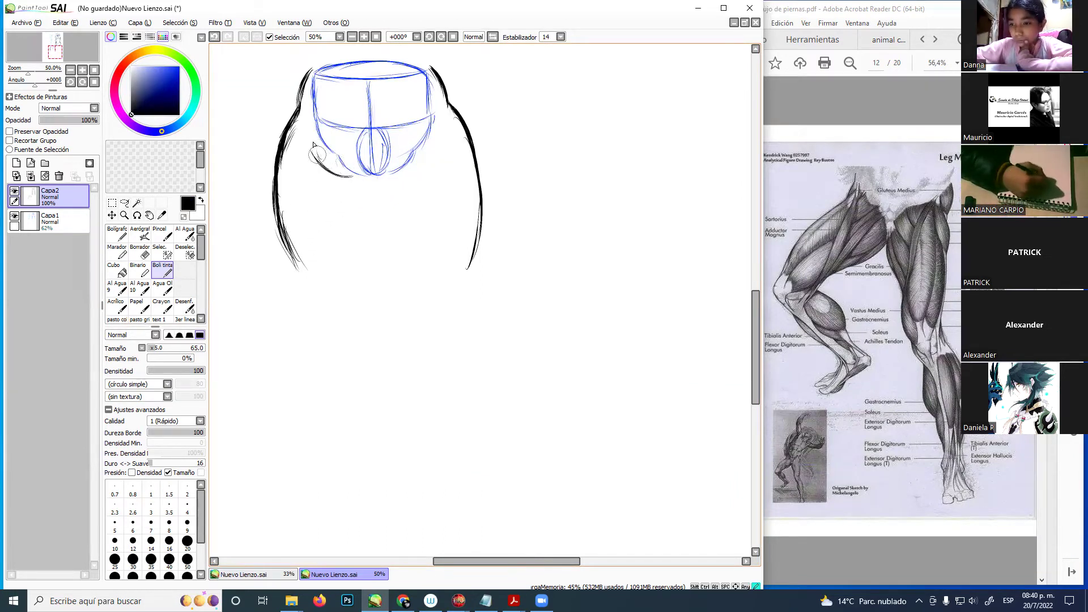
{"action": "mouse_move", "coordinate": [310, 140]}
{"action": "left_mouse_down"}
{"action": "mouse_move", "coordinate": [340, 166]}
{"action": "mouse_move", "coordinate": [330, 169]}
{"action": "mouse_move", "coordinate": [368, 177]}
{"action": "mouse_move", "coordinate": [343, 174]}
{"action": "mouse_move", "coordinate": [352, 180]}
{"action": "mouse_move", "coordinate": [398, 181]}
{"action": "mouse_move", "coordinate": [428, 163]}
{"action": "mouse_move", "coordinate": [404, 176]}
{"action": "mouse_move", "coordinate": [438, 138]}
{"action": "left_mouse_up"}
{"action": "mouse_move", "coordinate": [422, 142]}
{"action": "left_mouse_down"}
{"action": "mouse_move", "coordinate": [432, 135]}
{"action": "mouse_move", "coordinate": [425, 161]}
{"action": "left_mouse_up"}
{"action": "left_click", "coordinate": [179, 67]}
{"action": "left_click_drag", "start_coordinate": [312, 148], "coordinate": [362, 177]}
{"action": "left_click_drag", "start_coordinate": [308, 148], "coordinate": [322, 142]}
{"action": "mouse_move", "coordinate": [412, 161]}
{"action": "left_mouse_down"}
{"action": "mouse_move", "coordinate": [437, 155]}
{"action": "mouse_move", "coordinate": [399, 179]}
{"action": "mouse_move", "coordinate": [440, 133]}
{"action": "mouse_move", "coordinate": [441, 144]}
{"action": "mouse_move", "coordinate": [399, 174]}
{"action": "left_mouse_up"}
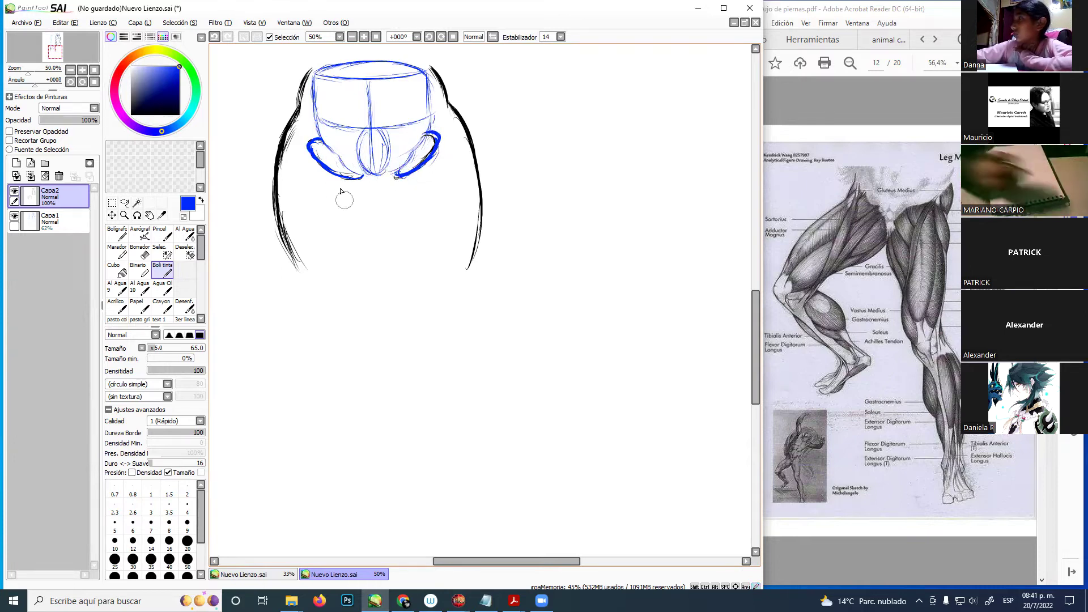
- Sketch both thighs in blue as tapering cylinders from the hip rims down to rounded knee ends
{"action": "left_click_drag", "start_coordinate": [364, 180], "coordinate": [355, 213]}
{"action": "left_click_drag", "start_coordinate": [365, 181], "coordinate": [356, 217]}
{"action": "left_click_drag", "start_coordinate": [364, 179], "coordinate": [339, 273]}
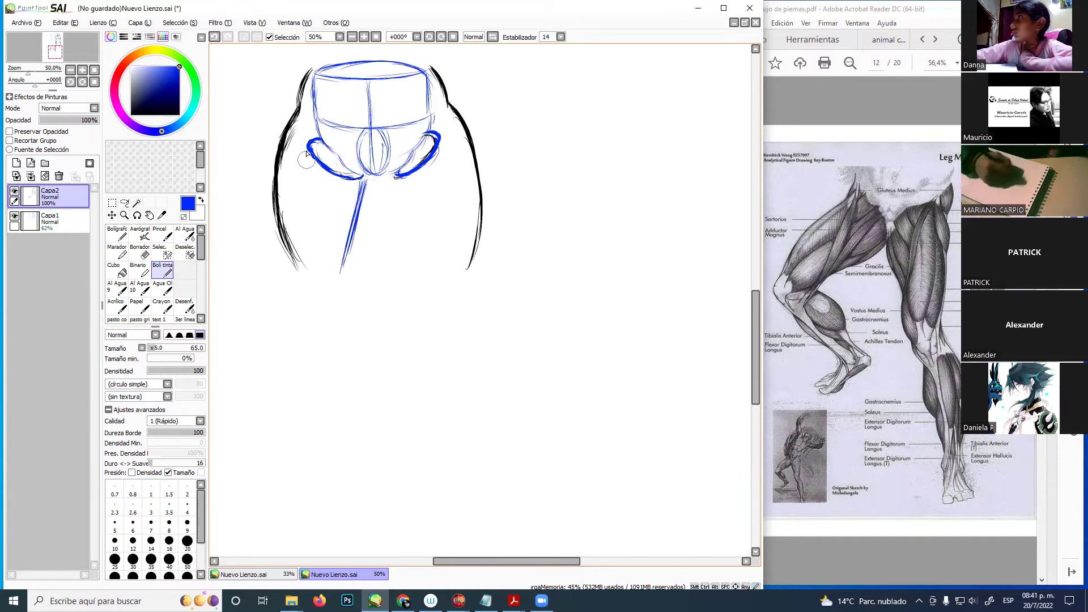
{"action": "left_click_drag", "start_coordinate": [306, 145], "coordinate": [307, 209]}
{"action": "mouse_move", "coordinate": [302, 169]}
{"action": "left_mouse_down"}
{"action": "mouse_move", "coordinate": [310, 273]}
{"action": "mouse_move", "coordinate": [306, 227]}
{"action": "mouse_move", "coordinate": [310, 271]}
{"action": "mouse_move", "coordinate": [331, 290]}
{"action": "mouse_move", "coordinate": [363, 216]}
{"action": "left_mouse_up"}
{"action": "left_click_drag", "start_coordinate": [395, 178], "coordinate": [429, 282]}
{"action": "left_click_drag", "start_coordinate": [444, 138], "coordinate": [465, 267]}
{"action": "mouse_move", "coordinate": [450, 186]}
{"action": "left_mouse_down"}
{"action": "mouse_move", "coordinate": [461, 264]}
{"action": "mouse_move", "coordinate": [459, 230]}
{"action": "mouse_move", "coordinate": [441, 277]}
{"action": "mouse_move", "coordinate": [427, 280]}
{"action": "mouse_move", "coordinate": [454, 281]}
{"action": "left_mouse_up"}
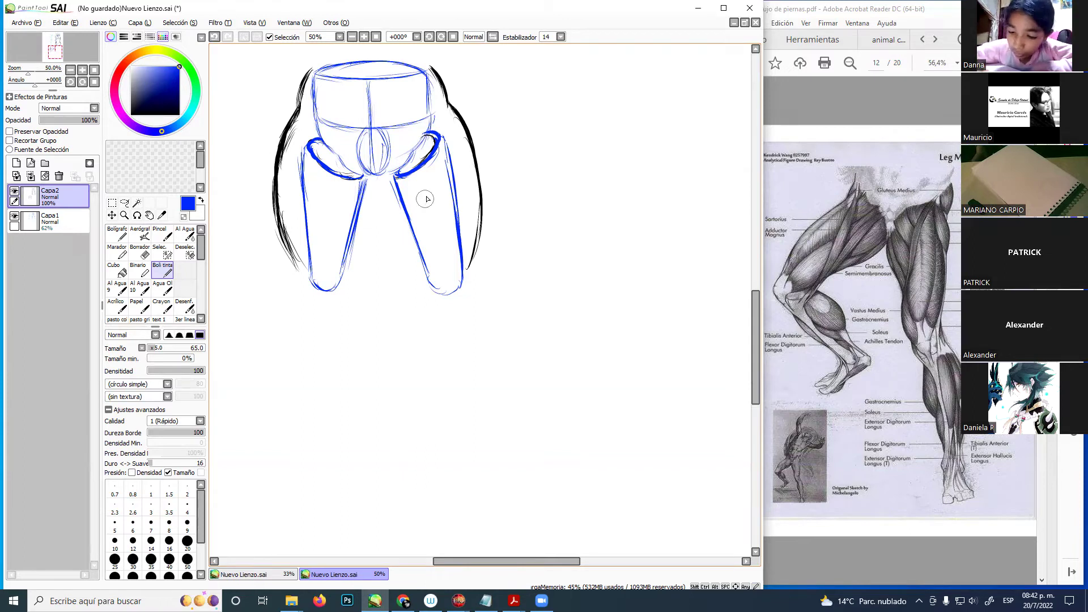
- Try short blue strokes over the pelvis and thighs, and undo them
{"action": "mouse_move", "coordinate": [362, 76]}
{"action": "left_mouse_down"}
{"action": "mouse_move", "coordinate": [339, 70]}
{"action": "mouse_move", "coordinate": [415, 109]}
{"action": "mouse_move", "coordinate": [338, 75]}
{"action": "left_mouse_up"}
{"action": "key", "text": "ctrl+z"}
{"action": "mouse_move", "coordinate": [348, 130]}
{"action": "left_mouse_down"}
{"action": "mouse_move", "coordinate": [323, 149]}
{"action": "mouse_move", "coordinate": [347, 122]}
{"action": "left_mouse_up"}
{"action": "key", "text": "ctrl+z"}
{"action": "left_click_drag", "start_coordinate": [331, 169], "coordinate": [326, 170]}
{"action": "mouse_move", "coordinate": [427, 185]}
{"action": "left_mouse_down"}
{"action": "mouse_move", "coordinate": [456, 215]}
{"action": "mouse_move", "coordinate": [437, 258]}
{"action": "left_mouse_up"}
{"action": "key", "text": "ctrl+z"}
{"action": "key", "text": "ctrl+z"}
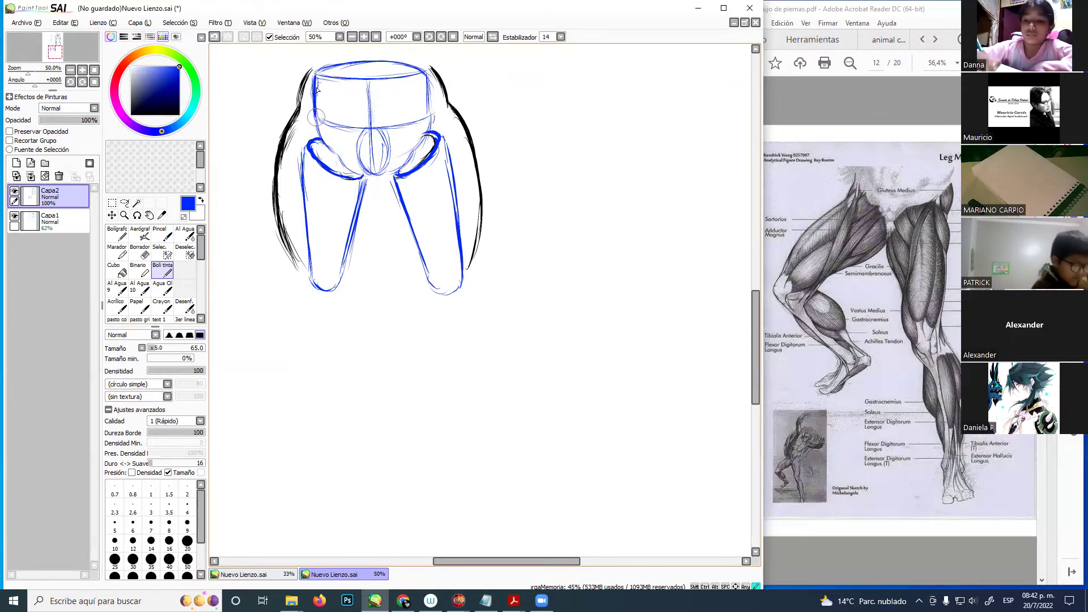
- Try thick blue emphasis strokes along the pelvis cylinder's lower edge and around the crotch oval, and undo them
{"action": "mouse_move", "coordinate": [316, 118]}
{"action": "left_mouse_down"}
{"action": "mouse_move", "coordinate": [383, 130]}
{"action": "mouse_move", "coordinate": [428, 116]}
{"action": "left_mouse_up"}
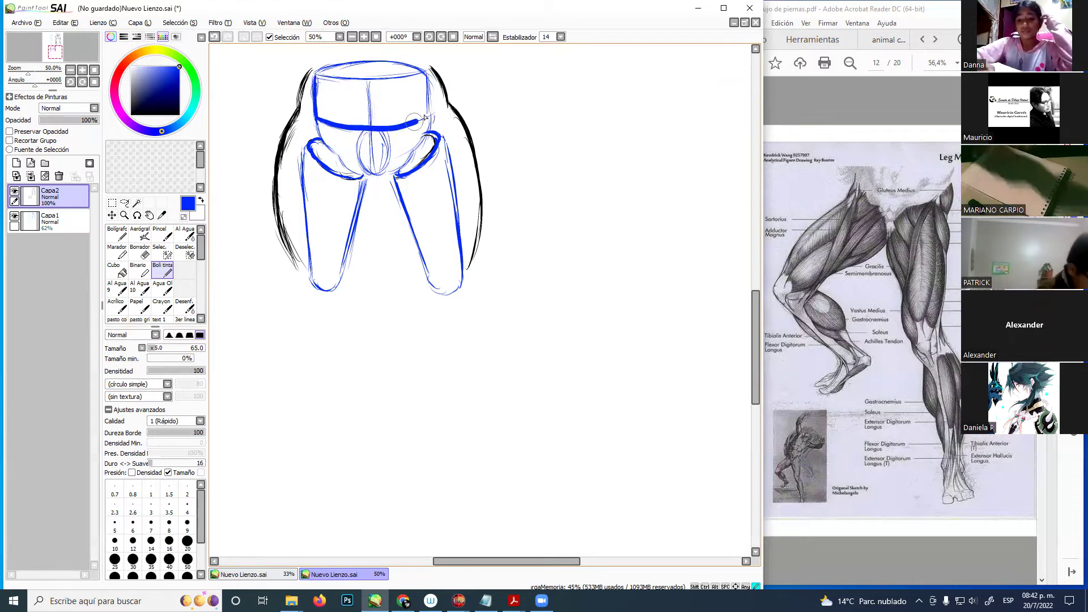
{"action": "mouse_move", "coordinate": [315, 77]}
{"action": "left_mouse_down"}
{"action": "mouse_move", "coordinate": [427, 75]}
{"action": "mouse_move", "coordinate": [424, 117]}
{"action": "left_mouse_up"}
{"action": "key", "text": "ctrl+z"}
{"action": "key", "text": "ctrl+z"}
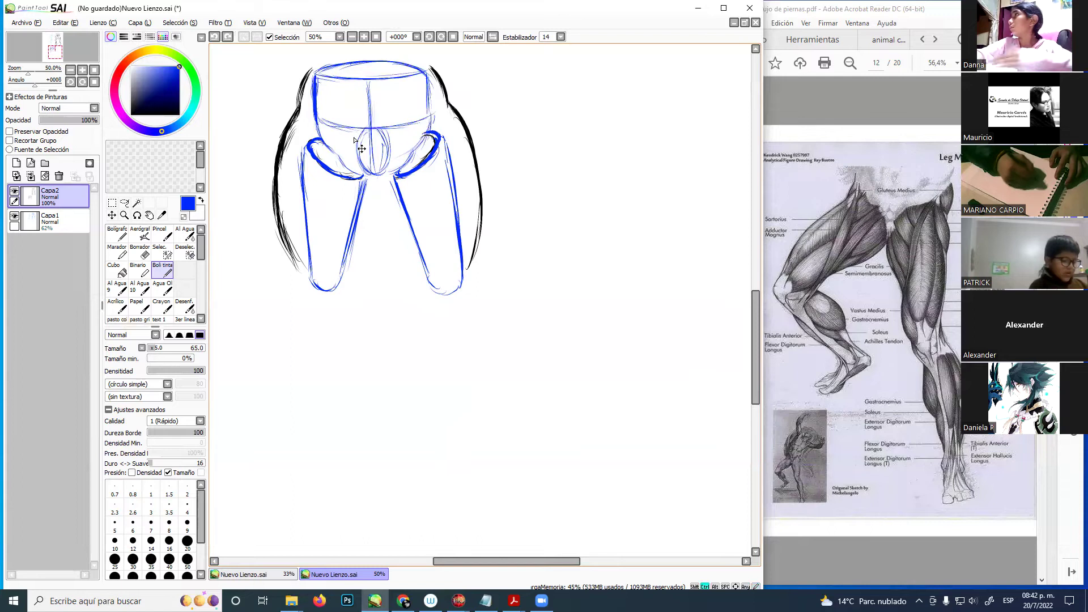
{"action": "mouse_move", "coordinate": [315, 121]}
{"action": "left_mouse_down"}
{"action": "mouse_move", "coordinate": [354, 173]}
{"action": "mouse_move", "coordinate": [381, 178]}
{"action": "mouse_move", "coordinate": [408, 167]}
{"action": "mouse_move", "coordinate": [435, 134]}
{"action": "mouse_move", "coordinate": [433, 116]}
{"action": "mouse_move", "coordinate": [340, 130]}
{"action": "mouse_move", "coordinate": [313, 114]}
{"action": "mouse_move", "coordinate": [356, 167]}
{"action": "mouse_move", "coordinate": [390, 144]}
{"action": "mouse_move", "coordinate": [357, 136]}
{"action": "mouse_move", "coordinate": [368, 130]}
{"action": "left_mouse_up"}
{"action": "key", "text": "ctrl+z"}
{"action": "key", "text": "ctrl+z"}
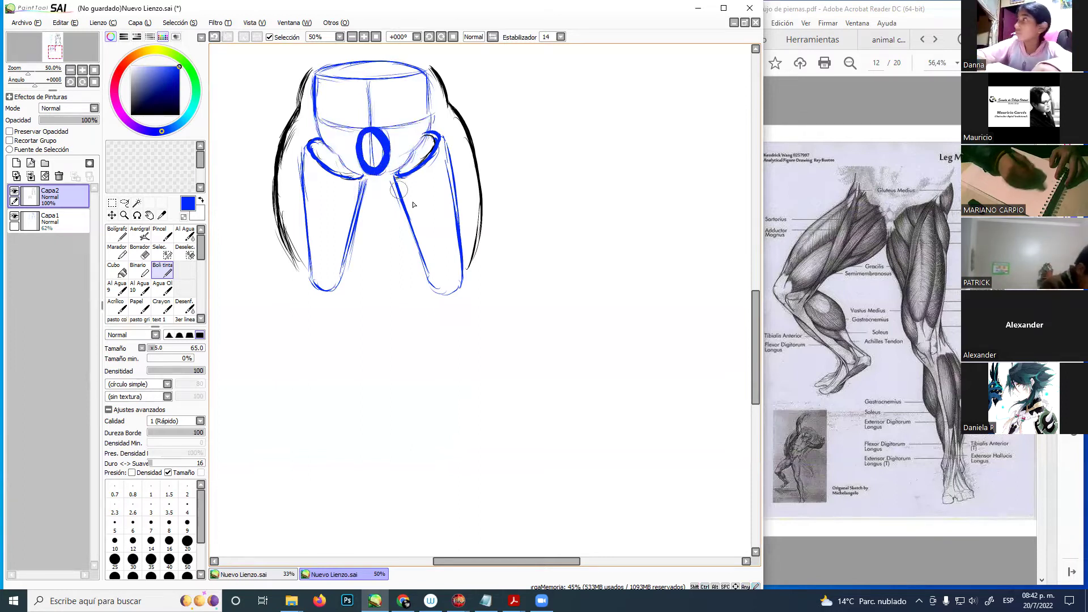
{"action": "key", "text": "ctrl+z"}
- Reinforce the blue thigh rims and left thigh outline, and erase the leftover black strokes inside the right rim
{"action": "left_click_drag", "start_coordinate": [307, 146], "coordinate": [365, 179]}
{"action": "mouse_move", "coordinate": [306, 146]}
{"action": "left_mouse_down"}
{"action": "mouse_move", "coordinate": [307, 280]}
{"action": "mouse_move", "coordinate": [343, 285]}
{"action": "mouse_move", "coordinate": [318, 291]}
{"action": "mouse_move", "coordinate": [336, 288]}
{"action": "mouse_move", "coordinate": [351, 238]}
{"action": "left_mouse_up"}
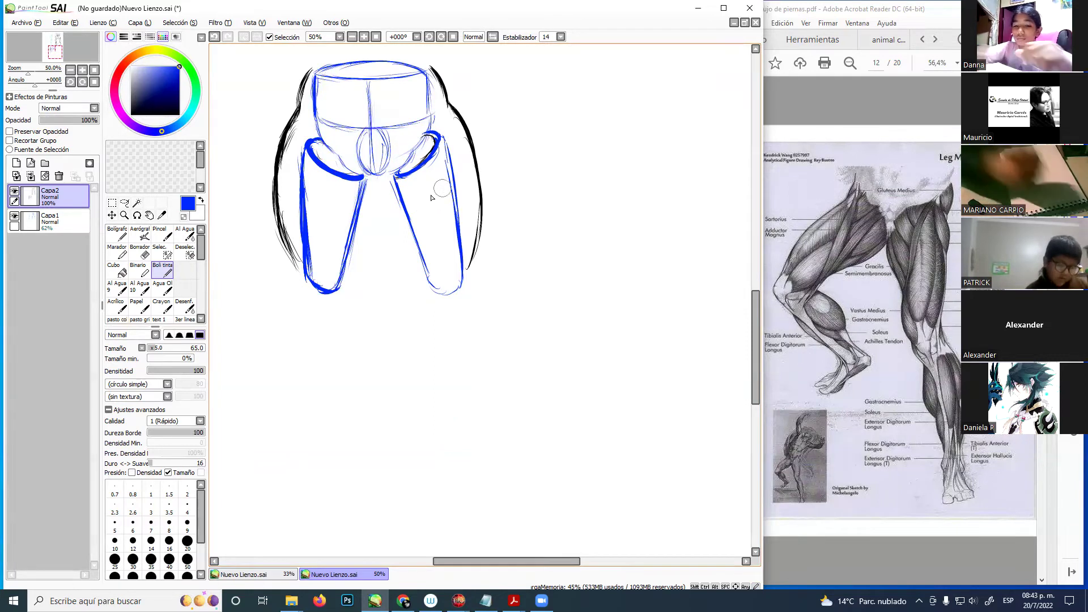
{"action": "left_click_drag", "start_coordinate": [399, 177], "coordinate": [432, 163]}
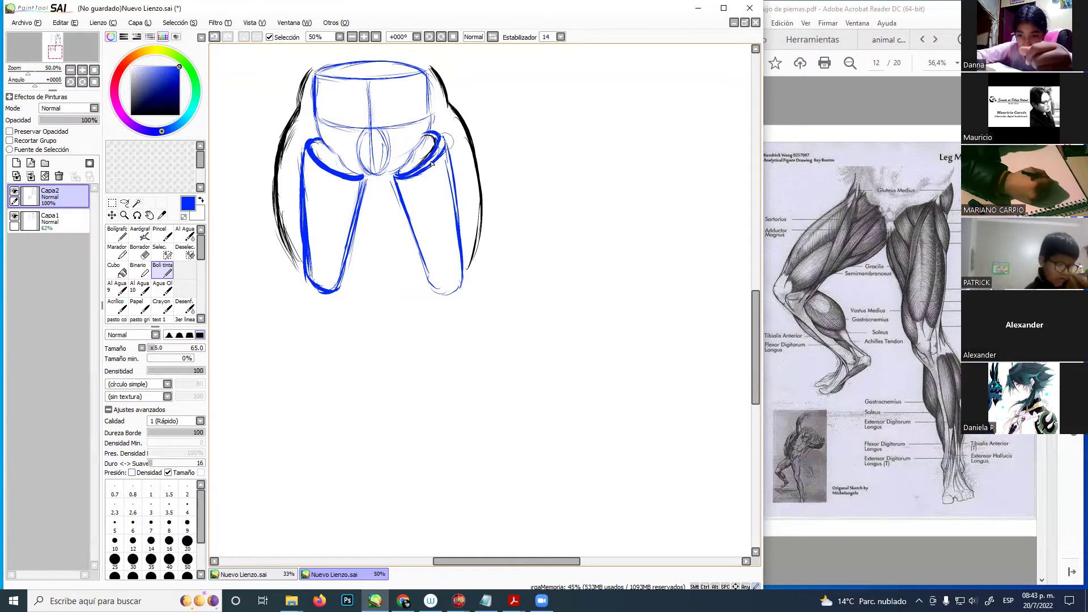
{"action": "key", "text": "e"}
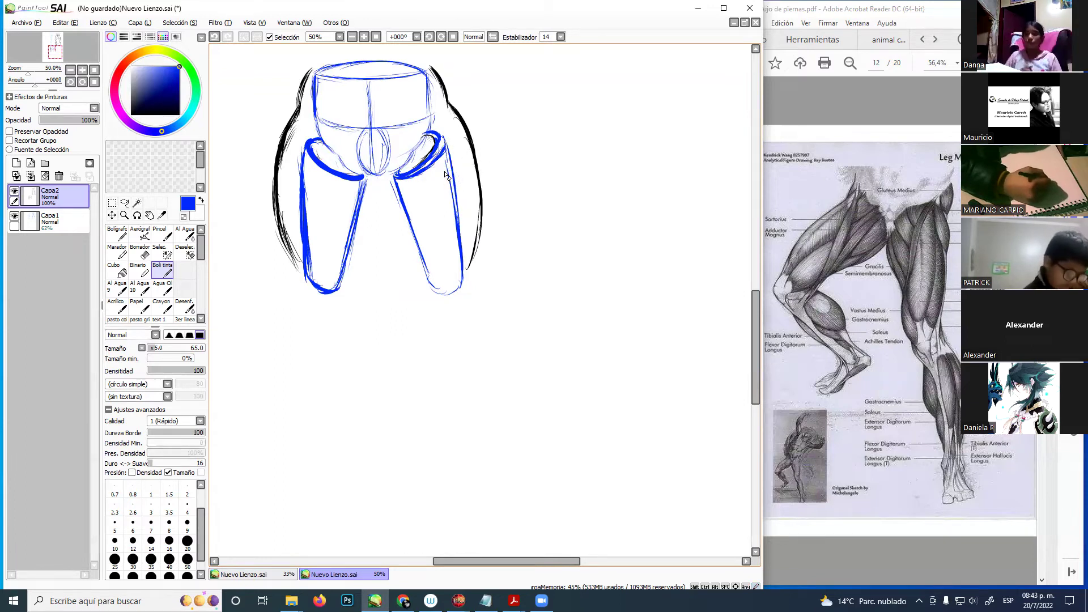
{"action": "left_click_drag", "start_coordinate": [421, 165], "coordinate": [430, 154]}
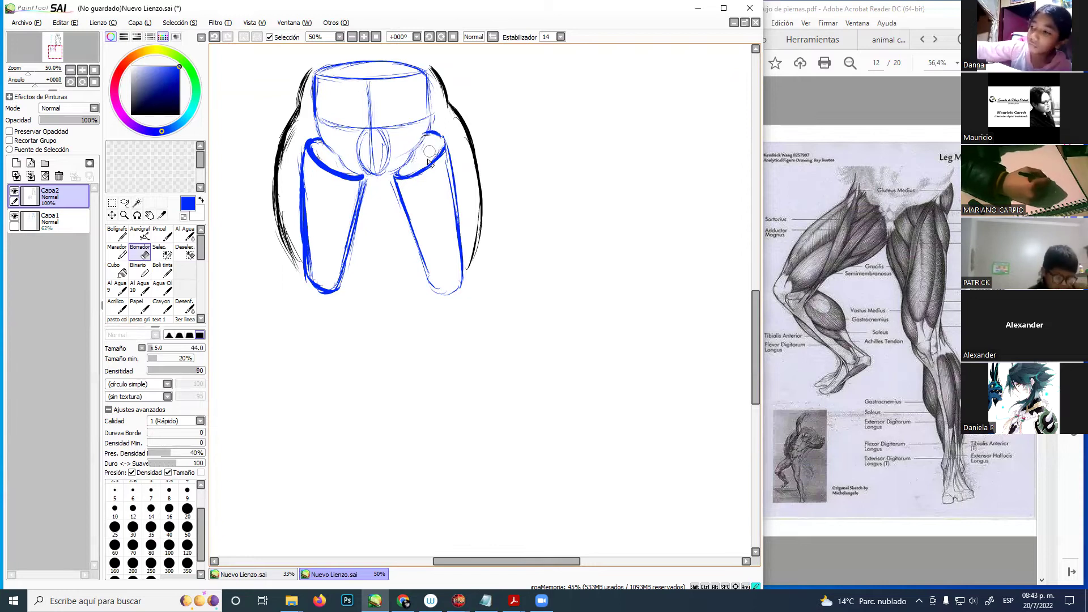
- Reinforce the right thigh's outline and rounded end in blue, and draw a horizontal guide line under both thigh ends
{"action": "key", "text": "n"}
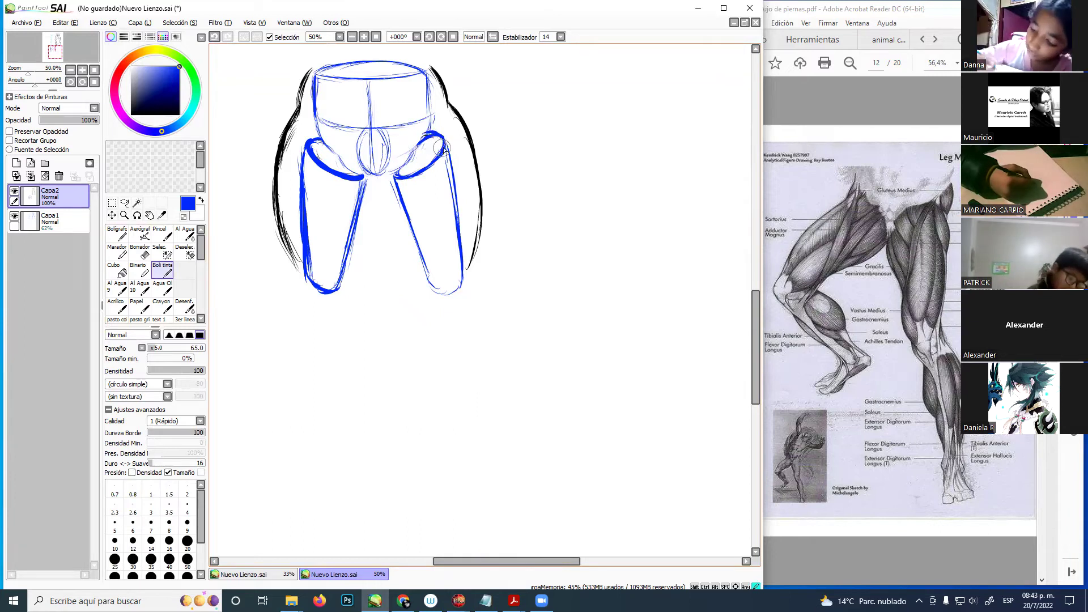
{"action": "left_click_drag", "start_coordinate": [457, 207], "coordinate": [465, 257]}
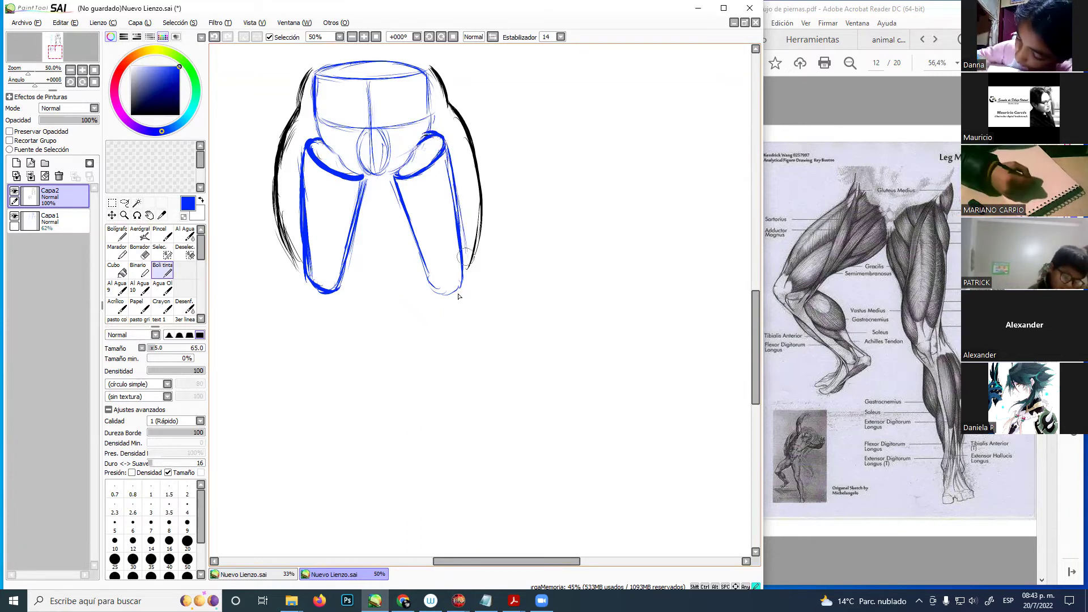
{"action": "left_click_drag", "start_coordinate": [285, 294], "coordinate": [487, 294]}
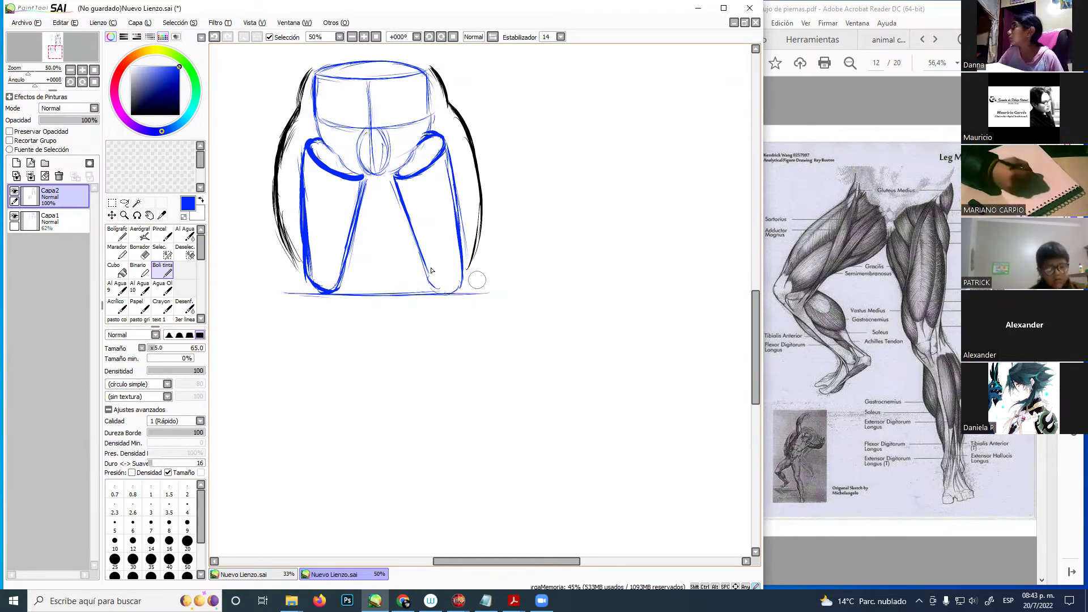
{"action": "mouse_move", "coordinate": [425, 258]}
{"action": "left_mouse_down"}
{"action": "mouse_move", "coordinate": [447, 293]}
{"action": "mouse_move", "coordinate": [438, 289]}
{"action": "mouse_move", "coordinate": [461, 286]}
{"action": "left_mouse_up"}
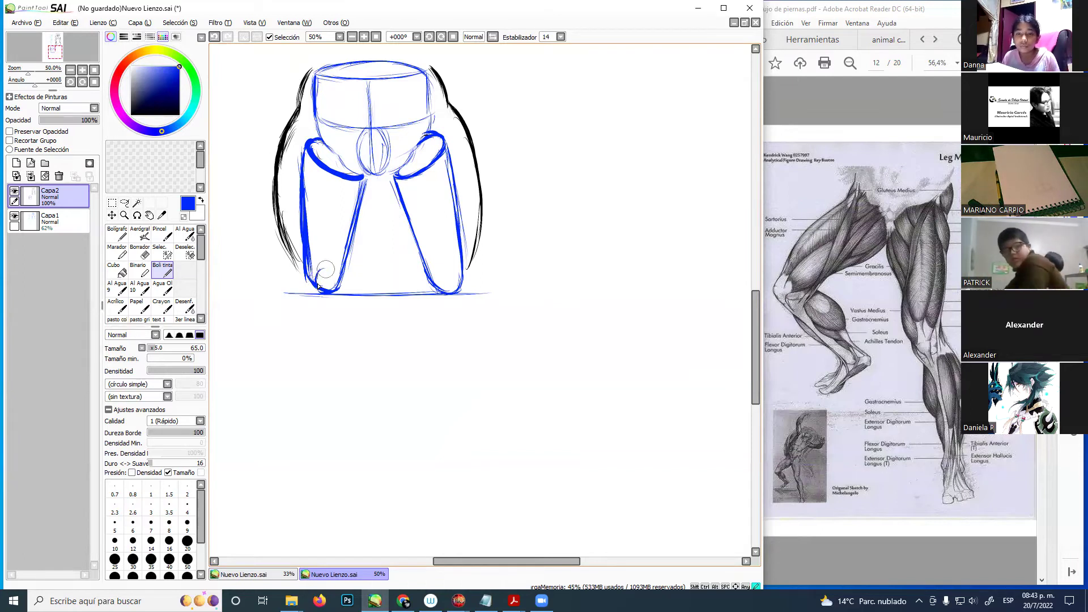
- Draw two stacked blue knee circles at each thigh end, with horizontal guides across the upper circles and below the lower ones
{"action": "mouse_move", "coordinate": [319, 282]}
{"action": "left_mouse_down"}
{"action": "mouse_move", "coordinate": [332, 271]}
{"action": "mouse_move", "coordinate": [335, 286]}
{"action": "mouse_move", "coordinate": [317, 272]}
{"action": "mouse_move", "coordinate": [325, 295]}
{"action": "mouse_move", "coordinate": [333, 287]}
{"action": "mouse_move", "coordinate": [314, 309]}
{"action": "mouse_move", "coordinate": [322, 315]}
{"action": "mouse_move", "coordinate": [325, 301]}
{"action": "mouse_move", "coordinate": [334, 311]}
{"action": "left_mouse_up"}
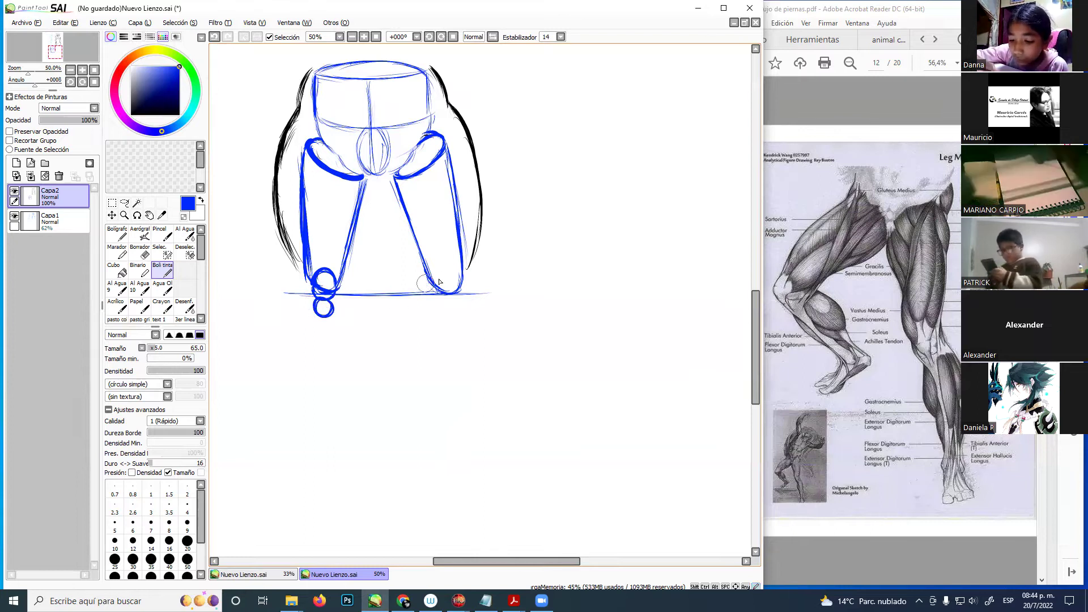
{"action": "mouse_move", "coordinate": [445, 273]}
{"action": "left_mouse_down"}
{"action": "mouse_move", "coordinate": [452, 290]}
{"action": "mouse_move", "coordinate": [443, 267]}
{"action": "mouse_move", "coordinate": [459, 284]}
{"action": "mouse_move", "coordinate": [450, 294]}
{"action": "mouse_move", "coordinate": [447, 283]}
{"action": "mouse_move", "coordinate": [451, 303]}
{"action": "mouse_move", "coordinate": [464, 295]}
{"action": "mouse_move", "coordinate": [454, 308]}
{"action": "left_mouse_up"}
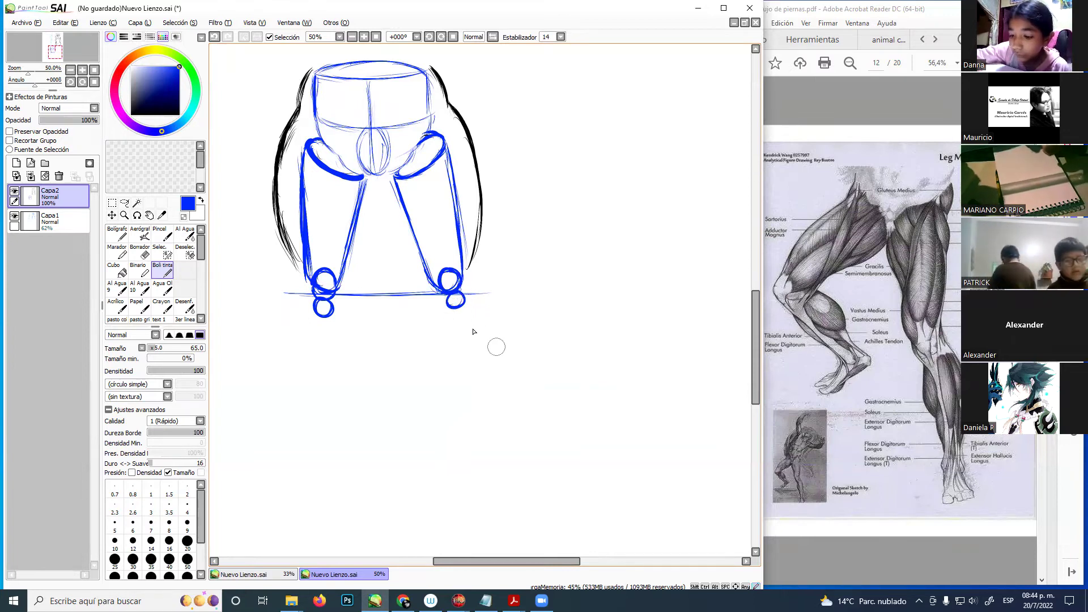
{"action": "mouse_move", "coordinate": [274, 318]}
{"action": "left_mouse_down"}
{"action": "mouse_move", "coordinate": [484, 317]}
{"action": "mouse_move", "coordinate": [469, 319]}
{"action": "left_mouse_up"}
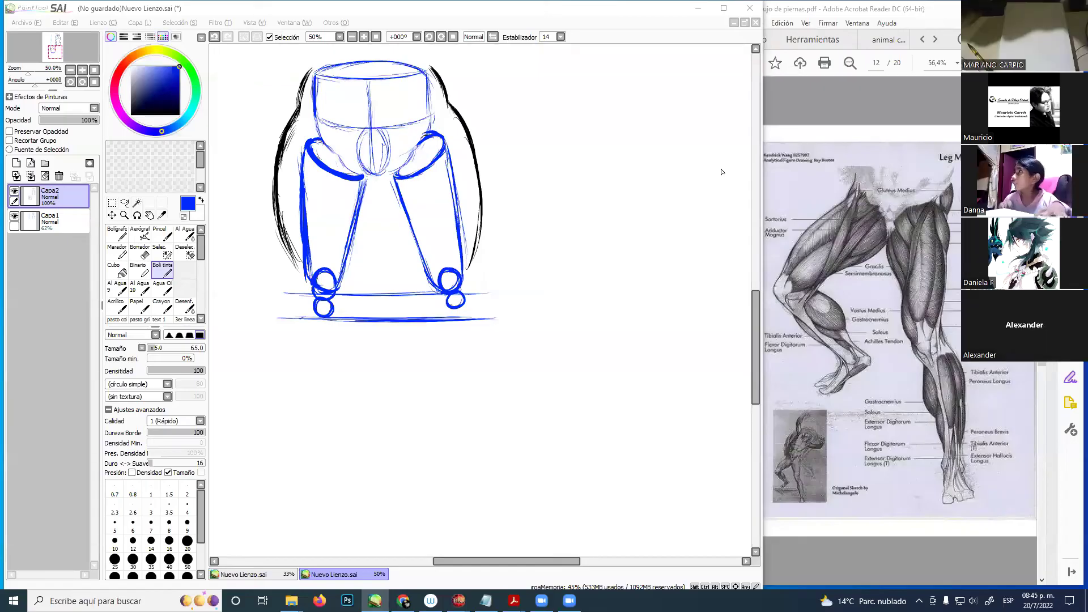
{"action": "left_click", "coordinate": [391, 361]}
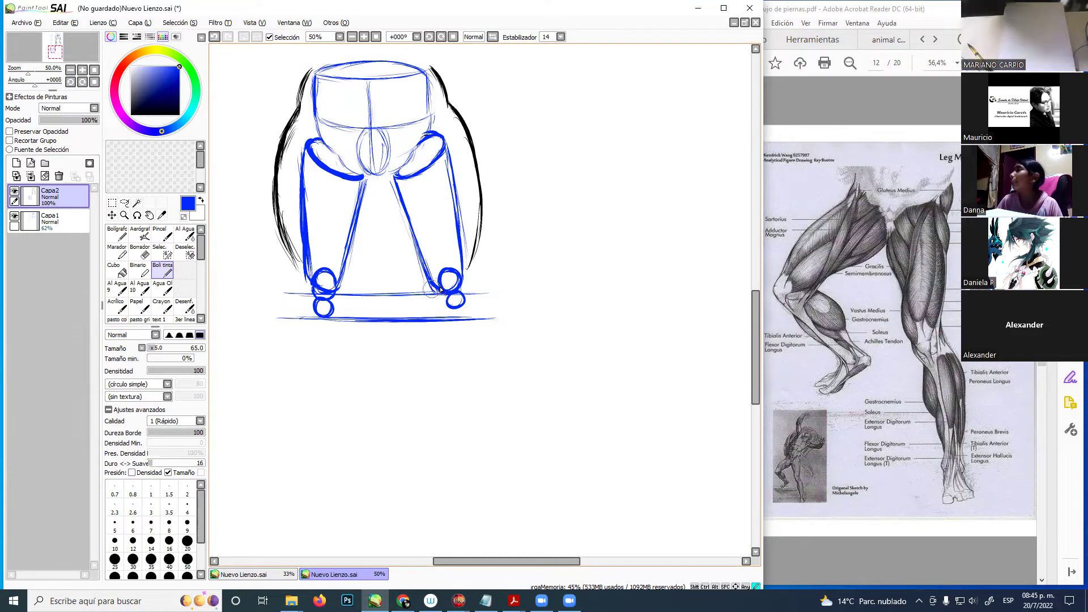
{"action": "left_click_drag", "start_coordinate": [337, 275], "coordinate": [413, 275]}
{"action": "left_click_drag", "start_coordinate": [325, 271], "coordinate": [445, 276]}
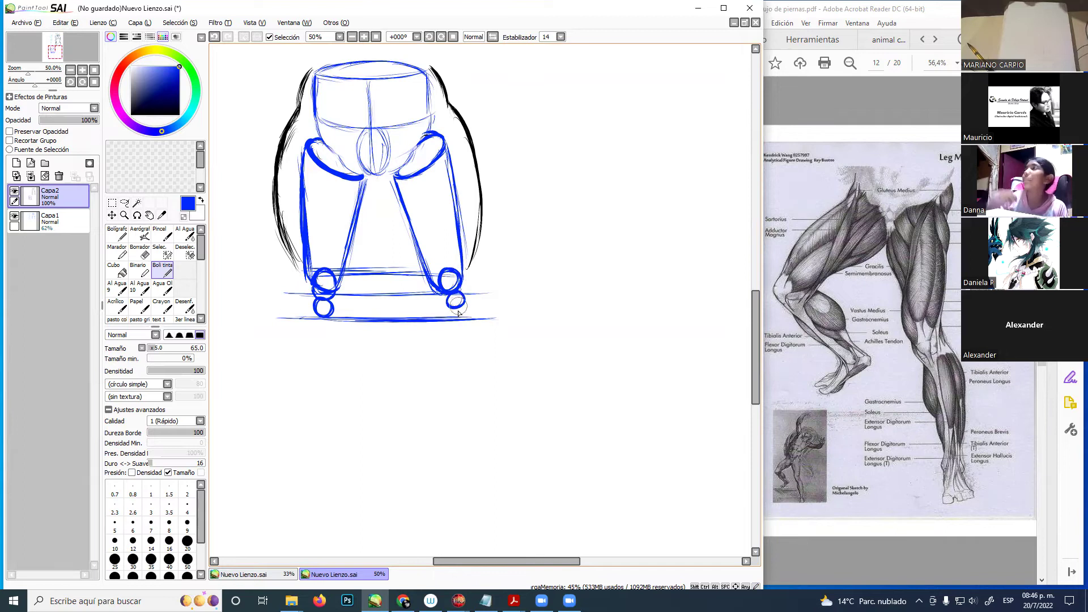
- Erase the right knee's lower circle and redraw it slightly lower in blue, and add flat oval rims beneath both knees
{"action": "key", "text": "e"}
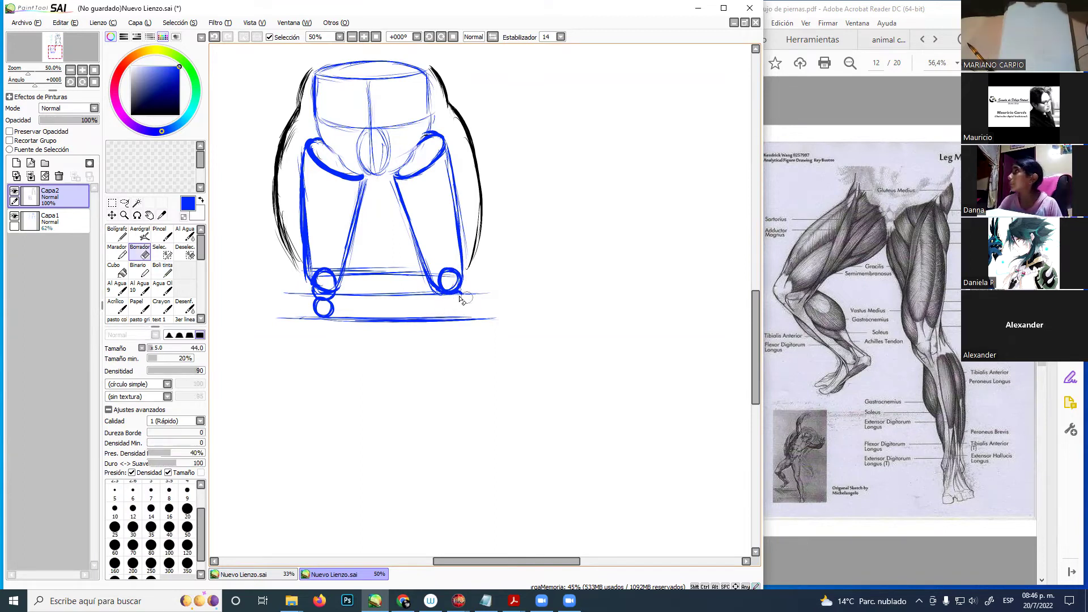
{"action": "key", "text": "e"}
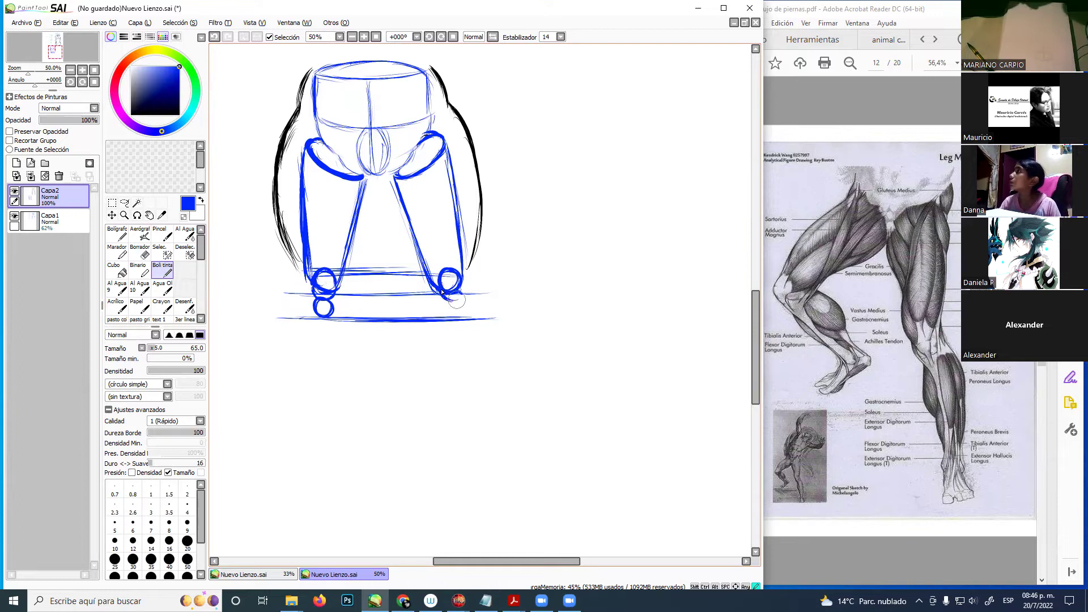
{"action": "left_click_drag", "start_coordinate": [464, 287], "coordinate": [454, 301]}
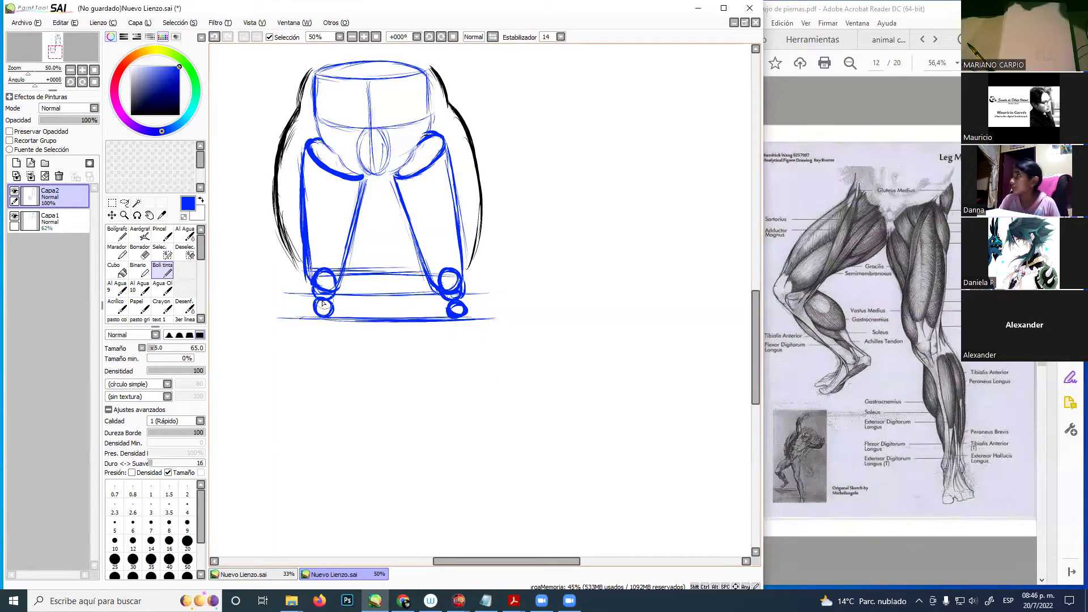
{"action": "mouse_move", "coordinate": [310, 308]}
{"action": "left_mouse_down"}
{"action": "mouse_move", "coordinate": [299, 303]}
{"action": "mouse_move", "coordinate": [304, 318]}
{"action": "mouse_move", "coordinate": [344, 321]}
{"action": "mouse_move", "coordinate": [335, 320]}
{"action": "left_mouse_up"}
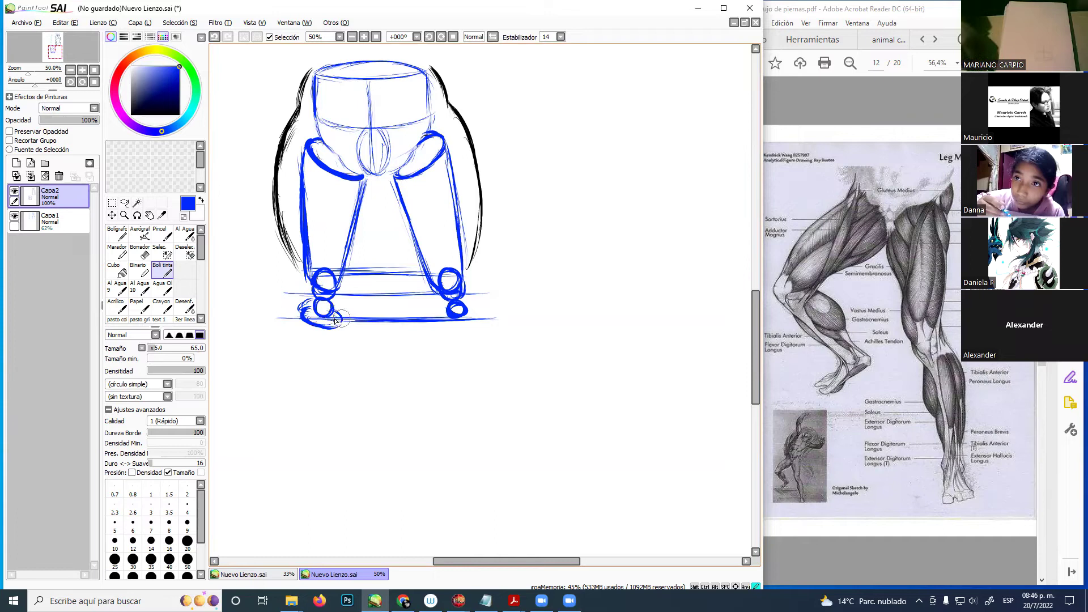
{"action": "mouse_move", "coordinate": [449, 325]}
{"action": "left_mouse_down"}
{"action": "mouse_move", "coordinate": [440, 328]}
{"action": "mouse_move", "coordinate": [481, 315]}
{"action": "left_mouse_up"}
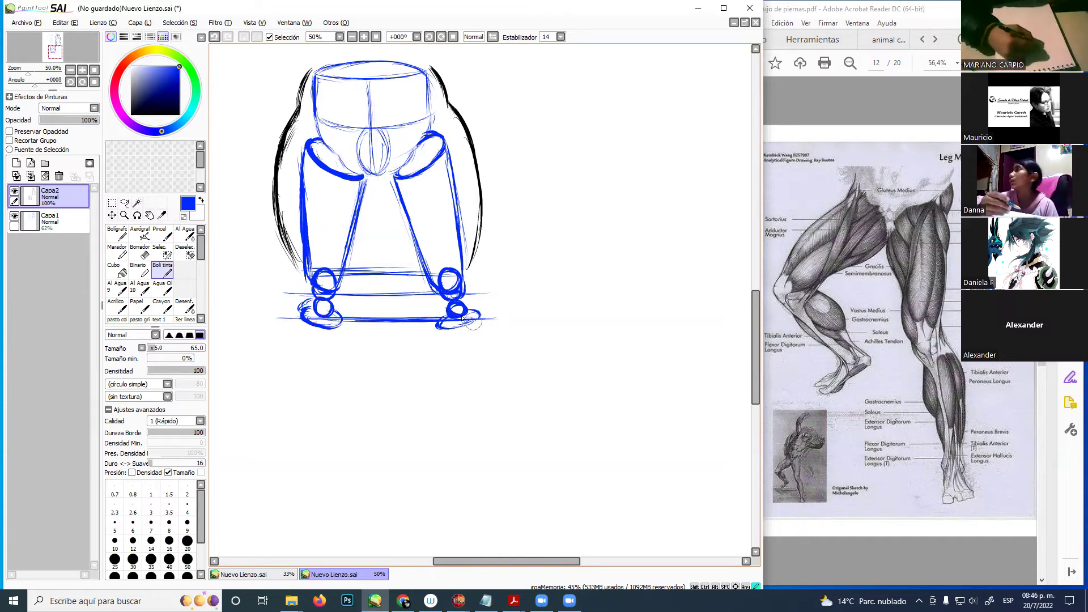
- Sketch the left lower leg in blue as a tapering cylinder from the knee rim down to a rounded ankle end
{"action": "left_click_drag", "start_coordinate": [298, 318], "coordinate": [287, 453]}
{"action": "left_click_drag", "start_coordinate": [341, 328], "coordinate": [312, 445]}
{"action": "mouse_move", "coordinate": [334, 369]}
{"action": "left_mouse_down"}
{"action": "mouse_move", "coordinate": [309, 459]}
{"action": "mouse_move", "coordinate": [318, 435]}
{"action": "left_mouse_up"}
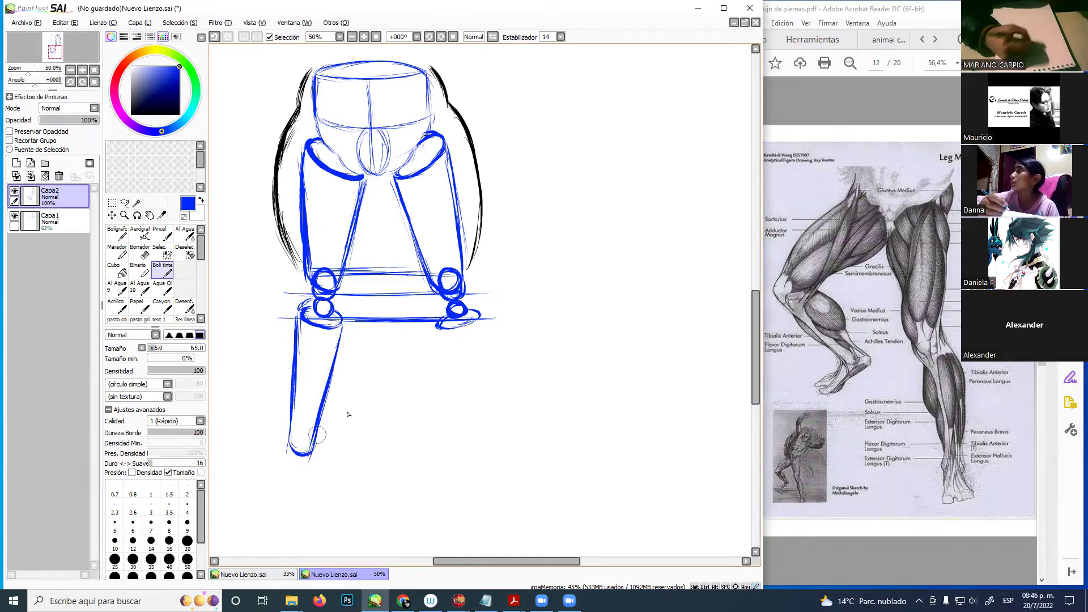
- Sketch the right lower leg in blue as a matching tapering cylinder, and draw a horizontal ground line under both ankle ends
{"action": "left_click_drag", "start_coordinate": [441, 334], "coordinate": [491, 461]}
{"action": "left_click_drag", "start_coordinate": [449, 363], "coordinate": [486, 454]}
{"action": "left_click_drag", "start_coordinate": [482, 312], "coordinate": [503, 445]}
{"action": "mouse_move", "coordinate": [492, 397]}
{"action": "left_mouse_down"}
{"action": "mouse_move", "coordinate": [497, 456]}
{"action": "mouse_move", "coordinate": [487, 456]}
{"action": "left_mouse_up"}
{"action": "left_click_drag", "start_coordinate": [266, 454], "coordinate": [587, 448]}
{"action": "mouse_move", "coordinate": [460, 371]}
{"action": "left_mouse_down"}
{"action": "mouse_move", "coordinate": [436, 335]}
{"action": "mouse_move", "coordinate": [476, 447]}
{"action": "mouse_move", "coordinate": [506, 438]}
{"action": "left_mouse_up"}
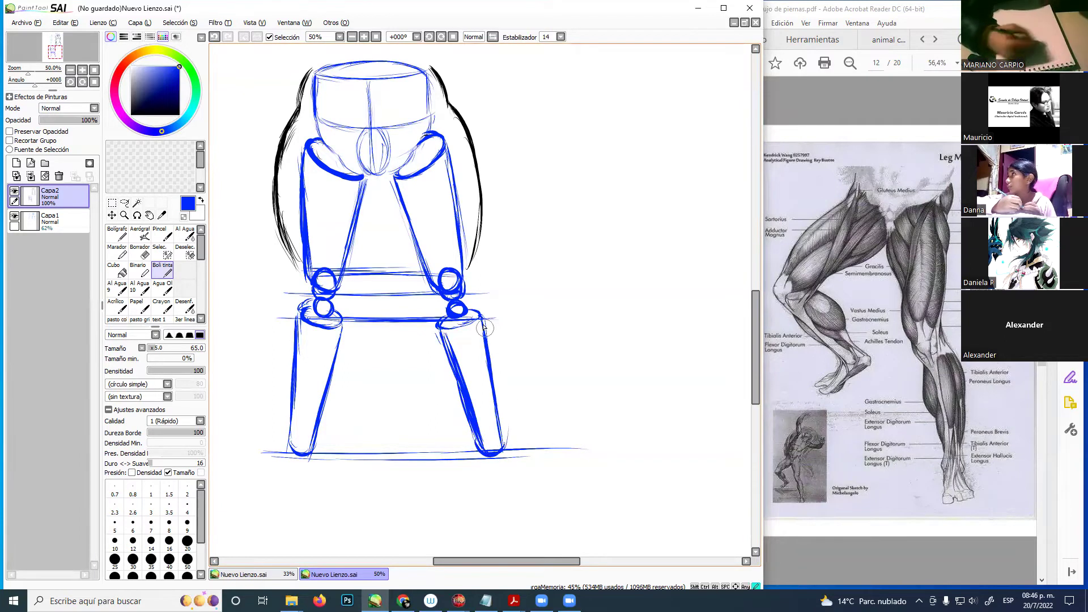
{"action": "left_click_drag", "start_coordinate": [485, 328], "coordinate": [500, 444]}
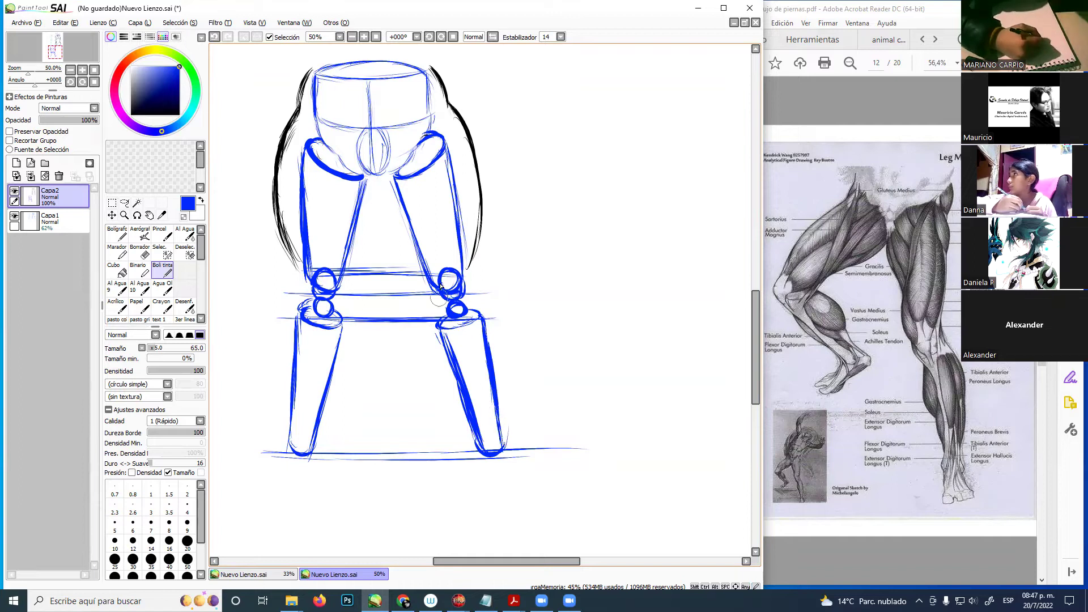
- Erase the black contour strokes along the outer sides of both hips and thighs
{"action": "key", "text": "e"}
{"action": "mouse_move", "coordinate": [284, 226]}
{"action": "left_mouse_down"}
{"action": "mouse_move", "coordinate": [291, 256]}
{"action": "mouse_move", "coordinate": [271, 171]}
{"action": "mouse_move", "coordinate": [284, 153]}
{"action": "mouse_move", "coordinate": [275, 206]}
{"action": "mouse_move", "coordinate": [281, 133]}
{"action": "mouse_move", "coordinate": [306, 63]}
{"action": "left_mouse_up"}
{"action": "key", "text": "ctrl+z"}
{"action": "mouse_move", "coordinate": [426, 84]}
{"action": "left_mouse_down"}
{"action": "mouse_move", "coordinate": [437, 71]}
{"action": "mouse_move", "coordinate": [464, 122]}
{"action": "mouse_move", "coordinate": [478, 186]}
{"action": "mouse_move", "coordinate": [476, 276]}
{"action": "left_mouse_up"}
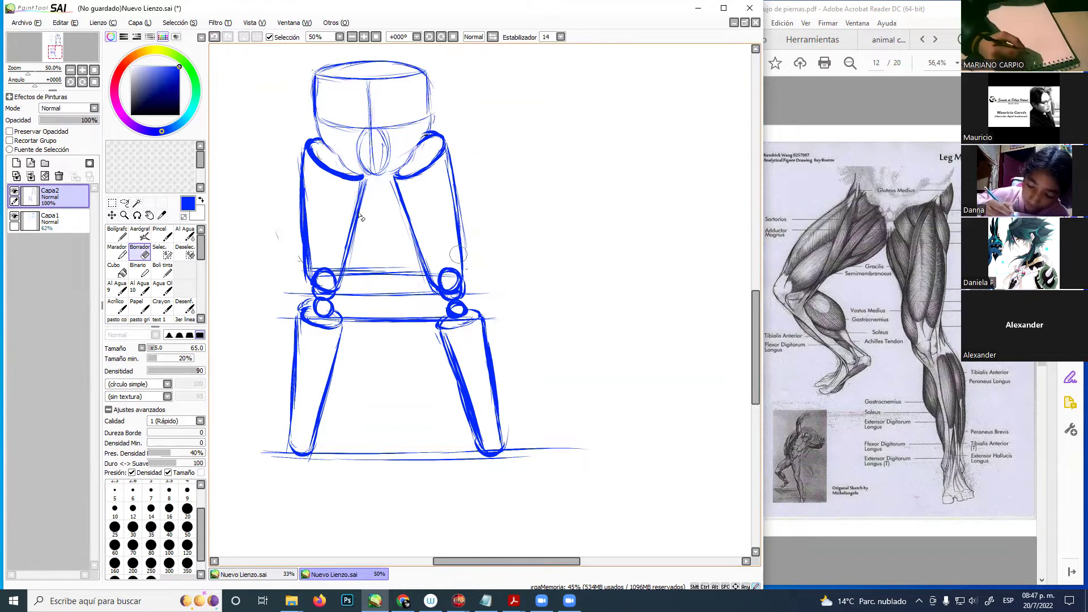
- Try black contour strokes down the outer sides of the hips and thighs, and undo them
{"action": "left_click", "coordinate": [163, 271]}
{"action": "left_click_drag", "start_coordinate": [166, 106], "coordinate": [131, 115]}
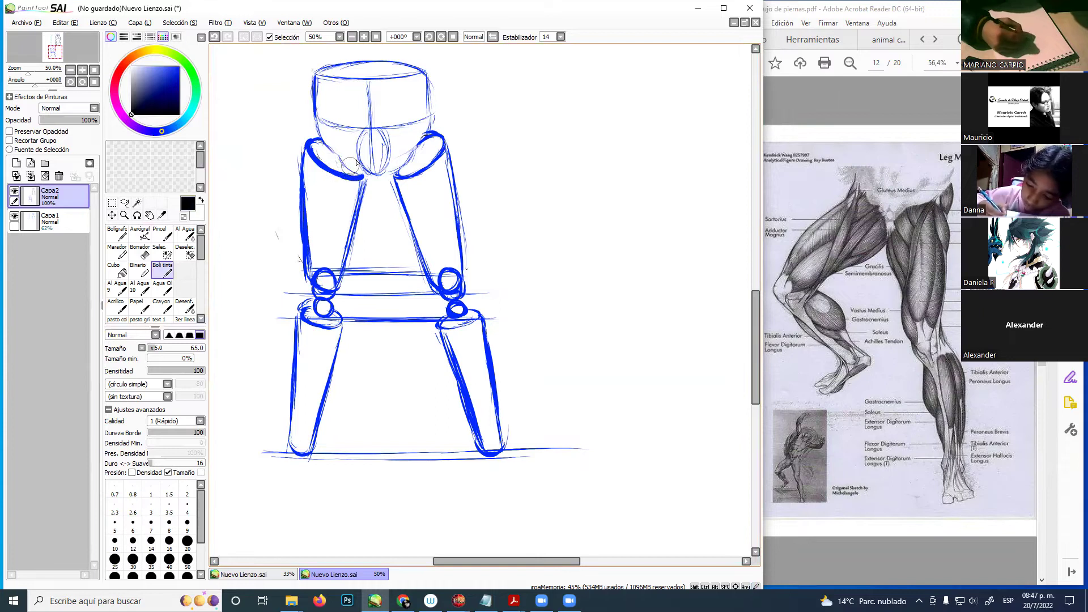
{"action": "left_click_drag", "start_coordinate": [294, 74], "coordinate": [286, 301]}
{"action": "key", "text": "ctrl+z"}
{"action": "mouse_move", "coordinate": [442, 64]}
{"action": "left_mouse_down"}
{"action": "mouse_move", "coordinate": [462, 114]}
{"action": "mouse_move", "coordinate": [472, 276]}
{"action": "mouse_move", "coordinate": [463, 314]}
{"action": "left_mouse_up"}
{"action": "key", "text": "ctrl+z"}
{"action": "mouse_move", "coordinate": [300, 84]}
{"action": "left_mouse_down"}
{"action": "mouse_move", "coordinate": [279, 172]}
{"action": "mouse_move", "coordinate": [295, 280]}
{"action": "left_mouse_up"}
{"action": "key", "text": "ctrl+z"}
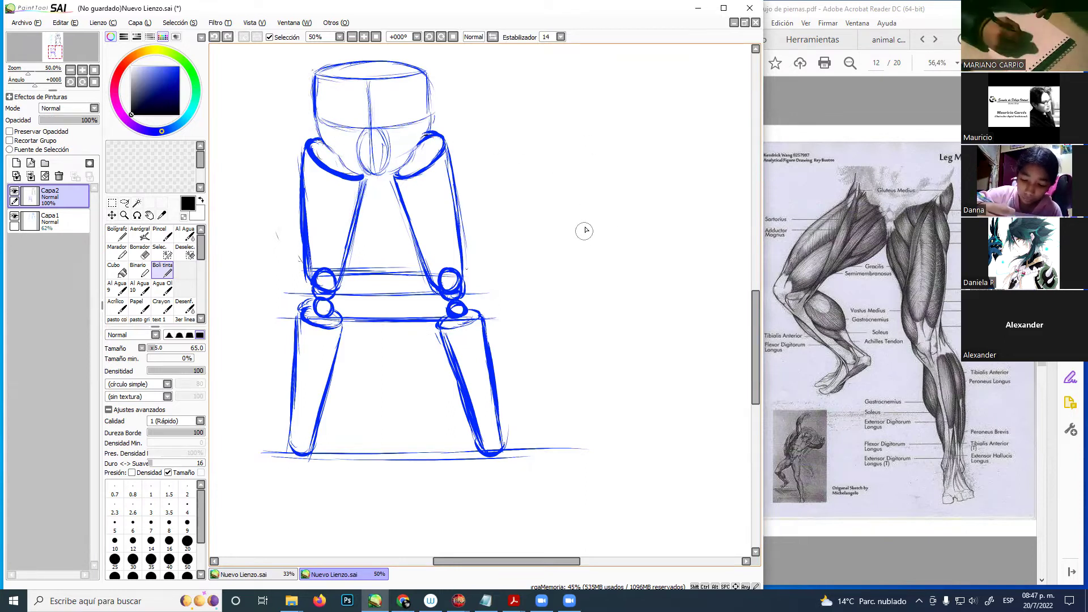
- Sketch a black house-like block in perspective with hatched walls and a peaked roof beside the legs
{"action": "mouse_move", "coordinate": [576, 259]}
{"action": "left_mouse_down"}
{"action": "mouse_move", "coordinate": [578, 150]}
{"action": "mouse_move", "coordinate": [583, 252]}
{"action": "left_mouse_up"}
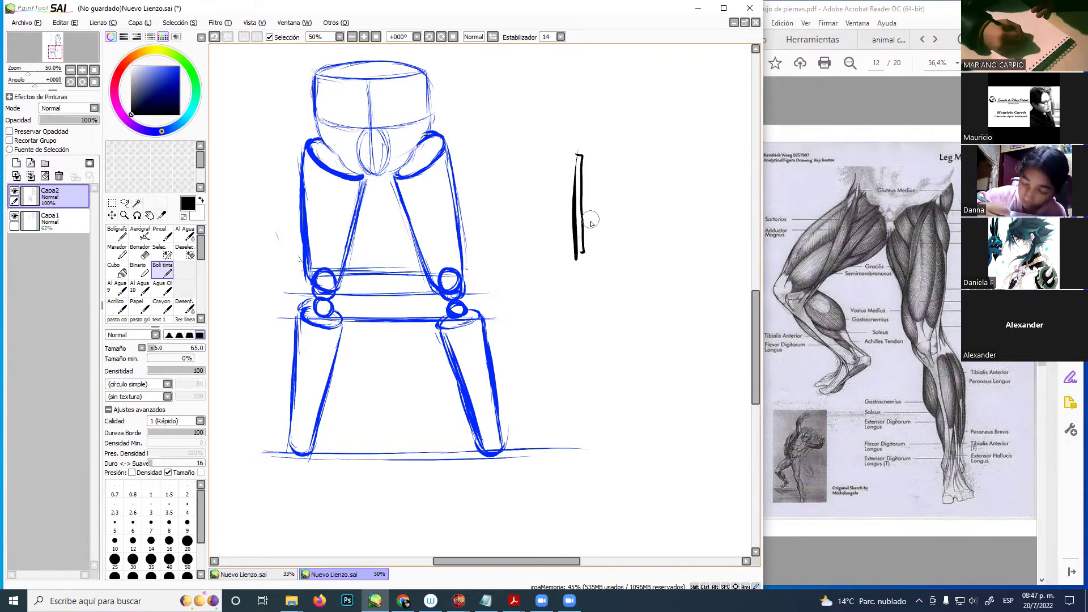
{"action": "mouse_move", "coordinate": [573, 229]}
{"action": "left_mouse_down"}
{"action": "mouse_move", "coordinate": [613, 195]}
{"action": "mouse_move", "coordinate": [615, 207]}
{"action": "mouse_move", "coordinate": [623, 154]}
{"action": "left_mouse_up"}
{"action": "left_click_drag", "start_coordinate": [583, 253], "coordinate": [622, 229]}
{"action": "left_click_drag", "start_coordinate": [622, 152], "coordinate": [623, 233]}
{"action": "left_click_drag", "start_coordinate": [638, 150], "coordinate": [702, 150]}
{"action": "mouse_move", "coordinate": [628, 169]}
{"action": "left_mouse_down"}
{"action": "mouse_move", "coordinate": [695, 167]}
{"action": "mouse_move", "coordinate": [691, 183]}
{"action": "left_mouse_up"}
{"action": "mouse_move", "coordinate": [633, 202]}
{"action": "left_mouse_down"}
{"action": "mouse_move", "coordinate": [693, 199]}
{"action": "mouse_move", "coordinate": [691, 215]}
{"action": "left_mouse_up"}
{"action": "mouse_move", "coordinate": [576, 153]}
{"action": "left_mouse_down"}
{"action": "mouse_move", "coordinate": [654, 84]}
{"action": "mouse_move", "coordinate": [720, 148]}
{"action": "left_mouse_up"}
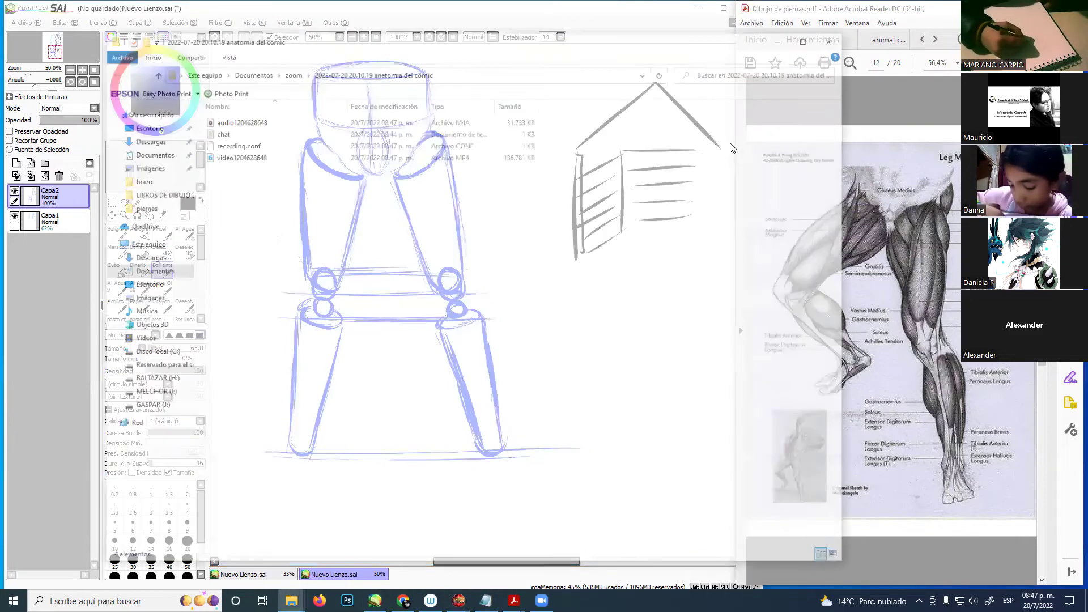
- Close the folder window and undo all the black strokes of the block sketch beside the legs
{"action": "left_click", "coordinate": [835, 38]}
{"action": "key", "text": "ctrl+z"}
{"action": "key", "text": "ctrl+z"}
{"action": "key", "text": "ctrl+z"}
{"action": "key", "text": "ctrl+z"}
{"action": "key", "text": "ctrl+z"}
{"action": "key", "text": "ctrl+z"}
{"action": "key", "text": "ctrl+z"}
{"action": "key", "text": "ctrl+z"}
{"action": "key", "text": "ctrl+z"}
{"action": "key", "text": "ctrl+z"}
{"action": "key", "text": "ctrl+z"}
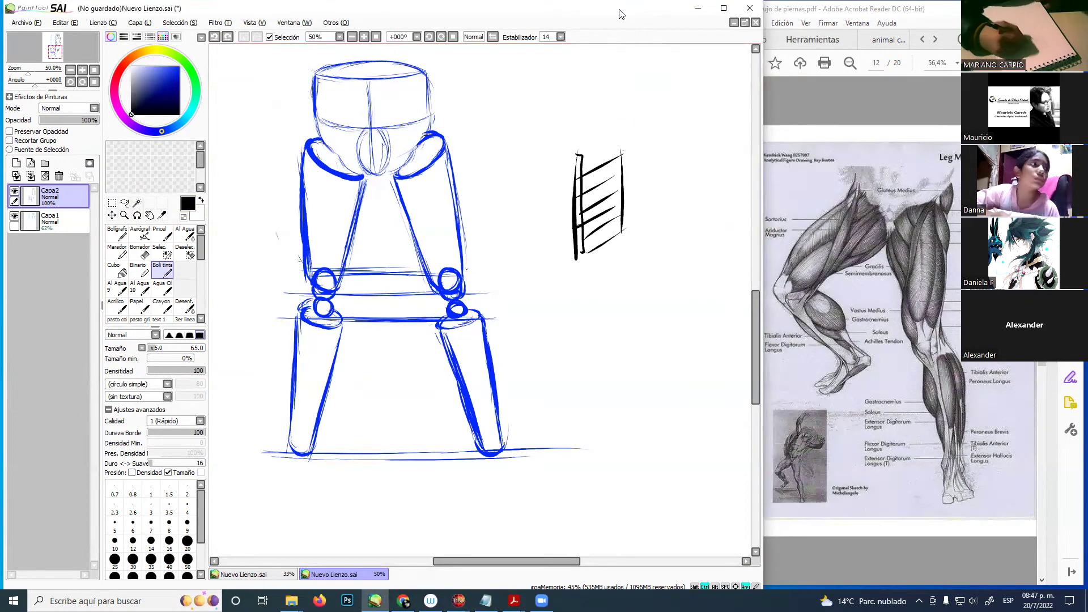
{"action": "key", "text": "ctrl+z"}
{"action": "key", "text": "ctrl+z"}
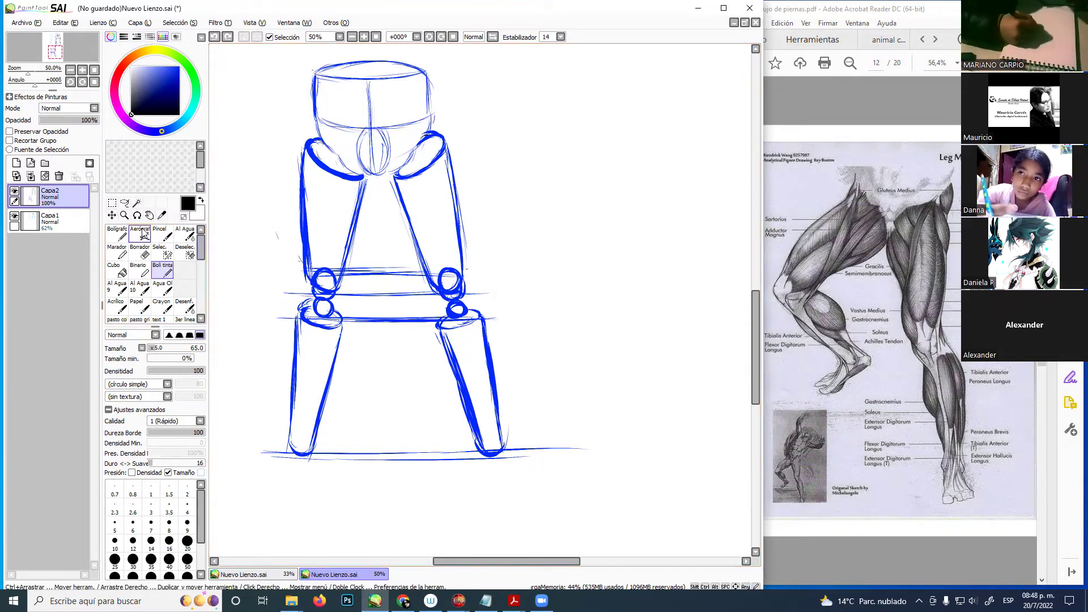
{"action": "left_click", "coordinate": [124, 203]}
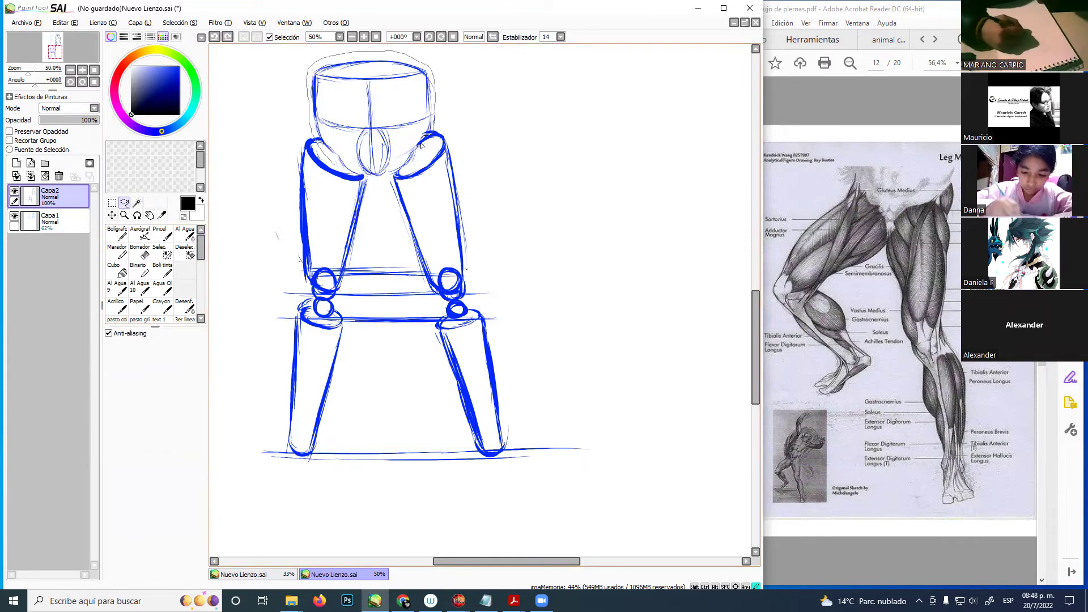
{"action": "left_click_drag", "start_coordinate": [369, 177], "coordinate": [348, 180]}
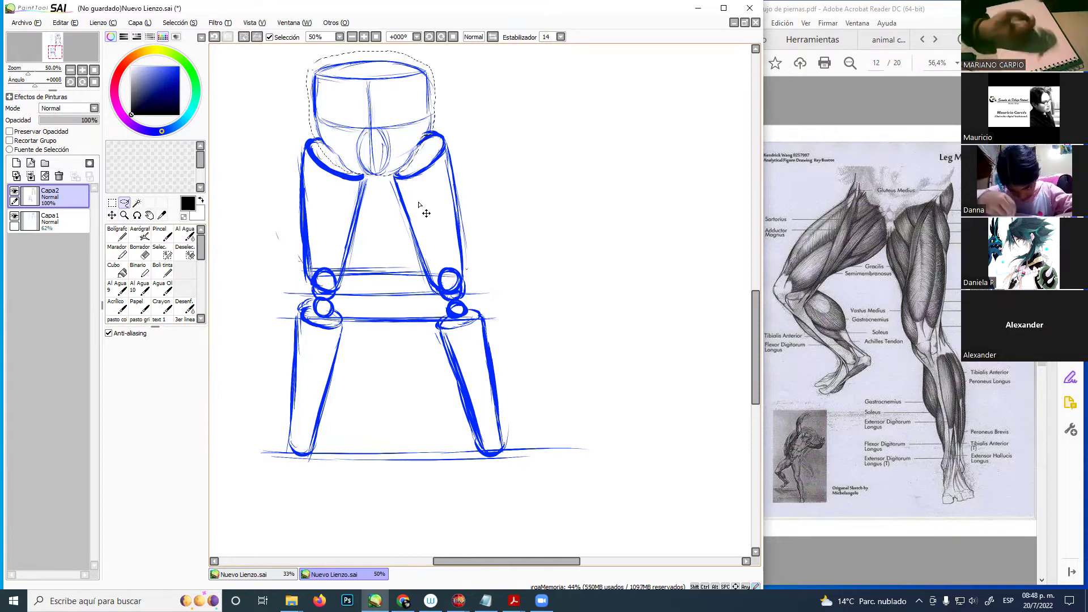
{"action": "key", "text": "ctrl+t"}
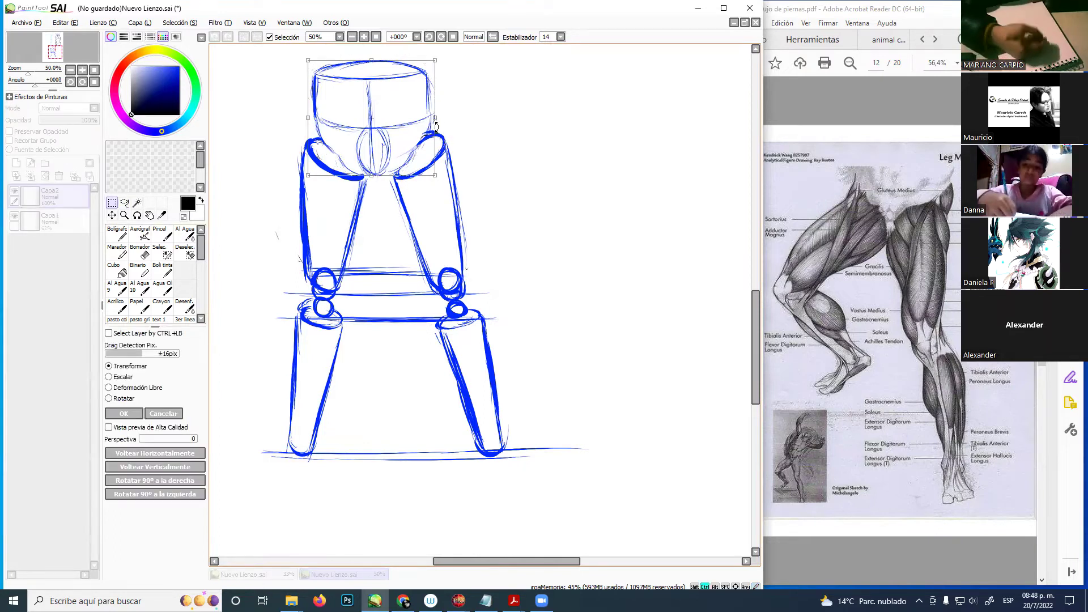
{"action": "key", "text": "Return"}
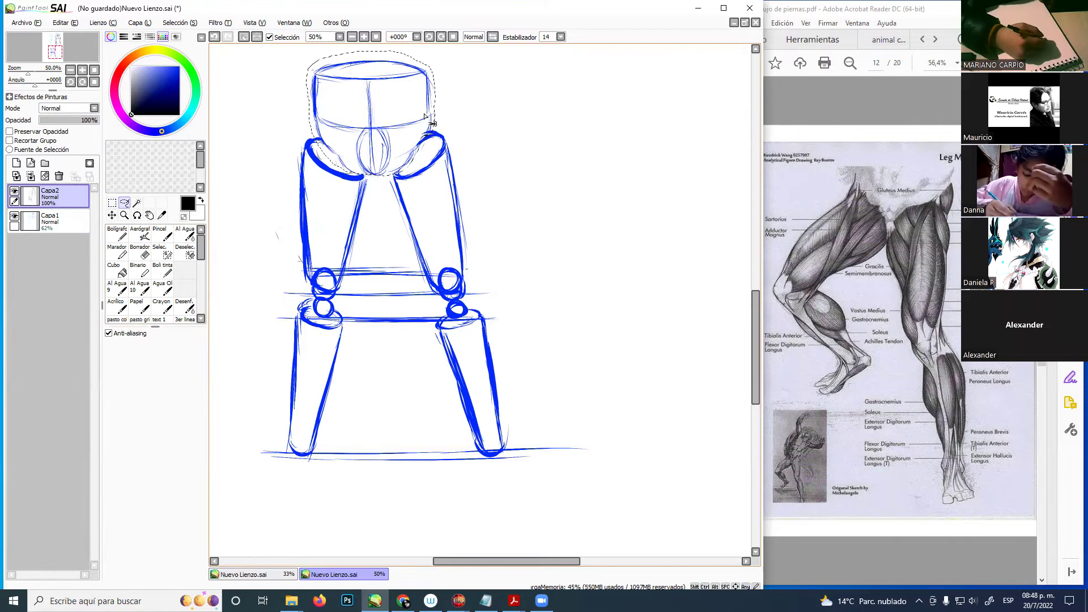
{"action": "key", "text": "ctrl+d"}
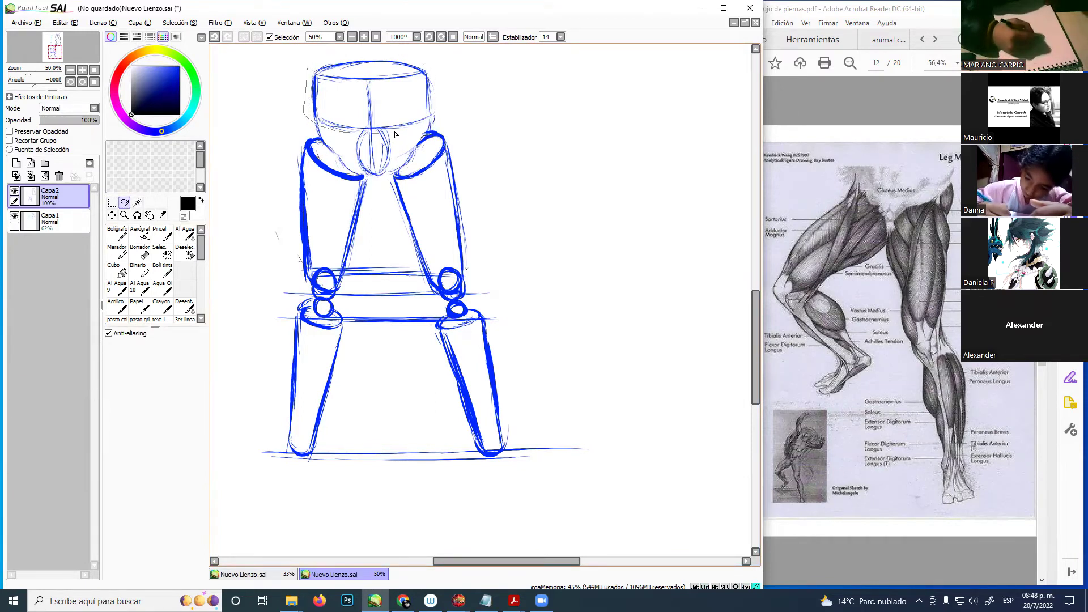
- Lasso the blue pelvis cylinder and transform it to be narrower and shorter, centred above the crotch oval
{"action": "left_click_drag", "start_coordinate": [336, 59], "coordinate": [349, 57]}
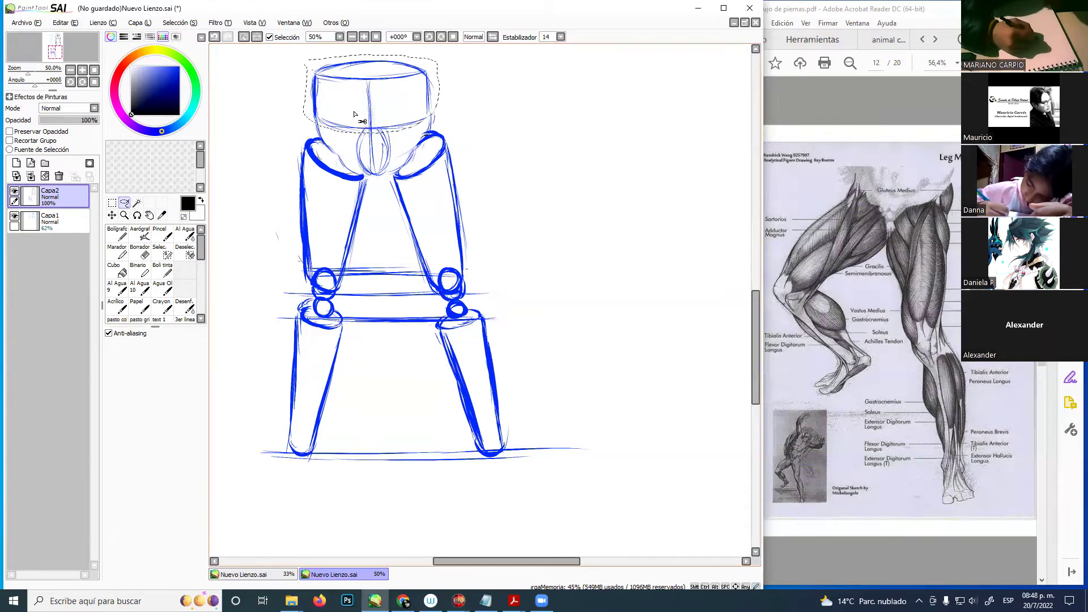
{"action": "key", "text": "ctrl+t"}
{"action": "left_click_drag", "start_coordinate": [332, 108], "coordinate": [415, 94]}
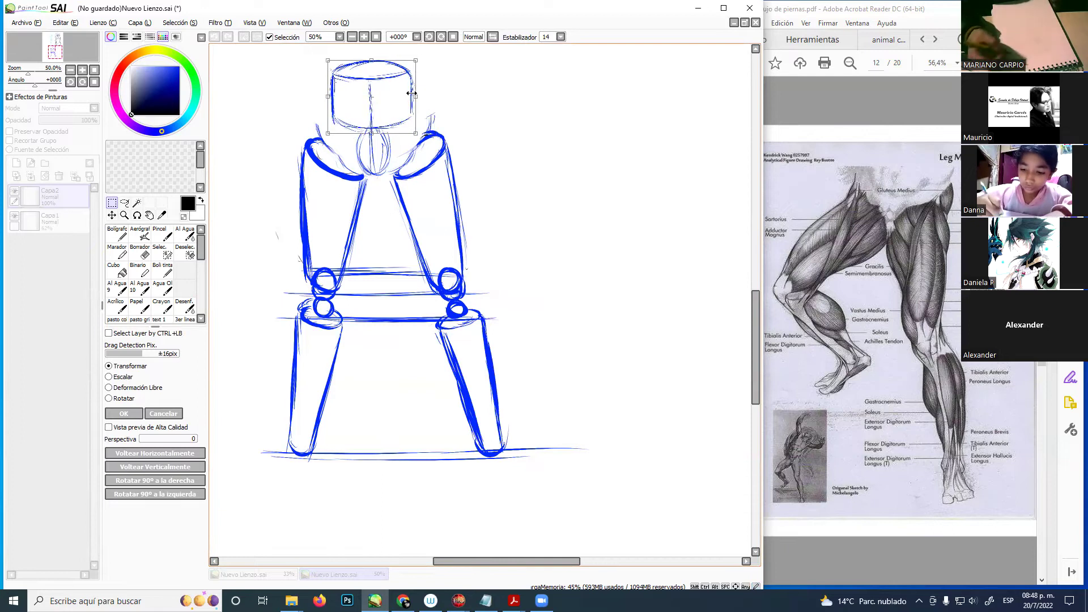
{"action": "left_click_drag", "start_coordinate": [373, 59], "coordinate": [321, 99]}
{"action": "mouse_move", "coordinate": [412, 98]}
{"action": "left_mouse_down"}
{"action": "mouse_move", "coordinate": [421, 99]}
{"action": "mouse_move", "coordinate": [393, 107]}
{"action": "left_mouse_up"}
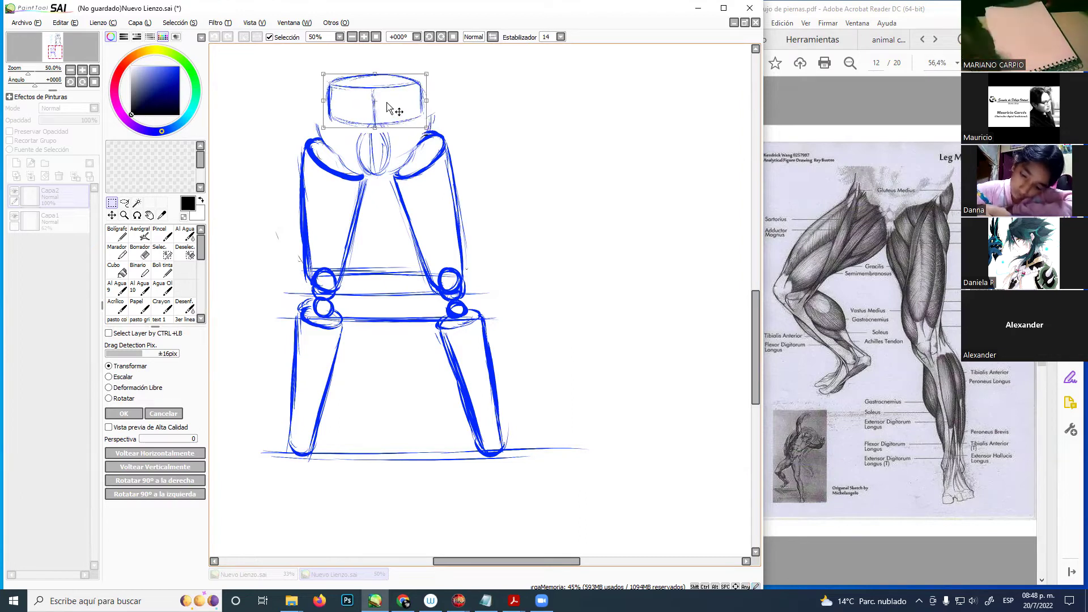
{"action": "key", "text": "Return"}
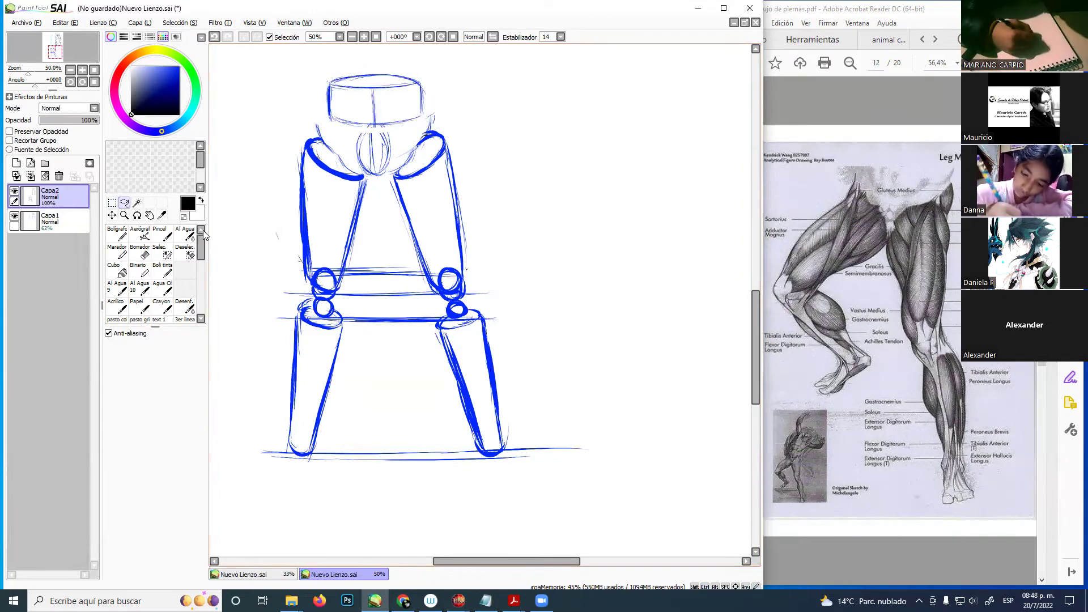
- Erase the stray lines between the pelvis and thighs, and redraw the pelvis sides and crotch oval in blue with Boli tinta
{"action": "left_click", "coordinate": [140, 251]}
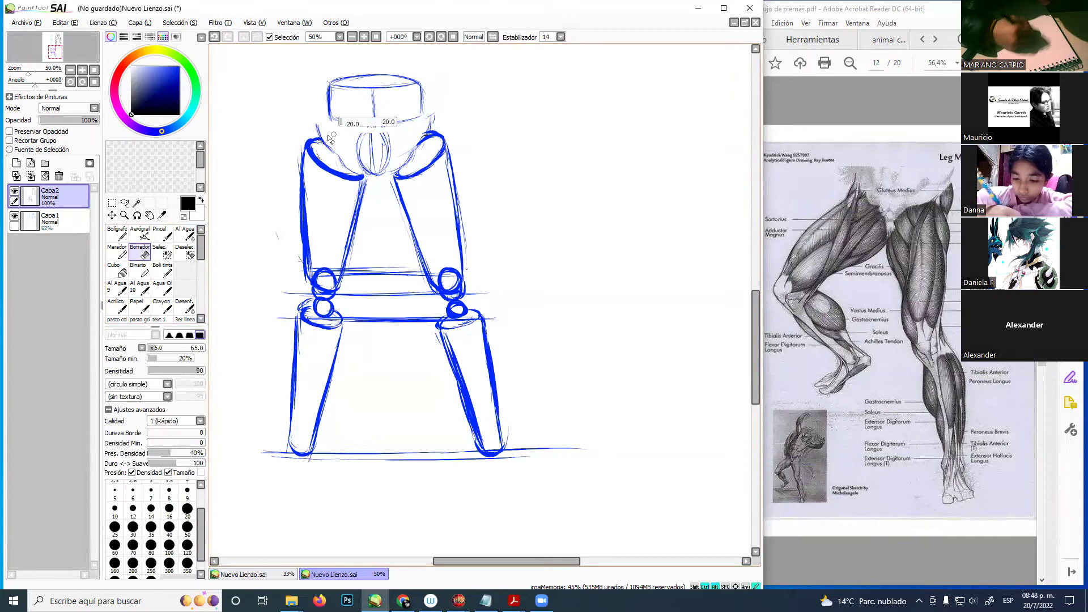
{"action": "left_click_drag", "start_coordinate": [327, 136], "coordinate": [333, 136]}
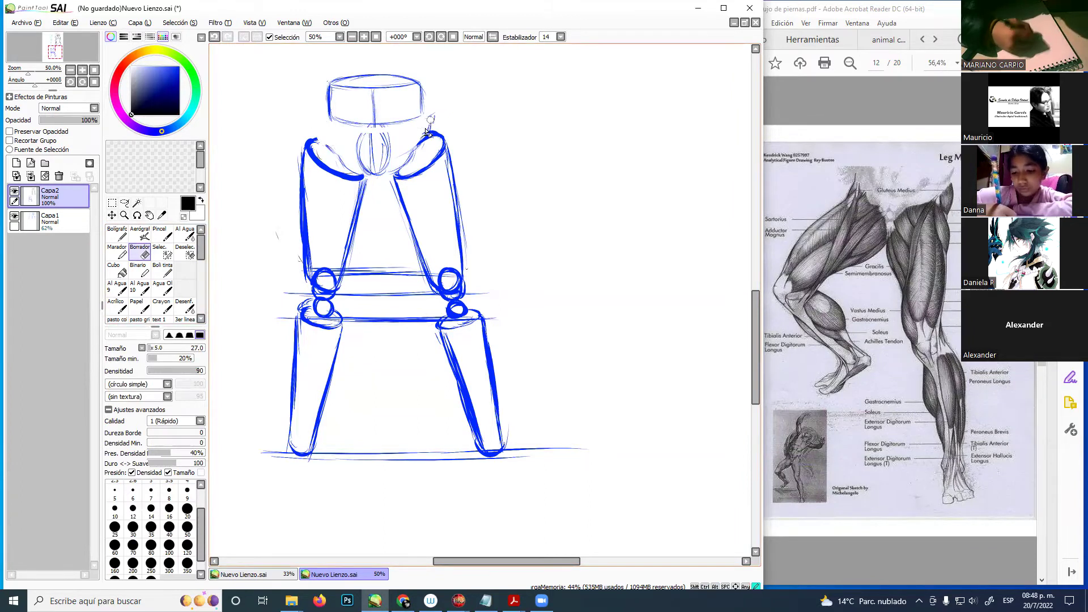
{"action": "left_click", "coordinate": [164, 271]}
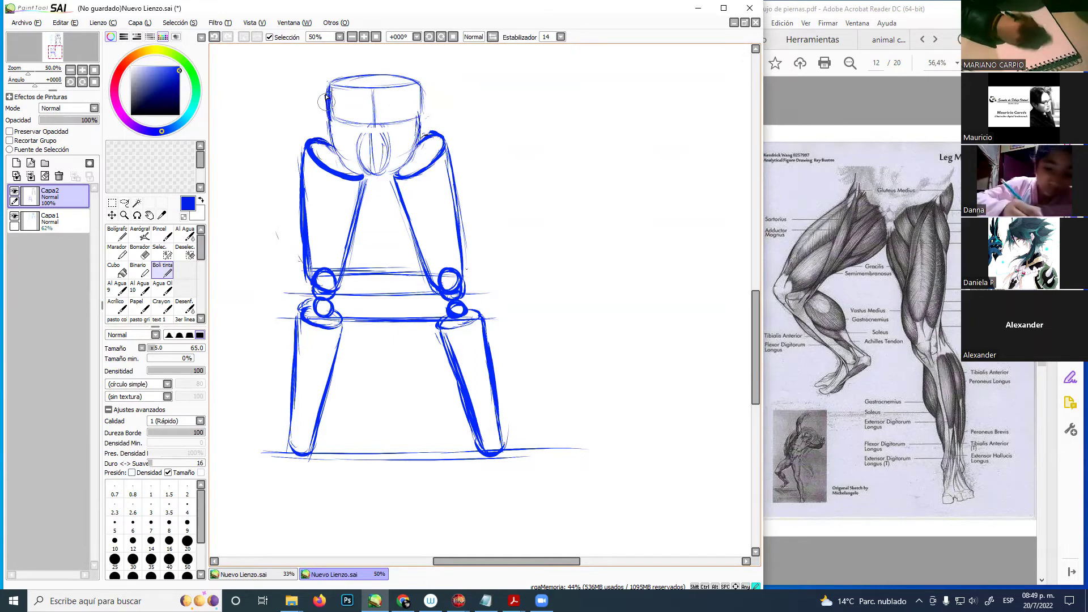
{"action": "mouse_move", "coordinate": [328, 85]}
{"action": "left_mouse_down"}
{"action": "mouse_move", "coordinate": [417, 84]}
{"action": "mouse_move", "coordinate": [416, 137]}
{"action": "left_mouse_up"}
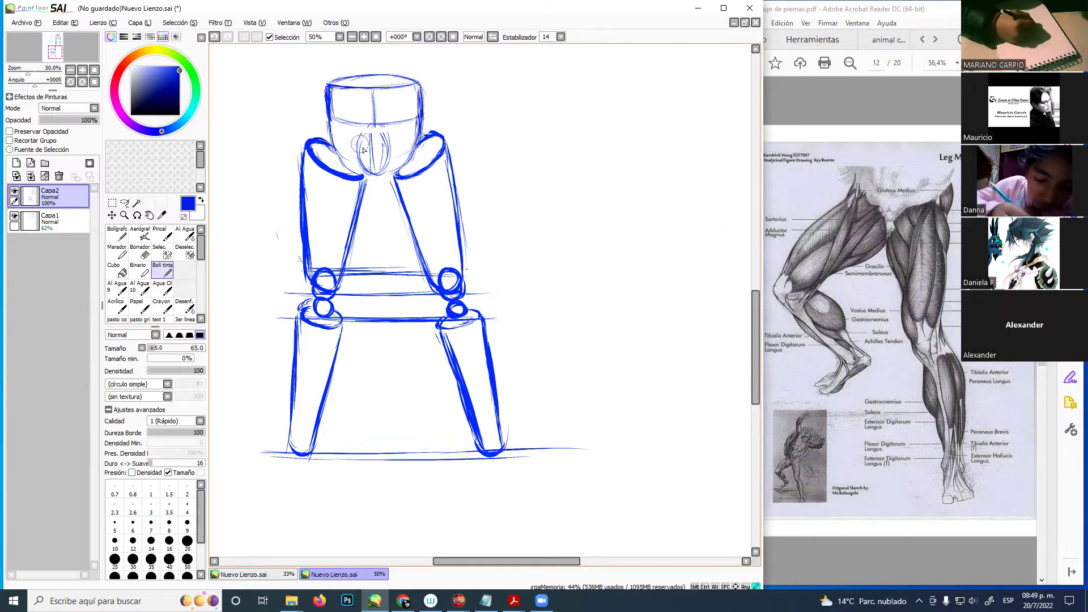
{"action": "mouse_move", "coordinate": [381, 180]}
{"action": "left_mouse_down"}
{"action": "mouse_move", "coordinate": [359, 145]}
{"action": "mouse_move", "coordinate": [382, 134]}
{"action": "mouse_move", "coordinate": [375, 128]}
{"action": "mouse_move", "coordinate": [365, 134]}
{"action": "mouse_move", "coordinate": [393, 143]}
{"action": "mouse_move", "coordinate": [384, 132]}
{"action": "mouse_move", "coordinate": [377, 184]}
{"action": "left_mouse_up"}
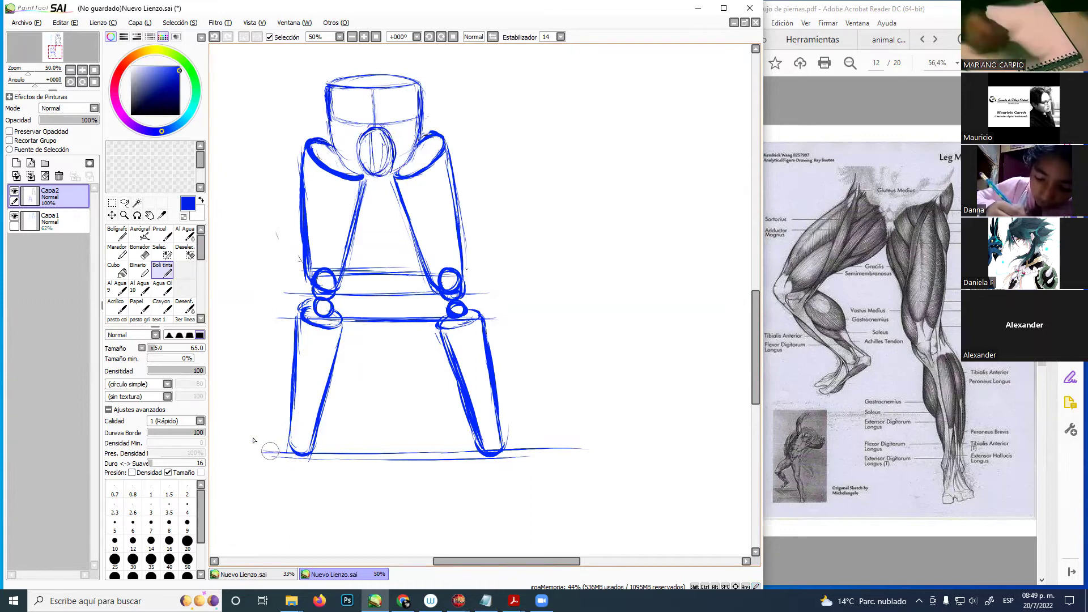
- Try short blue strokes beside the pelvis, thigh, knee and lower leg, and undo them
{"action": "mouse_move", "coordinate": [449, 106]}
{"action": "left_mouse_down"}
{"action": "mouse_move", "coordinate": [523, 106]}
{"action": "mouse_move", "coordinate": [504, 98]}
{"action": "mouse_move", "coordinate": [510, 123]}
{"action": "left_mouse_up"}
{"action": "mouse_move", "coordinate": [488, 219]}
{"action": "left_mouse_down"}
{"action": "mouse_move", "coordinate": [545, 220]}
{"action": "mouse_move", "coordinate": [533, 244]}
{"action": "left_mouse_up"}
{"action": "mouse_move", "coordinate": [498, 299]}
{"action": "left_mouse_down"}
{"action": "mouse_move", "coordinate": [558, 294]}
{"action": "mouse_move", "coordinate": [539, 320]}
{"action": "left_mouse_up"}
{"action": "key", "text": "1"}
{"action": "mouse_move", "coordinate": [518, 381]}
{"action": "left_mouse_down"}
{"action": "mouse_move", "coordinate": [580, 378]}
{"action": "mouse_move", "coordinate": [567, 396]}
{"action": "left_mouse_up"}
{"action": "key", "text": "ctrl+z"}
{"action": "key", "text": "ctrl+z"}
{"action": "key", "text": "ctrl+z"}
{"action": "key", "text": "ctrl+z"}
{"action": "key", "text": "ctrl+z"}
{"action": "key", "text": "ctrl+z"}
{"action": "key", "text": "ctrl+z"}
{"action": "key", "text": "ctrl+z"}
{"action": "key", "text": "ctrl+z"}
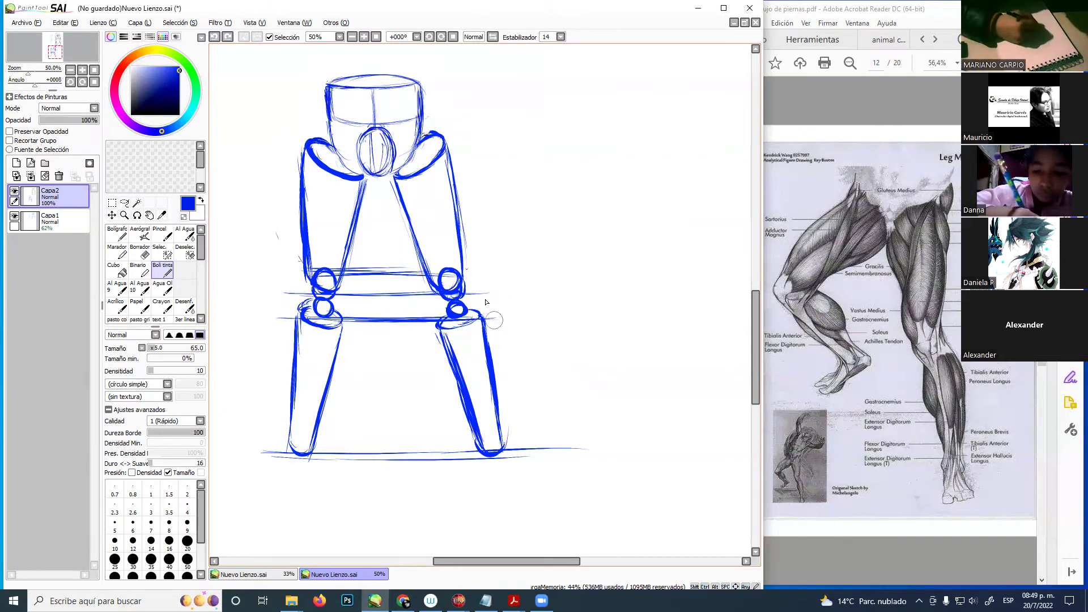
{"action": "key", "text": "0"}
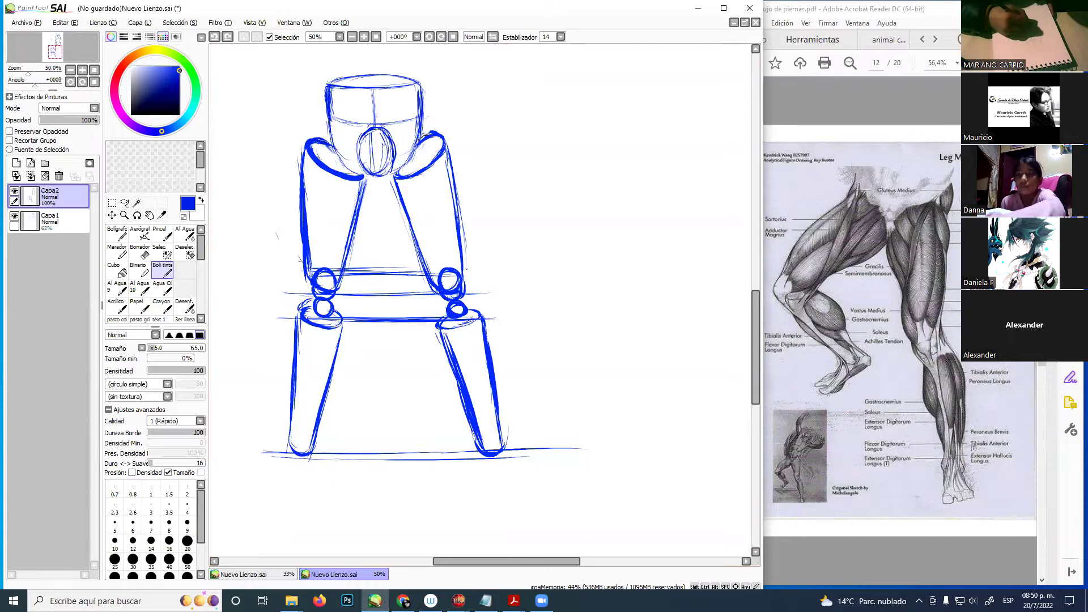
- Erase the horizontal guide lines through the knees and the ground line under the lower legs
{"action": "left_click", "coordinate": [119, 253]}
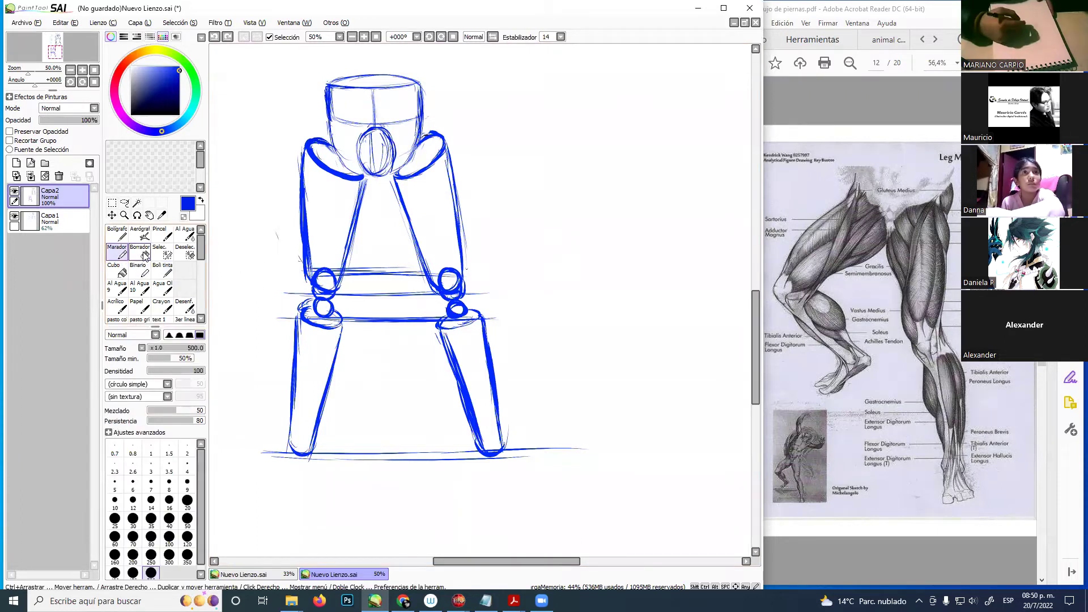
{"action": "left_click", "coordinate": [144, 254]}
{"action": "mouse_move", "coordinate": [373, 297]}
{"action": "left_mouse_down"}
{"action": "mouse_move", "coordinate": [341, 298]}
{"action": "mouse_move", "coordinate": [365, 271]}
{"action": "mouse_move", "coordinate": [355, 258]}
{"action": "mouse_move", "coordinate": [366, 310]}
{"action": "mouse_move", "coordinate": [390, 263]}
{"action": "mouse_move", "coordinate": [414, 279]}
{"action": "left_mouse_up"}
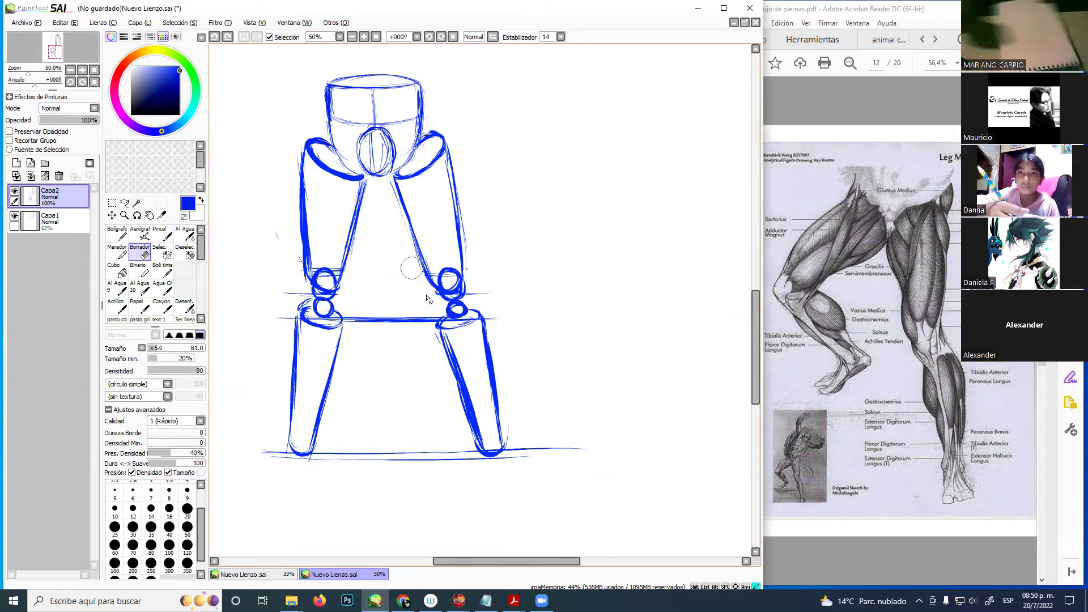
{"action": "mouse_move", "coordinate": [385, 320]}
{"action": "left_mouse_down"}
{"action": "mouse_move", "coordinate": [358, 338]}
{"action": "mouse_move", "coordinate": [352, 315]}
{"action": "mouse_move", "coordinate": [436, 309]}
{"action": "mouse_move", "coordinate": [426, 332]}
{"action": "mouse_move", "coordinate": [479, 292]}
{"action": "mouse_move", "coordinate": [498, 319]}
{"action": "mouse_move", "coordinate": [481, 294]}
{"action": "mouse_move", "coordinate": [445, 286]}
{"action": "mouse_move", "coordinate": [450, 279]}
{"action": "mouse_move", "coordinate": [452, 299]}
{"action": "mouse_move", "coordinate": [456, 284]}
{"action": "left_mouse_up"}
{"action": "mouse_move", "coordinate": [323, 280]}
{"action": "left_mouse_down"}
{"action": "mouse_move", "coordinate": [318, 318]}
{"action": "mouse_move", "coordinate": [289, 294]}
{"action": "mouse_move", "coordinate": [303, 293]}
{"action": "mouse_move", "coordinate": [281, 331]}
{"action": "left_mouse_up"}
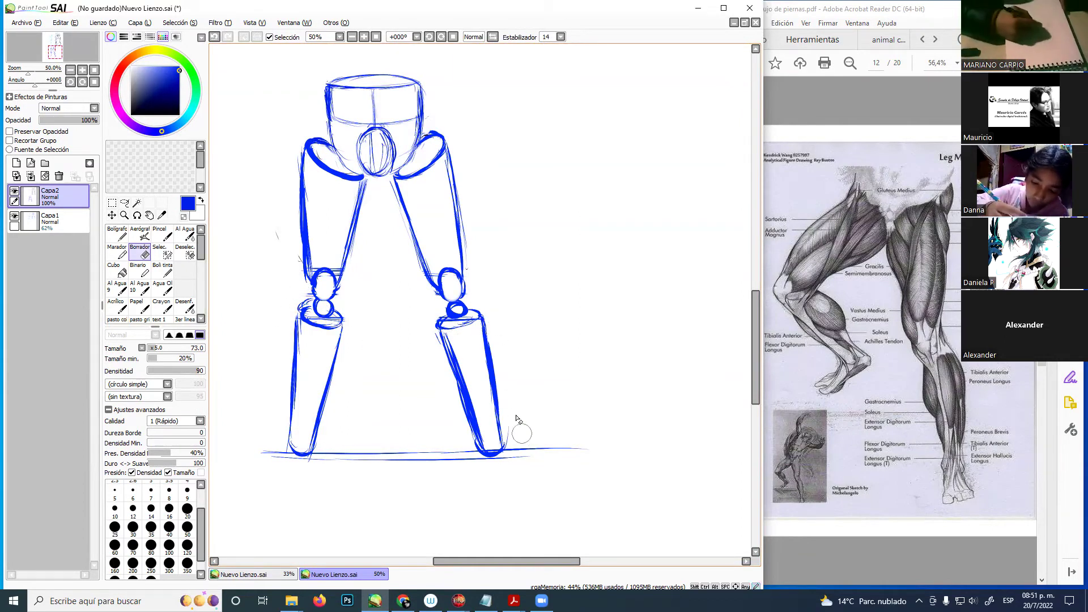
{"action": "mouse_move", "coordinate": [510, 462]}
{"action": "left_mouse_down"}
{"action": "mouse_move", "coordinate": [515, 453]}
{"action": "mouse_move", "coordinate": [588, 450]}
{"action": "left_mouse_up"}
{"action": "mouse_move", "coordinate": [245, 421]}
{"action": "left_mouse_down"}
{"action": "mouse_move", "coordinate": [275, 447]}
{"action": "mouse_move", "coordinate": [254, 440]}
{"action": "mouse_move", "coordinate": [320, 474]}
{"action": "mouse_move", "coordinate": [326, 456]}
{"action": "mouse_move", "coordinate": [337, 468]}
{"action": "mouse_move", "coordinate": [389, 454]}
{"action": "mouse_move", "coordinate": [390, 473]}
{"action": "mouse_move", "coordinate": [412, 468]}
{"action": "mouse_move", "coordinate": [403, 458]}
{"action": "mouse_move", "coordinate": [431, 479]}
{"action": "mouse_move", "coordinate": [460, 449]}
{"action": "mouse_move", "coordinate": [478, 476]}
{"action": "left_mouse_up"}
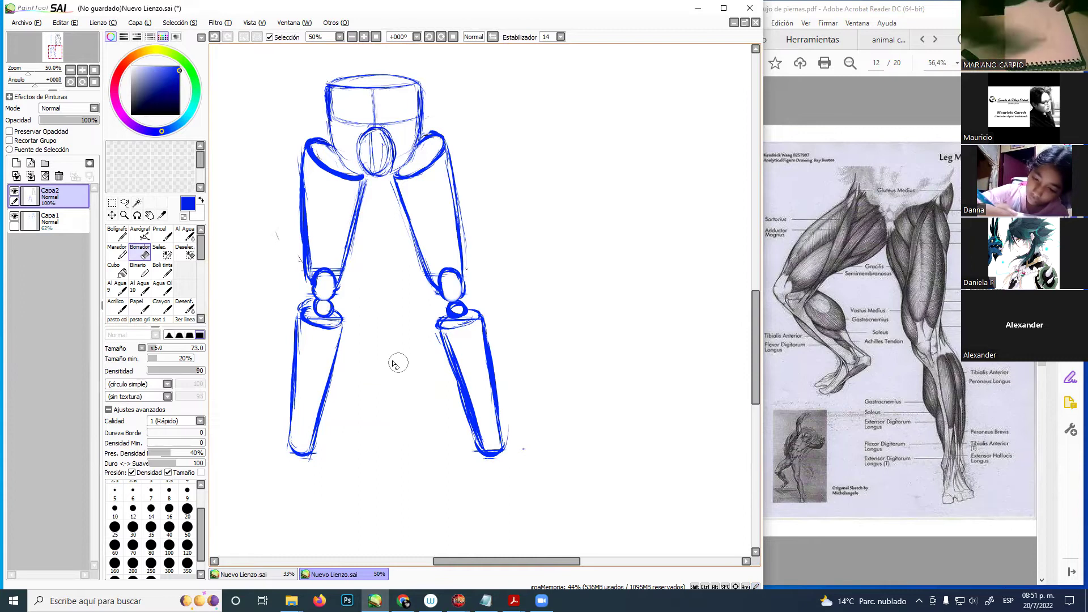
- Select the whole leg figure with a rectangle, move it right toward the canvas centre and deselect
{"action": "left_click", "coordinate": [112, 213]}
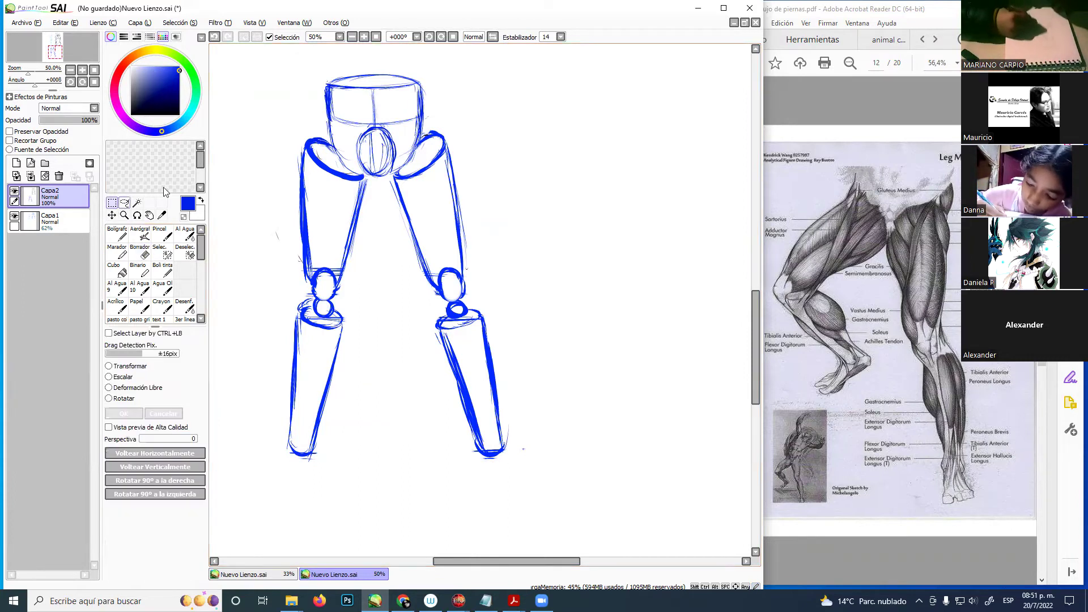
{"action": "left_click_drag", "start_coordinate": [266, 60], "coordinate": [524, 477]}
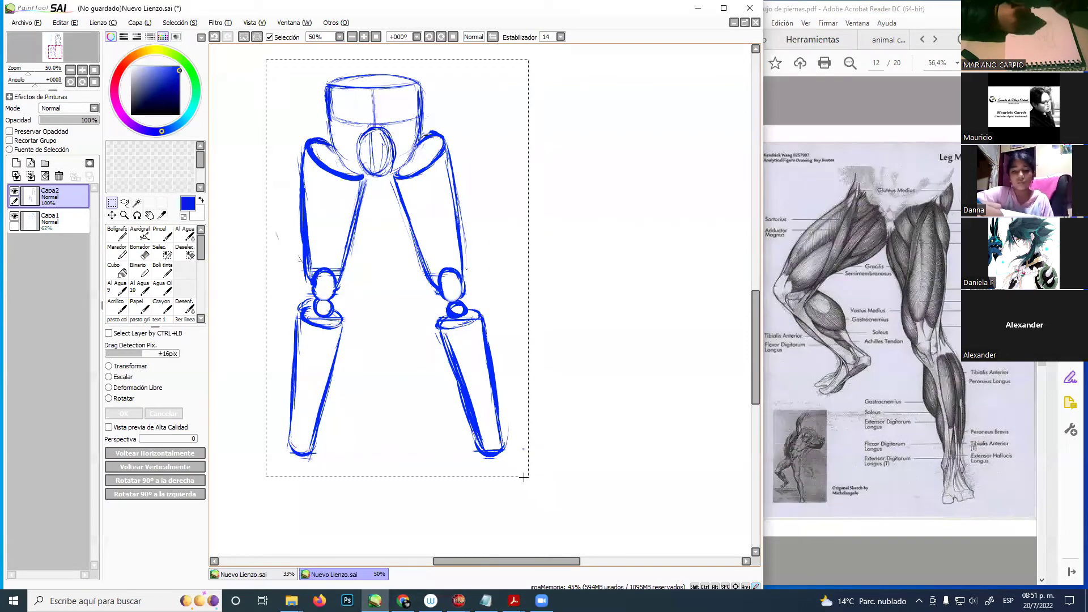
{"action": "key", "text": "ctrl+t"}
{"action": "mouse_move", "coordinate": [417, 272]}
{"action": "left_mouse_down"}
{"action": "mouse_move", "coordinate": [528, 315]}
{"action": "mouse_move", "coordinate": [509, 280]}
{"action": "left_mouse_up"}
{"action": "key", "text": "Return"}
{"action": "key", "text": "ctrl+d"}
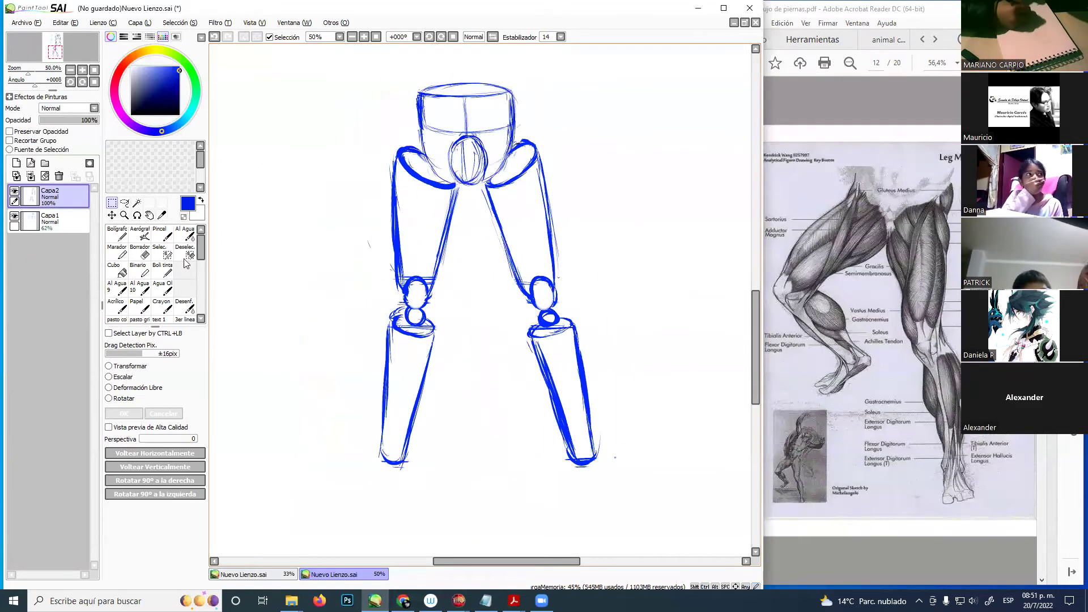
- Choose the Boli tinta brush in black and lower Capa2's opacity to 54%
{"action": "left_click", "coordinate": [163, 269]}
{"action": "left_click", "coordinate": [132, 115]}
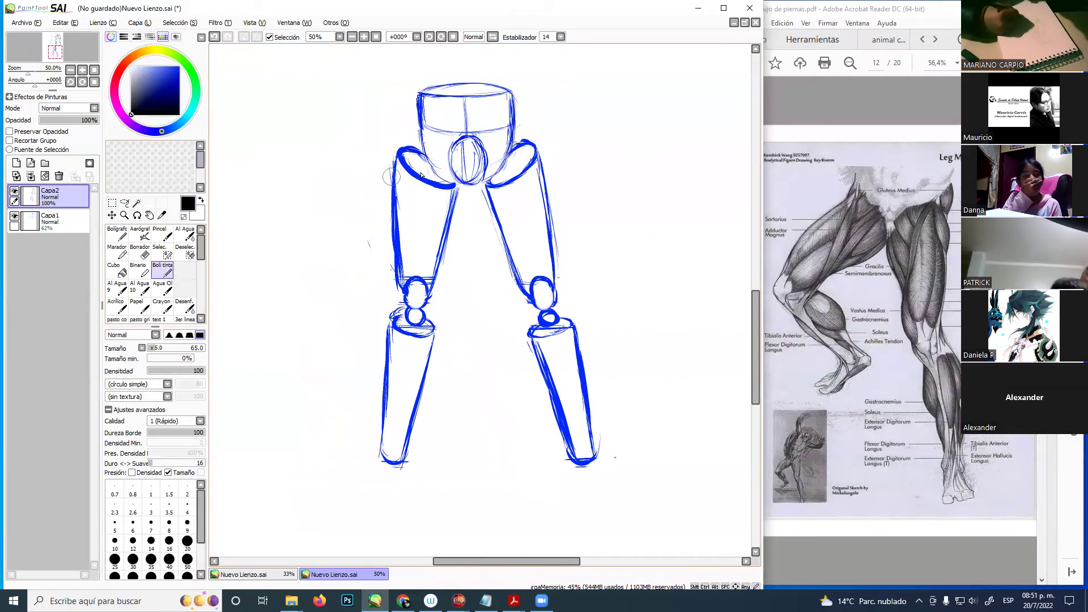
{"action": "mouse_move", "coordinate": [91, 123]}
{"action": "left_mouse_down"}
{"action": "mouse_move", "coordinate": [62, 123]}
{"action": "mouse_move", "coordinate": [91, 125]}
{"action": "mouse_move", "coordinate": [74, 133]}
{"action": "left_mouse_up"}
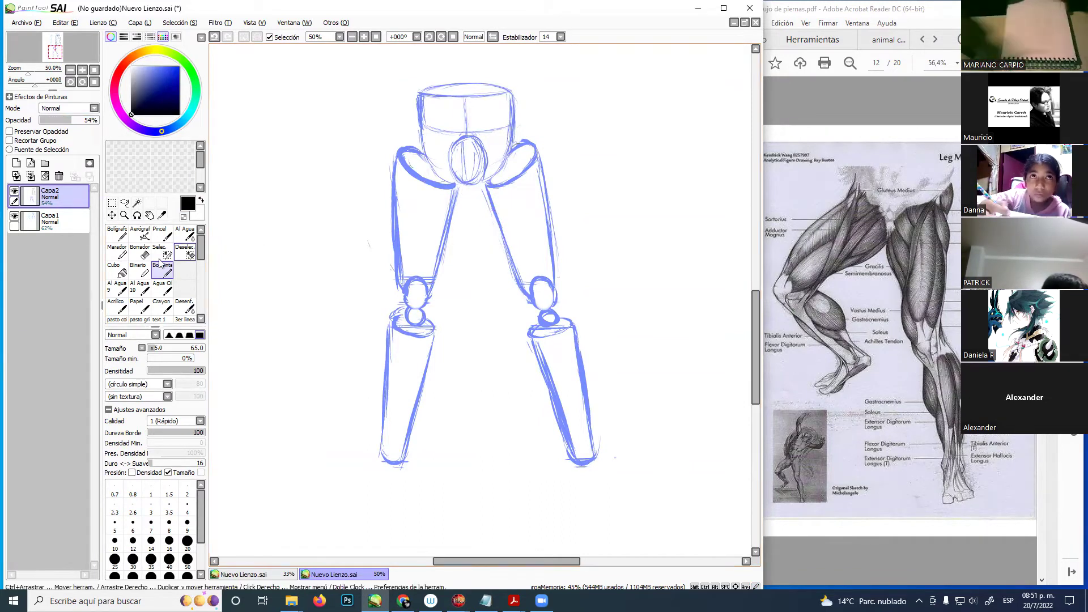
- Select the whole leg figure with a rectangle and move it to the left side of the canvas
{"action": "left_click", "coordinate": [111, 203]}
{"action": "mouse_move", "coordinate": [360, 64]}
{"action": "left_mouse_down"}
{"action": "mouse_move", "coordinate": [527, 366]}
{"action": "mouse_move", "coordinate": [624, 493]}
{"action": "left_mouse_up"}
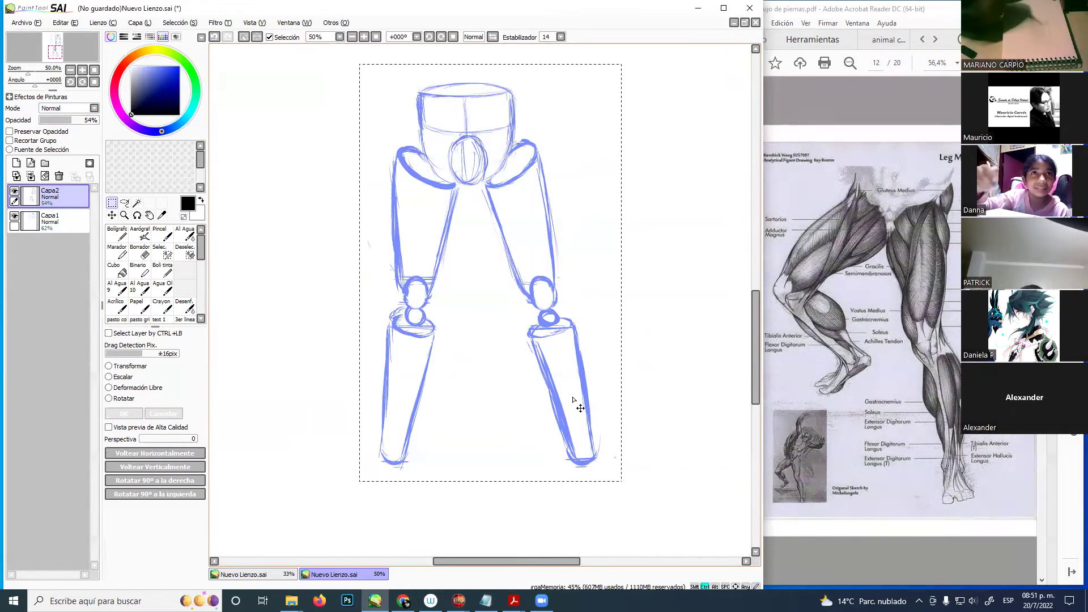
{"action": "key", "text": "ctrl+t"}
{"action": "mouse_move", "coordinate": [510, 318]}
{"action": "left_mouse_down"}
{"action": "mouse_move", "coordinate": [357, 315]}
{"action": "mouse_move", "coordinate": [369, 323]}
{"action": "left_mouse_up"}
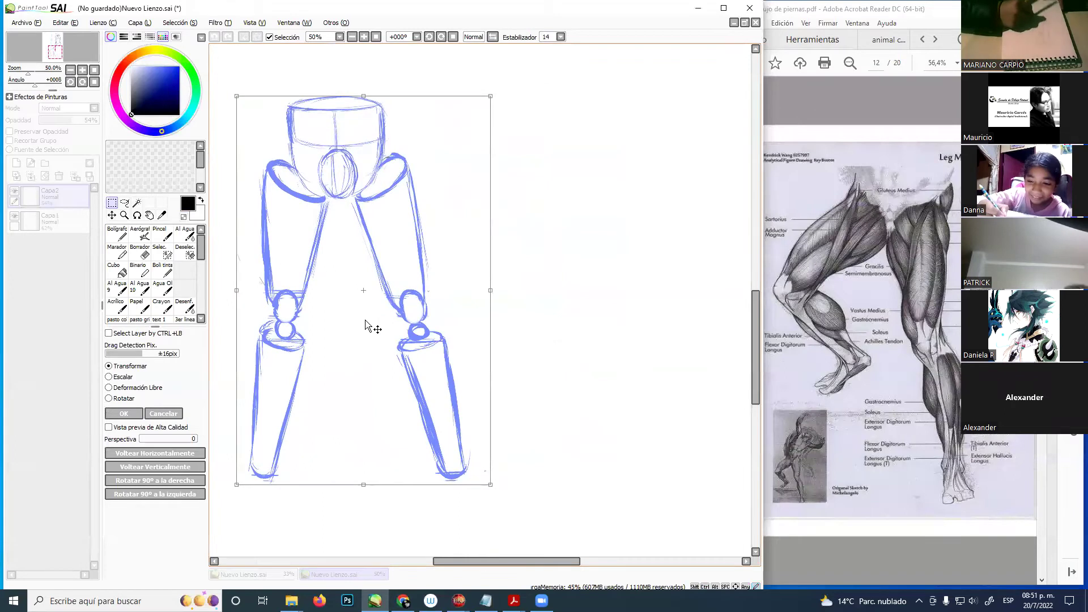
{"action": "key", "text": "Return"}
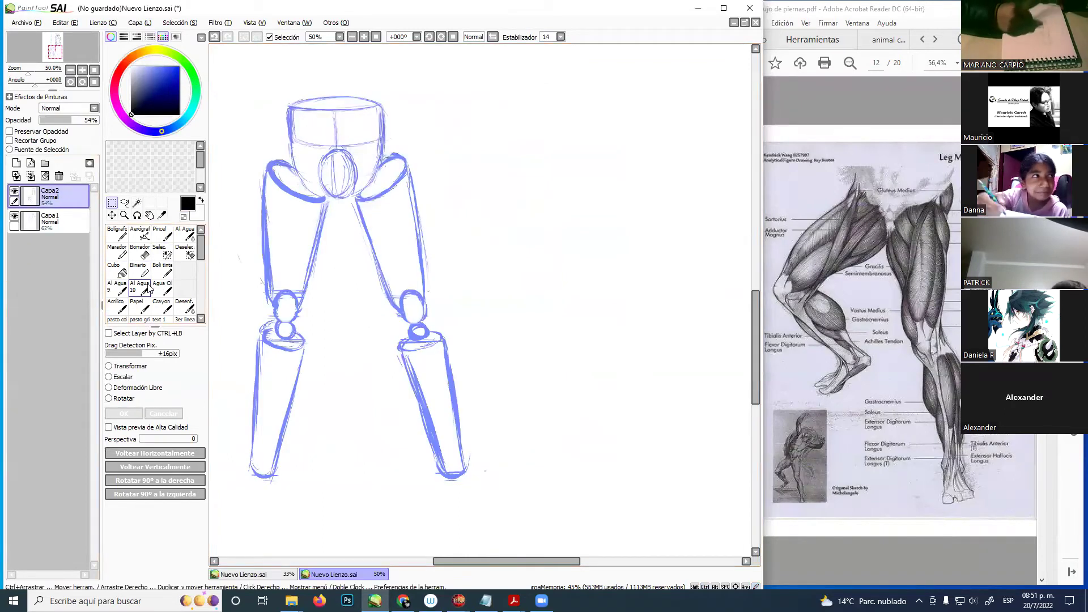
- Set Capa2's opacity to 100% and choose the Boli tinta brush in blue
{"action": "left_click_drag", "start_coordinate": [91, 121], "coordinate": [99, 121]}
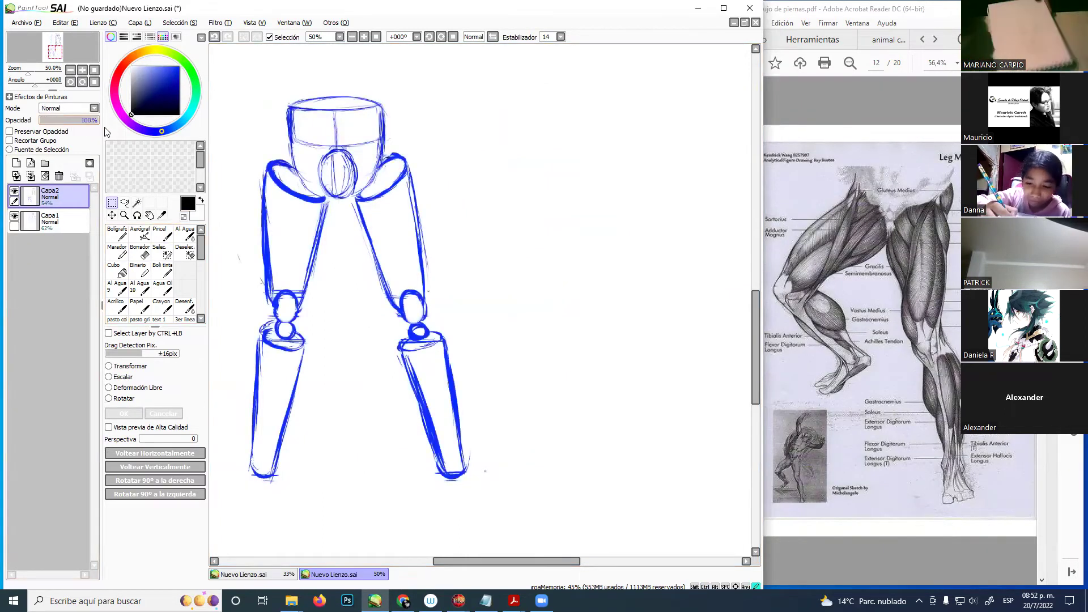
{"action": "left_click", "coordinate": [163, 271]}
{"action": "left_click_drag", "start_coordinate": [175, 82], "coordinate": [179, 73]}
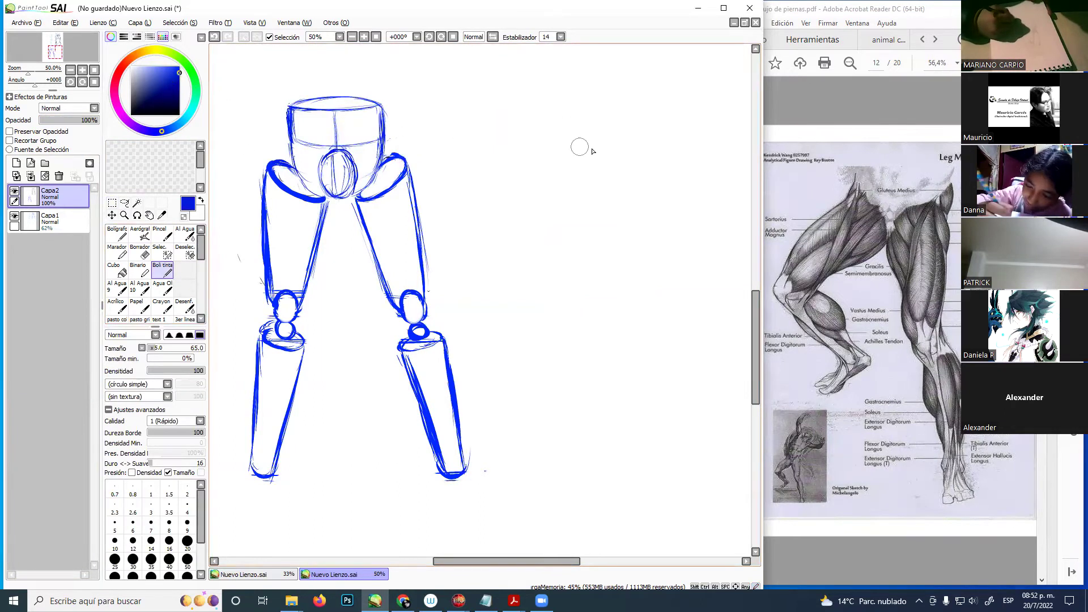
{"action": "mouse_move", "coordinate": [606, 104]}
{"action": "left_mouse_down"}
{"action": "mouse_move", "coordinate": [665, 108]}
{"action": "mouse_move", "coordinate": [594, 99]}
{"action": "mouse_move", "coordinate": [641, 115]}
{"action": "mouse_move", "coordinate": [662, 104]}
{"action": "mouse_move", "coordinate": [598, 101]}
{"action": "mouse_move", "coordinate": [592, 138]}
{"action": "mouse_move", "coordinate": [593, 110]}
{"action": "mouse_move", "coordinate": [590, 127]}
{"action": "mouse_move", "coordinate": [615, 140]}
{"action": "mouse_move", "coordinate": [592, 134]}
{"action": "mouse_move", "coordinate": [636, 143]}
{"action": "mouse_move", "coordinate": [663, 111]}
{"action": "left_mouse_up"}
{"action": "mouse_move", "coordinate": [592, 138]}
{"action": "left_mouse_down"}
{"action": "mouse_move", "coordinate": [603, 167]}
{"action": "mouse_move", "coordinate": [635, 177]}
{"action": "left_mouse_up"}
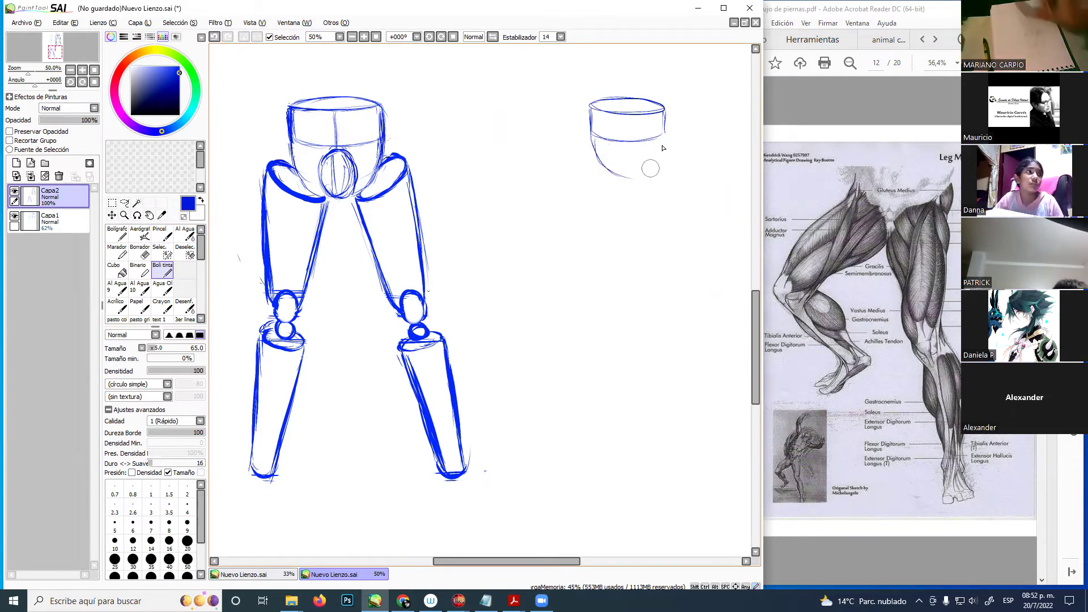
{"action": "mouse_move", "coordinate": [664, 134]}
{"action": "left_mouse_down"}
{"action": "mouse_move", "coordinate": [650, 173]}
{"action": "mouse_move", "coordinate": [627, 163]}
{"action": "mouse_move", "coordinate": [618, 181]}
{"action": "mouse_move", "coordinate": [624, 153]}
{"action": "mouse_move", "coordinate": [624, 190]}
{"action": "mouse_move", "coordinate": [639, 158]}
{"action": "mouse_move", "coordinate": [622, 161]}
{"action": "mouse_move", "coordinate": [635, 185]}
{"action": "mouse_move", "coordinate": [633, 146]}
{"action": "mouse_move", "coordinate": [630, 190]}
{"action": "left_mouse_up"}
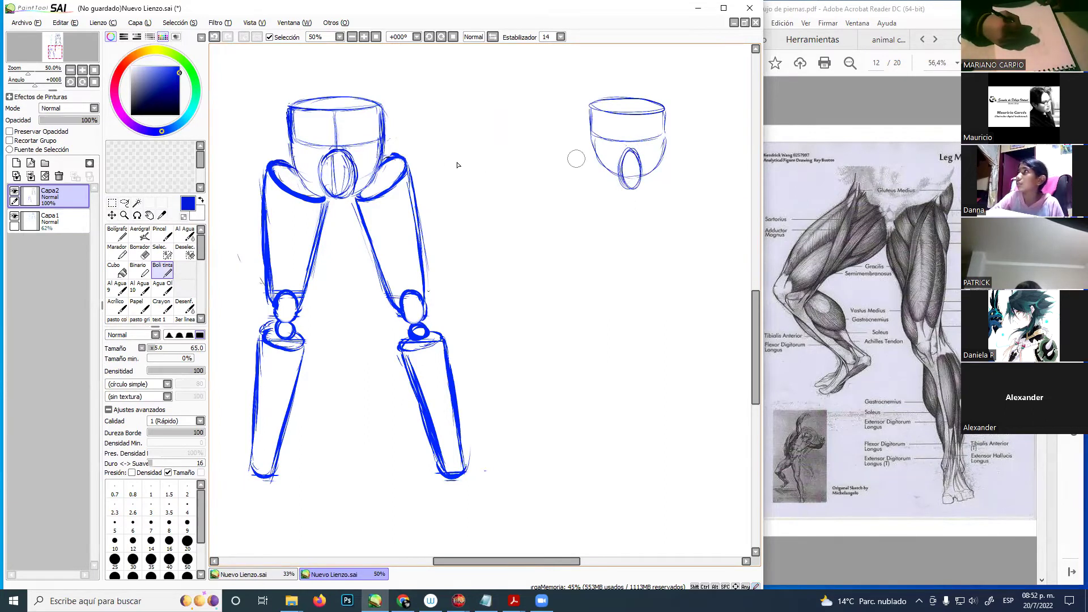
{"action": "mouse_move", "coordinate": [407, 127]}
{"action": "left_mouse_down"}
{"action": "mouse_move", "coordinate": [511, 111]}
{"action": "mouse_move", "coordinate": [559, 129]}
{"action": "left_mouse_up"}
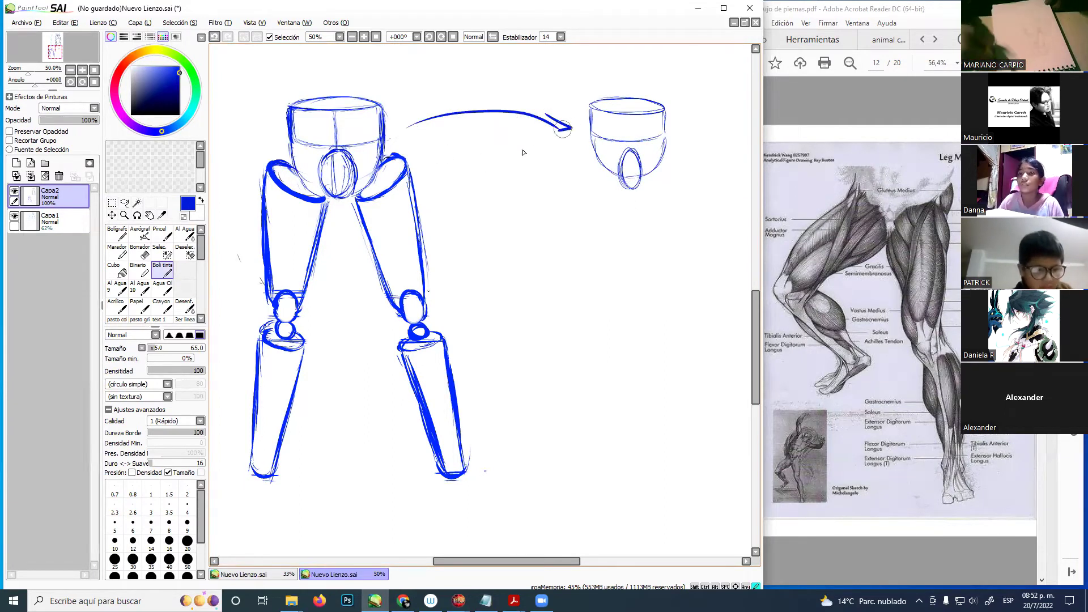
{"action": "key", "text": "ctrl+z"}
{"action": "key", "text": "ctrl+z"}
{"action": "key", "text": "ctrl+z"}
{"action": "key", "text": "ctrl+z"}
{"action": "key", "text": "ctrl+z"}
{"action": "key", "text": "ctrl+z"}
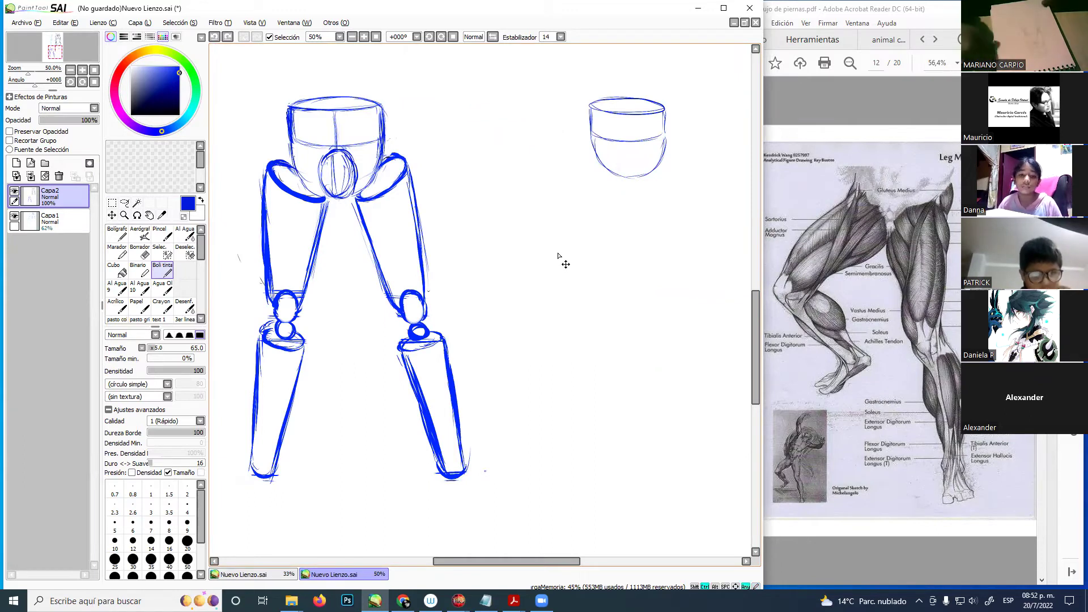
{"action": "key", "text": "ctrl+z"}
{"action": "key", "text": "ctrl+z"}
{"action": "key", "text": "ctrl+z"}
{"action": "key", "text": "ctrl+z"}
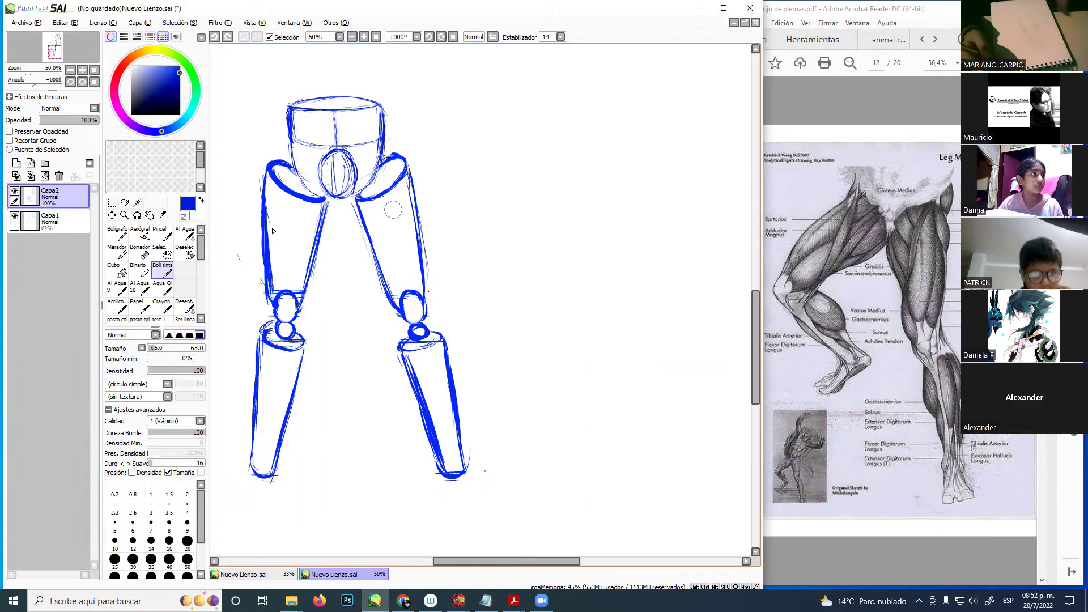
- Fade the blue sketch layer Capa2 to 46% opacity and add a new layer above it for black line work
{"action": "left_click_drag", "start_coordinate": [92, 124], "coordinate": [62, 128]}
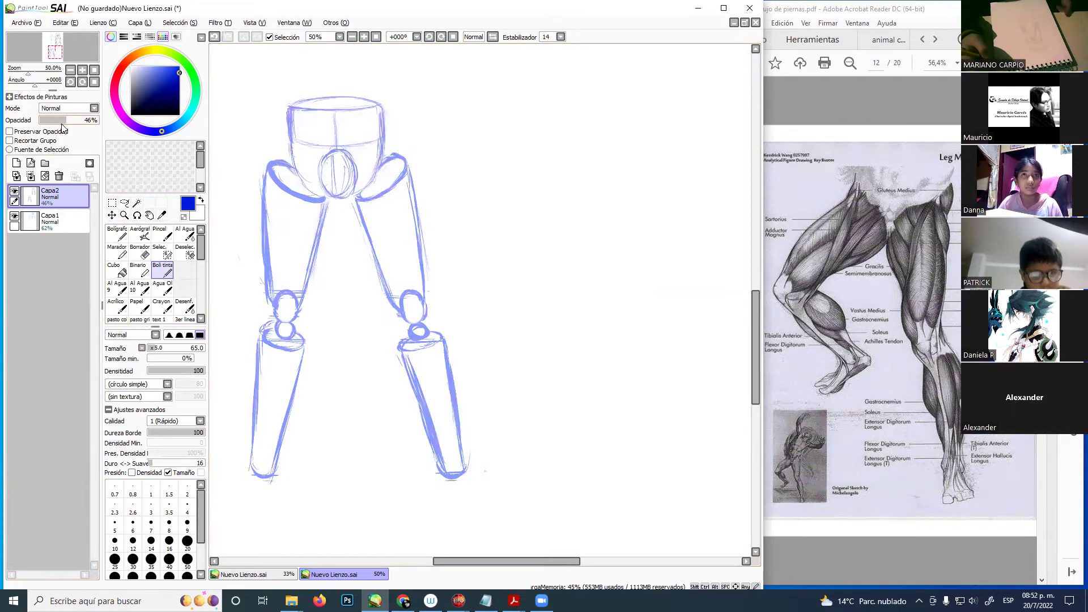
{"action": "left_click", "coordinate": [17, 163]}
{"action": "left_click", "coordinate": [131, 114]}
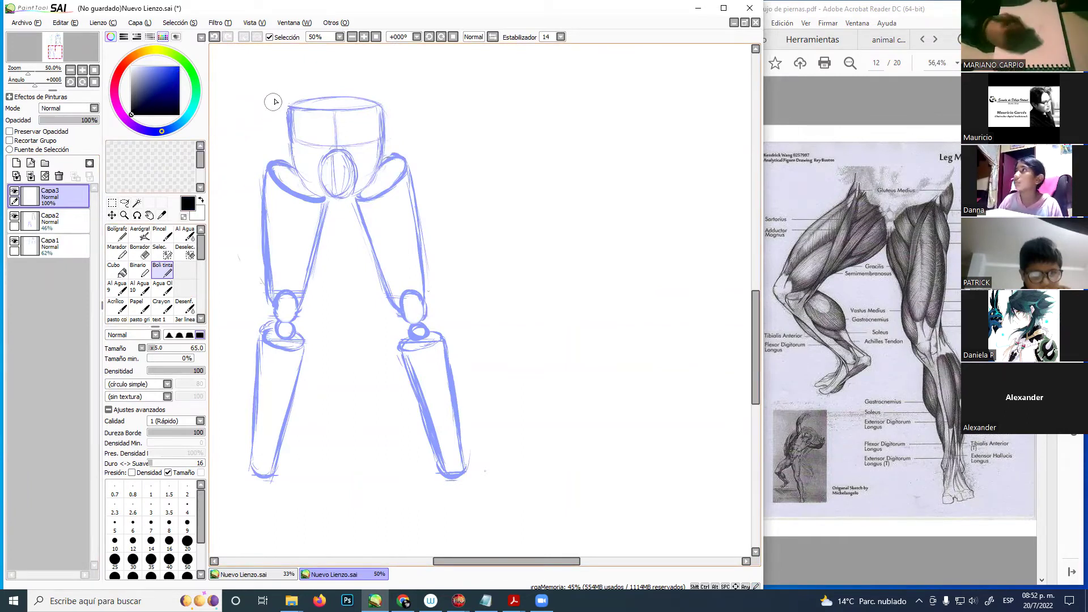
- Draw the outer contour of the left thigh in black, bulging outward from the waist down to the knee
{"action": "mouse_move", "coordinate": [275, 90]}
{"action": "left_mouse_down"}
{"action": "mouse_move", "coordinate": [282, 136]}
{"action": "mouse_move", "coordinate": [276, 116]}
{"action": "mouse_move", "coordinate": [253, 211]}
{"action": "left_mouse_up"}
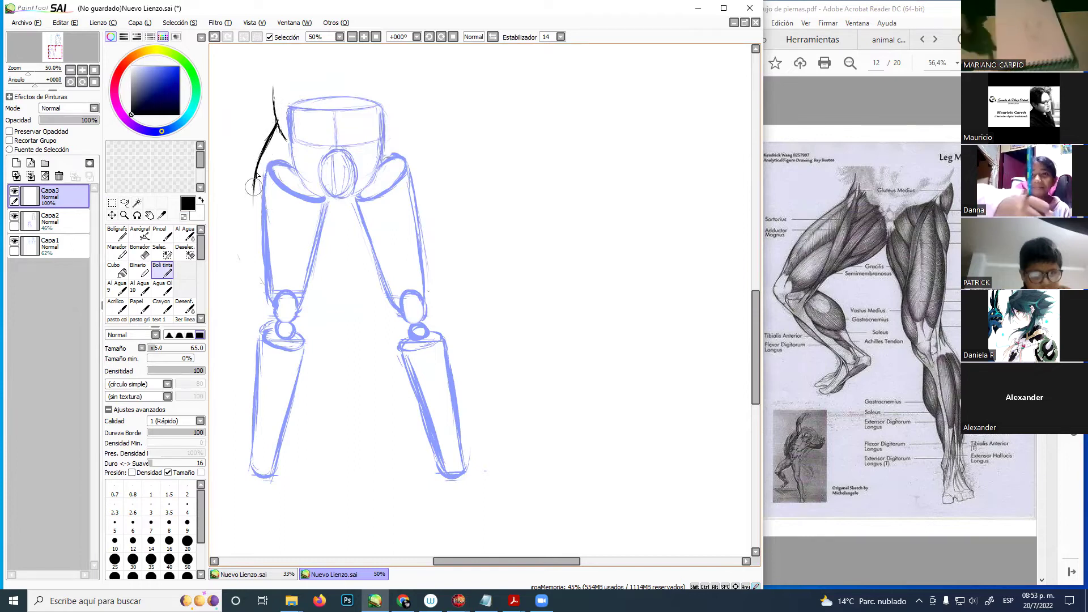
{"action": "mouse_move", "coordinate": [254, 182]}
{"action": "left_mouse_down"}
{"action": "mouse_move", "coordinate": [253, 190]}
{"action": "mouse_move", "coordinate": [255, 231]}
{"action": "left_mouse_up"}
{"action": "key", "text": "ctrl+z"}
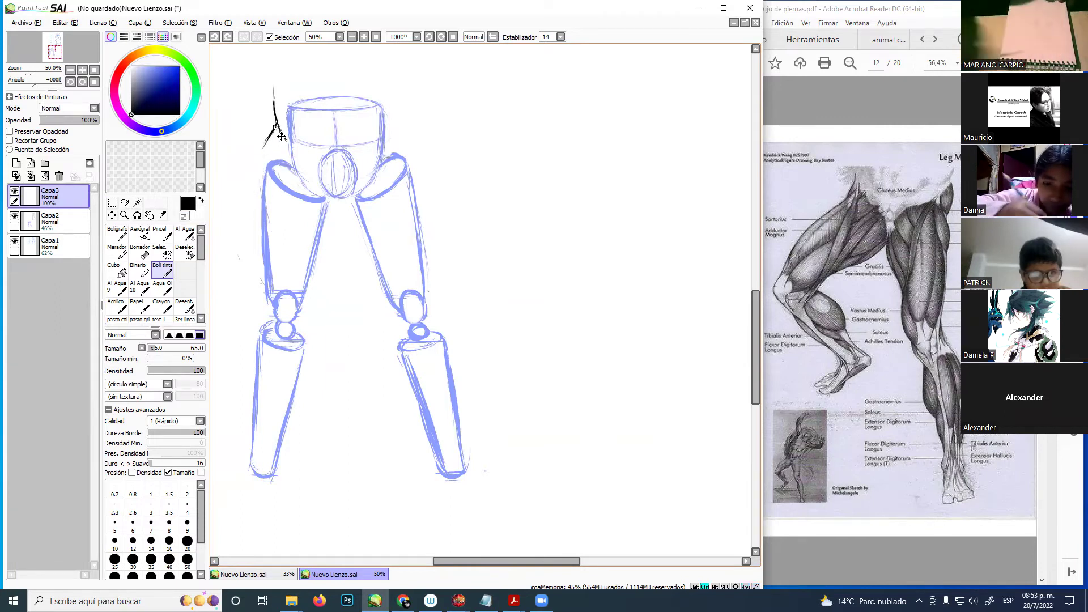
{"action": "mouse_move", "coordinate": [276, 122]}
{"action": "left_mouse_down"}
{"action": "mouse_move", "coordinate": [248, 183]}
{"action": "mouse_move", "coordinate": [262, 153]}
{"action": "mouse_move", "coordinate": [249, 209]}
{"action": "mouse_move", "coordinate": [262, 283]}
{"action": "left_mouse_up"}
{"action": "key", "text": "ctrl+z"}
{"action": "key", "text": "ctrl+z"}
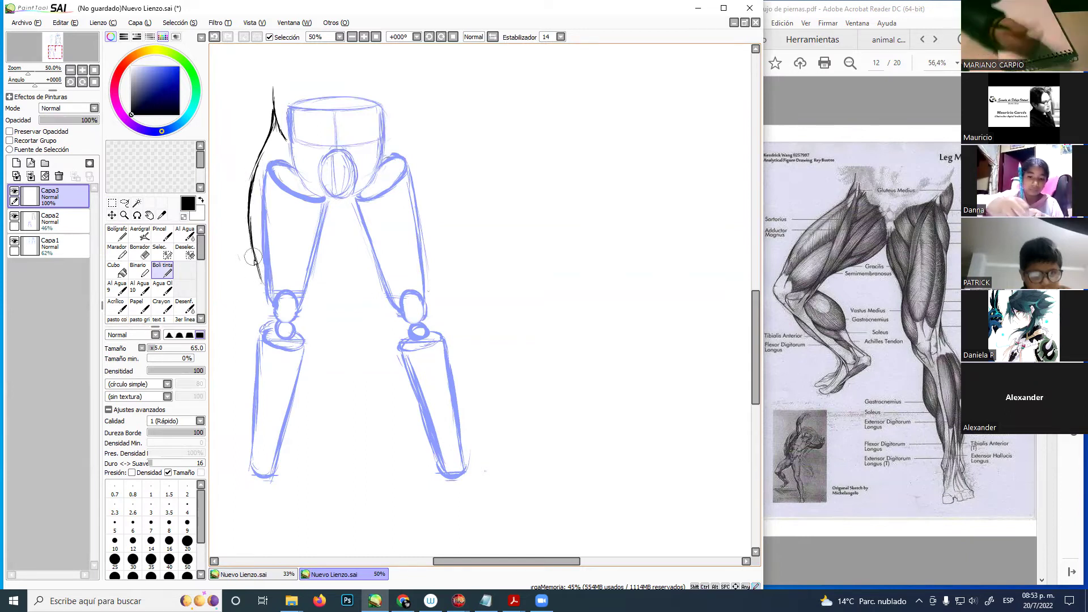
{"action": "left_click_drag", "start_coordinate": [258, 269], "coordinate": [270, 308]}
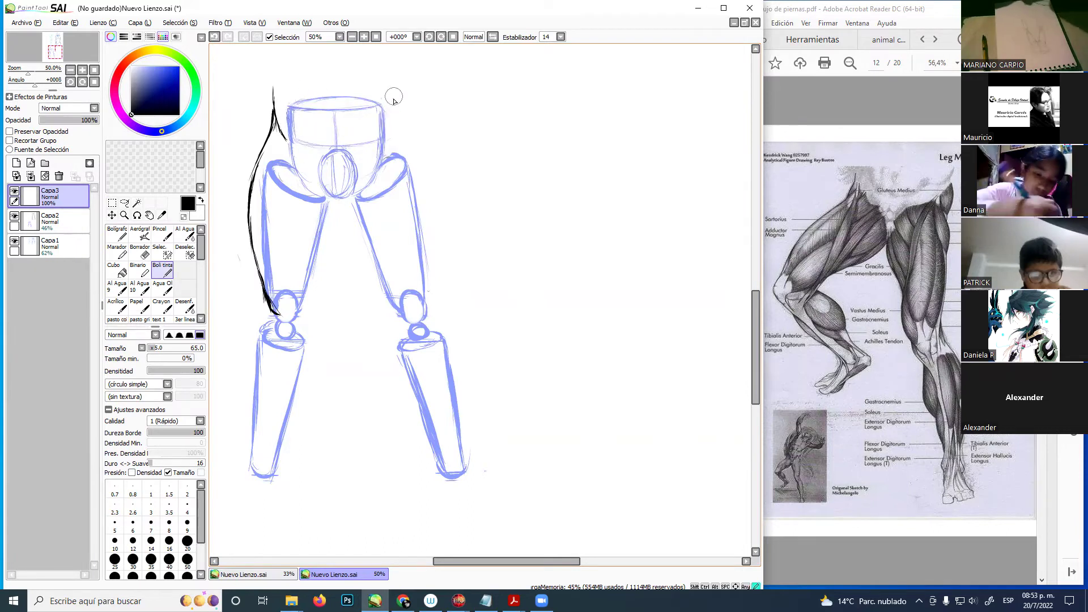
- Draw curved waist lines on both sides of the pelvis, erase the older left one, and join the left thigh contour to the new line
{"action": "left_click_drag", "start_coordinate": [390, 92], "coordinate": [378, 144]}
{"action": "left_click_drag", "start_coordinate": [279, 93], "coordinate": [294, 145]}
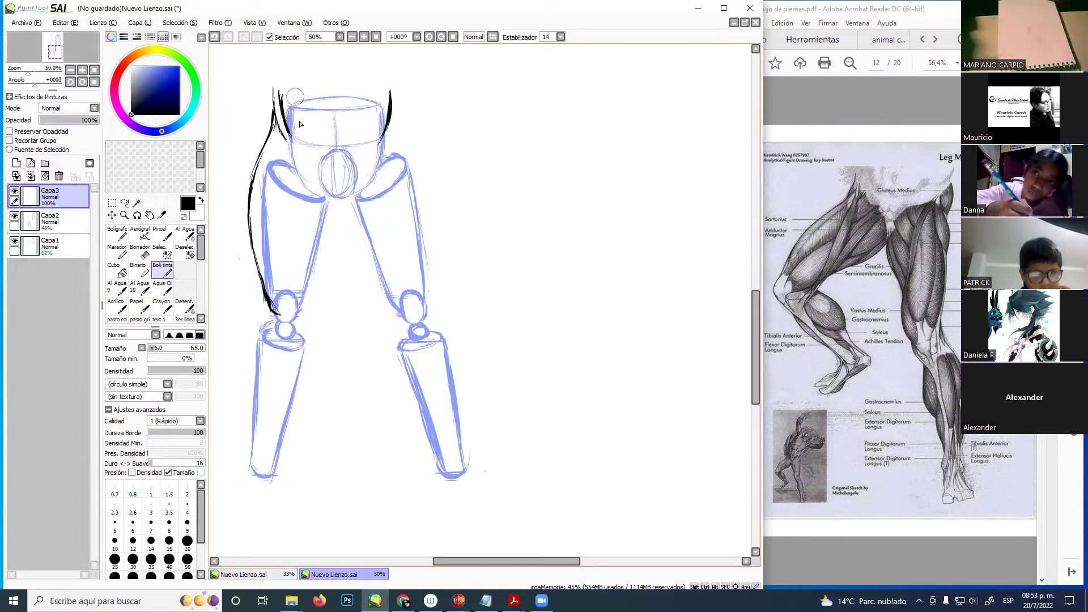
{"action": "key", "text": "e"}
{"action": "left_click_drag", "start_coordinate": [268, 106], "coordinate": [285, 151]}
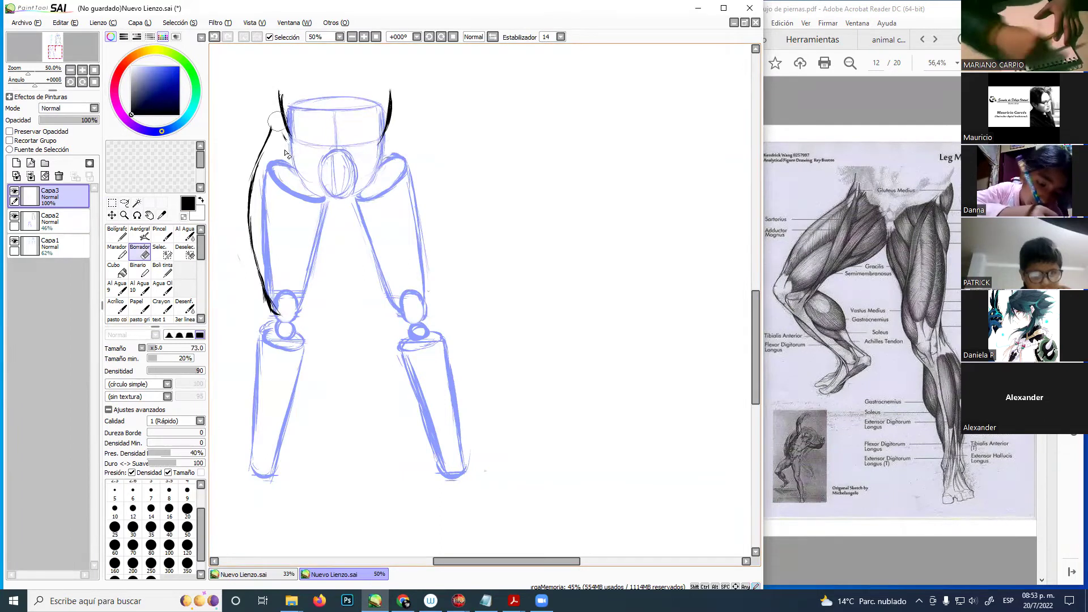
{"action": "left_click", "coordinate": [163, 271]}
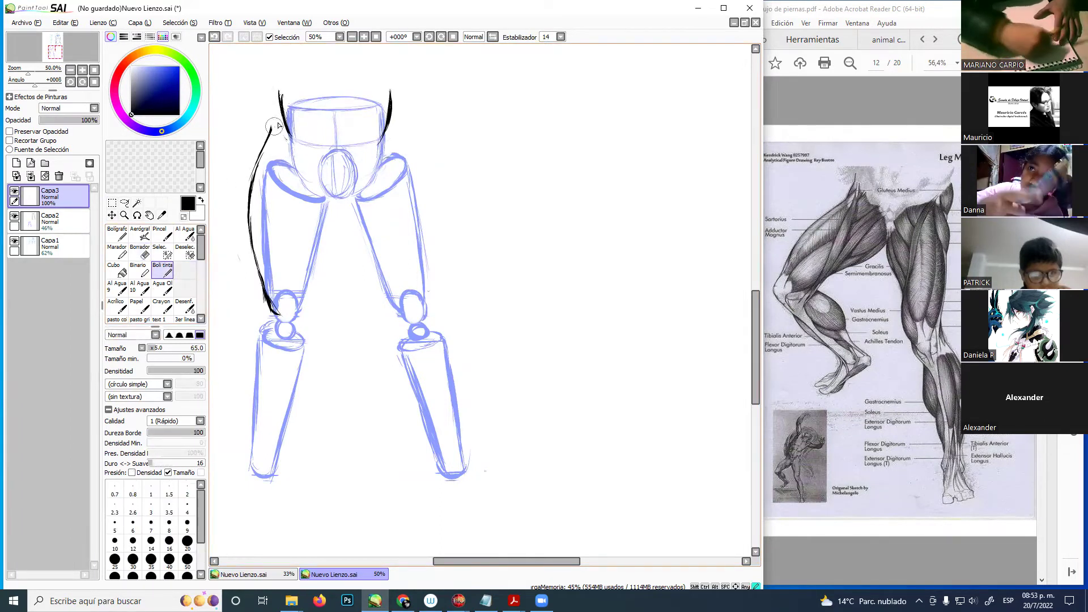
{"action": "left_click_drag", "start_coordinate": [277, 118], "coordinate": [272, 132]}
{"action": "left_click_drag", "start_coordinate": [283, 114], "coordinate": [274, 129]}
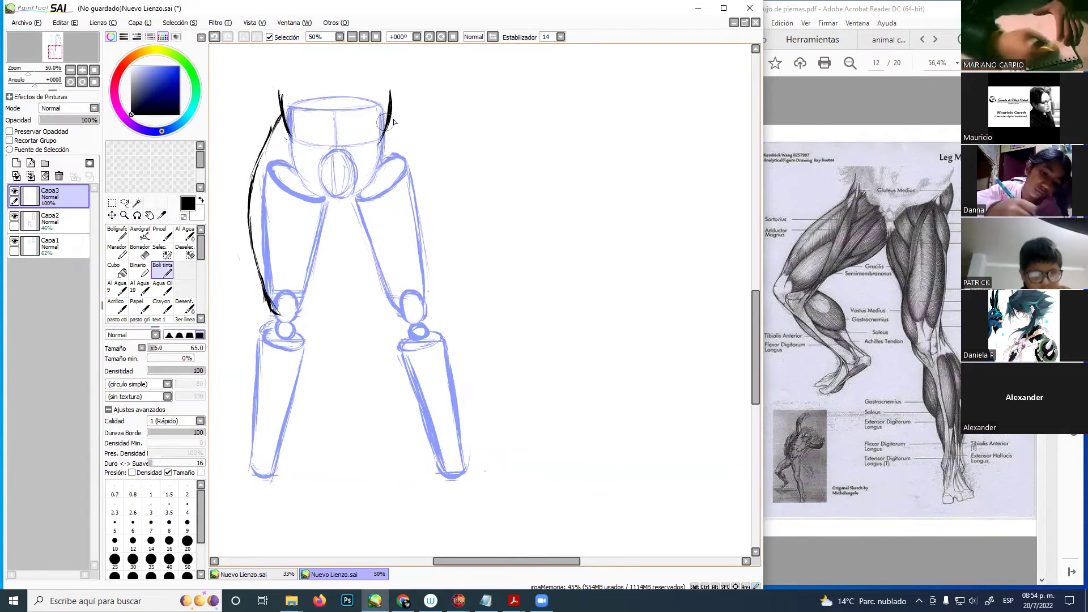
- Draw the outer contour of the right thigh in black from the waist line down to the knee
{"action": "mouse_move", "coordinate": [390, 114]}
{"action": "left_mouse_down"}
{"action": "mouse_move", "coordinate": [405, 142]}
{"action": "mouse_move", "coordinate": [394, 116]}
{"action": "mouse_move", "coordinate": [423, 189]}
{"action": "left_mouse_up"}
{"action": "left_click_drag", "start_coordinate": [412, 147], "coordinate": [432, 233]}
{"action": "left_click_drag", "start_coordinate": [426, 192], "coordinate": [432, 280]}
{"action": "left_click_drag", "start_coordinate": [422, 230], "coordinate": [425, 306]}
{"action": "left_click_drag", "start_coordinate": [423, 261], "coordinate": [426, 322]}
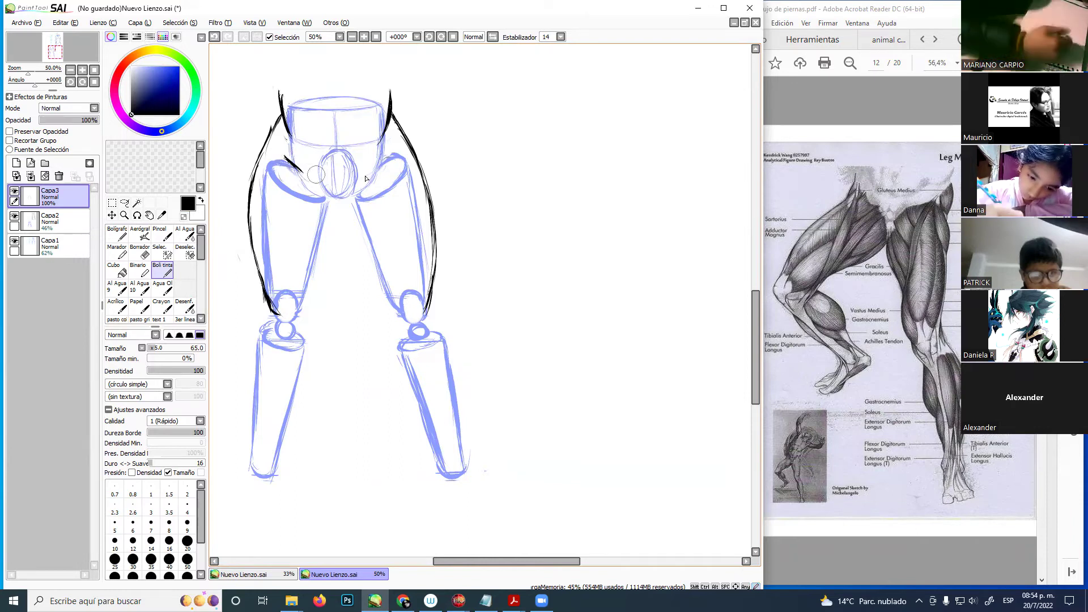
- Draw the lower pelvis curve between the hips in black and erase the blue pelvis guides around it on Capa2
{"action": "left_click_drag", "start_coordinate": [391, 153], "coordinate": [376, 166]}
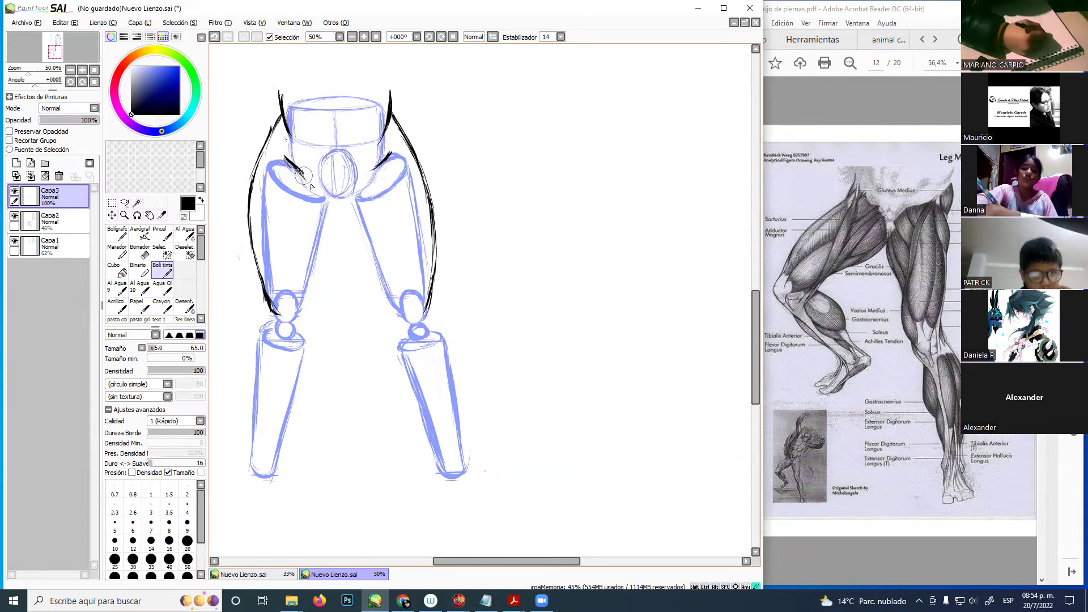
{"action": "mouse_move", "coordinate": [302, 172]}
{"action": "left_mouse_down"}
{"action": "mouse_move", "coordinate": [326, 198]}
{"action": "mouse_move", "coordinate": [319, 193]}
{"action": "mouse_move", "coordinate": [352, 200]}
{"action": "left_mouse_up"}
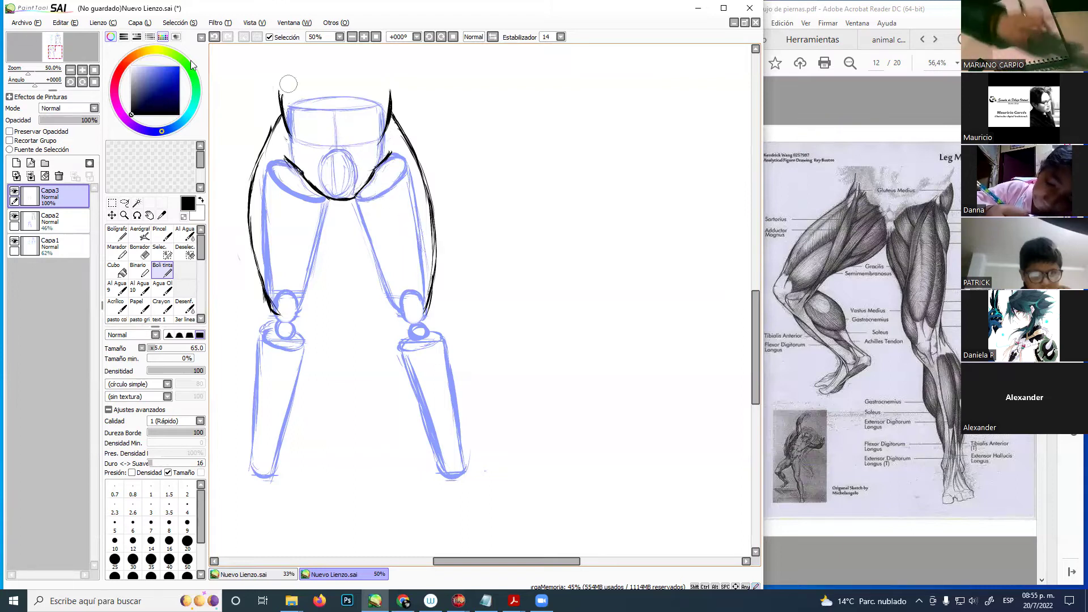
{"action": "left_click", "coordinate": [56, 220]}
{"action": "left_click", "coordinate": [140, 252]}
{"action": "mouse_move", "coordinate": [333, 170]}
{"action": "left_mouse_down"}
{"action": "mouse_move", "coordinate": [338, 193]}
{"action": "mouse_move", "coordinate": [327, 162]}
{"action": "mouse_move", "coordinate": [356, 166]}
{"action": "mouse_move", "coordinate": [339, 176]}
{"action": "mouse_move", "coordinate": [295, 148]}
{"action": "mouse_move", "coordinate": [307, 162]}
{"action": "mouse_move", "coordinate": [377, 151]}
{"action": "mouse_move", "coordinate": [328, 176]}
{"action": "mouse_move", "coordinate": [307, 144]}
{"action": "mouse_move", "coordinate": [364, 145]}
{"action": "mouse_move", "coordinate": [337, 144]}
{"action": "mouse_move", "coordinate": [342, 128]}
{"action": "mouse_move", "coordinate": [307, 167]}
{"action": "left_mouse_up"}
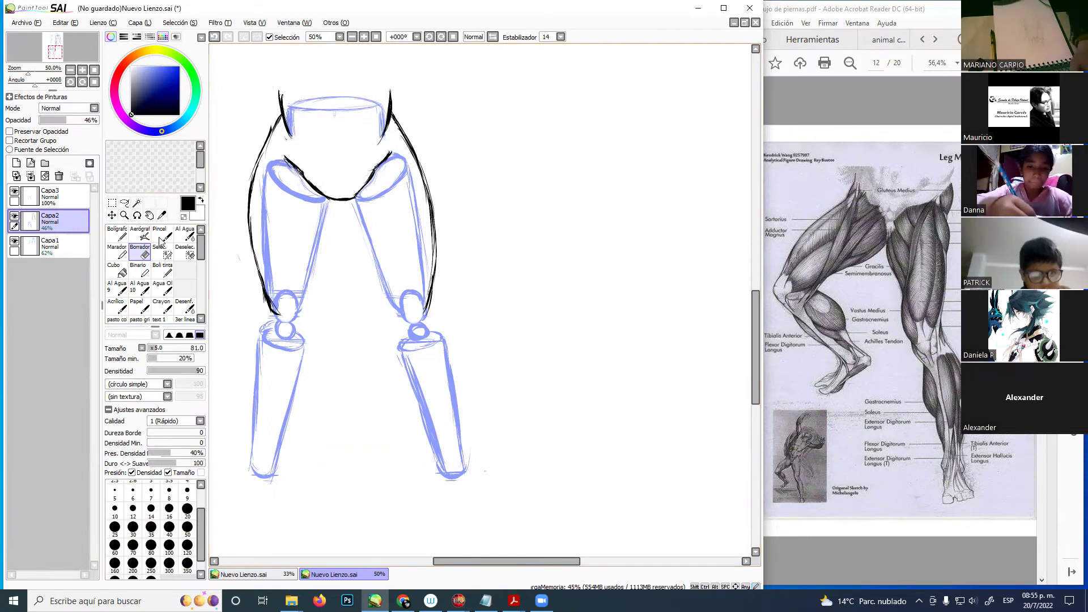
- On Capa3, mark a black dot on each side of the pelvis curve and draw a line from the left dot down the thigh
{"action": "left_click", "coordinate": [62, 193]}
{"action": "left_click", "coordinate": [162, 269]}
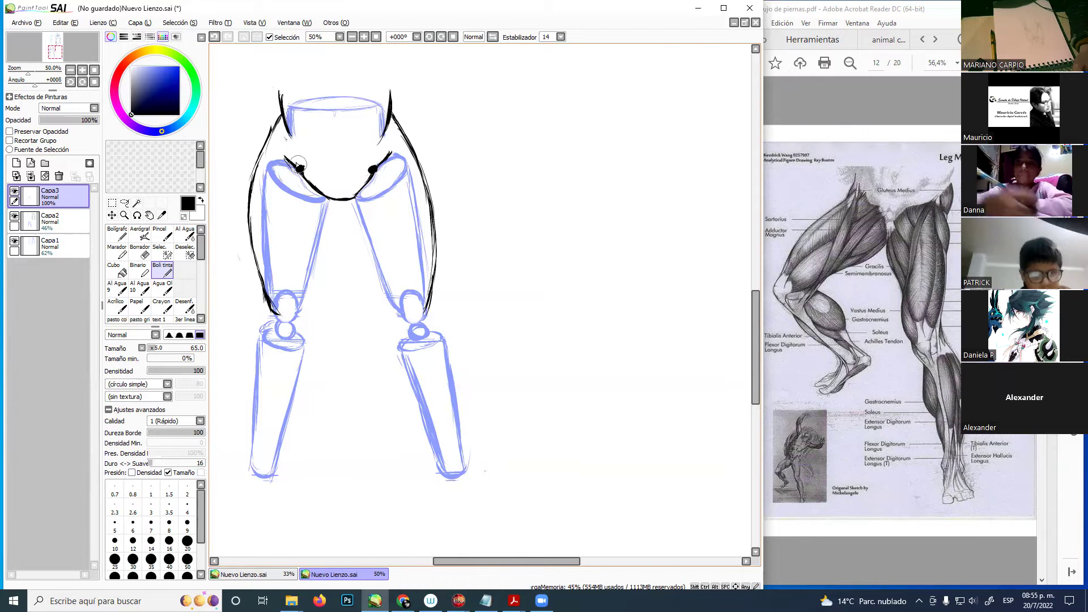
{"action": "left_click_drag", "start_coordinate": [298, 172], "coordinate": [299, 202]}
{"action": "left_click_drag", "start_coordinate": [294, 153], "coordinate": [304, 230]}
{"action": "left_click_drag", "start_coordinate": [295, 176], "coordinate": [307, 263]}
{"action": "left_click_drag", "start_coordinate": [294, 196], "coordinate": [310, 289]}
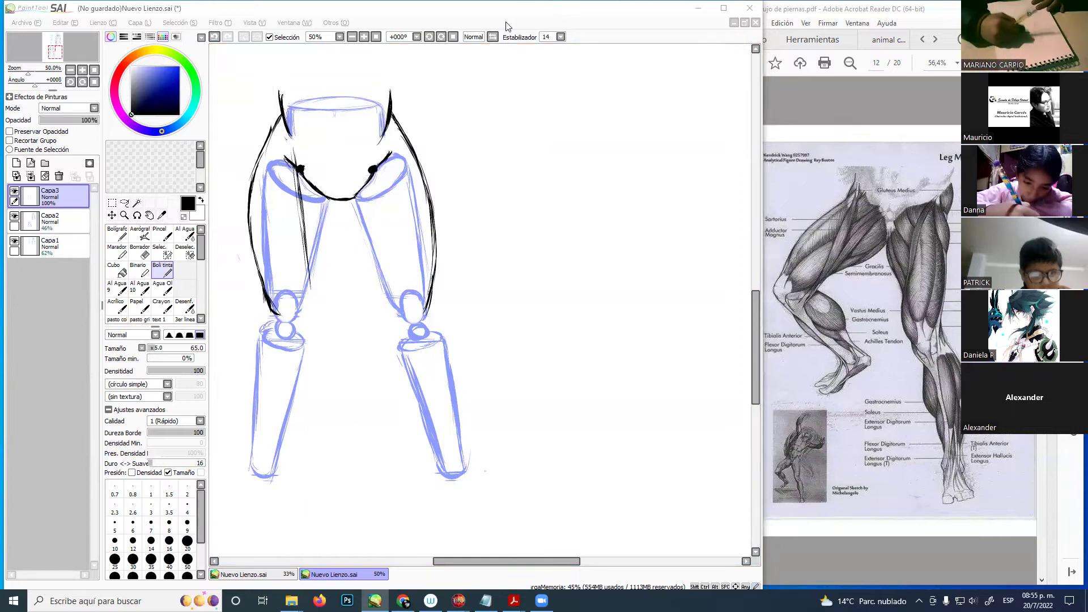
{"action": "left_click", "coordinate": [537, 15]}
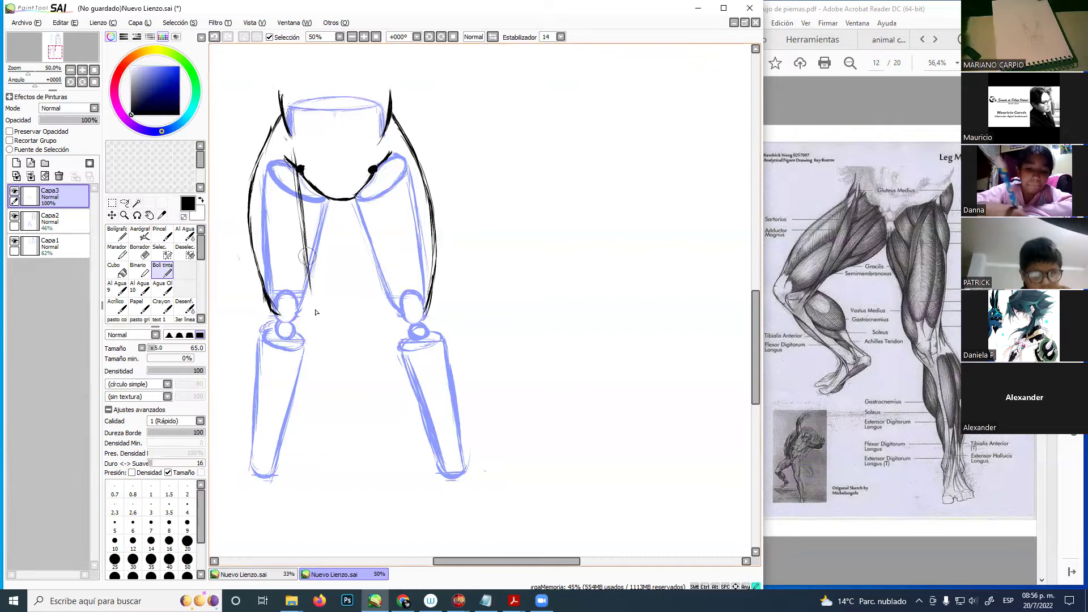
{"action": "left_click_drag", "start_coordinate": [306, 252], "coordinate": [314, 310]}
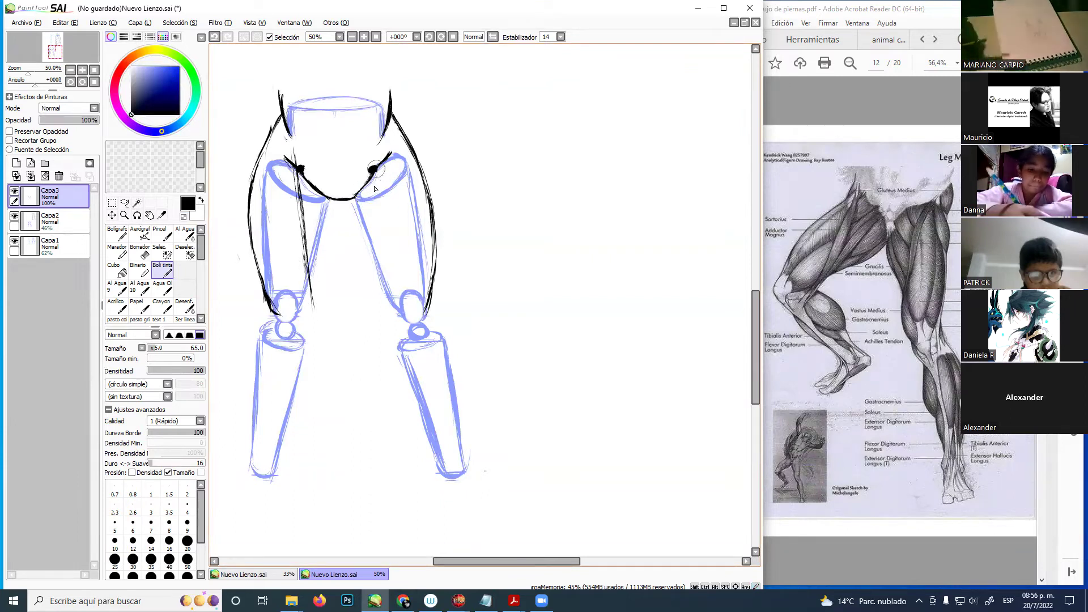
- Draw a matching line from the right hip dot straight down the right thigh to knee height
{"action": "left_click_drag", "start_coordinate": [378, 170], "coordinate": [374, 194]}
{"action": "left_click_drag", "start_coordinate": [377, 151], "coordinate": [372, 309]}
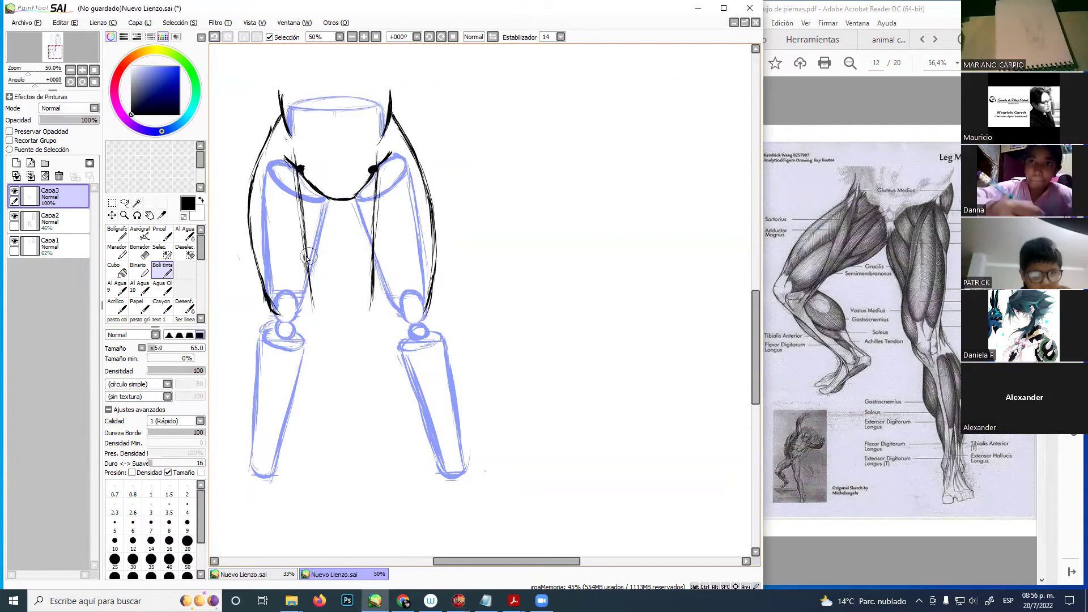
{"action": "left_click_drag", "start_coordinate": [373, 288], "coordinate": [369, 307]}
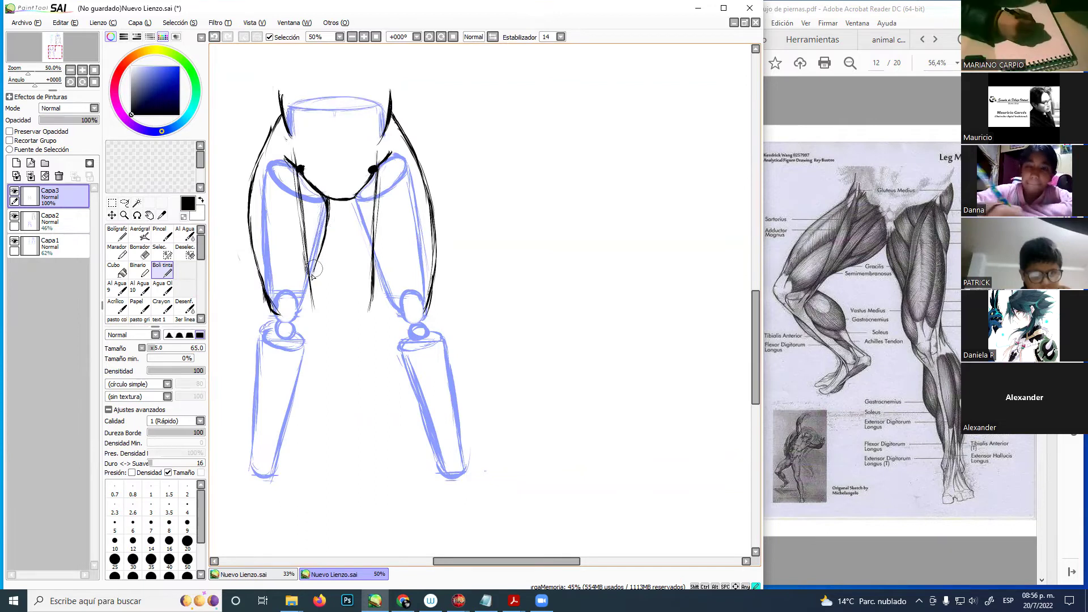
- Draw the inner contour of the left thigh, curving from the crotch down towards the knee
{"action": "left_click_drag", "start_coordinate": [328, 201], "coordinate": [309, 272]}
{"action": "left_click_drag", "start_coordinate": [323, 229], "coordinate": [302, 301]}
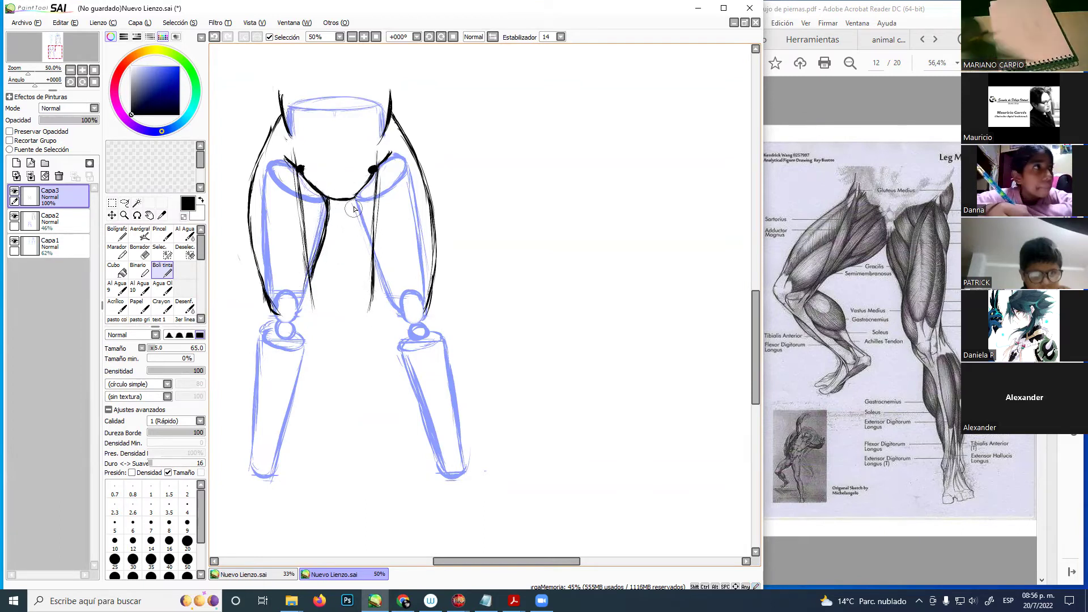
- Try an inner contour on the right thigh, and erase it together with that thigh's vertical line
{"action": "left_click_drag", "start_coordinate": [353, 201], "coordinate": [382, 268]}
{"action": "left_click_drag", "start_coordinate": [353, 203], "coordinate": [380, 272]}
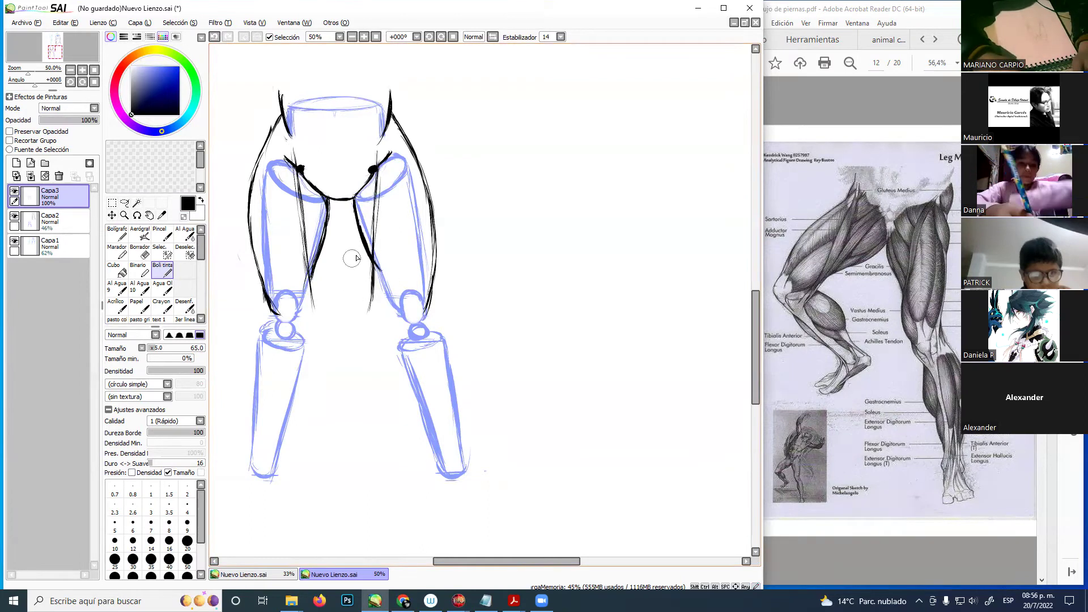
{"action": "key", "text": "e"}
{"action": "mouse_move", "coordinate": [376, 266]}
{"action": "left_mouse_down"}
{"action": "mouse_move", "coordinate": [372, 293]}
{"action": "mouse_move", "coordinate": [378, 232]}
{"action": "mouse_move", "coordinate": [365, 235]}
{"action": "mouse_move", "coordinate": [353, 209]}
{"action": "mouse_move", "coordinate": [379, 196]}
{"action": "mouse_move", "coordinate": [379, 178]}
{"action": "mouse_move", "coordinate": [357, 208]}
{"action": "left_mouse_up"}
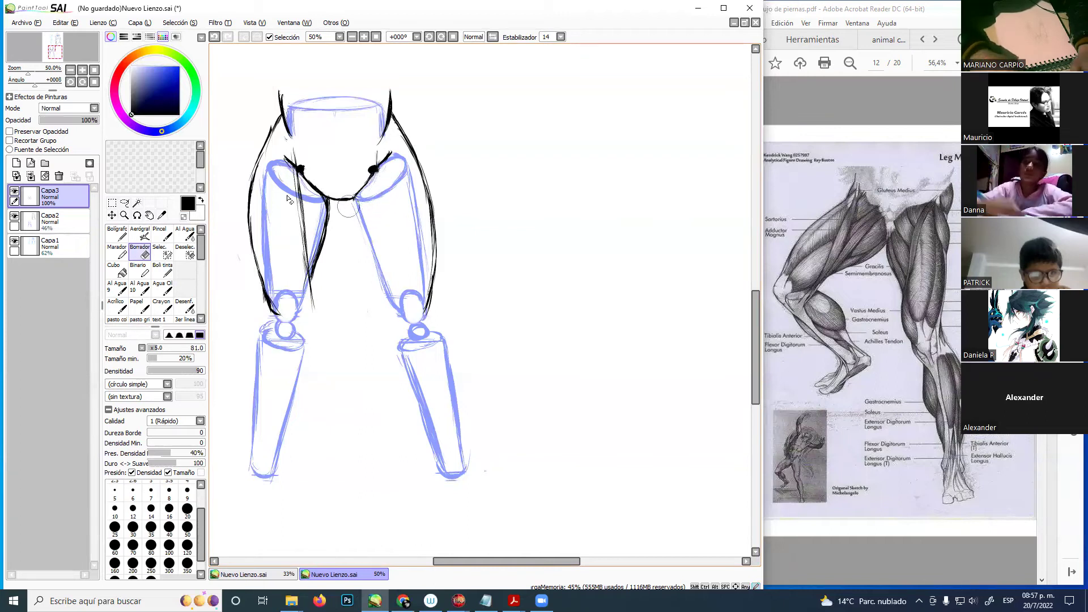
- Draw a horizontal guide across both thighs just above the knees and redraw the right thigh's vertical line from the hip dot
{"action": "left_click", "coordinate": [163, 268]}
{"action": "left_click_drag", "start_coordinate": [282, 277], "coordinate": [404, 278]}
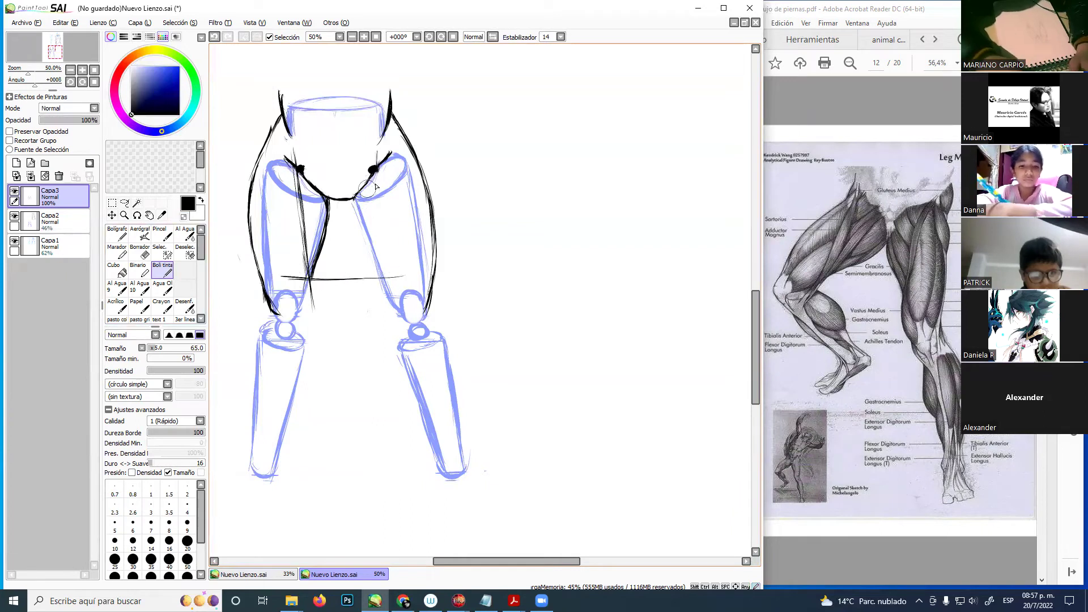
{"action": "left_click_drag", "start_coordinate": [377, 164], "coordinate": [376, 228]}
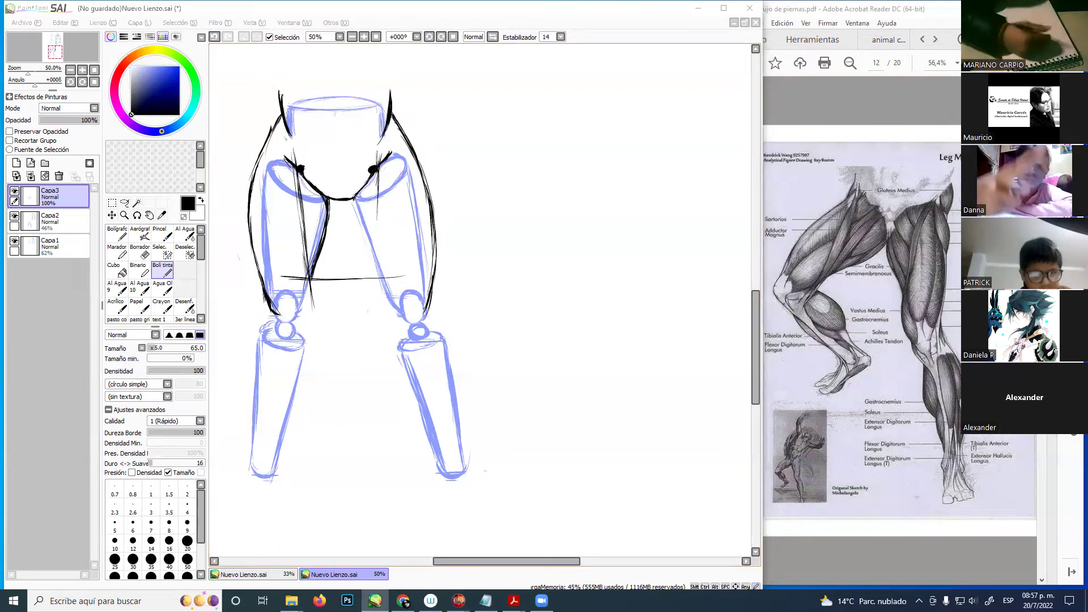
{"action": "left_click", "coordinate": [627, 24]}
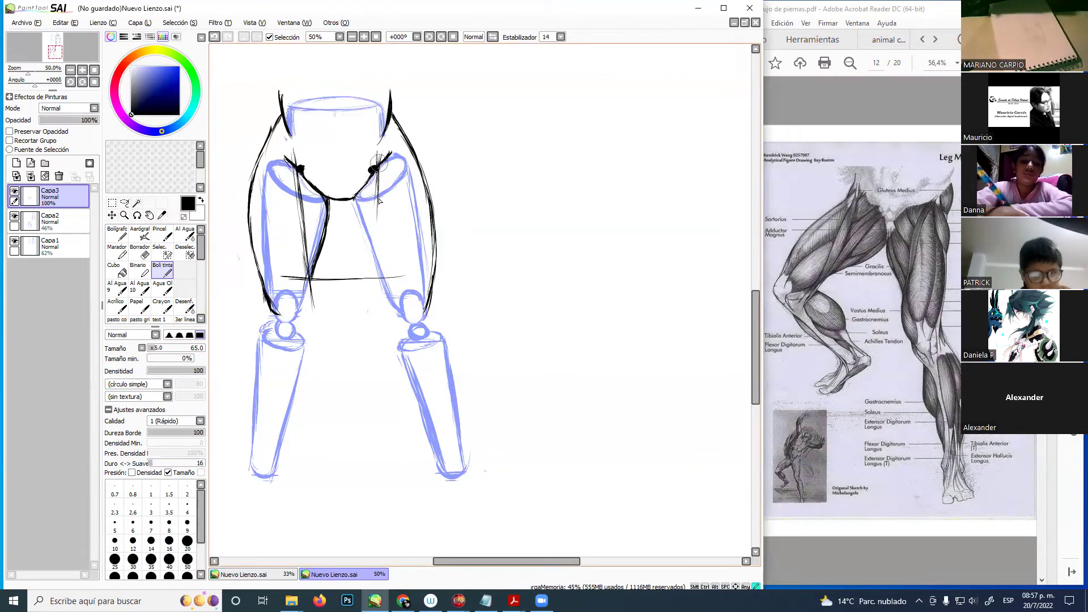
{"action": "left_click_drag", "start_coordinate": [379, 199], "coordinate": [378, 301]}
{"action": "left_click_drag", "start_coordinate": [381, 242], "coordinate": [379, 296]}
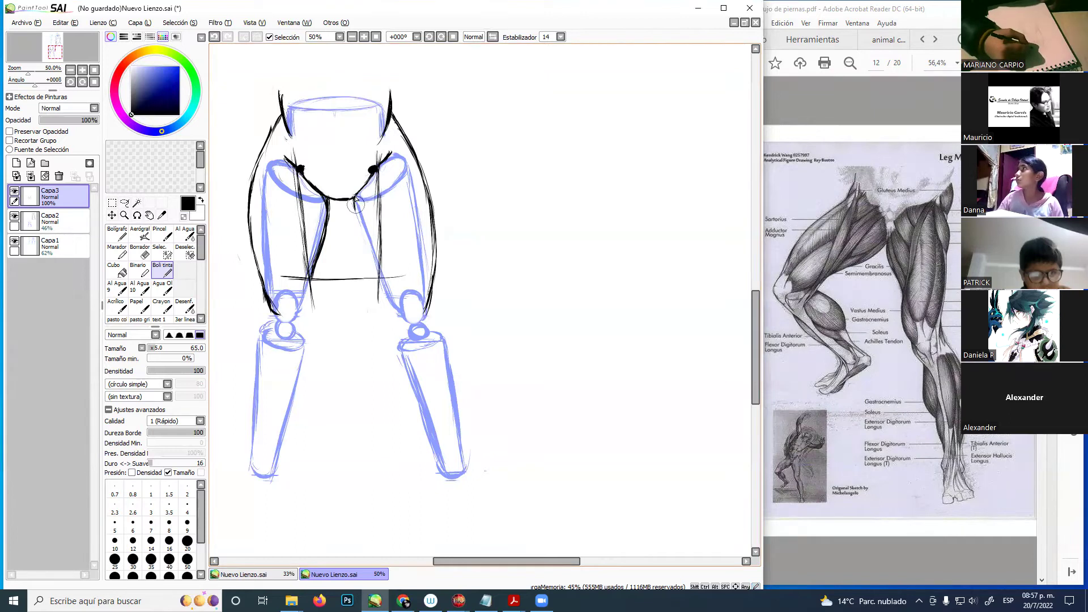
- Redraw the inner contour of the right thigh, curving from the crotch down to the vertical line near the horizontal guide
{"action": "left_click_drag", "start_coordinate": [354, 206], "coordinate": [381, 271]}
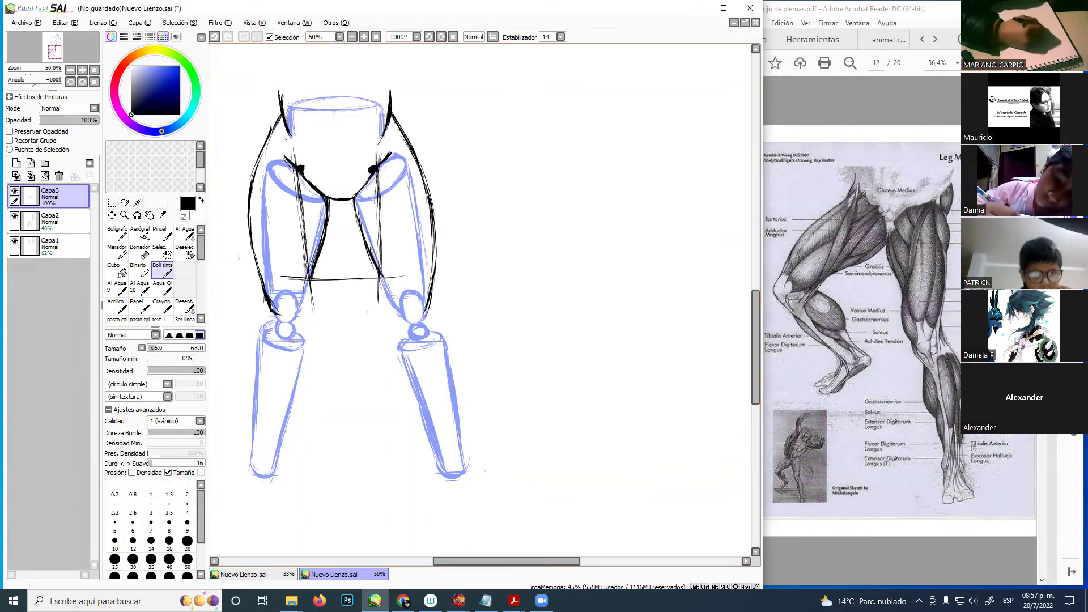
{"action": "left_click", "coordinate": [864, 7]}
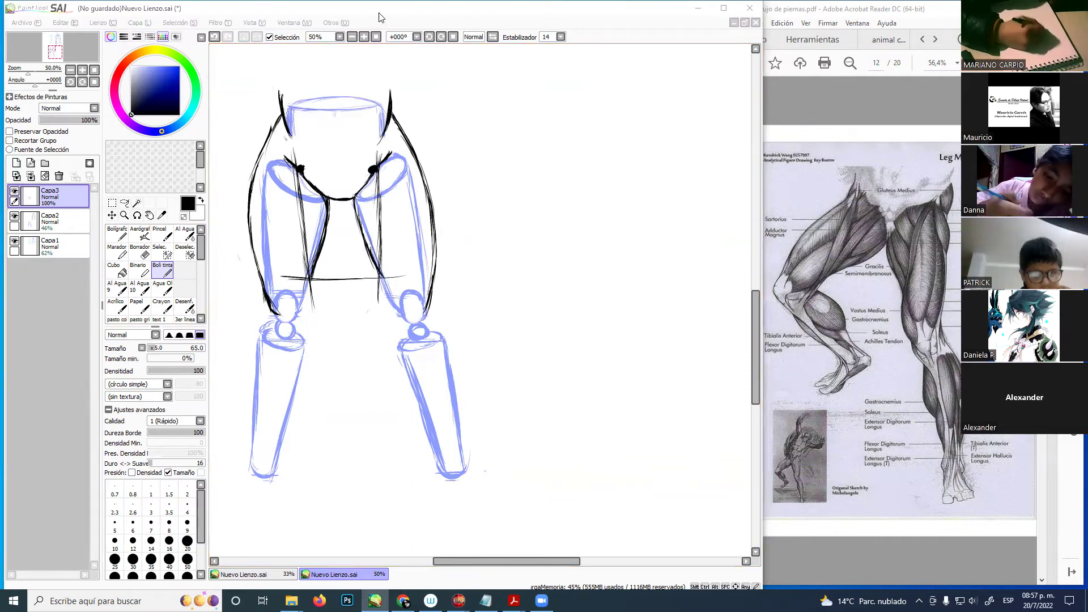
{"action": "left_click", "coordinate": [435, 20]}
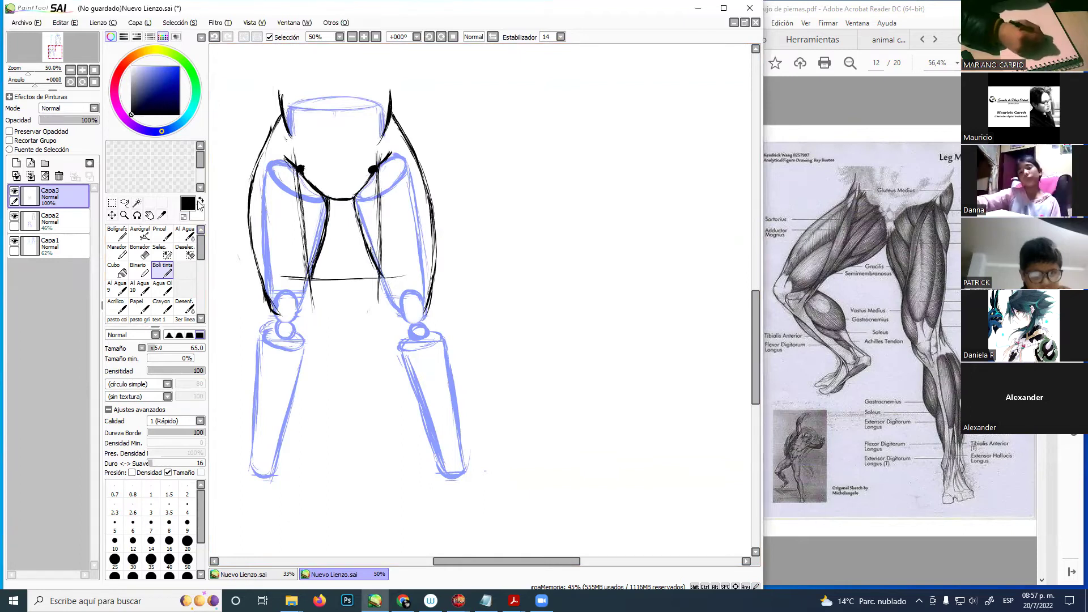
- Try an orange-red muscle curve on the left thigh, running from the hip dot down to the inner knee
{"action": "left_click", "coordinate": [129, 65]}
{"action": "left_click", "coordinate": [179, 67]}
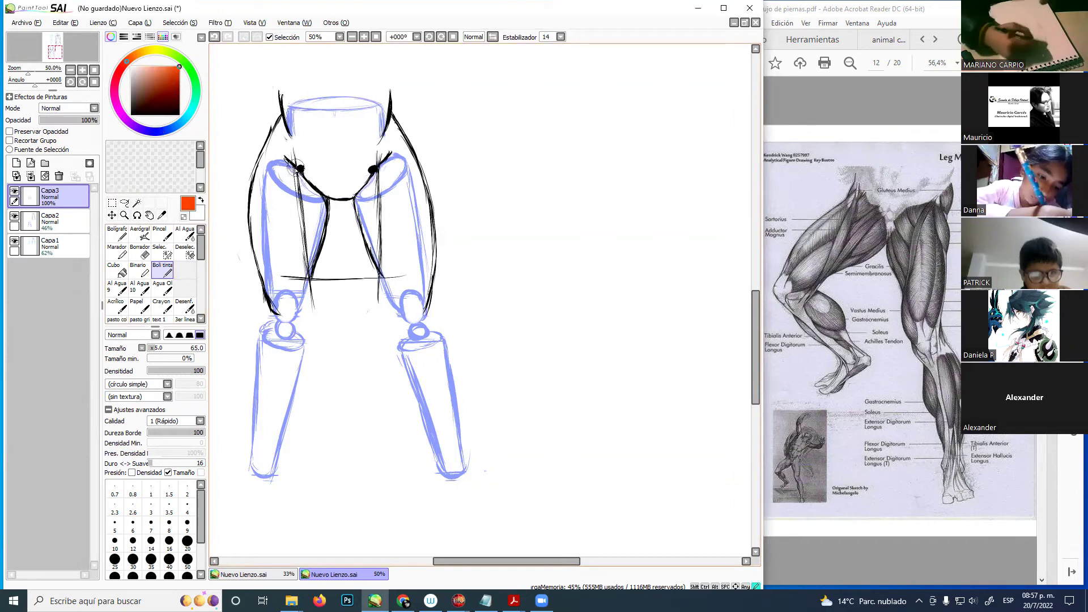
{"action": "mouse_move", "coordinate": [296, 164]}
{"action": "left_mouse_down"}
{"action": "mouse_move", "coordinate": [306, 283]}
{"action": "mouse_move", "coordinate": [301, 314]}
{"action": "mouse_move", "coordinate": [282, 332]}
{"action": "left_mouse_up"}
{"action": "key", "text": "ctrl+z"}
{"action": "mouse_move", "coordinate": [293, 167]}
{"action": "left_mouse_down"}
{"action": "mouse_move", "coordinate": [315, 279]}
{"action": "mouse_move", "coordinate": [306, 324]}
{"action": "left_mouse_up"}
{"action": "key", "text": "ctrl+z"}
{"action": "mouse_move", "coordinate": [294, 161]}
{"action": "left_mouse_down"}
{"action": "mouse_move", "coordinate": [308, 269]}
{"action": "mouse_move", "coordinate": [288, 321]}
{"action": "left_mouse_up"}
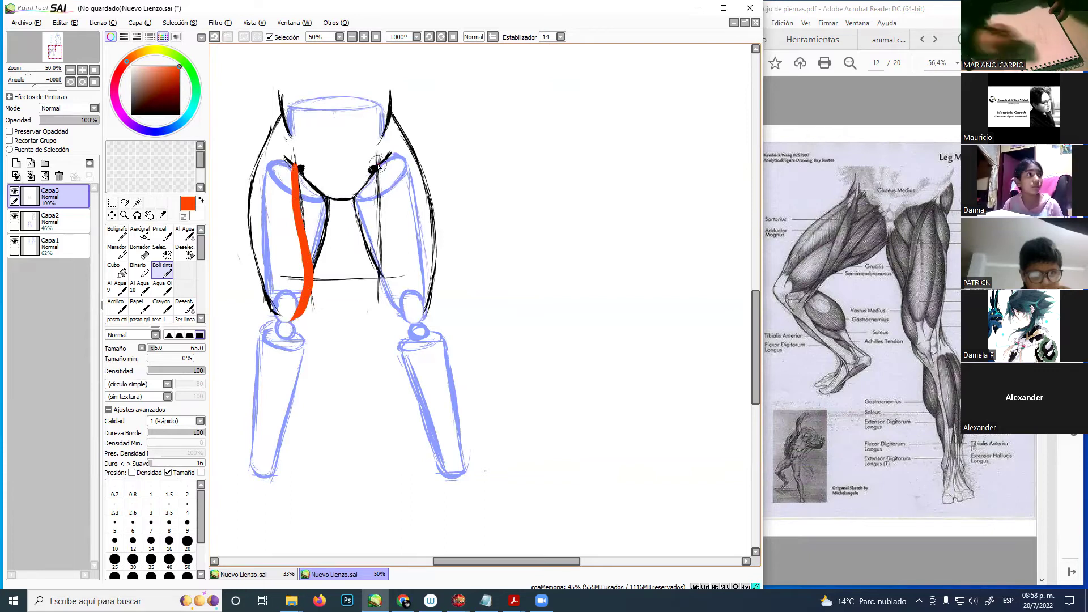
- Try the matching orange-red curve on the right thigh, undo both red curves and restore black as the drawing color
{"action": "mouse_move", "coordinate": [378, 167]}
{"action": "left_mouse_down"}
{"action": "mouse_move", "coordinate": [377, 290]}
{"action": "mouse_move", "coordinate": [400, 312]}
{"action": "left_mouse_up"}
{"action": "key", "text": "ctrl+z"}
{"action": "key", "text": "ctrl+z"}
{"action": "key", "text": "ctrl+z"}
{"action": "mouse_move", "coordinate": [377, 164]}
{"action": "left_mouse_down"}
{"action": "mouse_move", "coordinate": [376, 252]}
{"action": "mouse_move", "coordinate": [402, 310]}
{"action": "left_mouse_up"}
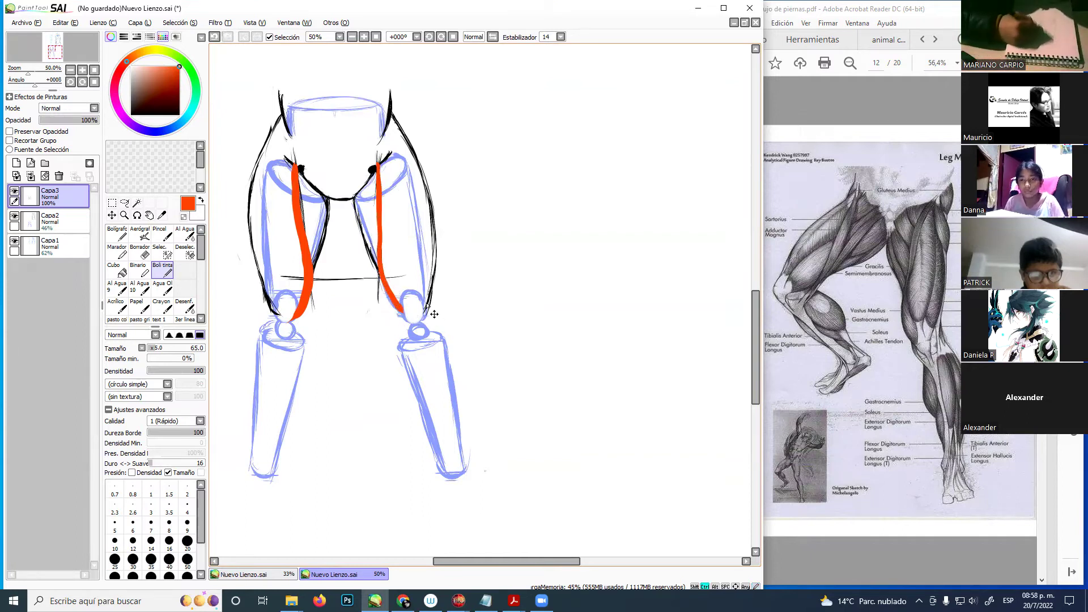
{"action": "key", "text": "ctrl+z"}
{"action": "key", "text": "ctrl+z"}
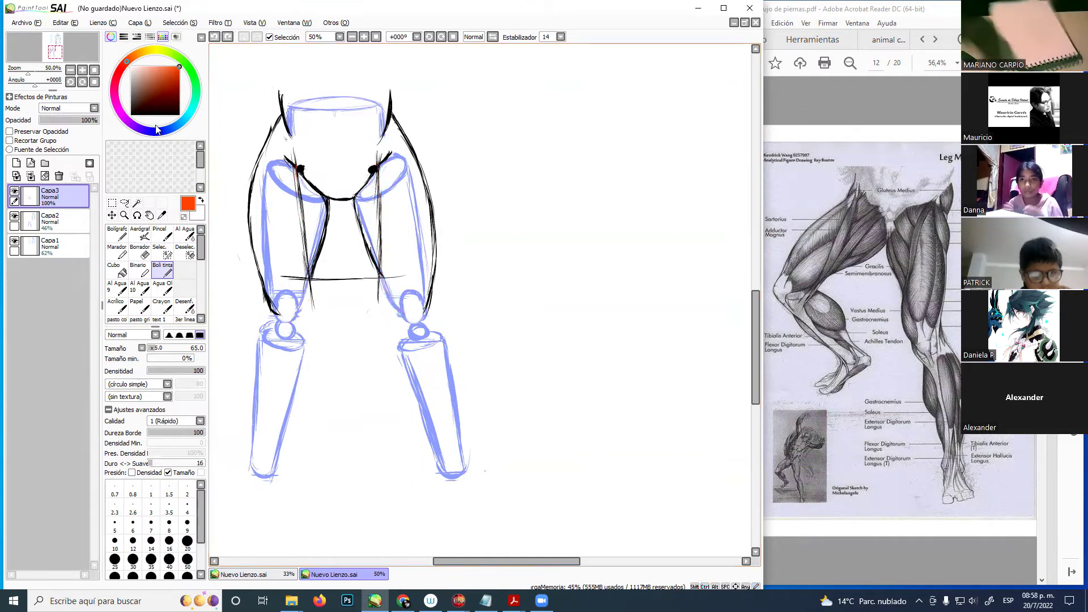
{"action": "left_click", "coordinate": [131, 114]}
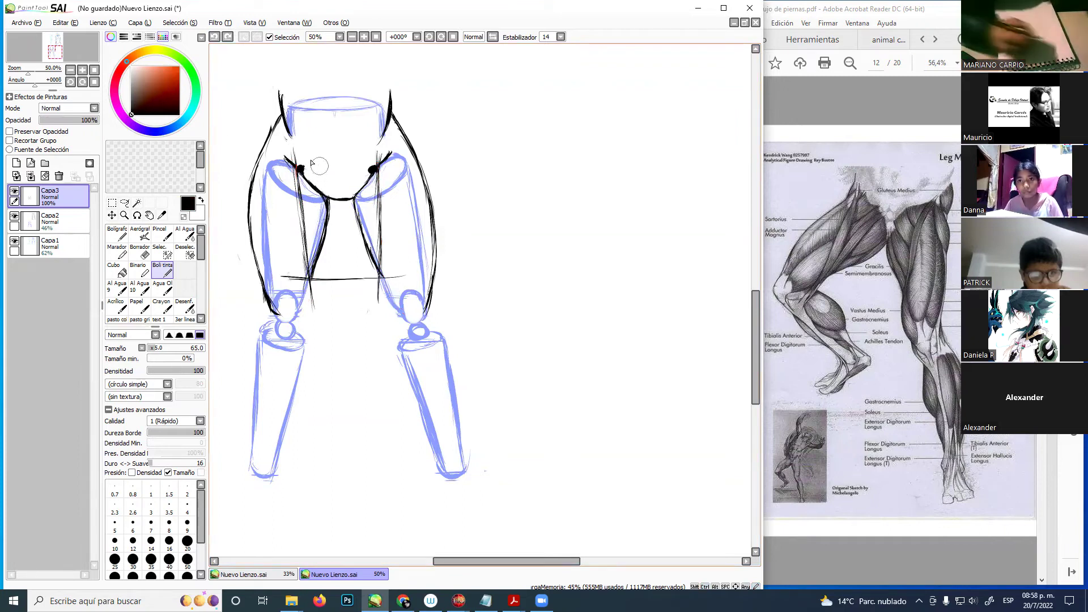
- Darken the vertical line inside the left thigh from the hip dot down to the horizontal guide
{"action": "left_click_drag", "start_coordinate": [302, 170], "coordinate": [297, 176]}
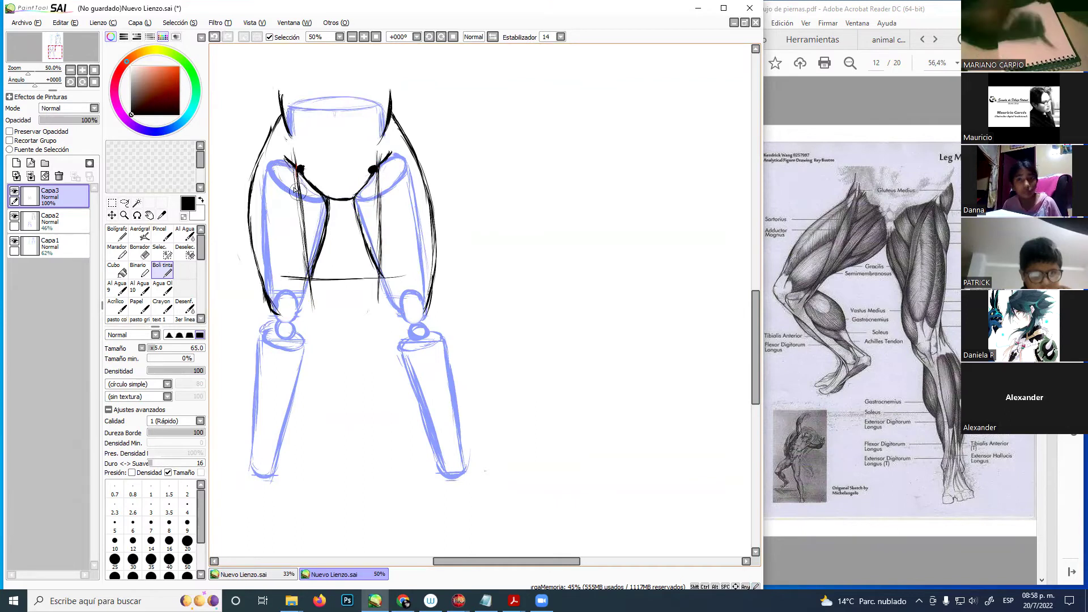
{"action": "mouse_move", "coordinate": [297, 174]}
{"action": "left_mouse_down"}
{"action": "mouse_move", "coordinate": [311, 236]}
{"action": "mouse_move", "coordinate": [311, 262]}
{"action": "left_mouse_up"}
{"action": "left_click_drag", "start_coordinate": [299, 221], "coordinate": [311, 280]}
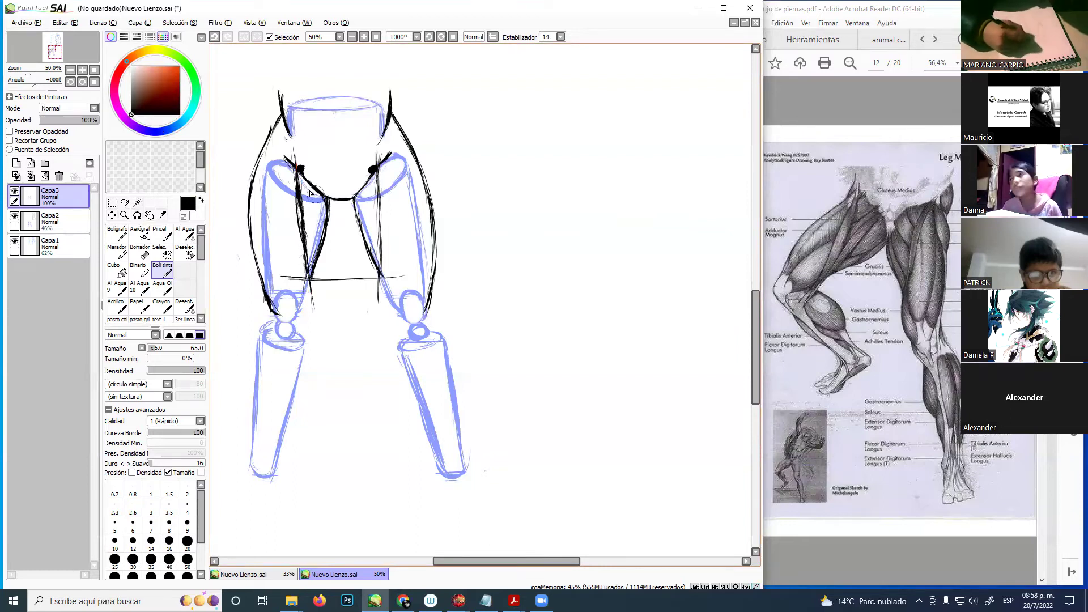
- Erase the vertical lines inside both thighs and repair the right thigh's inner contour near the horizontal guide
{"action": "key", "text": "e"}
{"action": "mouse_move", "coordinate": [299, 199]}
{"action": "left_mouse_down"}
{"action": "mouse_move", "coordinate": [287, 175]}
{"action": "mouse_move", "coordinate": [303, 256]}
{"action": "left_mouse_up"}
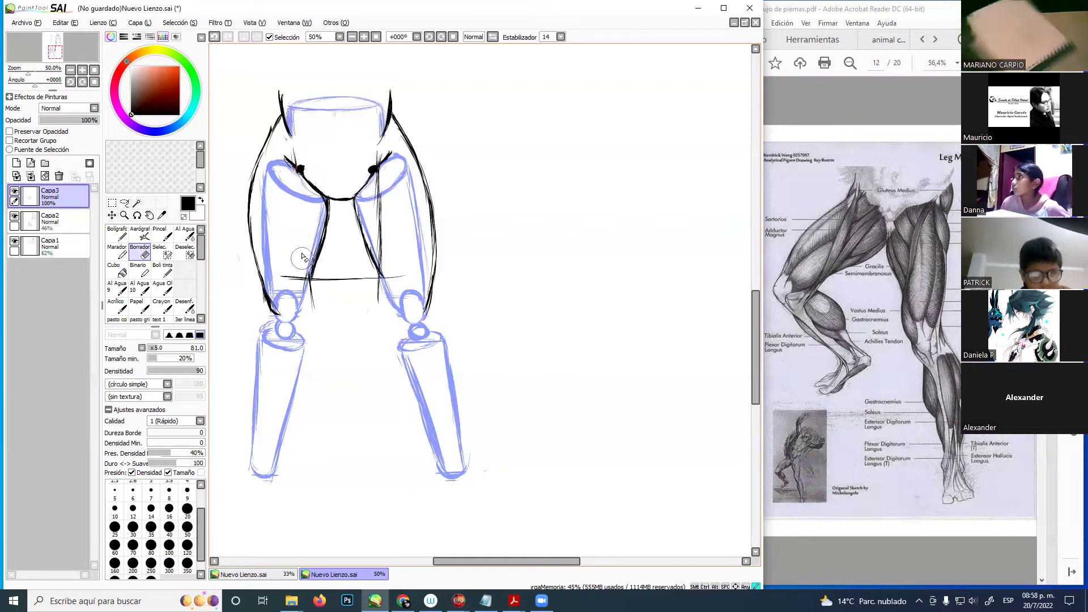
{"action": "mouse_move", "coordinate": [376, 211]}
{"action": "left_mouse_down"}
{"action": "mouse_move", "coordinate": [387, 280]}
{"action": "mouse_move", "coordinate": [375, 215]}
{"action": "left_mouse_up"}
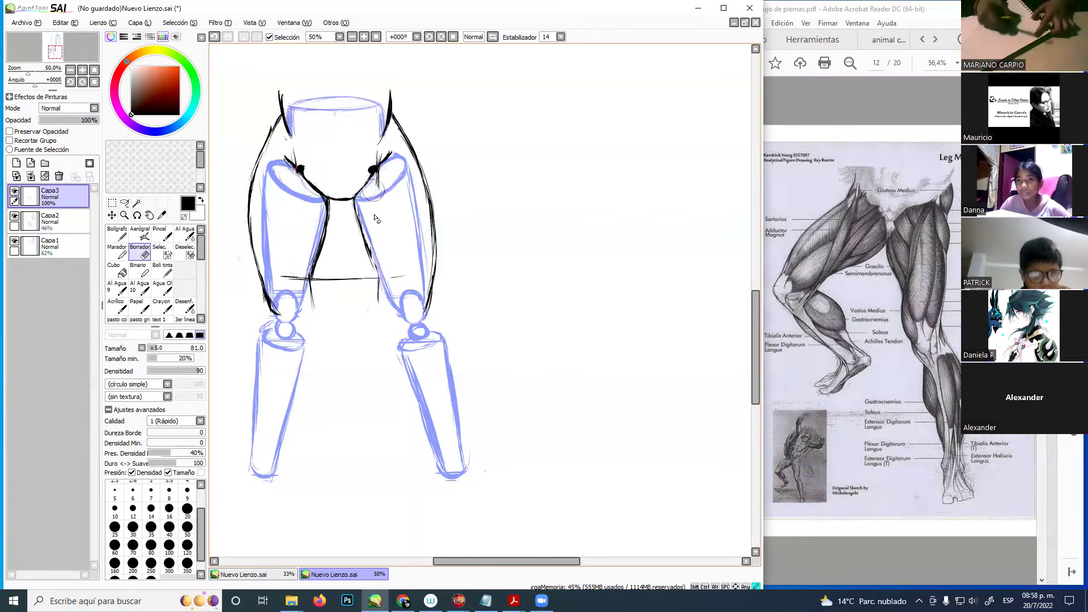
{"action": "left_click", "coordinate": [163, 271]}
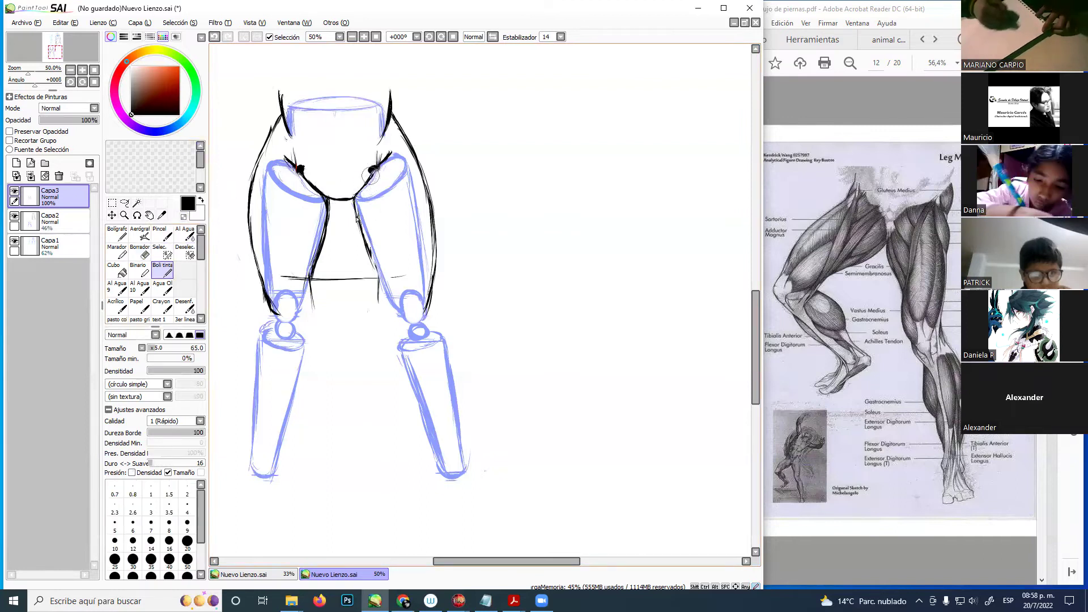
{"action": "left_click_drag", "start_coordinate": [380, 266], "coordinate": [387, 282]}
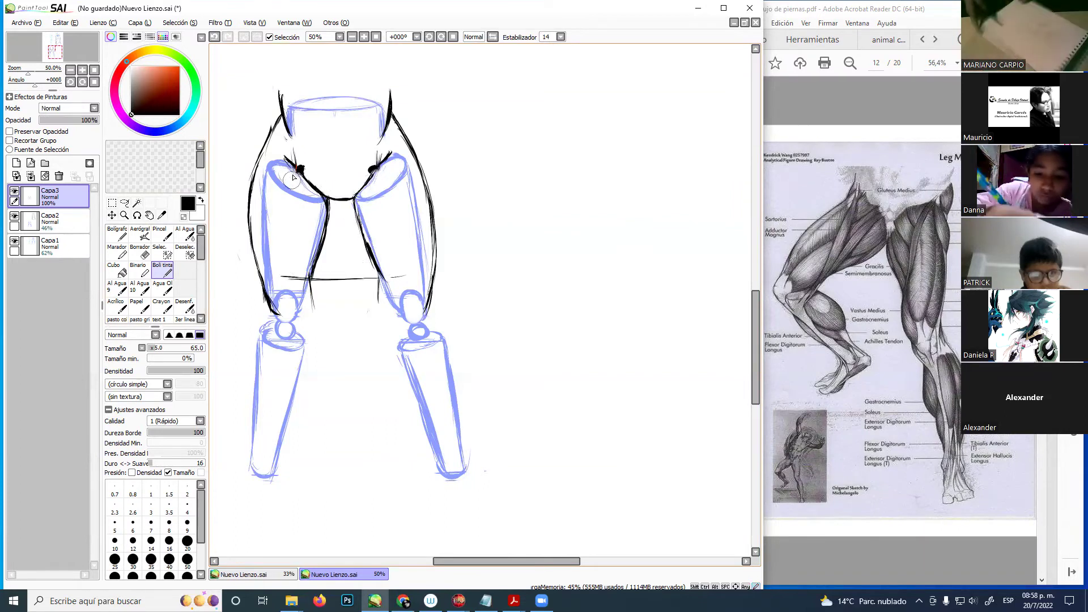
- Draw a curved muscle line down each thigh from the hip dot past the horizontal guide to the inner knee, reinforcing the lower ends
{"action": "mouse_move", "coordinate": [293, 171]}
{"action": "left_mouse_down"}
{"action": "mouse_move", "coordinate": [310, 270]}
{"action": "mouse_move", "coordinate": [299, 311]}
{"action": "left_mouse_up"}
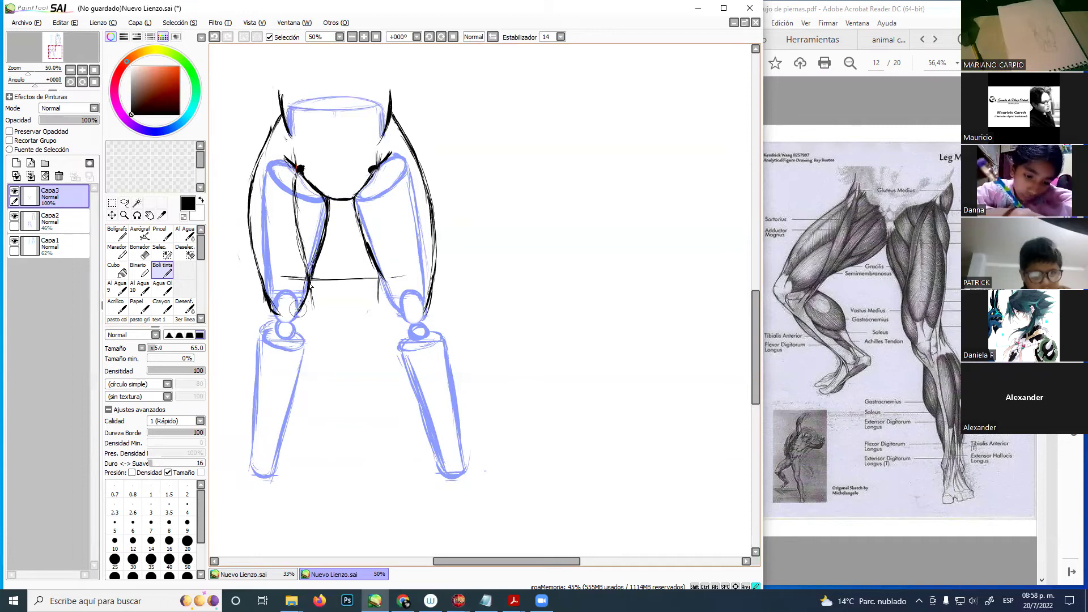
{"action": "mouse_move", "coordinate": [379, 172]}
{"action": "left_mouse_down"}
{"action": "mouse_move", "coordinate": [384, 200]}
{"action": "mouse_move", "coordinate": [379, 176]}
{"action": "mouse_move", "coordinate": [384, 298]}
{"action": "left_mouse_up"}
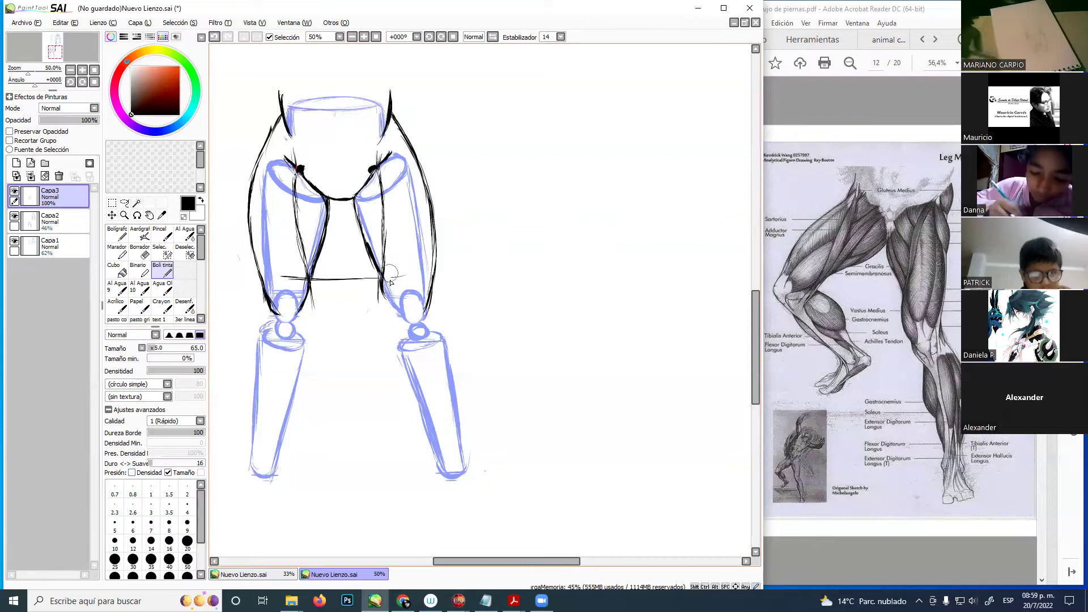
{"action": "left_click_drag", "start_coordinate": [382, 277], "coordinate": [398, 311]}
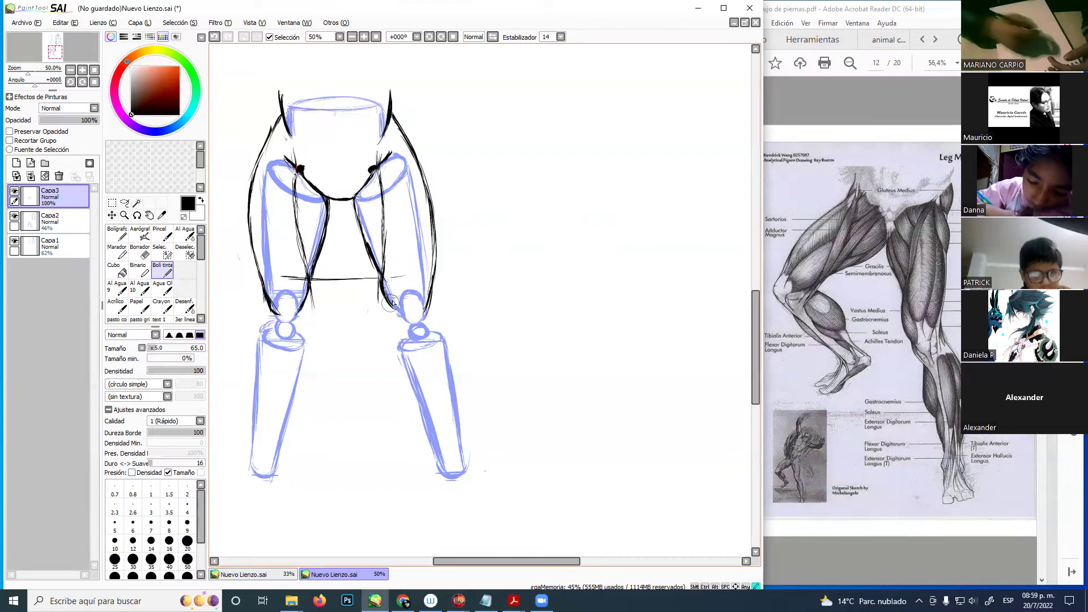
{"action": "mouse_move", "coordinate": [315, 271]}
{"action": "left_mouse_down"}
{"action": "mouse_move", "coordinate": [306, 256]}
{"action": "mouse_move", "coordinate": [304, 319]}
{"action": "left_mouse_up"}
{"action": "mouse_move", "coordinate": [381, 280]}
{"action": "left_mouse_down"}
{"action": "mouse_move", "coordinate": [391, 315]}
{"action": "mouse_move", "coordinate": [414, 334]}
{"action": "left_mouse_up"}
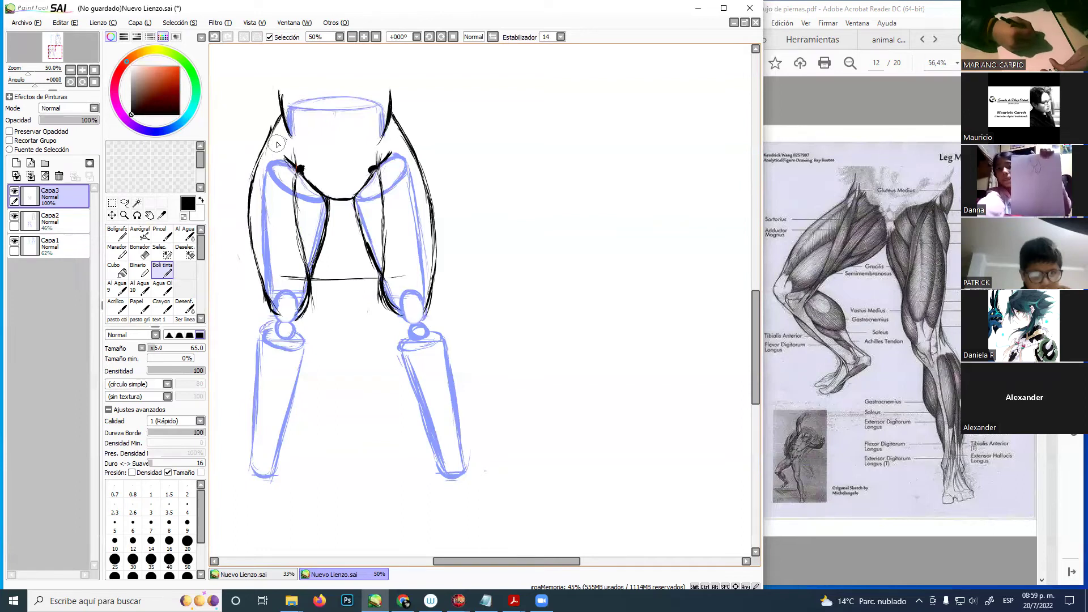
- Erase the upper outer contours of both hips and redraw them as a short waist curve flowing into a rounded outer thigh
{"action": "key", "text": "e"}
{"action": "left_click_drag", "start_coordinate": [269, 134], "coordinate": [260, 154]}
{"action": "left_click_drag", "start_coordinate": [396, 117], "coordinate": [422, 167]}
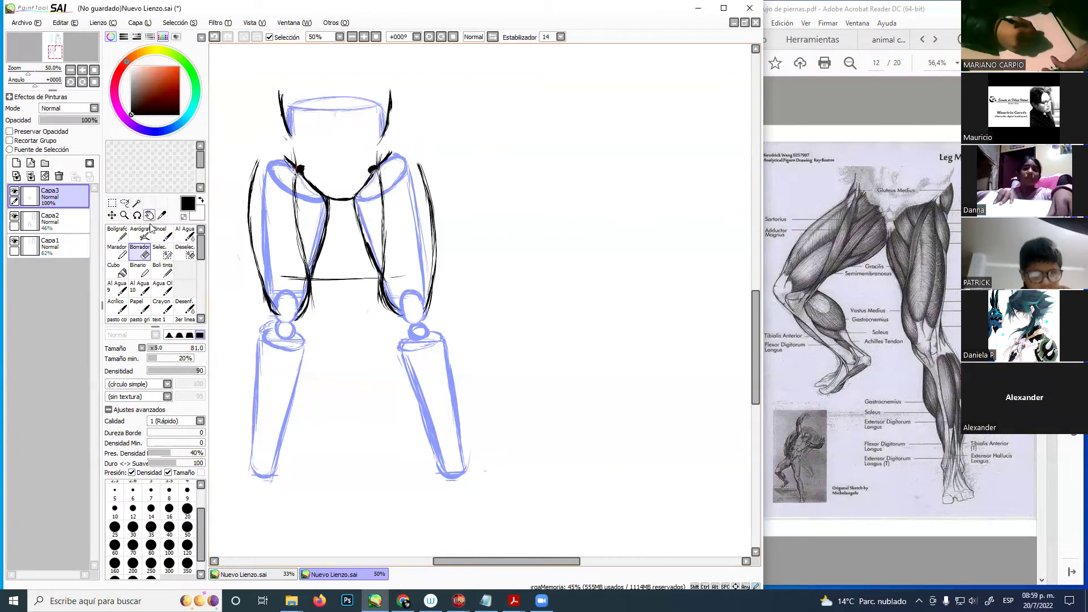
{"action": "left_click", "coordinate": [163, 270]}
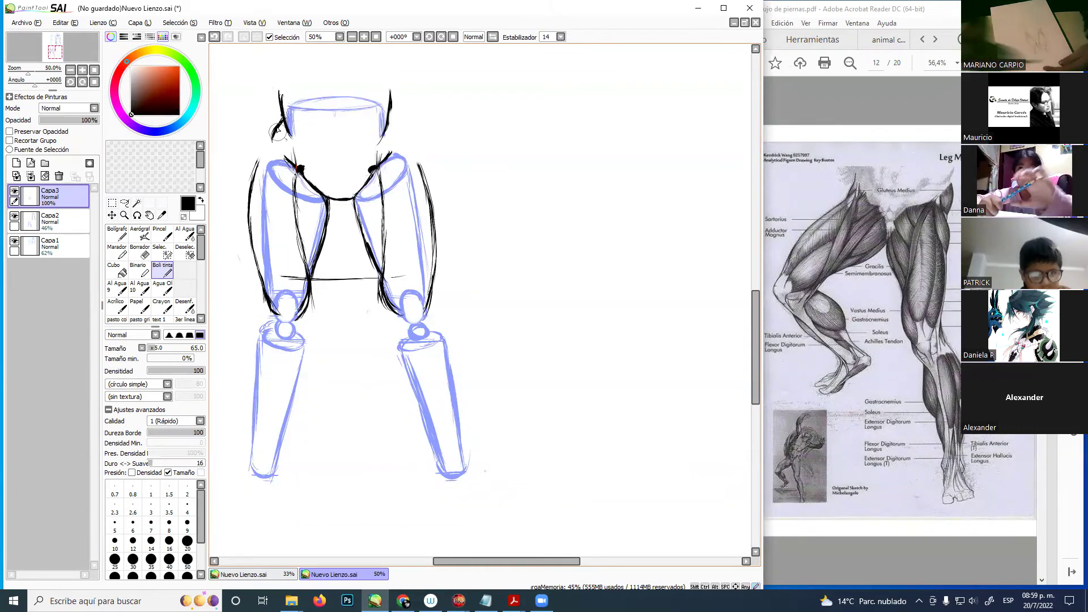
{"action": "left_click_drag", "start_coordinate": [390, 118], "coordinate": [403, 142]}
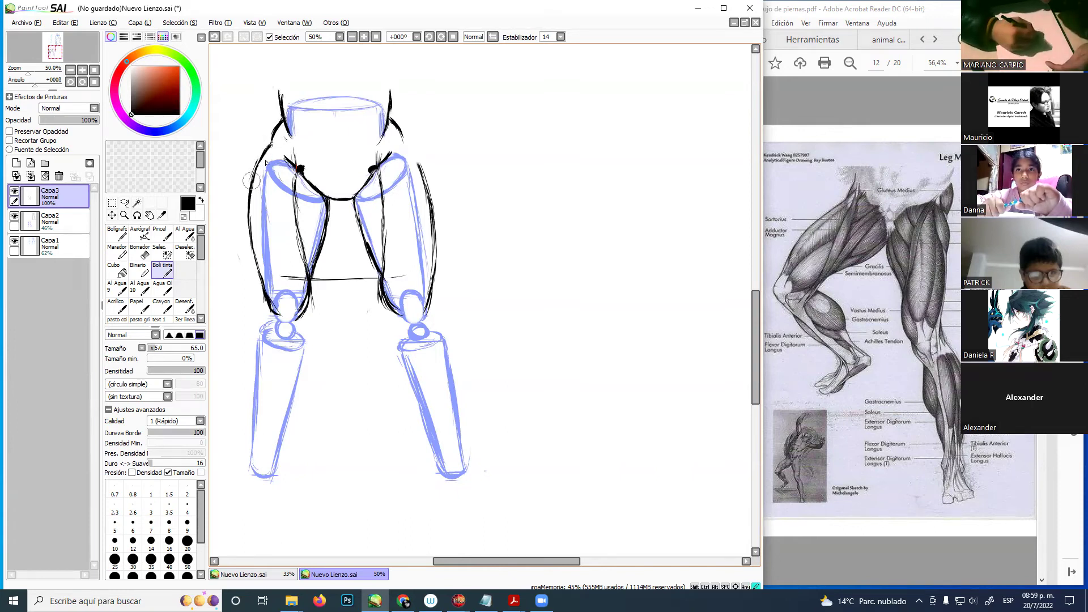
{"action": "left_click_drag", "start_coordinate": [403, 137], "coordinate": [420, 166]}
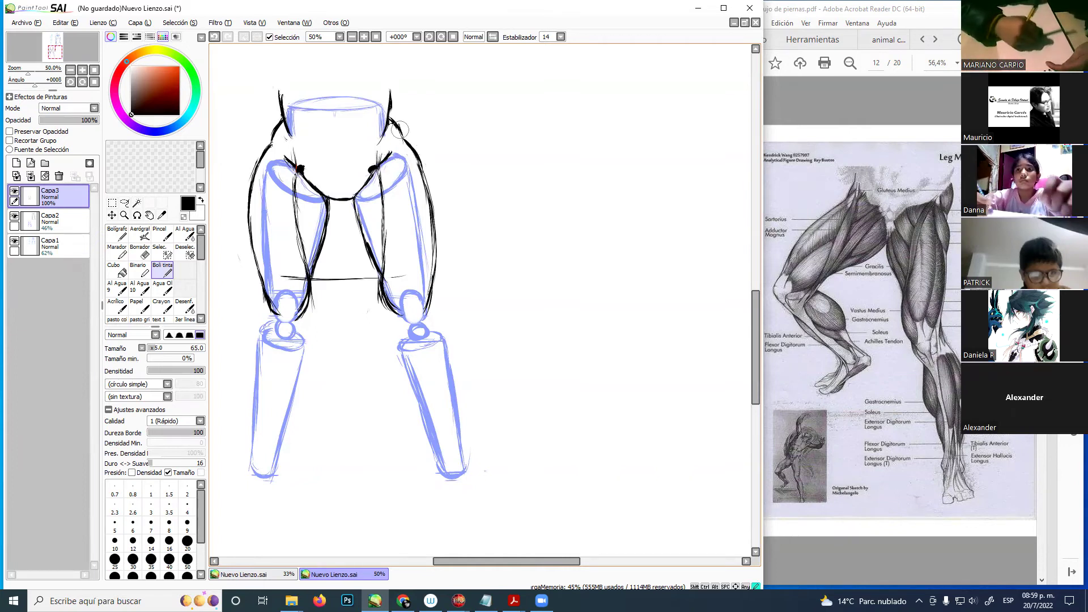
{"action": "left_click_drag", "start_coordinate": [398, 126], "coordinate": [424, 193]}
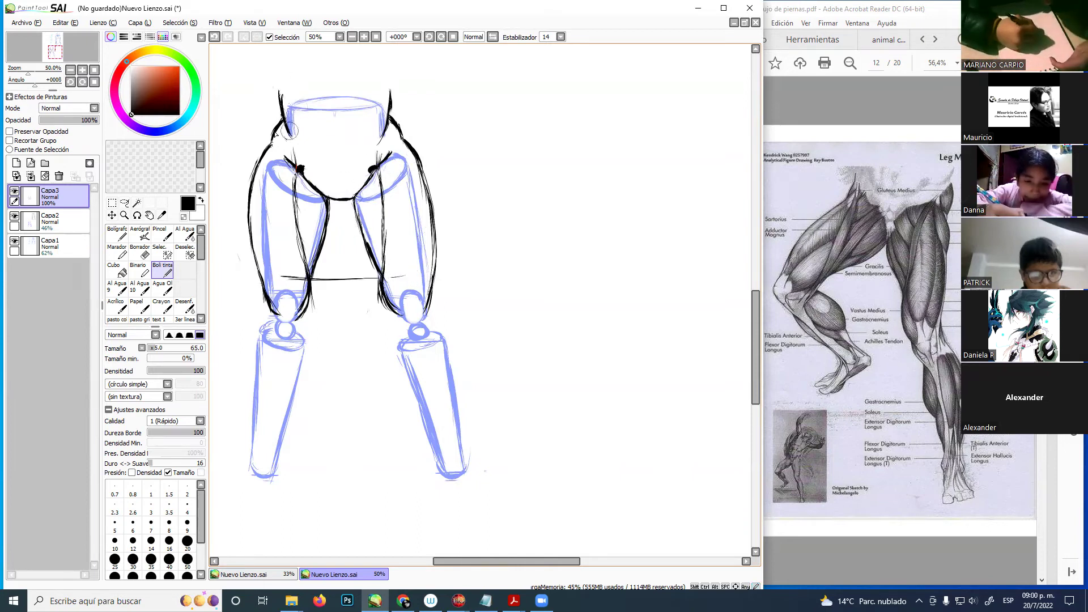
- Sketch the lower abdomen with a curved belly fold, a vertical center line, a navel and inner curves on both sides
{"action": "mouse_move", "coordinate": [300, 145]}
{"action": "left_mouse_down"}
{"action": "mouse_move", "coordinate": [307, 152]}
{"action": "mouse_move", "coordinate": [354, 165]}
{"action": "left_mouse_up"}
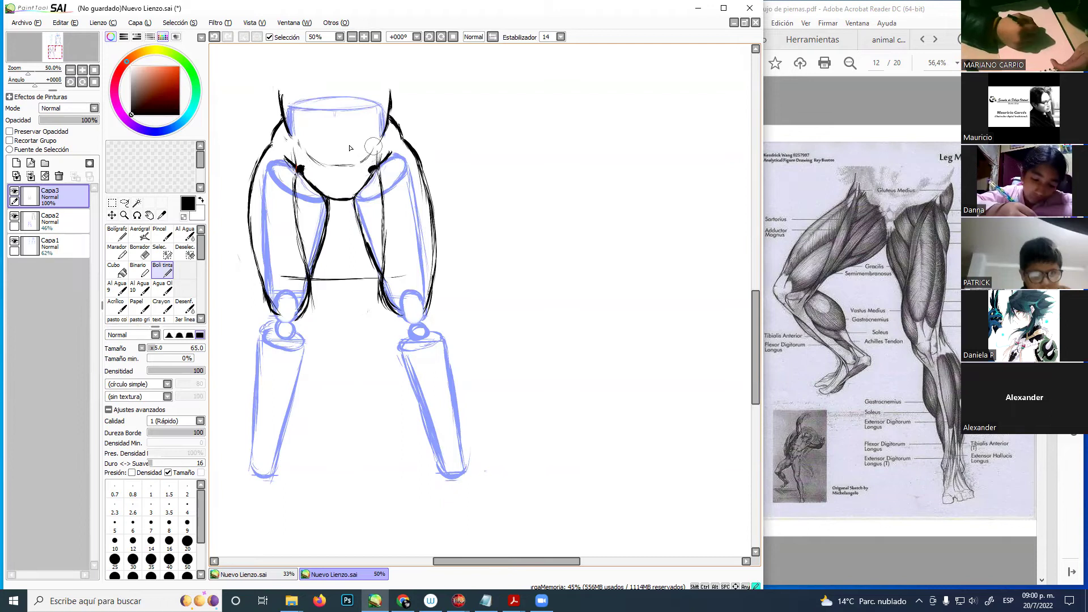
{"action": "left_click_drag", "start_coordinate": [337, 110], "coordinate": [339, 152]}
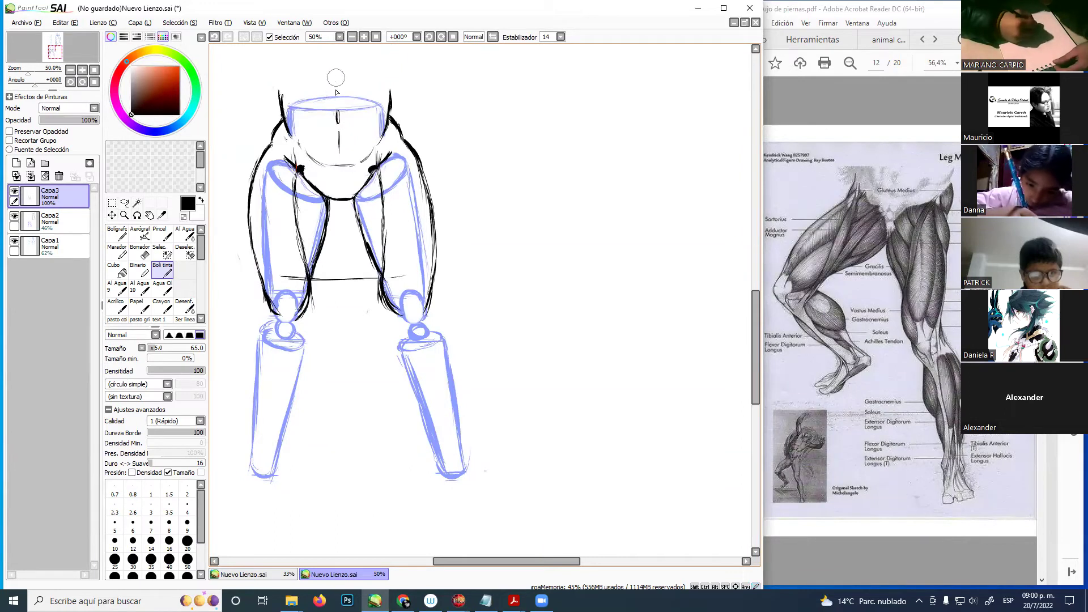
{"action": "left_click_drag", "start_coordinate": [338, 72], "coordinate": [338, 97]}
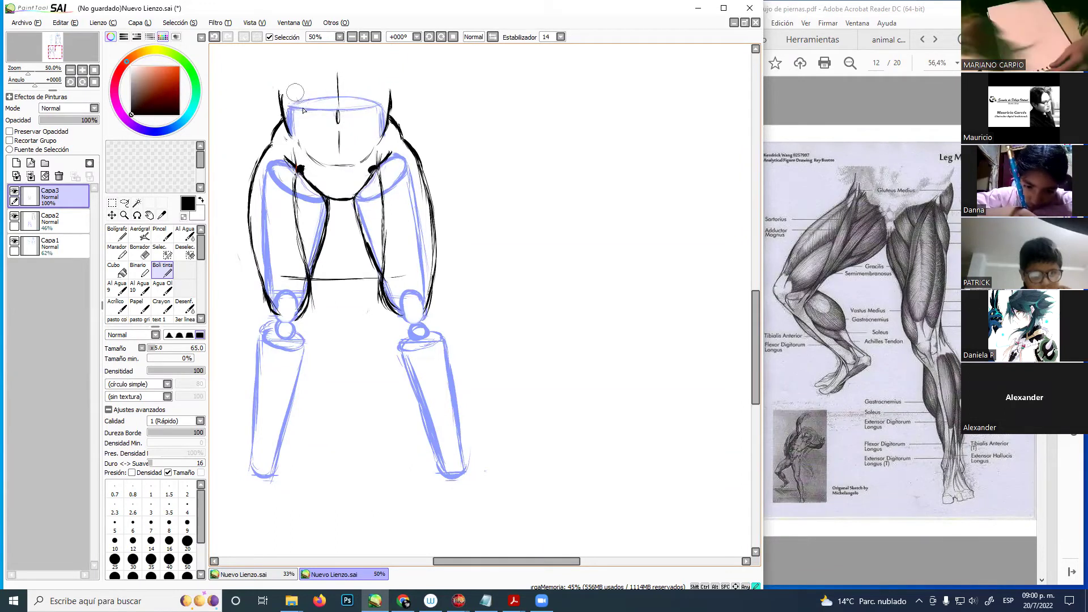
{"action": "mouse_move", "coordinate": [304, 123]}
{"action": "left_mouse_down"}
{"action": "mouse_move", "coordinate": [320, 153]}
{"action": "mouse_move", "coordinate": [357, 154]}
{"action": "mouse_move", "coordinate": [371, 114]}
{"action": "left_mouse_up"}
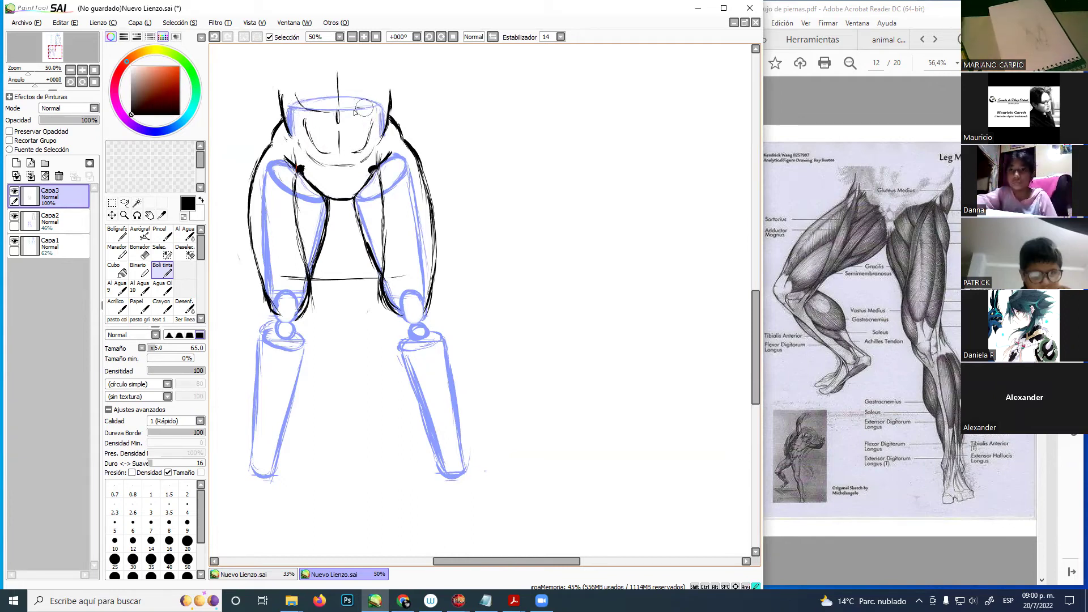
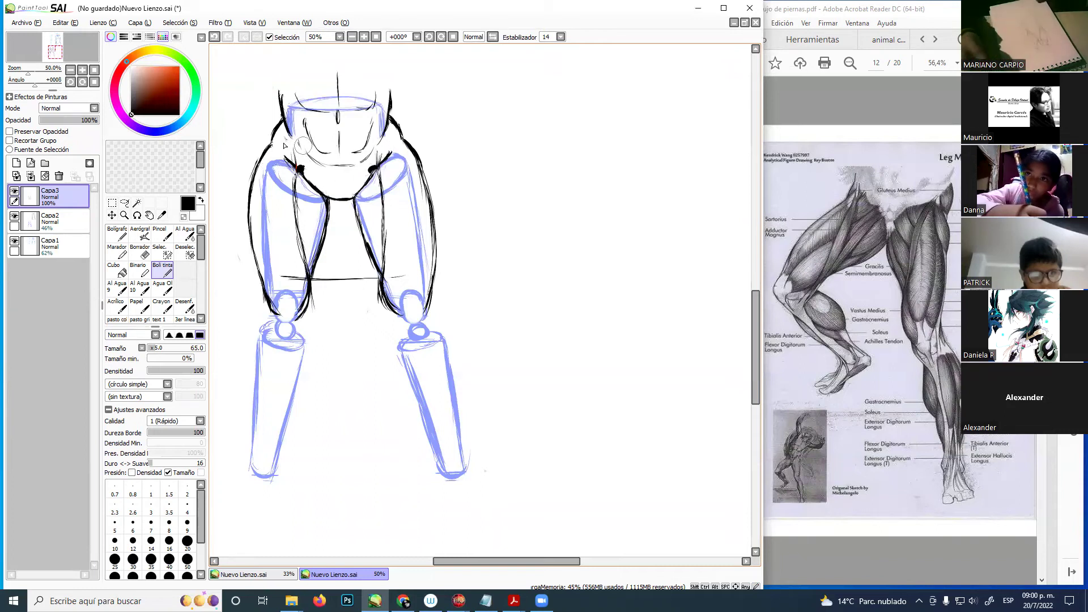
- Draw a long horizontal guide across the hips at thigh-top level and rework the right hip contour just above it
{"action": "left_click_drag", "start_coordinate": [250, 147], "coordinate": [392, 146]}
{"action": "left_click_drag", "start_coordinate": [320, 146], "coordinate": [487, 144]}
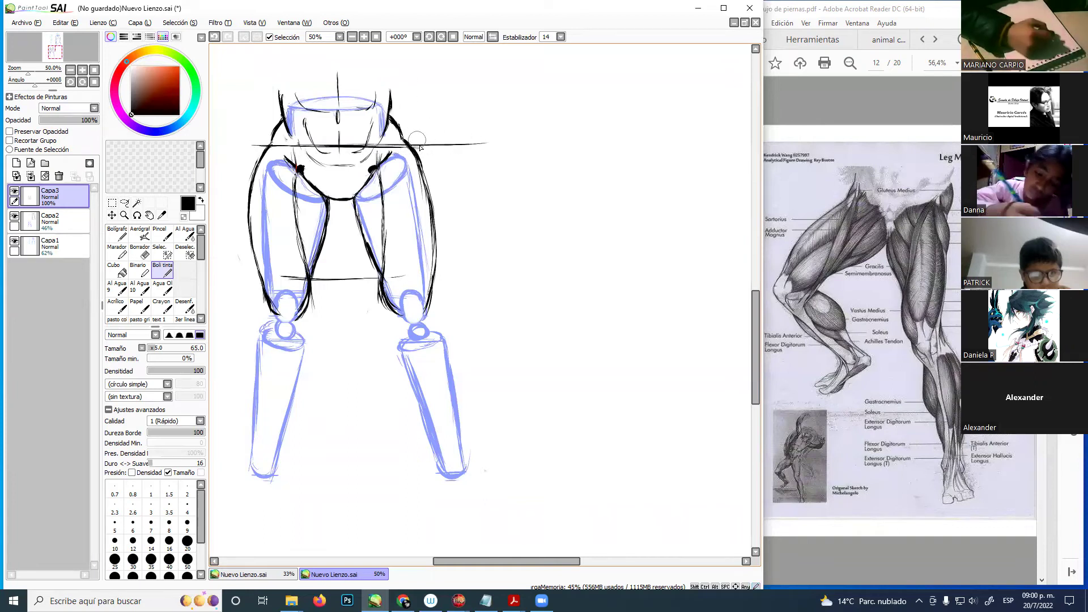
{"action": "key", "text": "e"}
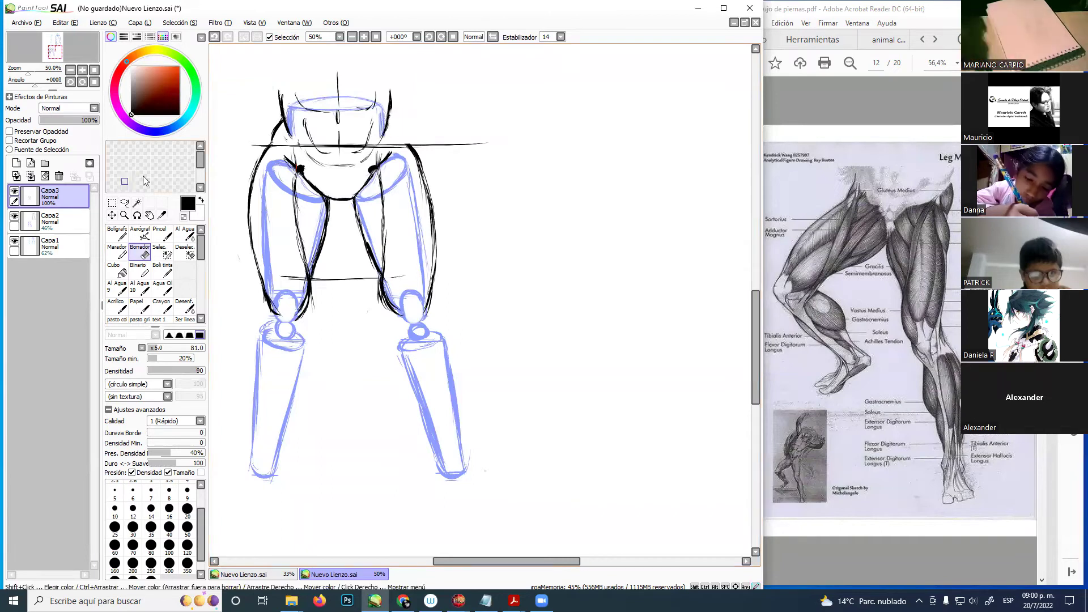
{"action": "left_click", "coordinate": [164, 275]}
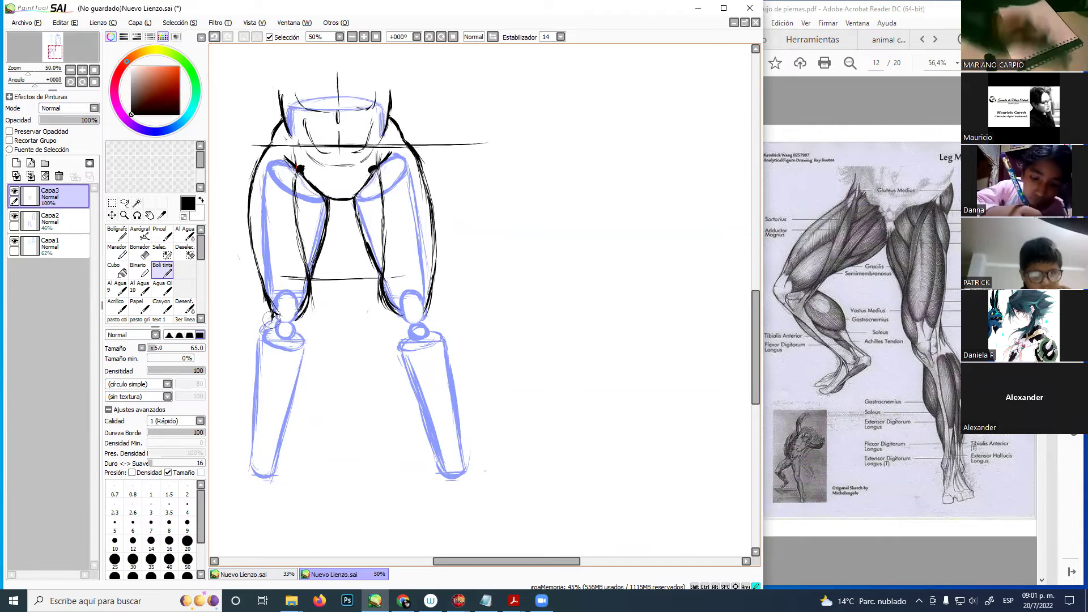
- Extend the outer contours of both thighs down beside the knee joints
{"action": "left_click_drag", "start_coordinate": [272, 314], "coordinate": [273, 328]}
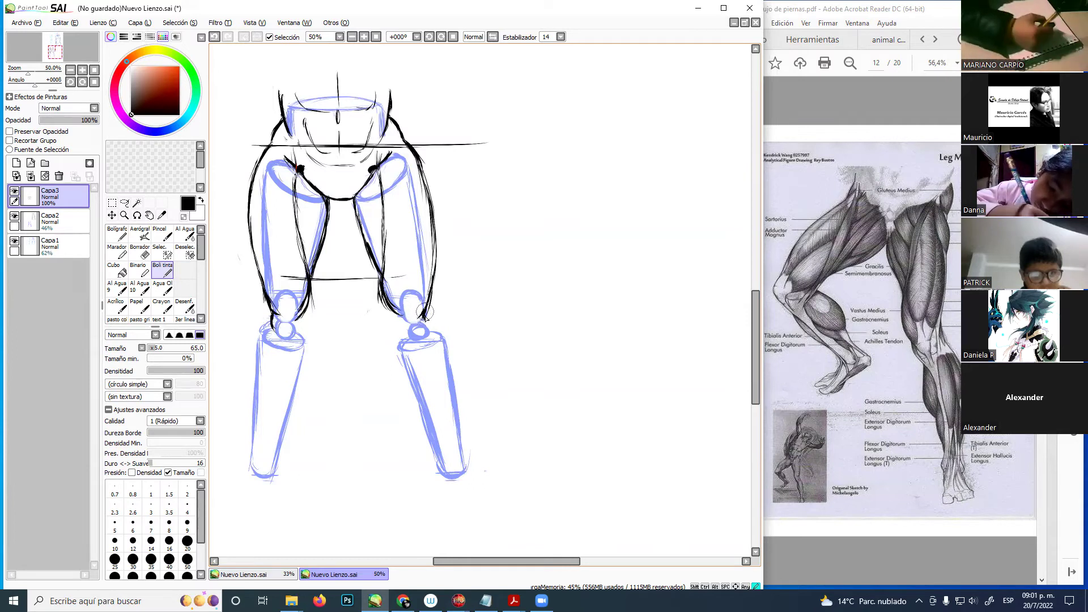
{"action": "left_click_drag", "start_coordinate": [427, 322], "coordinate": [425, 332]}
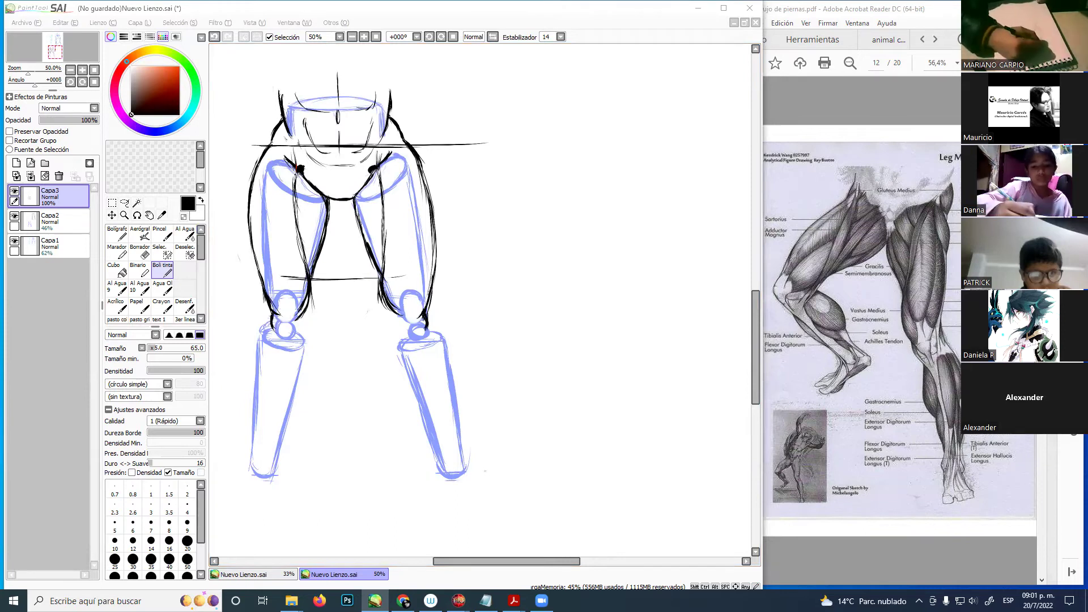
{"action": "left_click", "coordinate": [657, 27]}
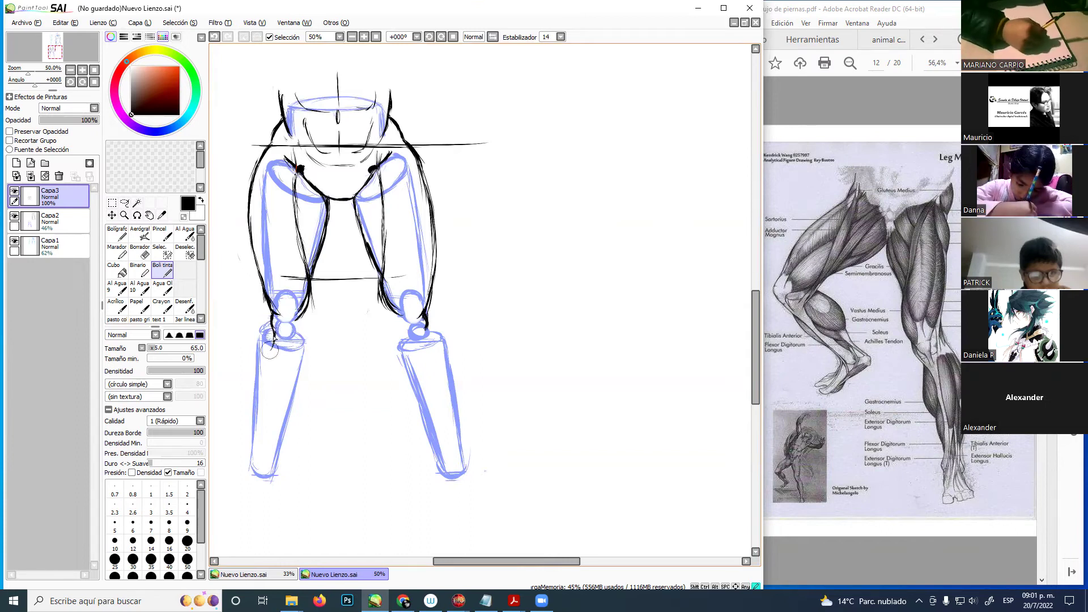
- Draw short lines from both knees onto the upper shins and continue the inner thigh contours down past the knee joints
{"action": "left_click_drag", "start_coordinate": [294, 335], "coordinate": [289, 355]}
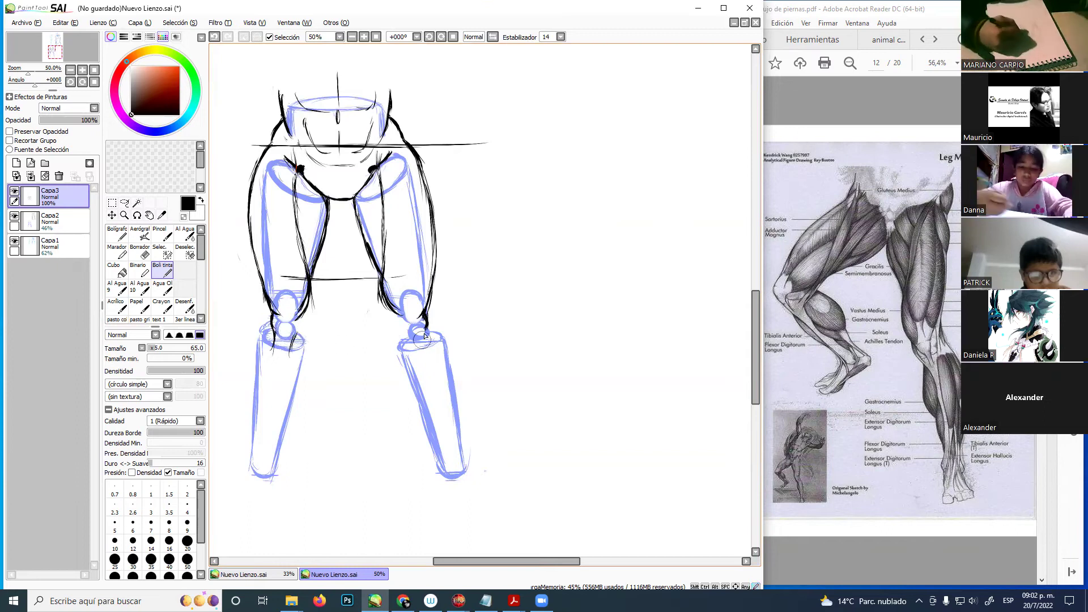
{"action": "mouse_move", "coordinate": [430, 336]}
{"action": "left_mouse_down"}
{"action": "mouse_move", "coordinate": [422, 347]}
{"action": "mouse_move", "coordinate": [412, 336]}
{"action": "mouse_move", "coordinate": [415, 350]}
{"action": "left_mouse_up"}
{"action": "mouse_move", "coordinate": [414, 345]}
{"action": "left_mouse_down"}
{"action": "mouse_move", "coordinate": [416, 356]}
{"action": "mouse_move", "coordinate": [411, 335]}
{"action": "left_mouse_up"}
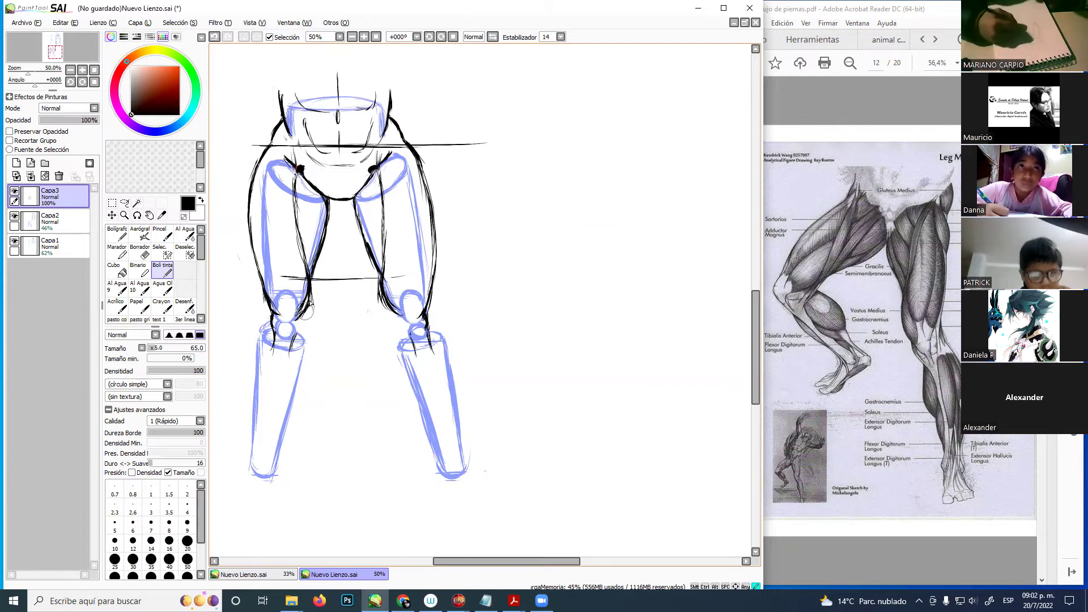
{"action": "left_click_drag", "start_coordinate": [311, 301], "coordinate": [306, 319]}
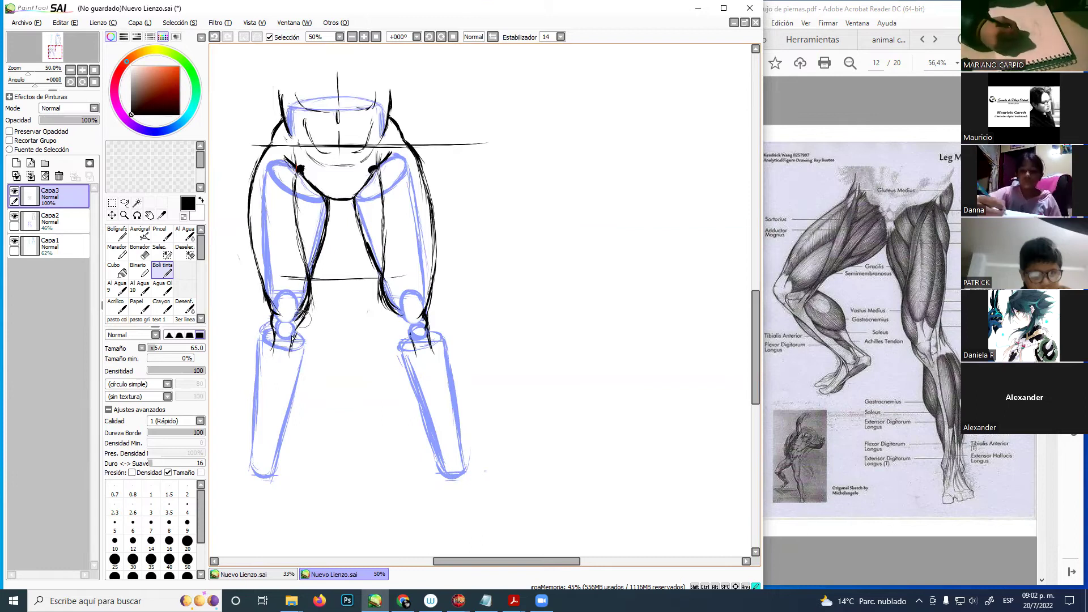
{"action": "left_click_drag", "start_coordinate": [396, 314], "coordinate": [415, 362]}
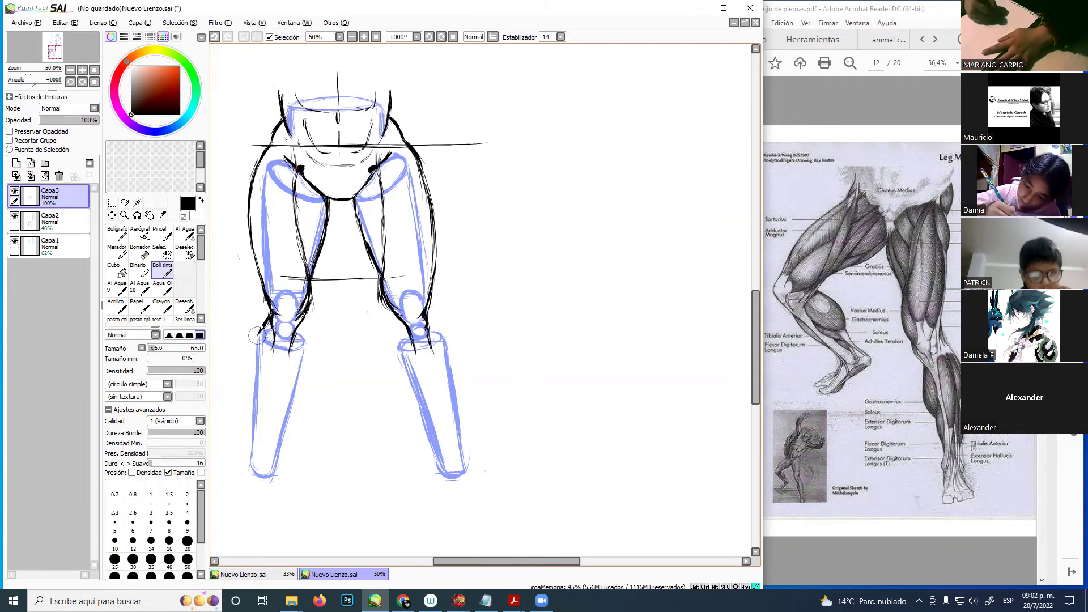
- Draw the left lower leg's outer and inner calf contours down to the ankle, with a curved line across the lower calf
{"action": "left_click_drag", "start_coordinate": [265, 318], "coordinate": [253, 443]}
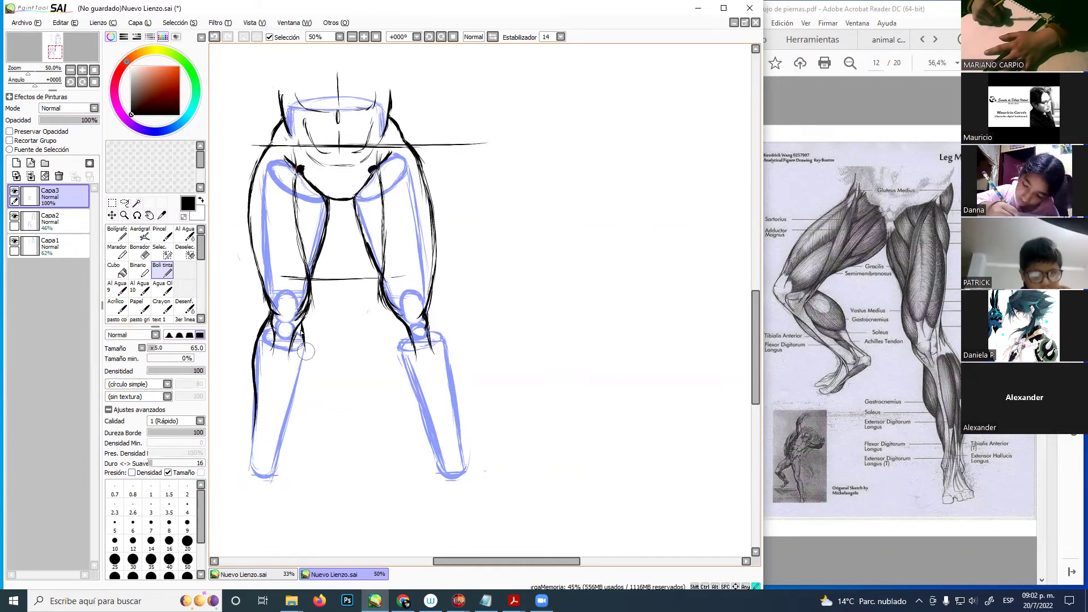
{"action": "mouse_move", "coordinate": [304, 342]}
{"action": "left_mouse_down"}
{"action": "mouse_move", "coordinate": [279, 433]}
{"action": "mouse_move", "coordinate": [285, 419]}
{"action": "mouse_move", "coordinate": [272, 440]}
{"action": "mouse_move", "coordinate": [255, 422]}
{"action": "mouse_move", "coordinate": [279, 432]}
{"action": "mouse_move", "coordinate": [257, 425]}
{"action": "mouse_move", "coordinate": [273, 434]}
{"action": "mouse_move", "coordinate": [262, 435]}
{"action": "mouse_move", "coordinate": [287, 432]}
{"action": "mouse_move", "coordinate": [255, 433]}
{"action": "mouse_move", "coordinate": [249, 470]}
{"action": "left_mouse_up"}
{"action": "left_click_drag", "start_coordinate": [253, 430], "coordinate": [250, 468]}
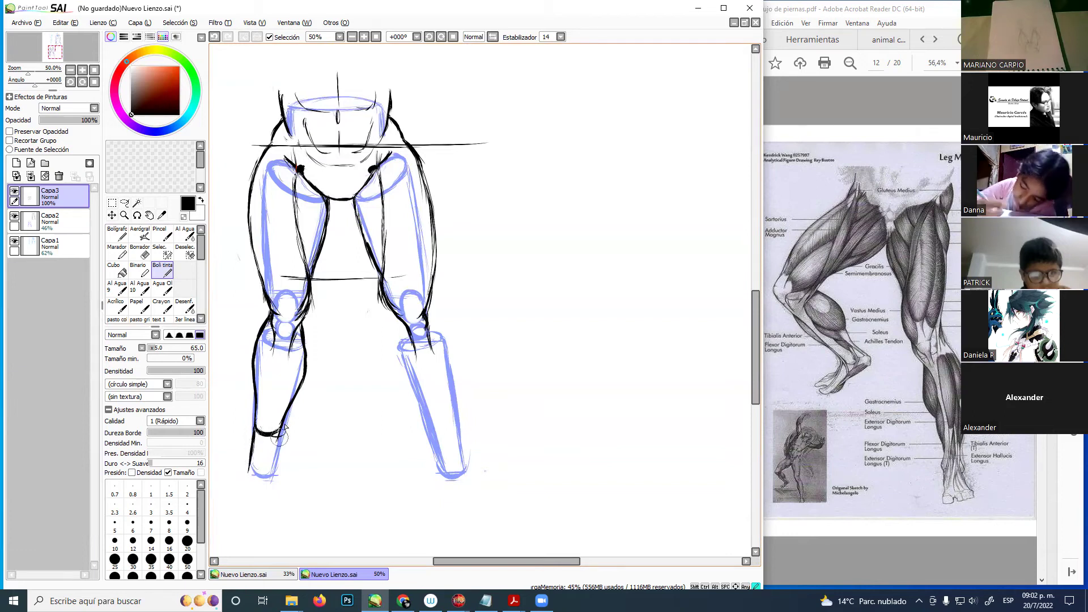
{"action": "mouse_move", "coordinate": [284, 423]}
{"action": "left_mouse_down"}
{"action": "mouse_move", "coordinate": [273, 474]}
{"action": "mouse_move", "coordinate": [282, 433]}
{"action": "mouse_move", "coordinate": [274, 469]}
{"action": "mouse_move", "coordinate": [254, 473]}
{"action": "mouse_move", "coordinate": [276, 479]}
{"action": "left_mouse_up"}
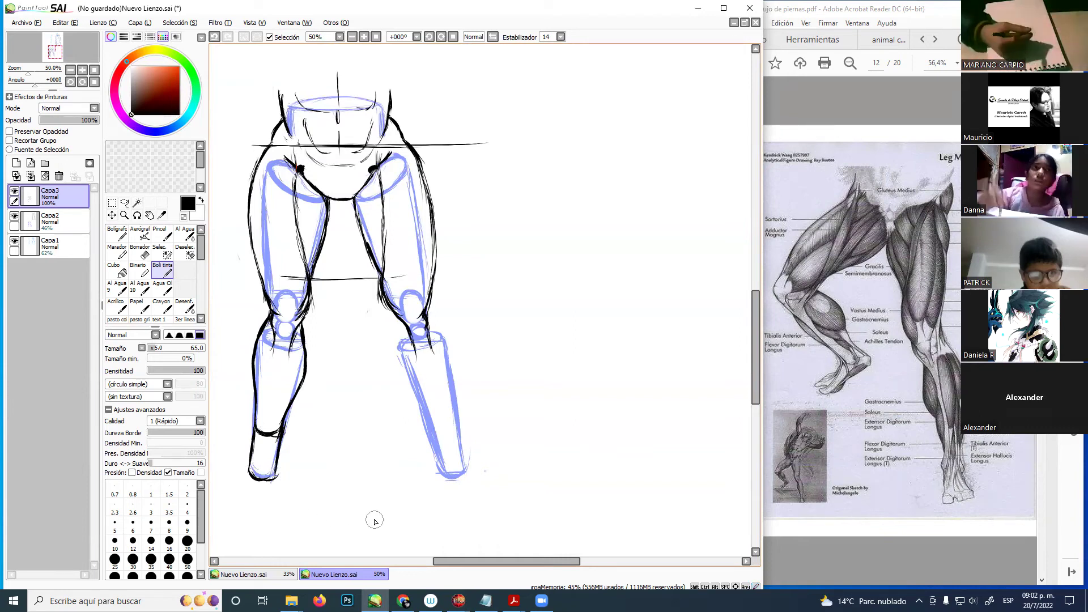
{"action": "mouse_move", "coordinate": [531, 327]}
{"action": "left_mouse_down"}
{"action": "mouse_move", "coordinate": [590, 160]}
{"action": "mouse_move", "coordinate": [635, 266]}
{"action": "mouse_move", "coordinate": [571, 355]}
{"action": "mouse_move", "coordinate": [528, 325]}
{"action": "mouse_move", "coordinate": [517, 458]}
{"action": "left_mouse_up"}
{"action": "mouse_move", "coordinate": [586, 355]}
{"action": "left_mouse_down"}
{"action": "mouse_move", "coordinate": [560, 479]}
{"action": "mouse_move", "coordinate": [518, 458]}
{"action": "left_mouse_up"}
{"action": "key", "text": "ctrl+z"}
{"action": "key", "text": "ctrl+z"}
{"action": "key", "text": "ctrl+z"}
{"action": "key", "text": "ctrl+z"}
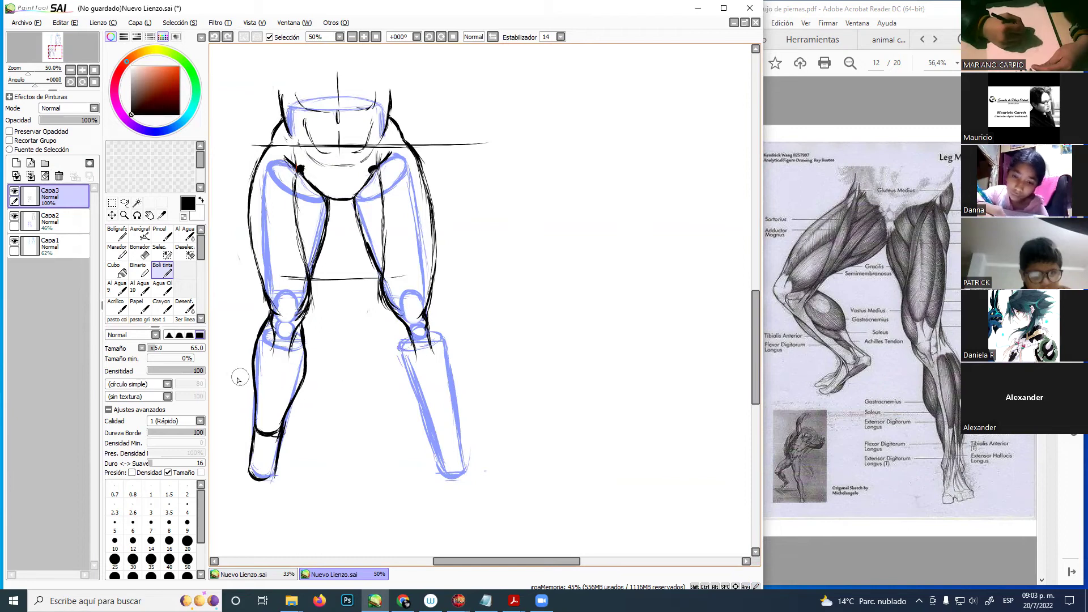
- Draw long horizontal guides across both legs at knee level and at mid-calf level
{"action": "left_click_drag", "start_coordinate": [230, 374], "coordinate": [337, 380]}
{"action": "left_click_drag", "start_coordinate": [272, 380], "coordinate": [425, 382]}
{"action": "left_click_drag", "start_coordinate": [332, 380], "coordinate": [504, 381]}
{"action": "mouse_move", "coordinate": [331, 318]}
{"action": "left_mouse_down"}
{"action": "mouse_move", "coordinate": [227, 318]}
{"action": "mouse_move", "coordinate": [519, 321]}
{"action": "left_mouse_up"}
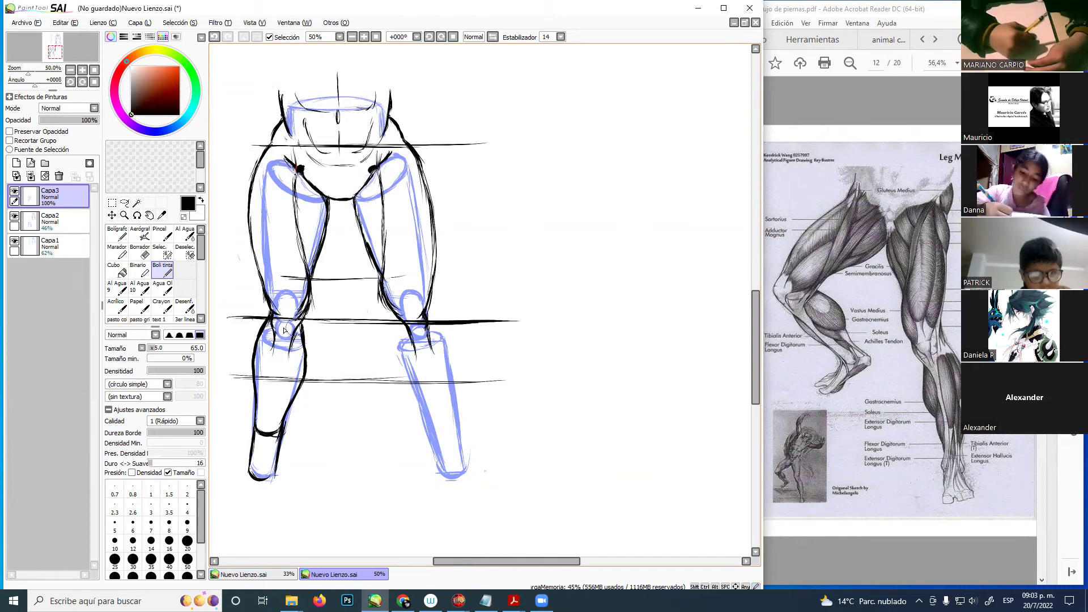
{"action": "left_click_drag", "start_coordinate": [214, 292], "coordinate": [355, 417]}
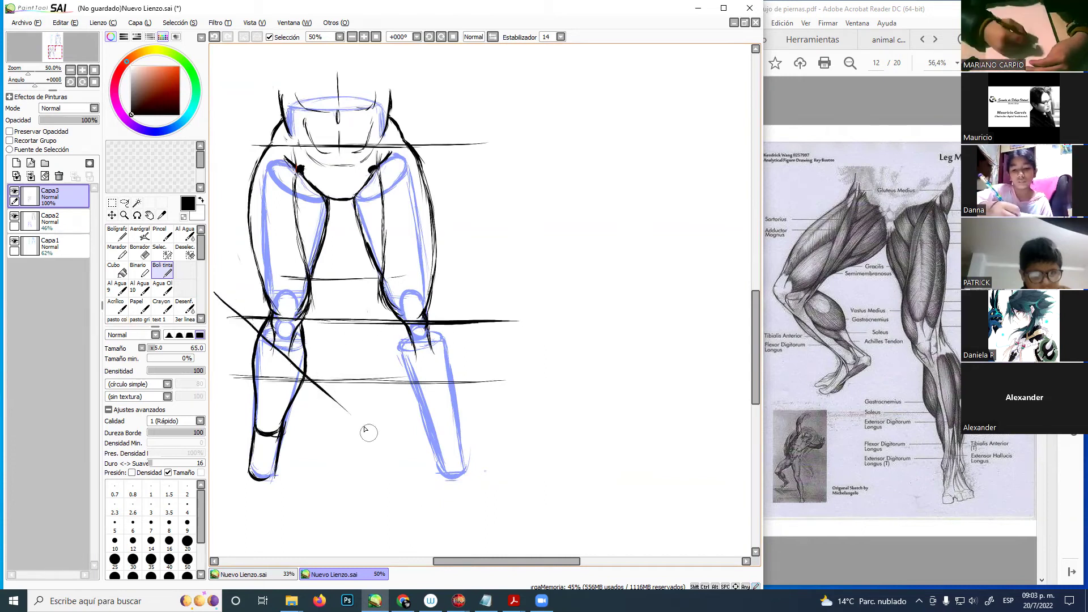
{"action": "key", "text": "ctrl+z"}
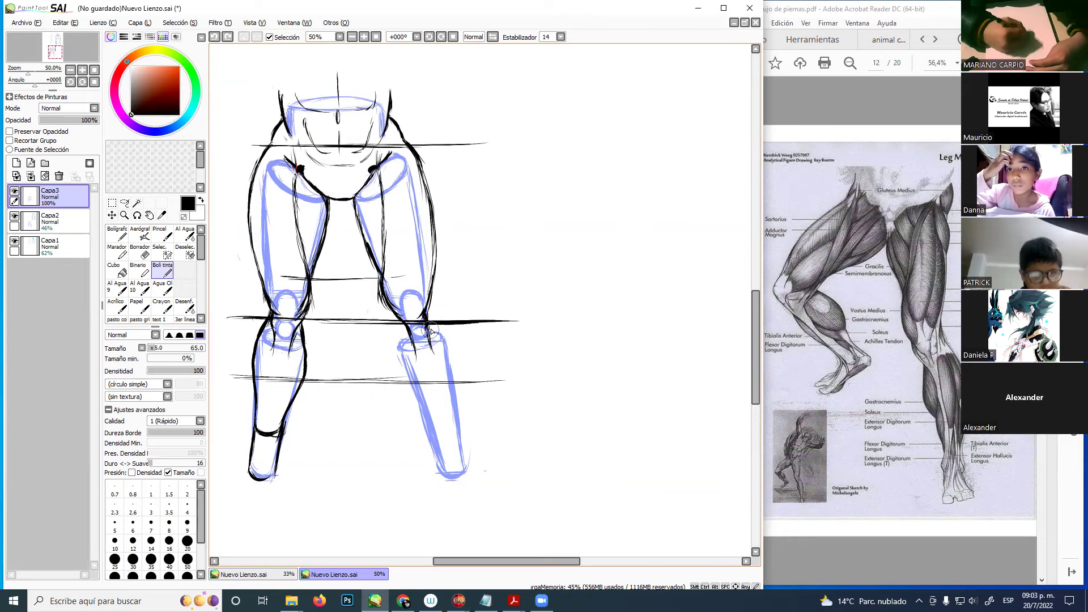
- Draw the outer and inner calf contours of the right lower leg from the knee down toward the ankle
{"action": "mouse_move", "coordinate": [435, 325]}
{"action": "left_mouse_down"}
{"action": "mouse_move", "coordinate": [461, 370]}
{"action": "mouse_move", "coordinate": [462, 451]}
{"action": "left_mouse_up"}
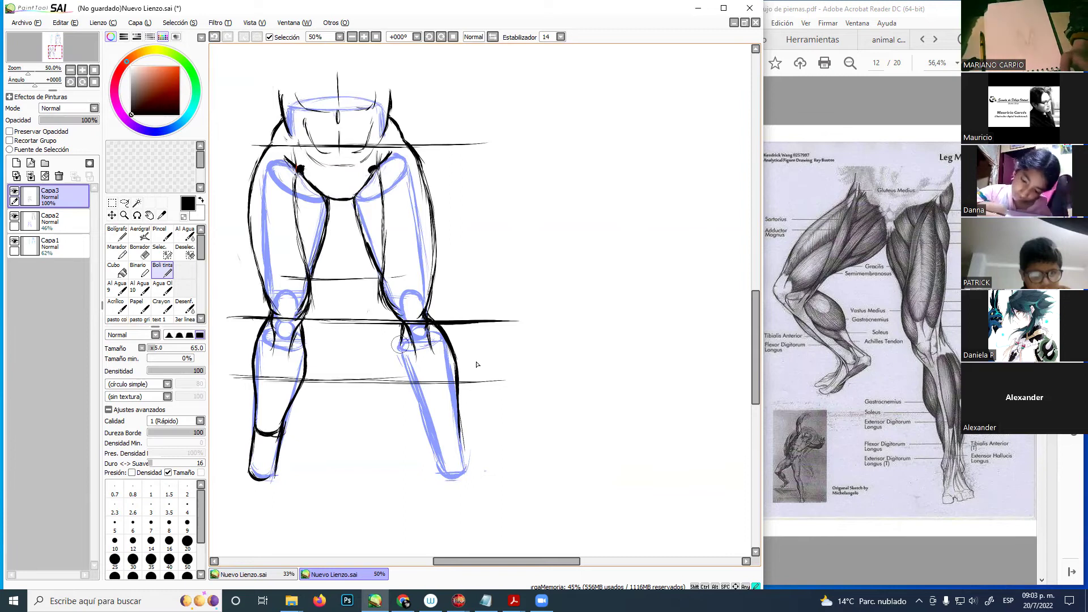
{"action": "left_click_drag", "start_coordinate": [400, 345], "coordinate": [413, 334]}
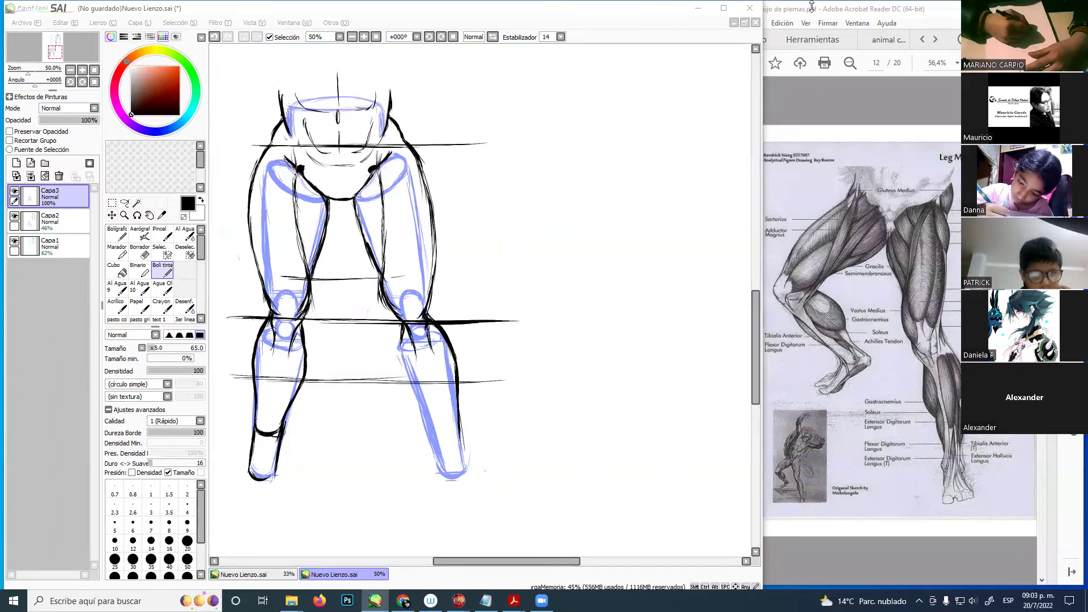
{"action": "left_click", "coordinate": [602, 19]}
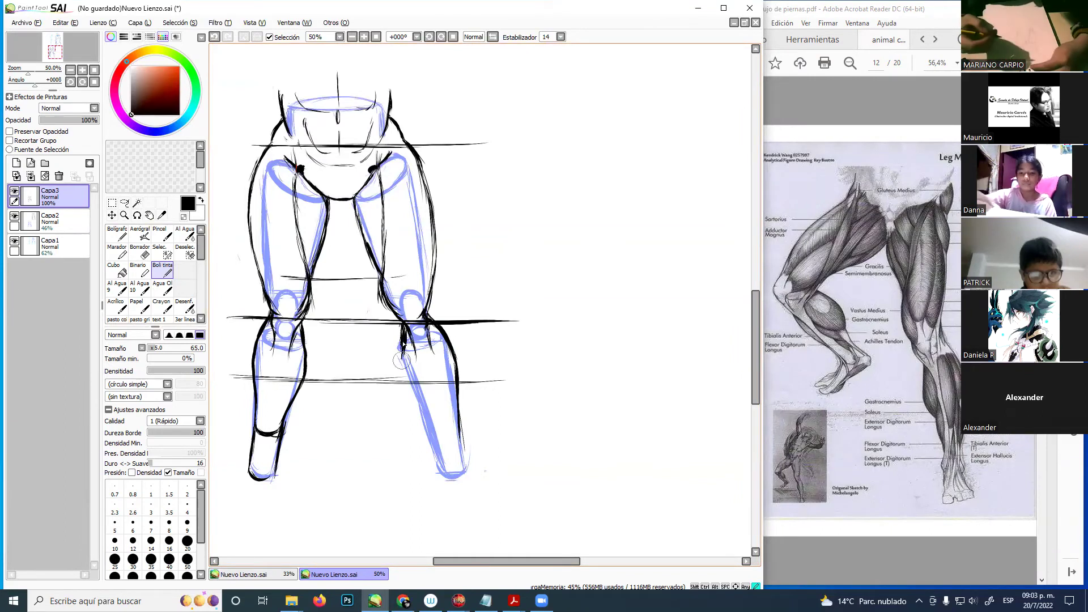
{"action": "mouse_move", "coordinate": [403, 355]}
{"action": "left_mouse_down"}
{"action": "mouse_move", "coordinate": [406, 383]}
{"action": "mouse_move", "coordinate": [401, 351]}
{"action": "mouse_move", "coordinate": [429, 428]}
{"action": "mouse_move", "coordinate": [415, 395]}
{"action": "mouse_move", "coordinate": [430, 427]}
{"action": "mouse_move", "coordinate": [424, 407]}
{"action": "mouse_move", "coordinate": [431, 433]}
{"action": "left_mouse_up"}
- Draw horizontal guides at lower-calf level and at the ankle base, and complete the right ankle contour between them
{"action": "left_click_drag", "start_coordinate": [249, 433], "coordinate": [502, 437]}
{"action": "mouse_move", "coordinate": [430, 429]}
{"action": "left_mouse_down"}
{"action": "mouse_move", "coordinate": [464, 425]}
{"action": "mouse_move", "coordinate": [435, 422]}
{"action": "mouse_move", "coordinate": [428, 460]}
{"action": "mouse_move", "coordinate": [434, 445]}
{"action": "mouse_move", "coordinate": [439, 452]}
{"action": "mouse_move", "coordinate": [431, 436]}
{"action": "mouse_move", "coordinate": [440, 477]}
{"action": "mouse_move", "coordinate": [461, 432]}
{"action": "mouse_move", "coordinate": [466, 472]}
{"action": "mouse_move", "coordinate": [466, 479]}
{"action": "left_mouse_up"}
{"action": "left_click_drag", "start_coordinate": [266, 479], "coordinate": [442, 485]}
{"action": "left_click_drag", "start_coordinate": [377, 480], "coordinate": [530, 487]}
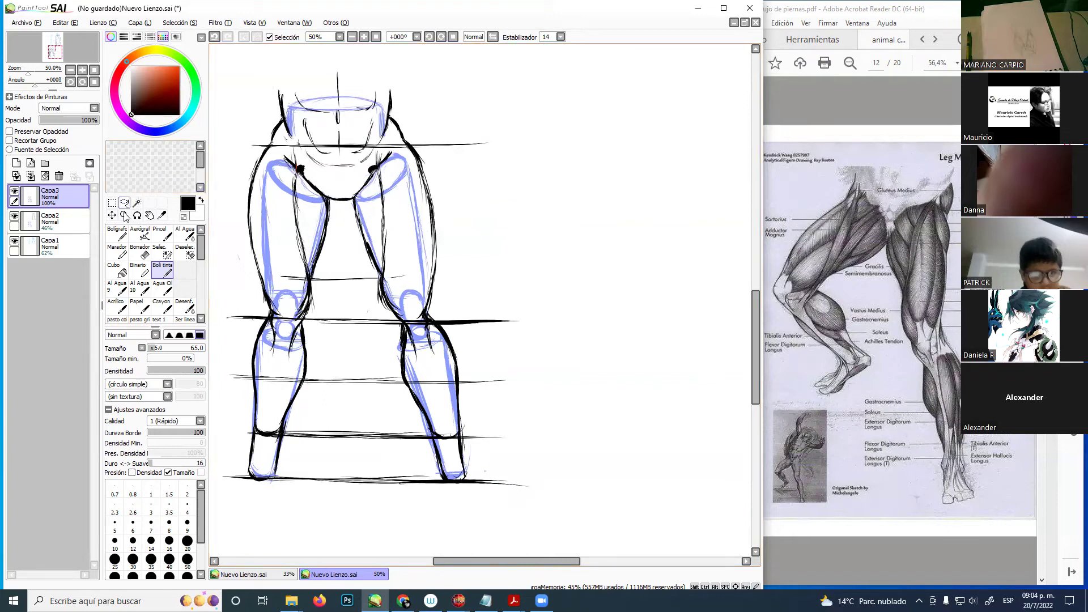
- Compare the new leg drawing with the earlier side and front leg studies above it on the canvas
{"action": "left_click", "coordinate": [478, 200], "text": "alt"}
{"action": "left_click", "coordinate": [497, 199], "text": "alt"}
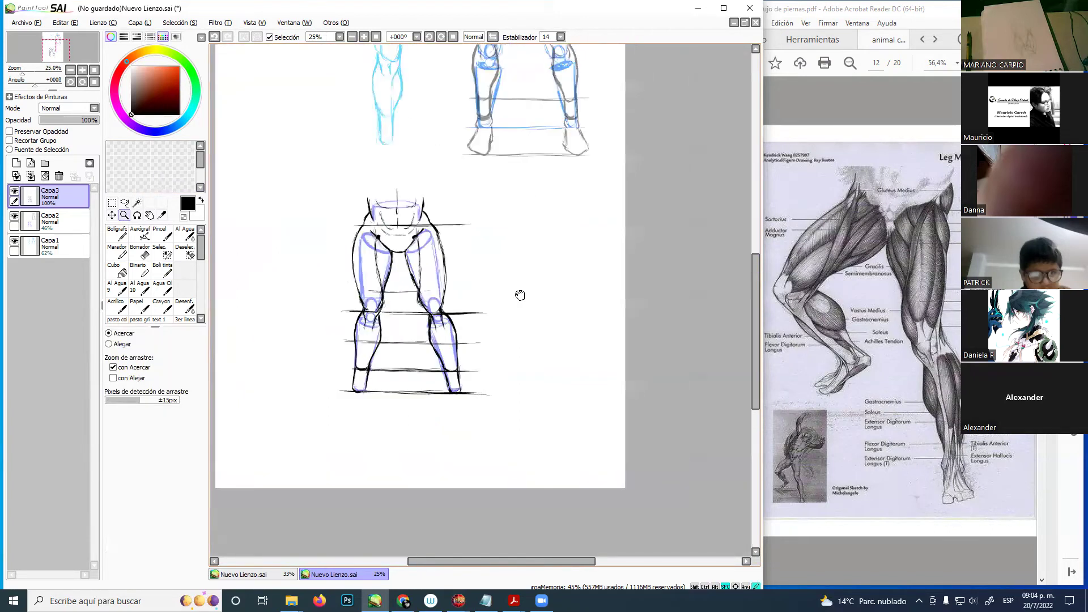
{"action": "scroll", "coordinate": [518, 294], "scroll_direction": "up", "scroll_amount": 4}
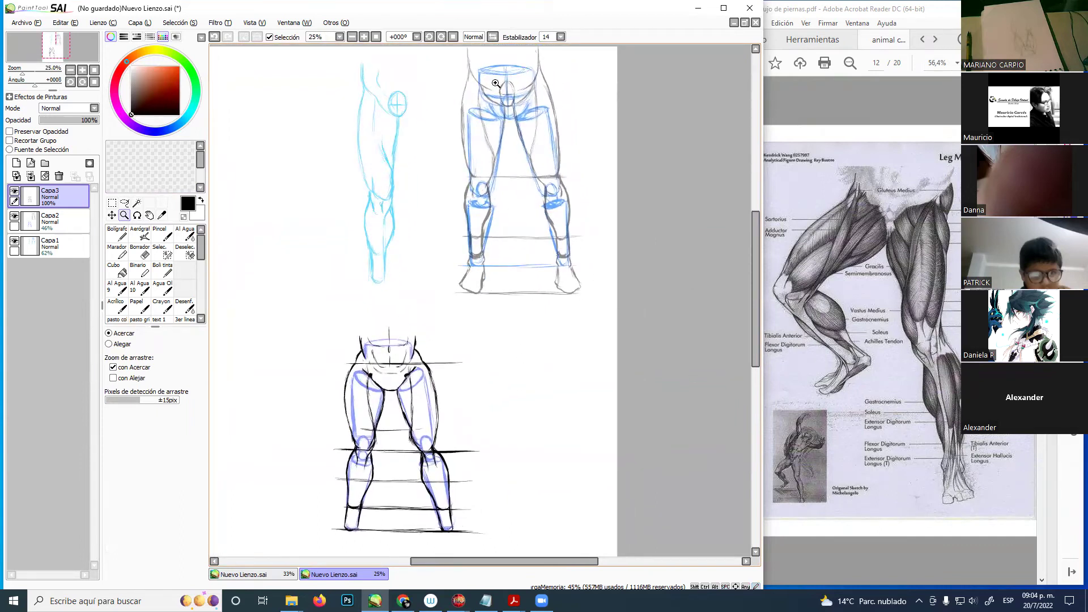
{"action": "left_click", "coordinate": [387, 353]}
{"action": "left_click", "coordinate": [387, 353]}
{"action": "mouse_move", "coordinate": [400, 424]}
{"action": "left_mouse_down"}
{"action": "mouse_move", "coordinate": [396, 398]}
{"action": "mouse_move", "coordinate": [439, 225]}
{"action": "left_mouse_up"}
{"action": "mouse_move", "coordinate": [472, 290]}
{"action": "left_mouse_down"}
{"action": "mouse_move", "coordinate": [455, 296]}
{"action": "mouse_move", "coordinate": [415, 276]}
{"action": "mouse_move", "coordinate": [423, 260]}
{"action": "mouse_move", "coordinate": [432, 270]}
{"action": "left_mouse_up"}
{"action": "left_click_drag", "start_coordinate": [306, 304], "coordinate": [303, 313]}
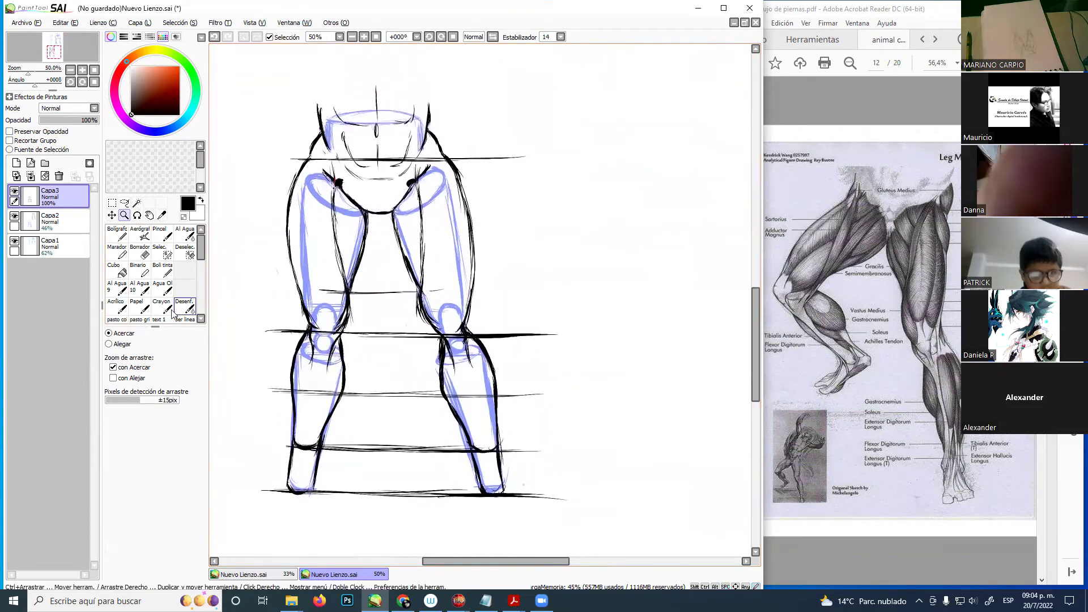
- Reinforce the inner contour of the left knee with the Boli tinta brush
{"action": "left_click", "coordinate": [163, 271]}
{"action": "left_click_drag", "start_coordinate": [334, 165], "coordinate": [327, 173]}
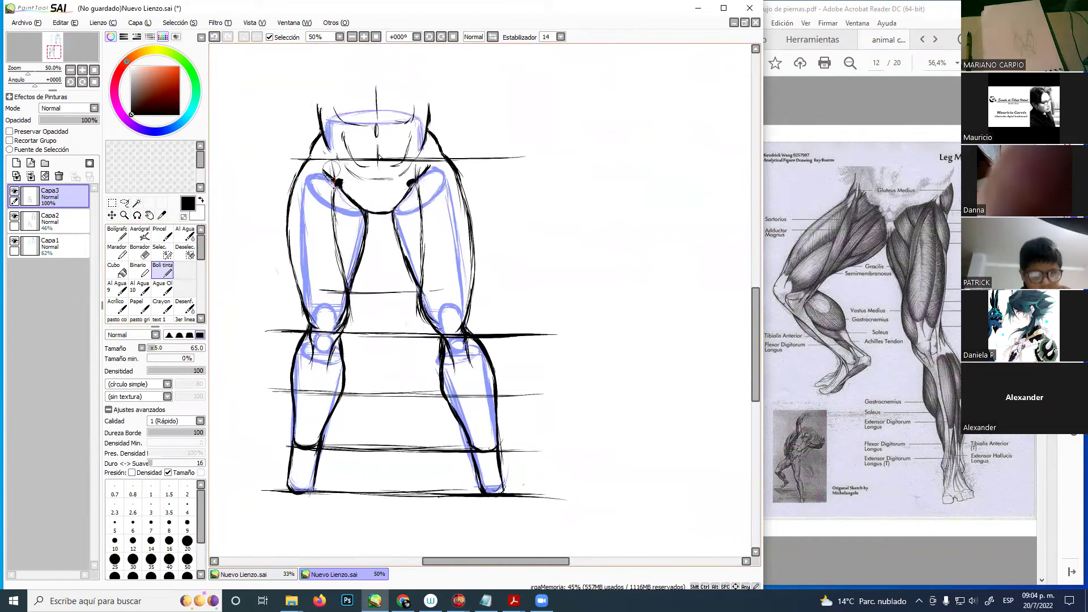
{"action": "left_click_drag", "start_coordinate": [327, 127], "coordinate": [322, 106]}
{"action": "key", "text": "space"}
{"action": "left_click_drag", "start_coordinate": [431, 248], "coordinate": [432, 243]}
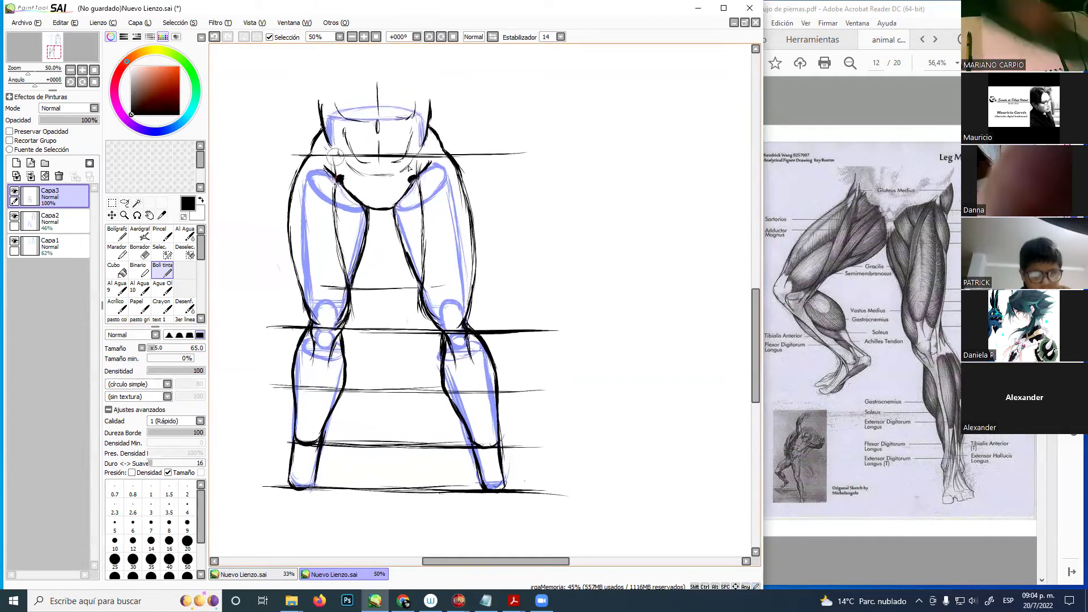
{"action": "left_click_drag", "start_coordinate": [422, 190], "coordinate": [414, 190]}
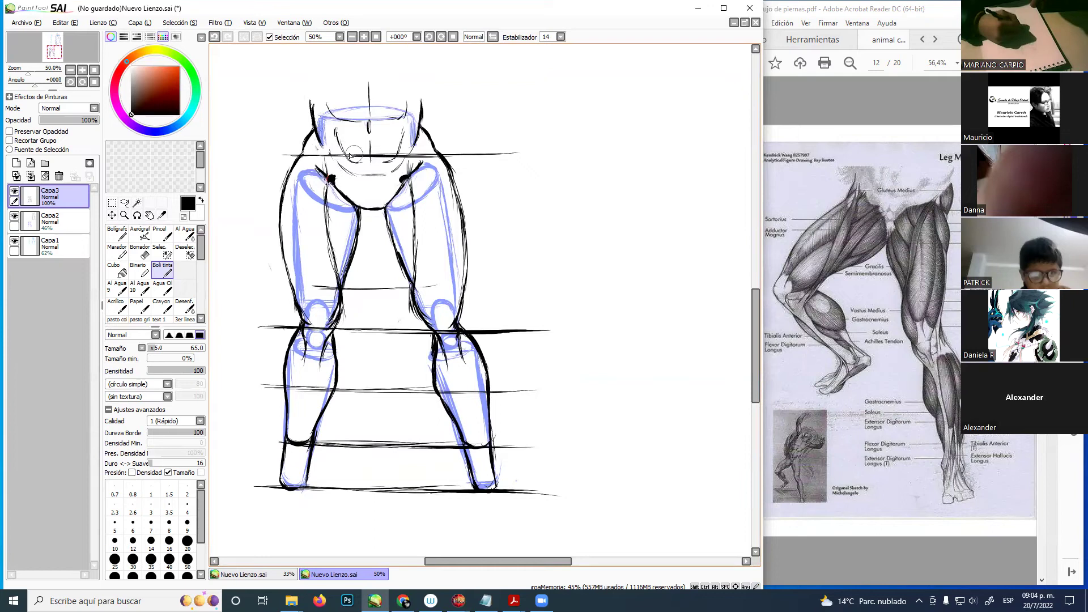
{"action": "left_click_drag", "start_coordinate": [356, 226], "coordinate": [372, 216]}
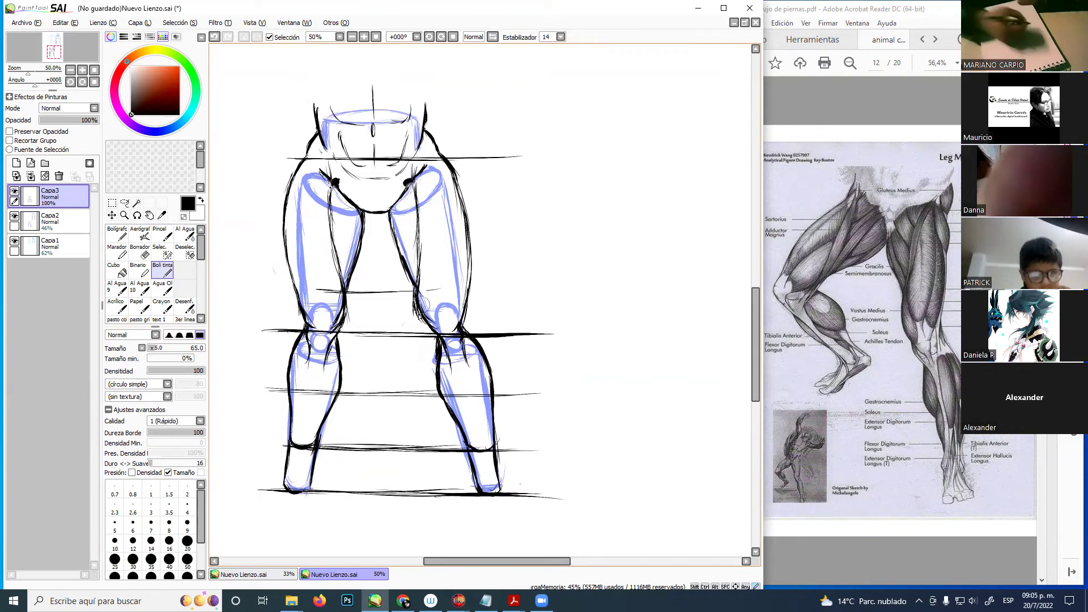
{"action": "left_click_drag", "start_coordinate": [344, 298], "coordinate": [333, 332]}
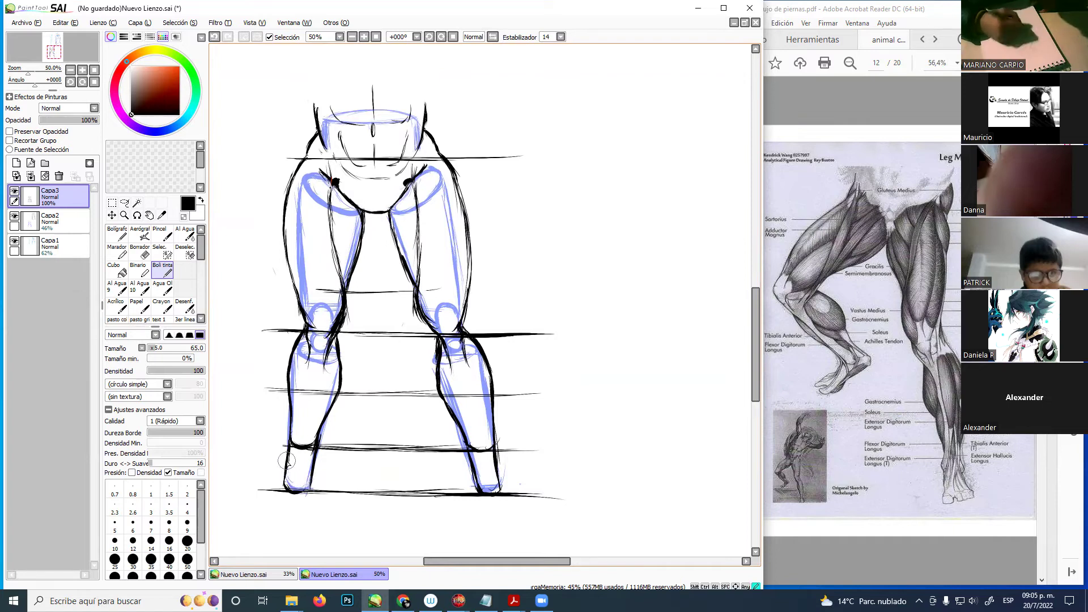
- Try a rounded foot start below the left ankle, undo it, and mark the ankle's sides with short lines
{"action": "mouse_move", "coordinate": [279, 484]}
{"action": "left_mouse_down"}
{"action": "mouse_move", "coordinate": [287, 494]}
{"action": "mouse_move", "coordinate": [310, 478]}
{"action": "left_mouse_up"}
{"action": "left_click_drag", "start_coordinate": [317, 496], "coordinate": [309, 504]}
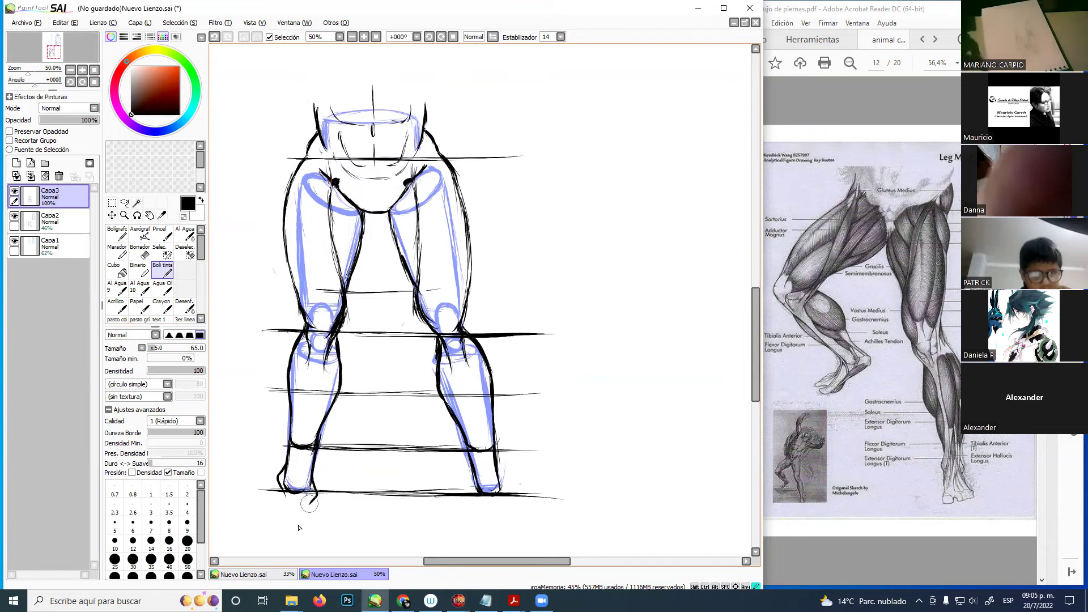
{"action": "key", "text": "ctrl+z"}
{"action": "key", "text": "ctrl+z"}
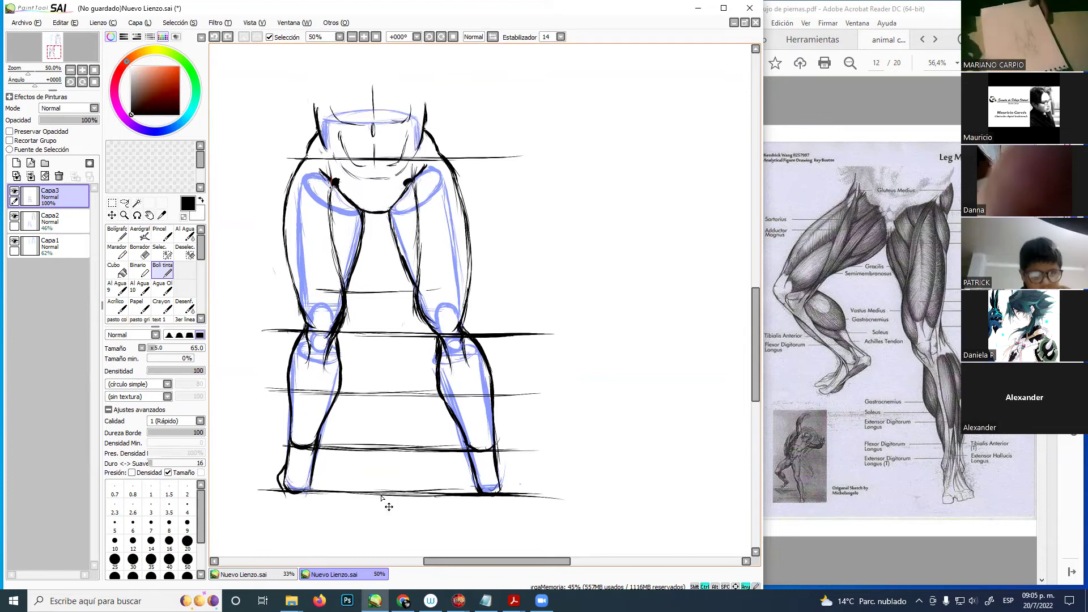
{"action": "mouse_move", "coordinate": [314, 473]}
{"action": "left_mouse_down"}
{"action": "mouse_move", "coordinate": [309, 500]}
{"action": "mouse_move", "coordinate": [284, 506]}
{"action": "left_mouse_up"}
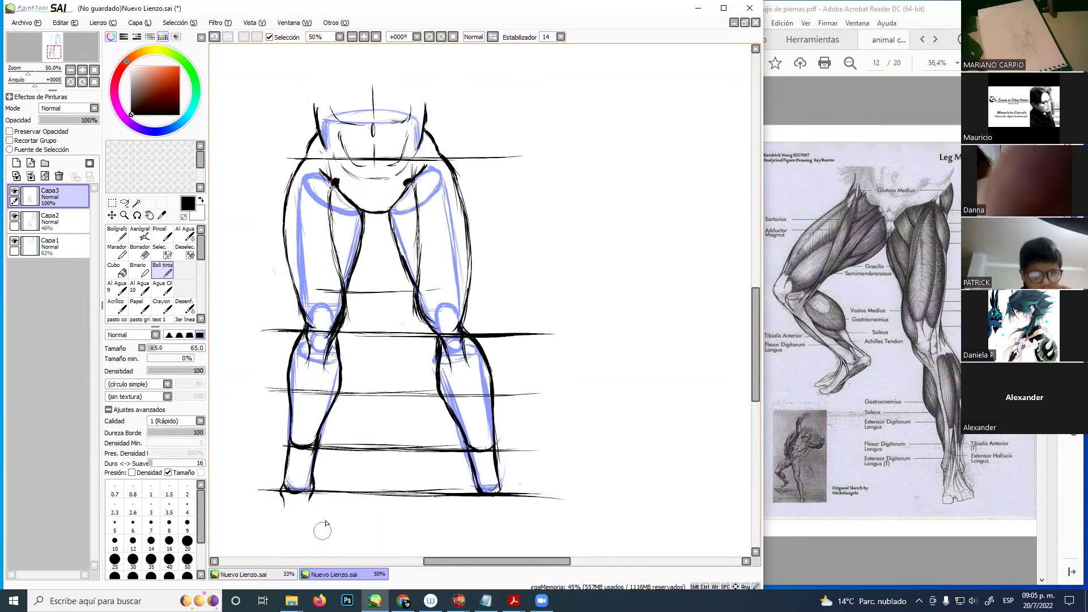
{"action": "mouse_move", "coordinate": [579, 251]}
{"action": "left_mouse_down"}
{"action": "mouse_move", "coordinate": [574, 283]}
{"action": "mouse_move", "coordinate": [598, 322]}
{"action": "left_mouse_up"}
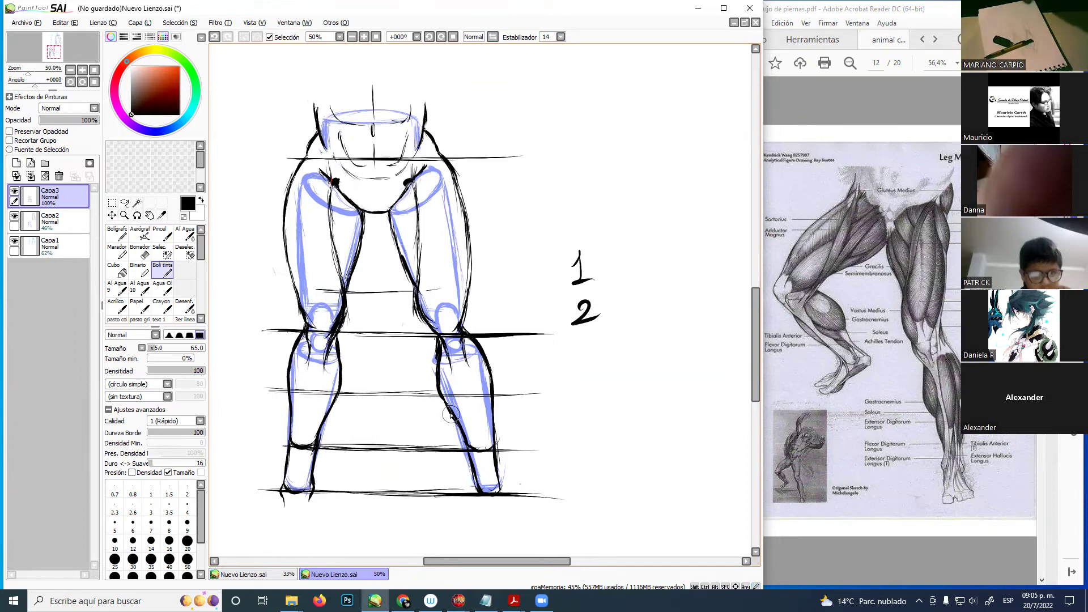
{"action": "mouse_move", "coordinate": [601, 294]}
{"action": "left_mouse_down"}
{"action": "mouse_move", "coordinate": [569, 340]}
{"action": "mouse_move", "coordinate": [689, 246]}
{"action": "left_mouse_up"}
{"action": "key", "text": "ctrl+z"}
{"action": "key", "text": "ctrl+z"}
{"action": "key", "text": "ctrl+z"}
{"action": "key", "text": "ctrl+z"}
{"action": "key", "text": "ctrl+z"}
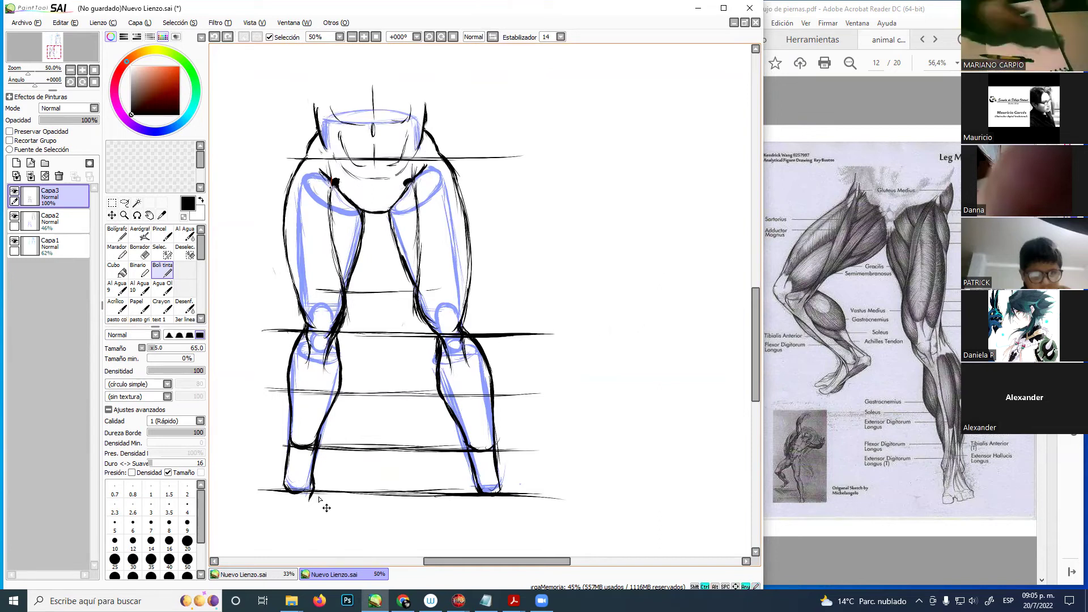
{"action": "mouse_move", "coordinate": [311, 358]}
{"action": "left_mouse_down"}
{"action": "mouse_move", "coordinate": [284, 489]}
{"action": "mouse_move", "coordinate": [298, 493]}
{"action": "left_mouse_up"}
{"action": "mouse_move", "coordinate": [309, 486]}
{"action": "left_mouse_down"}
{"action": "mouse_move", "coordinate": [328, 376]}
{"action": "mouse_move", "coordinate": [326, 359]}
{"action": "mouse_move", "coordinate": [299, 343]}
{"action": "mouse_move", "coordinate": [278, 477]}
{"action": "mouse_move", "coordinate": [304, 342]}
{"action": "left_mouse_up"}
{"action": "key", "text": "ctrl+z"}
{"action": "key", "text": "ctrl+z"}
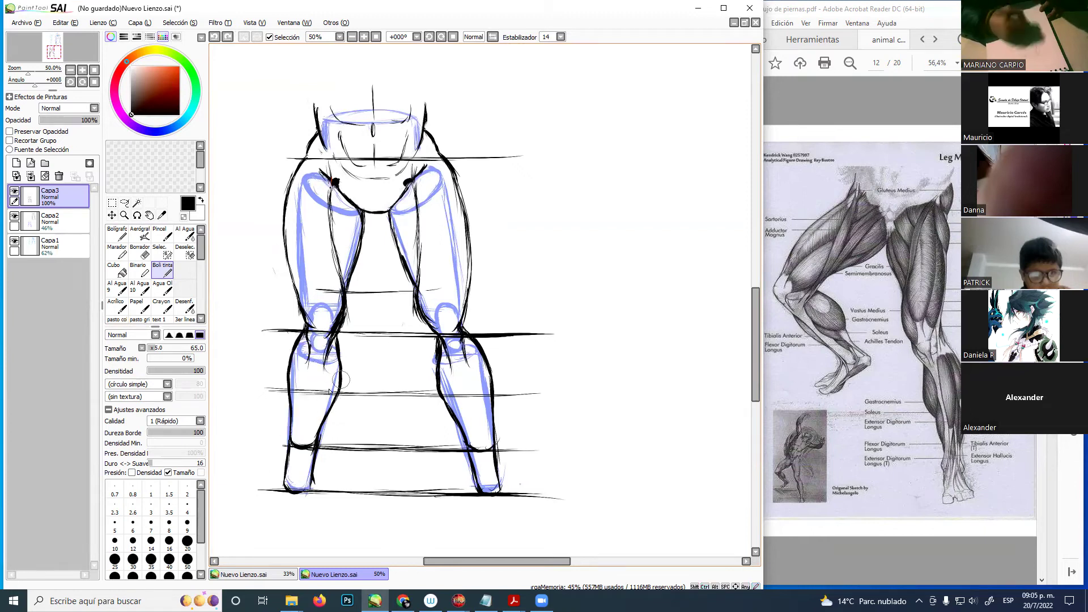
- Sketch both feet widening from the ankles down to a horizontal floor guide and reinforce the right calf's inner contour
{"action": "left_click_drag", "start_coordinate": [313, 486], "coordinate": [312, 478]}
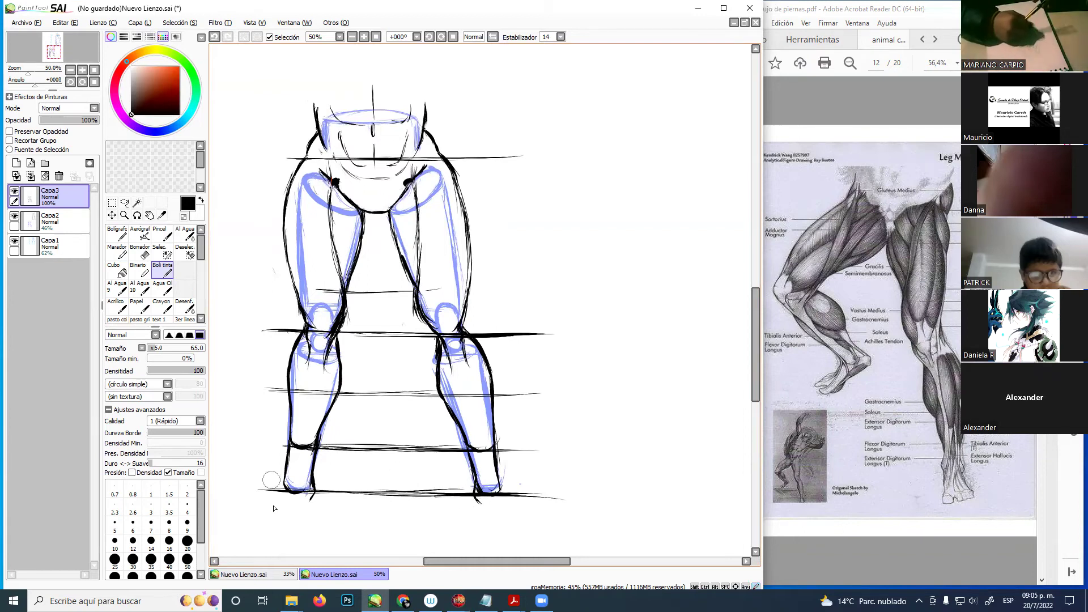
{"action": "mouse_move", "coordinate": [283, 506]}
{"action": "left_mouse_down"}
{"action": "mouse_move", "coordinate": [274, 516]}
{"action": "mouse_move", "coordinate": [280, 496]}
{"action": "mouse_move", "coordinate": [267, 537]}
{"action": "mouse_move", "coordinate": [286, 542]}
{"action": "mouse_move", "coordinate": [308, 543]}
{"action": "mouse_move", "coordinate": [310, 492]}
{"action": "mouse_move", "coordinate": [318, 528]}
{"action": "mouse_move", "coordinate": [286, 542]}
{"action": "mouse_move", "coordinate": [539, 533]}
{"action": "left_mouse_up"}
{"action": "left_click_drag", "start_coordinate": [463, 541], "coordinate": [504, 538]}
{"action": "left_click_drag", "start_coordinate": [408, 544], "coordinate": [568, 542]}
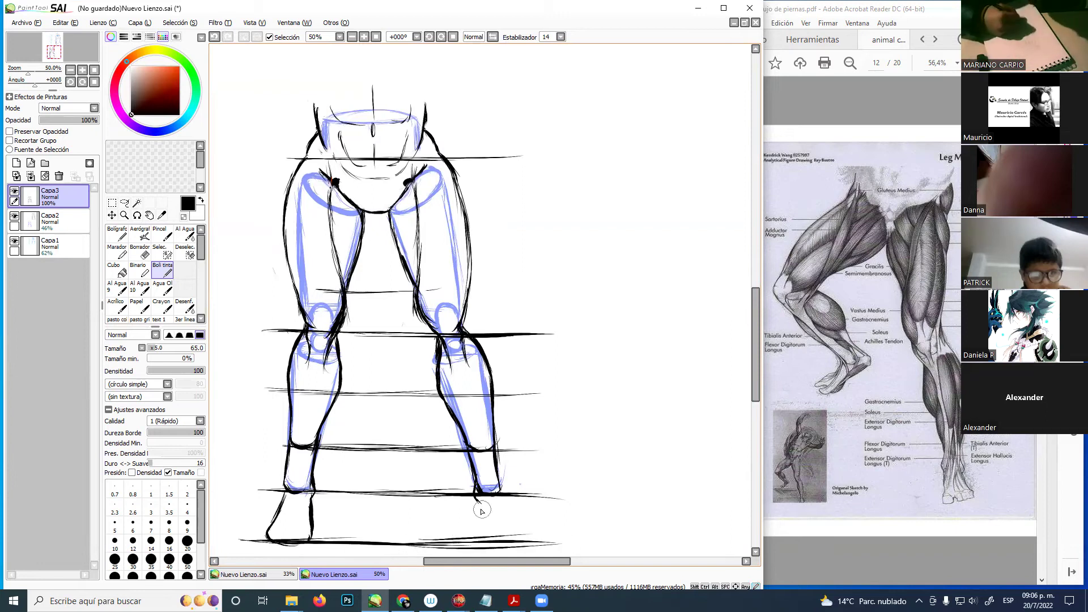
{"action": "mouse_move", "coordinate": [482, 508]}
{"action": "left_mouse_down"}
{"action": "mouse_move", "coordinate": [496, 547]}
{"action": "mouse_move", "coordinate": [508, 515]}
{"action": "mouse_move", "coordinate": [528, 542]}
{"action": "mouse_move", "coordinate": [515, 549]}
{"action": "mouse_move", "coordinate": [525, 538]}
{"action": "left_mouse_up"}
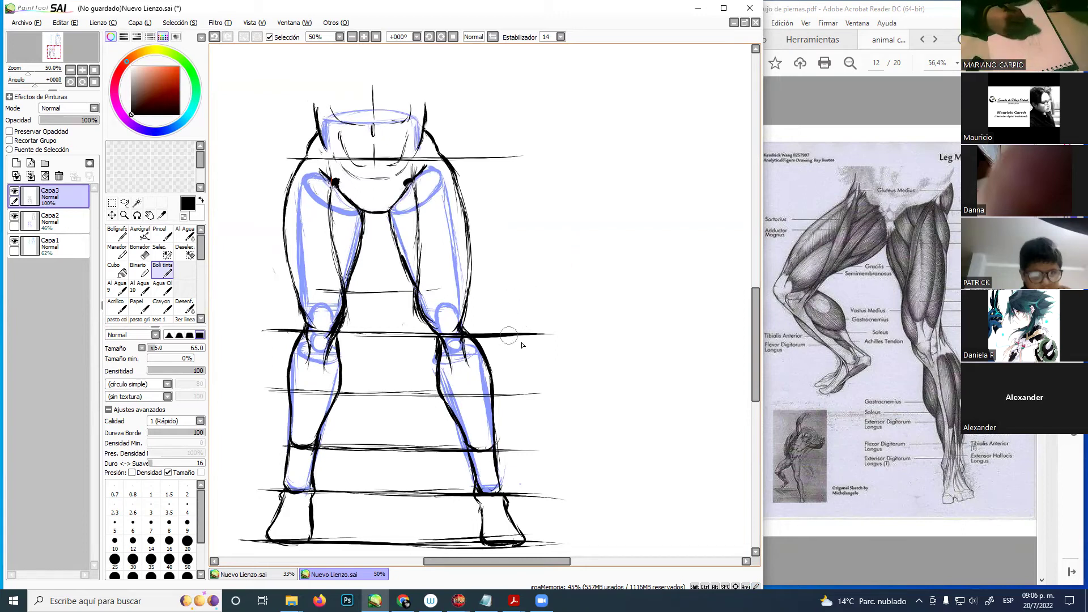
{"action": "left_click_drag", "start_coordinate": [441, 350], "coordinate": [445, 400]}
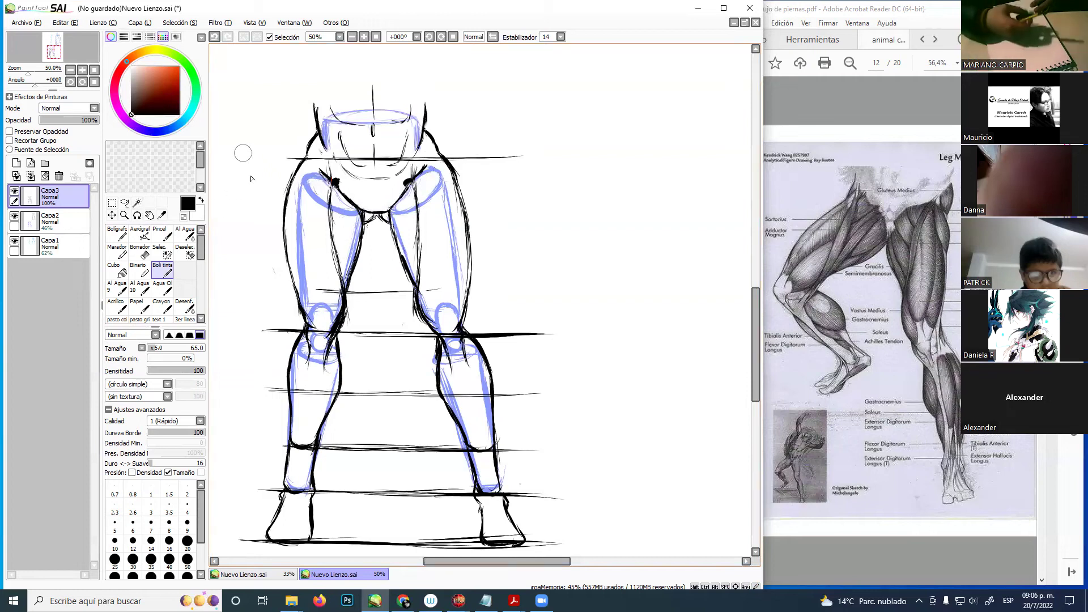
- Erase the waist lines above the pelvis and redraw both waist contours rising higher from the hips
{"action": "key", "text": "e"}
{"action": "mouse_move", "coordinate": [324, 112]}
{"action": "left_mouse_down"}
{"action": "mouse_move", "coordinate": [434, 112]}
{"action": "mouse_move", "coordinate": [303, 119]}
{"action": "mouse_move", "coordinate": [434, 118]}
{"action": "mouse_move", "coordinate": [429, 96]}
{"action": "mouse_move", "coordinate": [399, 100]}
{"action": "mouse_move", "coordinate": [387, 89]}
{"action": "mouse_move", "coordinate": [365, 110]}
{"action": "mouse_move", "coordinate": [322, 102]}
{"action": "left_mouse_up"}
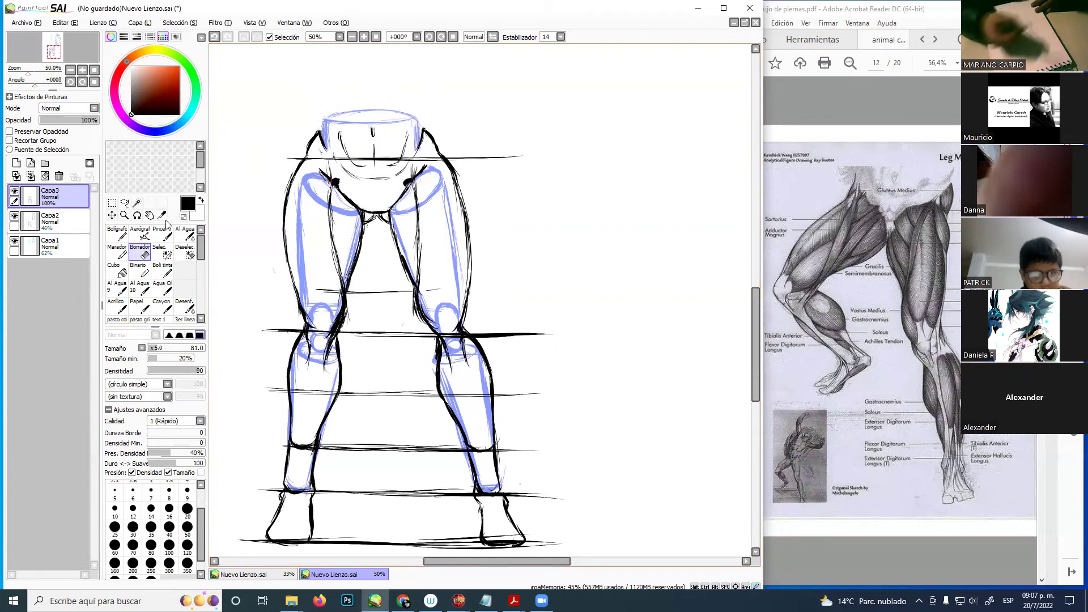
{"action": "left_click", "coordinate": [163, 274]}
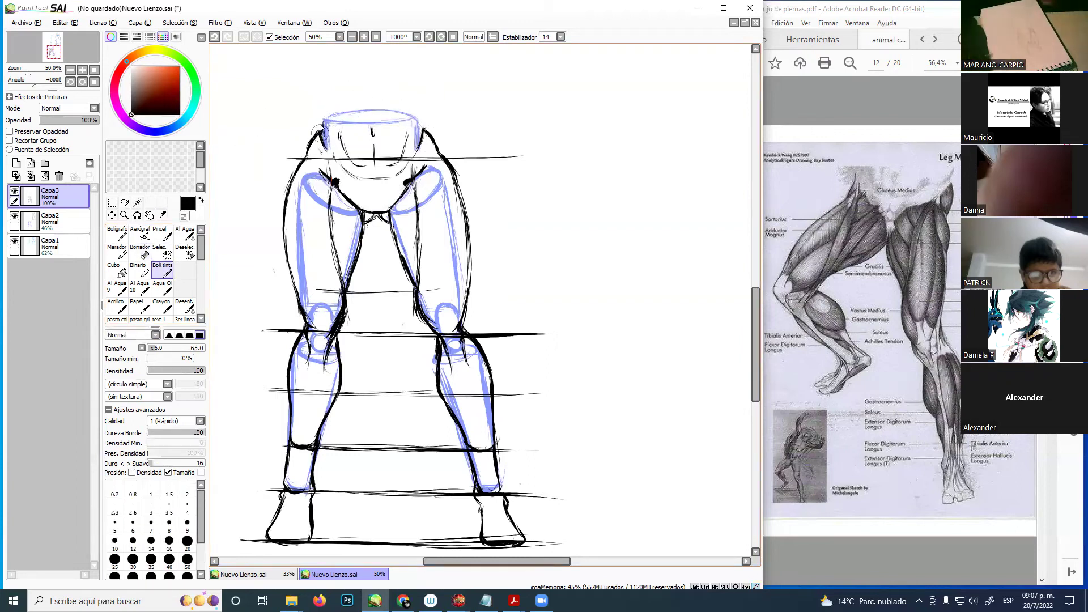
{"action": "left_click_drag", "start_coordinate": [319, 130], "coordinate": [322, 97]}
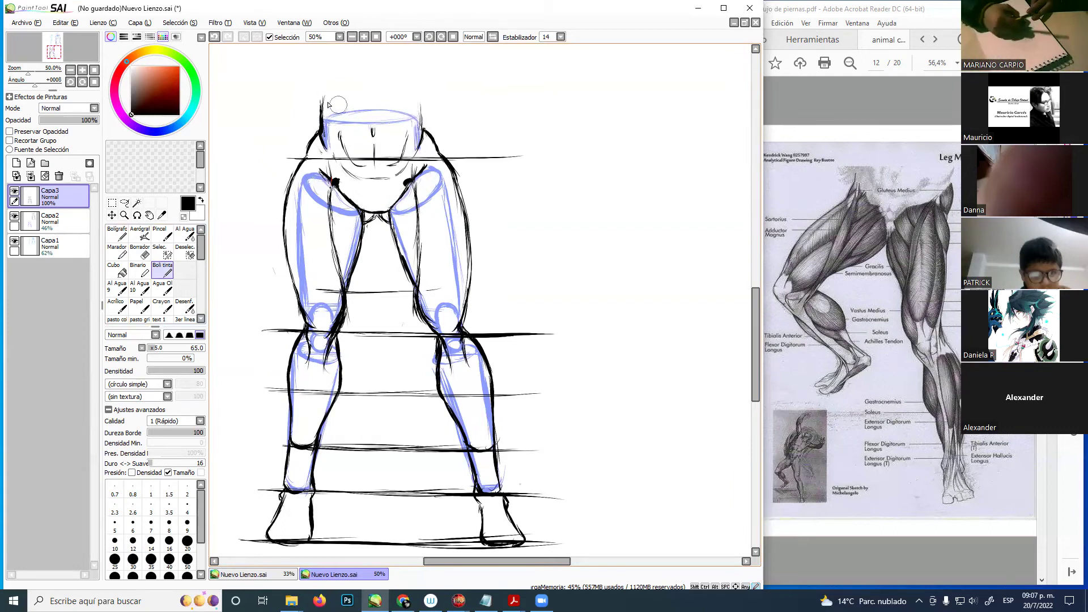
{"action": "left_click_drag", "start_coordinate": [321, 98], "coordinate": [319, 75]}
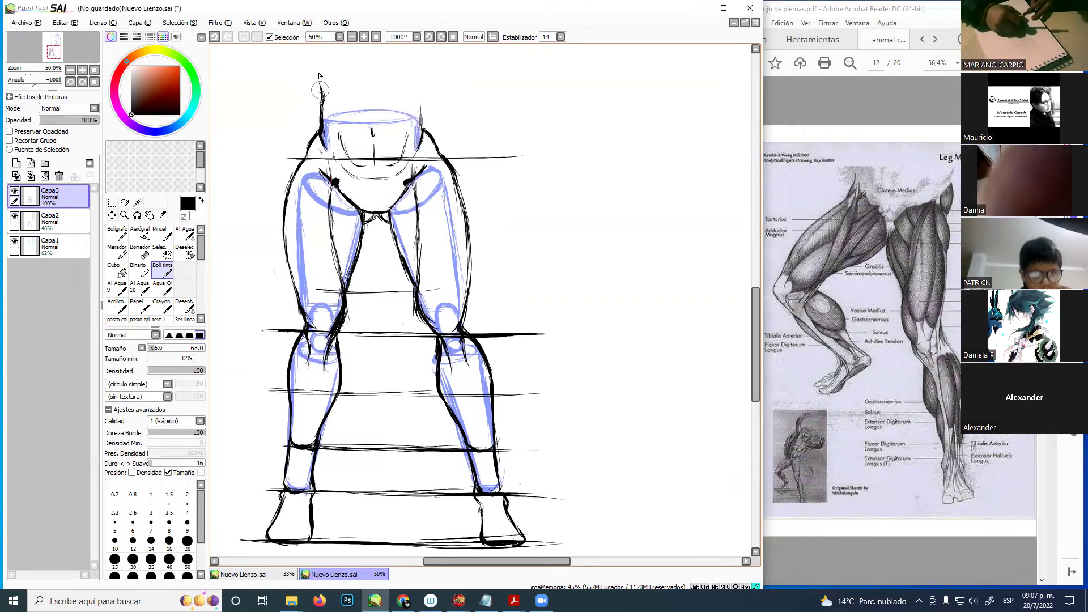
{"action": "mouse_move", "coordinate": [421, 107]}
{"action": "left_mouse_down"}
{"action": "mouse_move", "coordinate": [419, 79]}
{"action": "mouse_move", "coordinate": [420, 130]}
{"action": "left_mouse_up"}
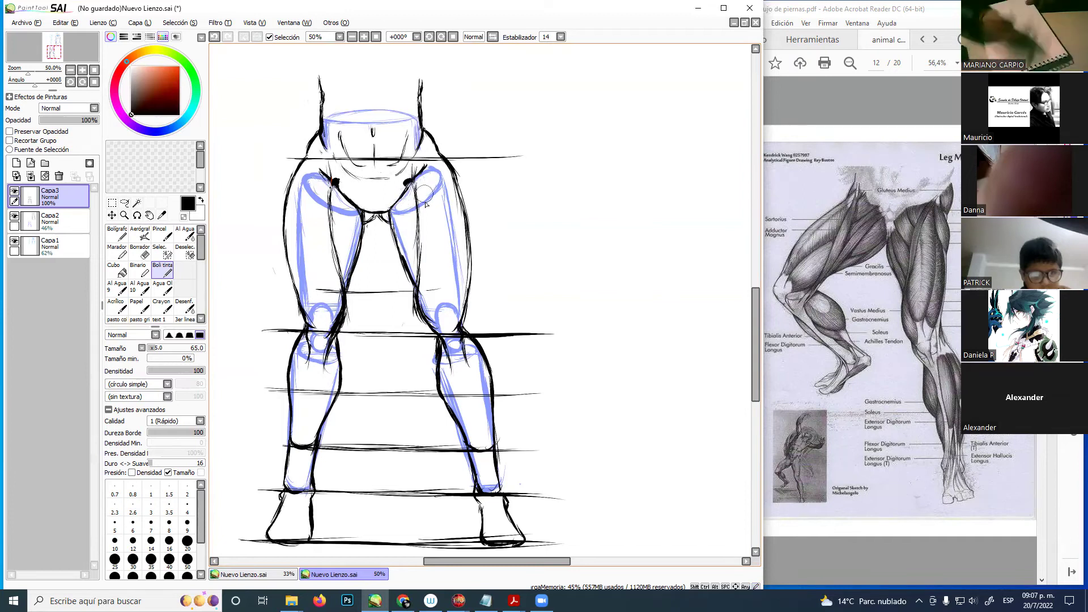
{"action": "left_click_drag", "start_coordinate": [509, 9], "coordinate": [506, 11]}
{"action": "mouse_move", "coordinate": [436, 183]}
{"action": "left_mouse_down"}
{"action": "mouse_move", "coordinate": [401, 180]}
{"action": "mouse_move", "coordinate": [450, 198]}
{"action": "left_mouse_up"}
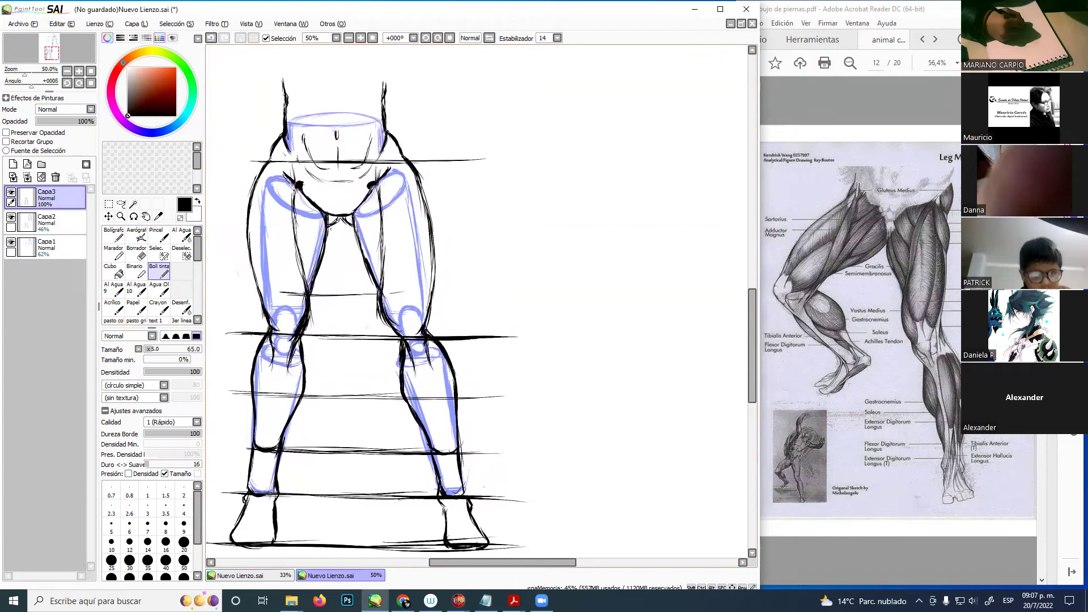
- Take a screen snip of the complete black leg drawing with its proportion guides
{"action": "left_click", "coordinate": [403, 601]}
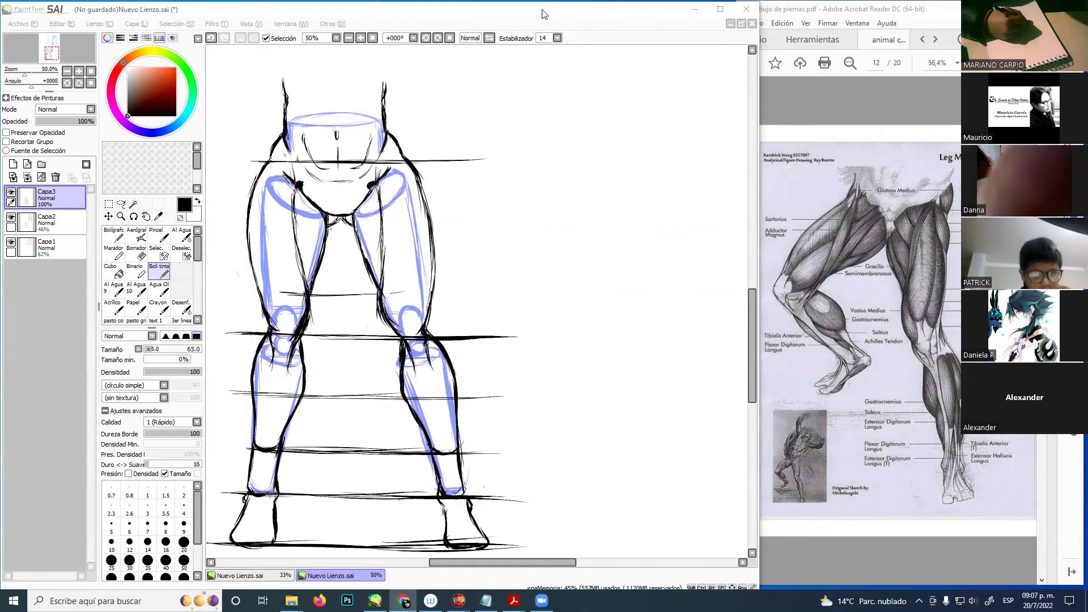
{"action": "key", "text": "alt+Tab"}
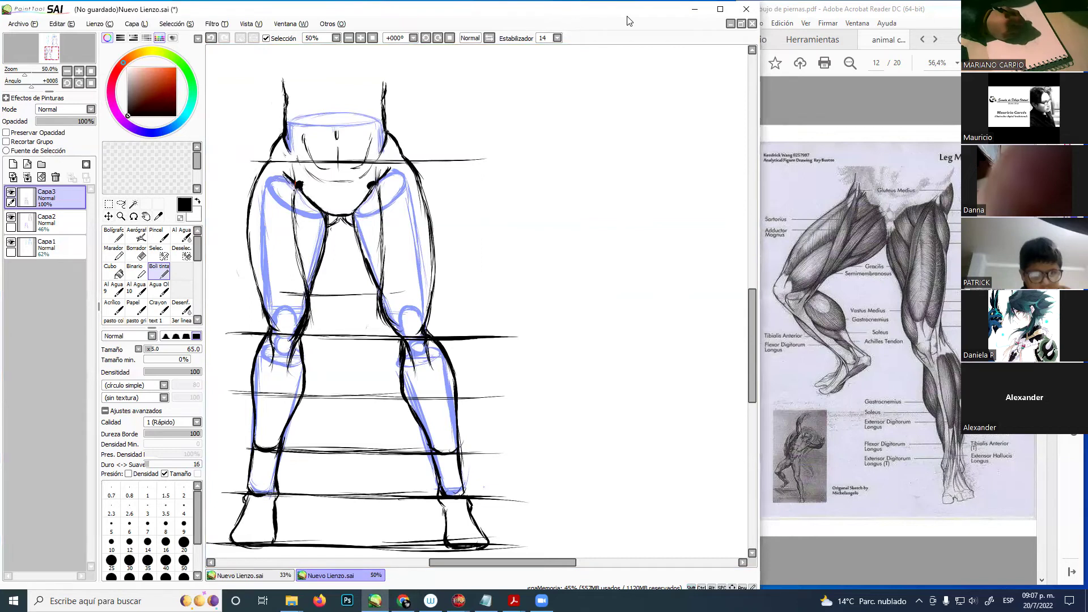
{"action": "mouse_move", "coordinate": [564, 161]}
{"action": "left_mouse_down"}
{"action": "mouse_move", "coordinate": [673, 163]}
{"action": "mouse_move", "coordinate": [671, 153]}
{"action": "left_mouse_up"}
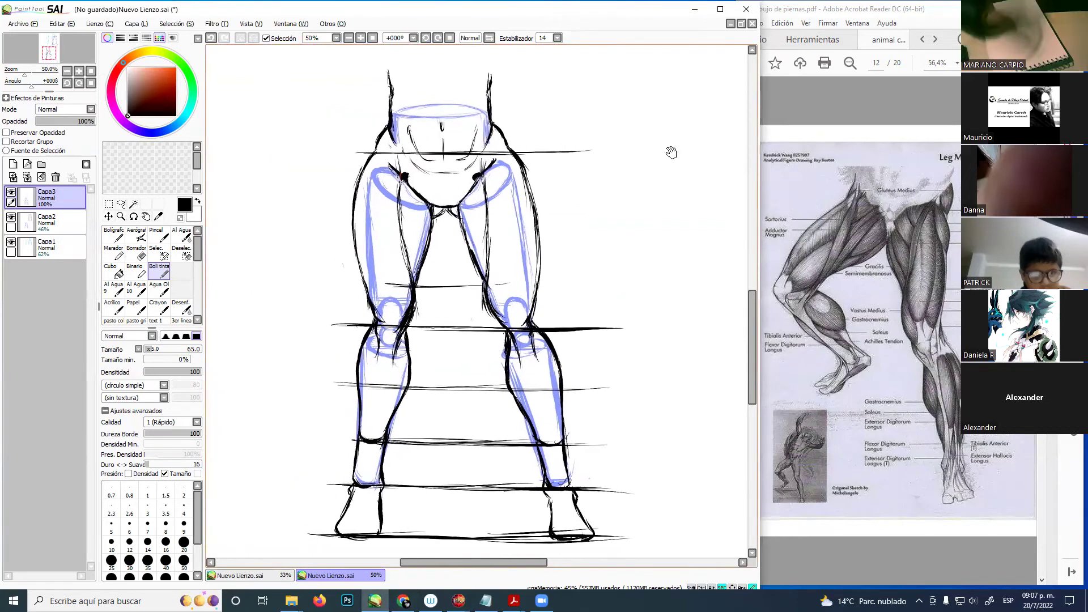
{"action": "key", "text": "super+shift+s"}
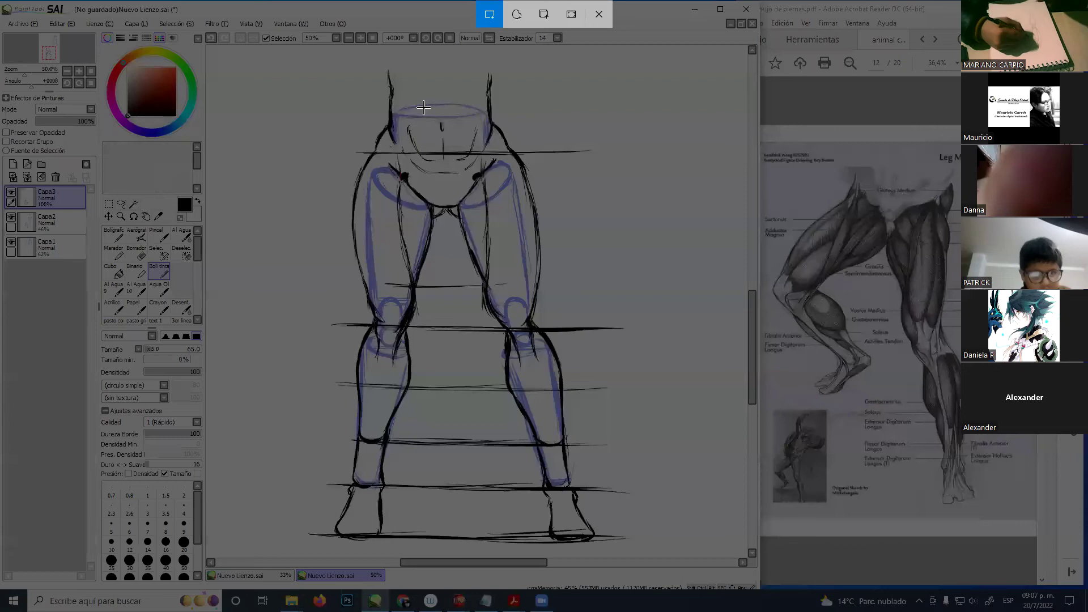
{"action": "left_click_drag", "start_coordinate": [253, 53], "coordinate": [1010, 558]}
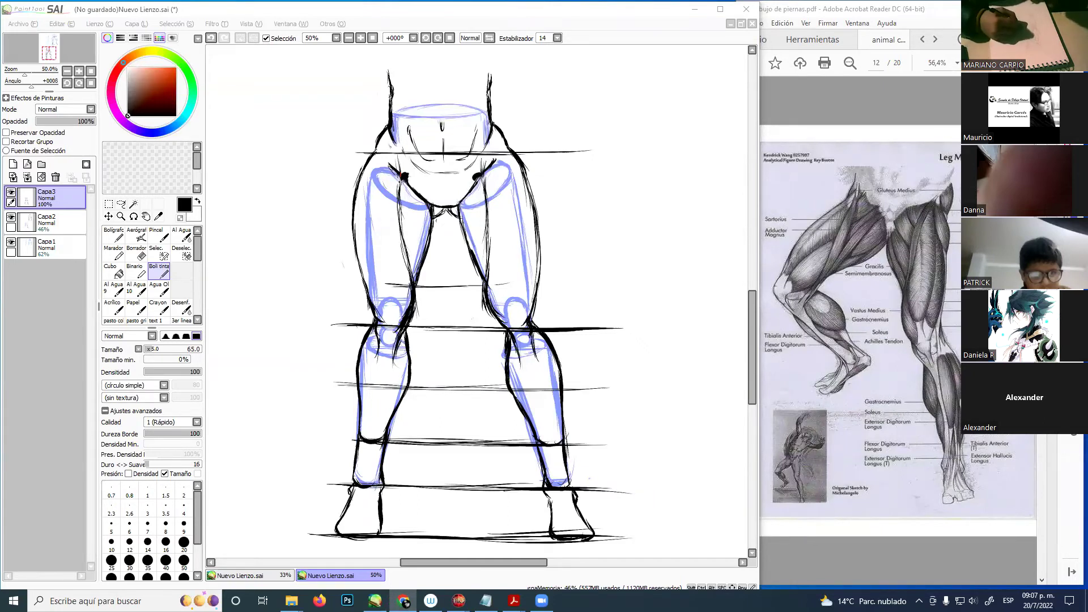
{"action": "left_click", "coordinate": [548, 19]}
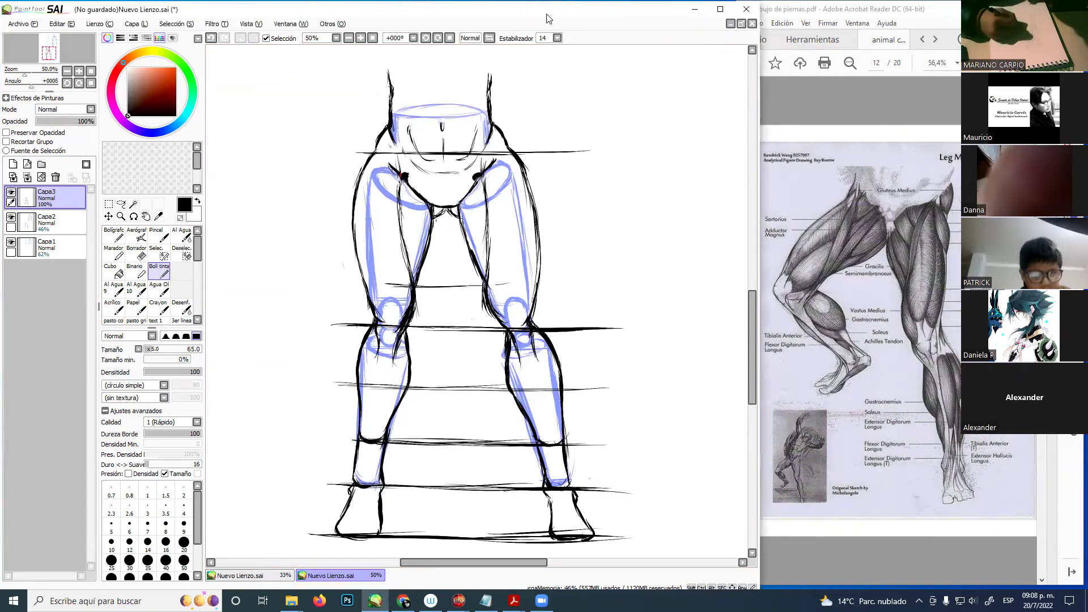
- On a new layer in Multiplicar mode, paint the pelvis and both thighs flat orange-red with the Boli tinta brush
{"action": "left_click", "coordinate": [12, 164]}
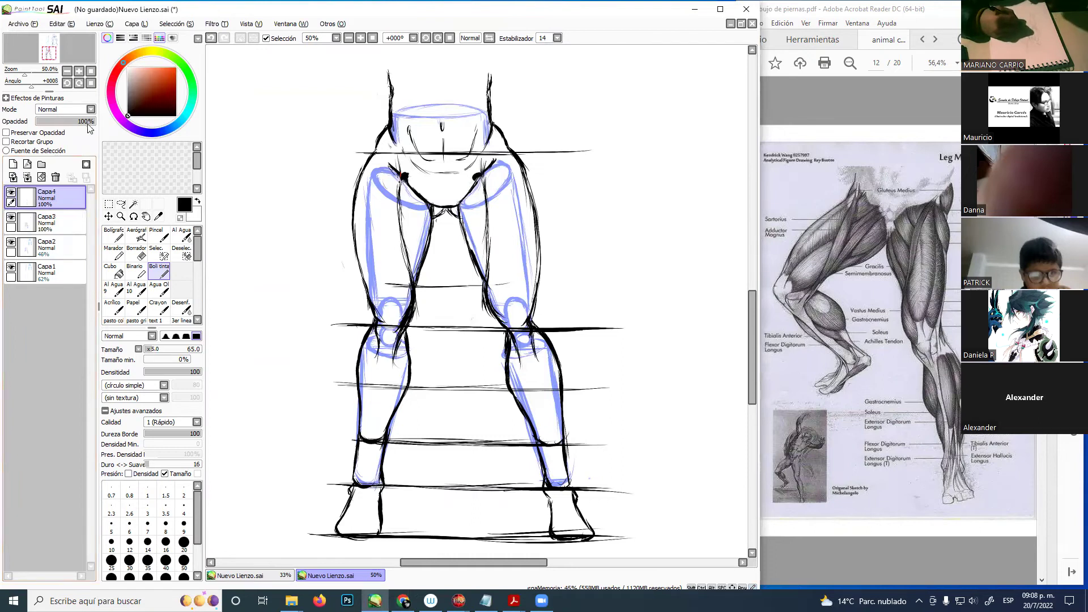
{"action": "left_click", "coordinate": [91, 109]}
{"action": "left_click", "coordinate": [95, 115]}
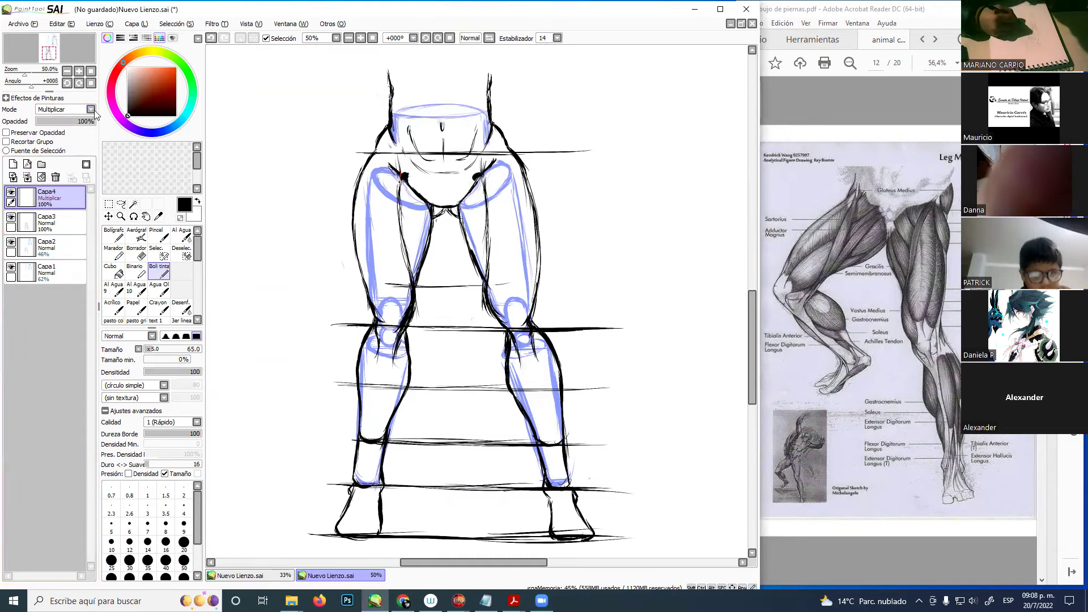
{"action": "left_click_drag", "start_coordinate": [161, 76], "coordinate": [176, 68]}
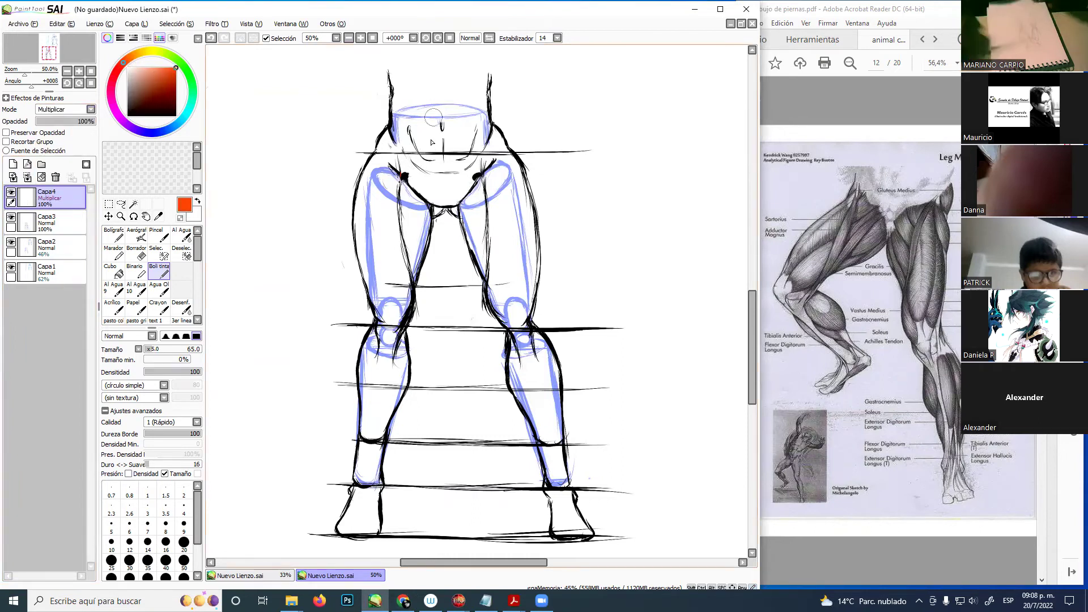
{"action": "mouse_move", "coordinate": [398, 113]}
{"action": "left_mouse_down"}
{"action": "mouse_move", "coordinate": [405, 160]}
{"action": "mouse_move", "coordinate": [479, 161]}
{"action": "mouse_move", "coordinate": [484, 122]}
{"action": "mouse_move", "coordinate": [452, 152]}
{"action": "mouse_move", "coordinate": [470, 133]}
{"action": "mouse_move", "coordinate": [435, 122]}
{"action": "mouse_move", "coordinate": [403, 133]}
{"action": "mouse_move", "coordinate": [408, 149]}
{"action": "mouse_move", "coordinate": [402, 115]}
{"action": "mouse_move", "coordinate": [460, 134]}
{"action": "left_mouse_up"}
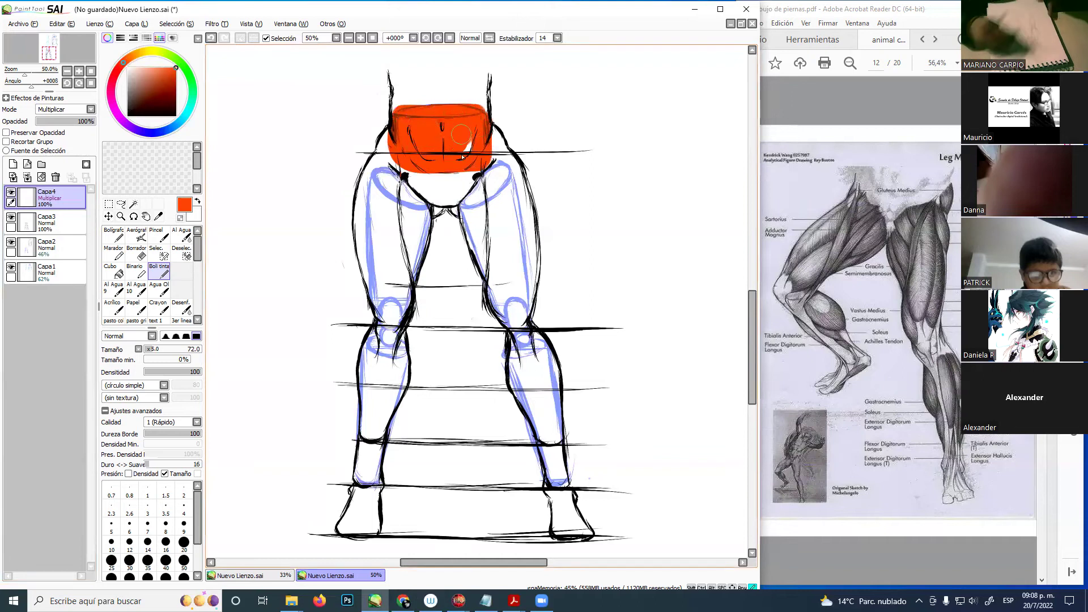
{"action": "mouse_move", "coordinate": [382, 174]}
{"action": "left_mouse_down"}
{"action": "mouse_move", "coordinate": [375, 167]}
{"action": "mouse_move", "coordinate": [418, 200]}
{"action": "mouse_move", "coordinate": [371, 195]}
{"action": "mouse_move", "coordinate": [377, 266]}
{"action": "mouse_move", "coordinate": [391, 287]}
{"action": "mouse_move", "coordinate": [416, 216]}
{"action": "mouse_move", "coordinate": [400, 295]}
{"action": "mouse_move", "coordinate": [379, 318]}
{"action": "mouse_move", "coordinate": [412, 262]}
{"action": "left_mouse_up"}
{"action": "mouse_move", "coordinate": [488, 201]}
{"action": "left_mouse_down"}
{"action": "mouse_move", "coordinate": [500, 262]}
{"action": "mouse_move", "coordinate": [492, 282]}
{"action": "mouse_move", "coordinate": [466, 212]}
{"action": "mouse_move", "coordinate": [505, 258]}
{"action": "mouse_move", "coordinate": [513, 289]}
{"action": "mouse_move", "coordinate": [502, 181]}
{"action": "mouse_move", "coordinate": [520, 298]}
{"action": "mouse_move", "coordinate": [504, 176]}
{"action": "mouse_move", "coordinate": [512, 280]}
{"action": "mouse_move", "coordinate": [500, 267]}
{"action": "mouse_move", "coordinate": [491, 229]}
{"action": "left_mouse_up"}
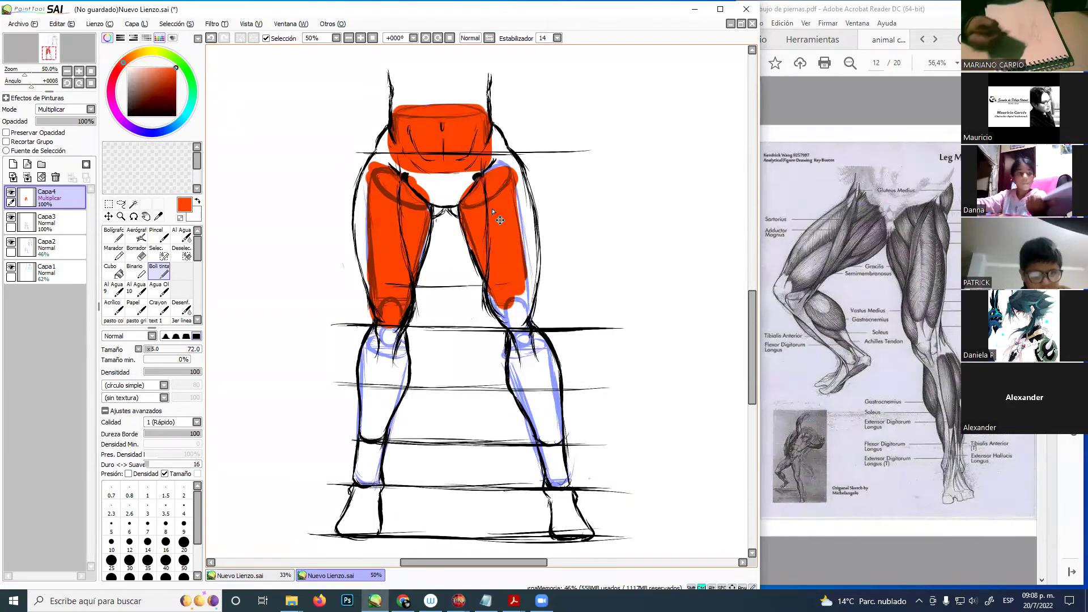
- Undo the orange-red painting on the pelvis and thighs and delete the Multiplicar layer
{"action": "key", "text": "ctrl+z"}
{"action": "key", "text": "ctrl+z"}
{"action": "key", "text": "ctrl+z"}
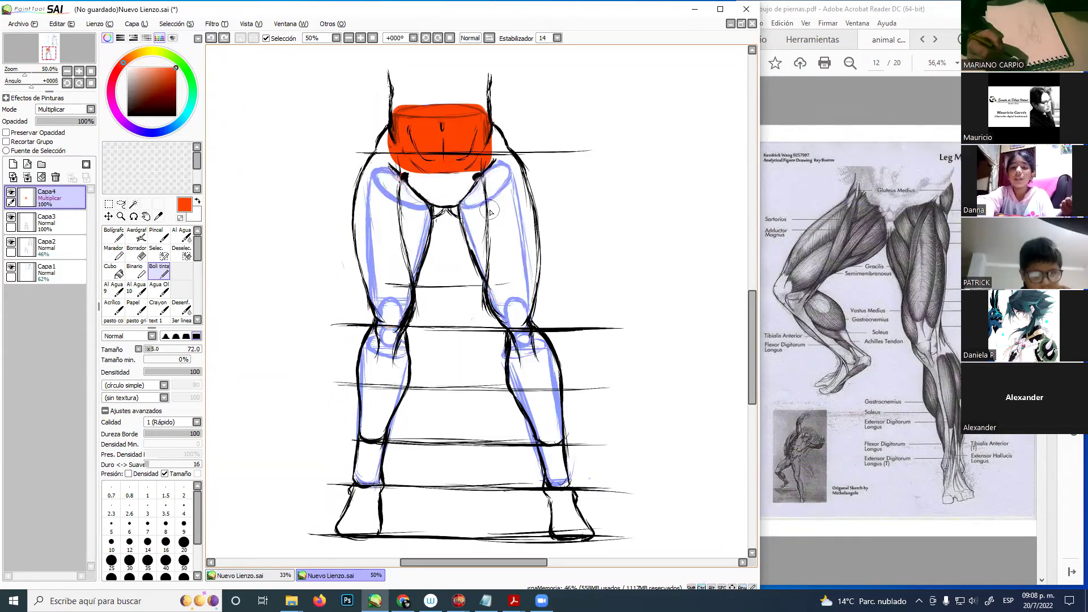
{"action": "key", "text": "ctrl+z"}
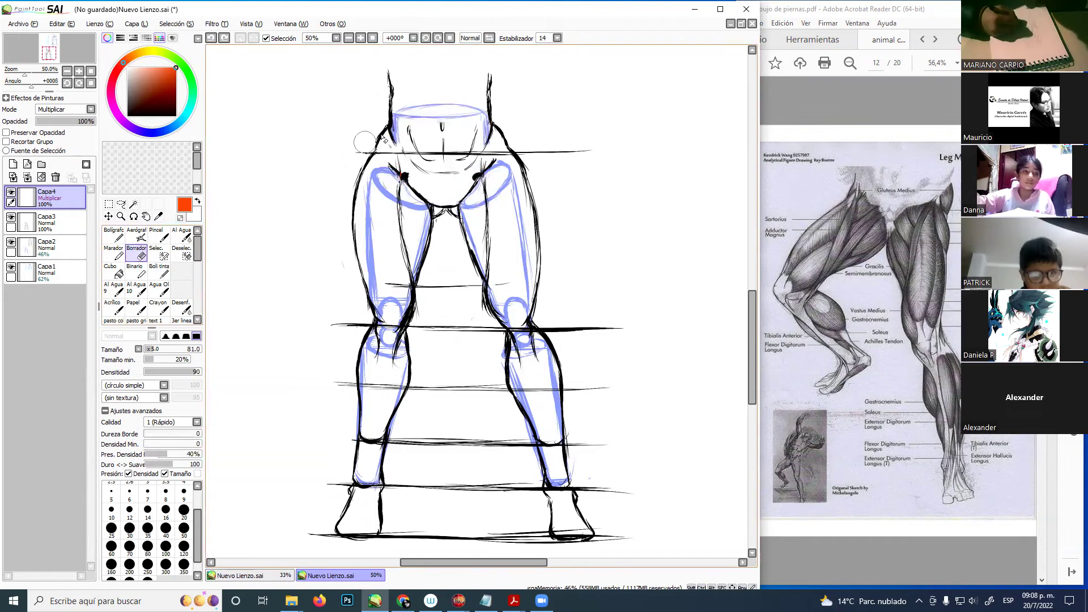
{"action": "left_click_drag", "start_coordinate": [342, 188], "coordinate": [335, 210]}
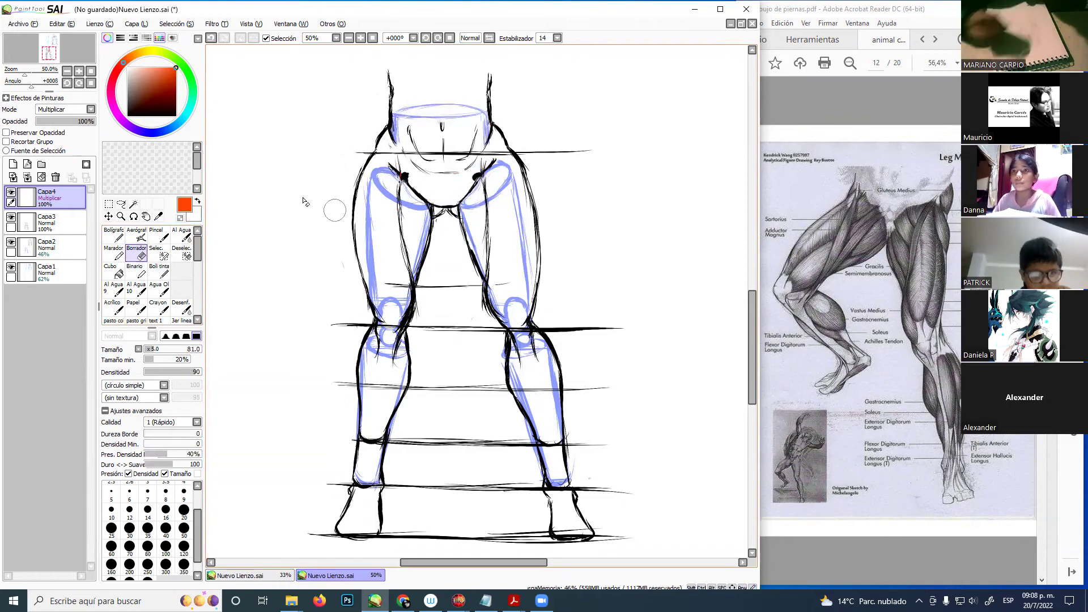
{"action": "left_click", "coordinate": [56, 177]}
- Try erasing both outer hip and upper thigh contours on Capa3 and redrawing the left hip in black
{"action": "left_click_drag", "start_coordinate": [390, 135], "coordinate": [376, 160]}
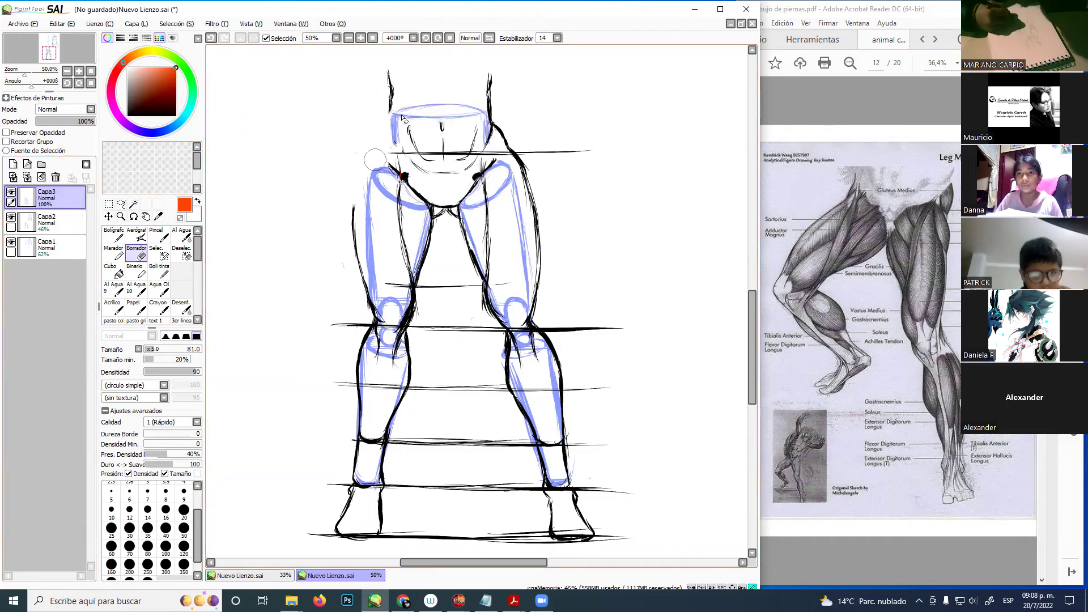
{"action": "left_click_drag", "start_coordinate": [501, 124], "coordinate": [556, 240]}
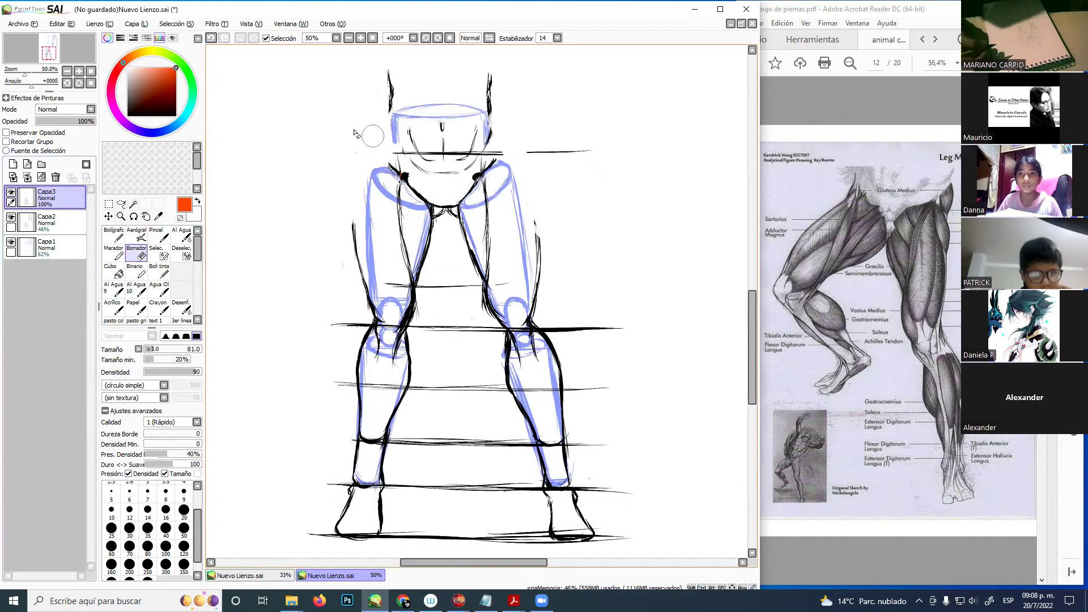
{"action": "left_click", "coordinate": [159, 271]}
{"action": "left_click", "coordinate": [127, 115]}
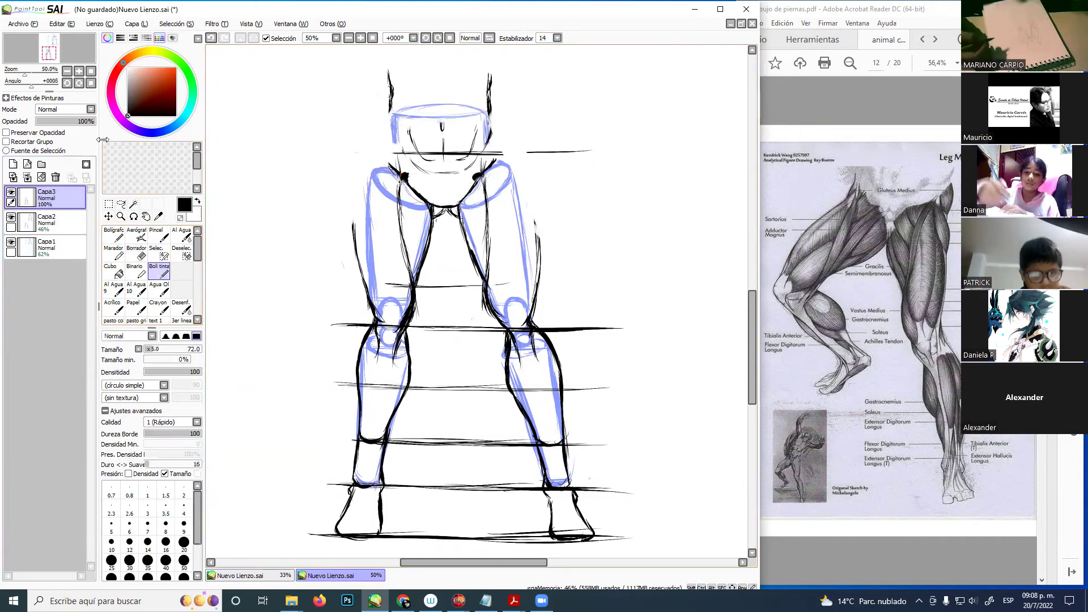
{"action": "left_click_drag", "start_coordinate": [381, 116], "coordinate": [373, 152]}
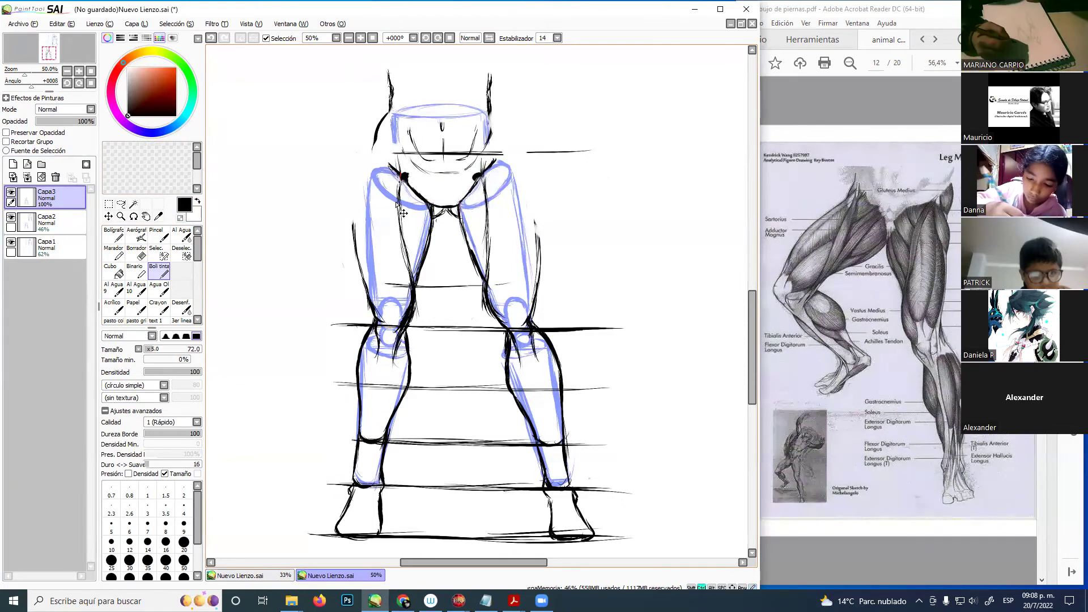
- Undo the left hip stroke and the erasing of both outer hip contours
{"action": "key", "text": "ctrl+z"}
{"action": "key", "text": "ctrl+z"}
{"action": "key", "text": "ctrl+z"}
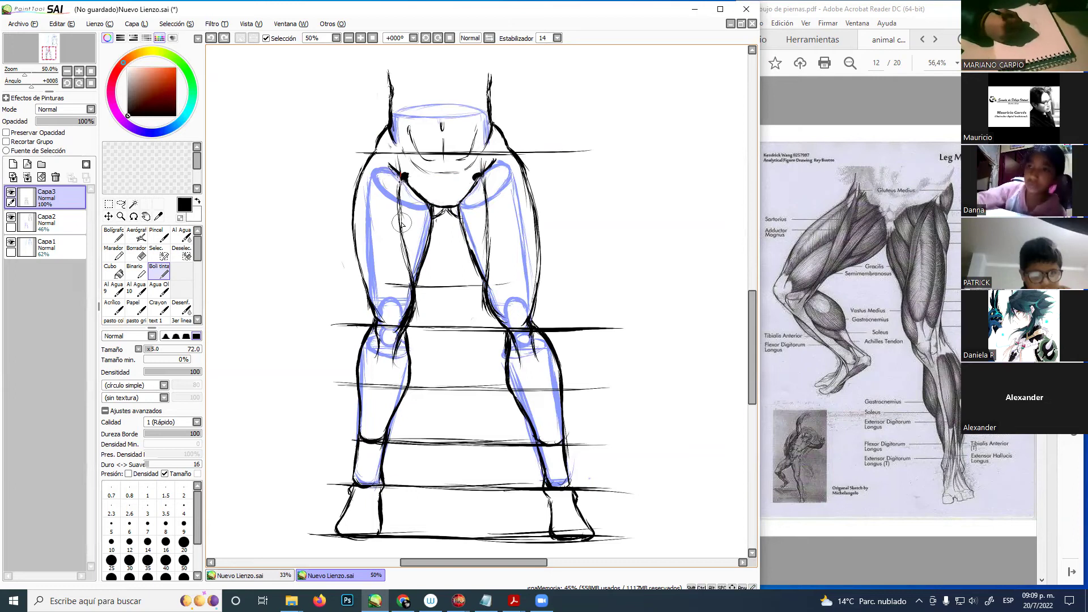
{"action": "key", "text": "XF86AudioLowerVolume"}
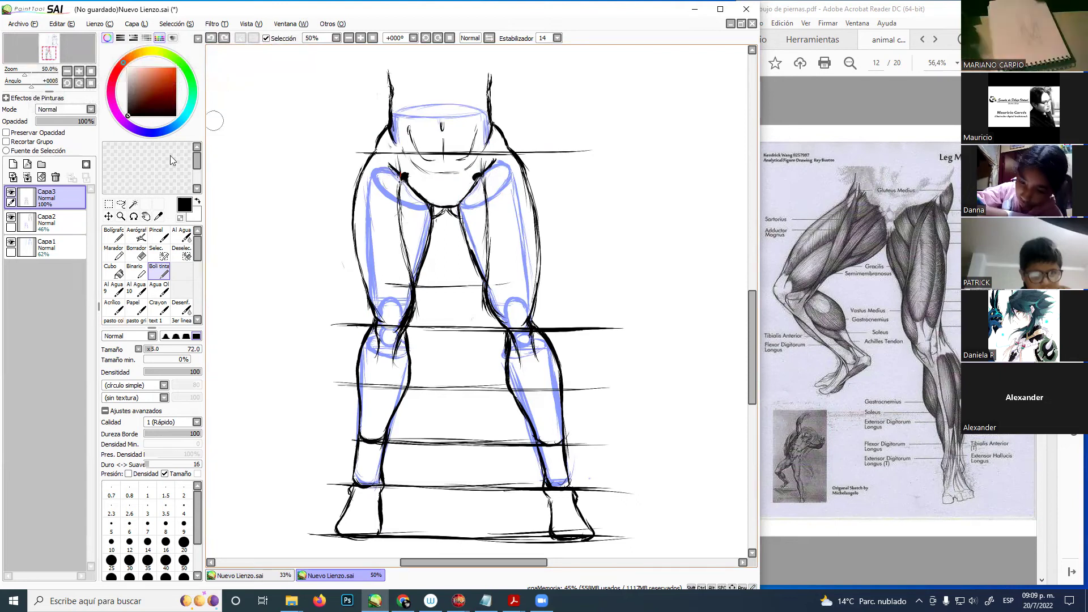
- Set the opacity of Capa2 to 100% and hide Capa3 to isolate the blue structural sketch
{"action": "left_click", "coordinate": [82, 229]}
{"action": "left_click_drag", "start_coordinate": [69, 121], "coordinate": [106, 126]}
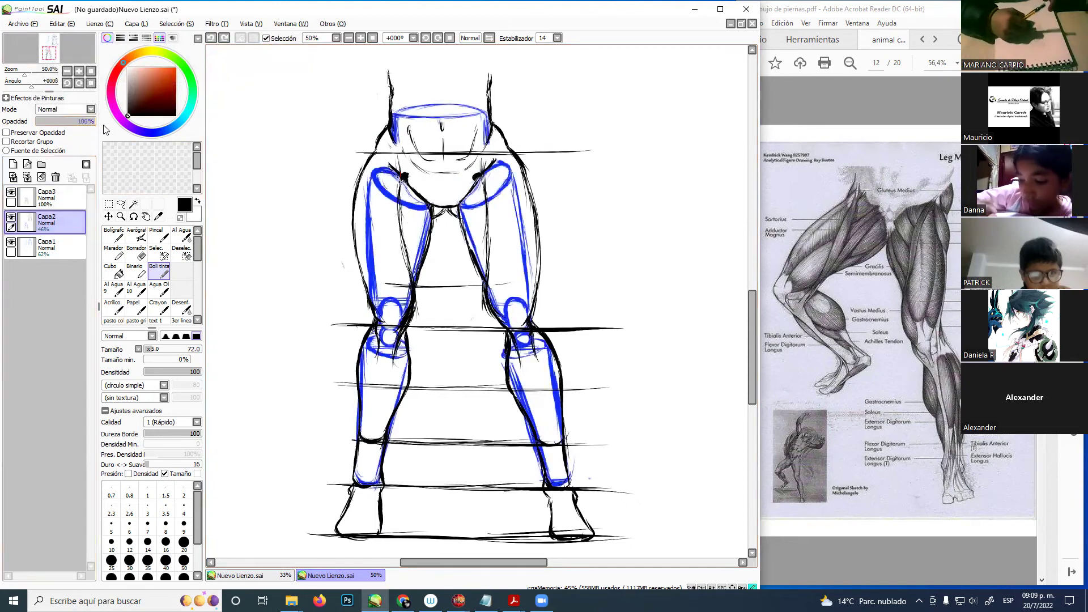
{"action": "left_click", "coordinate": [10, 193]}
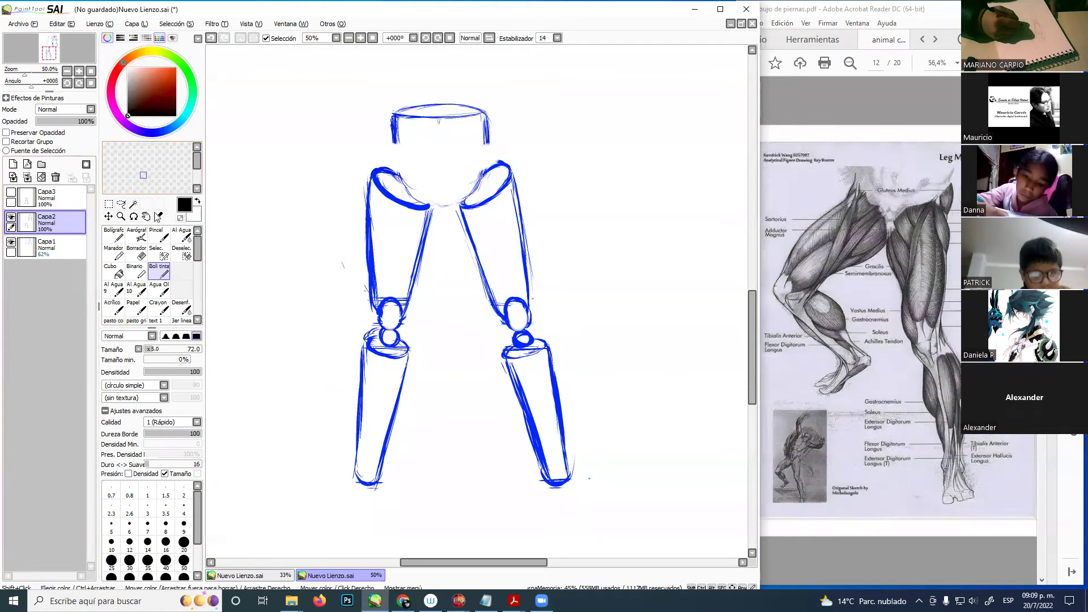
- In blue on Capa2, close the pelvis block with a curved base and rounded bowl between the thighs, and add small ankle circles
{"action": "left_click", "coordinate": [168, 134]}
{"action": "left_click", "coordinate": [175, 68]}
{"action": "mouse_move", "coordinate": [396, 136]}
{"action": "left_mouse_down"}
{"action": "mouse_move", "coordinate": [420, 157]}
{"action": "mouse_move", "coordinate": [400, 145]}
{"action": "mouse_move", "coordinate": [460, 157]}
{"action": "mouse_move", "coordinate": [408, 151]}
{"action": "mouse_move", "coordinate": [486, 146]}
{"action": "left_mouse_up"}
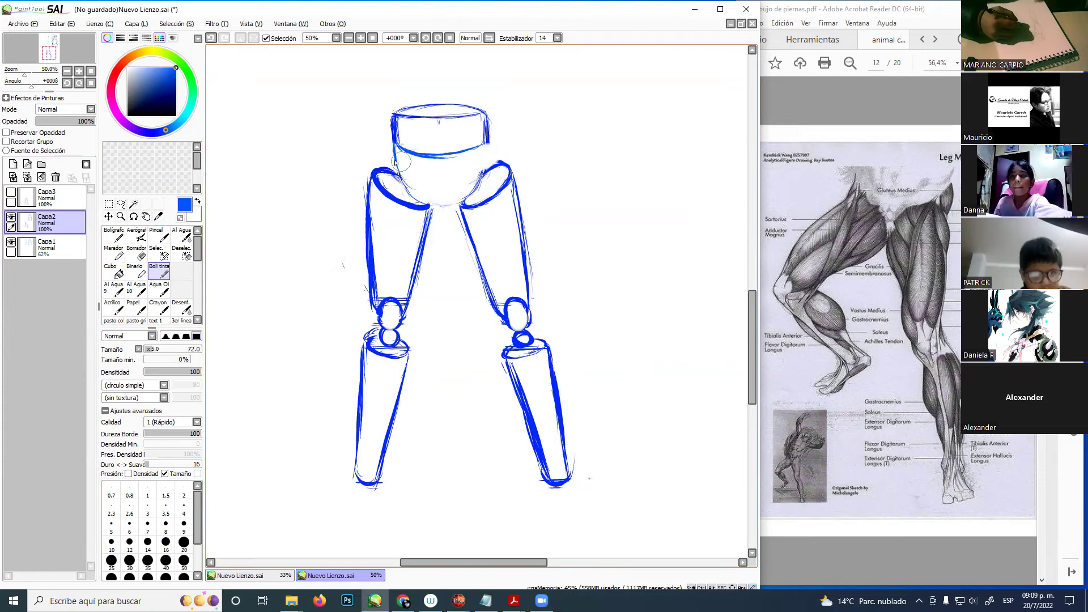
{"action": "left_click_drag", "start_coordinate": [486, 147], "coordinate": [474, 184]}
{"action": "mouse_move", "coordinate": [404, 172]}
{"action": "left_mouse_down"}
{"action": "mouse_move", "coordinate": [450, 182]}
{"action": "mouse_move", "coordinate": [481, 172]}
{"action": "left_mouse_up"}
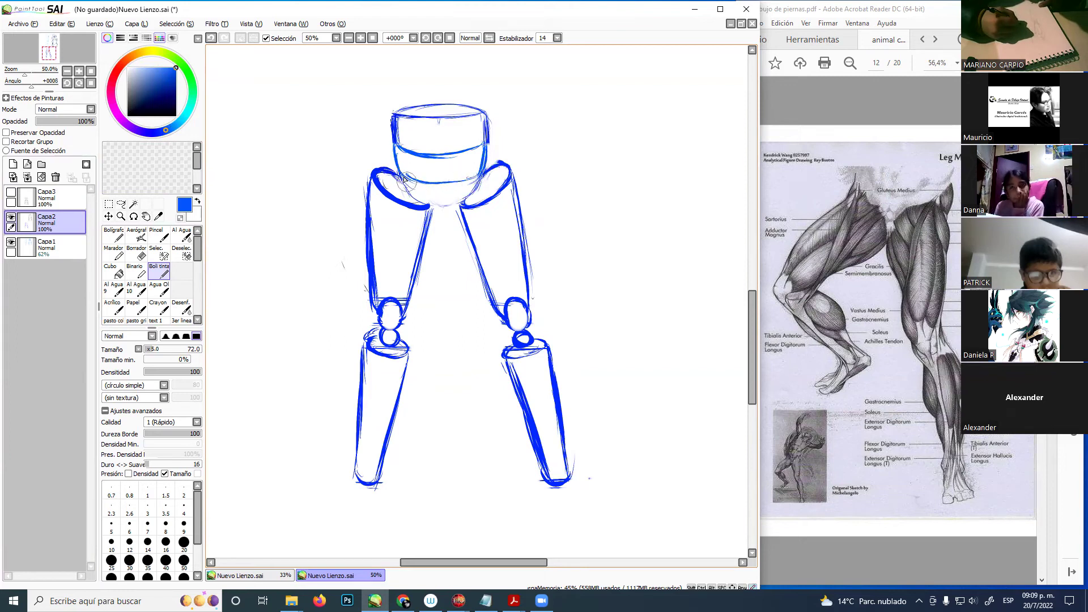
{"action": "mouse_move", "coordinate": [410, 184]}
{"action": "left_mouse_down"}
{"action": "mouse_move", "coordinate": [443, 208]}
{"action": "mouse_move", "coordinate": [479, 183]}
{"action": "left_mouse_up"}
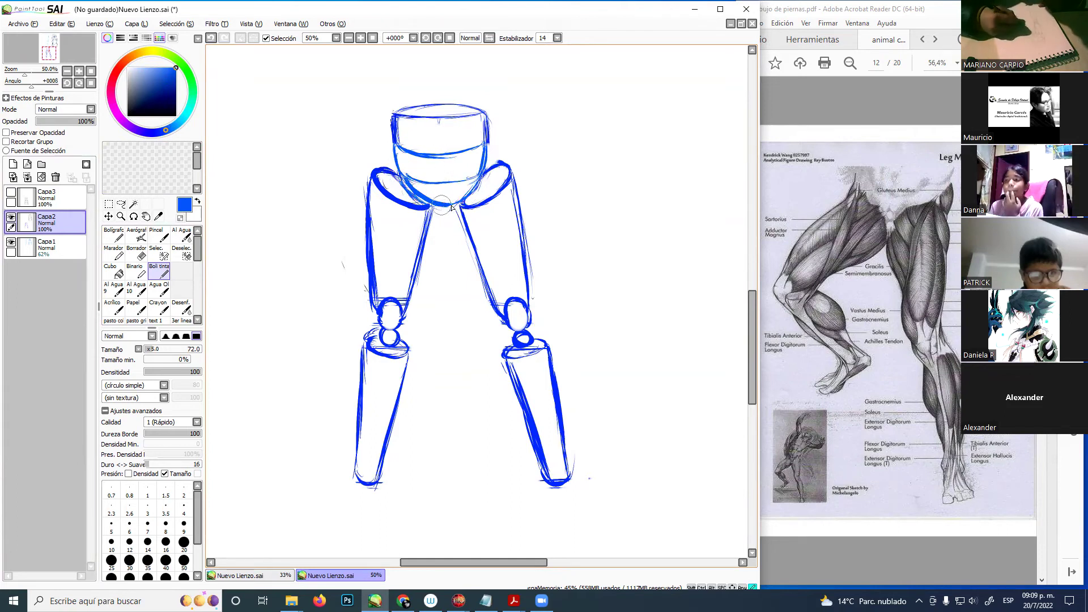
{"action": "mouse_move", "coordinate": [357, 476]}
{"action": "left_mouse_down"}
{"action": "mouse_move", "coordinate": [368, 506]}
{"action": "mouse_move", "coordinate": [353, 497]}
{"action": "mouse_move", "coordinate": [376, 487]}
{"action": "mouse_move", "coordinate": [360, 499]}
{"action": "mouse_move", "coordinate": [353, 488]}
{"action": "mouse_move", "coordinate": [374, 483]}
{"action": "left_mouse_up"}
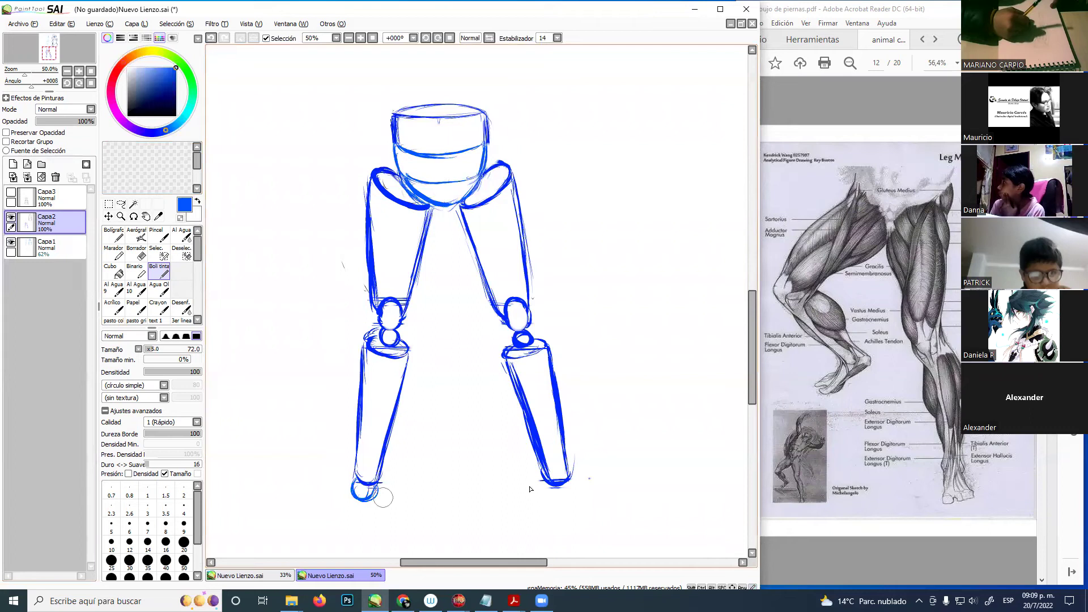
{"action": "mouse_move", "coordinate": [554, 486]}
{"action": "left_mouse_down"}
{"action": "mouse_move", "coordinate": [548, 500]}
{"action": "mouse_move", "coordinate": [569, 492]}
{"action": "mouse_move", "coordinate": [574, 502]}
{"action": "mouse_move", "coordinate": [551, 498]}
{"action": "mouse_move", "coordinate": [572, 485]}
{"action": "mouse_move", "coordinate": [557, 499]}
{"action": "left_mouse_up"}
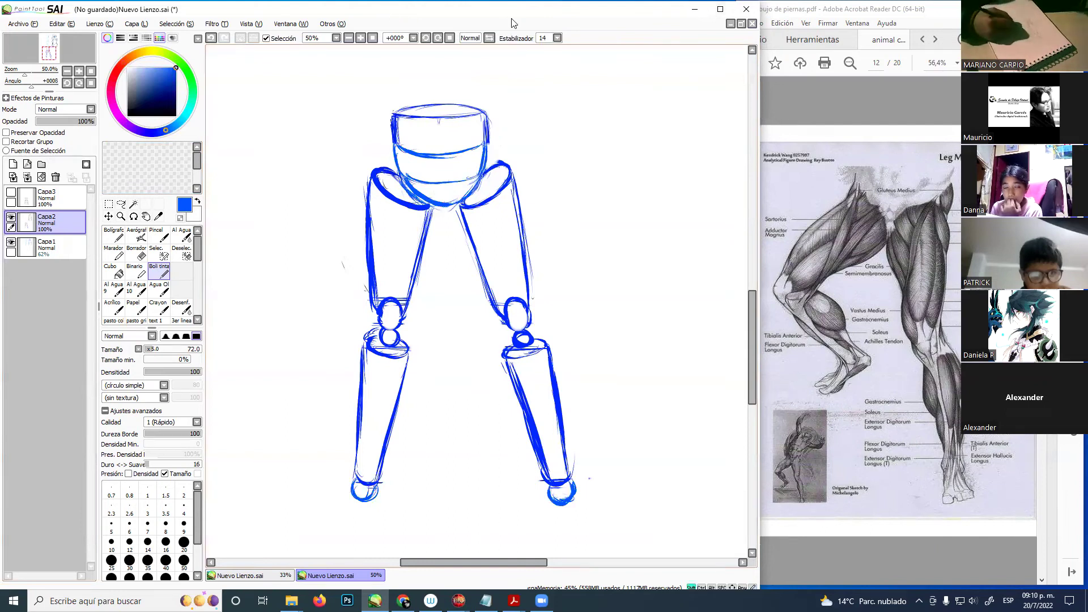
- Take a screen snip of the blue structural legs, and make Capa3 visible and active again
{"action": "key", "text": "shift+super+s"}
{"action": "mouse_move", "coordinate": [308, 78]}
{"action": "left_mouse_down"}
{"action": "mouse_move", "coordinate": [456, 315]}
{"action": "mouse_move", "coordinate": [621, 536]}
{"action": "left_mouse_up"}
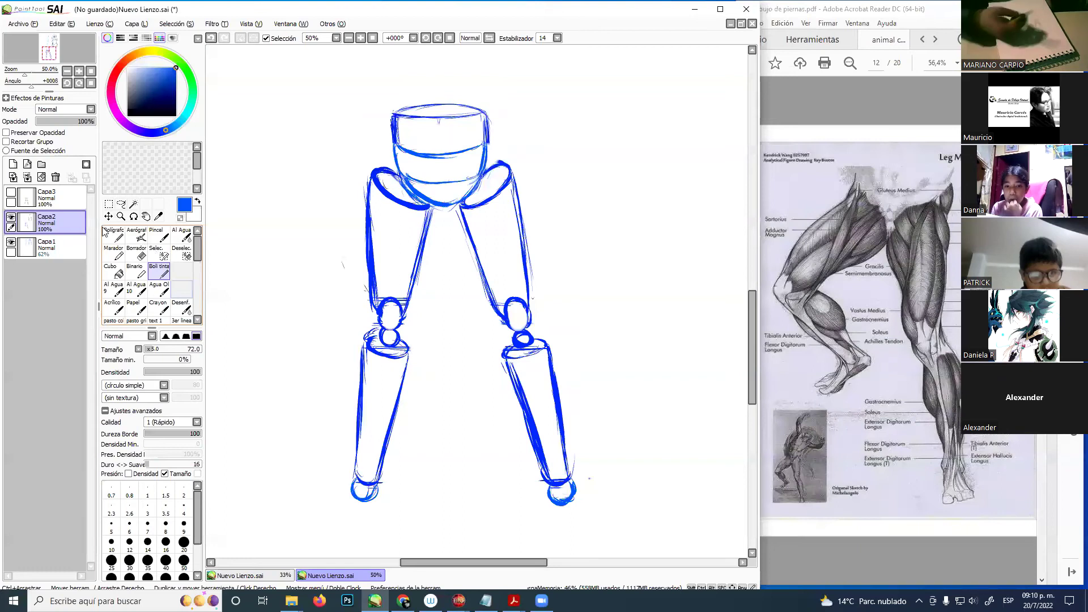
{"action": "left_click", "coordinate": [20, 197]}
{"action": "left_click", "coordinate": [11, 193]}
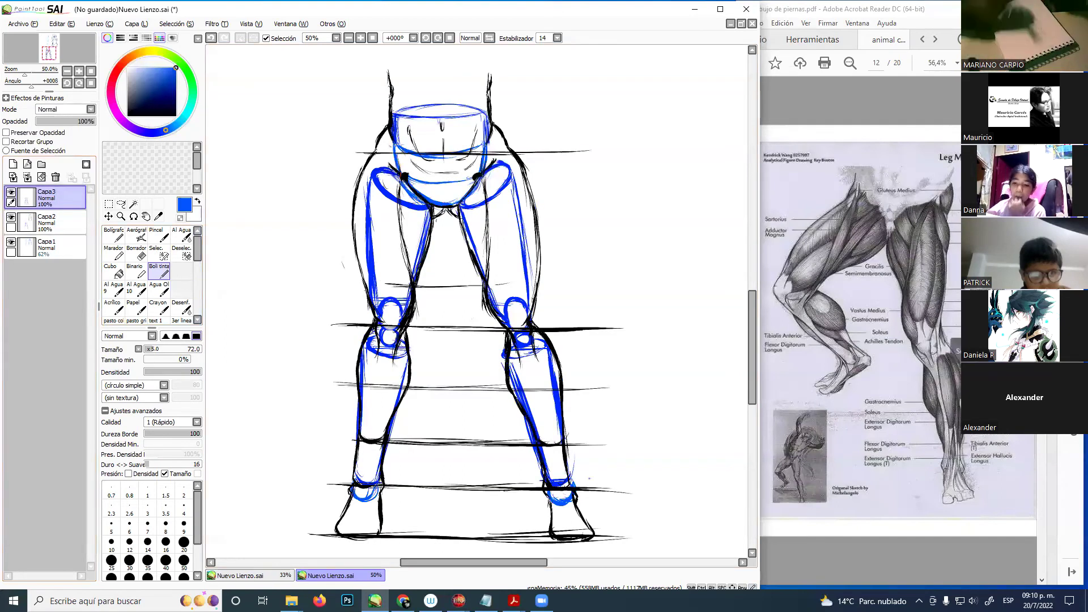
{"action": "left_click", "coordinate": [404, 601]}
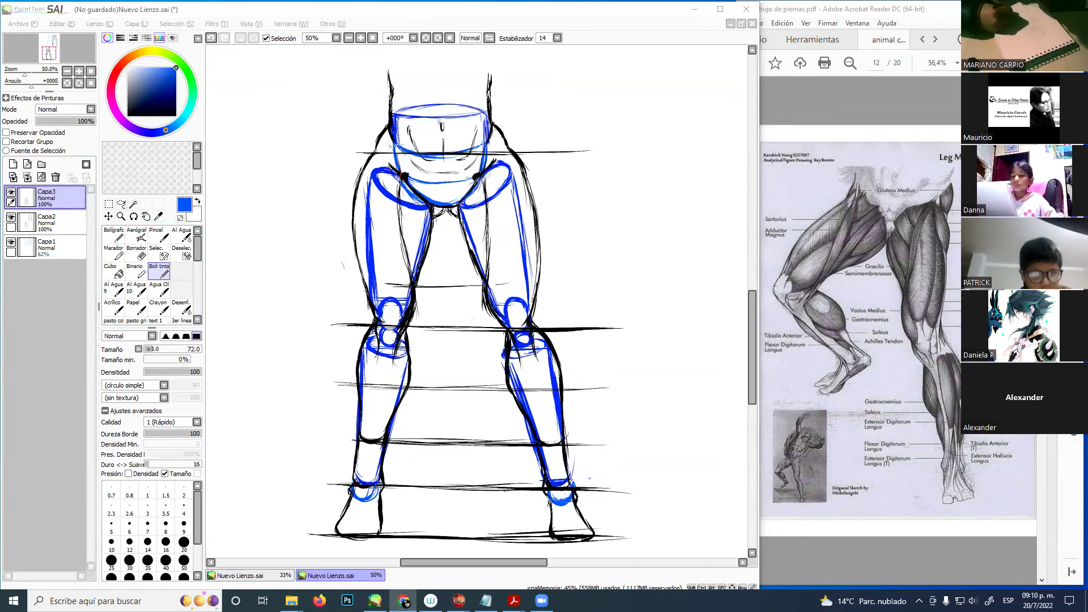
{"action": "left_click", "coordinate": [730, 13]}
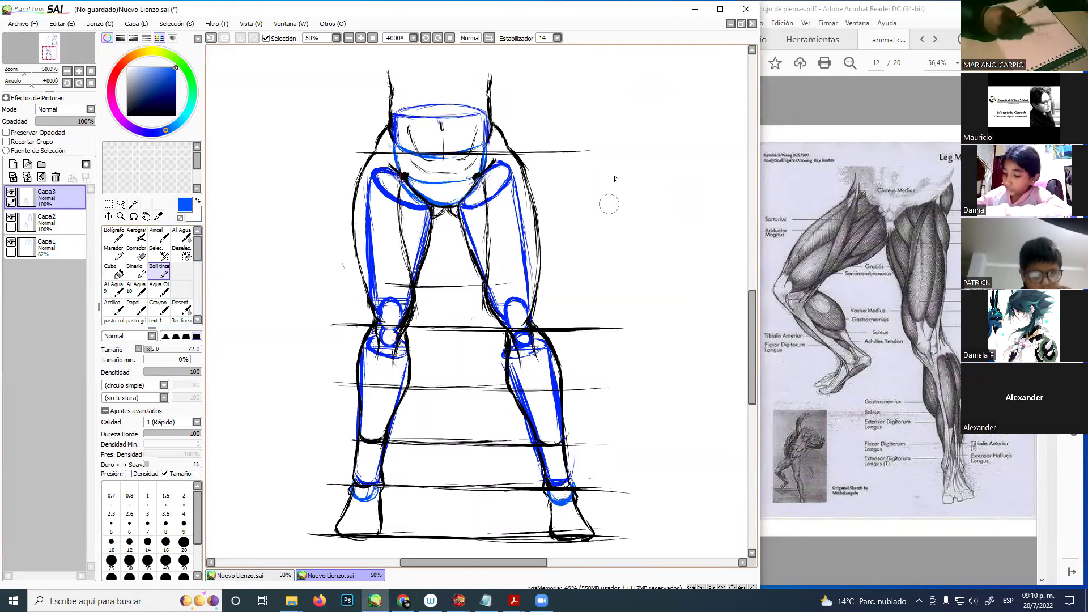
- Hide Capa2 and set the opacity of Capa1, which holds the upper blue leg sketches, to 100%
{"action": "mouse_move", "coordinate": [608, 146]}
{"action": "left_mouse_down"}
{"action": "mouse_move", "coordinate": [631, 248]}
{"action": "mouse_move", "coordinate": [512, 328]}
{"action": "mouse_move", "coordinate": [548, 372]}
{"action": "left_mouse_up"}
{"action": "left_click", "coordinate": [12, 193]}
{"action": "left_click", "coordinate": [11, 193]}
{"action": "left_click", "coordinate": [10, 218]}
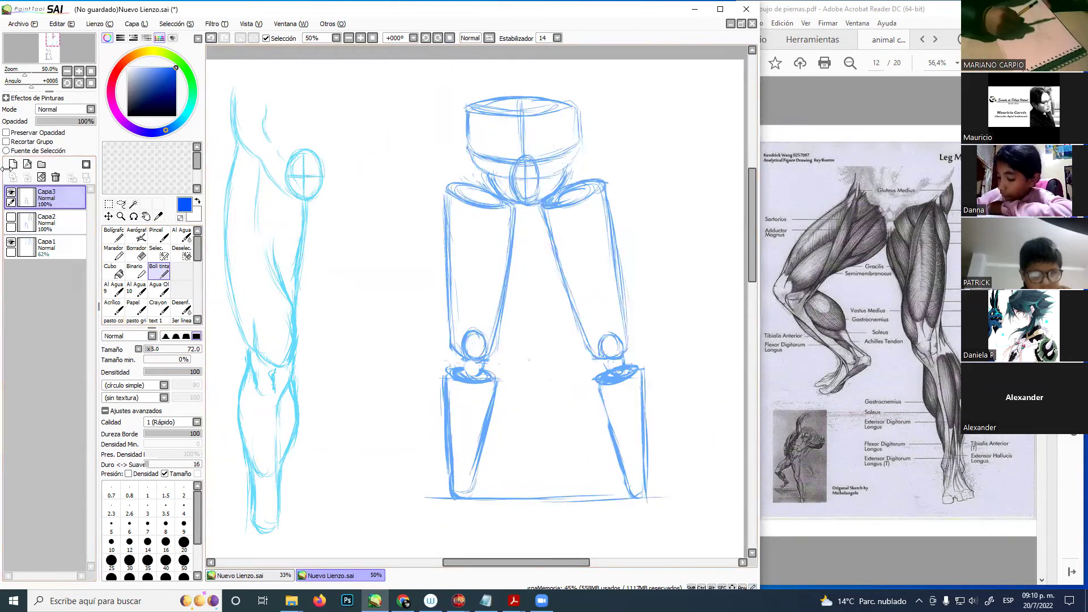
{"action": "left_click", "coordinate": [67, 221]}
{"action": "left_click", "coordinate": [62, 248]}
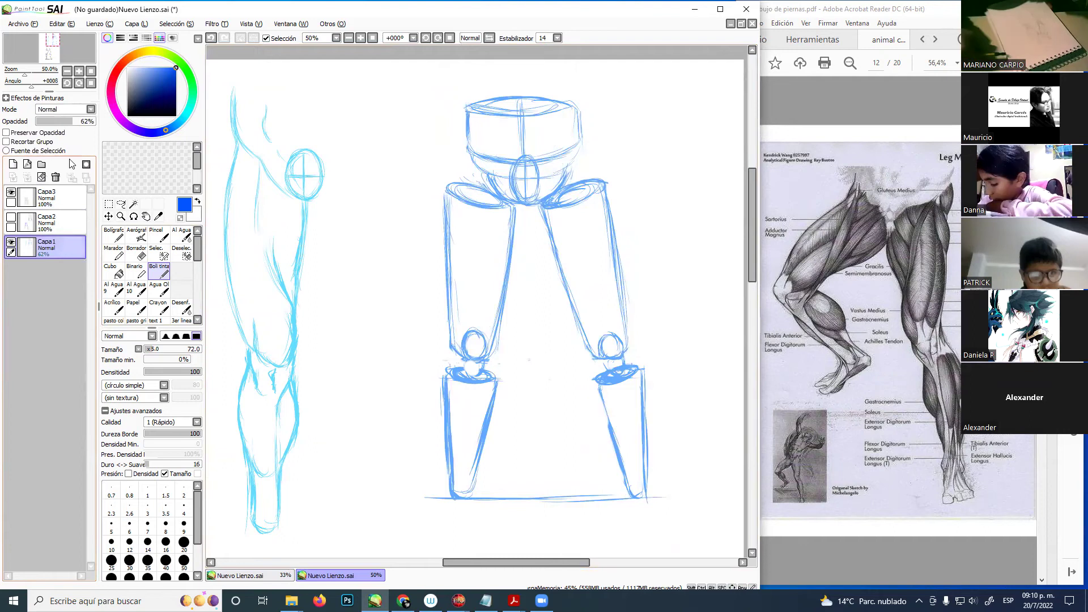
{"action": "left_click_drag", "start_coordinate": [72, 122], "coordinate": [95, 121]}
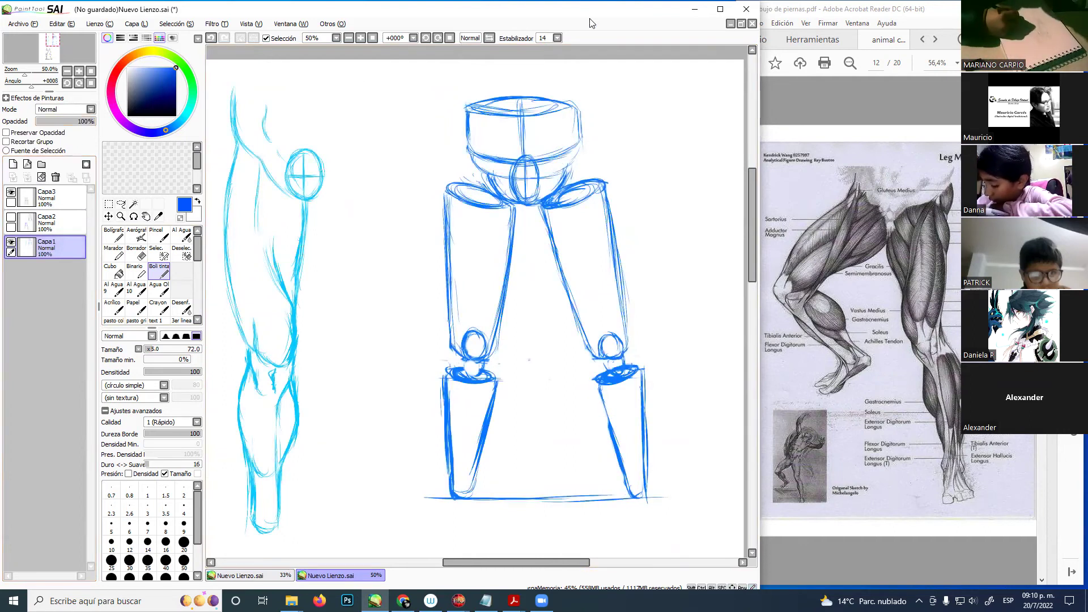
- Take a screen snip of the blue side and front leg sketches on Capa1, and make Capa2 visible again
{"action": "key", "text": "super+shift+s"}
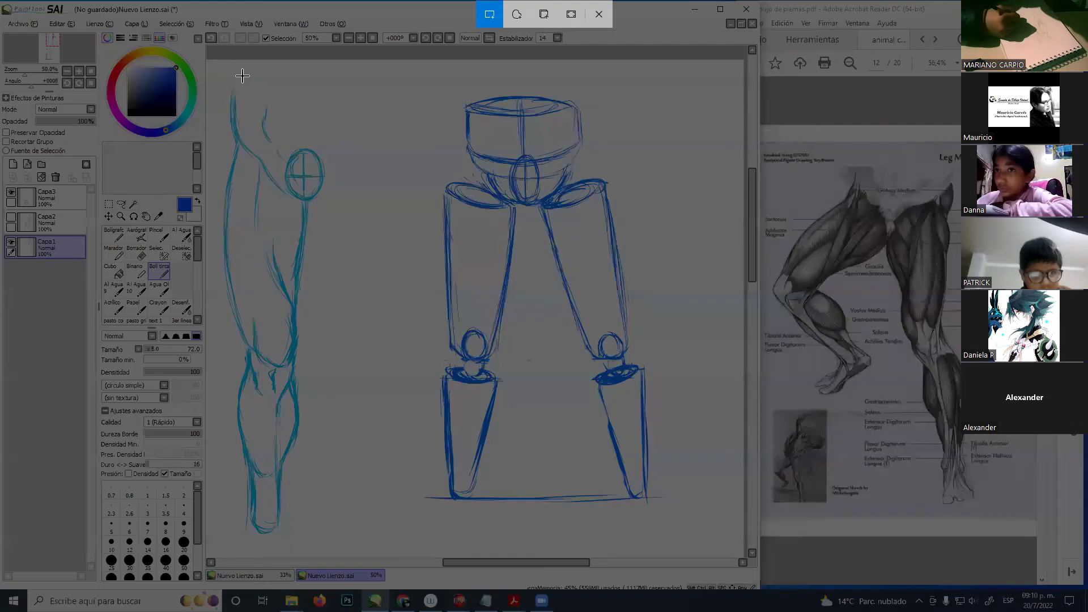
{"action": "left_click_drag", "start_coordinate": [208, 66], "coordinate": [676, 546]}
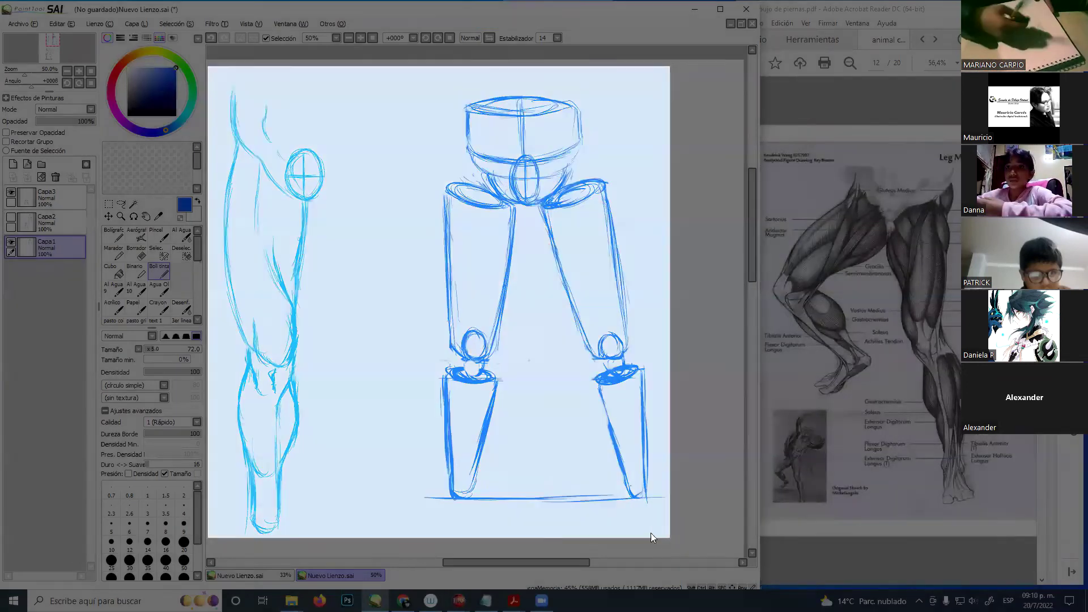
{"action": "left_click", "coordinate": [12, 217]}
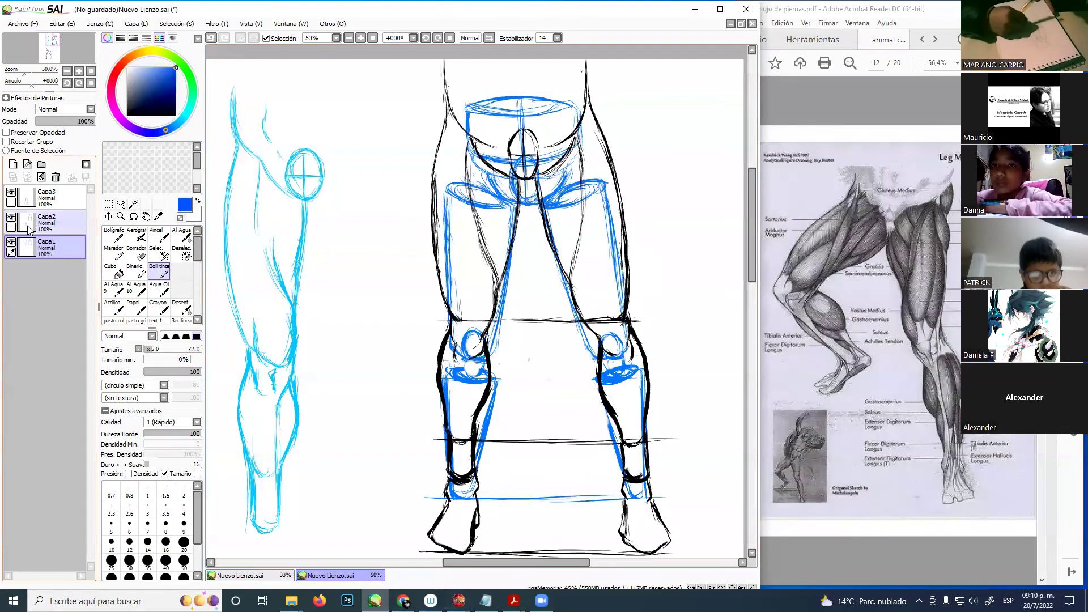
{"action": "left_click_drag", "start_coordinate": [320, 510], "coordinate": [447, 107]}
{"action": "mouse_move", "coordinate": [438, 445]}
{"action": "left_mouse_down"}
{"action": "mouse_move", "coordinate": [419, 290]}
{"action": "mouse_move", "coordinate": [371, 309]}
{"action": "left_mouse_up"}
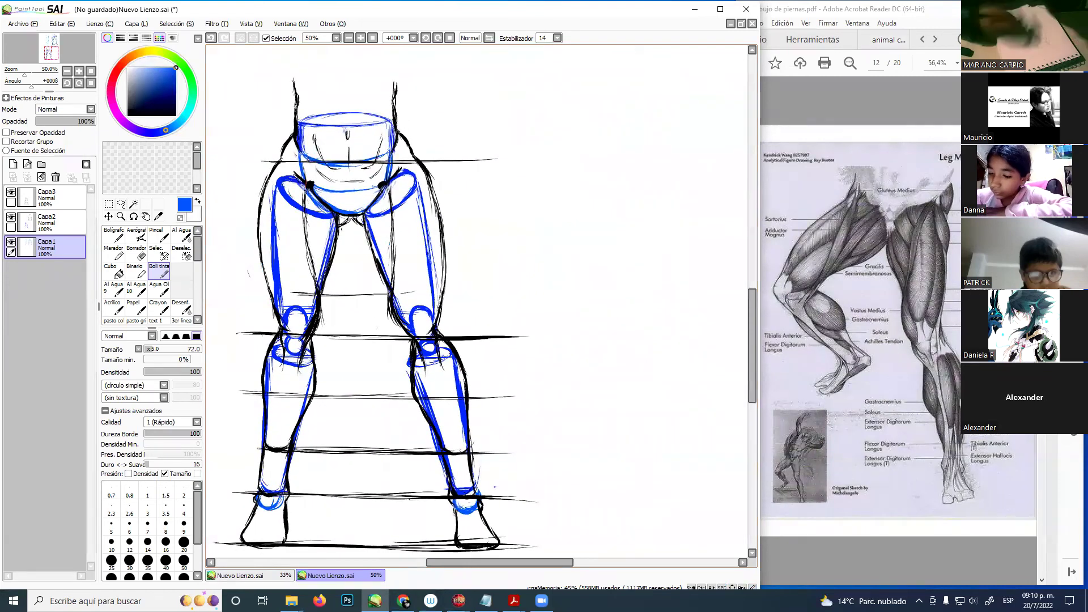
- Narrow the painting window to reveal more of the leg muscle reference PDF, and make Capa3 the active layer
{"action": "key", "text": "alt+Tab"}
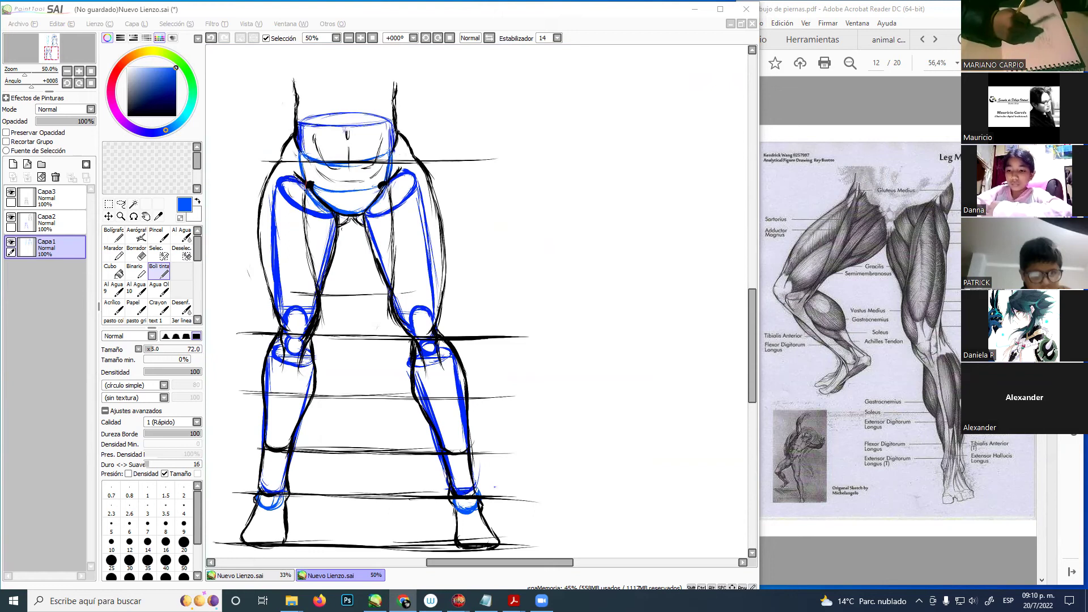
{"action": "left_click", "coordinate": [648, 13]}
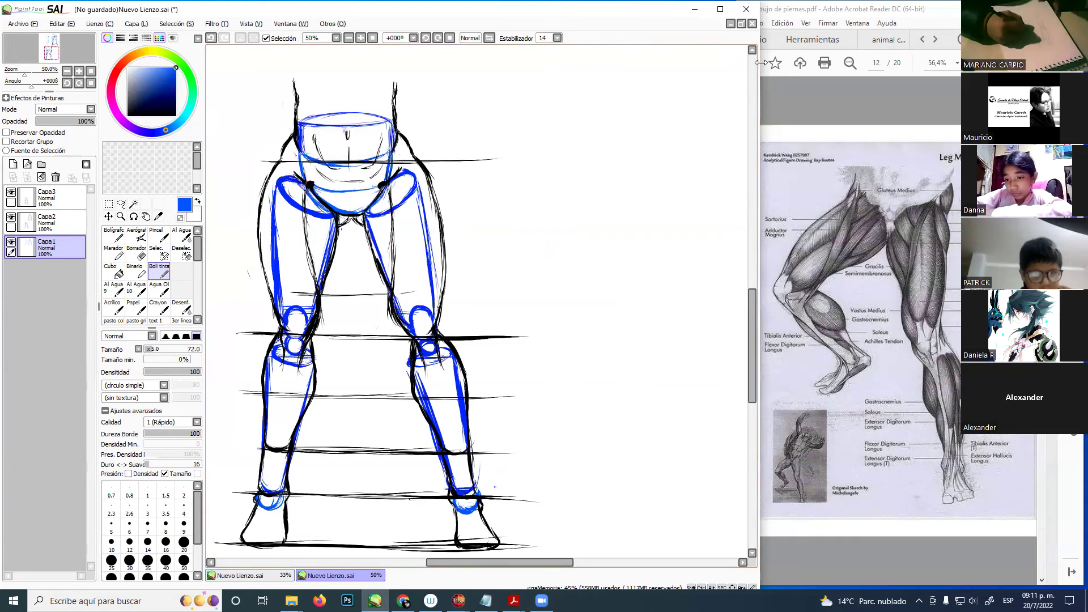
{"action": "left_click_drag", "start_coordinate": [761, 62], "coordinate": [736, 62]}
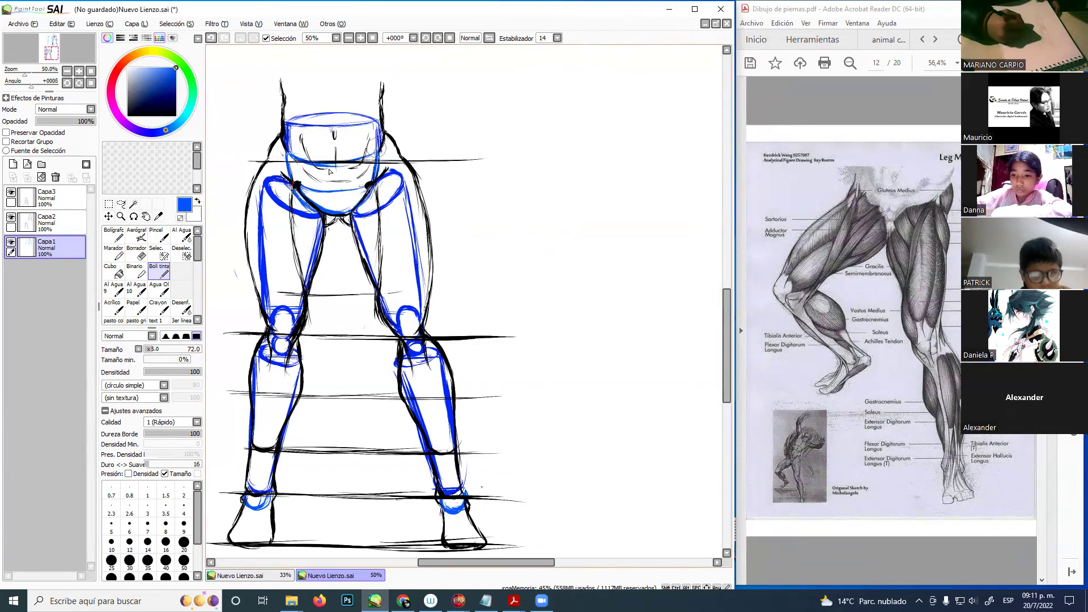
{"action": "left_click", "coordinate": [57, 197]}
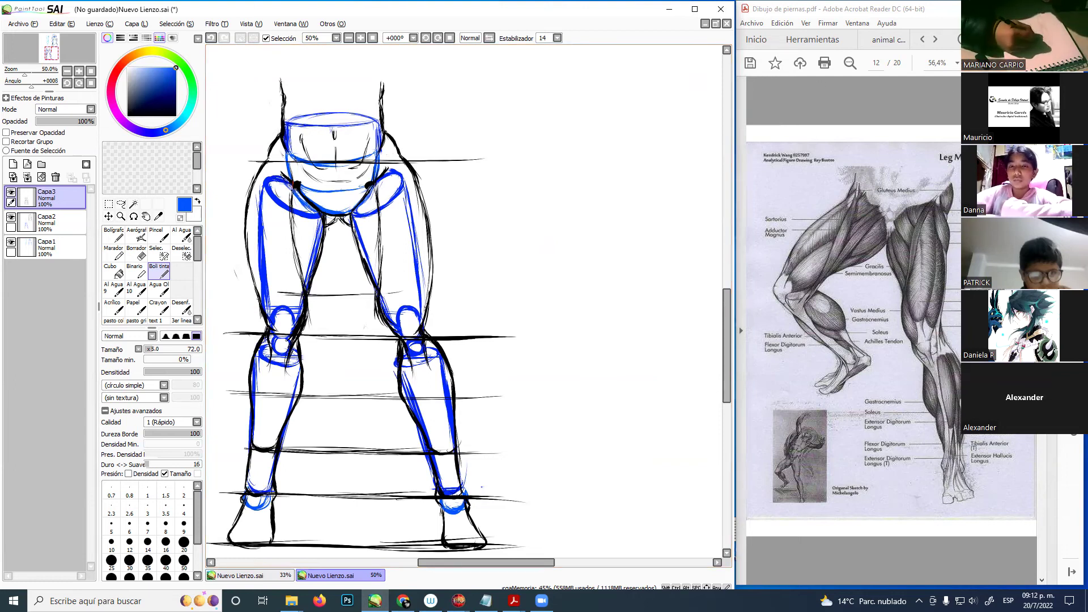
{"action": "left_click", "coordinate": [403, 601]}
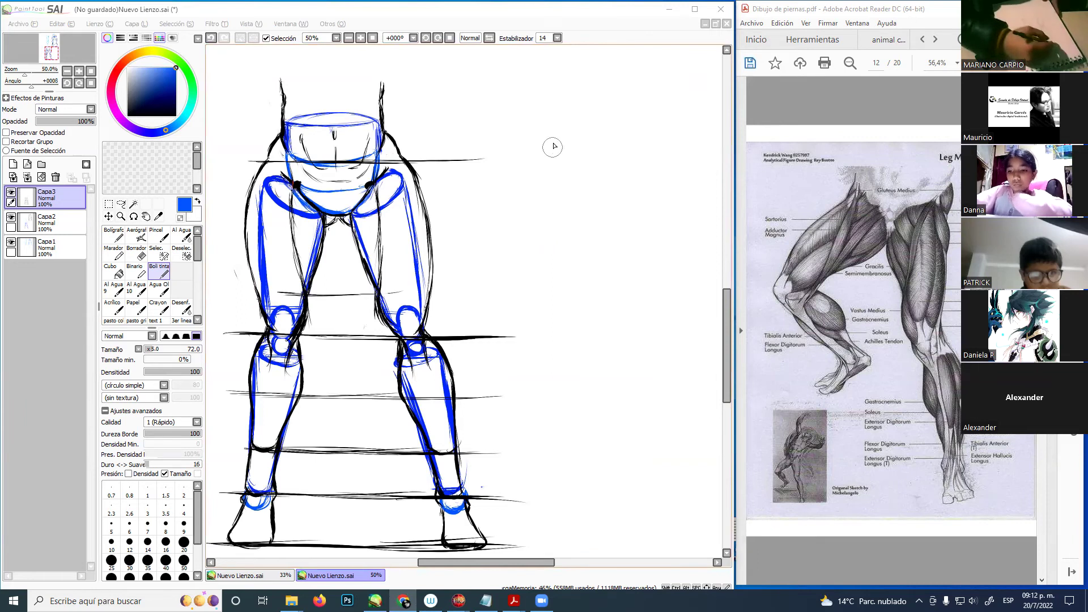
{"action": "left_click", "coordinate": [456, 16]}
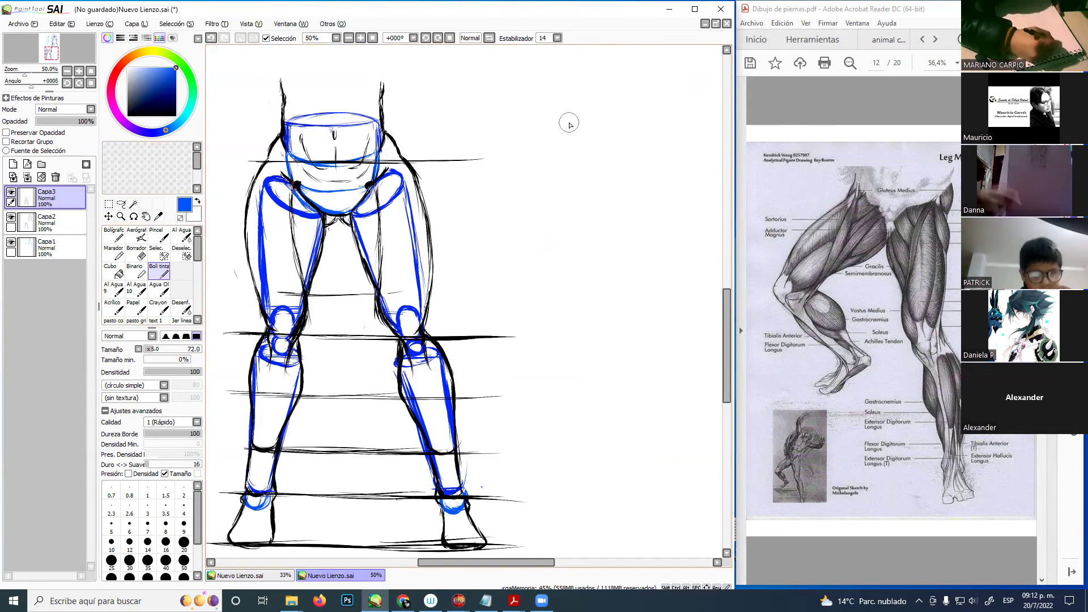
{"action": "left_click", "coordinate": [404, 601]}
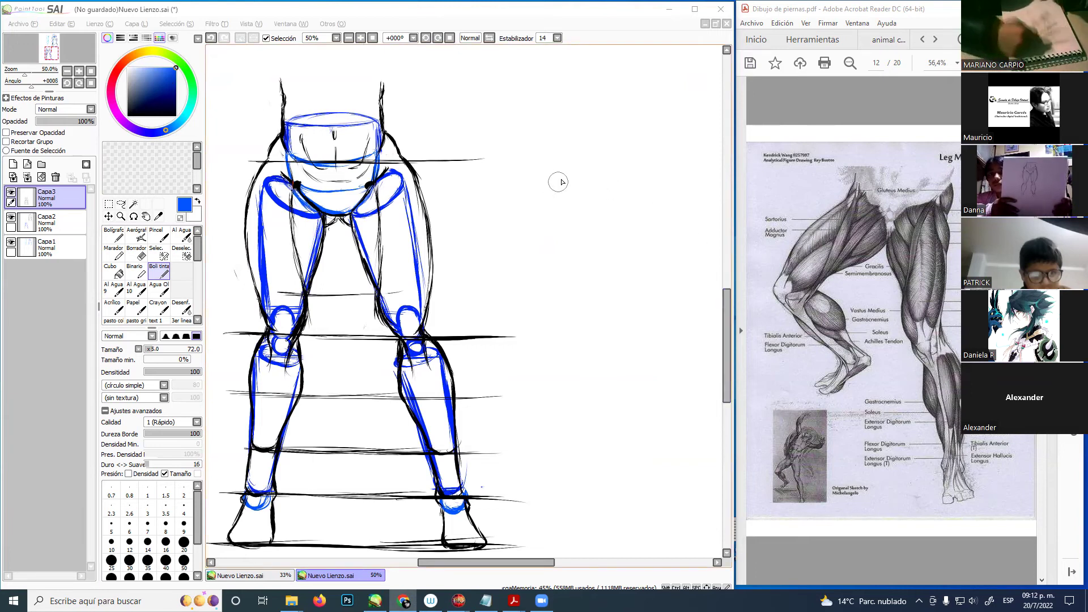
{"action": "left_click", "coordinate": [467, 147]}
- Try a tapered blue leg form with an elliptical top in the empty area beside the front-view legs, and undo it
{"action": "mouse_move", "coordinate": [547, 110]}
{"action": "left_mouse_down"}
{"action": "mouse_move", "coordinate": [533, 151]}
{"action": "mouse_move", "coordinate": [542, 259]}
{"action": "left_mouse_up"}
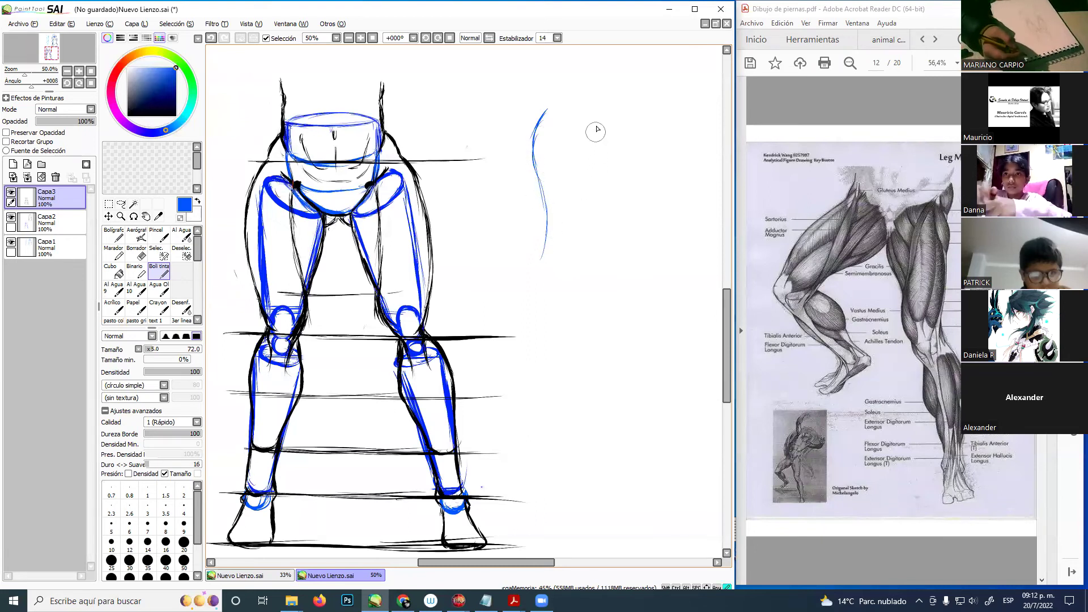
{"action": "mouse_move", "coordinate": [593, 127]}
{"action": "left_mouse_down"}
{"action": "mouse_move", "coordinate": [595, 177]}
{"action": "mouse_move", "coordinate": [570, 277]}
{"action": "left_mouse_up"}
{"action": "mouse_move", "coordinate": [547, 116]}
{"action": "left_mouse_down"}
{"action": "mouse_move", "coordinate": [580, 125]}
{"action": "mouse_move", "coordinate": [593, 116]}
{"action": "mouse_move", "coordinate": [549, 106]}
{"action": "left_mouse_up"}
{"action": "mouse_move", "coordinate": [546, 229]}
{"action": "left_mouse_down"}
{"action": "mouse_move", "coordinate": [543, 269]}
{"action": "mouse_move", "coordinate": [559, 280]}
{"action": "mouse_move", "coordinate": [549, 275]}
{"action": "mouse_move", "coordinate": [572, 274]}
{"action": "left_mouse_up"}
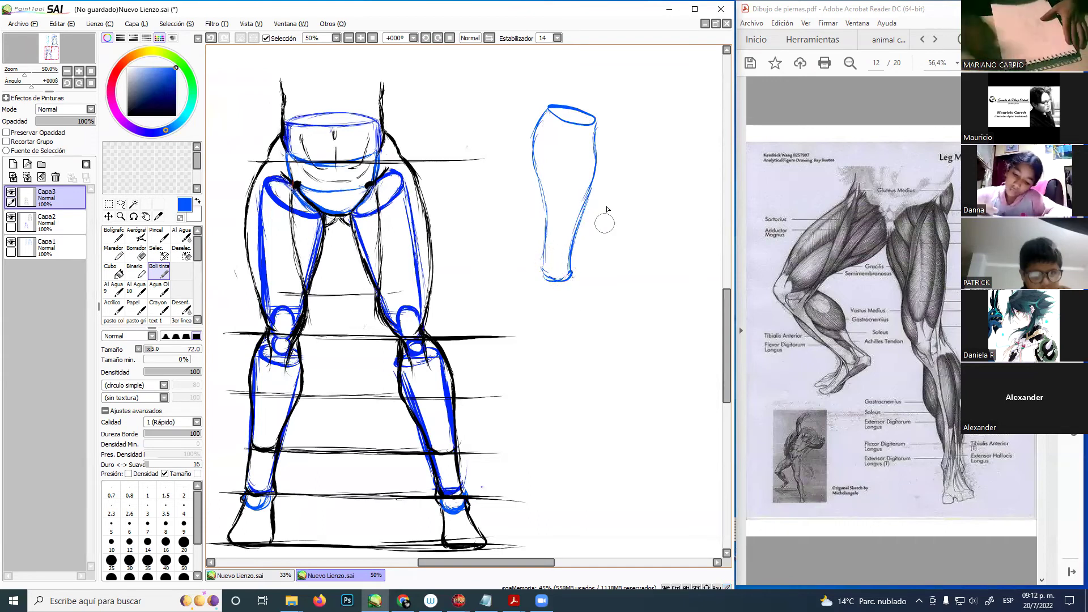
{"action": "key", "text": "ctrl+z"}
{"action": "key", "text": "ctrl+z"}
{"action": "key", "text": "ctrl+z"}
{"action": "key", "text": "ctrl+z"}
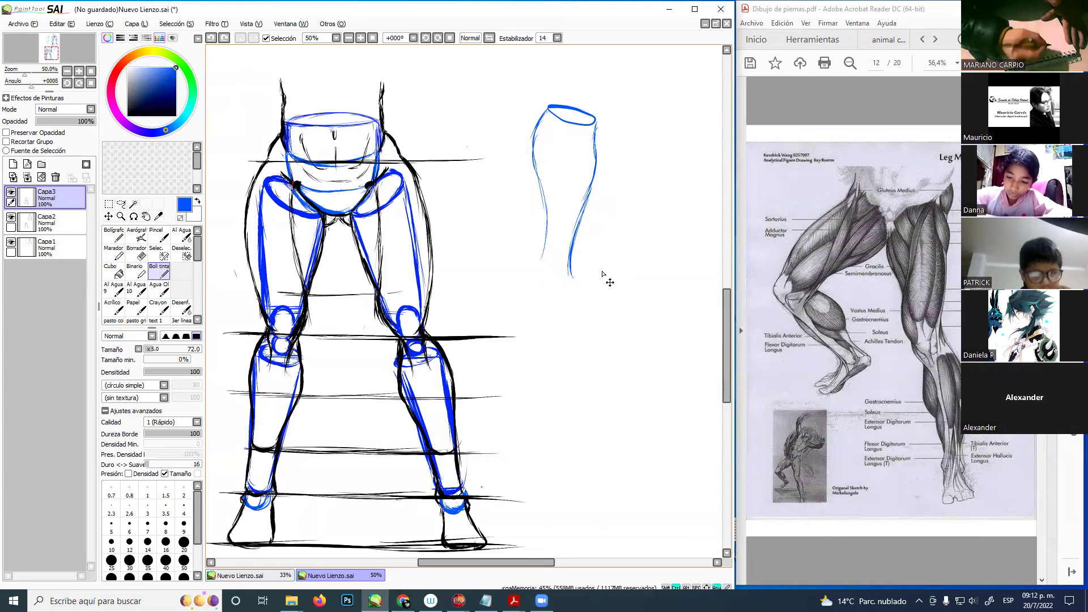
{"action": "key", "text": "ctrl+z"}
{"action": "key", "text": "ctrl+z"}
{"action": "key", "text": "ctrl+z"}
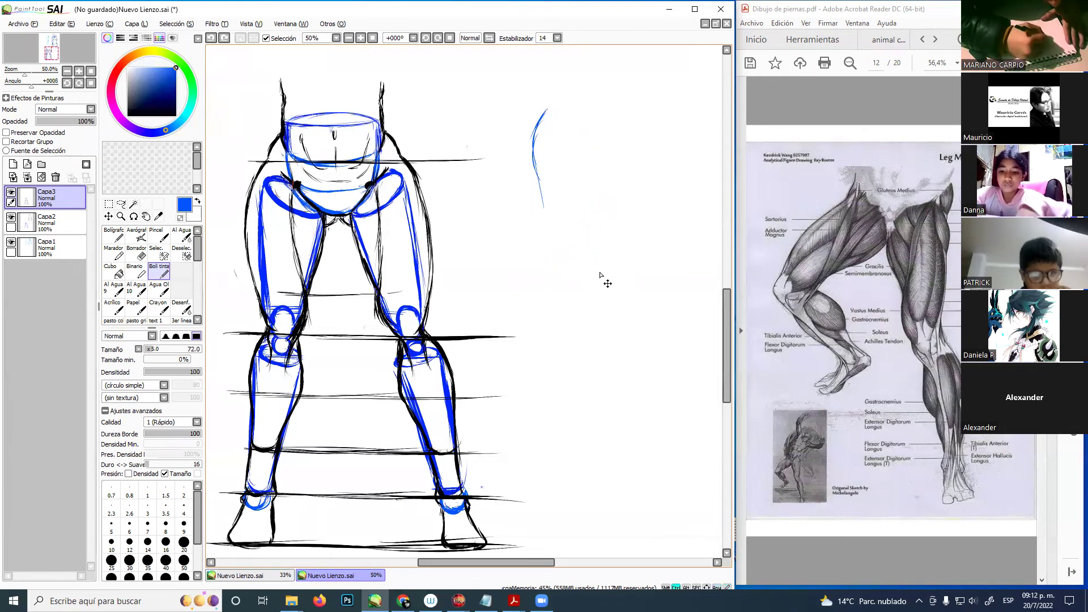
{"action": "key", "text": "ctrl+z"}
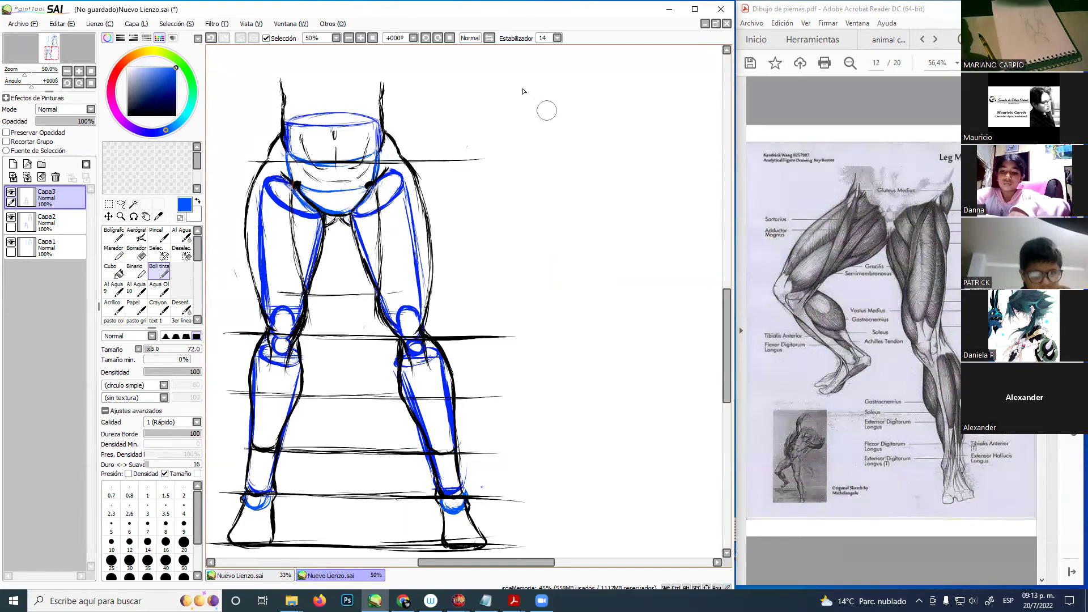
{"action": "mouse_move", "coordinate": [535, 100]}
{"action": "left_mouse_down"}
{"action": "mouse_move", "coordinate": [575, 126]}
{"action": "mouse_move", "coordinate": [529, 94]}
{"action": "mouse_move", "coordinate": [520, 118]}
{"action": "mouse_move", "coordinate": [527, 94]}
{"action": "mouse_move", "coordinate": [520, 171]}
{"action": "left_mouse_up"}
{"action": "key", "text": "ctrl+z"}
{"action": "key", "text": "ctrl+z"}
{"action": "key", "text": "ctrl+z"}
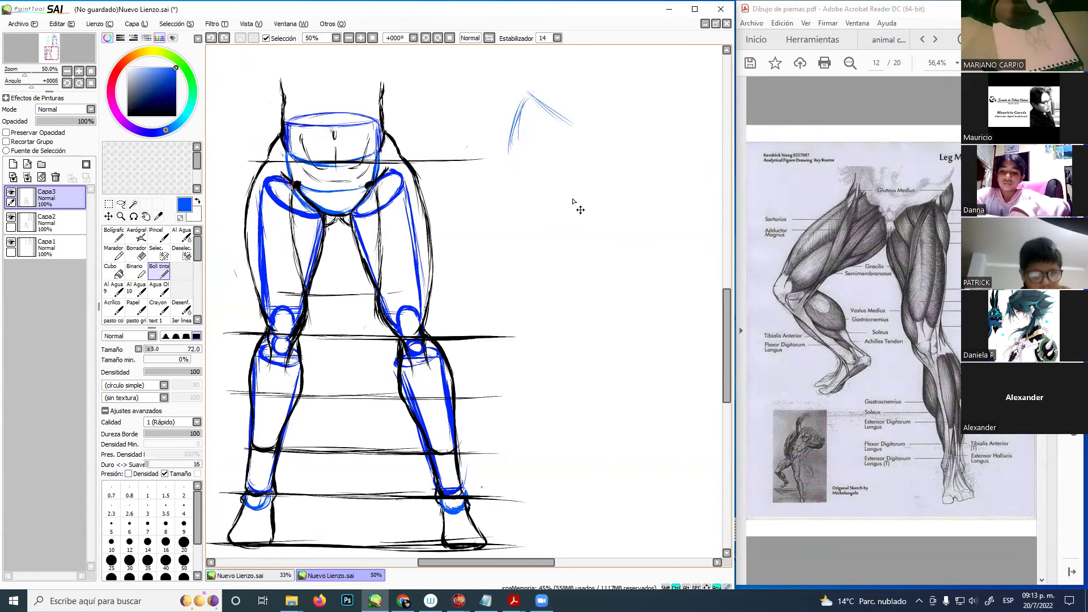
{"action": "key", "text": "ctrl+z"}
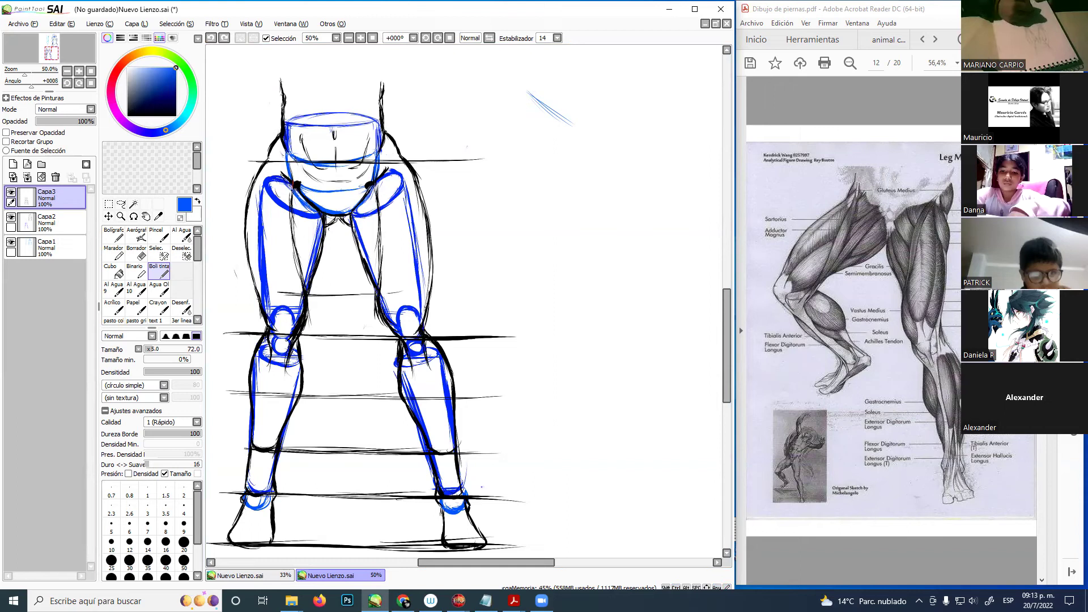
{"action": "left_click", "coordinate": [404, 601]}
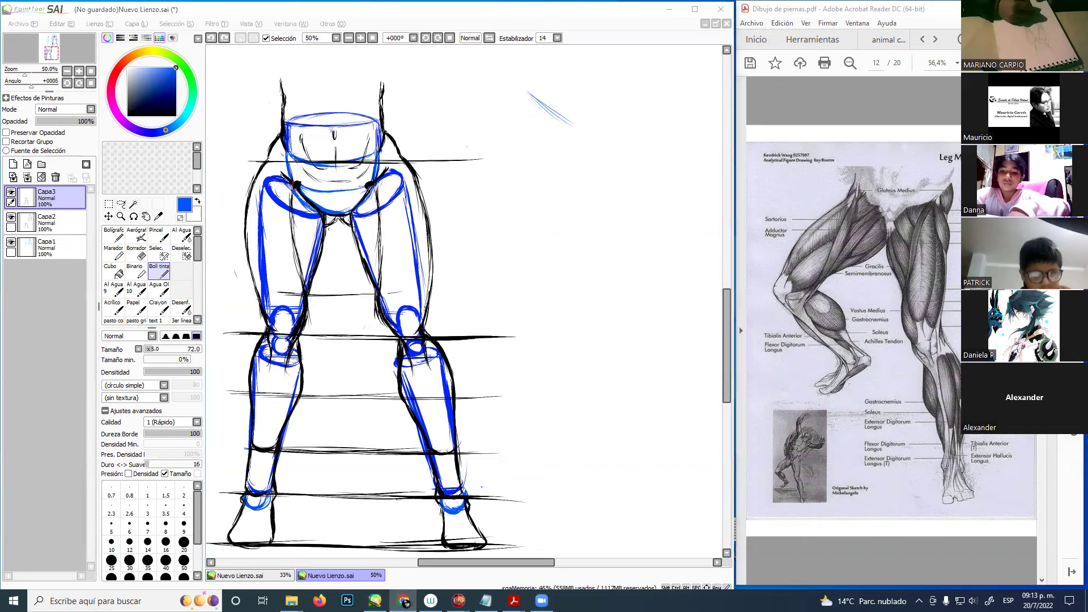
{"action": "left_click", "coordinate": [476, 165]}
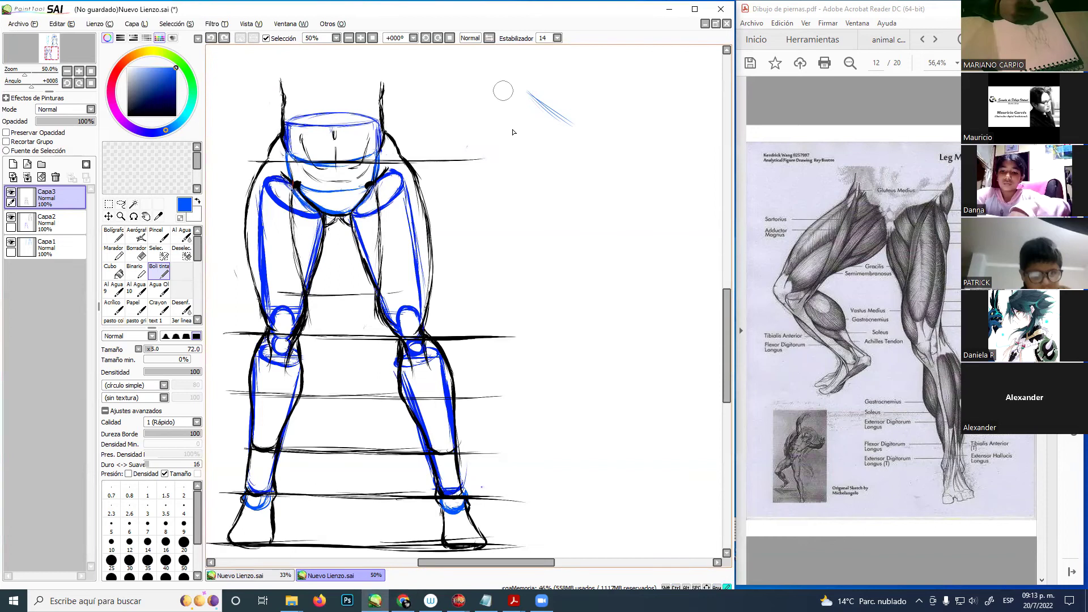
{"action": "key", "text": "e"}
{"action": "left_click_drag", "start_coordinate": [568, 108], "coordinate": [558, 125]}
{"action": "left_click", "coordinate": [159, 271]}
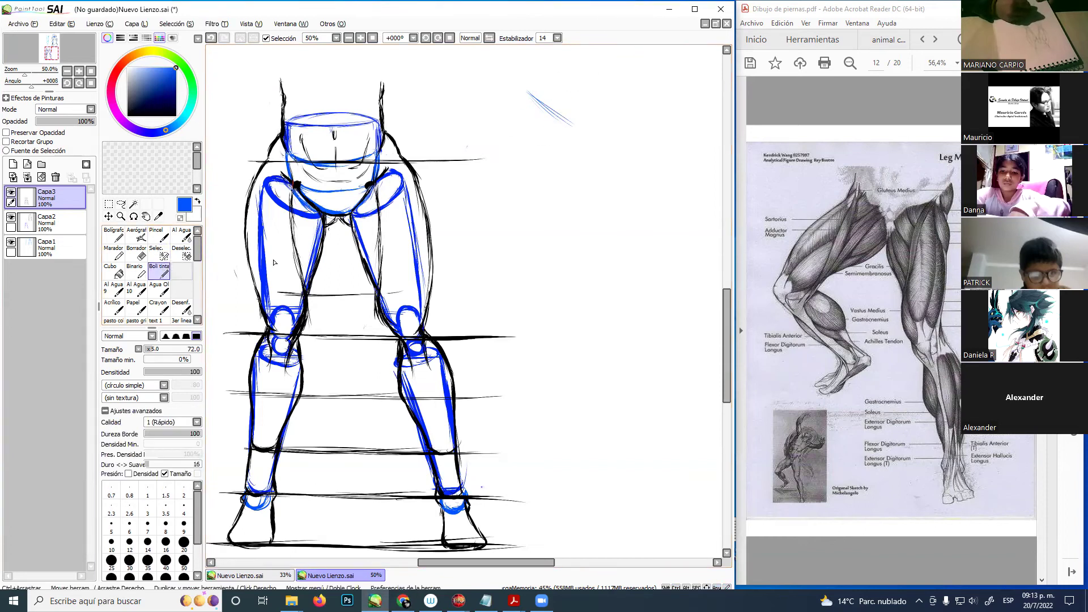
{"action": "key", "text": "ctrl+z"}
- In orange on Capa3, place three dots beside the legs and join them with straight lines into a downward-pointing triangle
{"action": "key", "text": "x"}
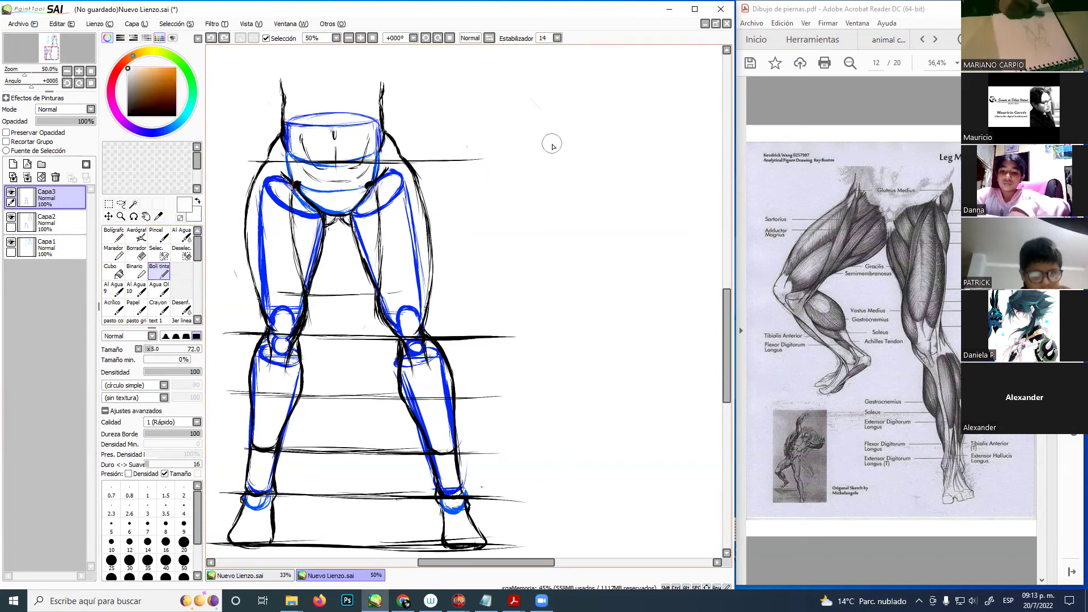
{"action": "left_click", "coordinate": [176, 70]}
{"action": "left_click", "coordinate": [563, 143]}
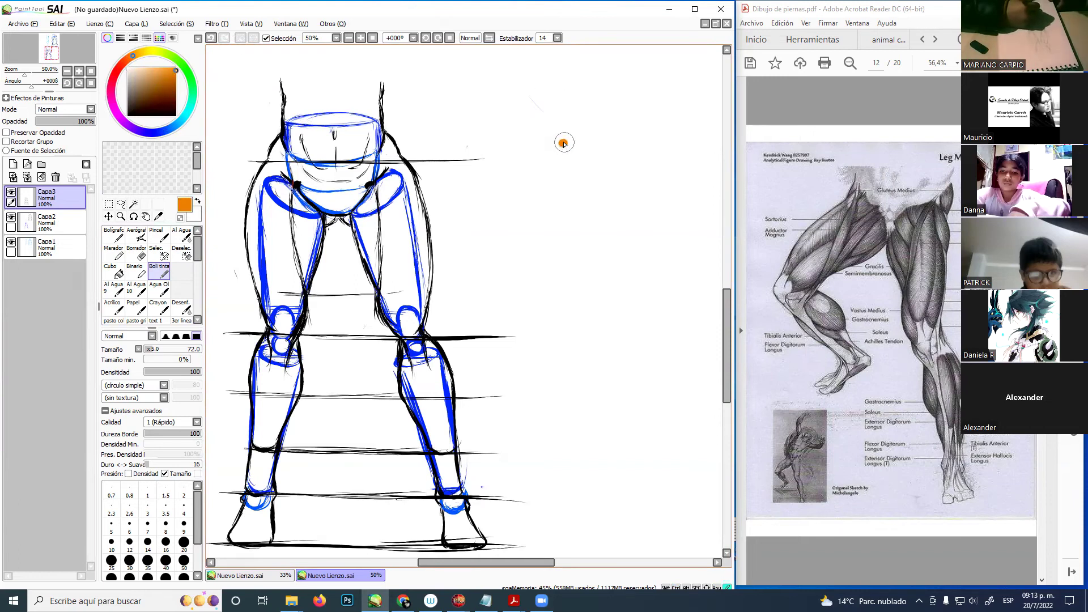
{"action": "left_click", "coordinate": [624, 143]}
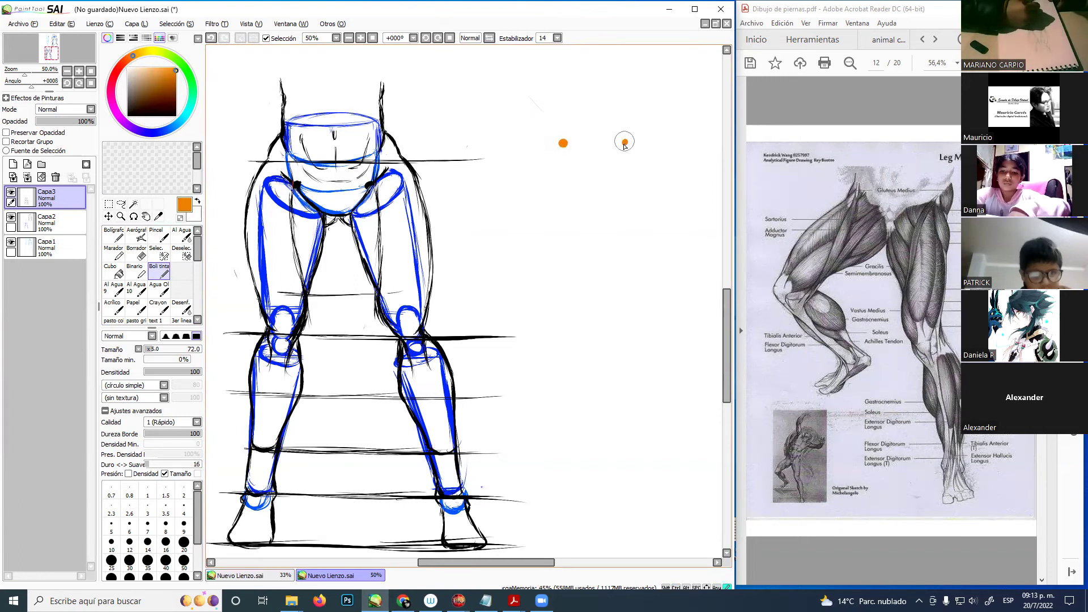
{"action": "left_click", "coordinate": [592, 170]}
{"action": "key", "text": "ctrl+z"}
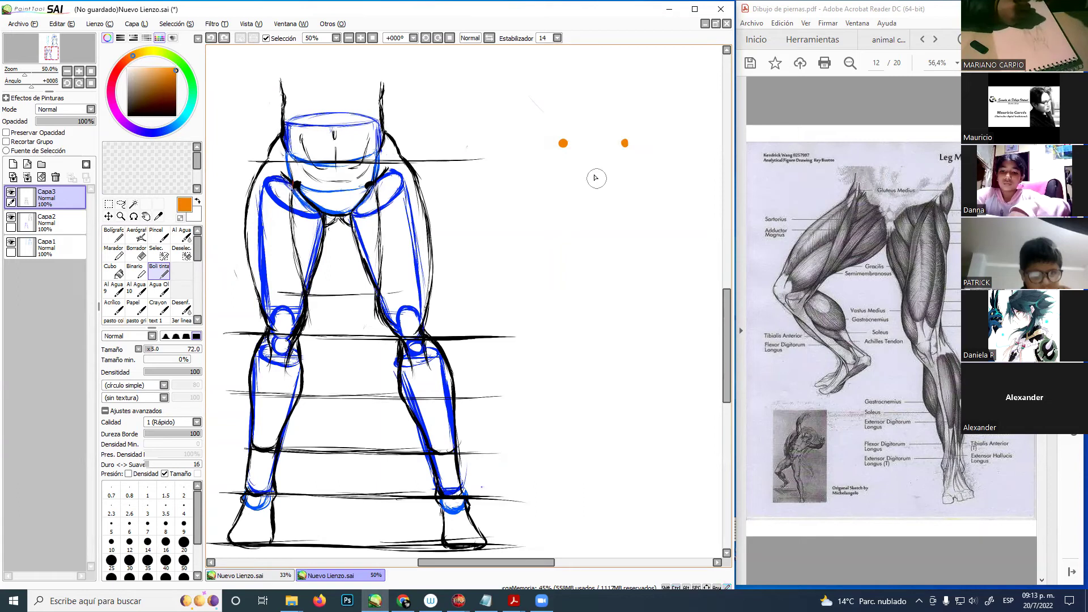
{"action": "left_click", "coordinate": [595, 175]}
{"action": "left_click", "coordinate": [563, 144], "text": "shift"}
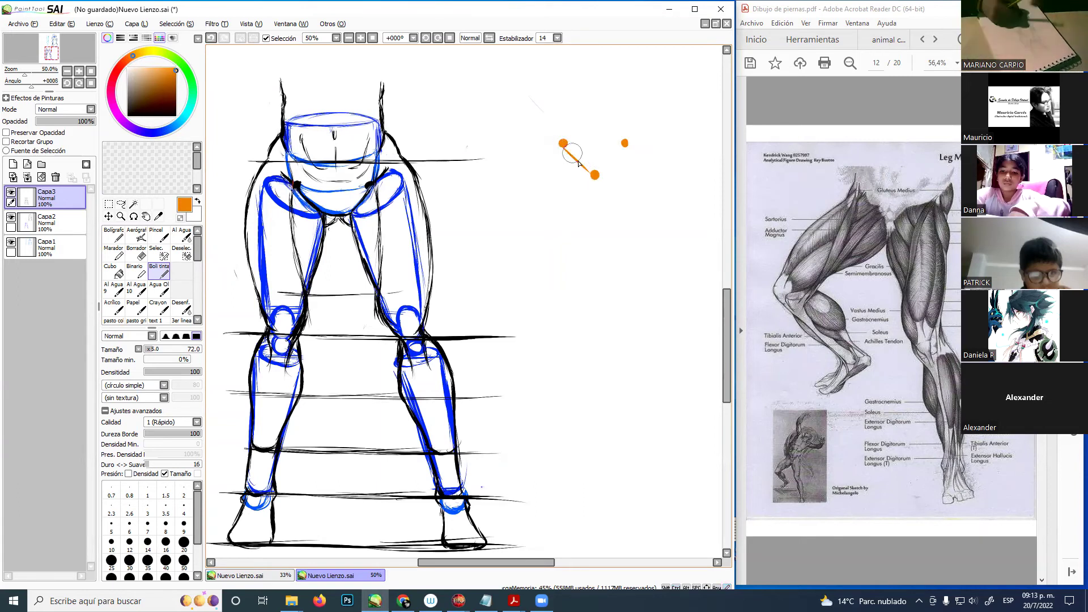
{"action": "left_click", "coordinate": [624, 144], "text": "shift"}
{"action": "left_click", "coordinate": [625, 144], "text": "shift"}
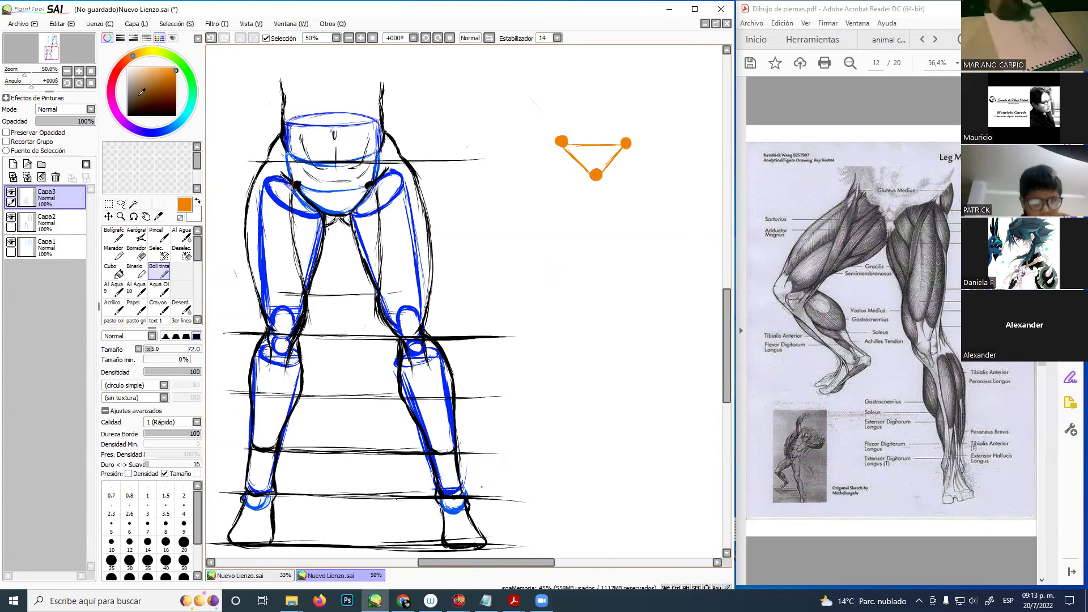
- Set the drawing colour back to blue and add a new layer above Capa3 with its blending mode set to Multiplicar
{"action": "left_click", "coordinate": [159, 131]}
{"action": "left_click", "coordinate": [176, 68]}
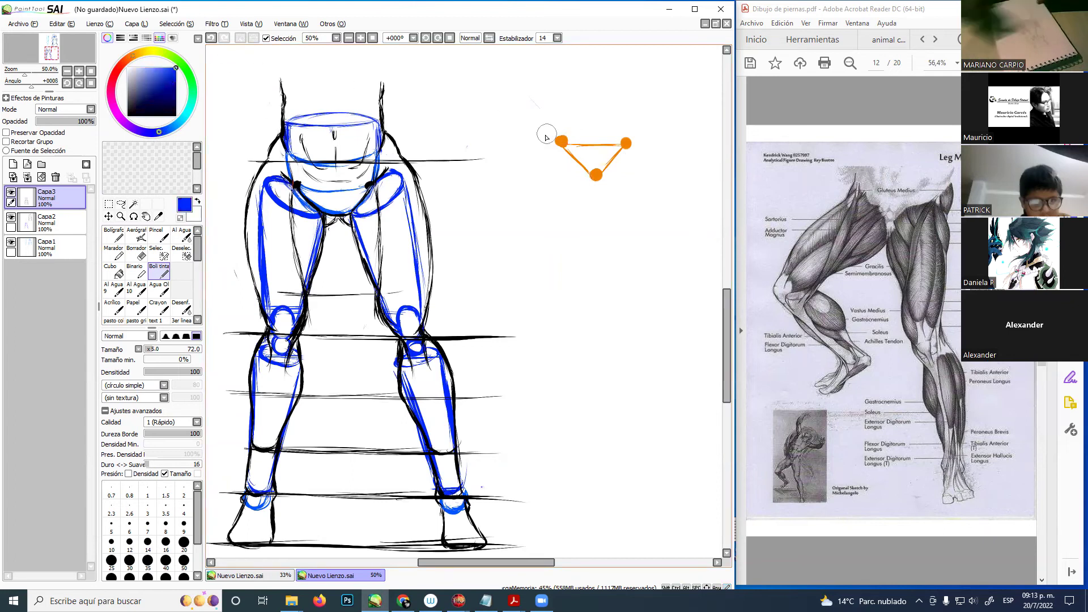
{"action": "left_click_drag", "start_coordinate": [559, 141], "coordinate": [544, 130]}
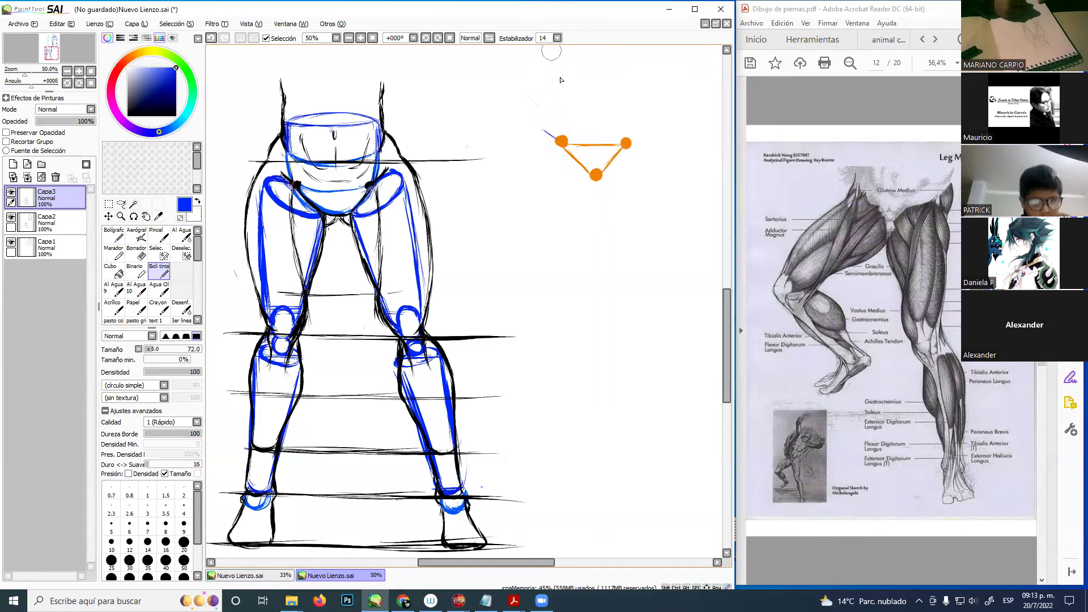
{"action": "key", "text": "ctrl+z"}
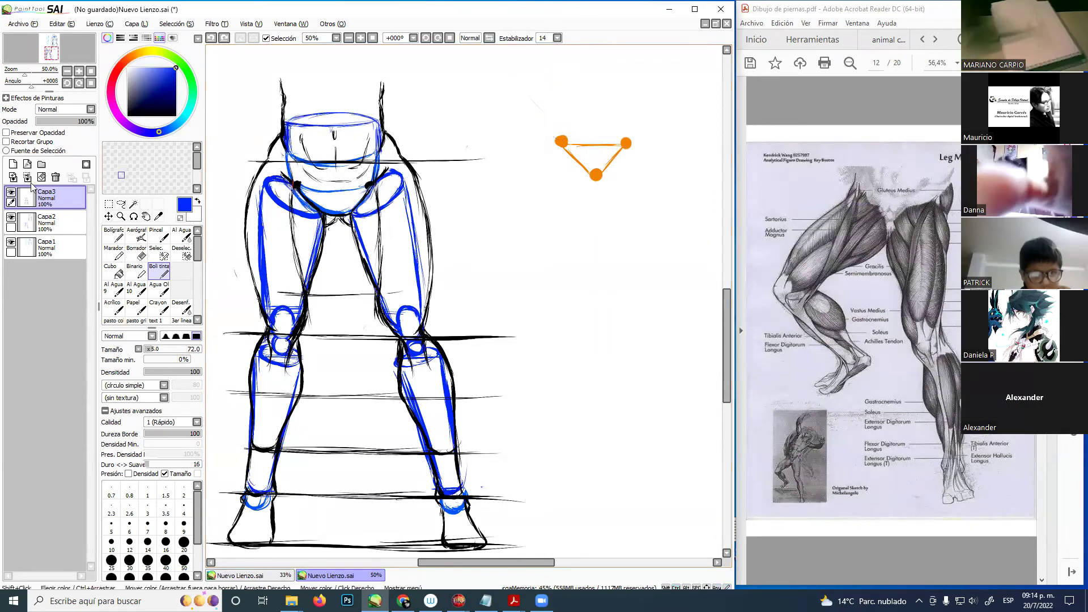
{"action": "left_click", "coordinate": [12, 164]}
{"action": "left_click", "coordinate": [90, 109]}
{"action": "left_click", "coordinate": [57, 127]}
- In blue around the orange triangle, draw a tapered pelvis block with a faceted top, and add a curved hip stroke on each side
{"action": "left_click_drag", "start_coordinate": [545, 142], "coordinate": [641, 145]}
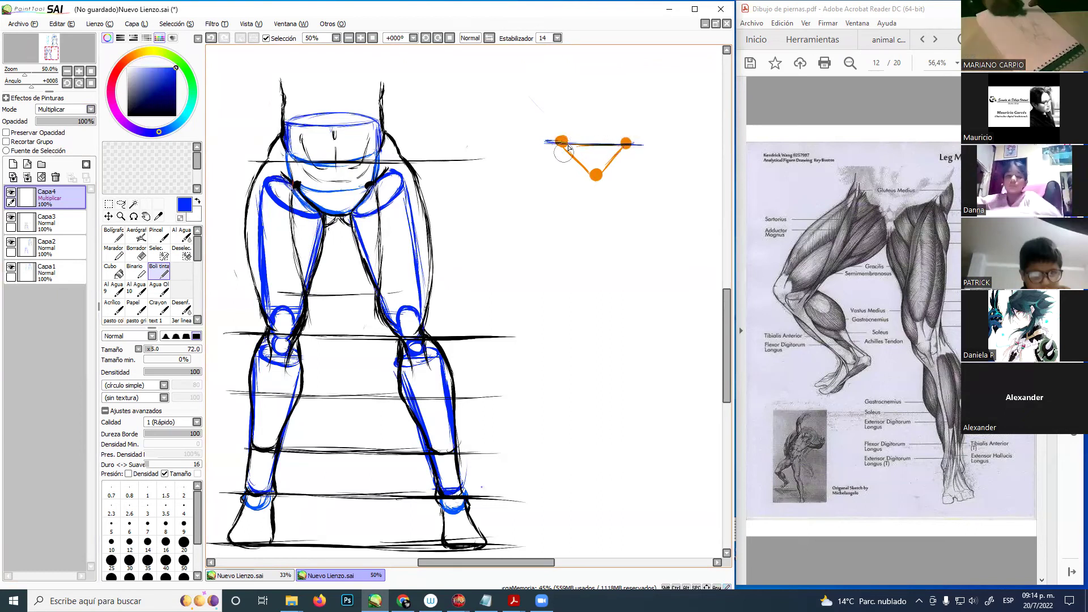
{"action": "mouse_move", "coordinate": [547, 145]}
{"action": "left_mouse_down"}
{"action": "mouse_move", "coordinate": [568, 175]}
{"action": "mouse_move", "coordinate": [598, 181]}
{"action": "mouse_move", "coordinate": [574, 179]}
{"action": "mouse_move", "coordinate": [628, 179]}
{"action": "mouse_move", "coordinate": [567, 177]}
{"action": "mouse_move", "coordinate": [630, 176]}
{"action": "mouse_move", "coordinate": [645, 145]}
{"action": "left_mouse_up"}
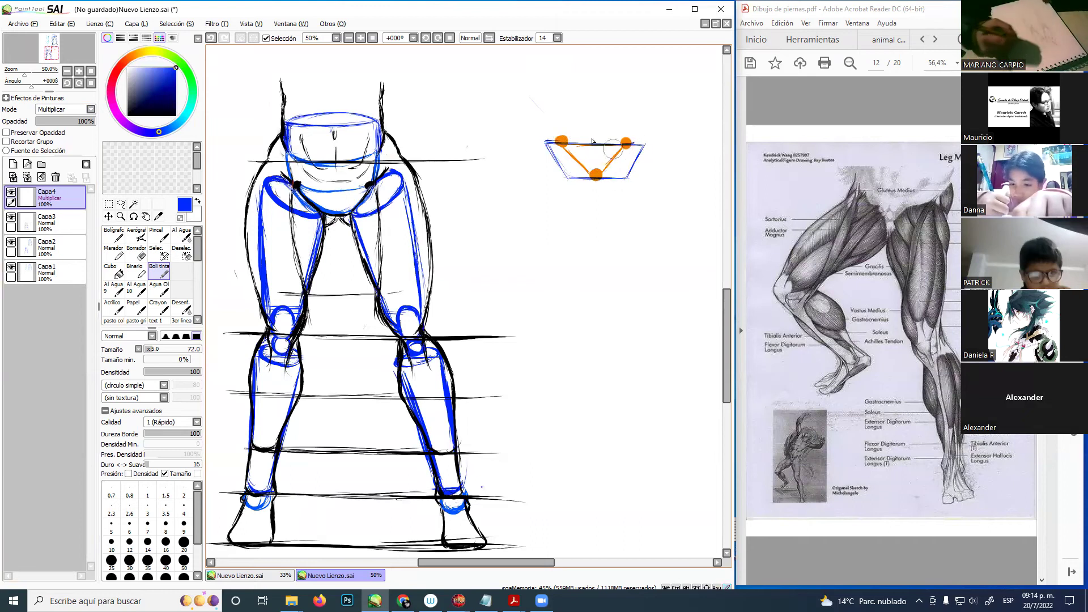
{"action": "mouse_move", "coordinate": [547, 142]}
{"action": "left_mouse_down"}
{"action": "mouse_move", "coordinate": [621, 124]}
{"action": "mouse_move", "coordinate": [640, 139]}
{"action": "mouse_move", "coordinate": [628, 123]}
{"action": "mouse_move", "coordinate": [646, 155]}
{"action": "left_mouse_up"}
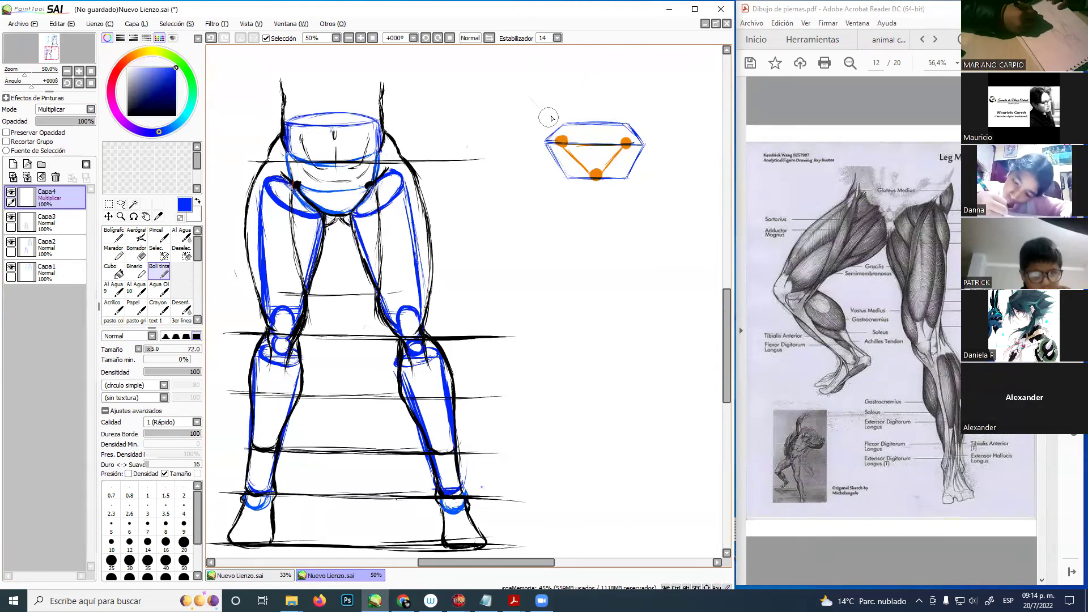
{"action": "left_click_drag", "start_coordinate": [552, 115], "coordinate": [543, 135]}
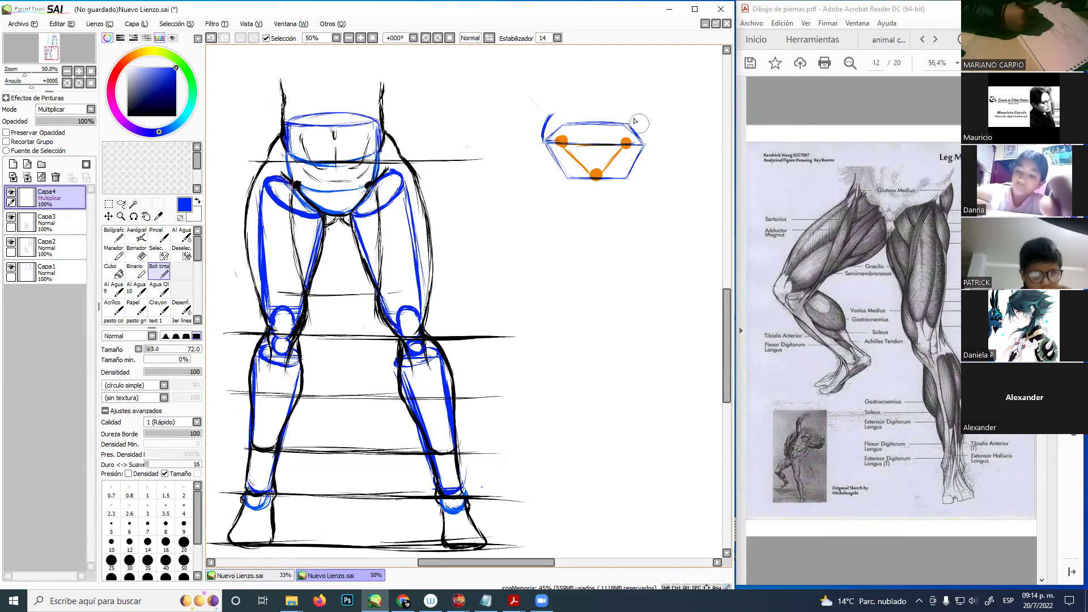
{"action": "left_click_drag", "start_coordinate": [636, 115], "coordinate": [645, 145]}
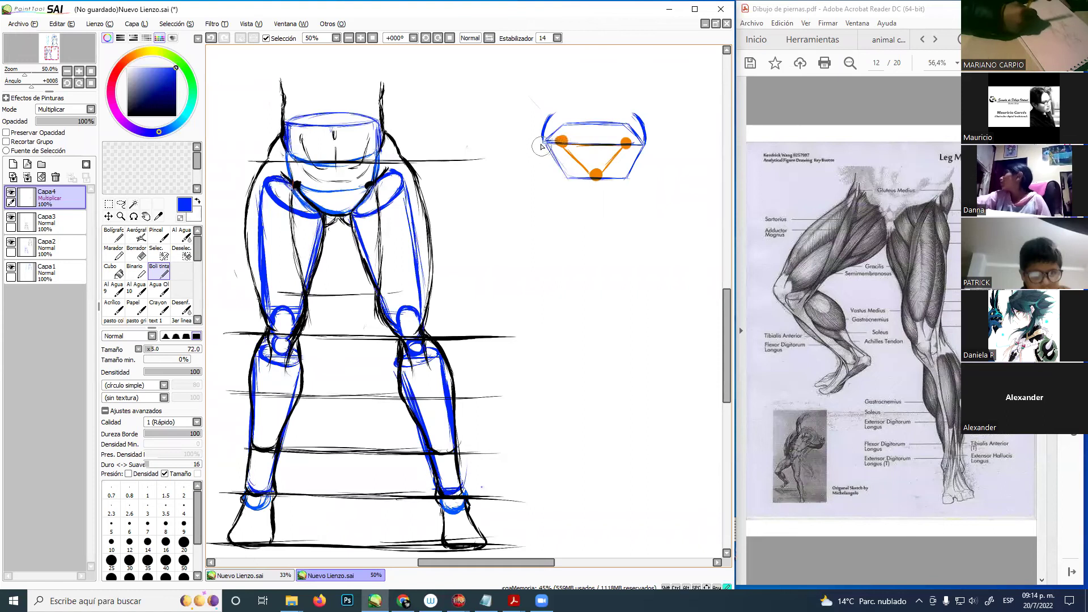
- In blue, draw a tapered, inward-curving thigh with a rounded end below the near hip of the pelvis block, and thicken its outlines
{"action": "mouse_move", "coordinate": [544, 142]}
{"action": "left_mouse_down"}
{"action": "mouse_move", "coordinate": [533, 179]}
{"action": "mouse_move", "coordinate": [544, 221]}
{"action": "mouse_move", "coordinate": [541, 162]}
{"action": "mouse_move", "coordinate": [552, 227]}
{"action": "mouse_move", "coordinate": [536, 190]}
{"action": "mouse_move", "coordinate": [562, 254]}
{"action": "mouse_move", "coordinate": [540, 218]}
{"action": "mouse_move", "coordinate": [573, 290]}
{"action": "left_mouse_up"}
{"action": "left_click_drag", "start_coordinate": [560, 252], "coordinate": [571, 298]}
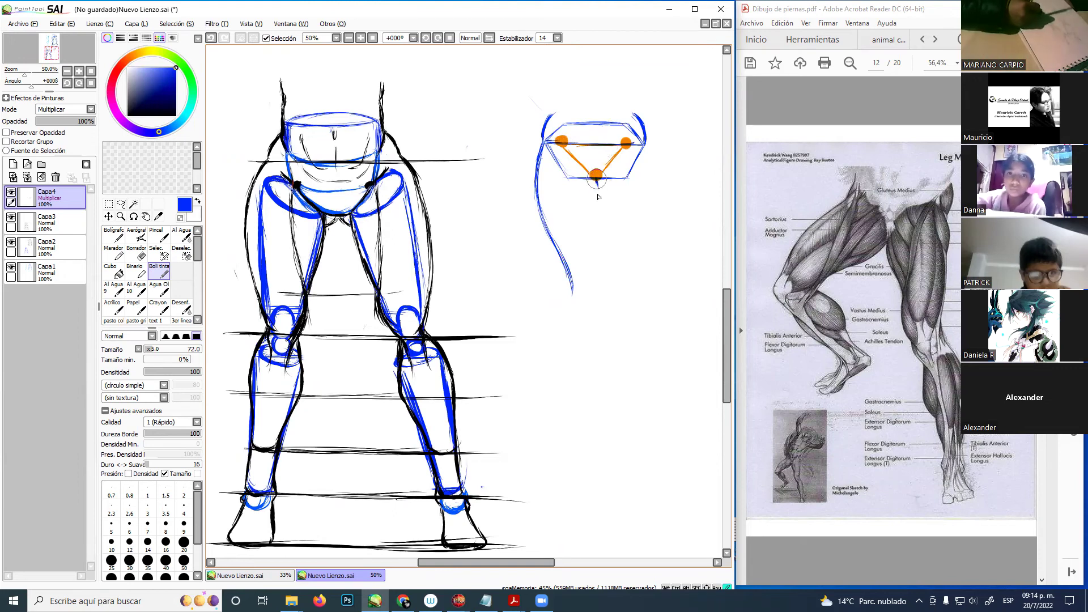
{"action": "mouse_move", "coordinate": [596, 177]}
{"action": "left_mouse_down"}
{"action": "mouse_move", "coordinate": [596, 183]}
{"action": "mouse_move", "coordinate": [592, 231]}
{"action": "left_mouse_up"}
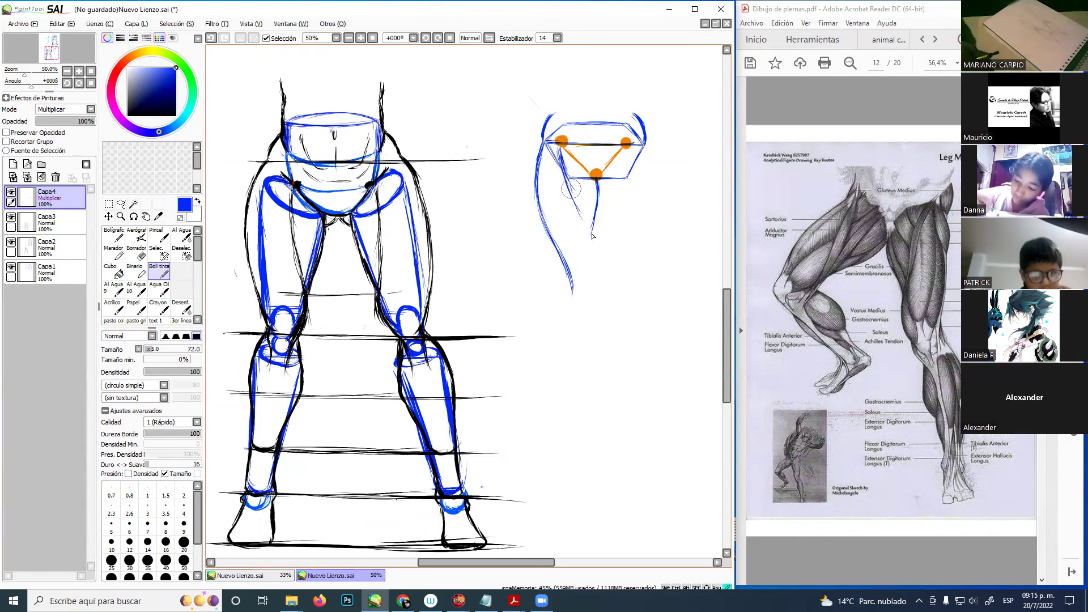
{"action": "left_click_drag", "start_coordinate": [593, 237], "coordinate": [600, 289]}
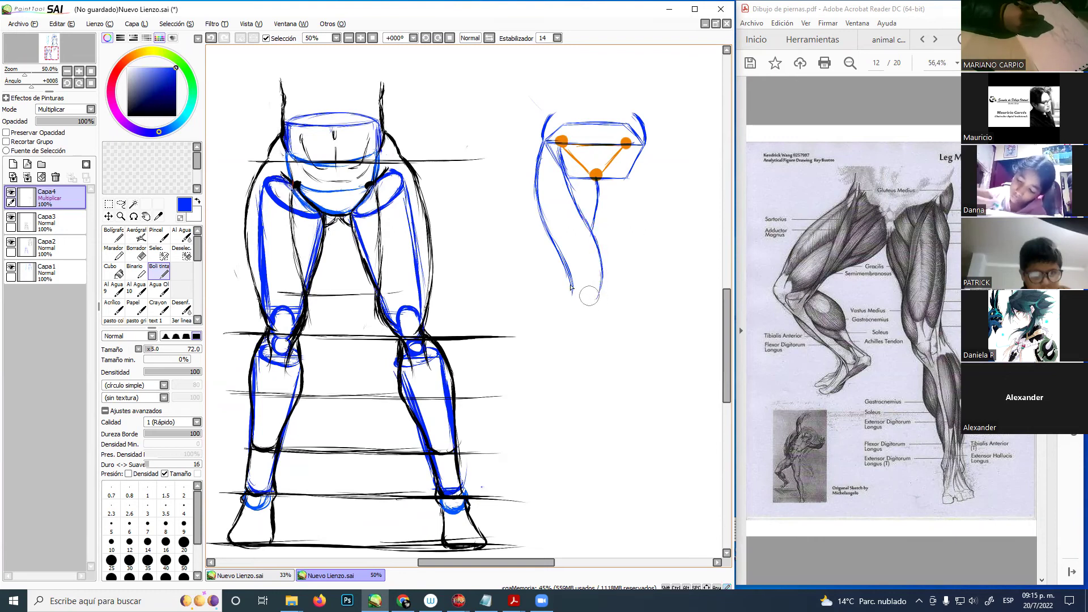
{"action": "mouse_move", "coordinate": [562, 255]}
{"action": "left_mouse_down"}
{"action": "mouse_move", "coordinate": [582, 297]}
{"action": "mouse_move", "coordinate": [575, 291]}
{"action": "mouse_move", "coordinate": [586, 299]}
{"action": "mouse_move", "coordinate": [595, 264]}
{"action": "left_mouse_up"}
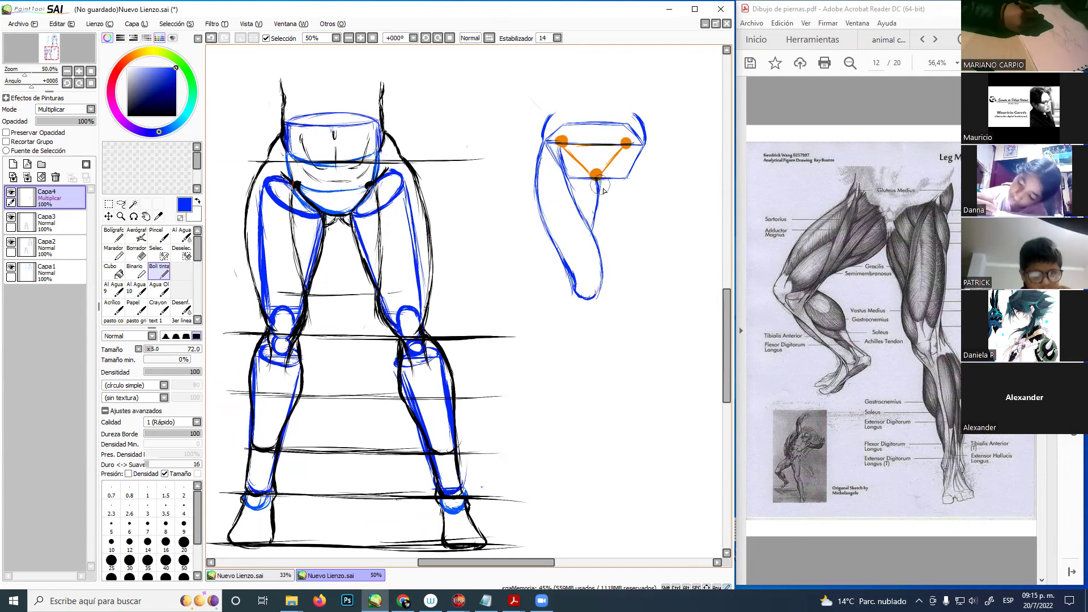
{"action": "left_click_drag", "start_coordinate": [600, 180], "coordinate": [592, 230]}
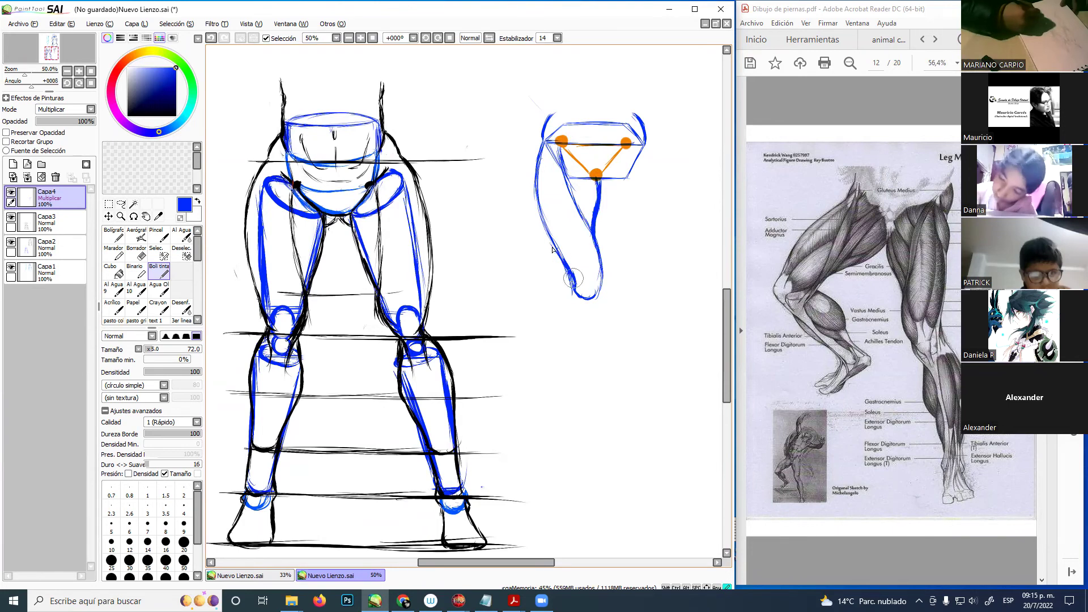
{"action": "mouse_move", "coordinate": [549, 234]}
{"action": "left_mouse_down"}
{"action": "mouse_move", "coordinate": [534, 181]}
{"action": "mouse_move", "coordinate": [536, 216]}
{"action": "mouse_move", "coordinate": [536, 173]}
{"action": "left_mouse_up"}
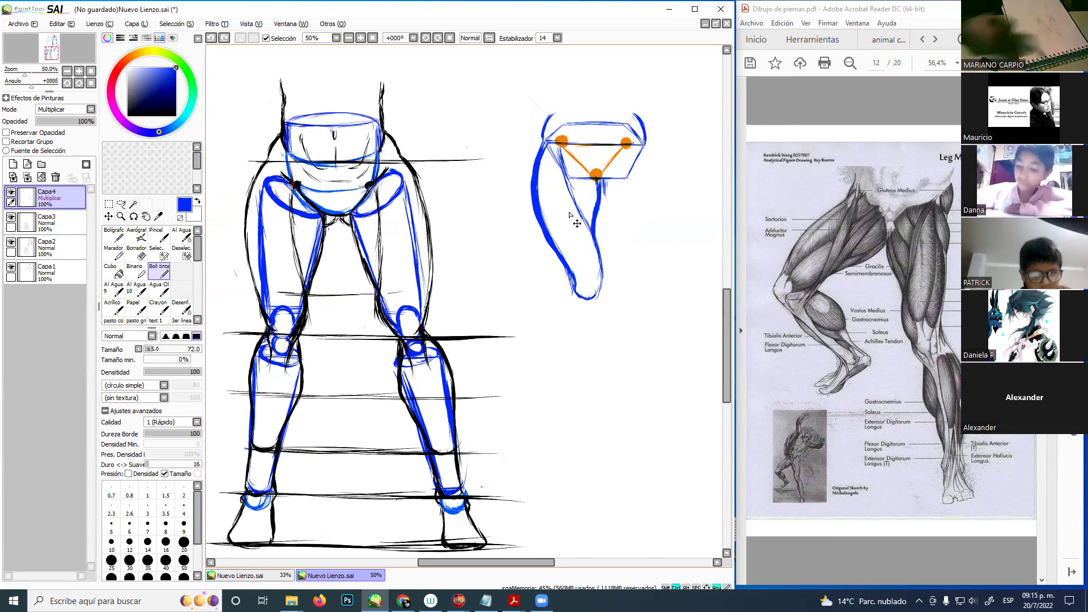
- Erase the blue pelvis study, delete the Capa4 layer, and erase the orange triangle from Capa3
{"action": "key", "text": "e"}
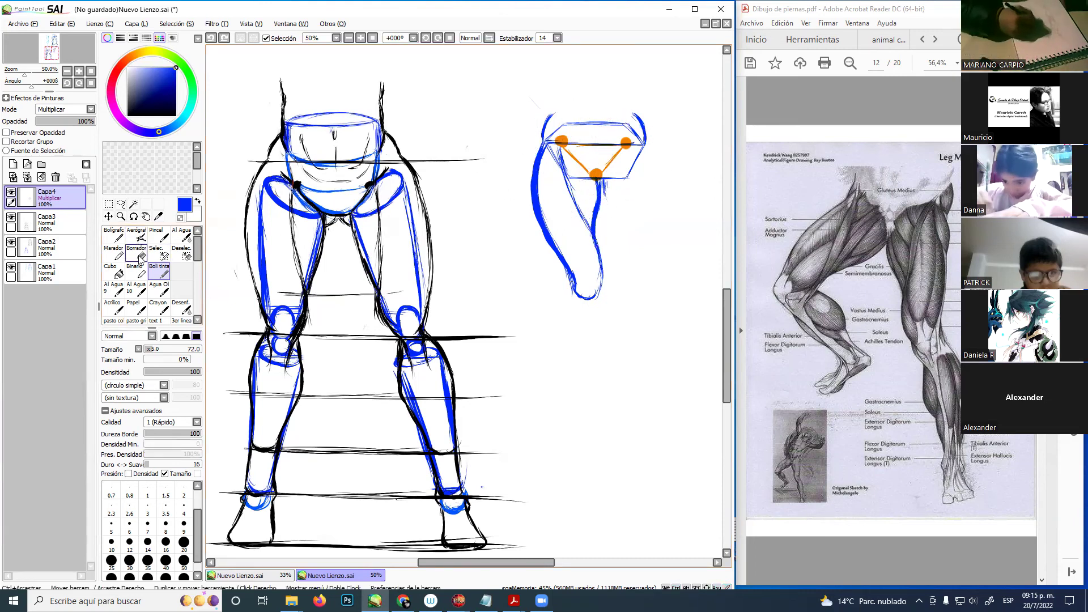
{"action": "mouse_move", "coordinate": [589, 167]}
{"action": "left_mouse_down"}
{"action": "mouse_move", "coordinate": [617, 128]}
{"action": "mouse_move", "coordinate": [578, 170]}
{"action": "mouse_move", "coordinate": [591, 188]}
{"action": "mouse_move", "coordinate": [597, 297]}
{"action": "left_mouse_up"}
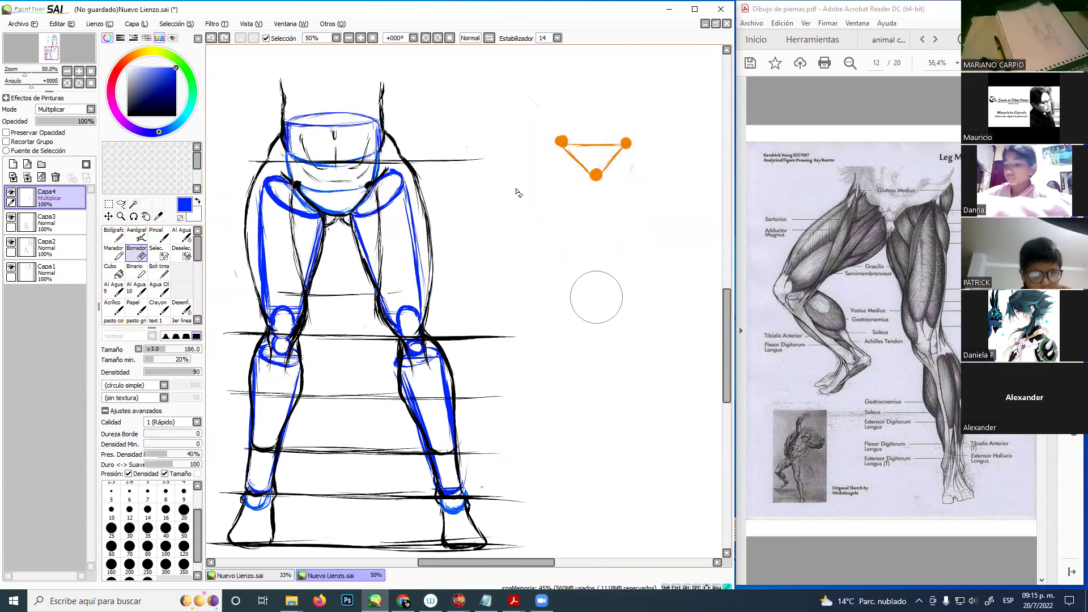
{"action": "left_click", "coordinate": [56, 178]}
{"action": "left_click", "coordinate": [55, 178]}
{"action": "key", "text": "ctrl+z"}
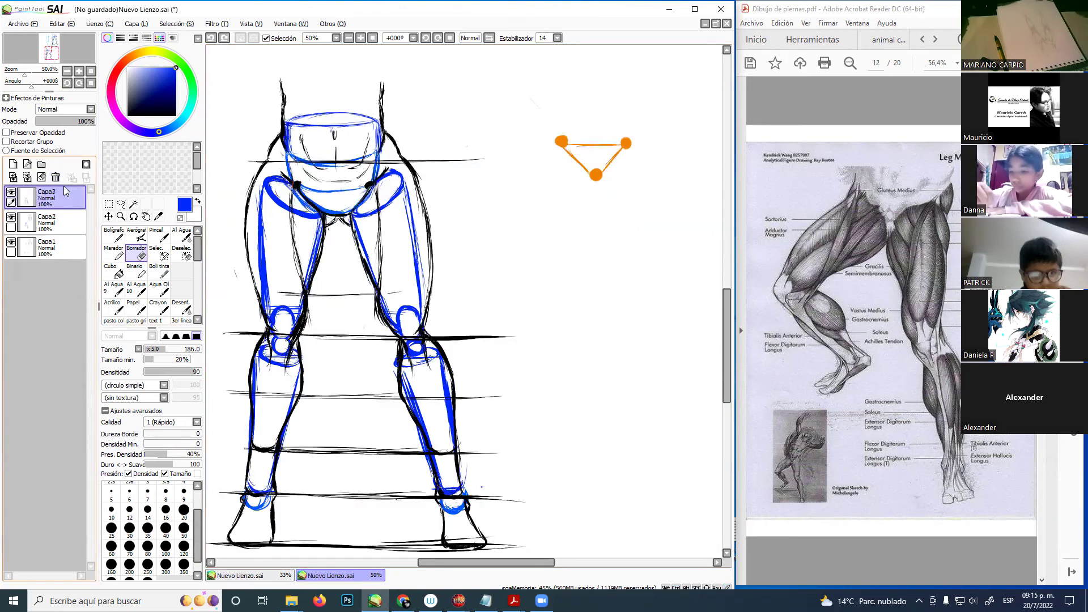
{"action": "left_click", "coordinate": [136, 252]}
{"action": "mouse_move", "coordinate": [567, 173]}
{"action": "left_mouse_down"}
{"action": "mouse_move", "coordinate": [555, 146]}
{"action": "mouse_move", "coordinate": [576, 170]}
{"action": "mouse_move", "coordinate": [625, 143]}
{"action": "left_mouse_up"}
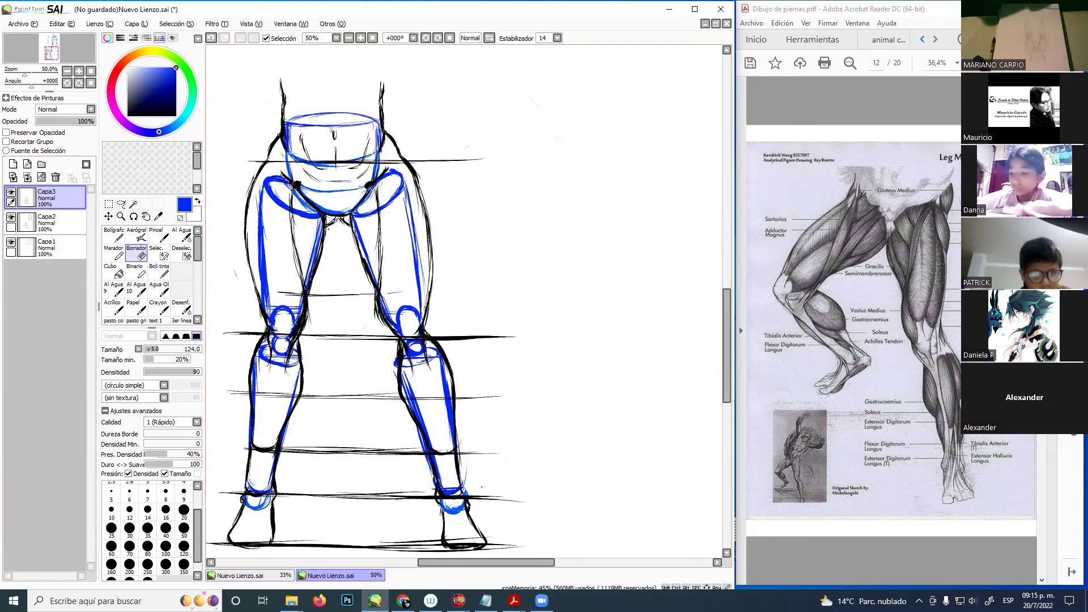
- With the Boli tinta brush in blue, draw a tilted rectangular pelvis block on Capa3 in the empty area beside the legs
{"action": "key", "text": "alt+Tab"}
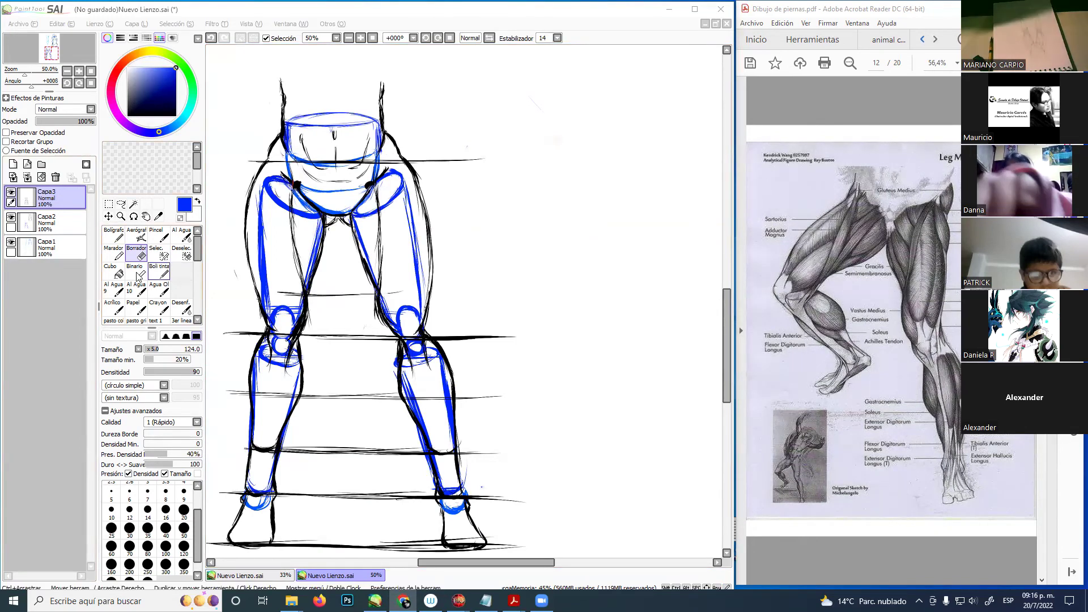
{"action": "left_click", "coordinate": [159, 271]}
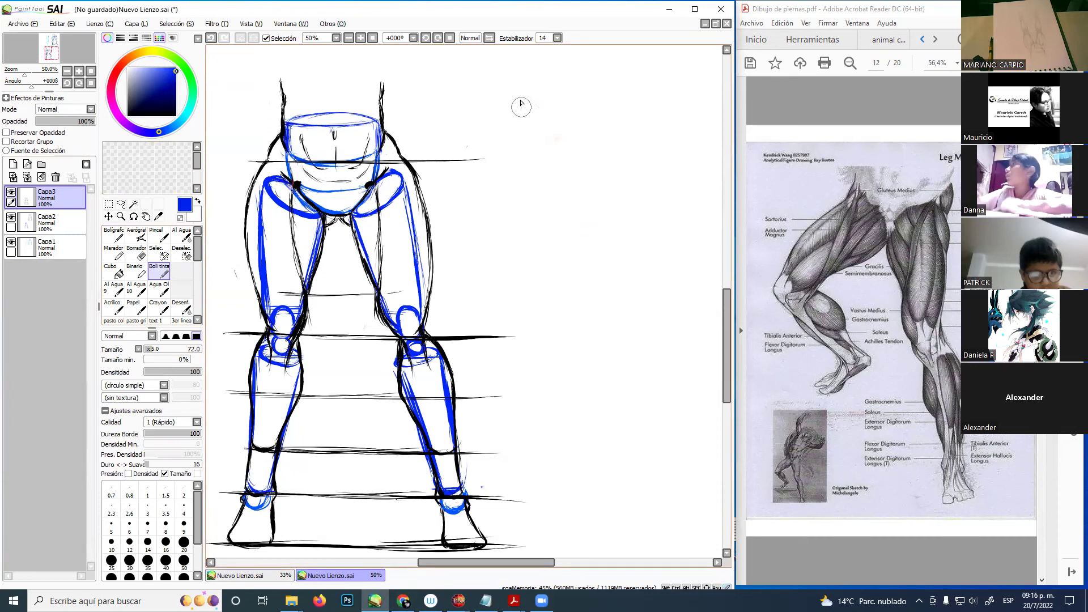
{"action": "mouse_move", "coordinate": [519, 106]}
{"action": "left_mouse_down"}
{"action": "mouse_move", "coordinate": [528, 128]}
{"action": "mouse_move", "coordinate": [550, 130]}
{"action": "mouse_move", "coordinate": [529, 137]}
{"action": "mouse_move", "coordinate": [585, 115]}
{"action": "mouse_move", "coordinate": [533, 135]}
{"action": "mouse_move", "coordinate": [577, 110]}
{"action": "mouse_move", "coordinate": [524, 103]}
{"action": "mouse_move", "coordinate": [554, 92]}
{"action": "mouse_move", "coordinate": [519, 106]}
{"action": "mouse_move", "coordinate": [594, 79]}
{"action": "mouse_move", "coordinate": [594, 108]}
{"action": "mouse_move", "coordinate": [531, 137]}
{"action": "mouse_move", "coordinate": [598, 111]}
{"action": "left_mouse_up"}
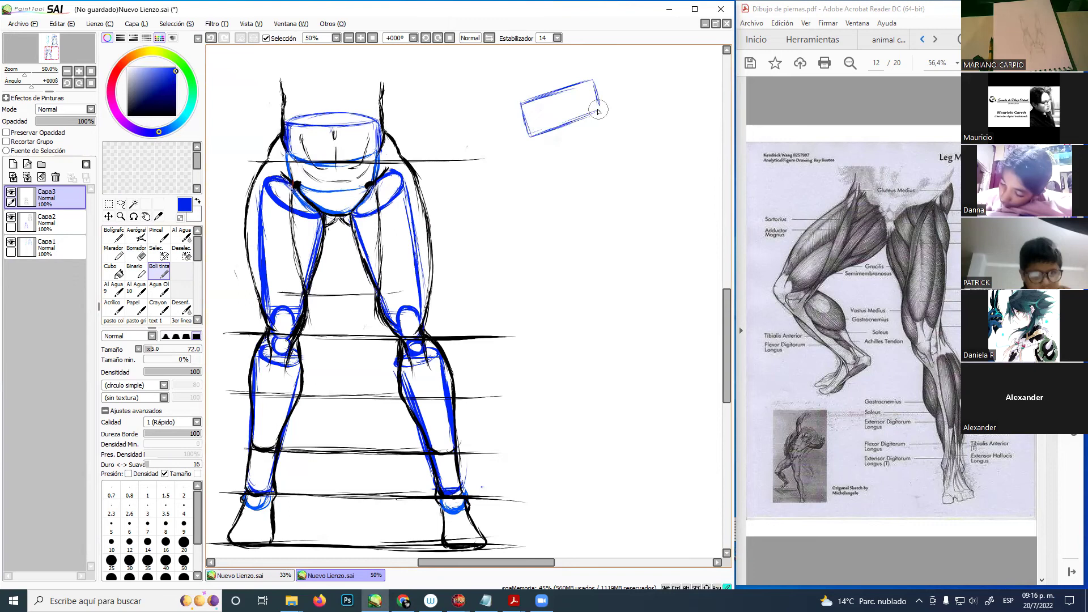
{"action": "mouse_move", "coordinate": [522, 102]}
{"action": "left_mouse_down"}
{"action": "mouse_move", "coordinate": [592, 82]}
{"action": "mouse_move", "coordinate": [600, 103]}
{"action": "mouse_move", "coordinate": [586, 114]}
{"action": "left_mouse_up"}
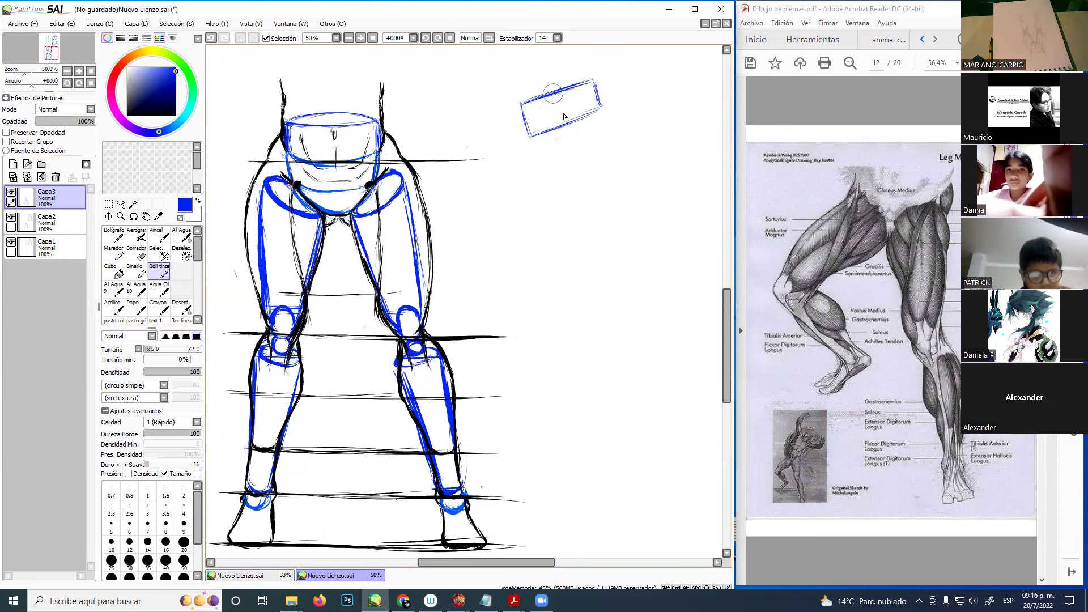
{"action": "left_click_drag", "start_coordinate": [527, 136], "coordinate": [598, 108]}
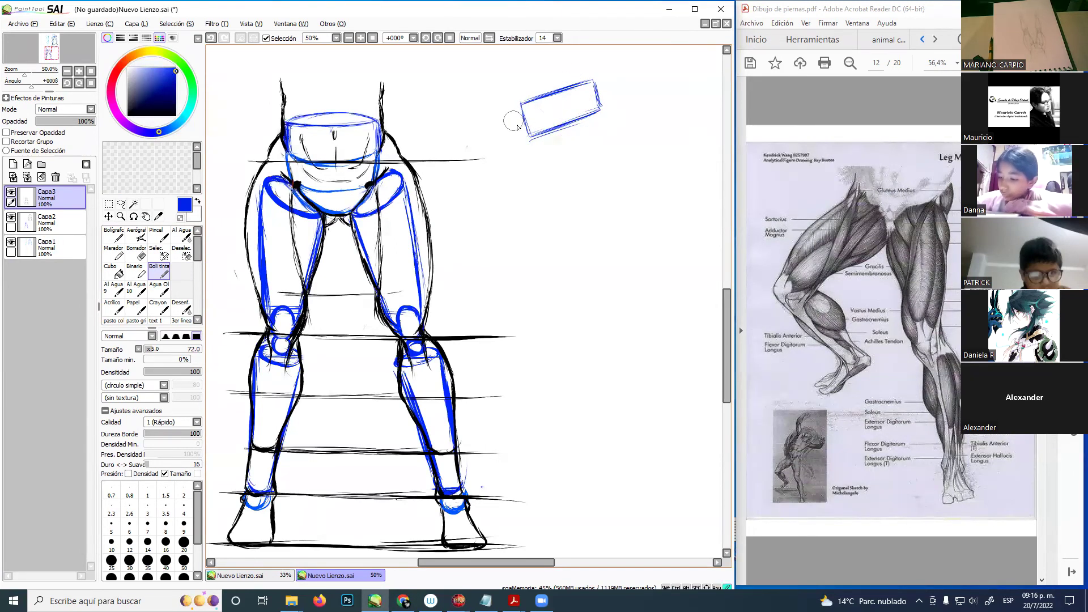
- In blue, add a tapered thigh cylinder with an end ellipse at each end of the tilted block, and join them beneath it
{"action": "mouse_move", "coordinate": [509, 121]}
{"action": "left_mouse_down"}
{"action": "mouse_move", "coordinate": [552, 141]}
{"action": "mouse_move", "coordinate": [523, 119]}
{"action": "mouse_move", "coordinate": [545, 139]}
{"action": "mouse_move", "coordinate": [551, 132]}
{"action": "mouse_move", "coordinate": [520, 120]}
{"action": "mouse_move", "coordinate": [503, 138]}
{"action": "mouse_move", "coordinate": [508, 125]}
{"action": "mouse_move", "coordinate": [482, 183]}
{"action": "left_mouse_up"}
{"action": "mouse_move", "coordinate": [556, 152]}
{"action": "left_mouse_down"}
{"action": "mouse_move", "coordinate": [524, 191]}
{"action": "mouse_move", "coordinate": [553, 159]}
{"action": "mouse_move", "coordinate": [534, 179]}
{"action": "mouse_move", "coordinate": [483, 188]}
{"action": "mouse_move", "coordinate": [515, 192]}
{"action": "mouse_move", "coordinate": [496, 179]}
{"action": "mouse_move", "coordinate": [519, 199]}
{"action": "mouse_move", "coordinate": [486, 195]}
{"action": "mouse_move", "coordinate": [485, 180]}
{"action": "mouse_move", "coordinate": [507, 198]}
{"action": "left_mouse_up"}
{"action": "key", "text": "ctrl+z"}
{"action": "key", "text": "ctrl+z"}
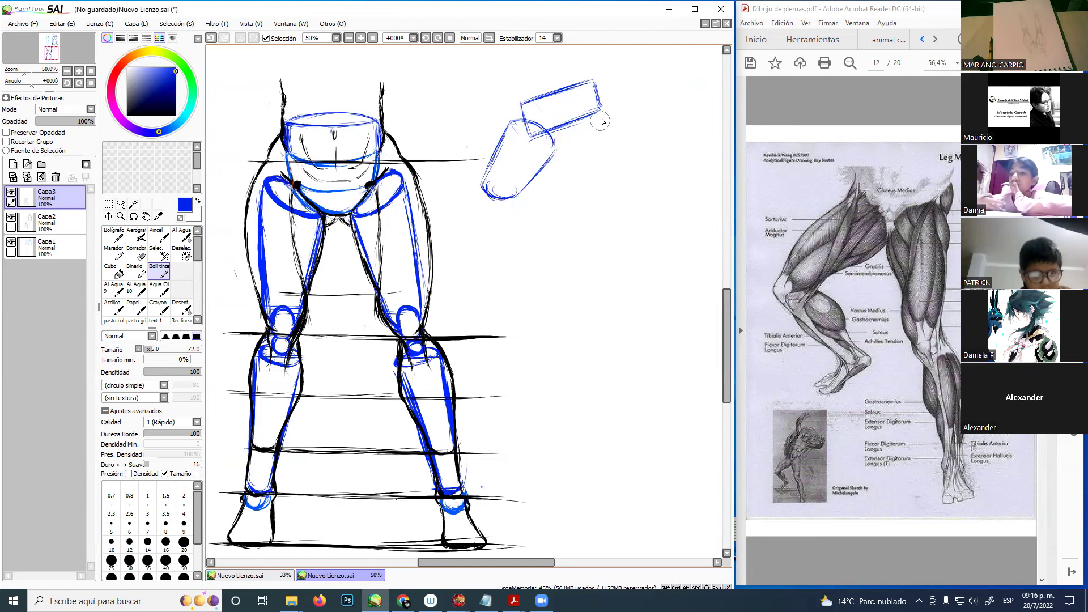
{"action": "mouse_move", "coordinate": [590, 123]}
{"action": "left_mouse_down"}
{"action": "mouse_move", "coordinate": [622, 89]}
{"action": "mouse_move", "coordinate": [686, 114]}
{"action": "mouse_move", "coordinate": [593, 127]}
{"action": "mouse_move", "coordinate": [601, 147]}
{"action": "mouse_move", "coordinate": [595, 120]}
{"action": "mouse_move", "coordinate": [627, 89]}
{"action": "mouse_move", "coordinate": [601, 131]}
{"action": "mouse_move", "coordinate": [608, 141]}
{"action": "mouse_move", "coordinate": [650, 143]}
{"action": "mouse_move", "coordinate": [594, 144]}
{"action": "mouse_move", "coordinate": [659, 139]}
{"action": "mouse_move", "coordinate": [640, 143]}
{"action": "mouse_move", "coordinate": [666, 136]}
{"action": "mouse_move", "coordinate": [661, 129]}
{"action": "mouse_move", "coordinate": [669, 141]}
{"action": "mouse_move", "coordinate": [678, 111]}
{"action": "mouse_move", "coordinate": [664, 119]}
{"action": "mouse_move", "coordinate": [678, 112]}
{"action": "mouse_move", "coordinate": [669, 138]}
{"action": "left_mouse_up"}
{"action": "left_click_drag", "start_coordinate": [491, 186], "coordinate": [510, 195]}
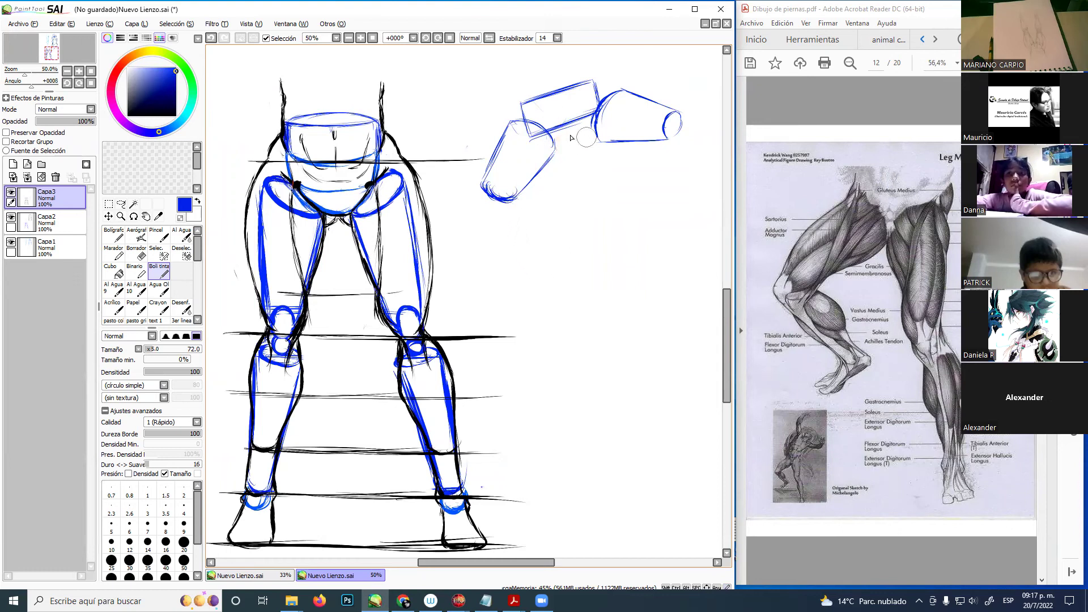
{"action": "mouse_move", "coordinate": [532, 139]}
{"action": "left_mouse_down"}
{"action": "mouse_move", "coordinate": [553, 146]}
{"action": "mouse_move", "coordinate": [538, 139]}
{"action": "mouse_move", "coordinate": [598, 127]}
{"action": "left_mouse_up"}
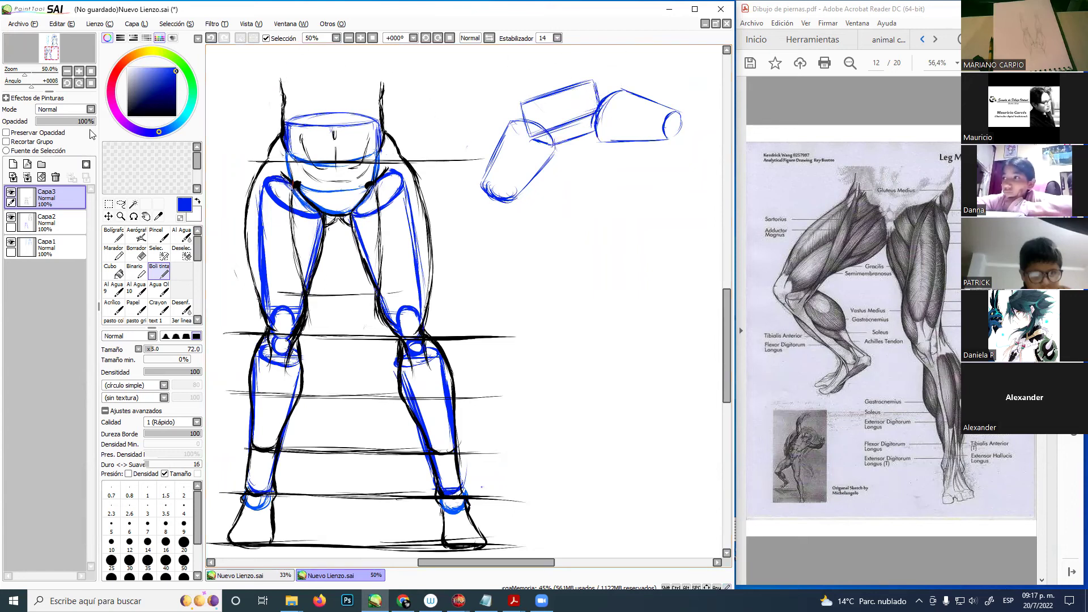
- Lower Capa3's opacity to 35%, add a new layer above it, and set the drawing colour to black
{"action": "left_click_drag", "start_coordinate": [83, 130], "coordinate": [59, 129]}
{"action": "left_click", "coordinate": [13, 164]}
{"action": "left_click", "coordinate": [128, 116]}
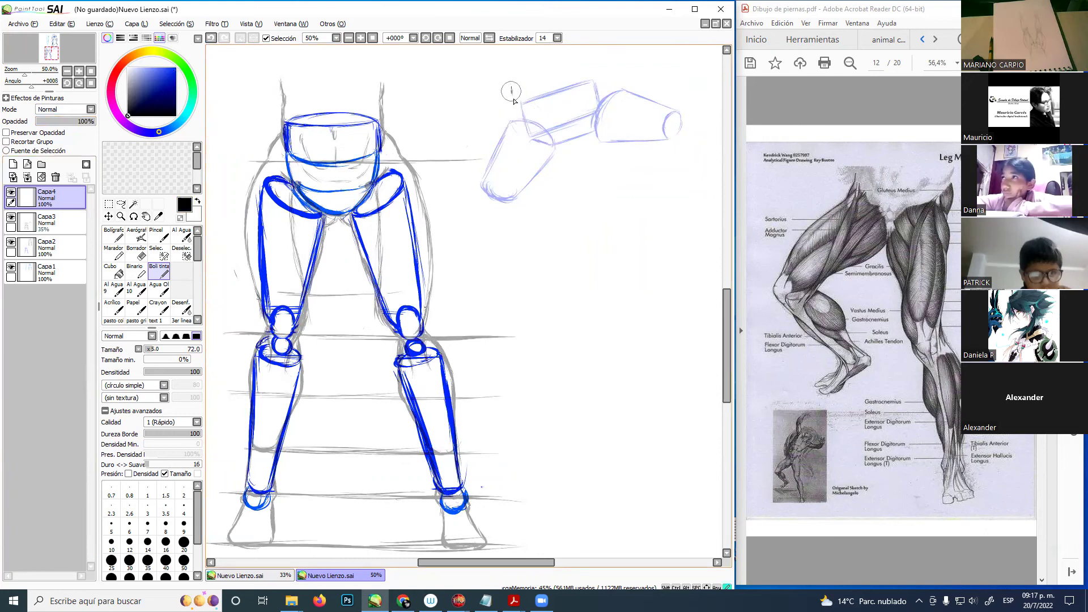
- In black on Capa4, trace the near waist and outer thigh contours, the curved pelvis underside, and the opposite hip over the faded study
{"action": "left_click_drag", "start_coordinate": [511, 87], "coordinate": [513, 100]}
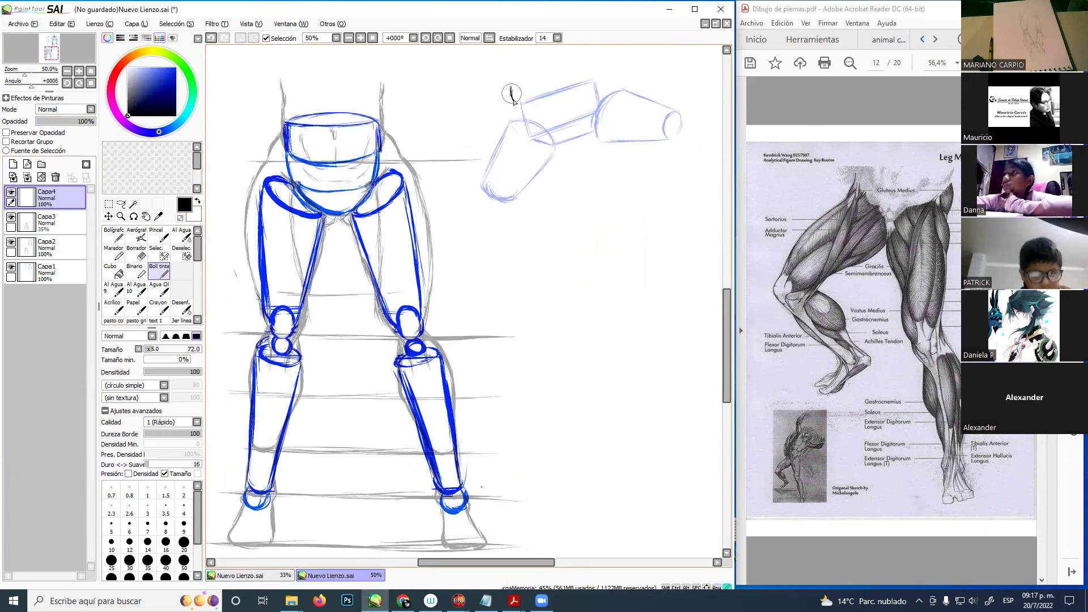
{"action": "mouse_move", "coordinate": [513, 102]}
{"action": "left_mouse_down"}
{"action": "mouse_move", "coordinate": [481, 187]}
{"action": "mouse_move", "coordinate": [501, 152]}
{"action": "left_mouse_up"}
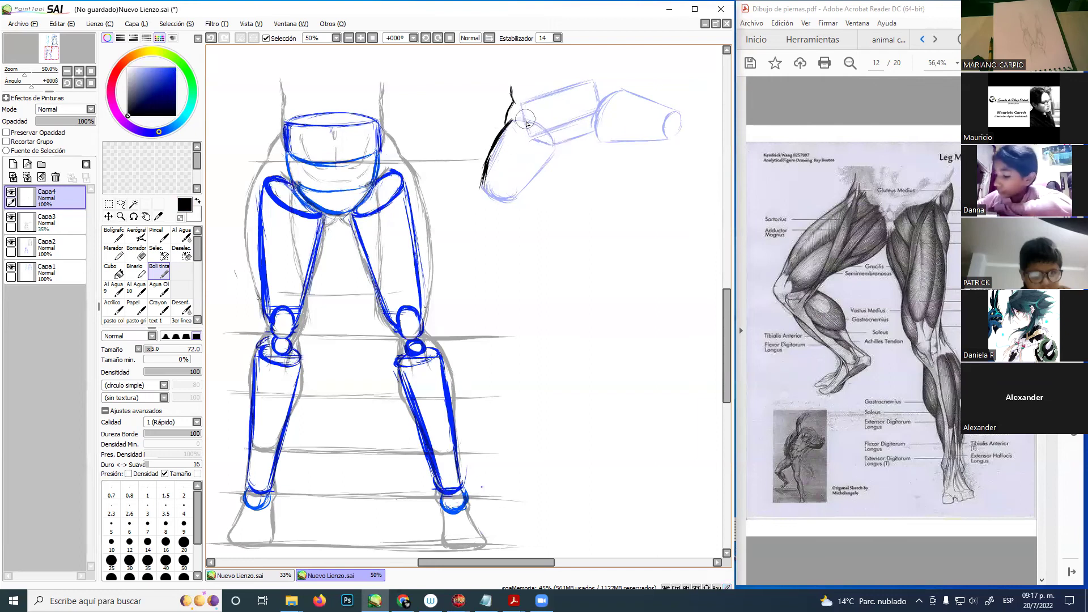
{"action": "mouse_move", "coordinate": [529, 126]}
{"action": "left_mouse_down"}
{"action": "mouse_move", "coordinate": [565, 145]}
{"action": "mouse_move", "coordinate": [544, 136]}
{"action": "mouse_move", "coordinate": [588, 135]}
{"action": "mouse_move", "coordinate": [600, 91]}
{"action": "left_mouse_up"}
{"action": "left_click_drag", "start_coordinate": [588, 127], "coordinate": [604, 92]}
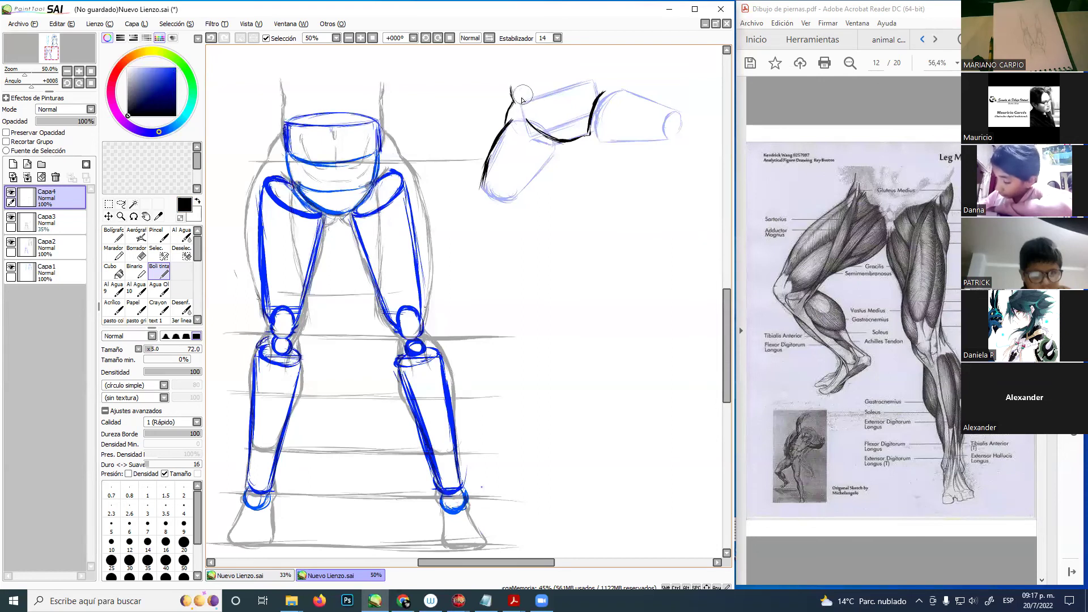
{"action": "mouse_move", "coordinate": [329, 117]}
{"action": "left_mouse_down"}
{"action": "mouse_move", "coordinate": [394, 89]}
{"action": "mouse_move", "coordinate": [392, 98]}
{"action": "left_mouse_up"}
{"action": "key", "text": "ctrl+z"}
{"action": "key", "text": "ctrl+z"}
{"action": "mouse_move", "coordinate": [517, 102]}
{"action": "left_mouse_down"}
{"action": "mouse_move", "coordinate": [531, 131]}
{"action": "mouse_move", "coordinate": [601, 106]}
{"action": "mouse_move", "coordinate": [596, 83]}
{"action": "mouse_move", "coordinate": [517, 105]}
{"action": "left_mouse_up"}
{"action": "key", "text": "ctrl+z"}
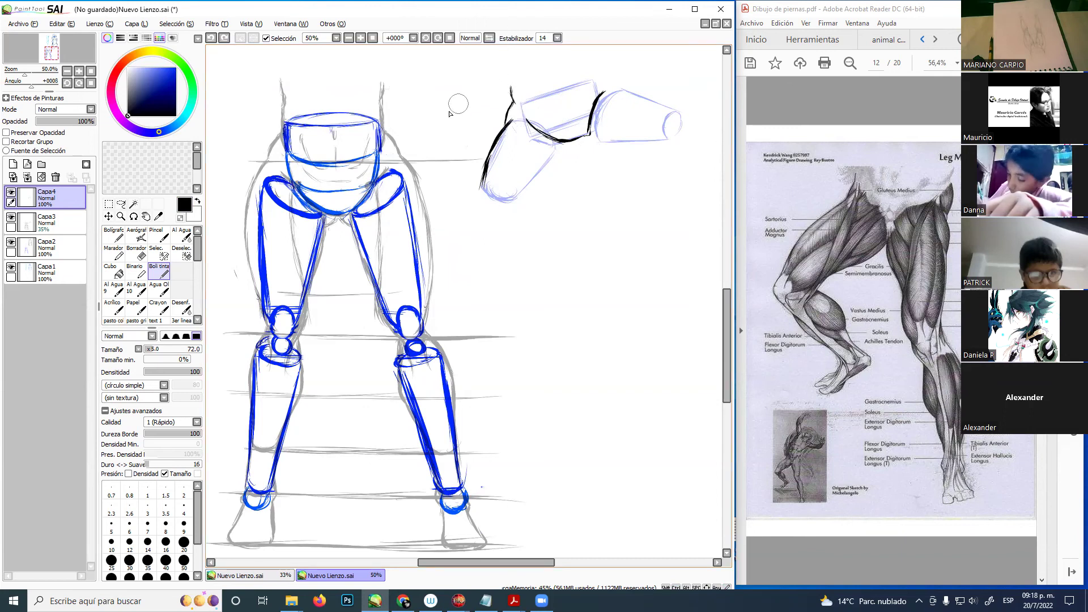
- Below the traced study, draw a black stick framework with hip and knee dots, a tilted pelvis line, and two bent legs
{"action": "mouse_move", "coordinate": [497, 285]}
{"action": "left_mouse_down"}
{"action": "mouse_move", "coordinate": [598, 245]}
{"action": "mouse_move", "coordinate": [509, 278]}
{"action": "left_mouse_up"}
{"action": "left_click_drag", "start_coordinate": [601, 244], "coordinate": [601, 244]}
{"action": "mouse_move", "coordinate": [505, 285]}
{"action": "left_mouse_down"}
{"action": "mouse_move", "coordinate": [509, 379]}
{"action": "mouse_move", "coordinate": [581, 498]}
{"action": "left_mouse_up"}
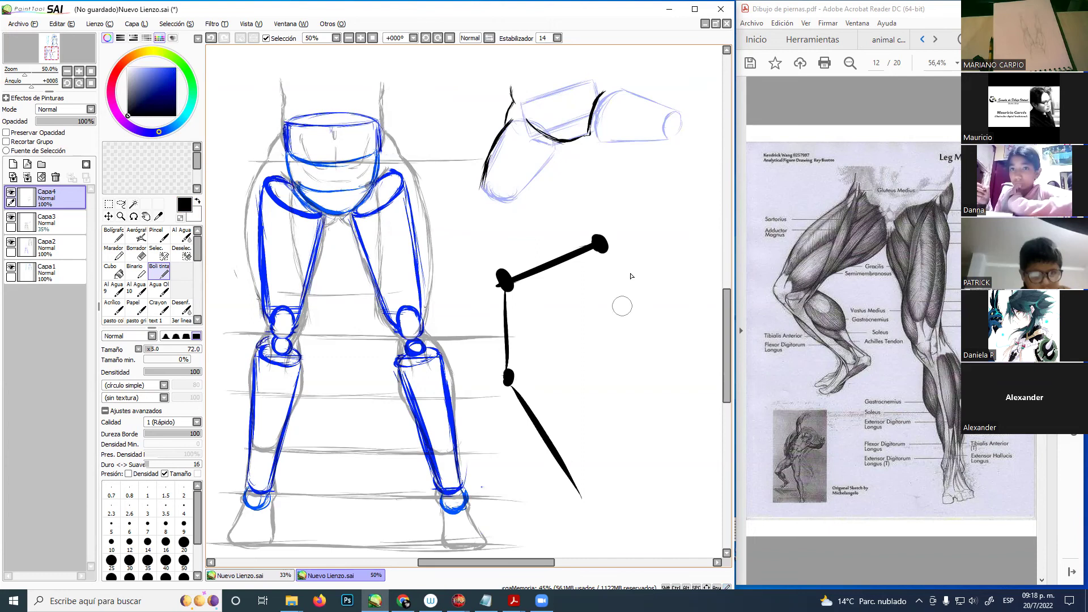
{"action": "mouse_move", "coordinate": [602, 245]}
{"action": "left_mouse_down"}
{"action": "mouse_move", "coordinate": [674, 293]}
{"action": "mouse_move", "coordinate": [702, 433]}
{"action": "left_mouse_up"}
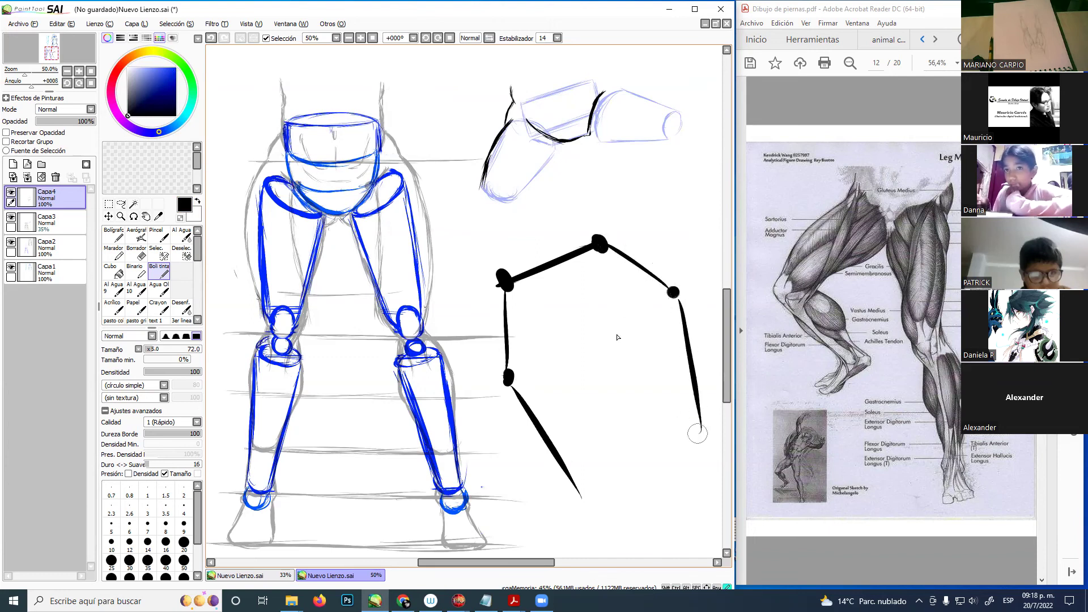
- Build a black pelvis volume with an elliptical top and two tapered thigh forms around the stick framework
{"action": "mouse_move", "coordinate": [495, 262]}
{"action": "left_mouse_down"}
{"action": "mouse_move", "coordinate": [591, 301]}
{"action": "mouse_move", "coordinate": [592, 226]}
{"action": "mouse_move", "coordinate": [499, 250]}
{"action": "mouse_move", "coordinate": [547, 250]}
{"action": "mouse_move", "coordinate": [582, 213]}
{"action": "mouse_move", "coordinate": [508, 266]}
{"action": "mouse_move", "coordinate": [513, 275]}
{"action": "mouse_move", "coordinate": [492, 262]}
{"action": "mouse_move", "coordinate": [501, 299]}
{"action": "mouse_move", "coordinate": [492, 290]}
{"action": "mouse_move", "coordinate": [495, 317]}
{"action": "mouse_move", "coordinate": [586, 303]}
{"action": "mouse_move", "coordinate": [567, 314]}
{"action": "mouse_move", "coordinate": [614, 276]}
{"action": "mouse_move", "coordinate": [593, 212]}
{"action": "left_mouse_up"}
{"action": "mouse_move", "coordinate": [493, 306]}
{"action": "left_mouse_down"}
{"action": "mouse_move", "coordinate": [516, 320]}
{"action": "mouse_move", "coordinate": [548, 318]}
{"action": "left_mouse_up"}
{"action": "mouse_move", "coordinate": [489, 314]}
{"action": "left_mouse_down"}
{"action": "mouse_move", "coordinate": [503, 381]}
{"action": "mouse_move", "coordinate": [529, 386]}
{"action": "mouse_move", "coordinate": [549, 326]}
{"action": "left_mouse_up"}
{"action": "mouse_move", "coordinate": [612, 289]}
{"action": "left_mouse_down"}
{"action": "mouse_move", "coordinate": [652, 309]}
{"action": "mouse_move", "coordinate": [685, 279]}
{"action": "left_mouse_up"}
{"action": "left_click_drag", "start_coordinate": [602, 233], "coordinate": [668, 309]}
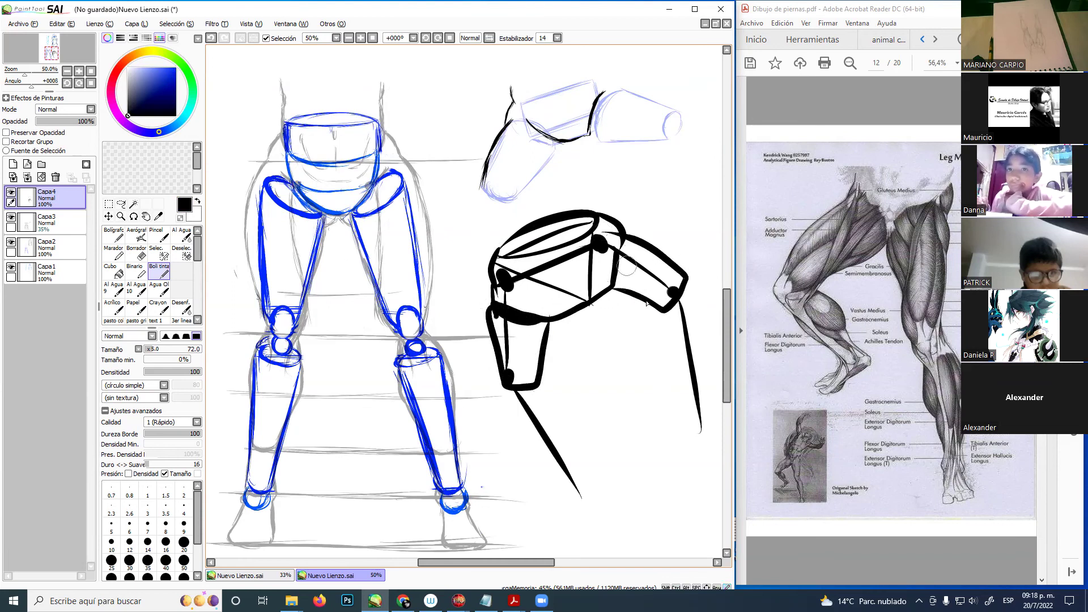
- Undo the whole black stick-framework sketch and the stray stroke on the study above it
{"action": "key", "text": "ctrl+z"}
{"action": "key", "text": "ctrl+z"}
{"action": "key", "text": "ctrl+z"}
{"action": "key", "text": "ctrl+z"}
{"action": "key", "text": "ctrl+z"}
{"action": "key", "text": "ctrl+z"}
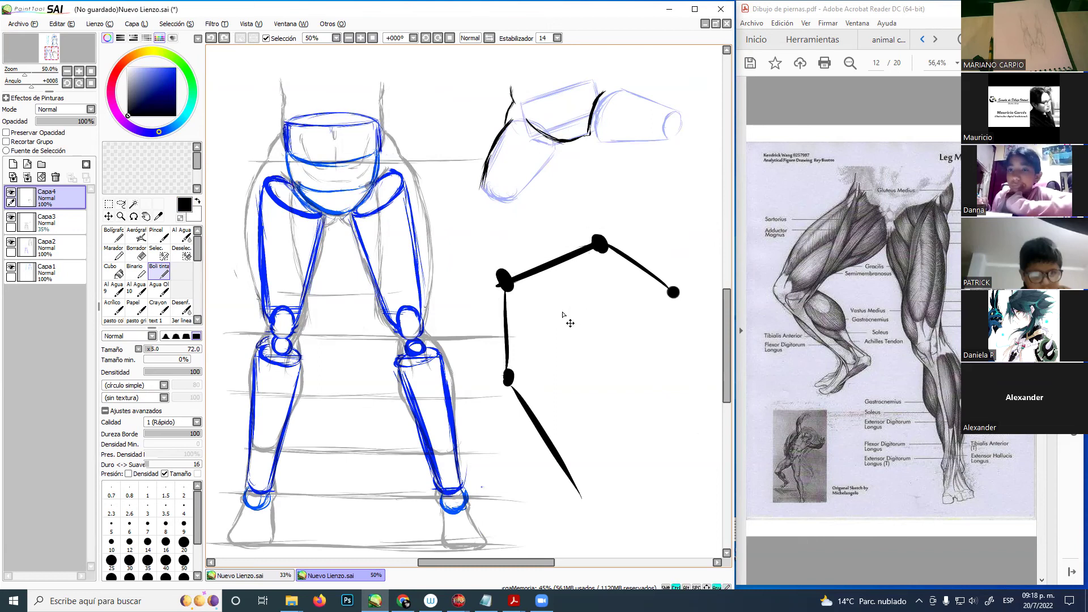
{"action": "key", "text": "ctrl+z"}
{"action": "key", "text": "ctrl+z"}
{"action": "key", "text": "ctrl+z"}
{"action": "key", "text": "ctrl+z"}
{"action": "key", "text": "ctrl+z"}
{"action": "key", "text": "ctrl+z"}
{"action": "key", "text": "ctrl+z"}
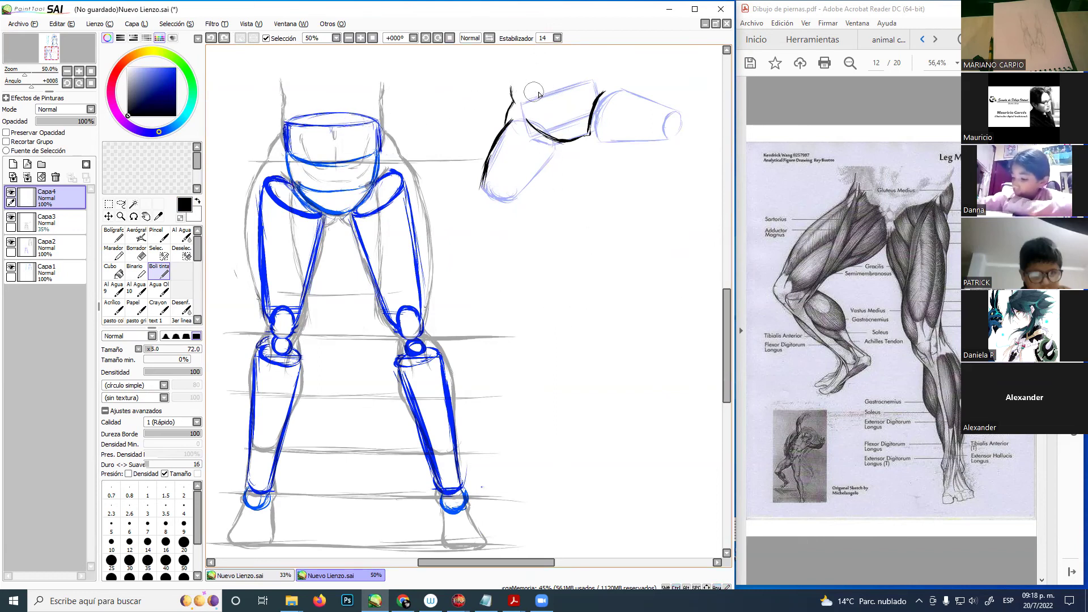
{"action": "mouse_move", "coordinate": [555, 85]}
{"action": "left_mouse_down"}
{"action": "mouse_move", "coordinate": [491, 128]}
{"action": "mouse_move", "coordinate": [573, 80]}
{"action": "mouse_move", "coordinate": [518, 90]}
{"action": "left_mouse_up"}
{"action": "key", "text": "ctrl+z"}
- Below the faded study, draw a tilted black pelvis block with waist and hip curves, a centre line, and a curved lower belly line
{"action": "mouse_move", "coordinate": [521, 268]}
{"action": "left_mouse_down"}
{"action": "mouse_move", "coordinate": [533, 306]}
{"action": "mouse_move", "coordinate": [628, 224]}
{"action": "left_mouse_up"}
{"action": "mouse_move", "coordinate": [533, 306]}
{"action": "left_mouse_down"}
{"action": "mouse_move", "coordinate": [637, 259]}
{"action": "mouse_move", "coordinate": [627, 237]}
{"action": "mouse_move", "coordinate": [566, 314]}
{"action": "mouse_move", "coordinate": [636, 283]}
{"action": "left_mouse_up"}
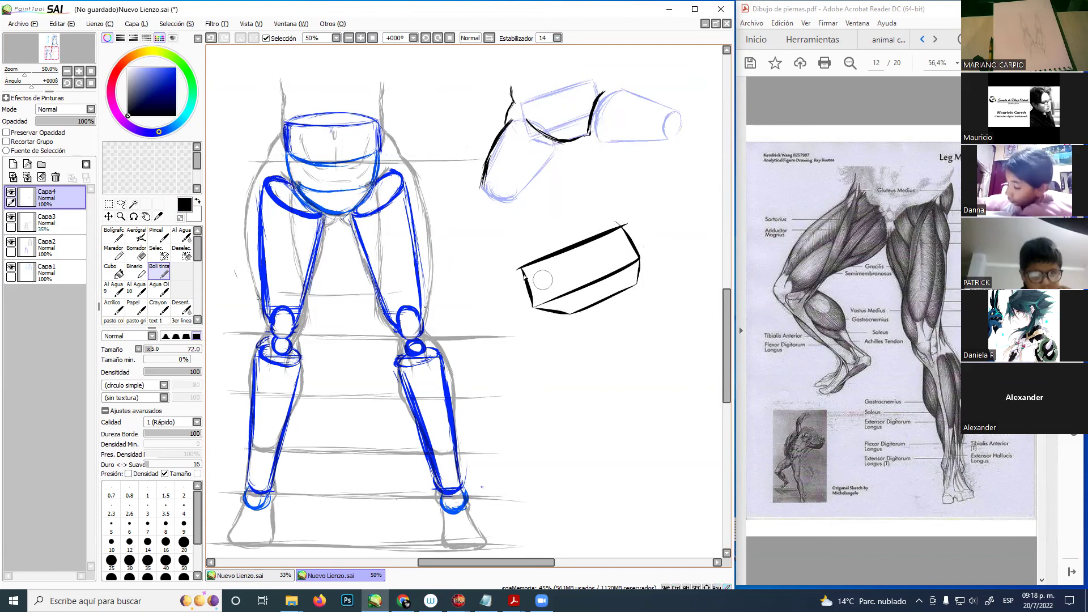
{"action": "mouse_move", "coordinate": [521, 230]}
{"action": "left_mouse_down"}
{"action": "mouse_move", "coordinate": [520, 279]}
{"action": "mouse_move", "coordinate": [515, 269]}
{"action": "mouse_move", "coordinate": [508, 300]}
{"action": "mouse_move", "coordinate": [517, 323]}
{"action": "left_mouse_up"}
{"action": "mouse_move", "coordinate": [603, 208]}
{"action": "left_mouse_down"}
{"action": "mouse_move", "coordinate": [646, 233]}
{"action": "mouse_move", "coordinate": [658, 255]}
{"action": "left_mouse_up"}
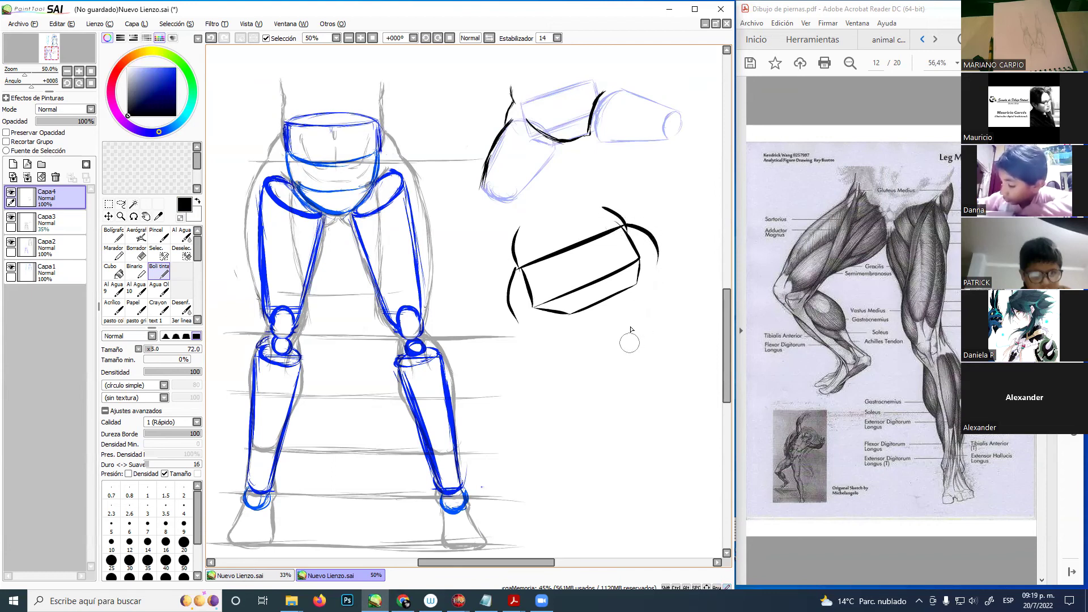
{"action": "left_click_drag", "start_coordinate": [572, 253], "coordinate": [593, 284]}
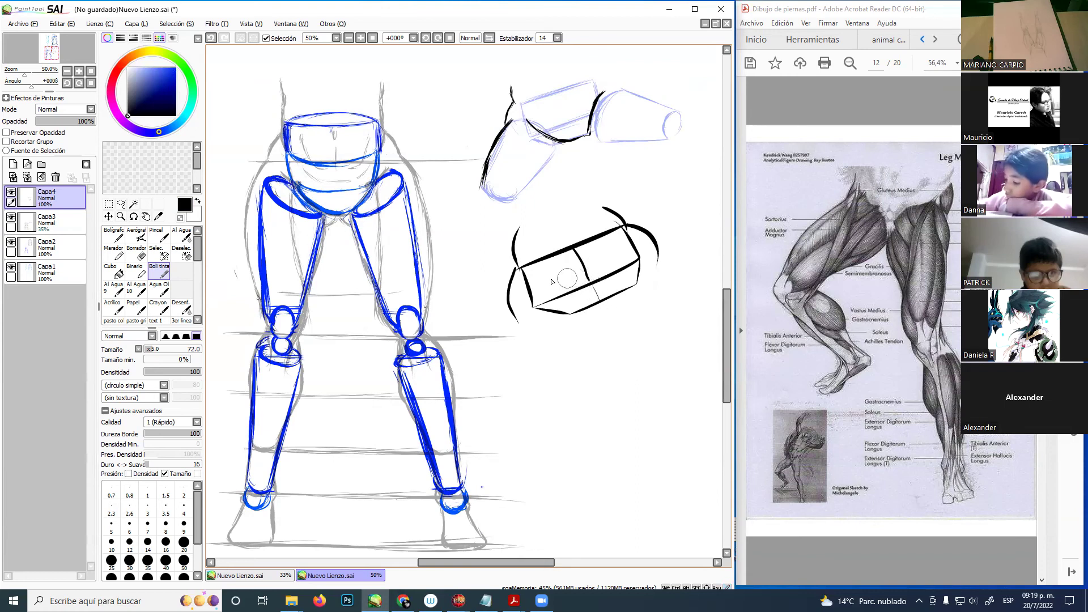
{"action": "mouse_move", "coordinate": [524, 265]}
{"action": "left_mouse_down"}
{"action": "mouse_move", "coordinate": [590, 289]}
{"action": "mouse_move", "coordinate": [610, 272]}
{"action": "mouse_move", "coordinate": [622, 229]}
{"action": "left_mouse_up"}
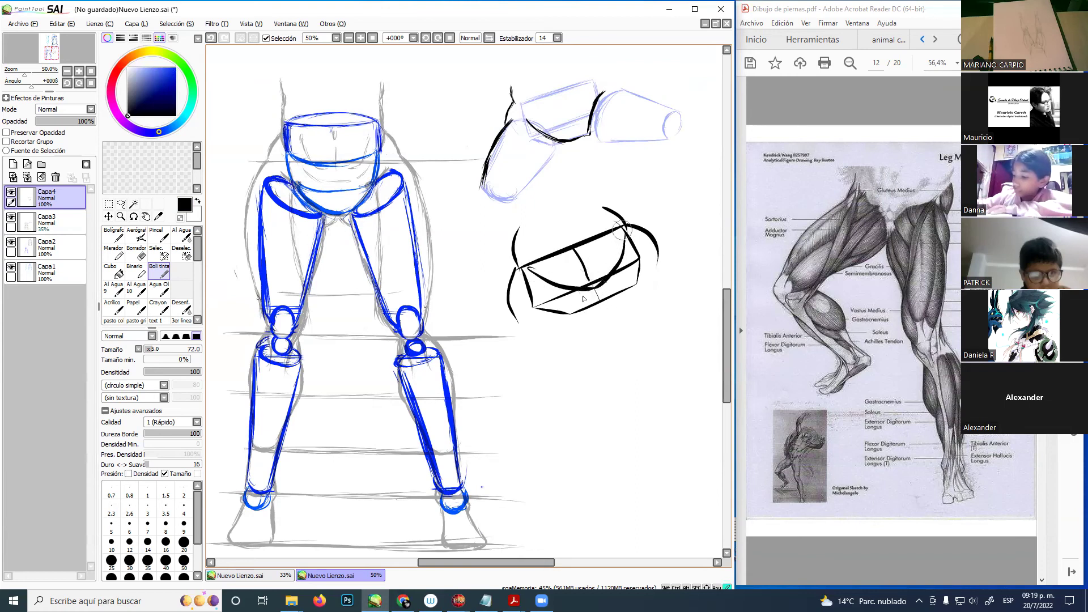
- Add a tapered black thigh form with an elliptical top at each hip of the tilted pelvis block
{"action": "mouse_move", "coordinate": [530, 306]}
{"action": "left_mouse_down"}
{"action": "mouse_move", "coordinate": [571, 298]}
{"action": "mouse_move", "coordinate": [525, 306]}
{"action": "mouse_move", "coordinate": [581, 305]}
{"action": "mouse_move", "coordinate": [552, 370]}
{"action": "left_mouse_up"}
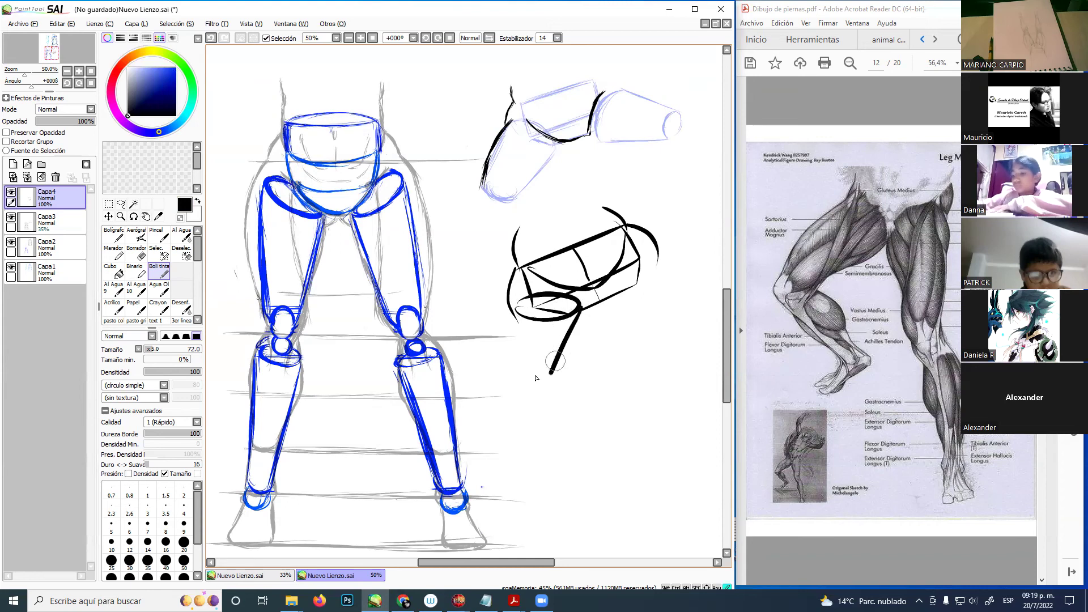
{"action": "mouse_move", "coordinate": [513, 313]}
{"action": "left_mouse_down"}
{"action": "mouse_move", "coordinate": [500, 377]}
{"action": "mouse_move", "coordinate": [553, 373]}
{"action": "left_mouse_up"}
{"action": "mouse_move", "coordinate": [620, 277]}
{"action": "left_mouse_down"}
{"action": "mouse_move", "coordinate": [664, 260]}
{"action": "mouse_move", "coordinate": [654, 241]}
{"action": "mouse_move", "coordinate": [631, 290]}
{"action": "mouse_move", "coordinate": [681, 311]}
{"action": "mouse_move", "coordinate": [699, 291]}
{"action": "mouse_move", "coordinate": [683, 251]}
{"action": "left_mouse_up"}
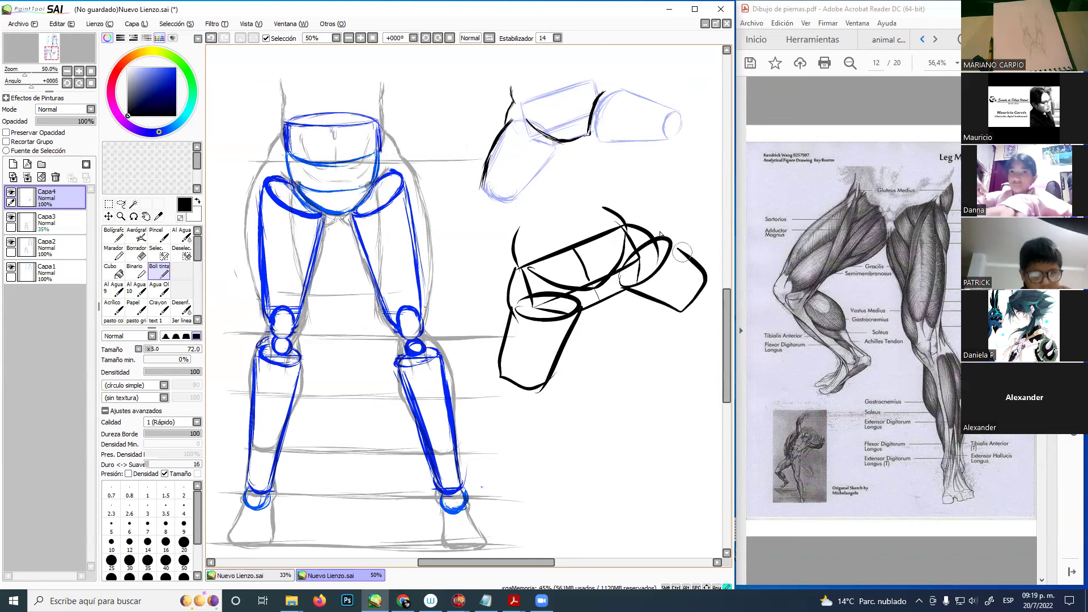
- Undo the whole black sketch of the tilted pelvis block and its two thighs below the faded study
{"action": "key", "text": "ctrl+z"}
{"action": "key", "text": "ctrl+z"}
{"action": "key", "text": "ctrl+z"}
{"action": "key", "text": "ctrl+z"}
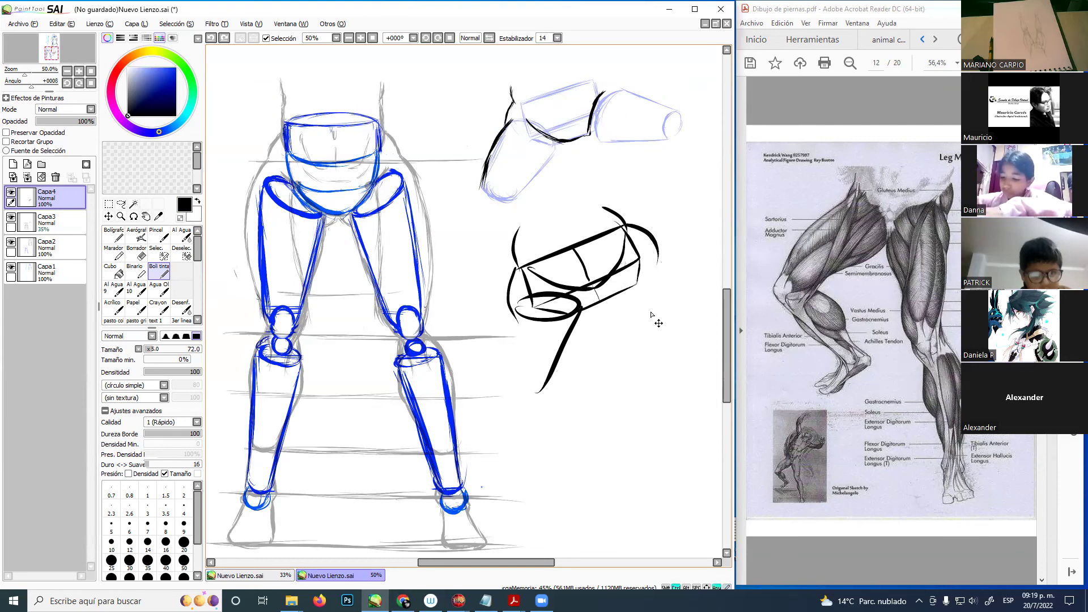
{"action": "key", "text": "ctrl+z"}
{"action": "key", "text": "ctrl+z"}
{"action": "key", "text": "ctrl+z"}
{"action": "key", "text": "ctrl+z"}
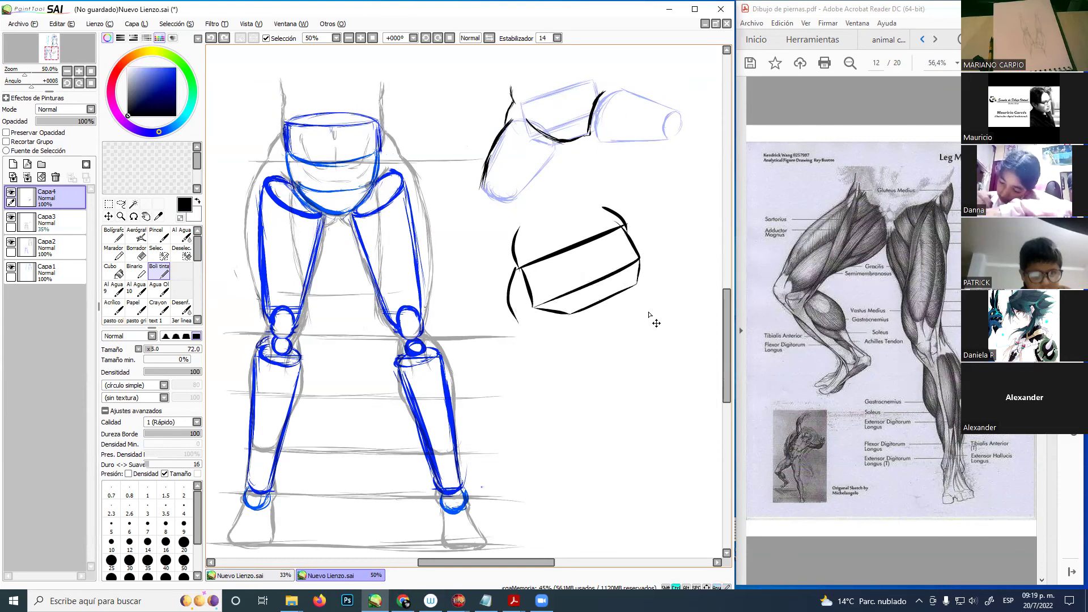
{"action": "key", "text": "ctrl+z"}
{"action": "key", "text": "ctrl+z"}
{"action": "key", "text": "ctrl+z"}
{"action": "key", "text": "ctrl+z"}
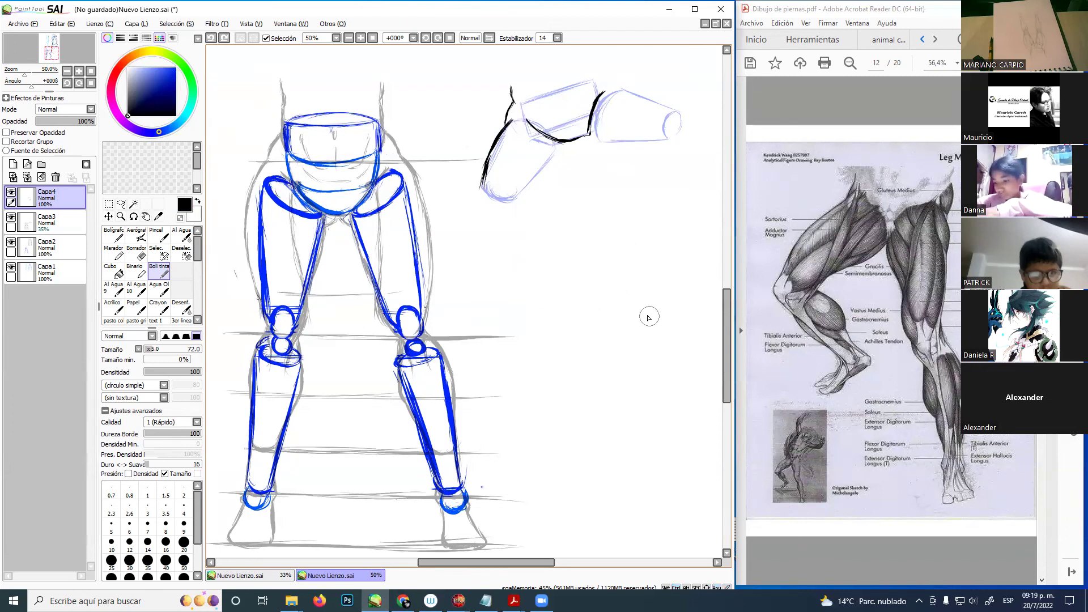
- Hide layer Capa4, set the drawing colour to blue, and make layer Capa3 active
{"action": "left_click", "coordinate": [11, 194]}
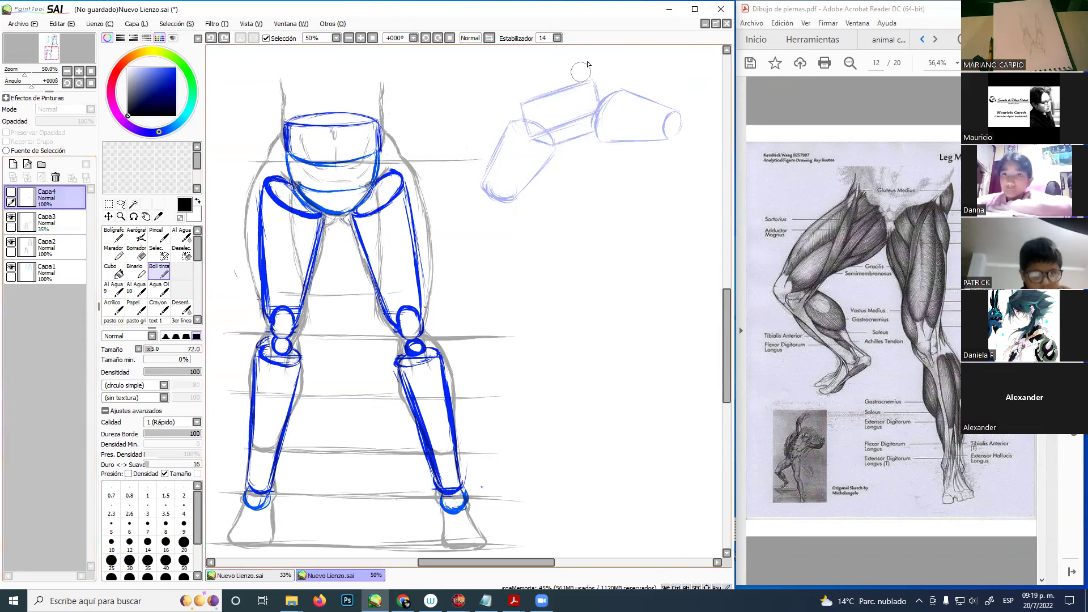
{"action": "left_click_drag", "start_coordinate": [176, 68], "coordinate": [212, 58]}
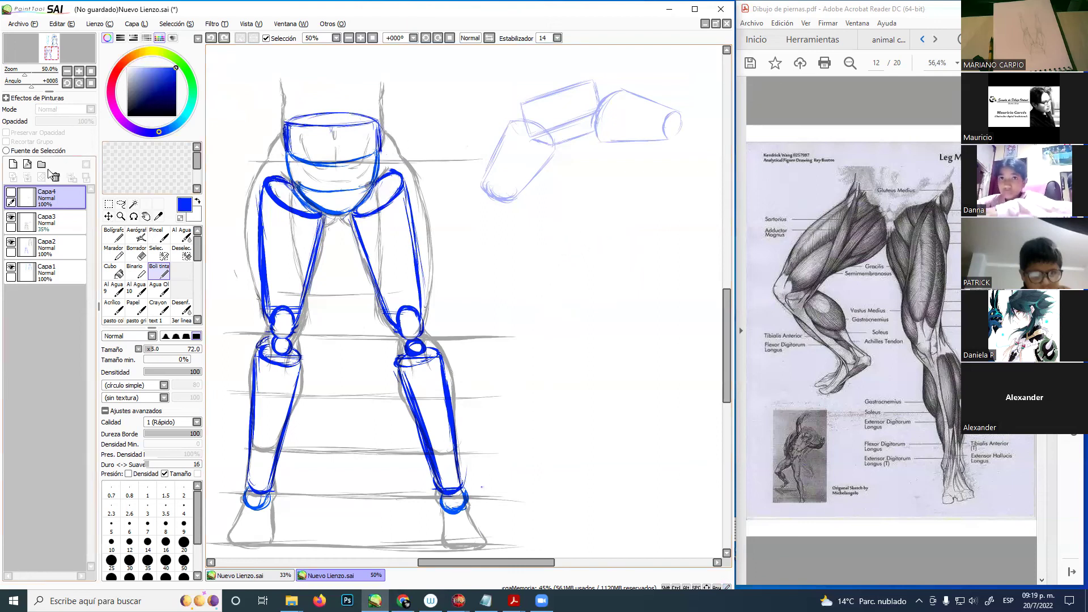
{"action": "left_click", "coordinate": [11, 193]}
{"action": "left_click", "coordinate": [12, 193]}
{"action": "left_click", "coordinate": [45, 226]}
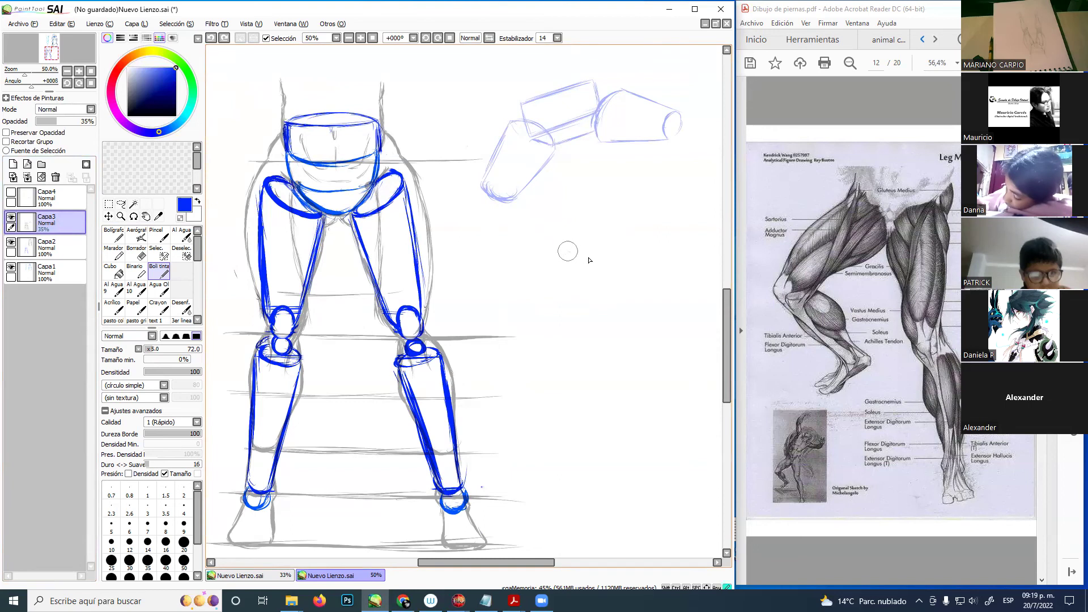
- Below the top study, sketch a blue pelvis block sloping down to the right, with its upper face and narrow left side
{"action": "mouse_move", "coordinate": [564, 248]}
{"action": "left_mouse_down"}
{"action": "mouse_move", "coordinate": [652, 272]}
{"action": "mouse_move", "coordinate": [560, 248]}
{"action": "mouse_move", "coordinate": [651, 269]}
{"action": "mouse_move", "coordinate": [569, 253]}
{"action": "mouse_move", "coordinate": [553, 268]}
{"action": "mouse_move", "coordinate": [561, 248]}
{"action": "mouse_move", "coordinate": [548, 291]}
{"action": "mouse_move", "coordinate": [557, 262]}
{"action": "mouse_move", "coordinate": [573, 288]}
{"action": "mouse_move", "coordinate": [547, 282]}
{"action": "mouse_move", "coordinate": [635, 304]}
{"action": "left_mouse_up"}
{"action": "left_click_drag", "start_coordinate": [545, 288], "coordinate": [658, 304]}
{"action": "left_click_drag", "start_coordinate": [622, 261], "coordinate": [668, 274]}
{"action": "mouse_move", "coordinate": [550, 287]}
{"action": "left_mouse_down"}
{"action": "mouse_move", "coordinate": [658, 296]}
{"action": "mouse_move", "coordinate": [647, 302]}
{"action": "left_mouse_up"}
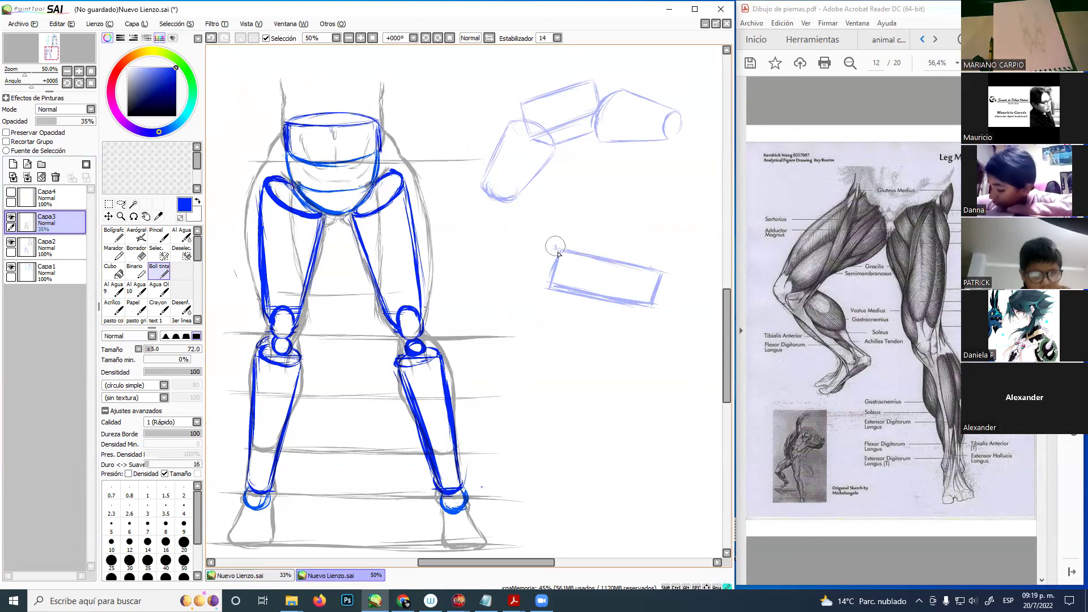
{"action": "mouse_move", "coordinate": [556, 235]}
{"action": "left_mouse_down"}
{"action": "mouse_move", "coordinate": [636, 247]}
{"action": "mouse_move", "coordinate": [661, 272]}
{"action": "left_mouse_up"}
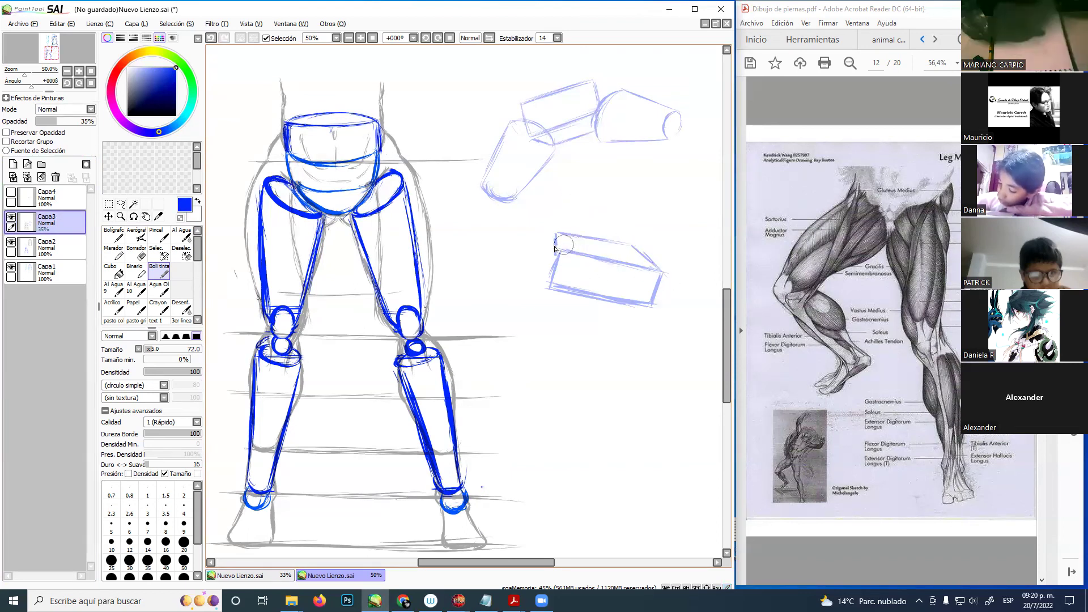
{"action": "left_click_drag", "start_coordinate": [555, 238], "coordinate": [548, 278]}
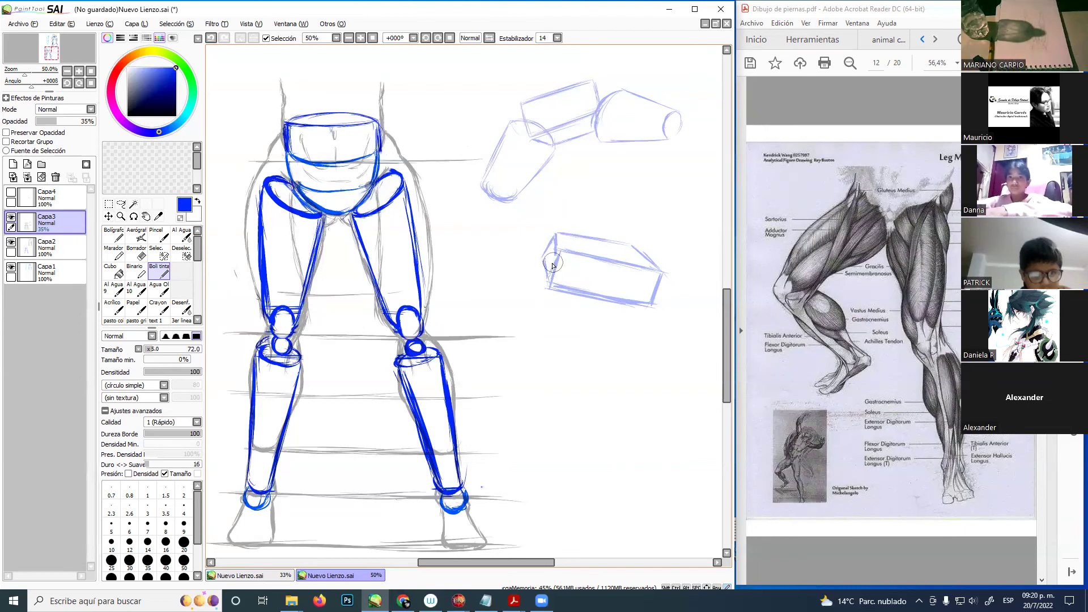
{"action": "key", "text": "ctrl+z"}
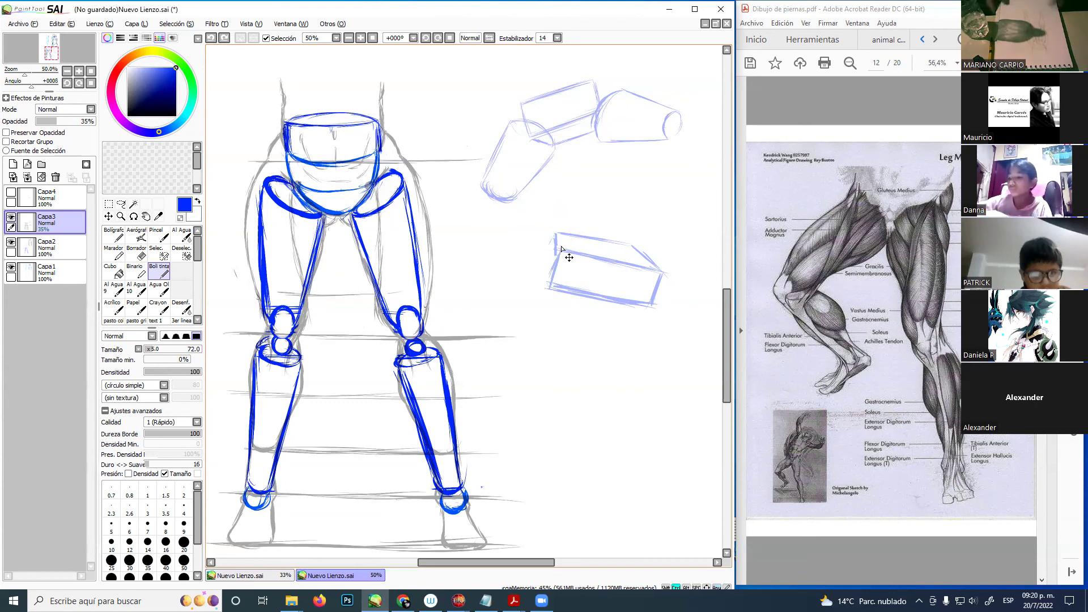
{"action": "left_click_drag", "start_coordinate": [555, 237], "coordinate": [546, 257]}
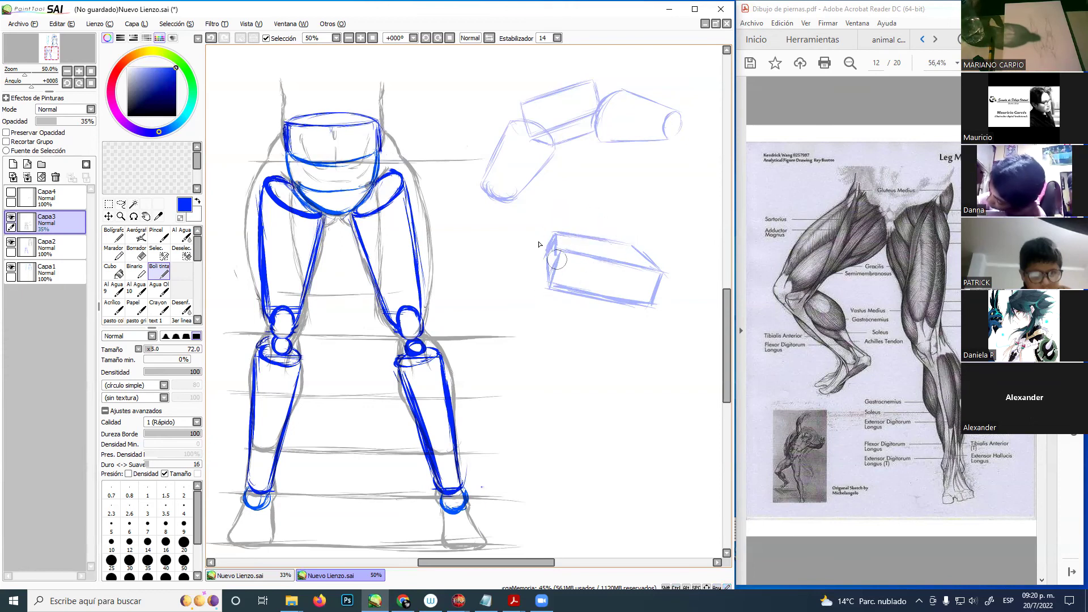
- Add a tapered blue thigh cylinder at each hip of the middle pelvis block, splayed outward
{"action": "mouse_move", "coordinate": [551, 255]}
{"action": "left_mouse_down"}
{"action": "mouse_move", "coordinate": [535, 270]}
{"action": "mouse_move", "coordinate": [559, 301]}
{"action": "mouse_move", "coordinate": [588, 305]}
{"action": "left_mouse_up"}
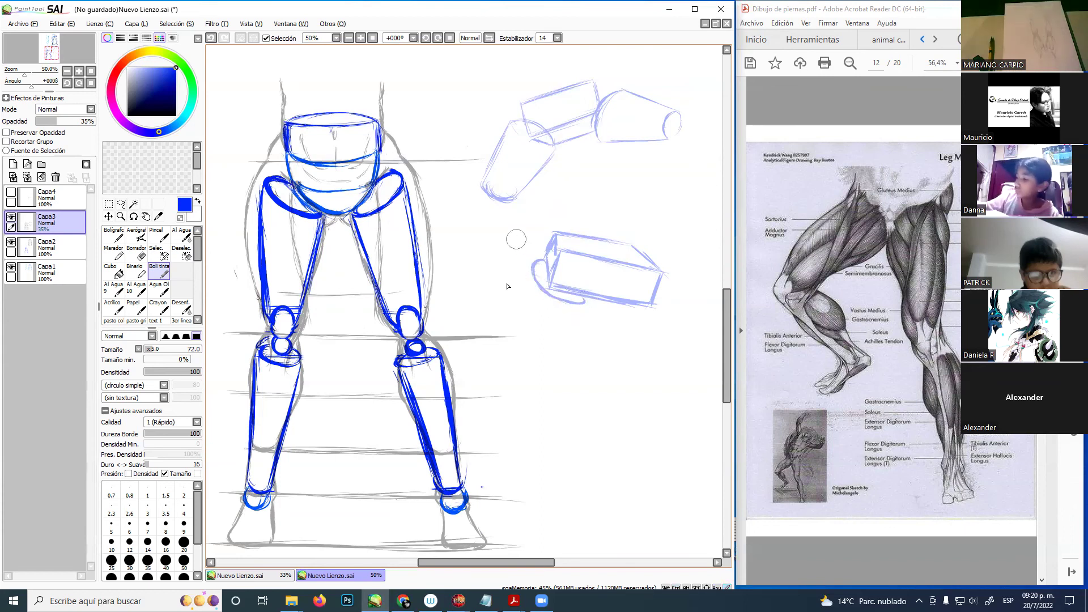
{"action": "left_click_drag", "start_coordinate": [531, 265], "coordinate": [504, 329]}
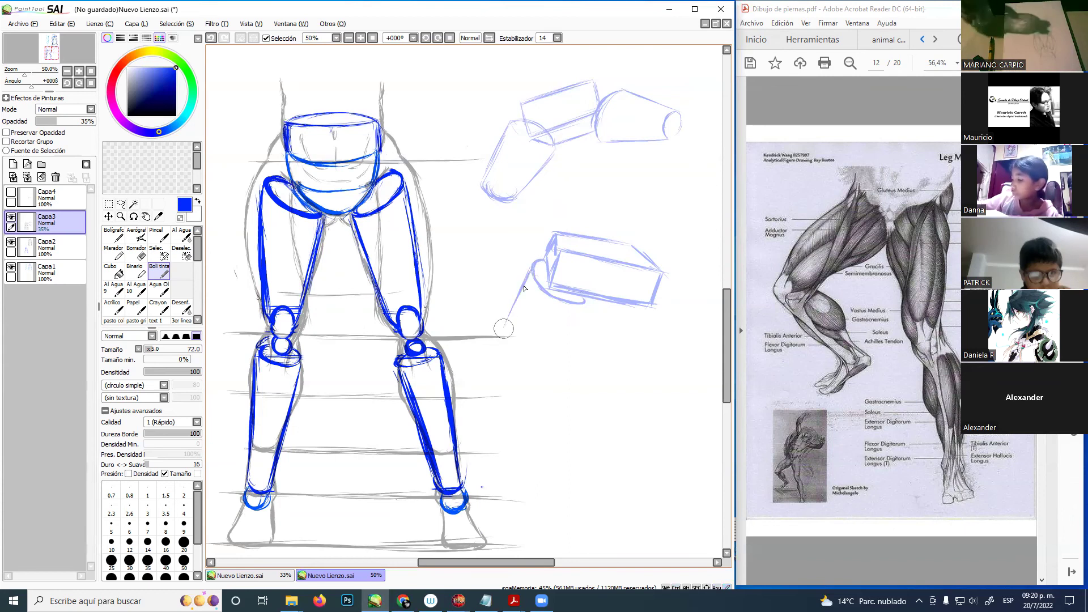
{"action": "mouse_move", "coordinate": [531, 269]}
{"action": "left_mouse_down"}
{"action": "mouse_move", "coordinate": [503, 329]}
{"action": "mouse_move", "coordinate": [518, 338]}
{"action": "mouse_move", "coordinate": [556, 334]}
{"action": "mouse_move", "coordinate": [590, 305]}
{"action": "mouse_move", "coordinate": [533, 348]}
{"action": "left_mouse_up"}
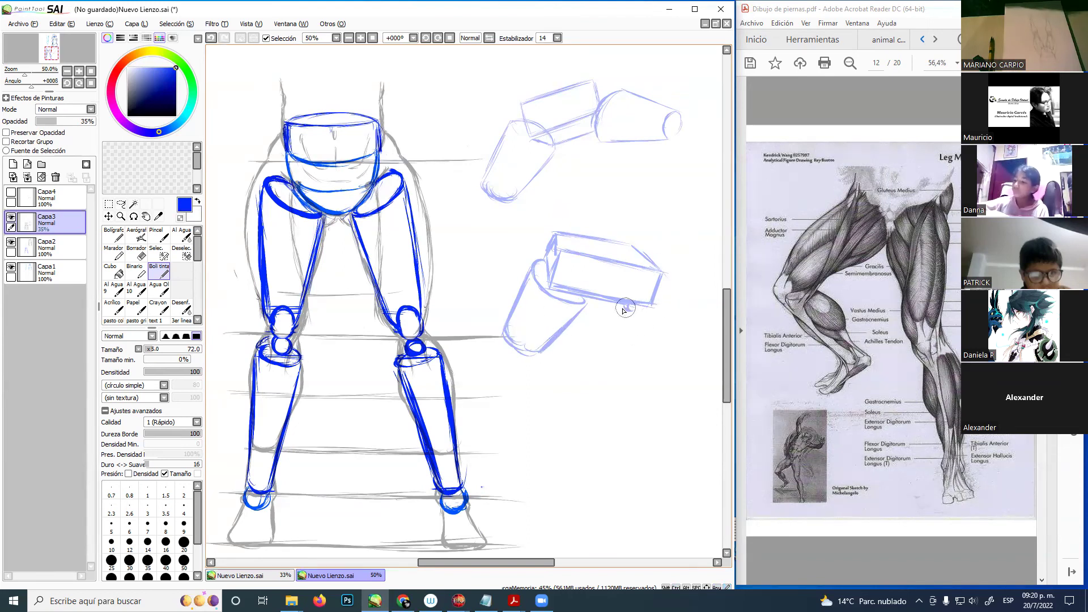
{"action": "mouse_move", "coordinate": [627, 313]}
{"action": "left_mouse_down"}
{"action": "mouse_move", "coordinate": [672, 287]}
{"action": "mouse_move", "coordinate": [702, 332]}
{"action": "left_mouse_up"}
{"action": "mouse_move", "coordinate": [627, 322]}
{"action": "left_mouse_down"}
{"action": "mouse_move", "coordinate": [680, 357]}
{"action": "mouse_move", "coordinate": [693, 341]}
{"action": "mouse_move", "coordinate": [705, 349]}
{"action": "mouse_move", "coordinate": [681, 360]}
{"action": "left_mouse_up"}
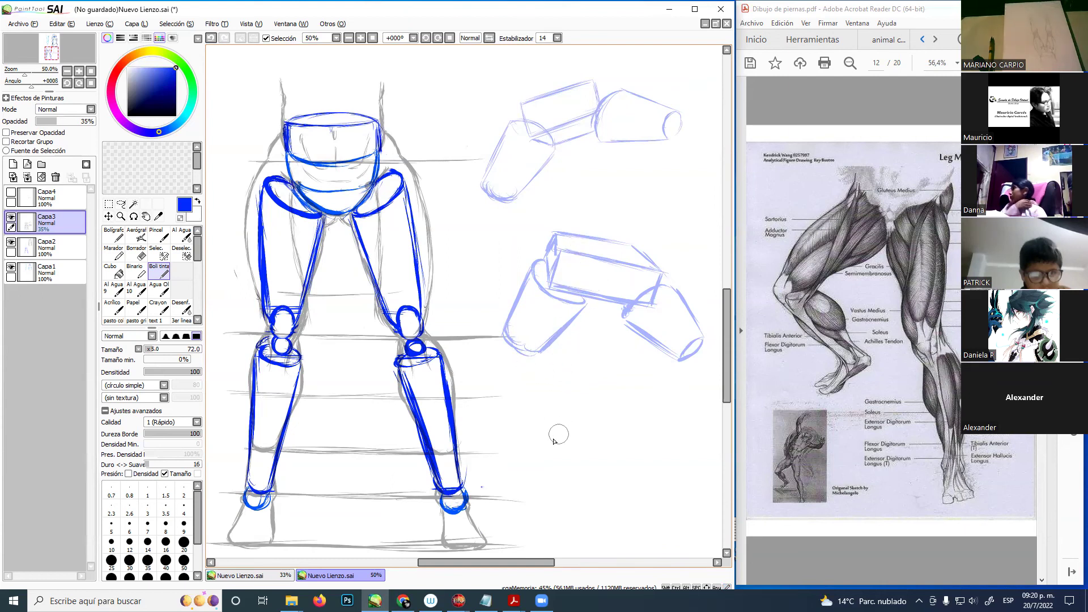
- Sketch a third blue pelvis block below the middle study, rising slightly to the right, with an underside and a diagonal guide line
{"action": "left_click_drag", "start_coordinate": [552, 435], "coordinate": [552, 458]}
{"action": "left_click_drag", "start_coordinate": [596, 425], "coordinate": [626, 419]}
{"action": "mouse_move", "coordinate": [550, 428]}
{"action": "left_mouse_down"}
{"action": "mouse_move", "coordinate": [630, 423]}
{"action": "mouse_move", "coordinate": [554, 462]}
{"action": "left_mouse_up"}
{"action": "mouse_move", "coordinate": [554, 462]}
{"action": "left_mouse_down"}
{"action": "mouse_move", "coordinate": [637, 447]}
{"action": "mouse_move", "coordinate": [634, 415]}
{"action": "mouse_move", "coordinate": [639, 443]}
{"action": "left_mouse_up"}
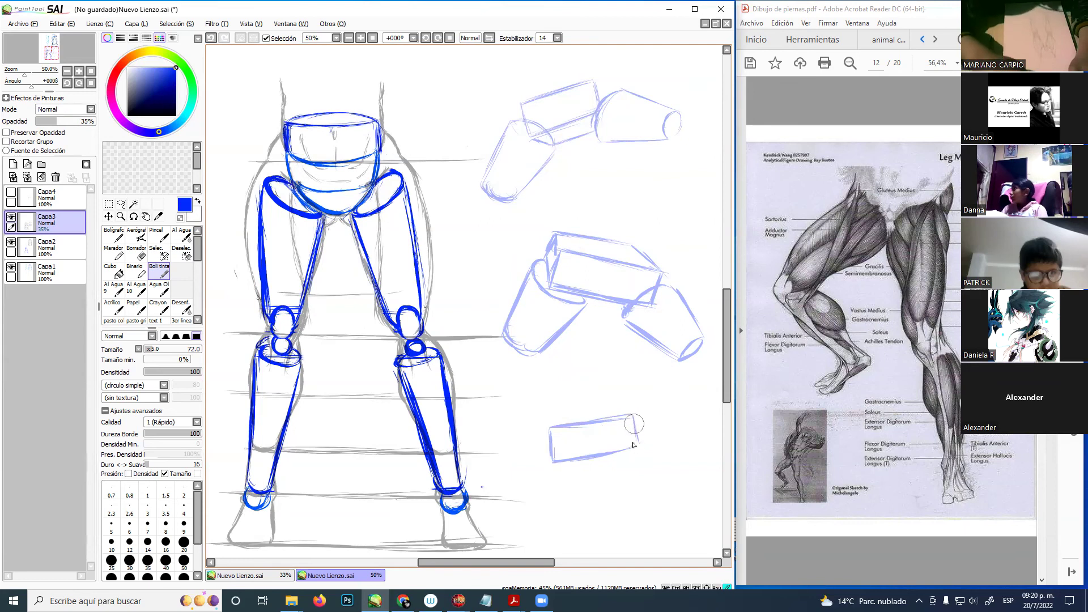
{"action": "left_click_drag", "start_coordinate": [559, 471], "coordinate": [633, 465]}
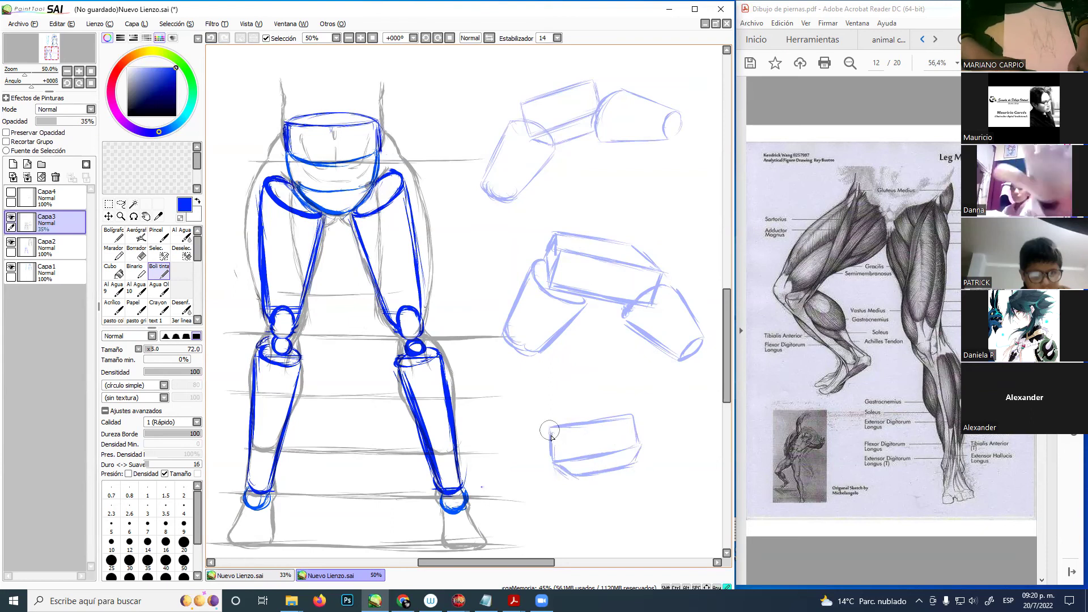
{"action": "left_click_drag", "start_coordinate": [551, 434], "coordinate": [583, 460]}
{"action": "left_click_drag", "start_coordinate": [761, 426], "coordinate": [746, 455]}
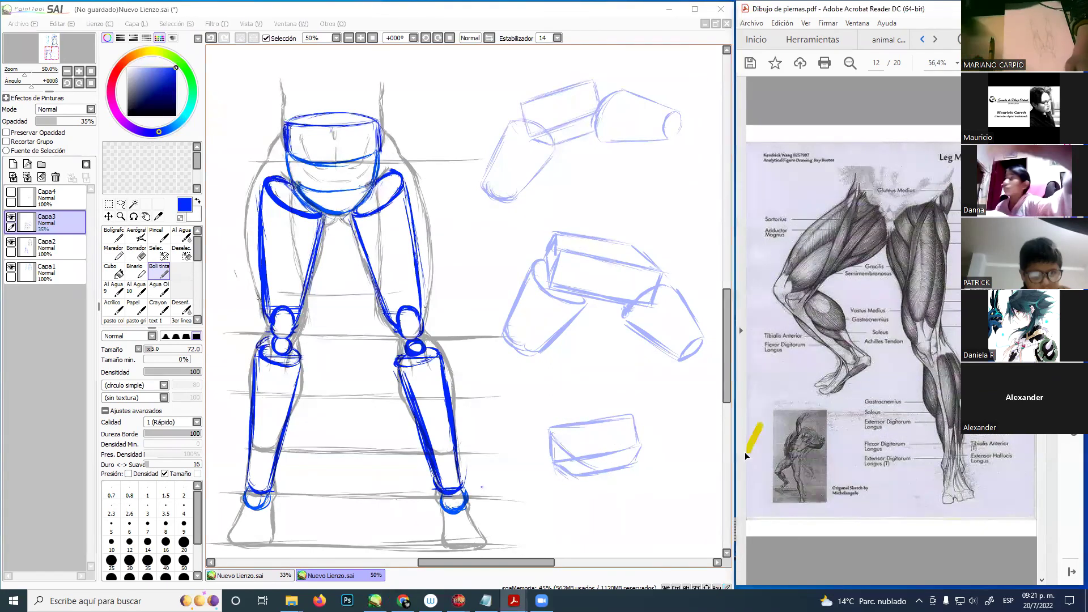
{"action": "left_click_drag", "start_coordinate": [516, 447], "coordinate": [528, 425]}
{"action": "key", "text": "ctrl+z"}
- Finish the third block's diagonal guides and add two tapered blue thighs beneath it, with the right one foreshortened
{"action": "mouse_move", "coordinate": [631, 421]}
{"action": "left_mouse_down"}
{"action": "mouse_move", "coordinate": [594, 439]}
{"action": "mouse_move", "coordinate": [590, 424]}
{"action": "mouse_move", "coordinate": [584, 478]}
{"action": "mouse_move", "coordinate": [548, 466]}
{"action": "mouse_move", "coordinate": [593, 476]}
{"action": "mouse_move", "coordinate": [549, 468]}
{"action": "mouse_move", "coordinate": [564, 534]}
{"action": "left_mouse_up"}
{"action": "left_click_drag", "start_coordinate": [551, 485], "coordinate": [569, 536]}
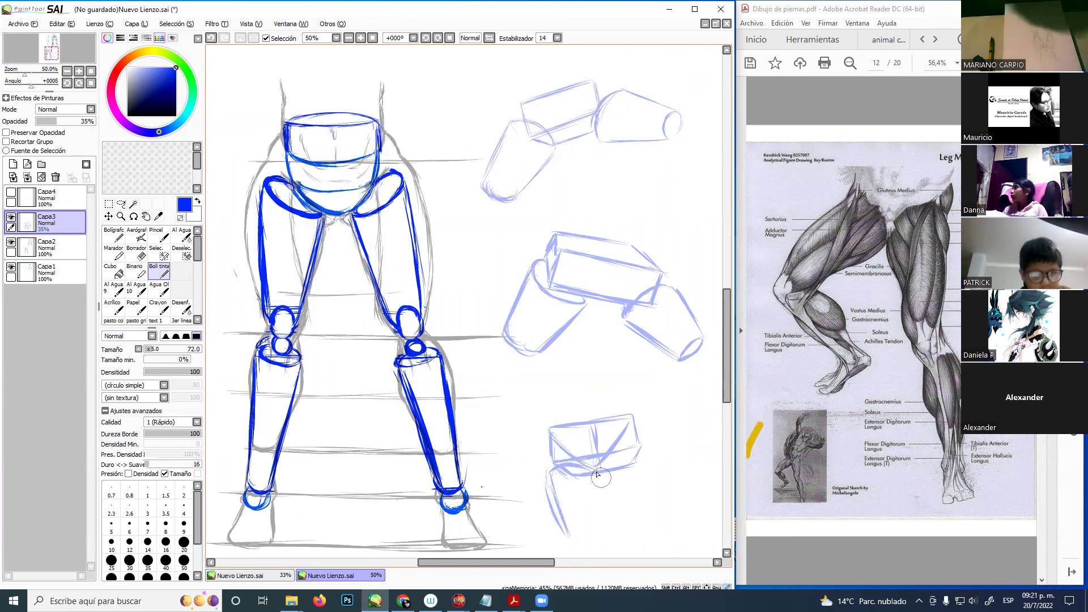
{"action": "mouse_move", "coordinate": [603, 474]}
{"action": "left_mouse_down"}
{"action": "mouse_move", "coordinate": [585, 540]}
{"action": "mouse_move", "coordinate": [568, 531]}
{"action": "mouse_move", "coordinate": [596, 545]}
{"action": "left_mouse_up"}
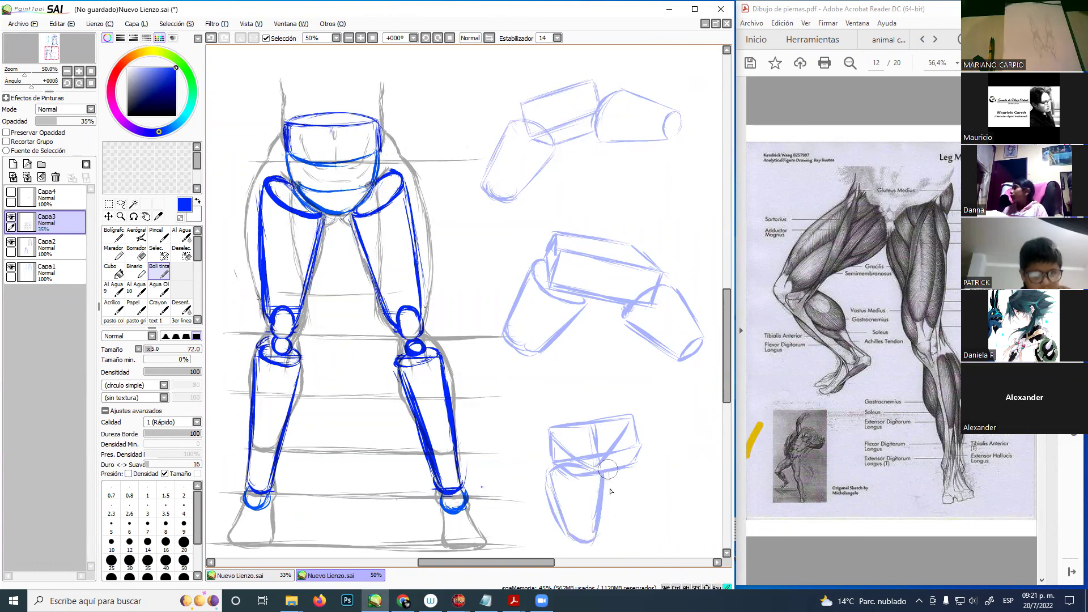
{"action": "mouse_move", "coordinate": [609, 462]}
{"action": "left_mouse_down"}
{"action": "mouse_move", "coordinate": [639, 452]}
{"action": "mouse_move", "coordinate": [621, 507]}
{"action": "mouse_move", "coordinate": [602, 504]}
{"action": "left_mouse_up"}
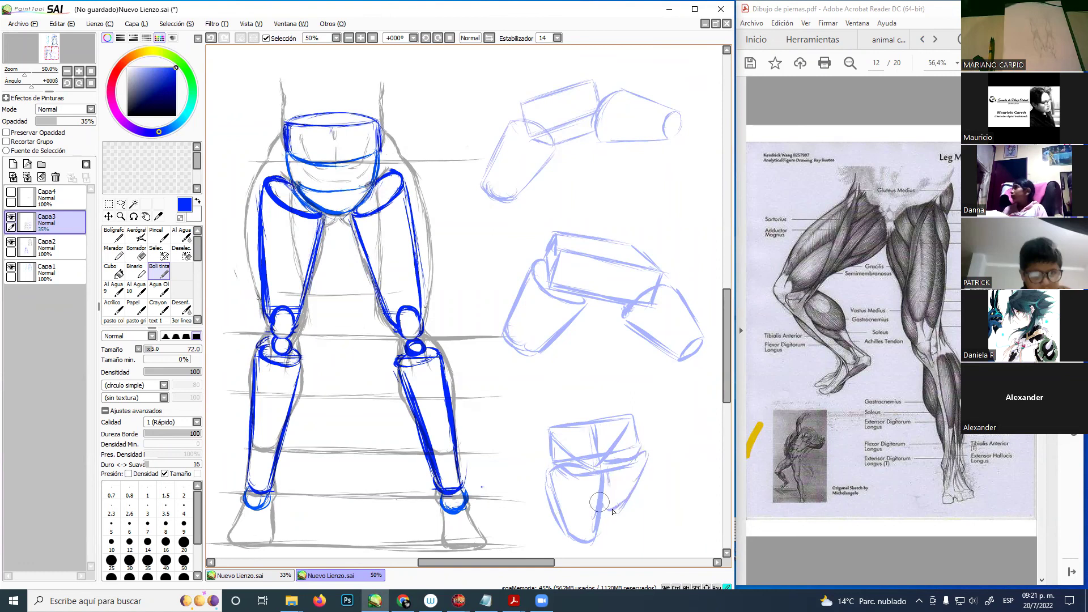
{"action": "left_click_drag", "start_coordinate": [648, 449], "coordinate": [618, 460]}
{"action": "left_click_drag", "start_coordinate": [552, 460], "coordinate": [560, 432]}
- Take a rectangular screen snip of the painting window with all three pelvis studies
{"action": "left_click", "coordinate": [950, 11]}
{"action": "key", "text": "super+shift+s"}
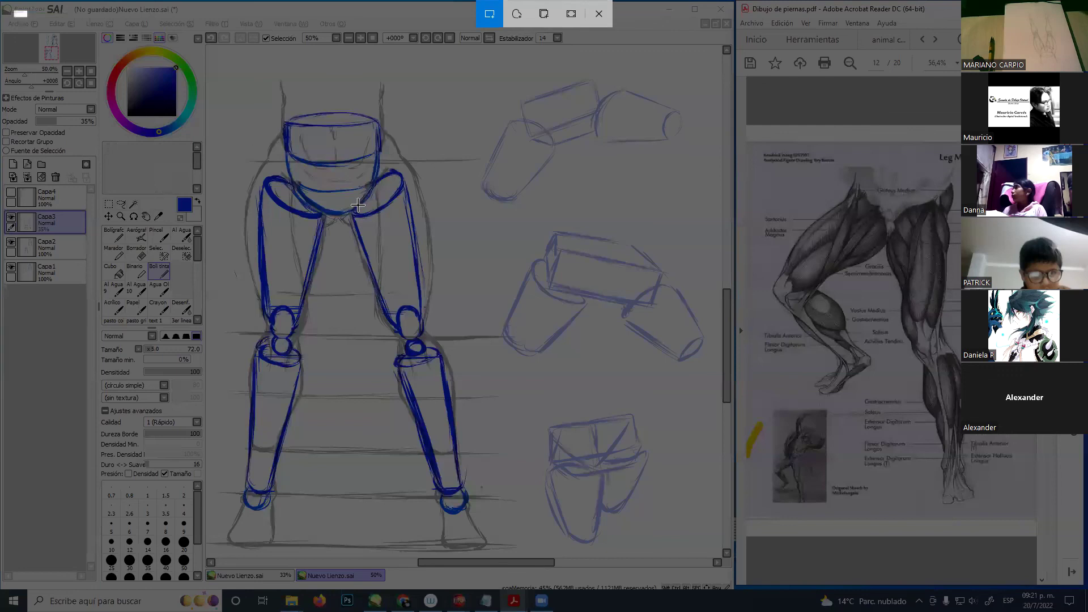
{"action": "left_click_drag", "start_coordinate": [13, 10], "coordinate": [705, 555]}
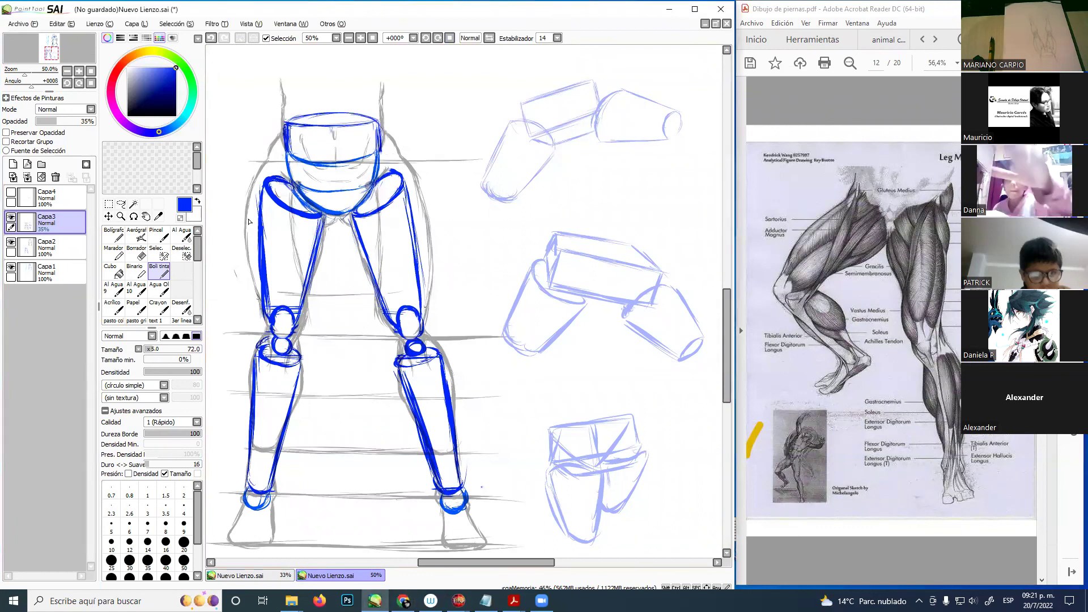
- Set the drawing colour to black and undo the misplaced waist stroke on layer Capa3
{"action": "left_click", "coordinate": [128, 116]}
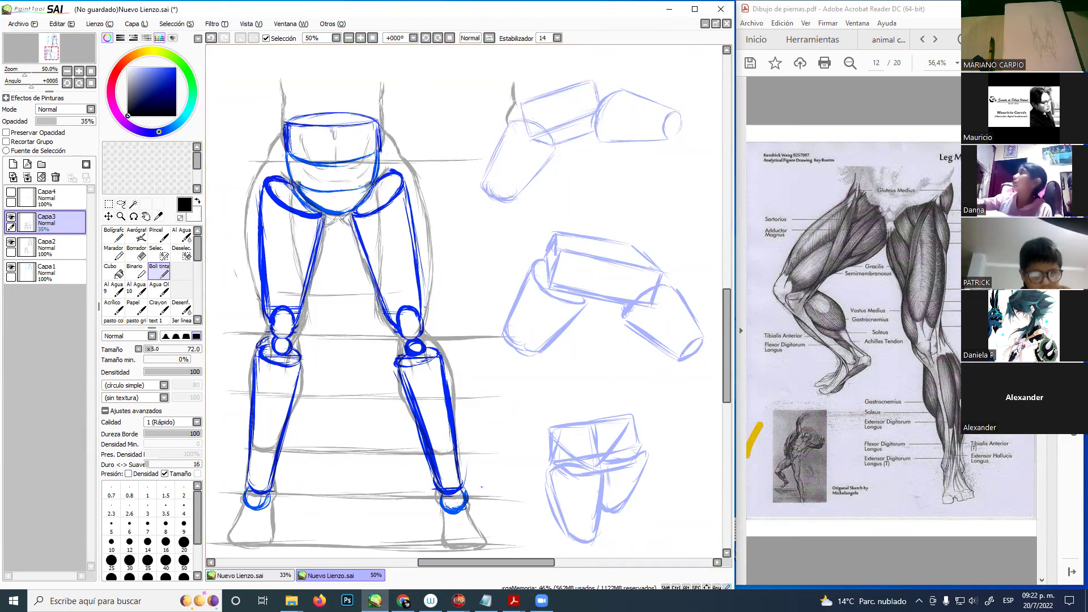
{"action": "left_click", "coordinate": [404, 601]}
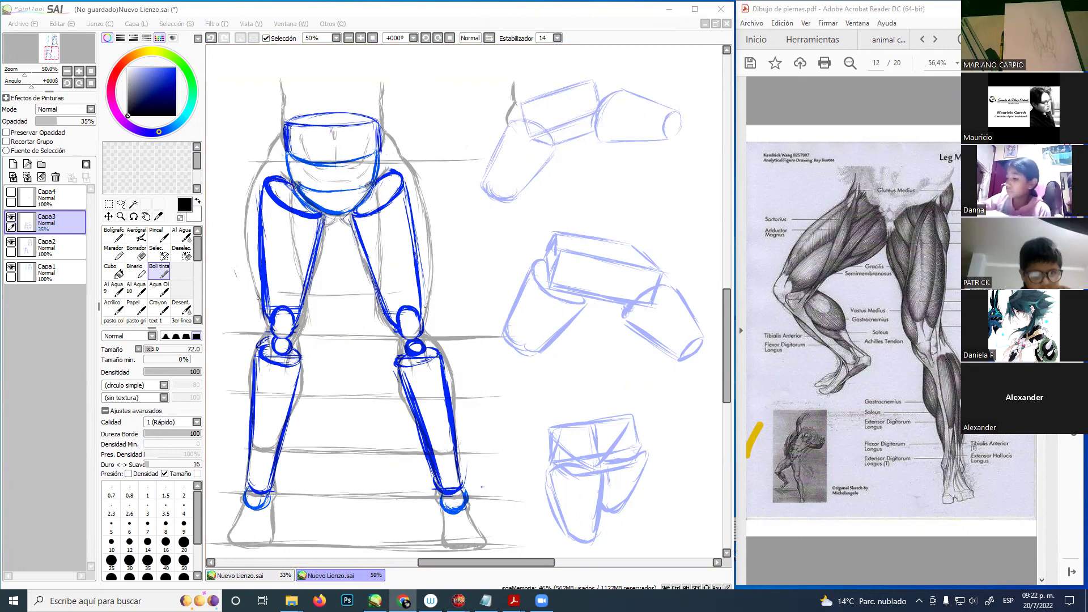
{"action": "left_click", "coordinate": [573, 15]}
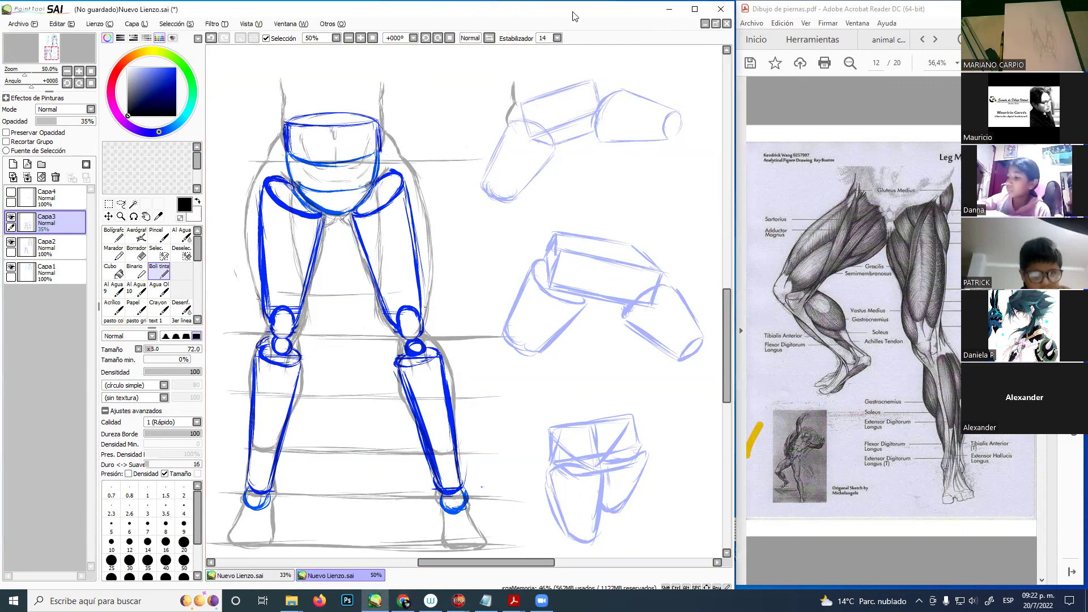
{"action": "key", "text": "ctrl+z"}
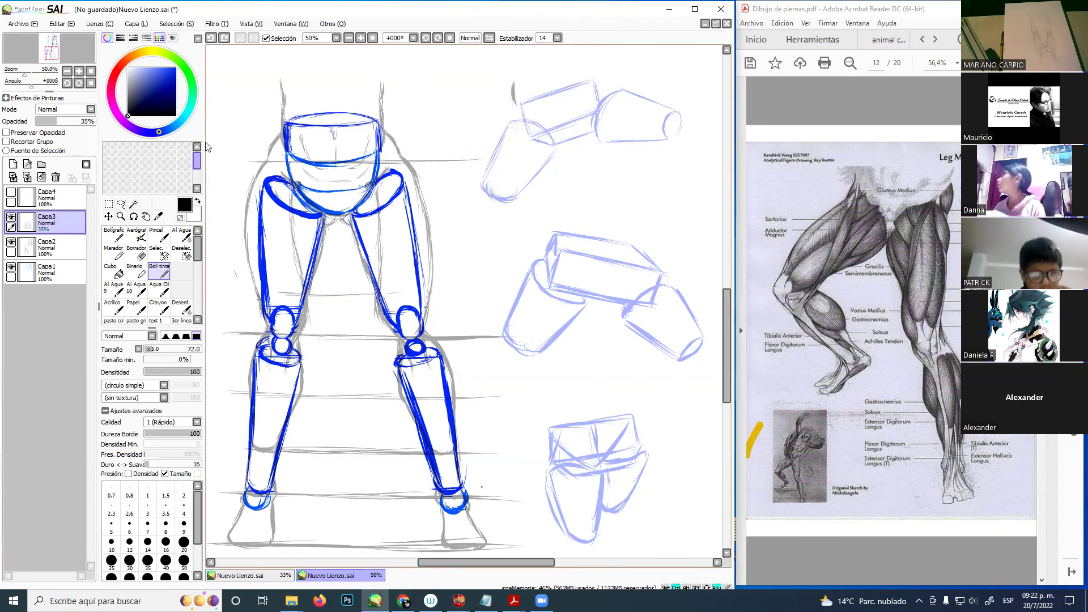
- Show and activate layer Capa4, and trace the left thigh of the top study in black down to its rounded end
{"action": "left_click", "coordinate": [40, 196]}
{"action": "left_click_drag", "start_coordinate": [512, 88], "coordinate": [482, 189]}
{"action": "left_click_drag", "start_coordinate": [527, 120], "coordinate": [603, 91]}
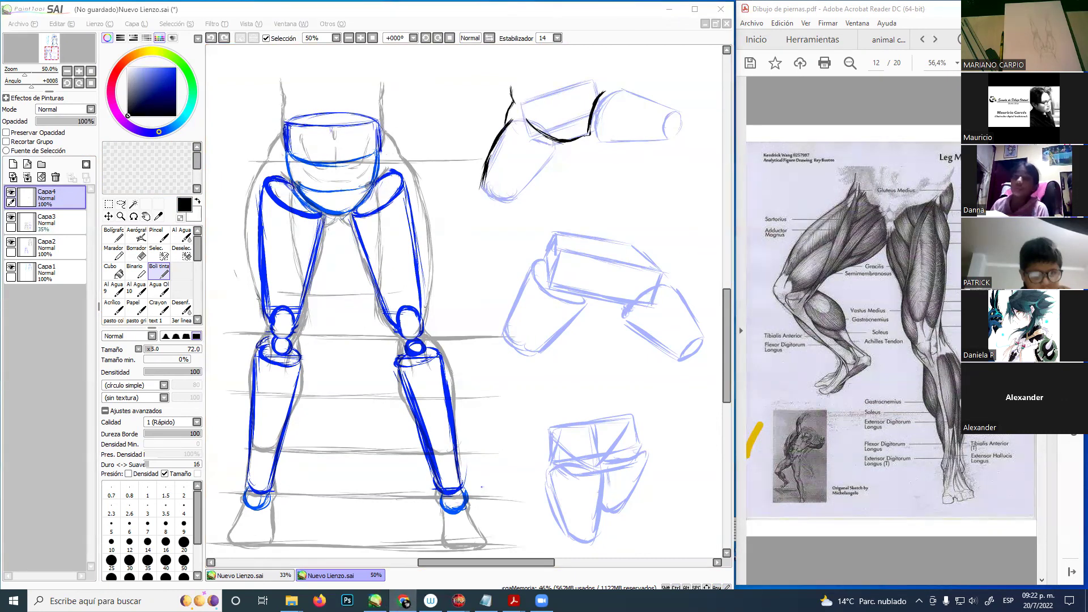
{"action": "left_click", "coordinate": [510, 190]}
{"action": "mouse_move", "coordinate": [485, 183]}
{"action": "left_mouse_down"}
{"action": "mouse_move", "coordinate": [523, 193]}
{"action": "mouse_move", "coordinate": [534, 147]}
{"action": "left_mouse_up"}
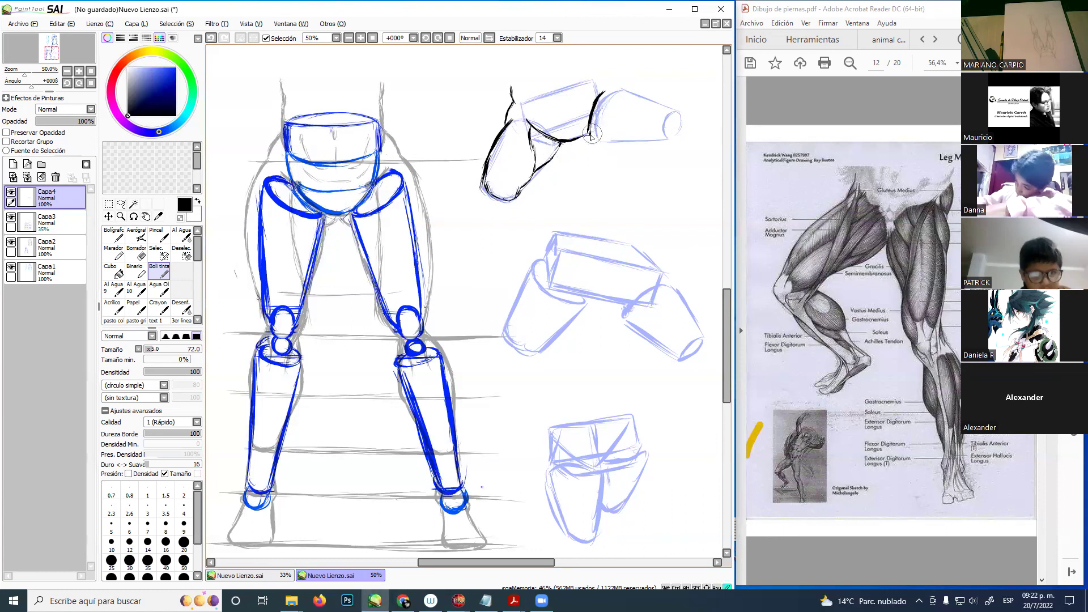
- Trace the top study's right thigh in black, with its inner muscle line, rounded knee end, and the waist curve above the hip
{"action": "left_click_drag", "start_coordinate": [593, 136], "coordinate": [630, 139]}
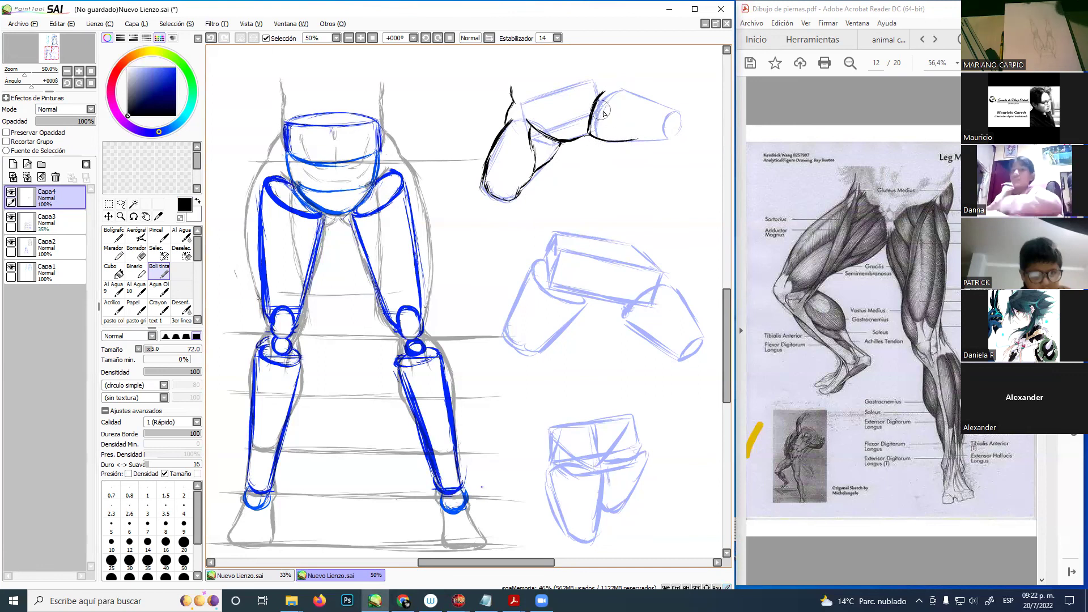
{"action": "left_click_drag", "start_coordinate": [601, 102], "coordinate": [657, 137]}
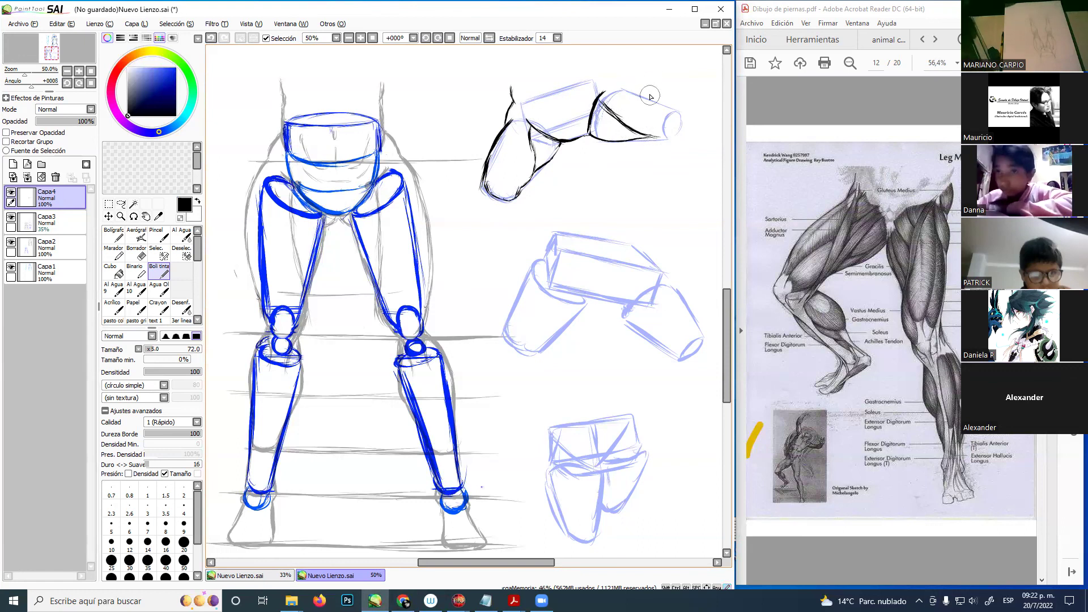
{"action": "mouse_move", "coordinate": [622, 89]}
{"action": "left_mouse_down"}
{"action": "mouse_move", "coordinate": [674, 112]}
{"action": "mouse_move", "coordinate": [673, 128]}
{"action": "left_mouse_up"}
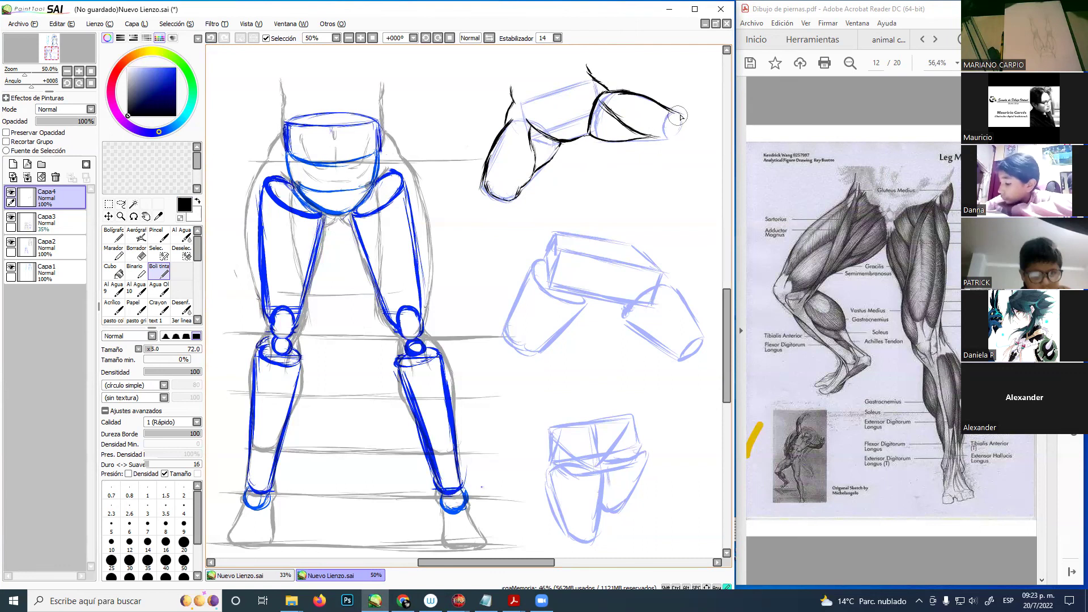
{"action": "left_click_drag", "start_coordinate": [686, 118], "coordinate": [682, 136]}
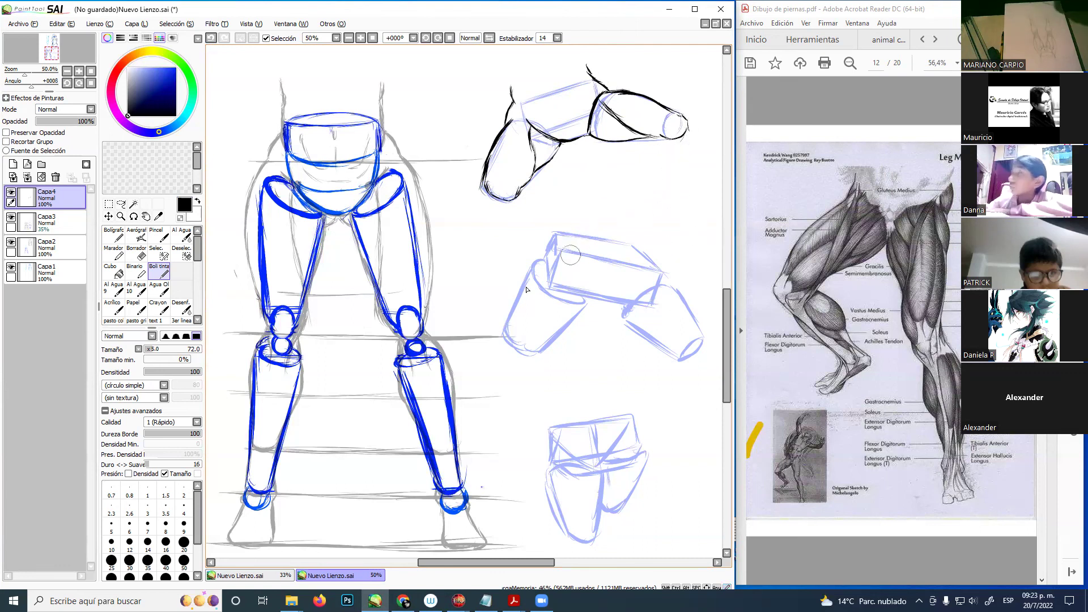
- Trace the middle study's left hip and thigh in black, with its inner contour, rounded knee end and groin line
{"action": "left_click_drag", "start_coordinate": [522, 276], "coordinate": [576, 217]}
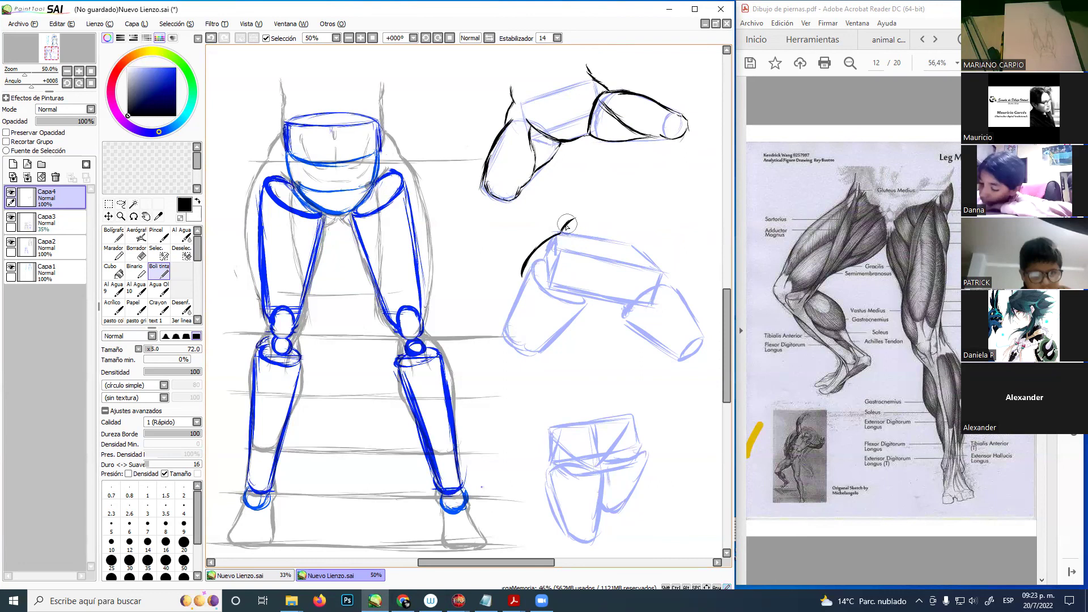
{"action": "mouse_move", "coordinate": [547, 265]}
{"action": "left_mouse_down"}
{"action": "mouse_move", "coordinate": [505, 302]}
{"action": "mouse_move", "coordinate": [492, 354]}
{"action": "mouse_move", "coordinate": [502, 369]}
{"action": "mouse_move", "coordinate": [523, 369]}
{"action": "mouse_move", "coordinate": [554, 331]}
{"action": "mouse_move", "coordinate": [549, 290]}
{"action": "left_mouse_up"}
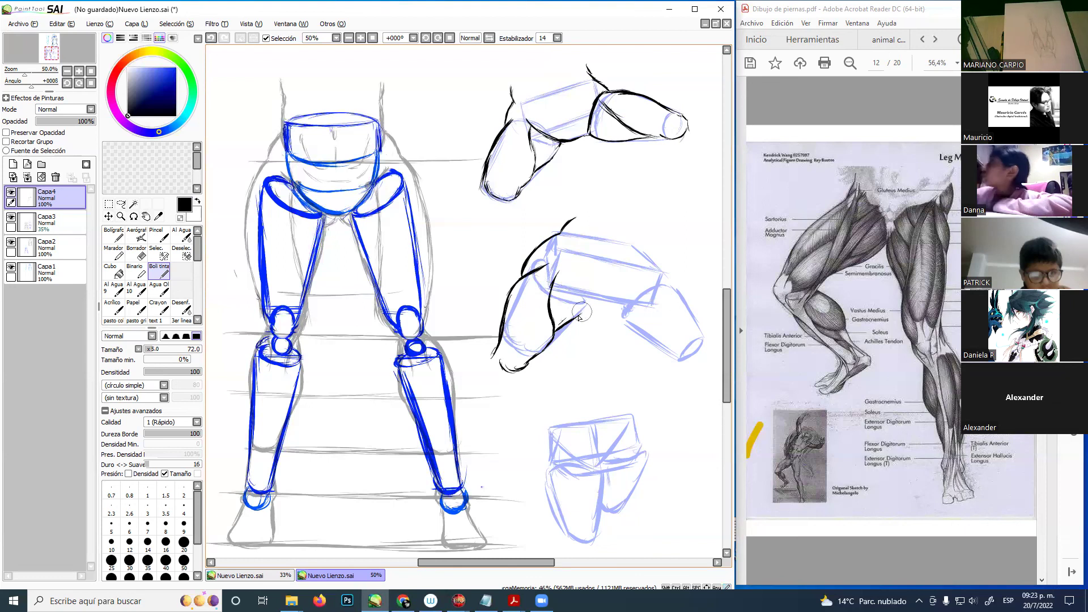
{"action": "left_click_drag", "start_coordinate": [589, 307], "coordinate": [567, 255]}
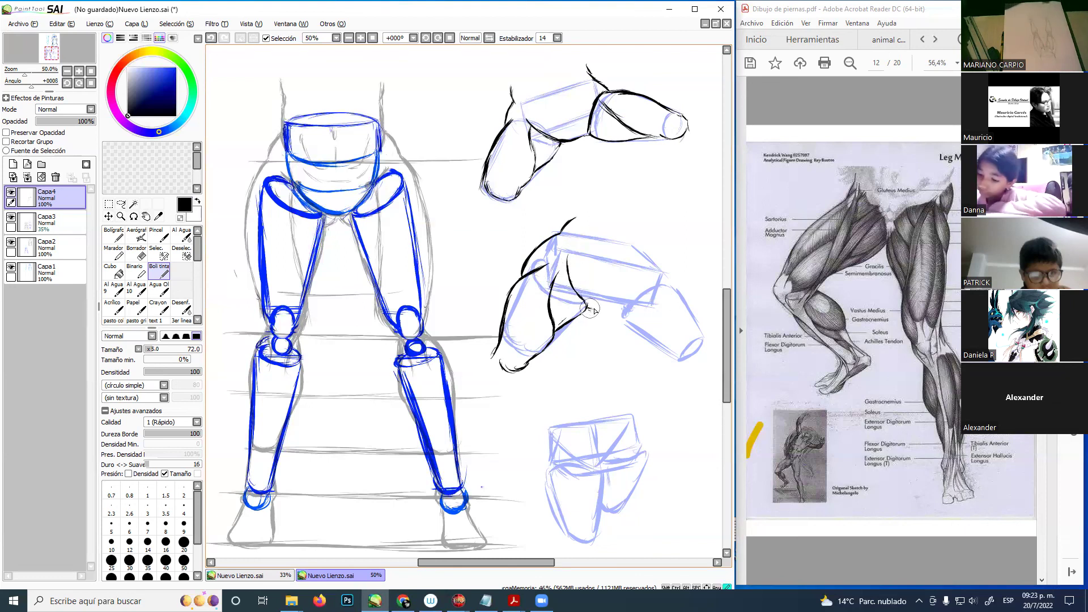
- Trace the middle study's lower pelvis curve in black and add the waist contours on both sides of the torso
{"action": "mouse_move", "coordinate": [587, 311]}
{"action": "left_mouse_down"}
{"action": "mouse_move", "coordinate": [648, 283]}
{"action": "mouse_move", "coordinate": [628, 295]}
{"action": "mouse_move", "coordinate": [651, 272]}
{"action": "mouse_move", "coordinate": [657, 234]}
{"action": "left_mouse_up"}
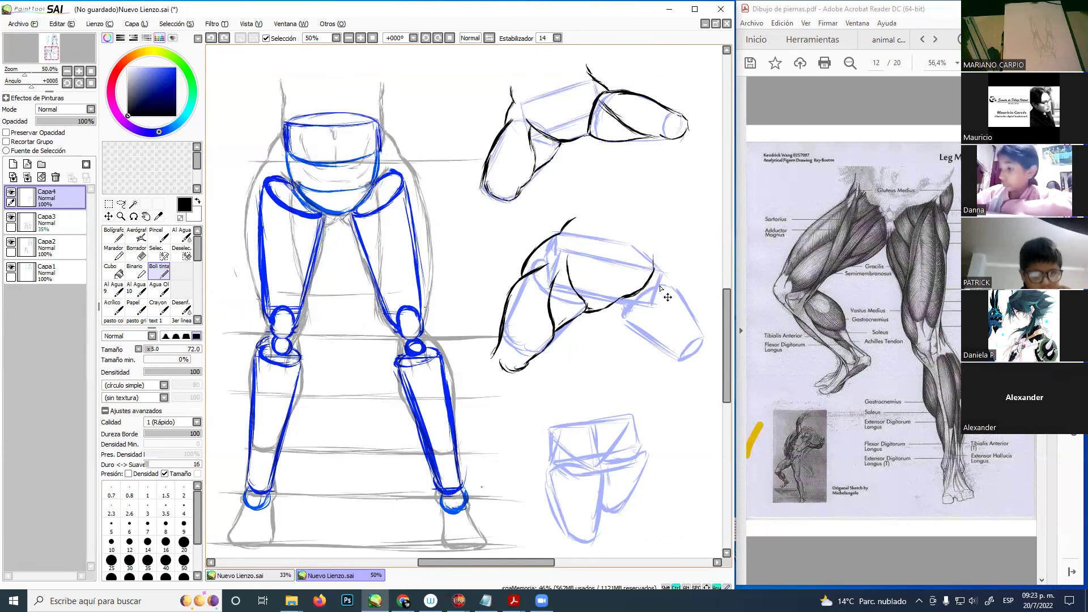
{"action": "left_click_drag", "start_coordinate": [570, 239], "coordinate": [596, 198]}
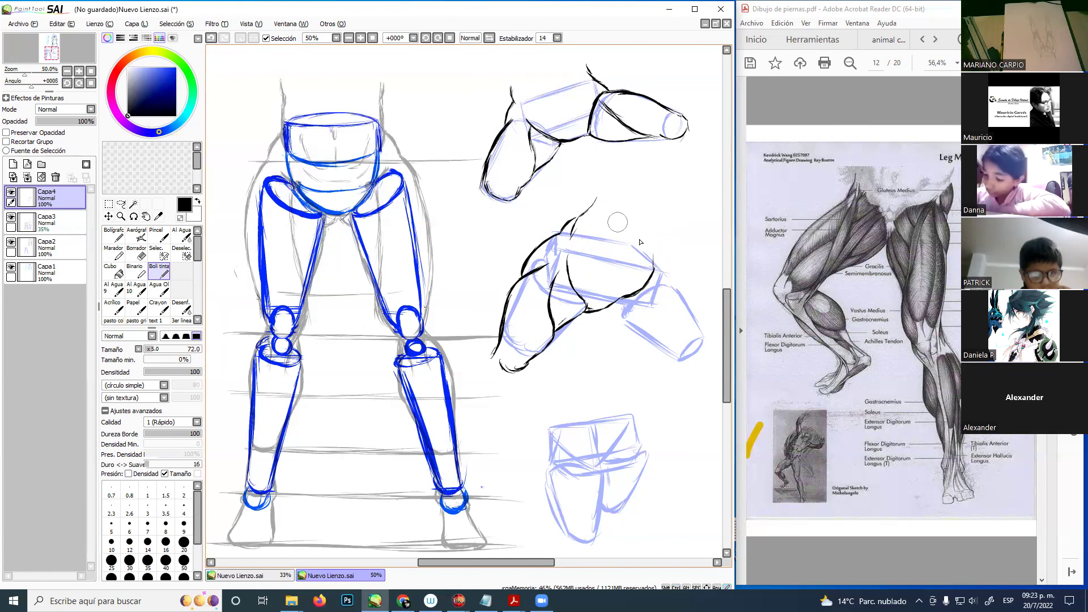
{"action": "left_click_drag", "start_coordinate": [661, 228], "coordinate": [664, 282]}
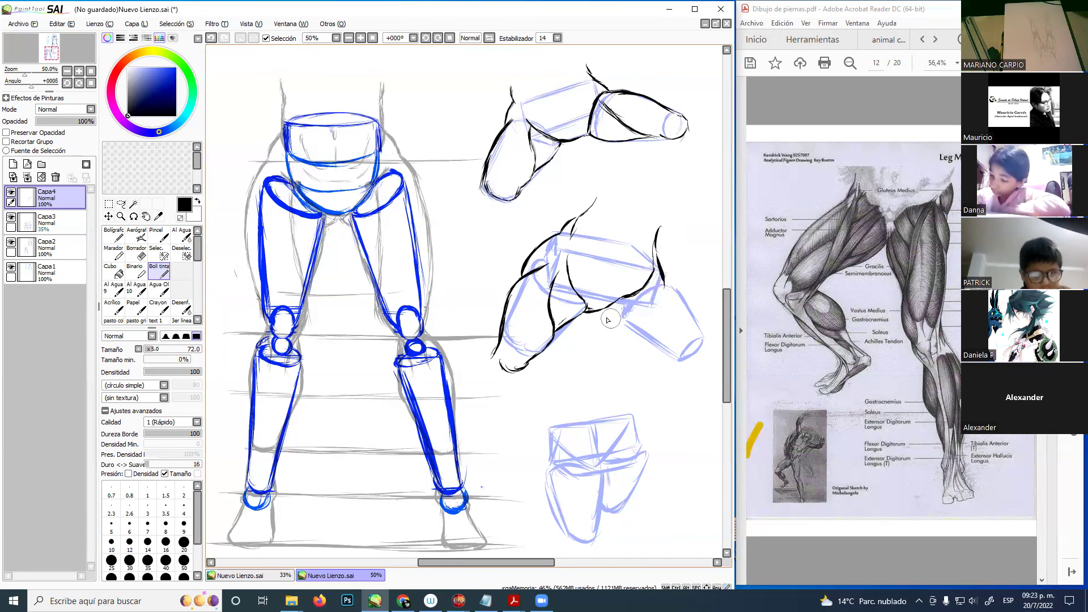
- Trace the middle study's right thigh in black from the crotch and hip to its rounded knee end, and mark the navel
{"action": "left_click_drag", "start_coordinate": [596, 313], "coordinate": [677, 364]}
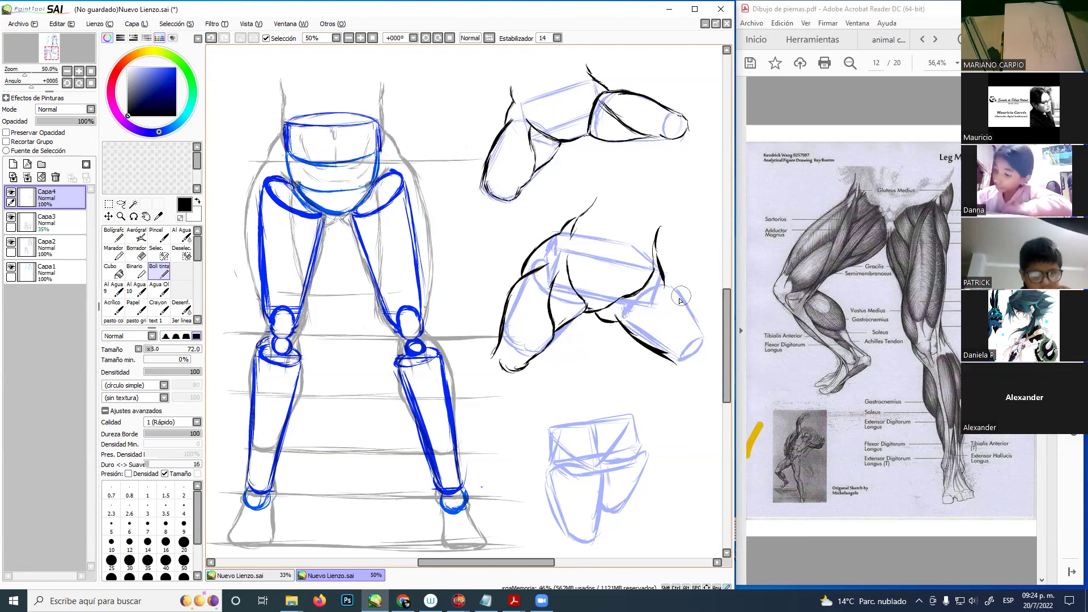
{"action": "left_click_drag", "start_coordinate": [650, 284], "coordinate": [680, 328]}
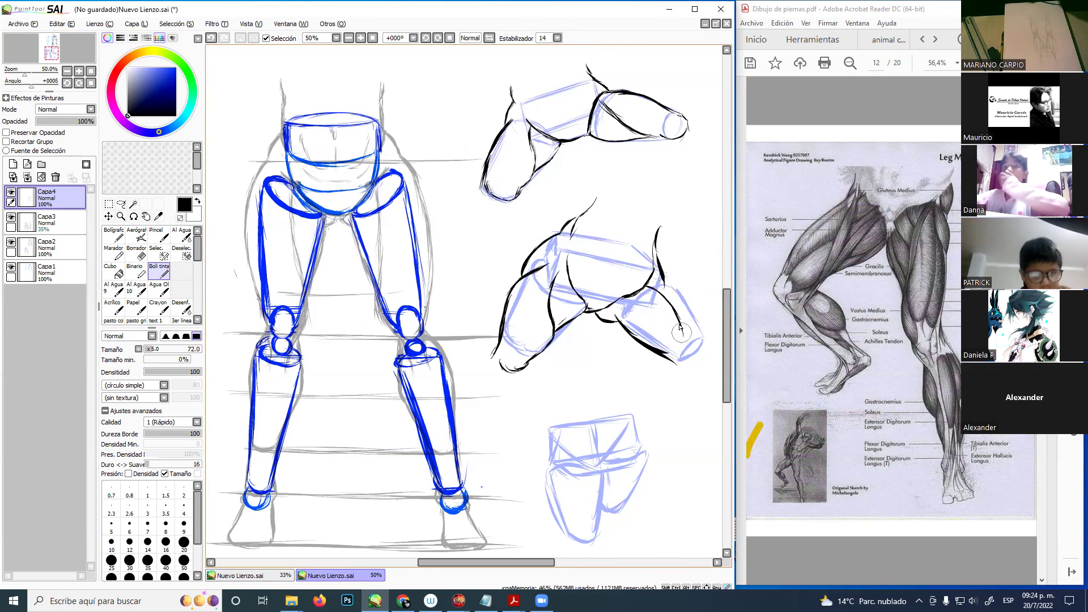
{"action": "mouse_move", "coordinate": [656, 277]}
{"action": "left_mouse_down"}
{"action": "mouse_move", "coordinate": [709, 350]}
{"action": "mouse_move", "coordinate": [682, 362]}
{"action": "left_mouse_up"}
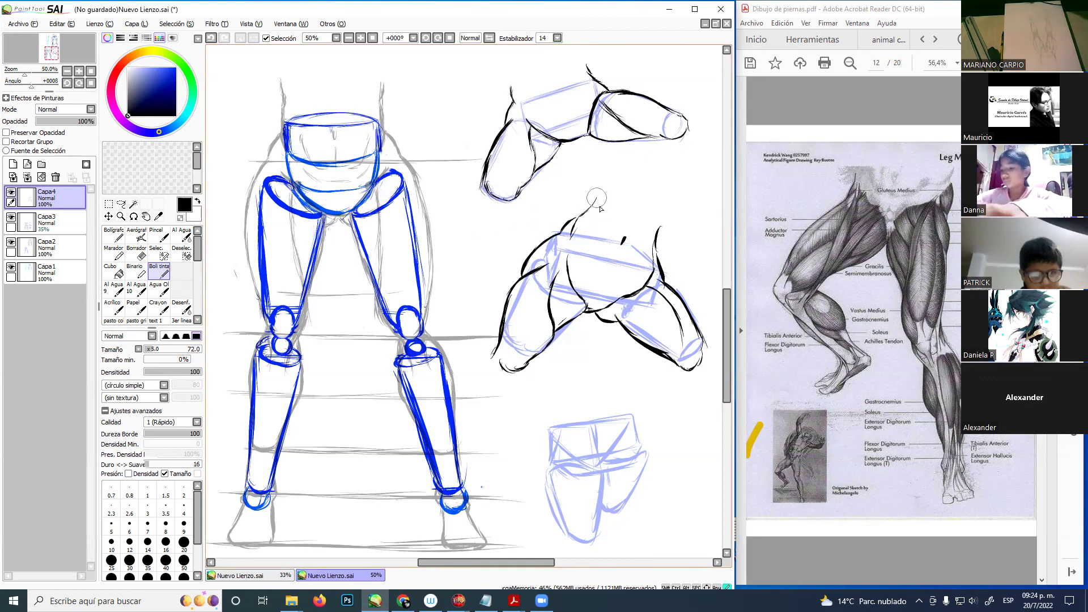
- Close the waists of the middle and top studies with black curves, and mark a small navel on the top study
{"action": "left_click_drag", "start_coordinate": [599, 200], "coordinate": [659, 225]}
{"action": "left_click_drag", "start_coordinate": [601, 198], "coordinate": [659, 226]}
{"action": "mouse_move", "coordinate": [514, 87]}
{"action": "left_mouse_down"}
{"action": "mouse_move", "coordinate": [561, 68]}
{"action": "mouse_move", "coordinate": [523, 79]}
{"action": "mouse_move", "coordinate": [589, 67]}
{"action": "left_mouse_up"}
{"action": "left_click", "coordinate": [548, 80]}
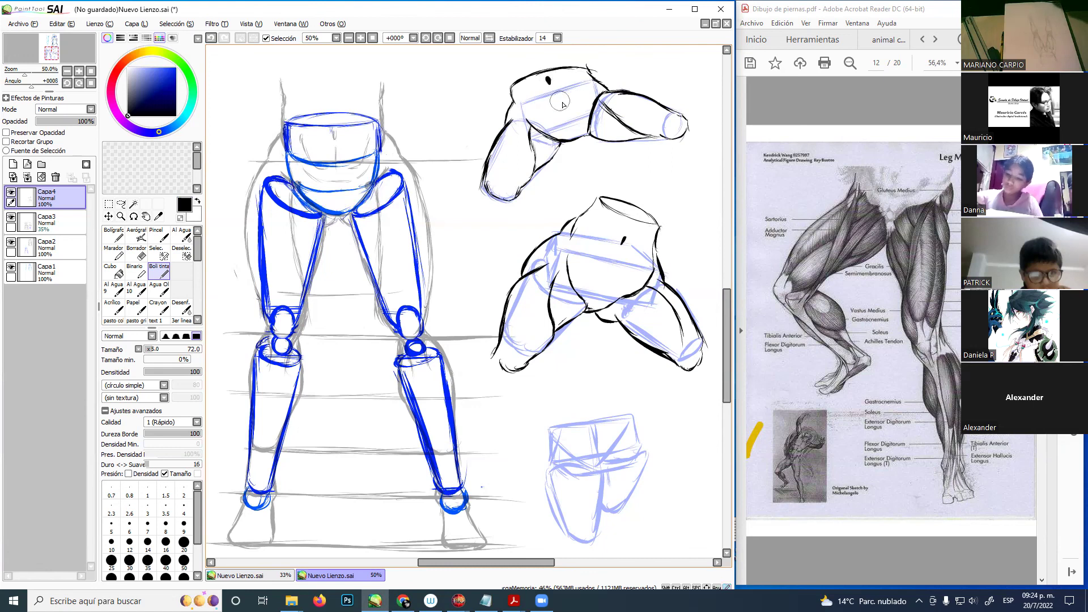
{"action": "key", "text": "ctrl+z"}
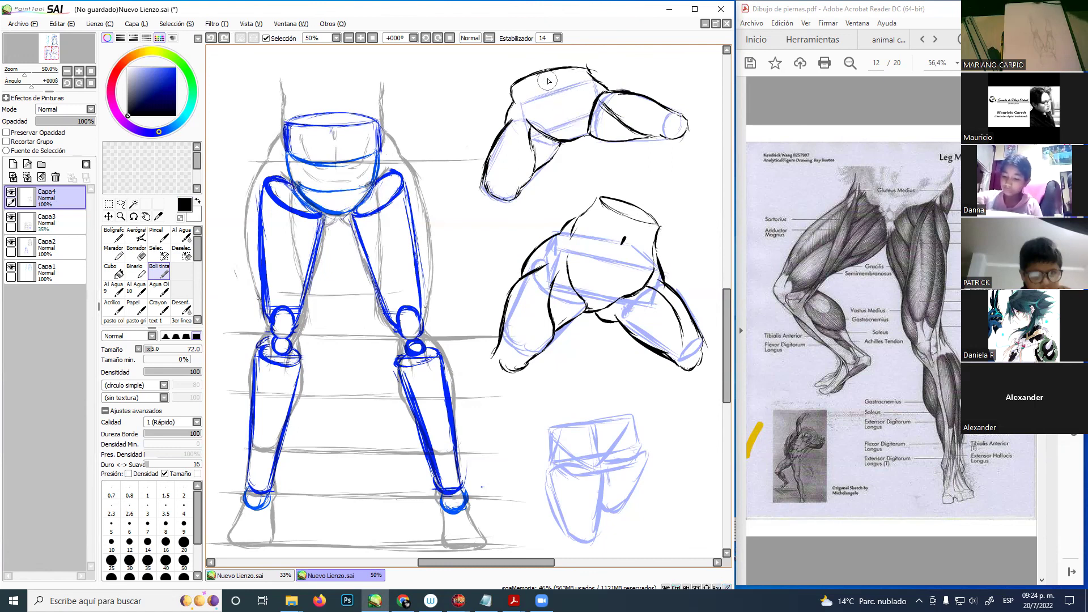
{"action": "left_click", "coordinate": [548, 81]}
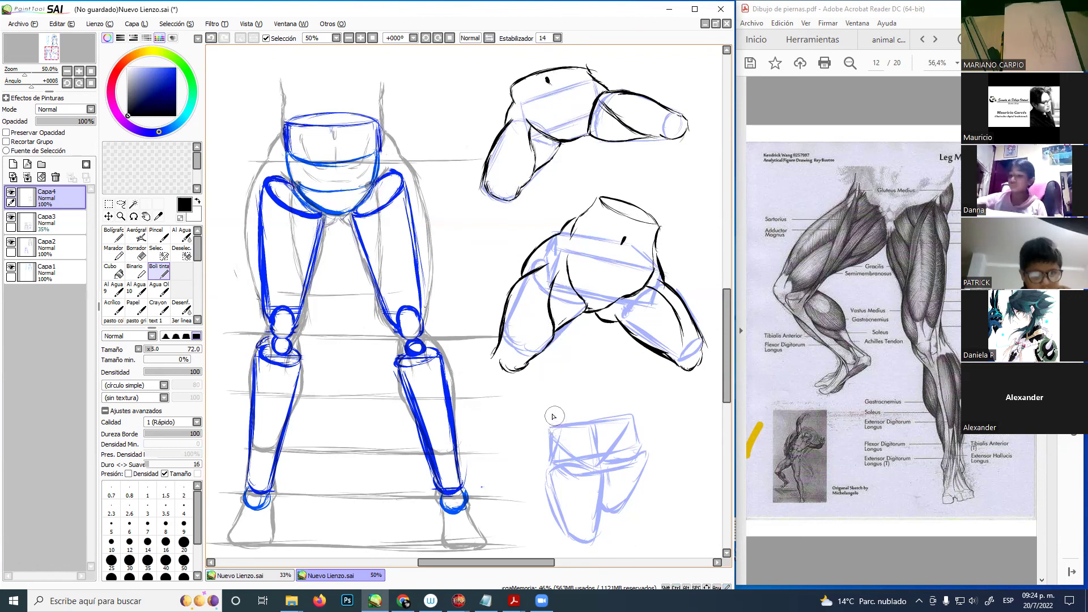
- Trace the left waist and hip contour of the bottom pelvis study in black
{"action": "left_click_drag", "start_coordinate": [550, 418], "coordinate": [546, 439]}
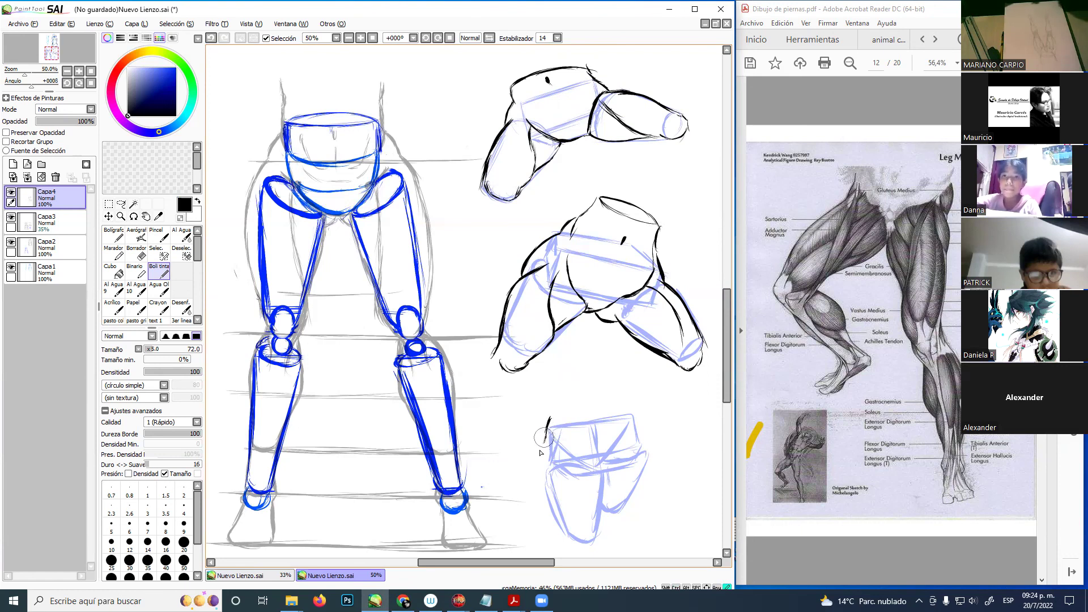
{"action": "left_click_drag", "start_coordinate": [546, 432], "coordinate": [543, 479]}
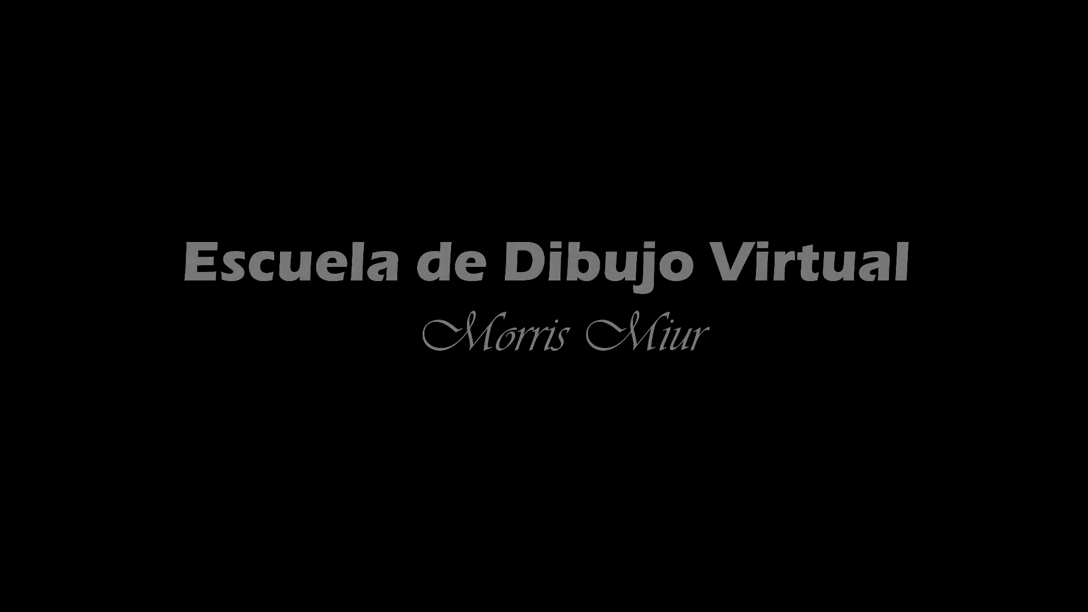